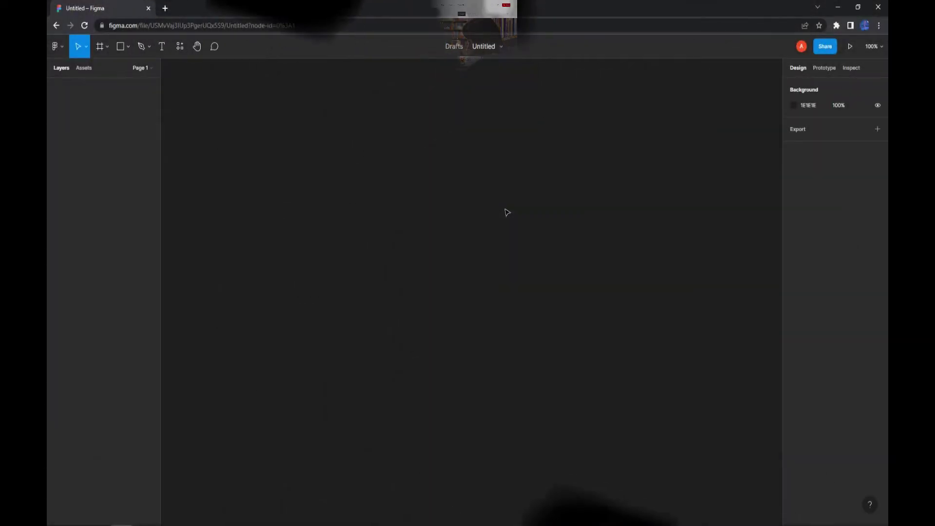
Rename the untitled design file to 'Book Store'.
left_click(484, 46)
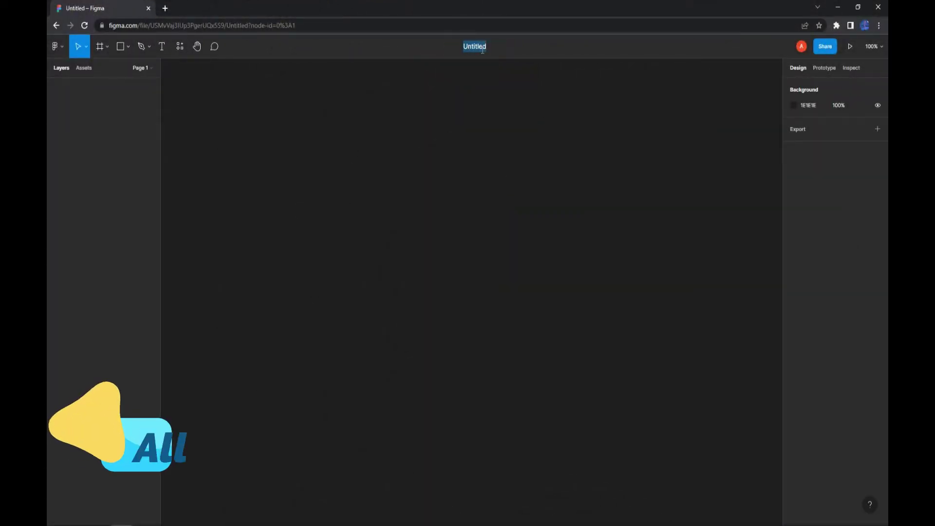
type("Book")
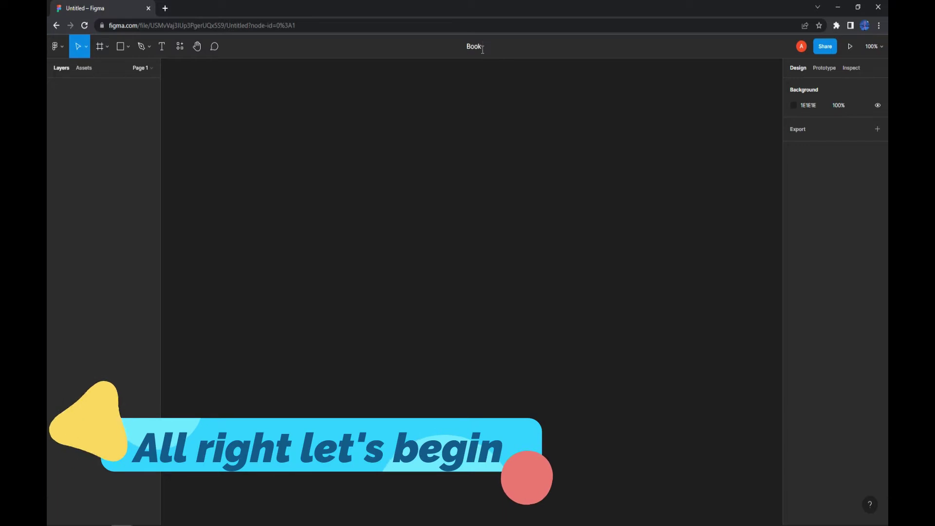
type(" Store")
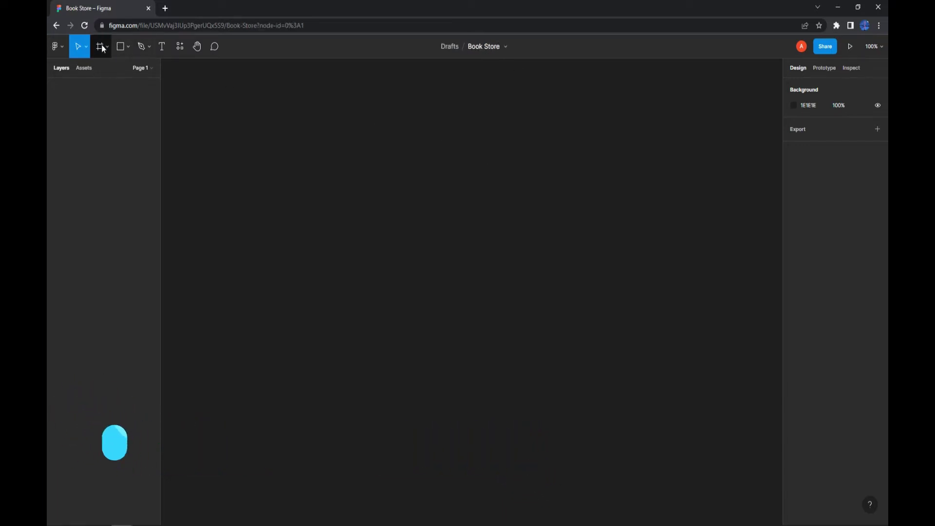
left_click(100, 46)
Add a 1440×1024 Desktop frame with a light grey F1F1F1 fill.
left_click(817, 182)
left_click_drag(569, 209, 513, 194)
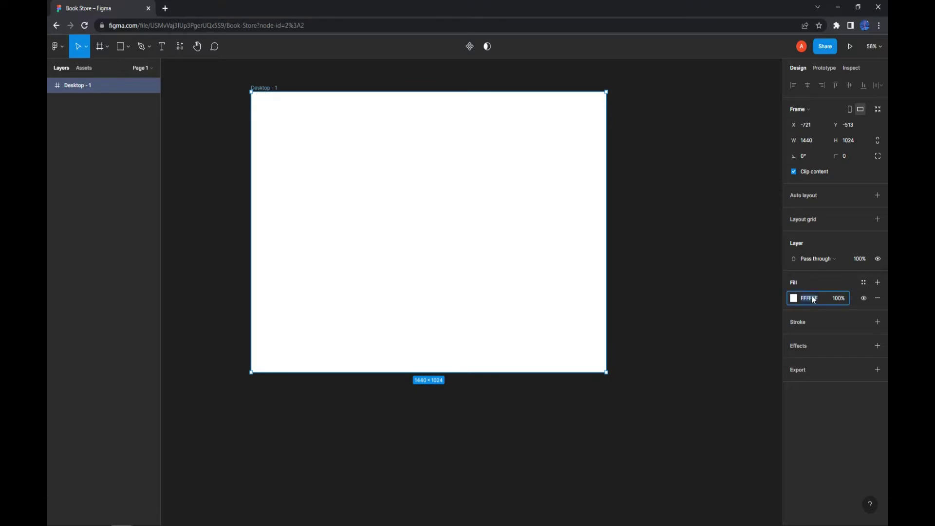
type("1f1f1")
key("Return")
Paste the Soudemy logo into the frame, then ungroup and flatten it into one vector.
left_click(377, 274)
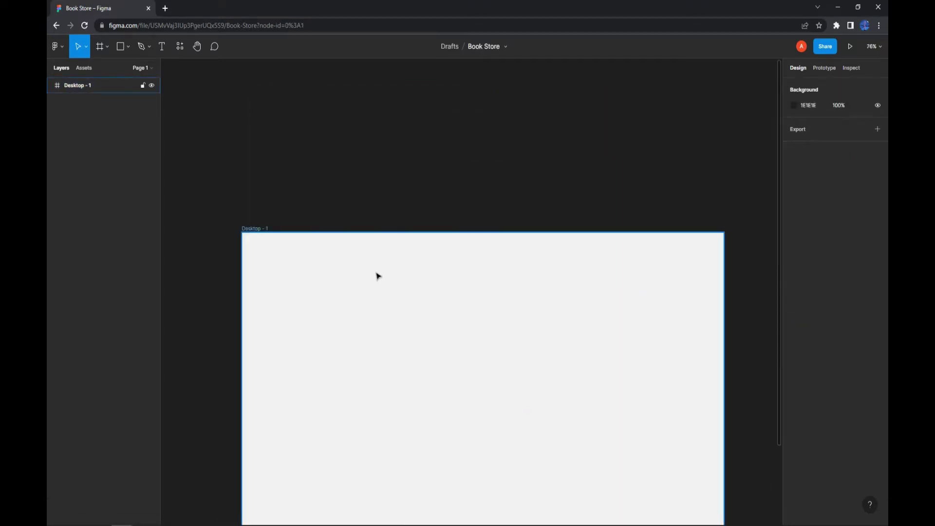
key("ctrl+v")
right_click(103, 101)
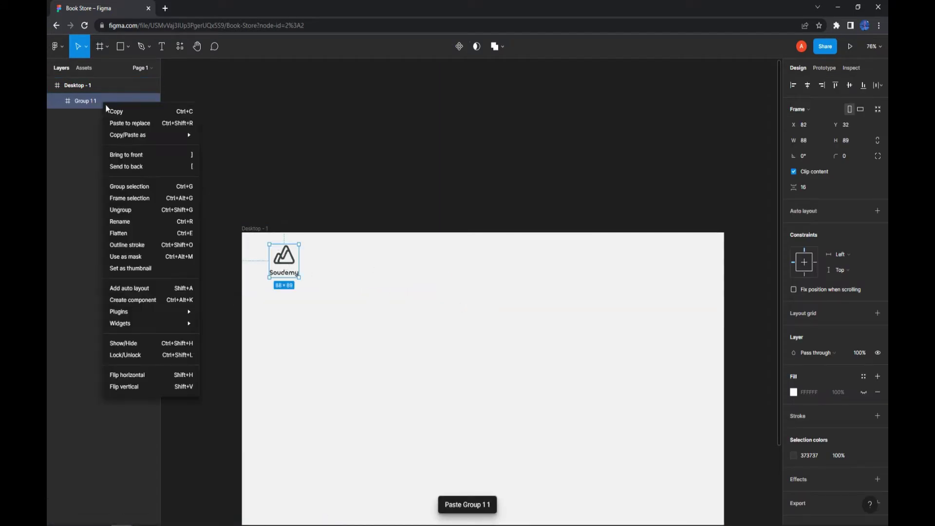
left_click(142, 210)
key("ctrl+e")
scroll(318, 280, "up", 3)
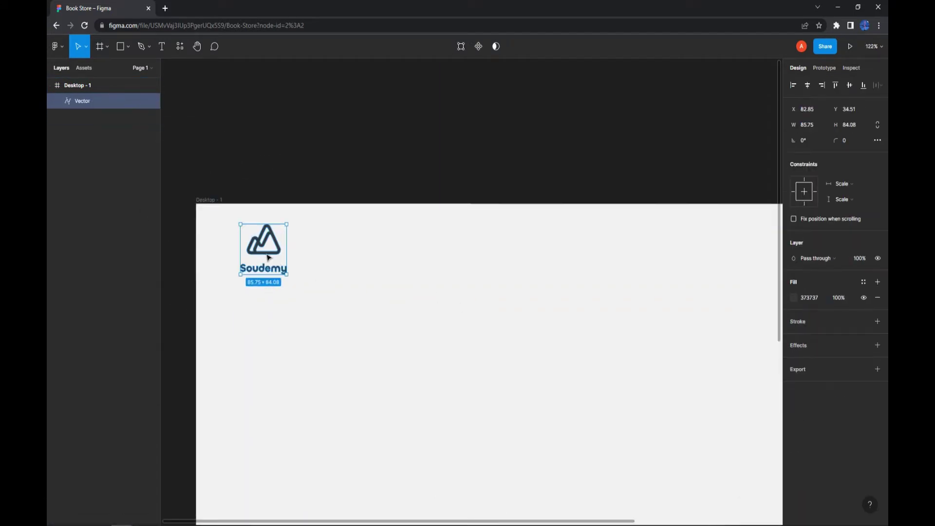
Give the frame a 5-column layout grid with 100 margin and black 000000 columns.
left_click(774, 274)
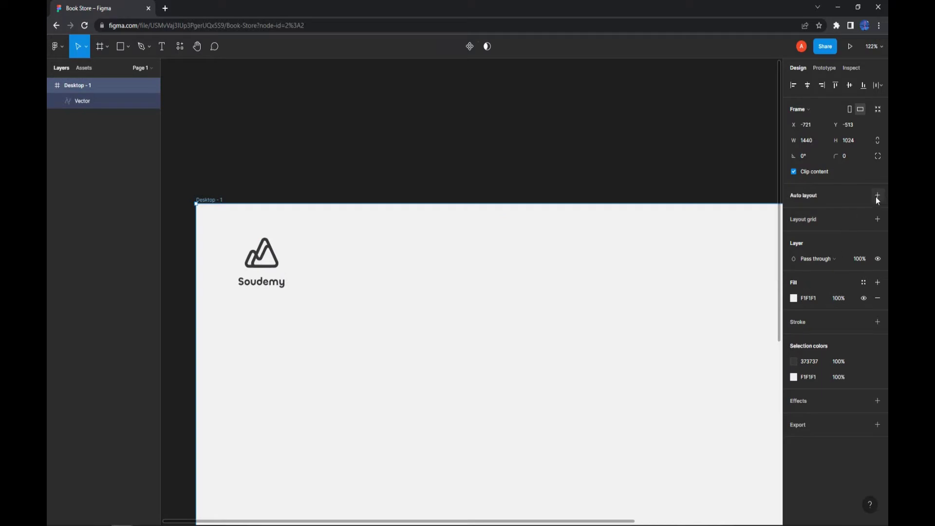
left_click(877, 220)
left_click(793, 236)
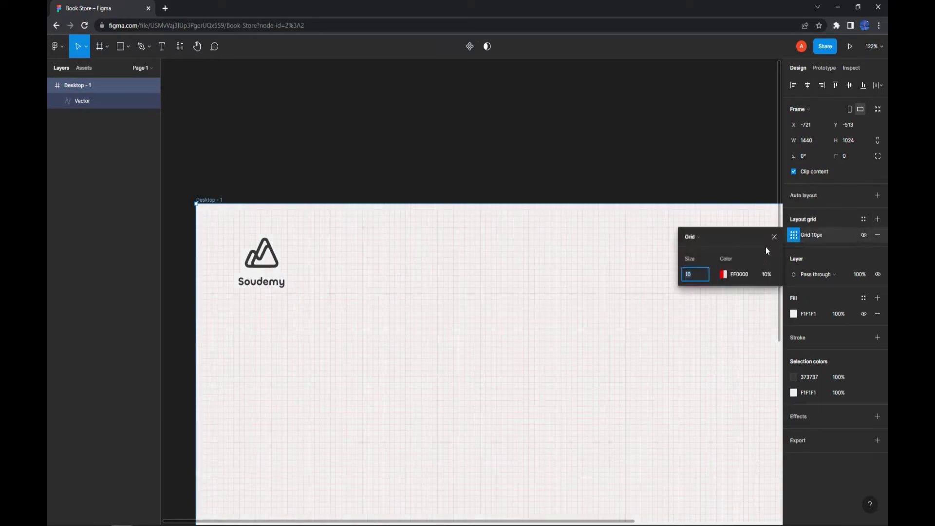
left_click(705, 240)
left_click(705, 252)
type("100")
key("Return")
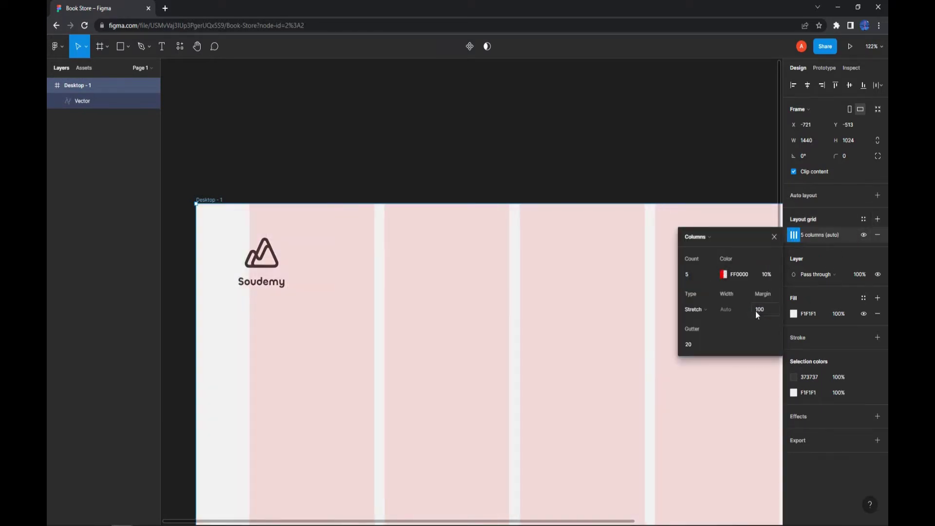
left_click(738, 277)
type("000000")
left_click(723, 274)
key("Escape")
Move the logo into the first column at the top and add a 'Home' text label beside it.
left_click(271, 226)
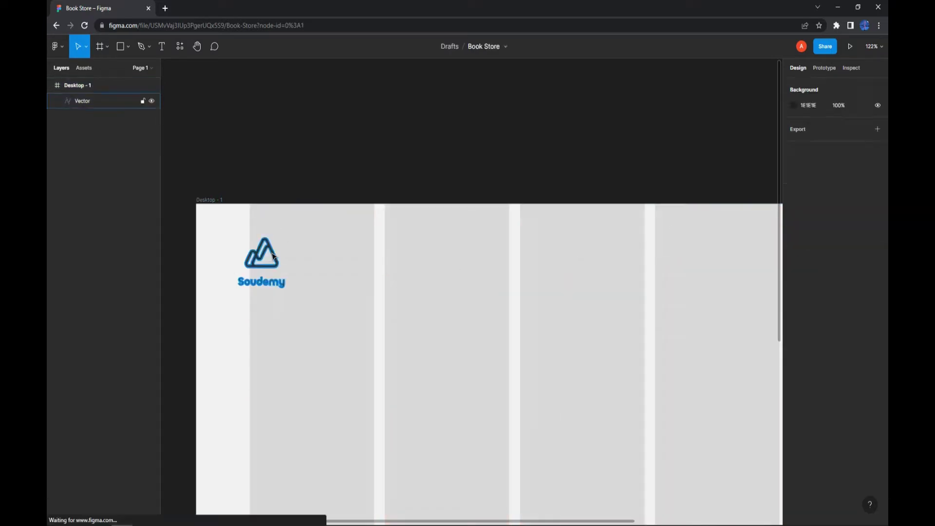
left_click_drag(263, 263, 274, 256)
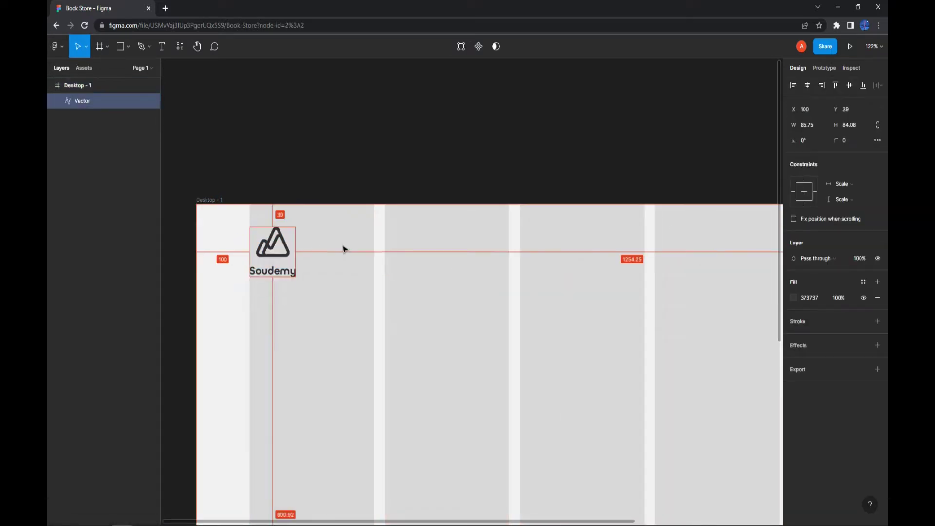
key("Up")
key("Up")
key("Up")
scroll(302, 311, "up", 2)
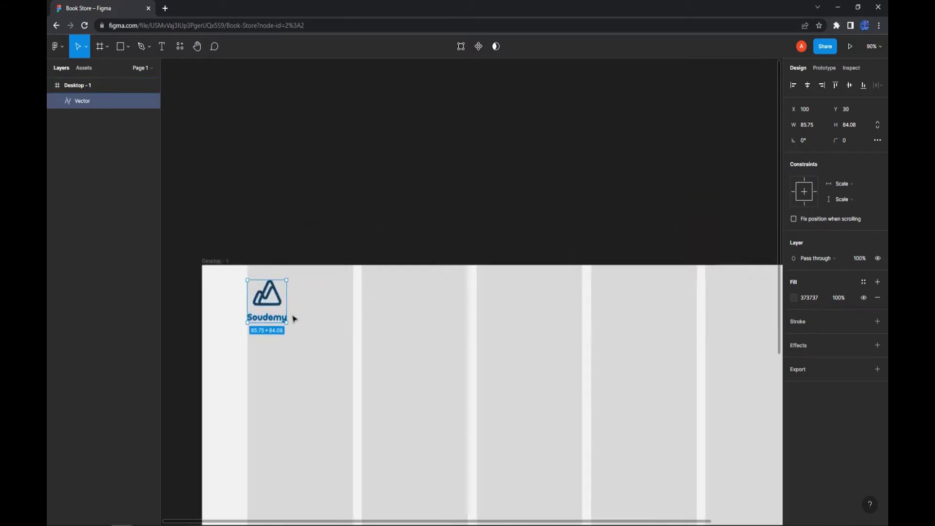
left_click(161, 46)
left_click(316, 307)
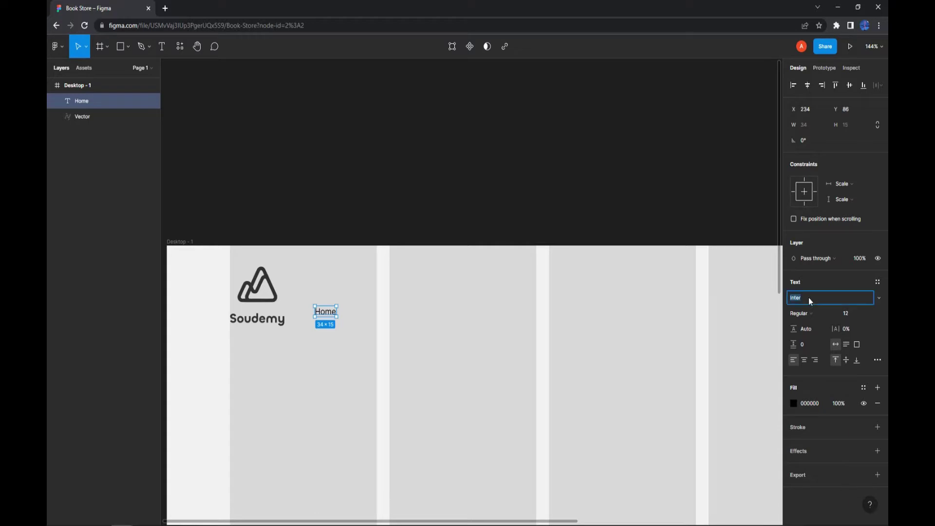
Set Home to Satoshi Bold 18 and align it with the logo at X 236, Y 60.
key("Return")
left_click(817, 312)
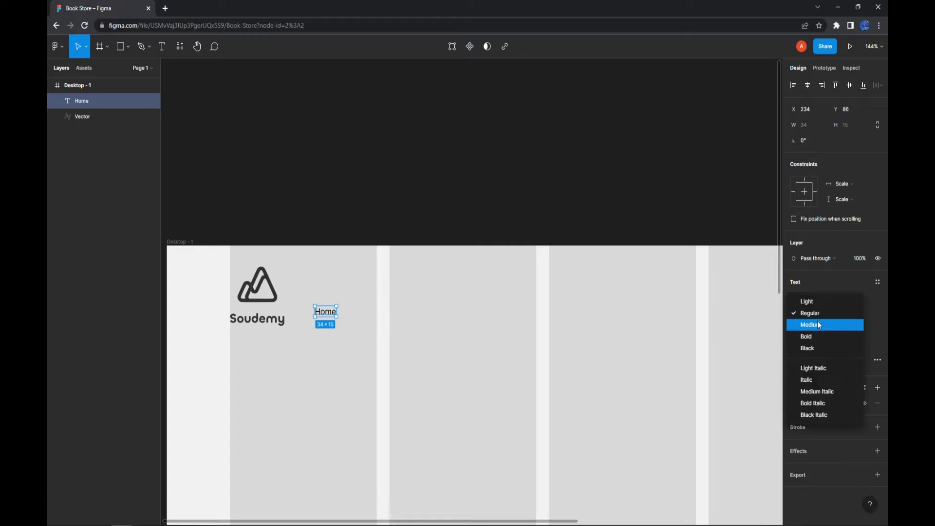
left_click(811, 324)
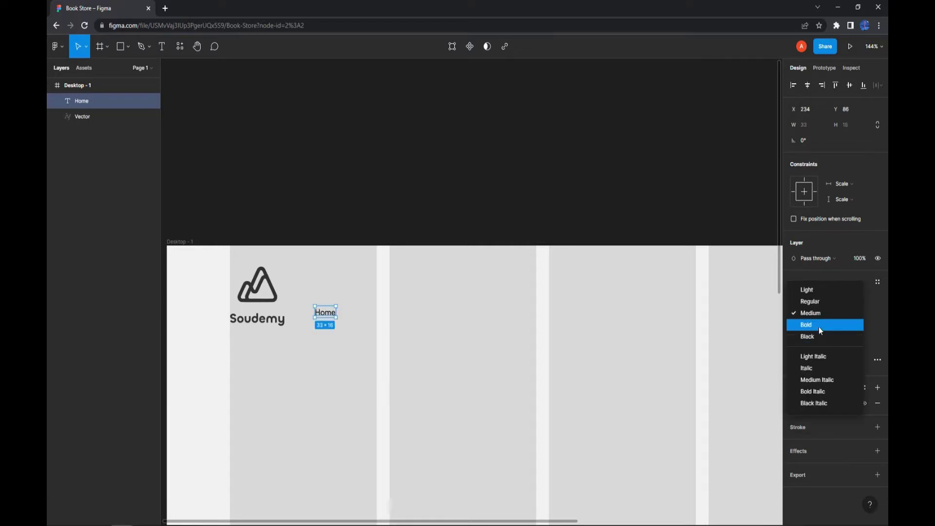
left_click(813, 327)
left_click(845, 313)
type("18")
key("Return")
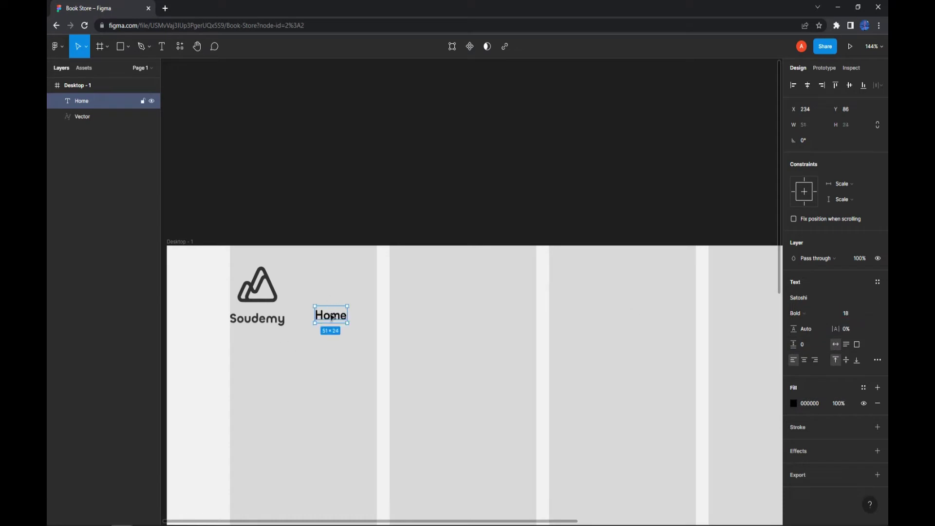
left_click_drag(330, 316, 327, 297)
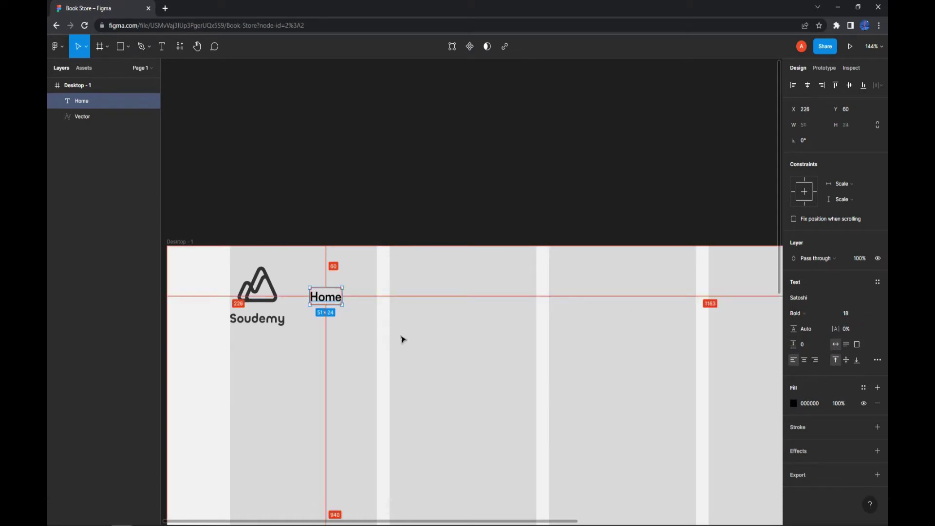
key("Left")
key("Left")
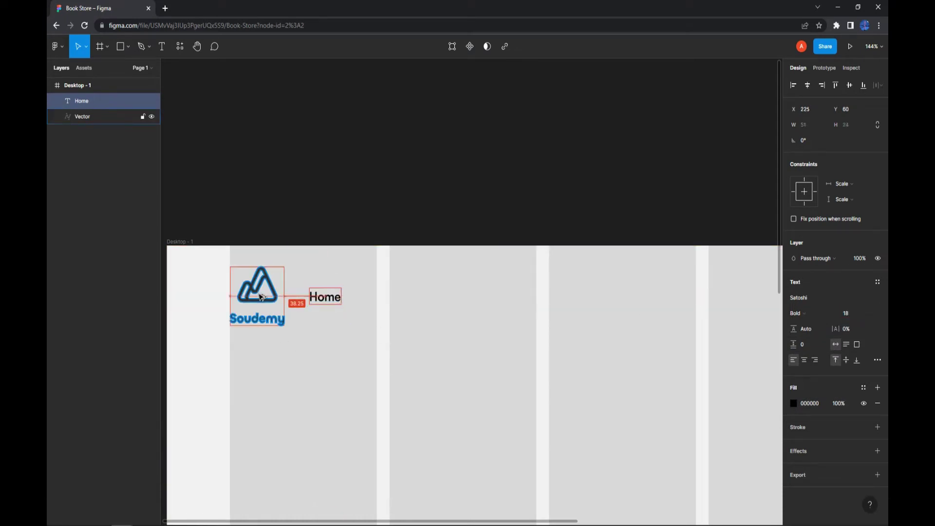
left_click(462, 325)
Duplicate Home three times at 50px spacing and relabel the copies Shop, About Us, Contact Us.
scroll(428, 315, "down", 2)
left_click(263, 378)
key("ctrl+d")
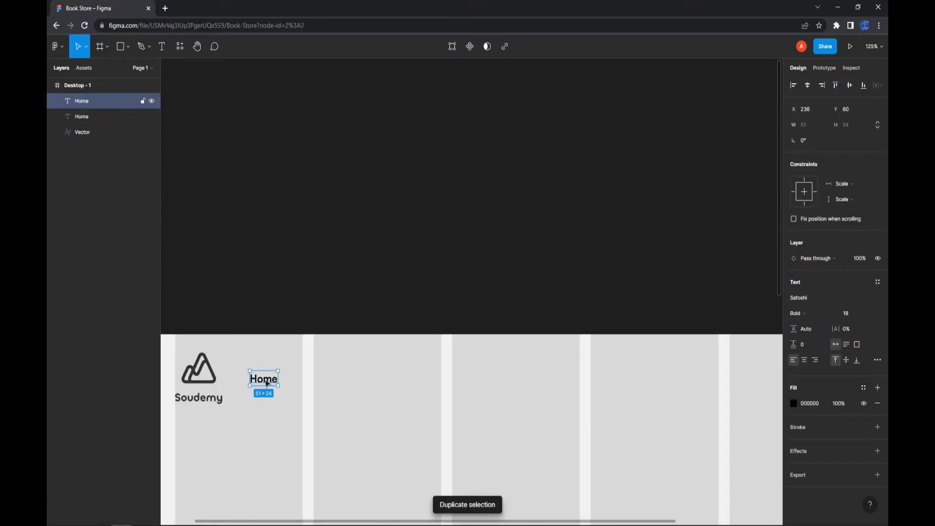
left_click_drag(267, 383, 323, 382)
key("ctrl+d")
key("ctrl+d")
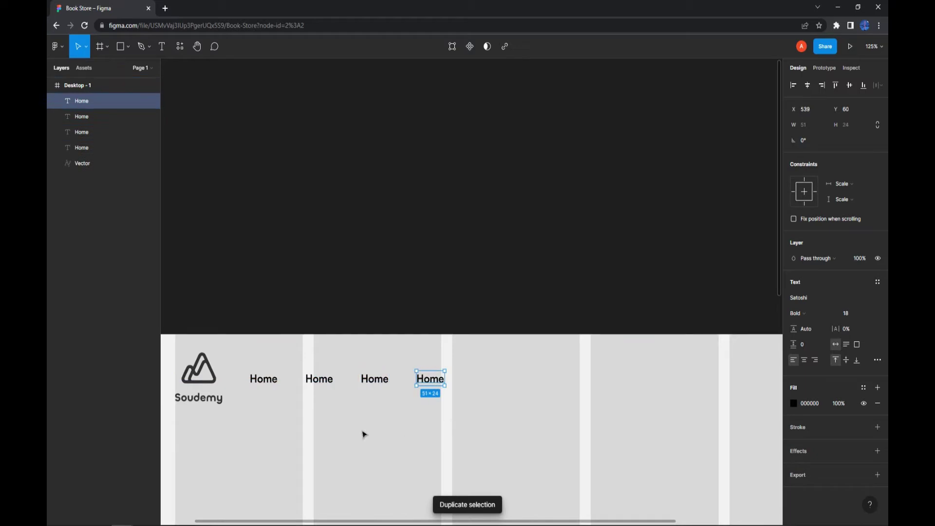
left_click(363, 433)
Wrap the four nav links in an auto-layout frame with 50 spacing.
left_click_drag(516, 361, 248, 409)
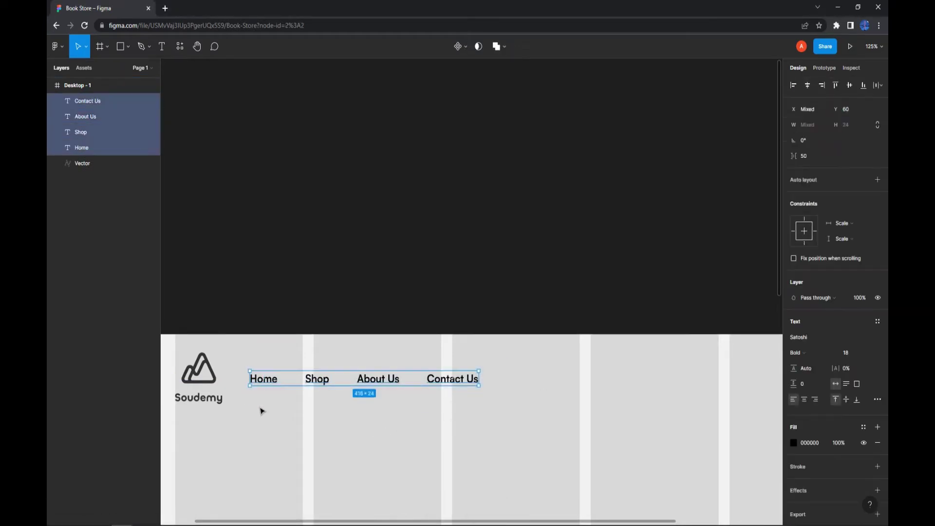
type("121212")
left_click(271, 388)
scroll(292, 439, "up", 5)
left_click_drag(603, 294, 232, 364)
key("shift+a")
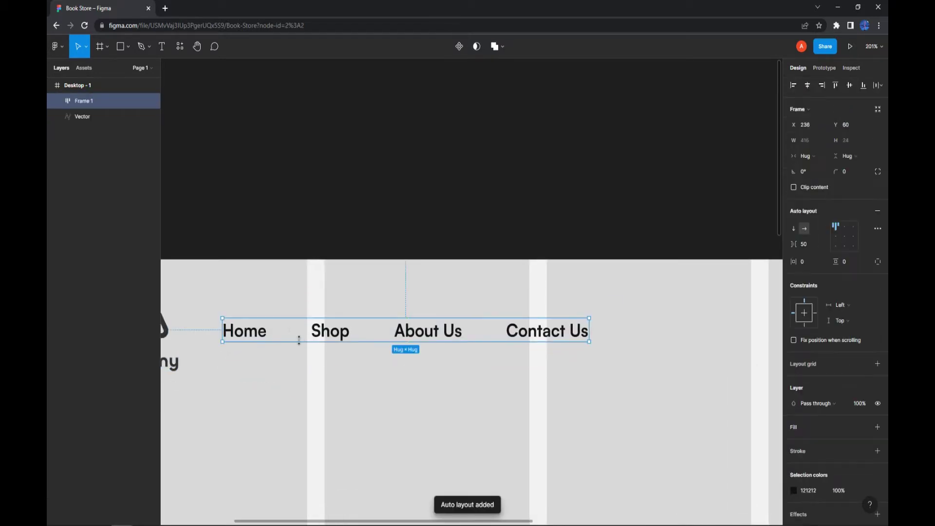
key("ctrl+v")
Group Shop and its arrow-down icon in a nested auto layout with 5 spacing.
scroll(336, 334, "up", 3, "ctrl")
left_click(343, 333, "shift")
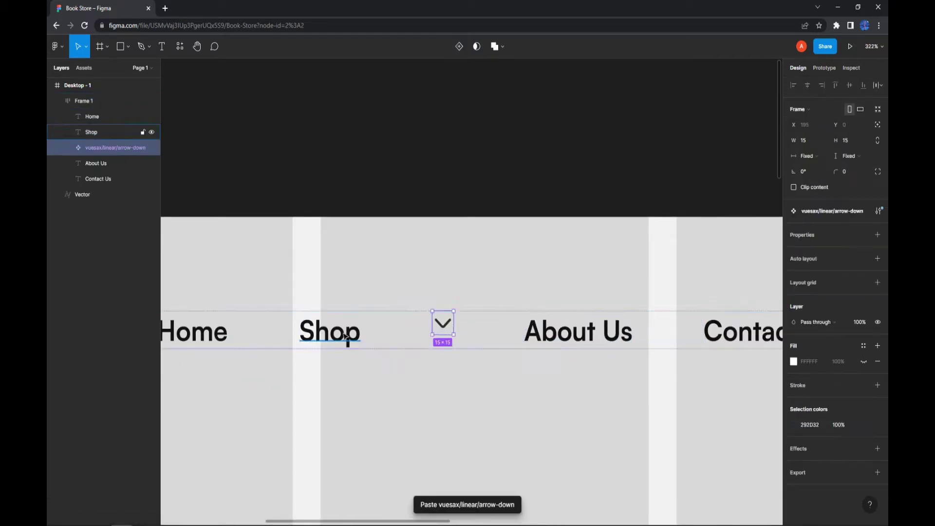
key("shift+a")
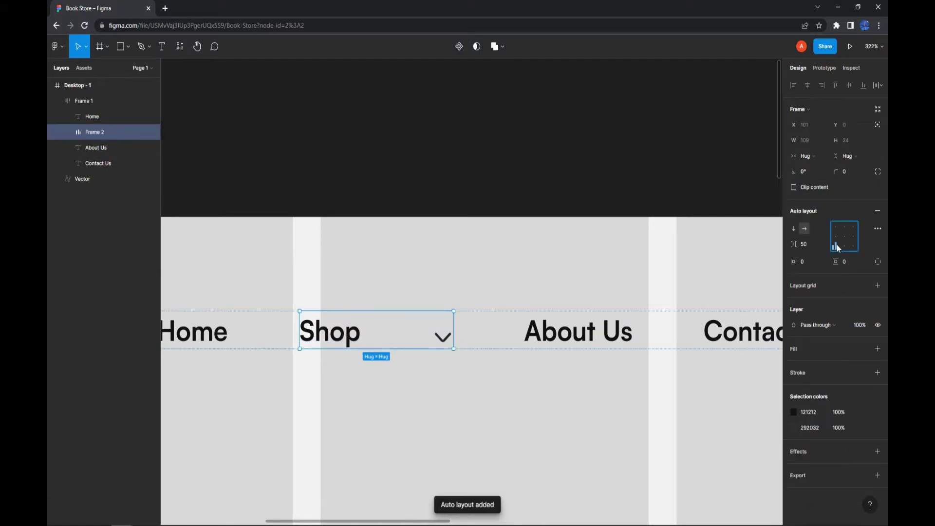
left_click_drag(790, 244, 713, 289)
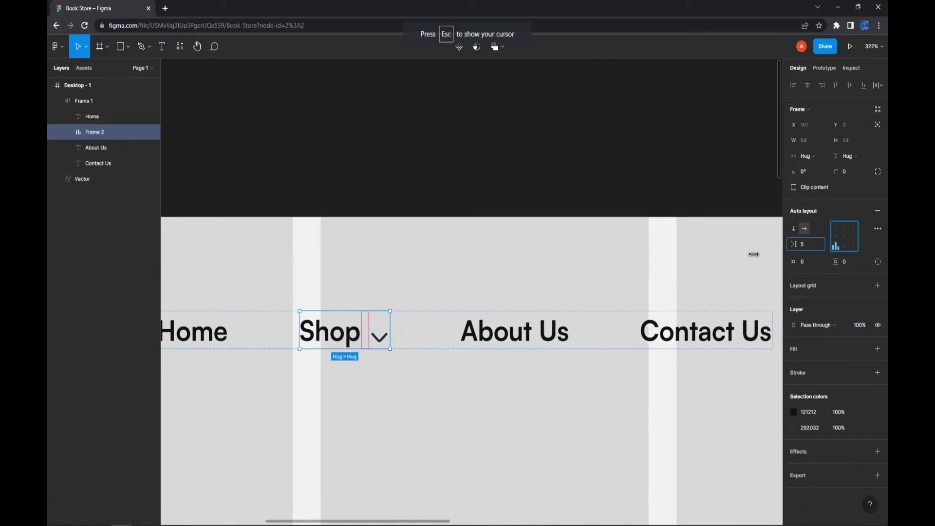
left_click(713, 289)
left_click(438, 333)
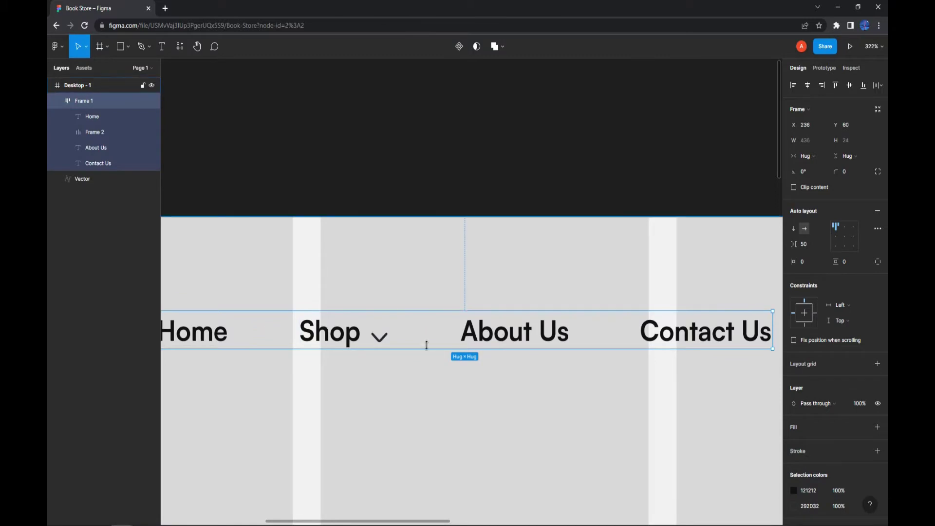
left_click(386, 415)
scroll(440, 400, "down", 5)
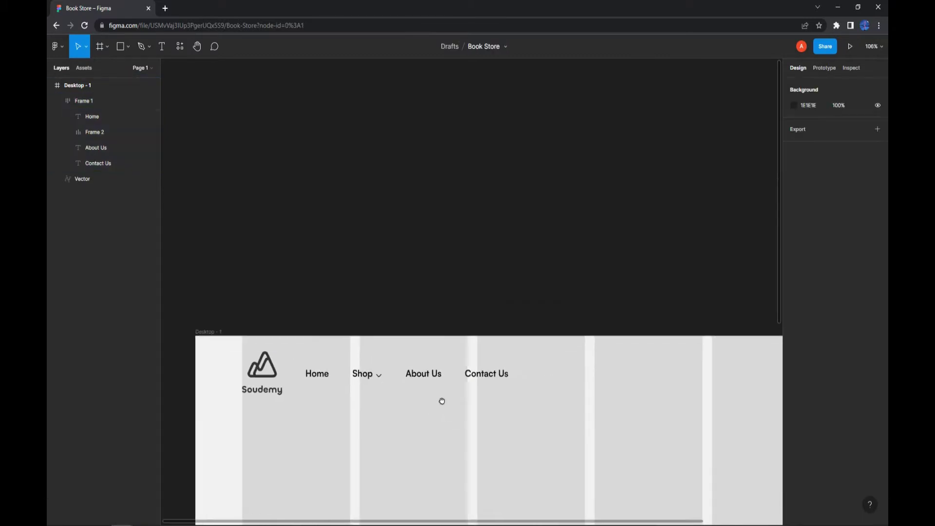
left_click_drag(601, 381, 378, 394)
scroll(413, 388, "up", 1)
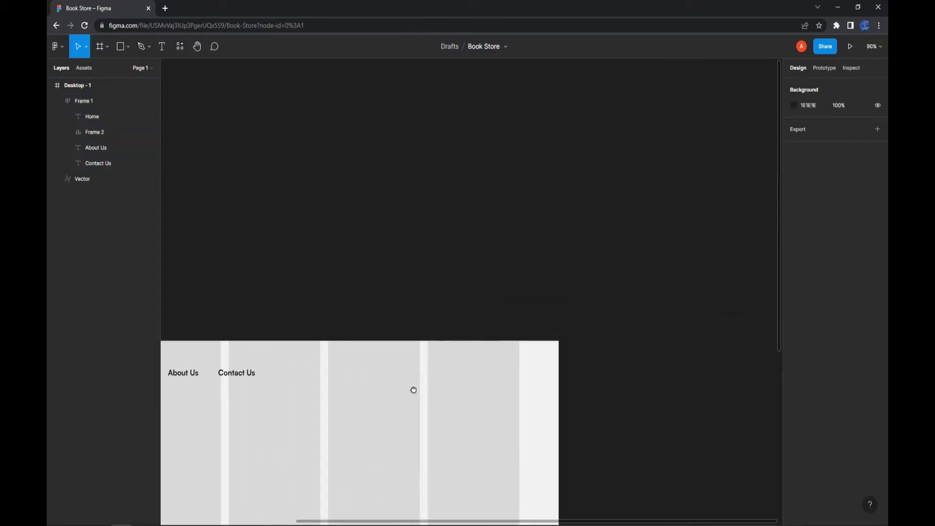
Add a 'Get in Touch' text at the header's right, size 15, fill C9C9C9.
left_click(162, 46)
left_click(498, 376)
type("Get in Touch")
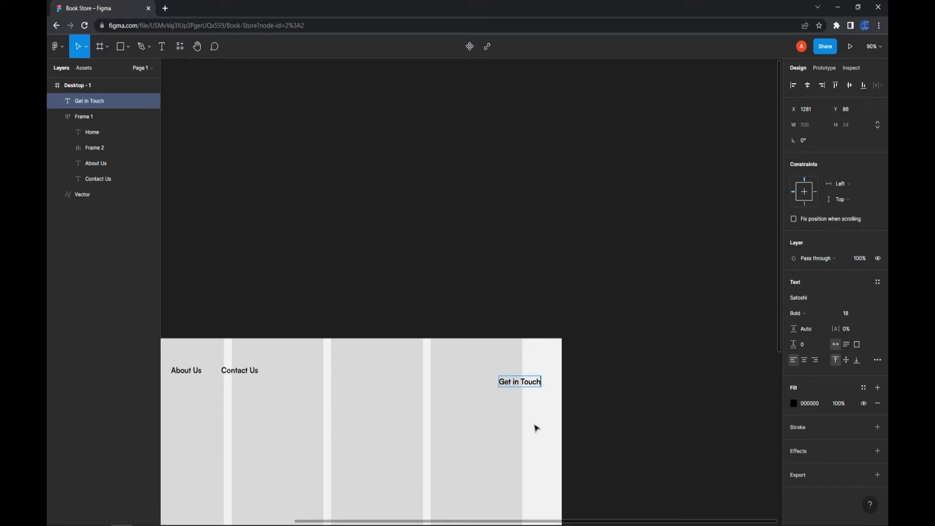
left_click_drag(525, 382, 494, 373)
left_click(848, 314)
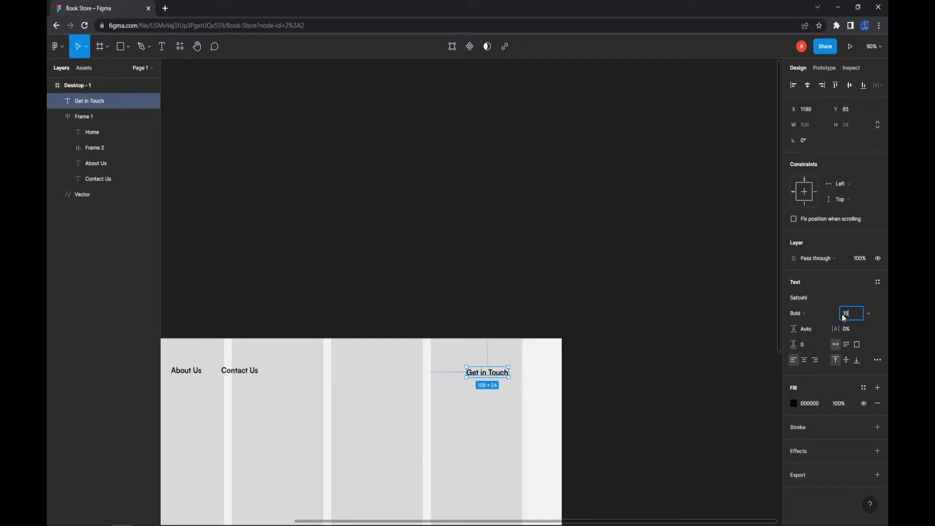
key("Return")
left_click(793, 403)
type("C9C9C9")
key("Return")
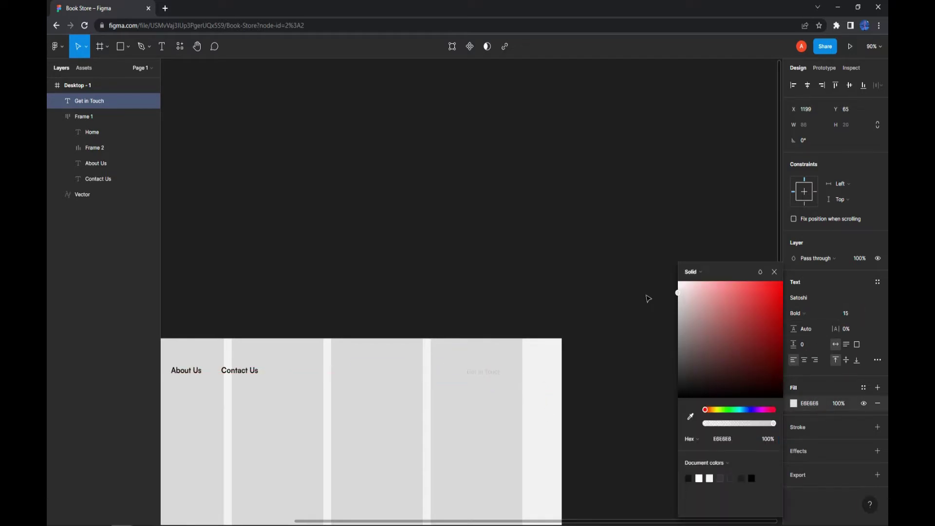
left_click(774, 272)
scroll(494, 412, "up", 3)
Wrap Get in Touch in auto layout with a red BD0000 background fill.
key("shift+a")
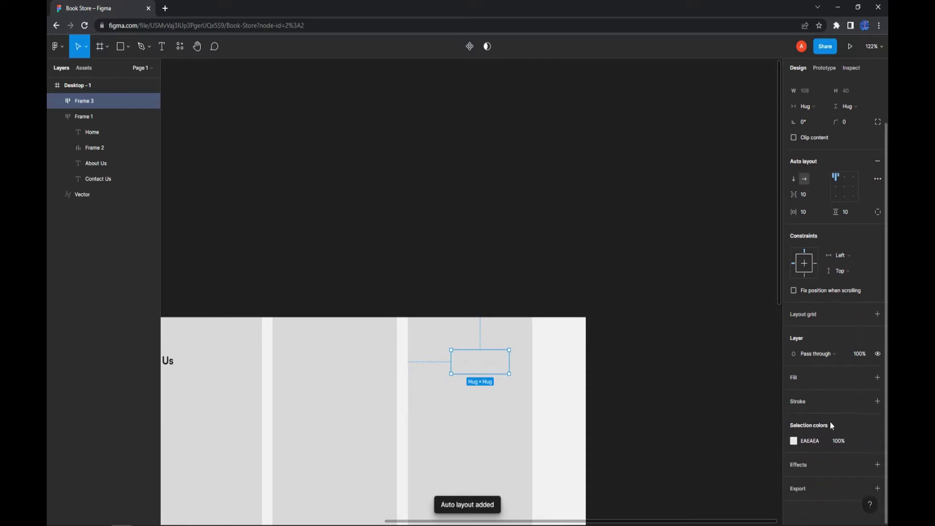
left_click(877, 377)
left_click(793, 393)
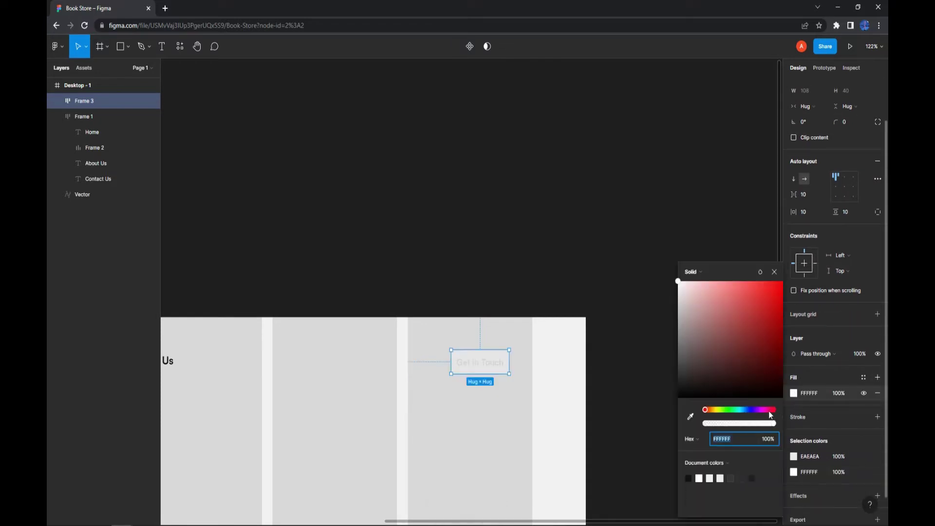
left_click_drag(768, 411, 775, 410)
left_click_drag(782, 338, 799, 314)
key("Escape")
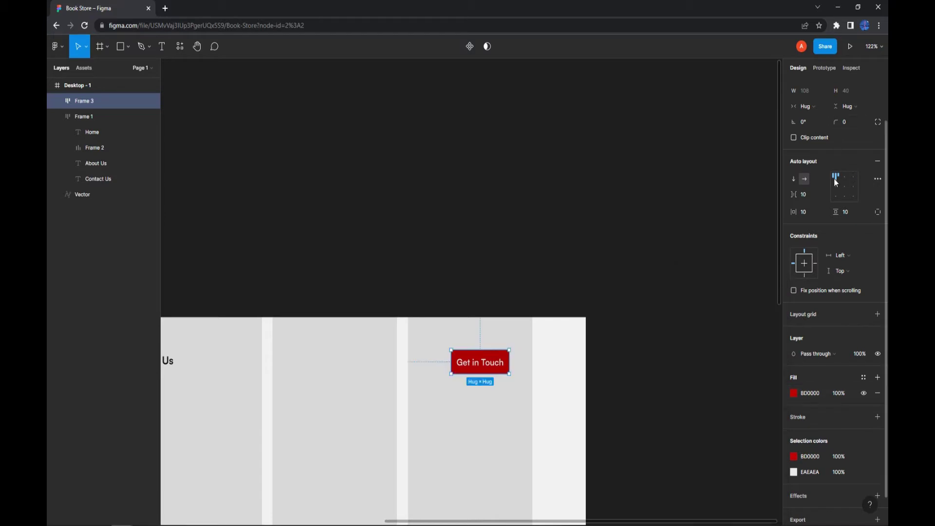
Give the Get in Touch button even padding of 14 and corner radius 5.
left_click(621, 247)
scroll(570, 426, "up", 2, "ctrl")
left_click(580, 372)
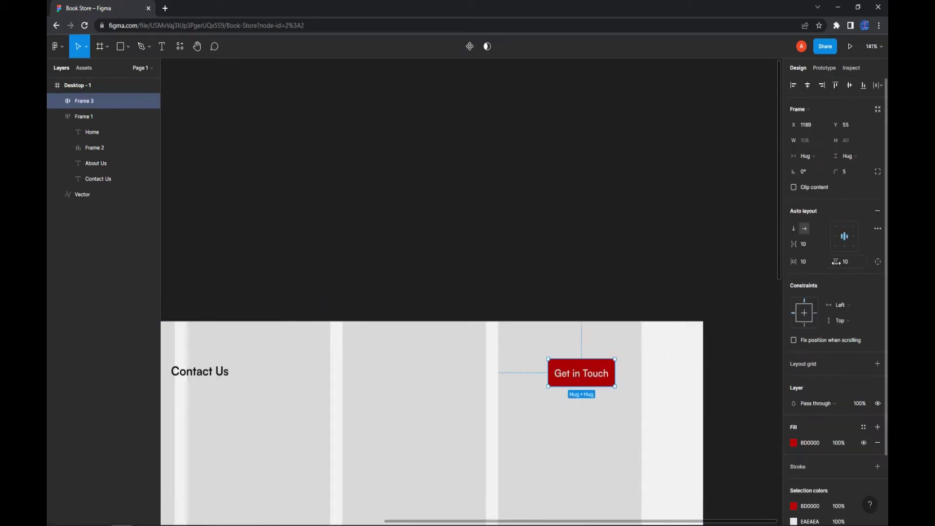
left_click_drag(836, 261, 838, 262)
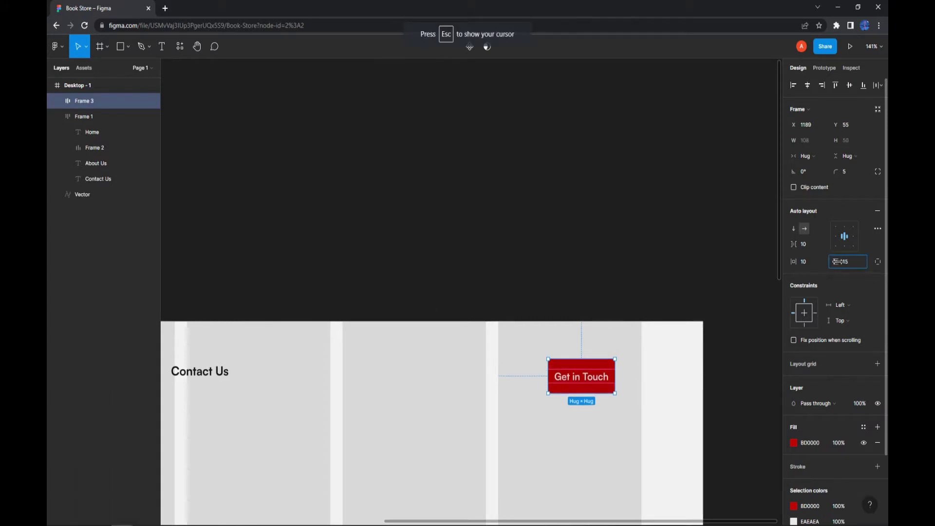
mouse_move(615, 375)
left_mouse_down()
mouse_move(598, 375)
mouse_move(617, 375)
left_mouse_up()
Place the heart and shopping-cart icons just left of the Get in Touch button.
left_click(477, 398)
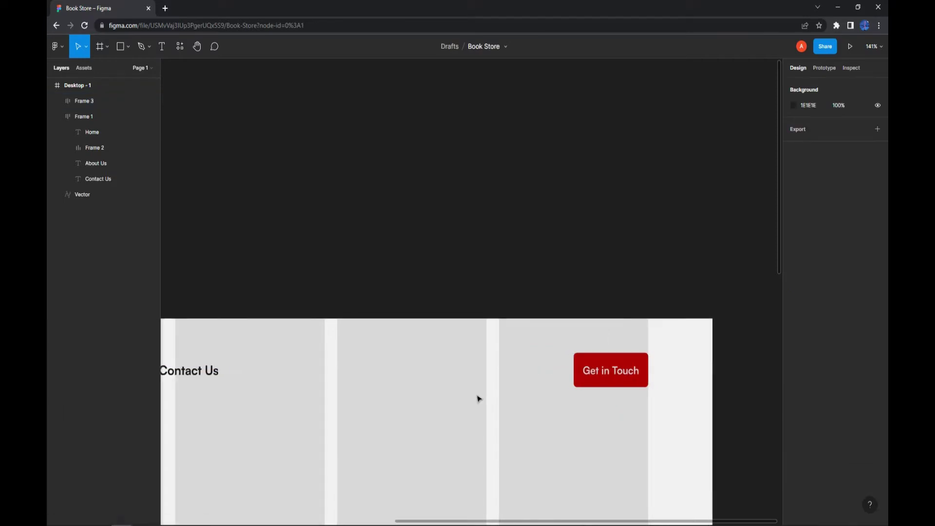
scroll(478, 398, "up", 1)
key("ctrl+v")
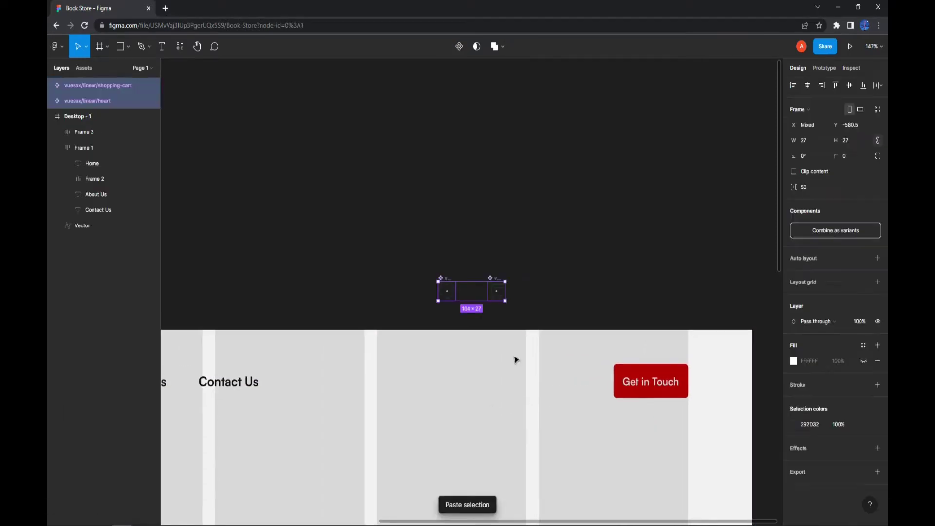
left_click_drag(495, 291, 562, 391)
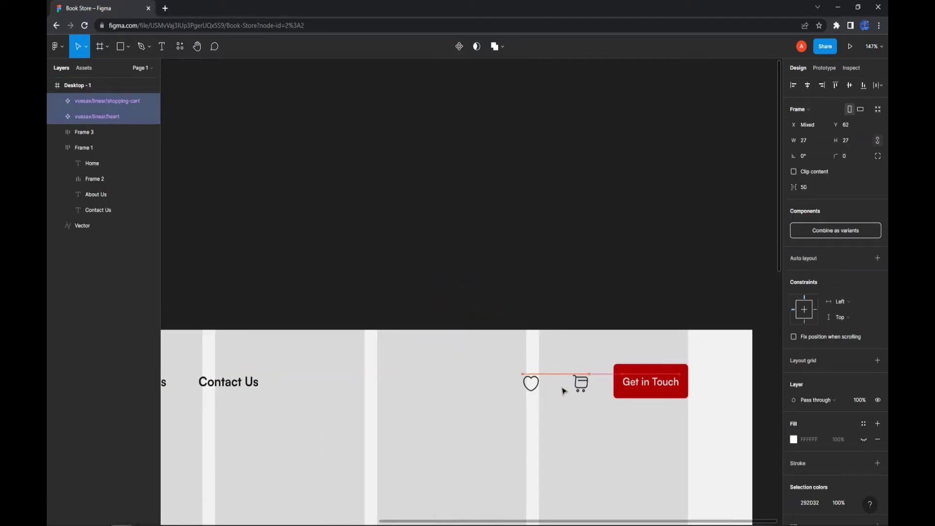
left_click_drag(563, 390, 564, 389)
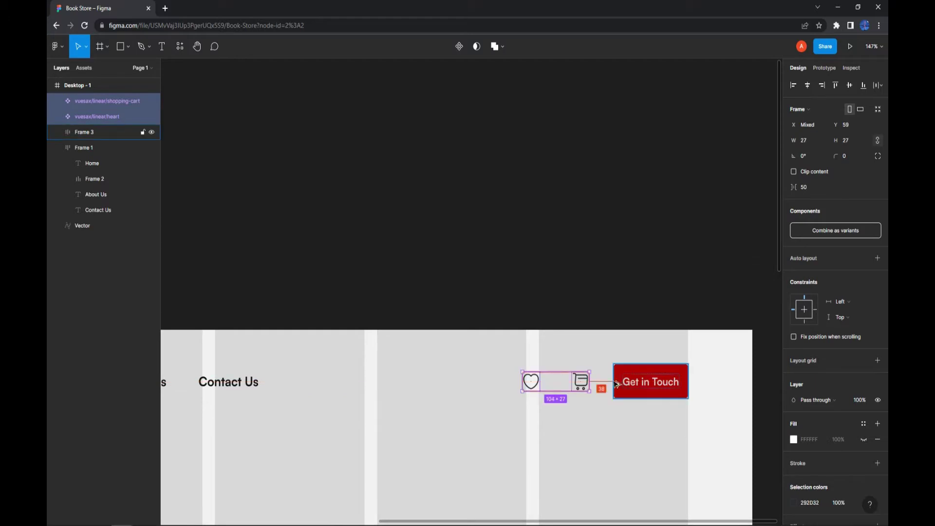
key("Left")
key("Left")
key("Left")
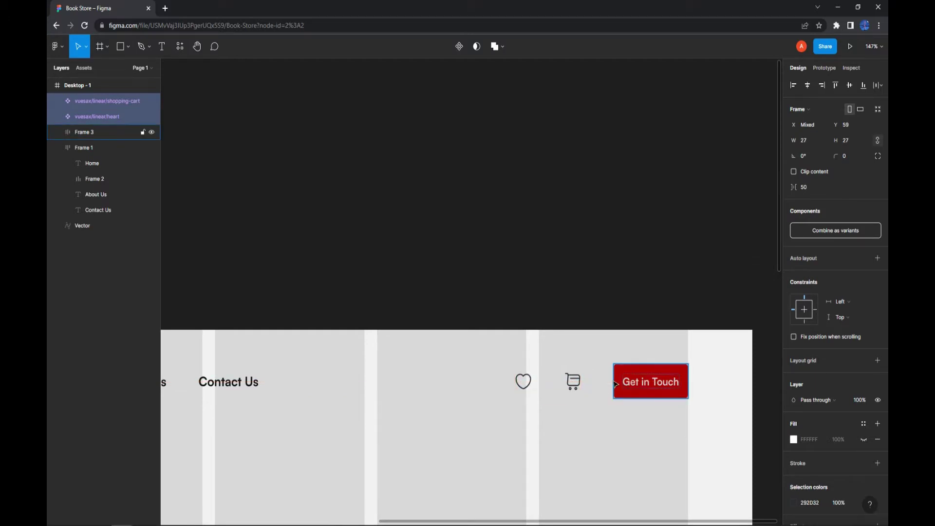
left_click(536, 448)
scroll(681, 341, "down", 3)
scroll(500, 379, "down", 2)
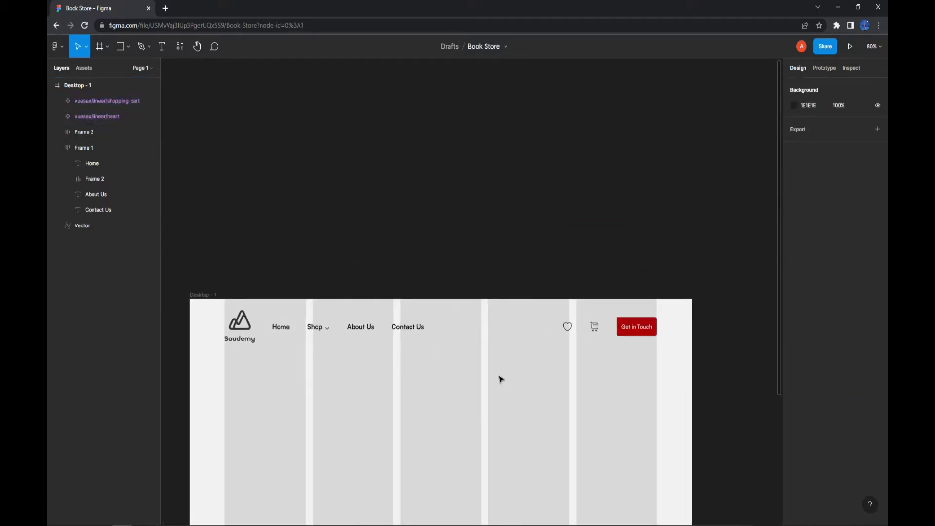
Draw a horizontal line under the header with a grey ABABAB stroke.
left_click(140, 48)
left_click(225, 359)
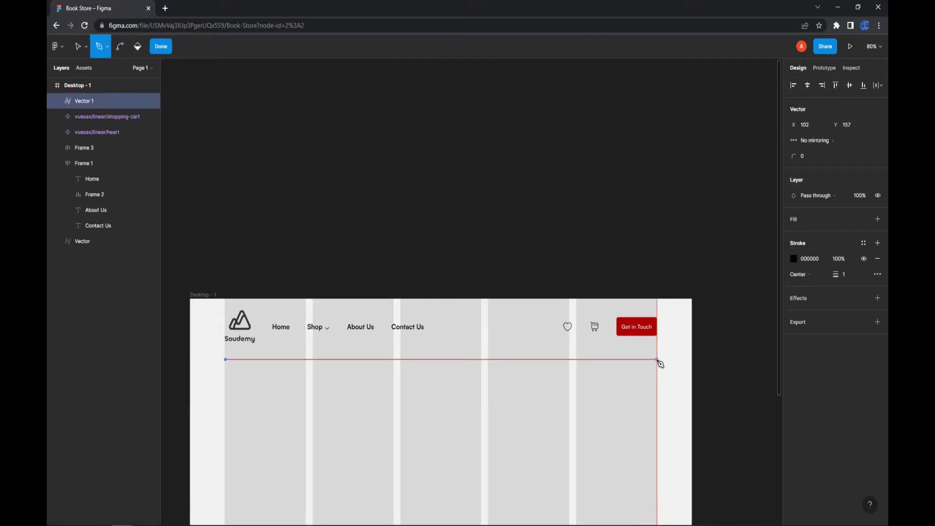
left_click(656, 359)
key("Escape")
left_click(843, 352)
left_click(814, 399)
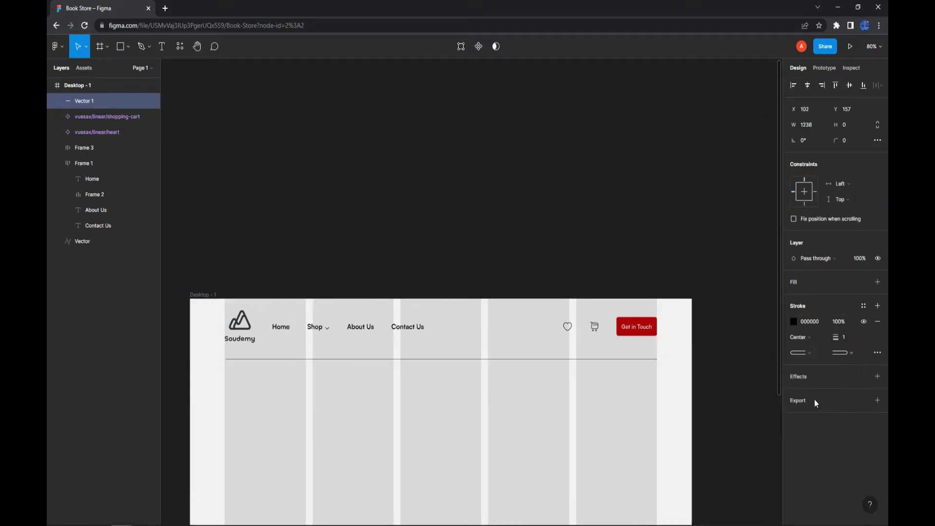
left_click(792, 321)
mouse_move(691, 321)
left_mouse_down()
mouse_move(635, 325)
mouse_move(638, 312)
left_mouse_up()
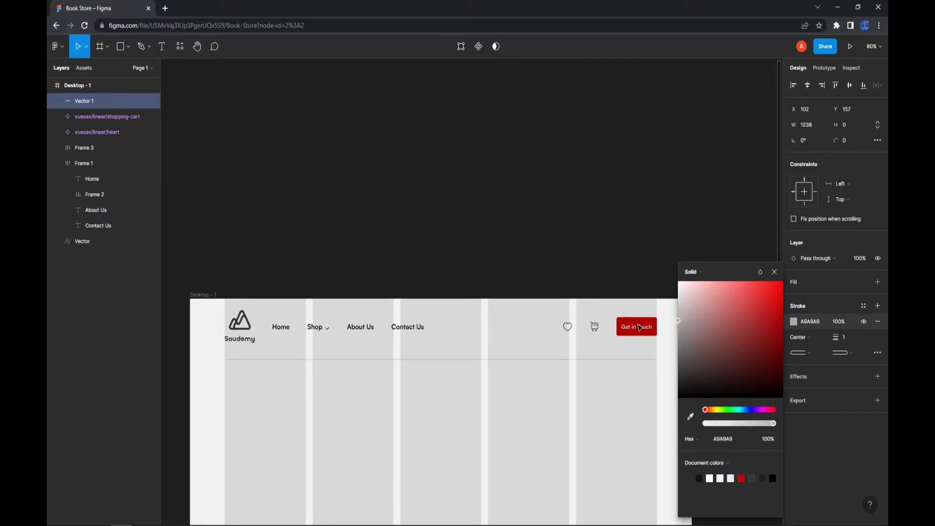
left_click(774, 272)
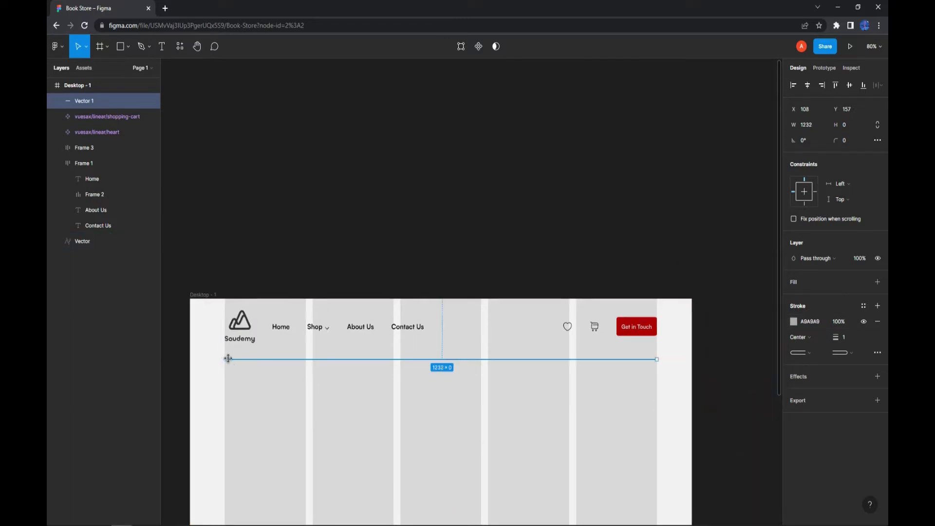
Extend the divider to 1240 wide and position it at X 100, Y 135.
left_click_drag(228, 358, 225, 359)
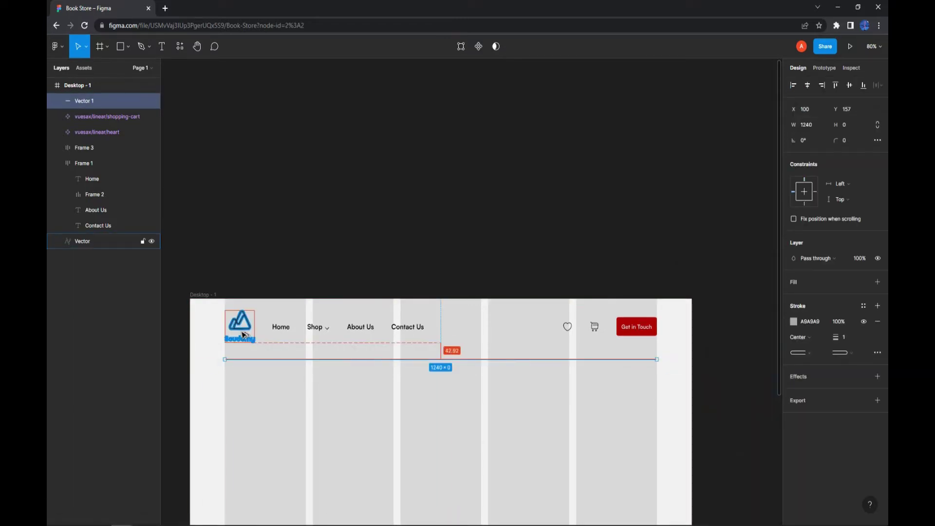
key("Up")
key("Up")
key("Up")
key("Up")
key("Up")
key("Up")
key("Up")
key("Up")
key("Up")
key("Up")
key("Up")
key("Up")
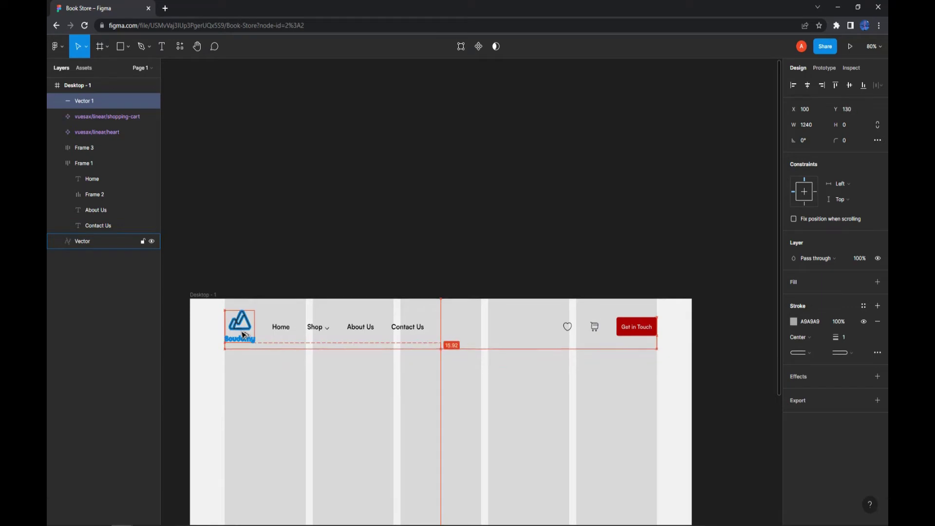
key("Down")
key("Down")
key("Down")
scroll(258, 414, "up", 3)
scroll(219, 268, "down", 1)
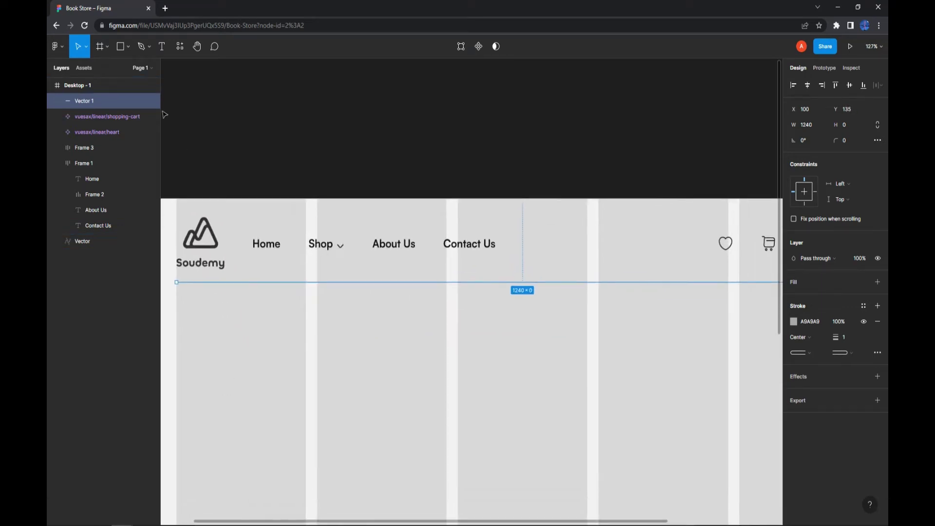
left_click(127, 46)
left_click(126, 103)
Draw a 74×74 circle below the divider, aligned with the logo at X 100.
scroll(247, 340, "left", 3)
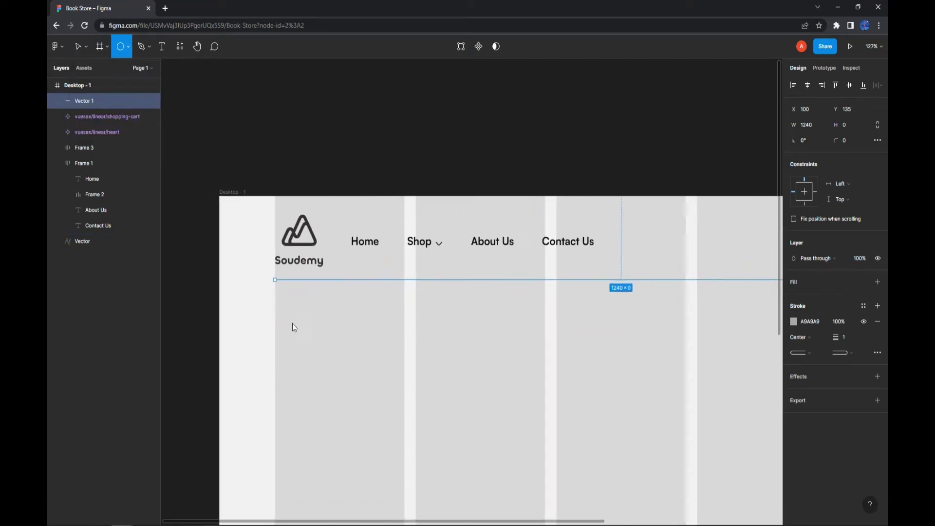
mouse_move(311, 296)
left_mouse_down()
mouse_move(282, 331)
mouse_move(317, 340)
left_mouse_up()
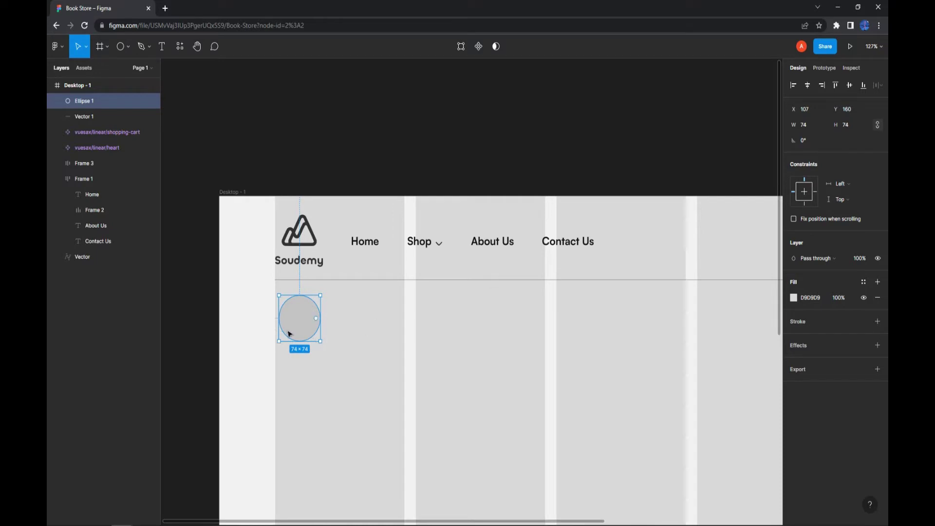
left_click_drag(289, 334, 285, 334)
key("Down")
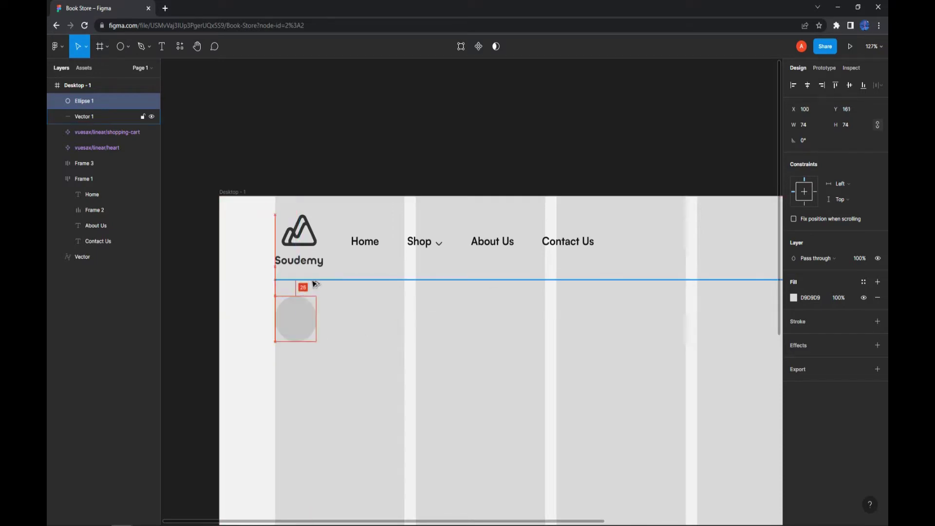
scroll(313, 284, "up", 5)
scroll(317, 298, "up", 1)
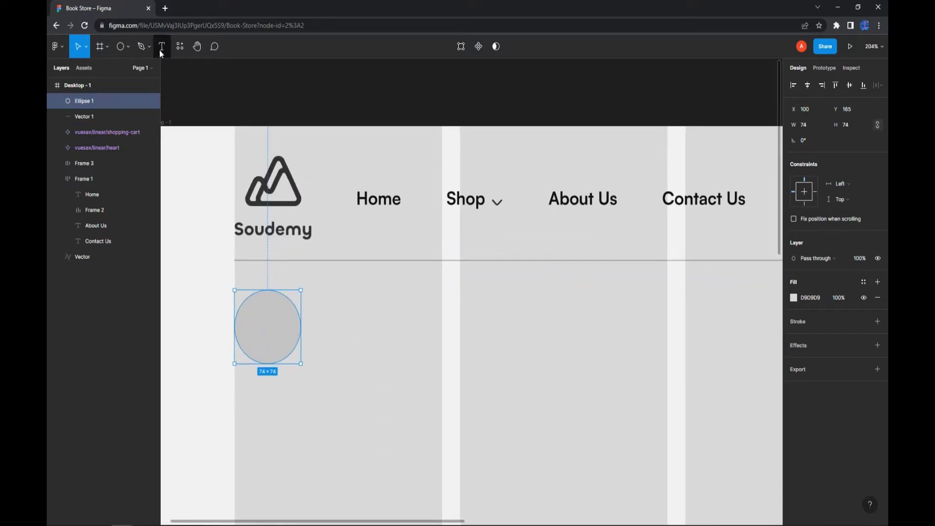
Add the greeting text beside the avatar circle with font size 18.
key("t")
left_click(318, 306)
type("Hi, Lara")
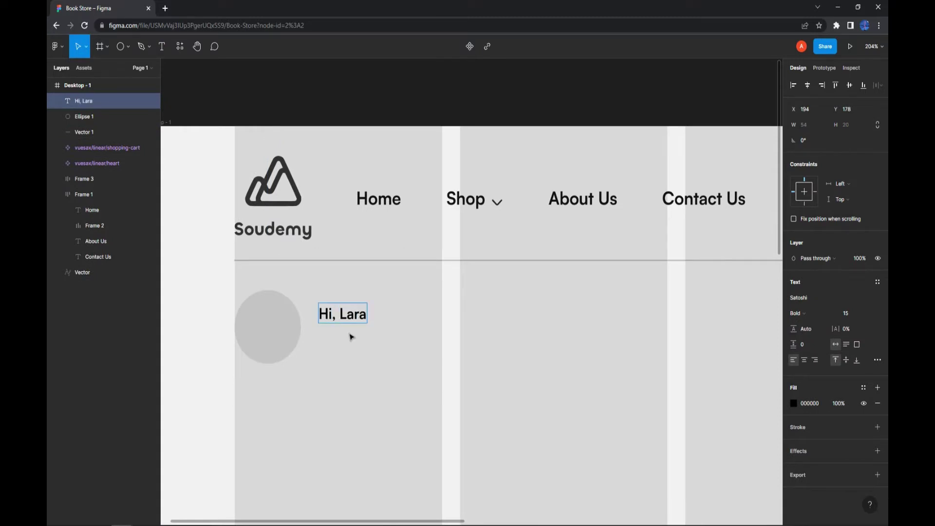
key("Escape")
key("Down")
key("Down")
key("Down")
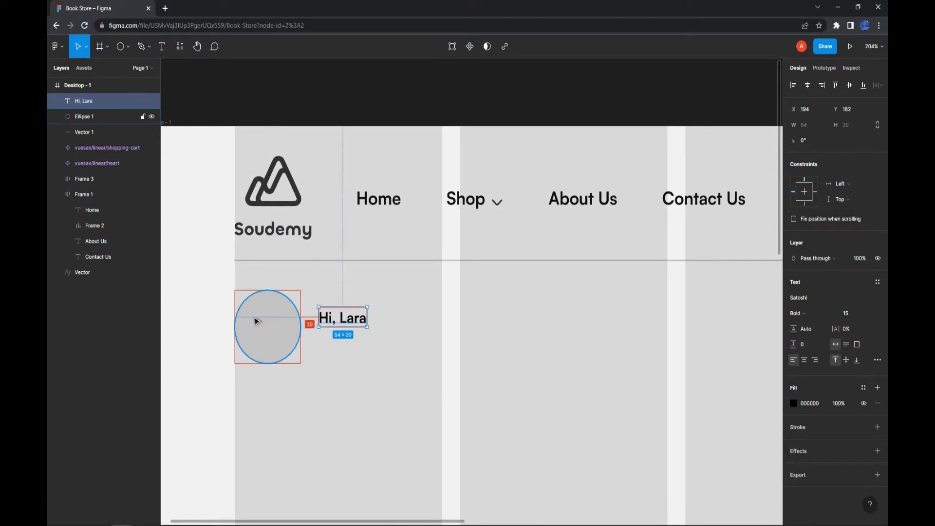
type("18")
key("Return")
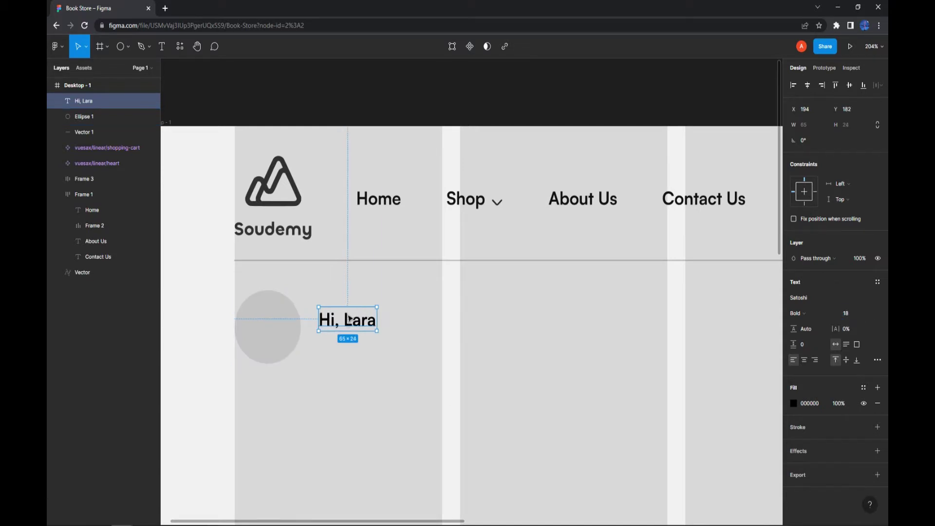
key("Up")
key("Up")
key("Up")
key("Up")
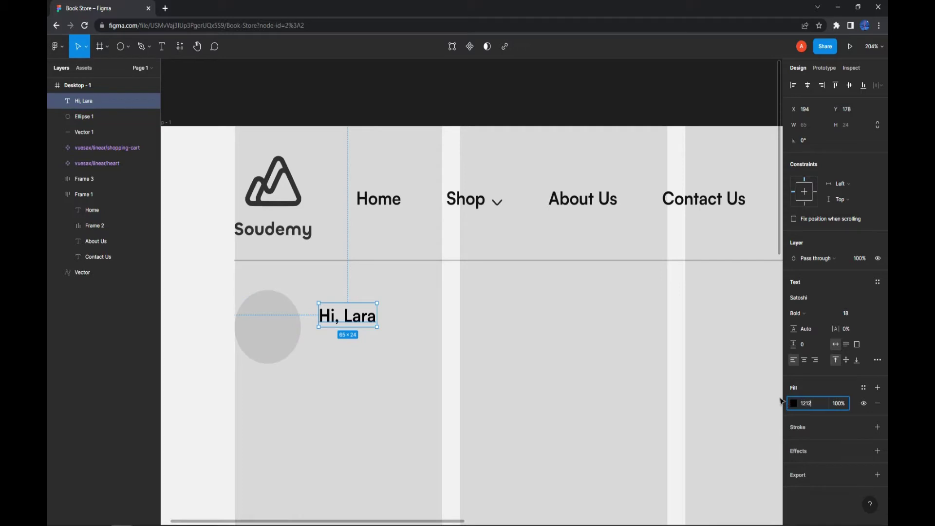
left_click(513, 403)
scroll(341, 343, "up", 3, "ctrl")
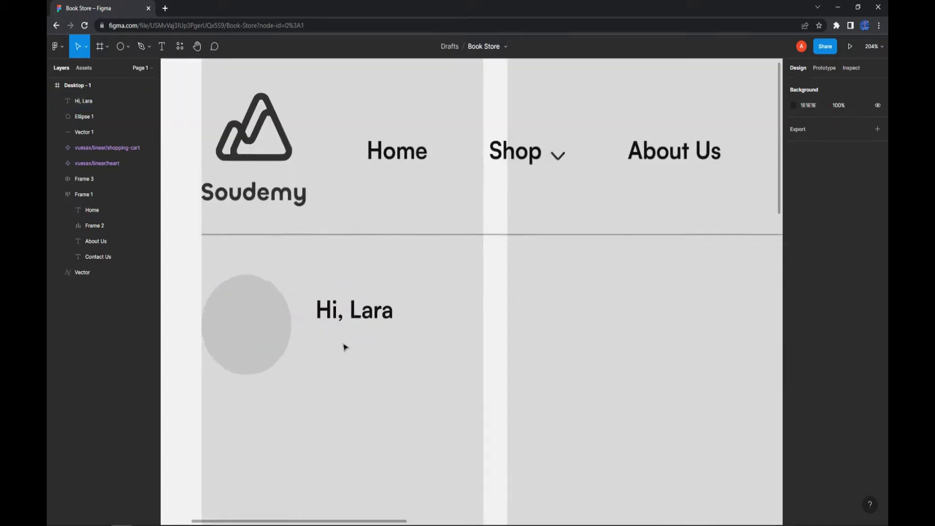
Add a placeholder e-mail line under the greeting in Medium weight, size 15.
key("t")
left_click(322, 339)
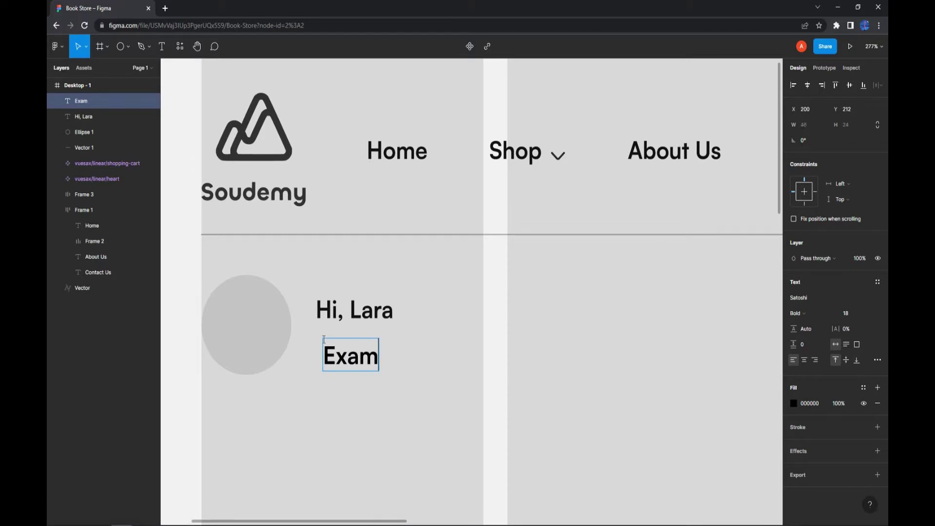
type("gmail.com")
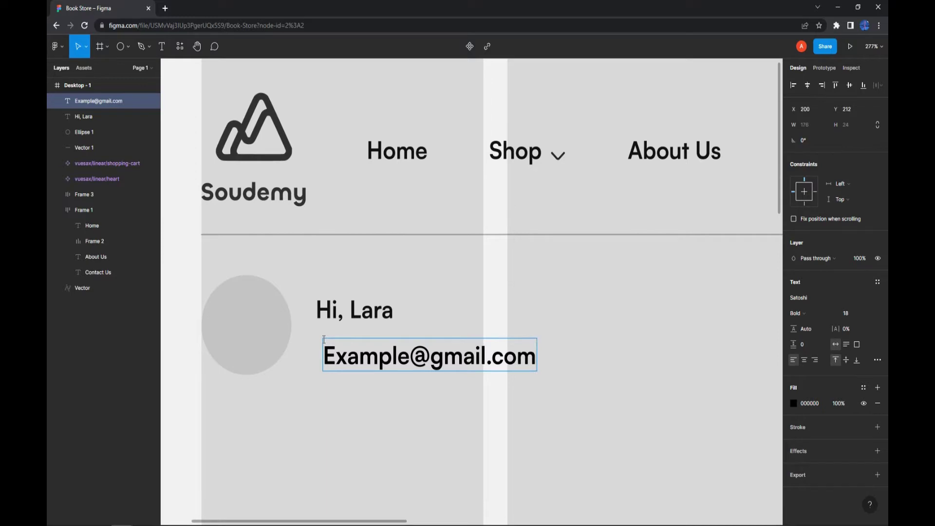
key("Escape")
left_click(797, 313)
left_click(820, 300)
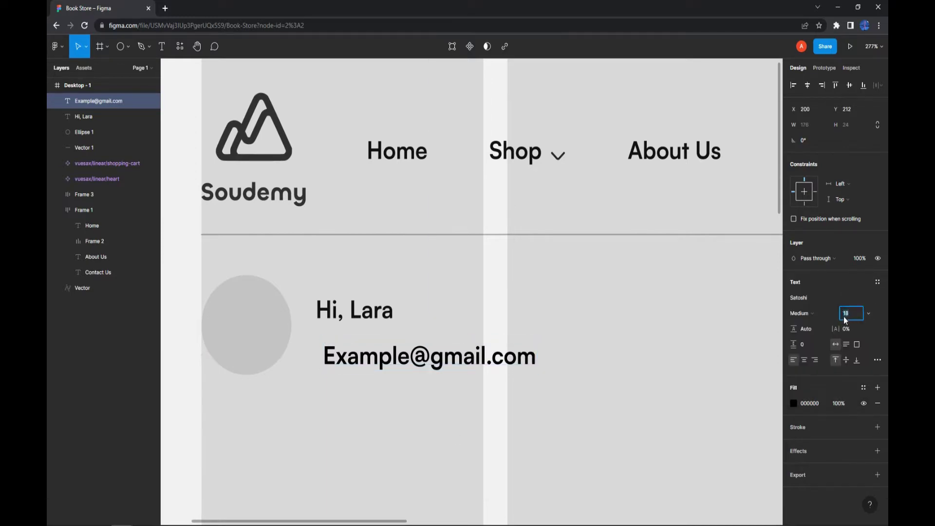
left_click(844, 313)
type("15")
key("Return")
left_click_drag(422, 355, 413, 348)
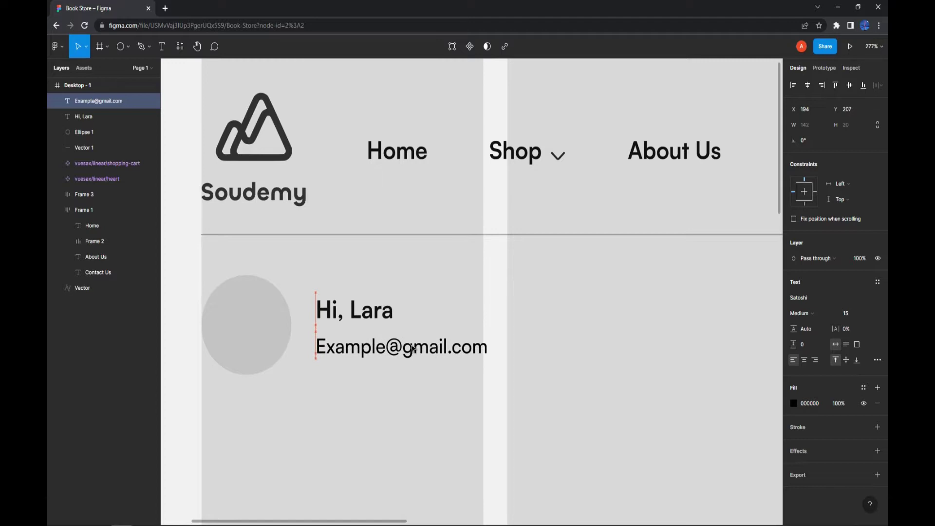
Colour the e-mail line grey #ABABAB and nudge it slightly down.
left_click(793, 403)
left_click_drag(710, 343, 639, 334)
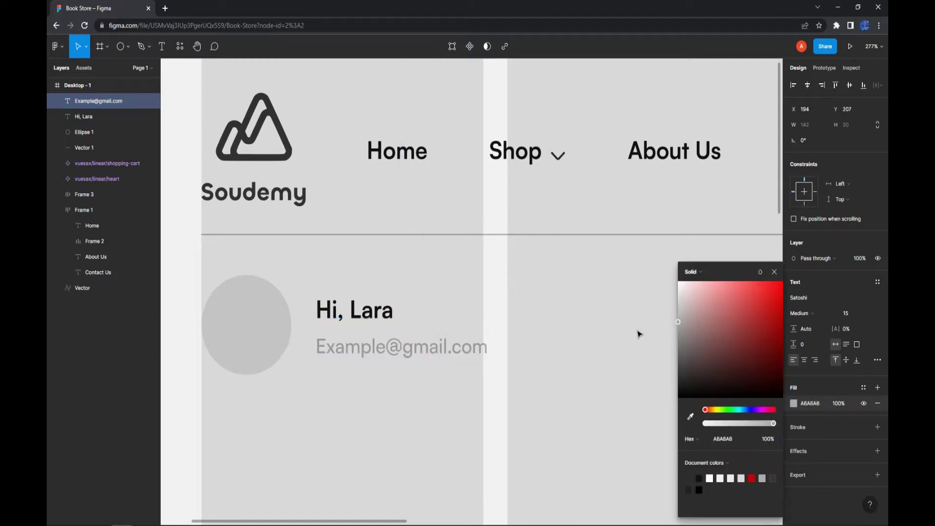
left_click(555, 351)
scroll(372, 407, "down", 3)
scroll(382, 395, "up", 3)
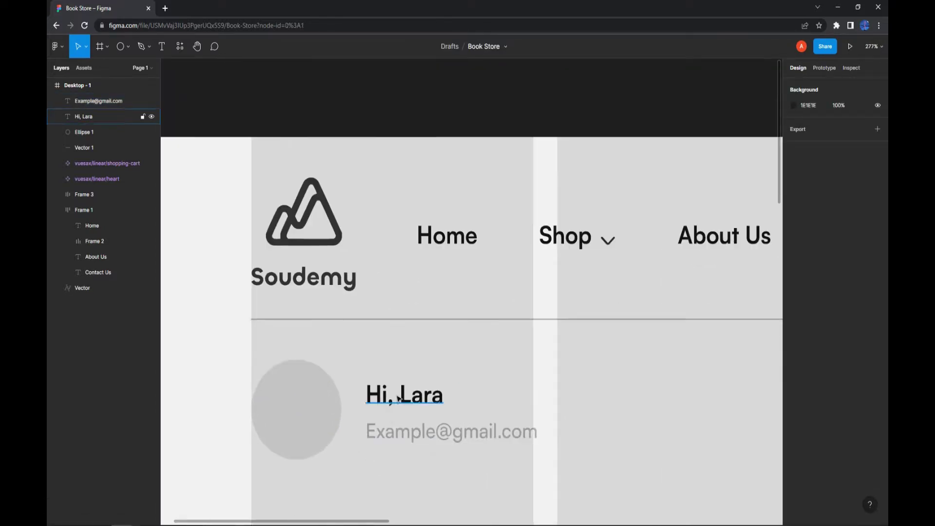
left_click(394, 401)
left_click(379, 430)
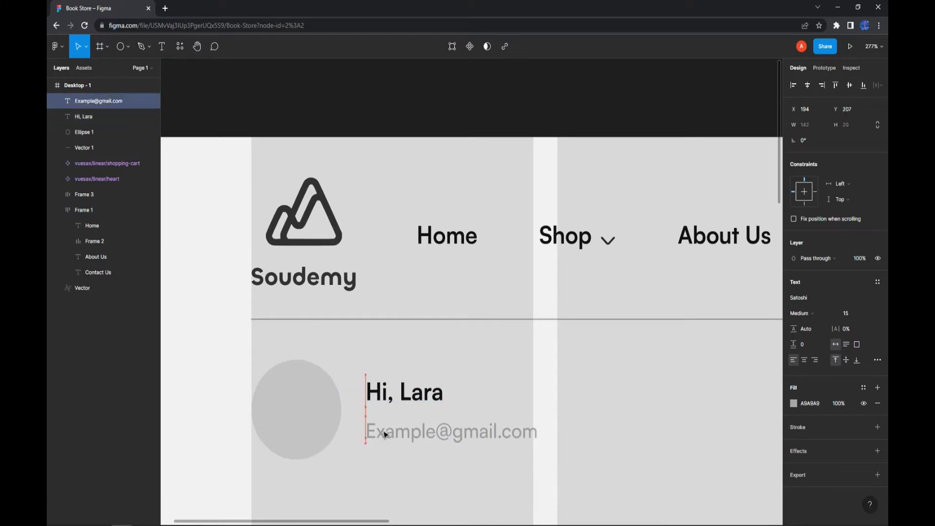
key("Down")
key("Down")
scroll(398, 470, "down", 5)
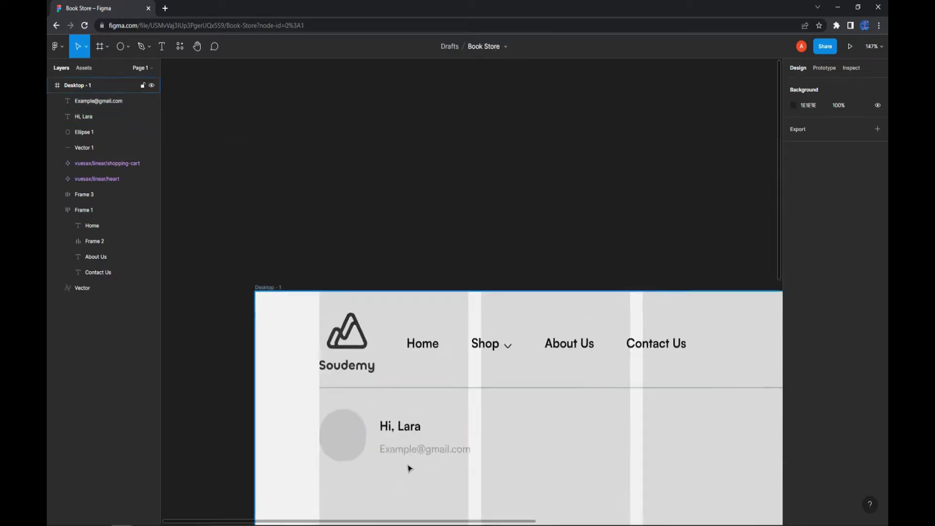
Fill Ellipse 1 with a photo from the Unsplash plugin's 'portrait' tag.
left_click_drag(370, 346, 411, 351)
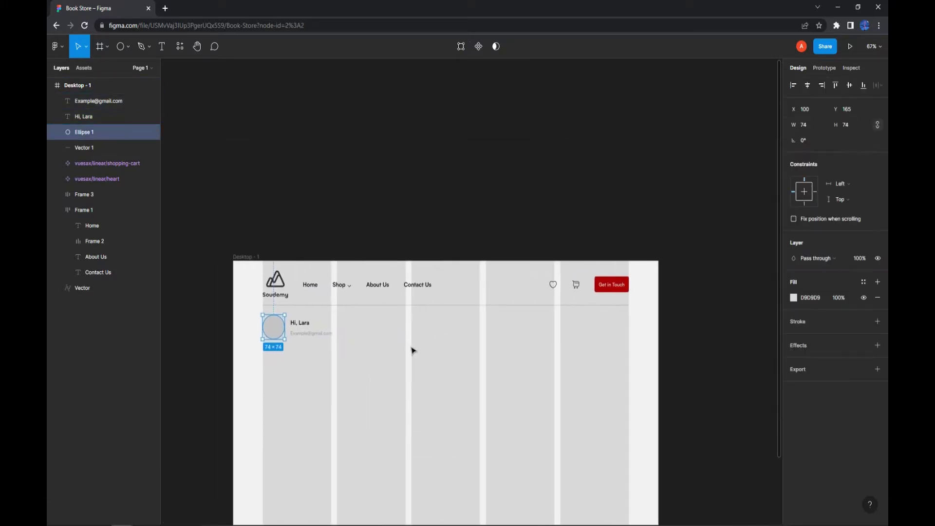
right_click(677, 303)
left_click(807, 248)
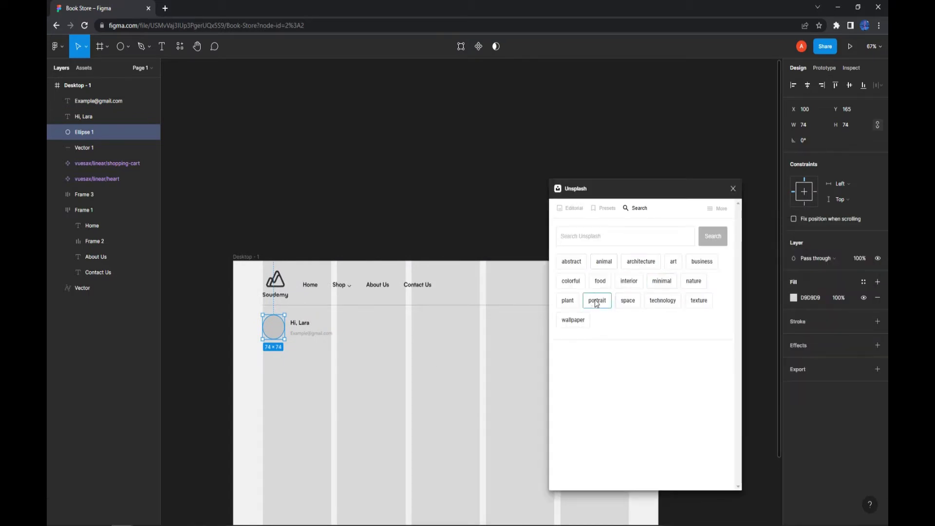
left_click(596, 301)
scroll(680, 319, "down", 3)
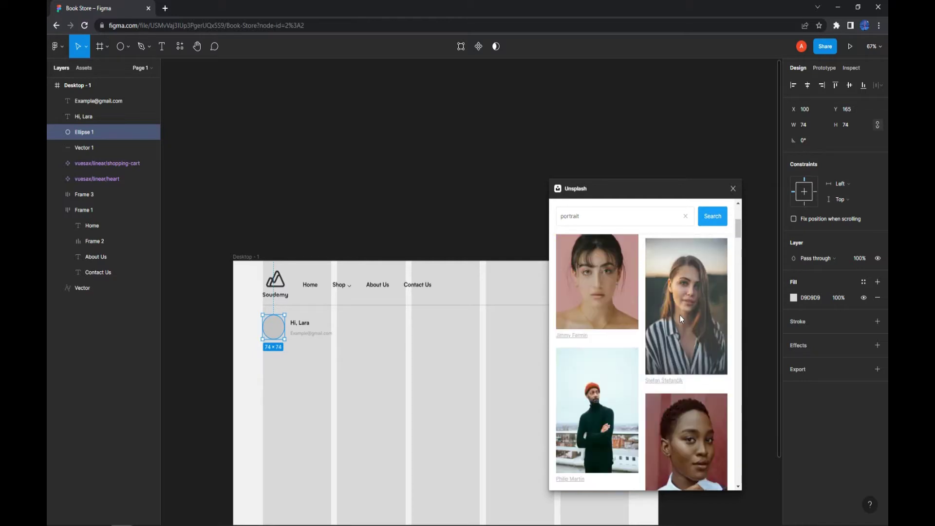
scroll(679, 319, "down", 3)
scroll(656, 324, "down", 3)
scroll(656, 325, "down", 3)
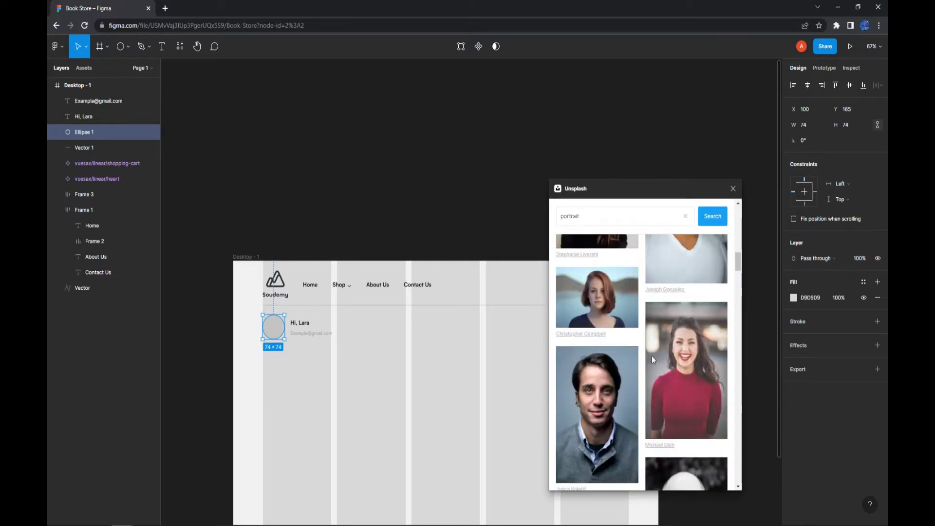
left_click(615, 320)
left_click(733, 188)
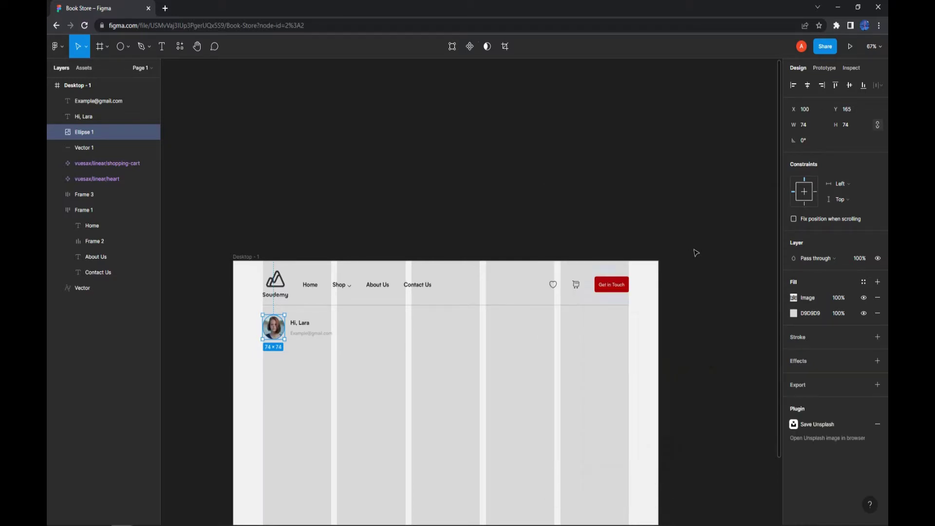
left_click(397, 357)
scroll(392, 340, "up", 3)
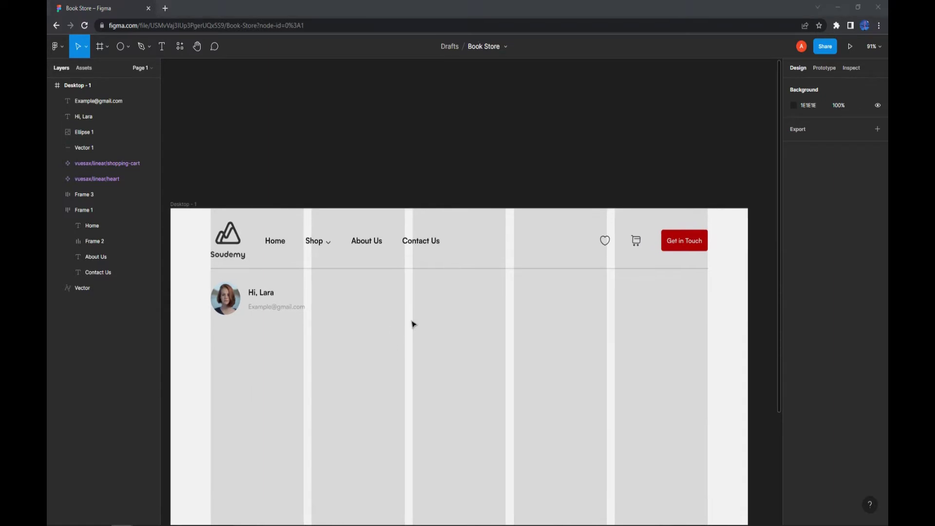
Draw a 760×62 rectangle right of the greeting.
left_click(128, 46)
left_click(121, 73)
left_click_drag(337, 289, 707, 319)
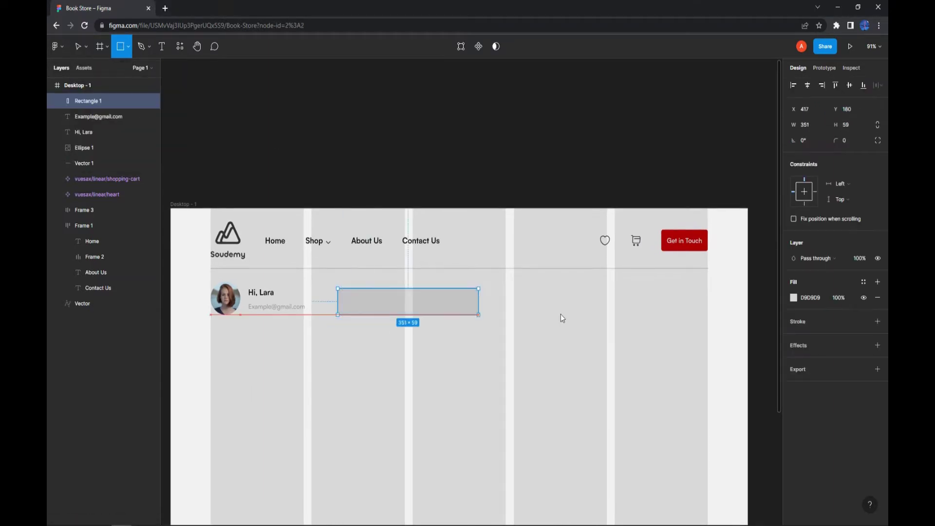
left_click(858, 124)
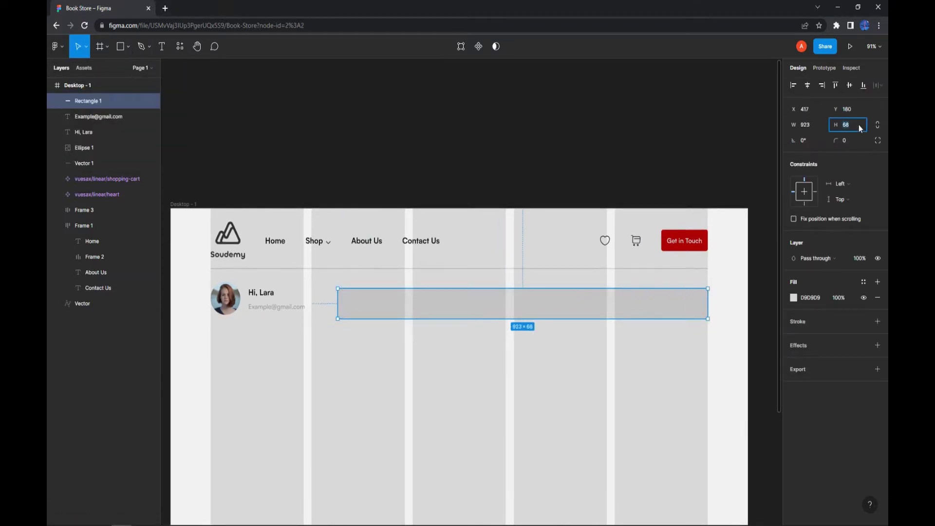
type("62")
left_click(808, 121)
type("760")
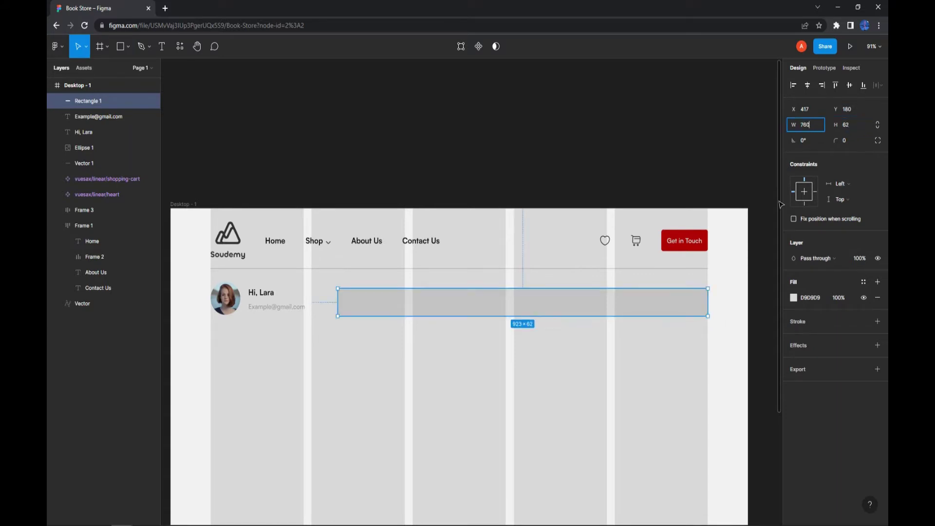
key("Return")
Move the bar to the header's right edge, remove its fill and add a CACACA outline.
left_click_drag(579, 306, 641, 306)
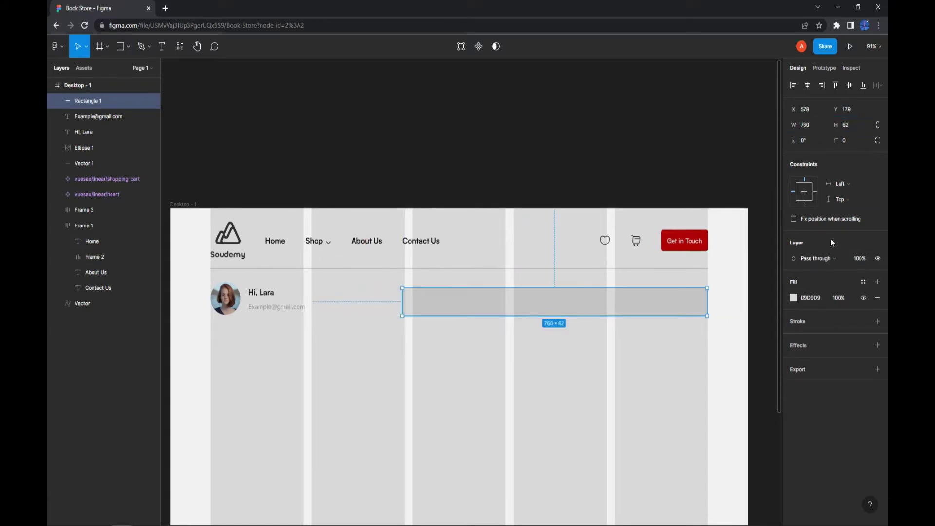
left_click(878, 298)
left_click(877, 305)
left_click(793, 322)
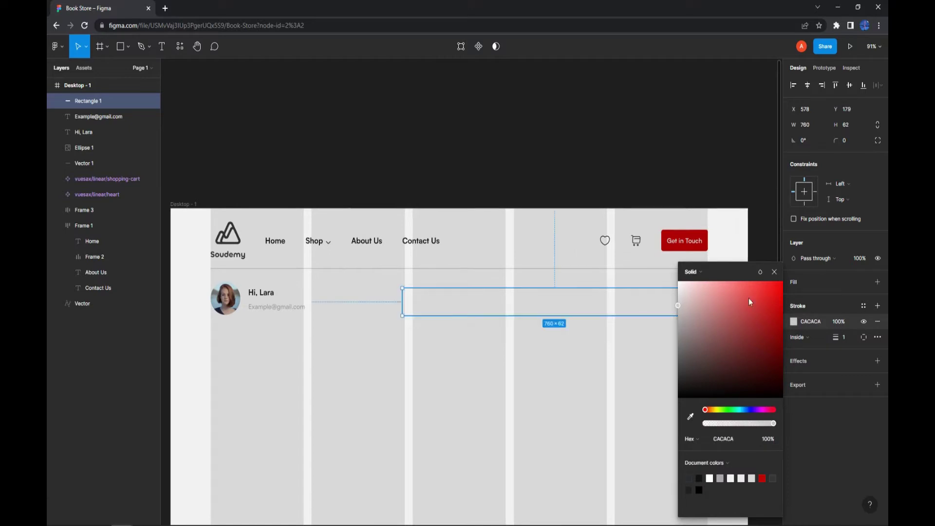
left_click(851, 147)
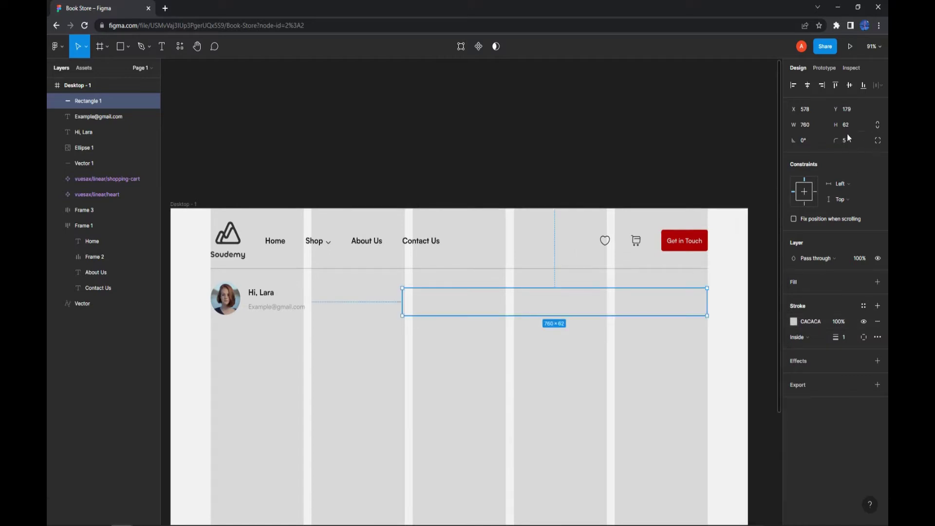
Hide the desktop frame's layout grid columns.
left_click(204, 206)
left_click(863, 236)
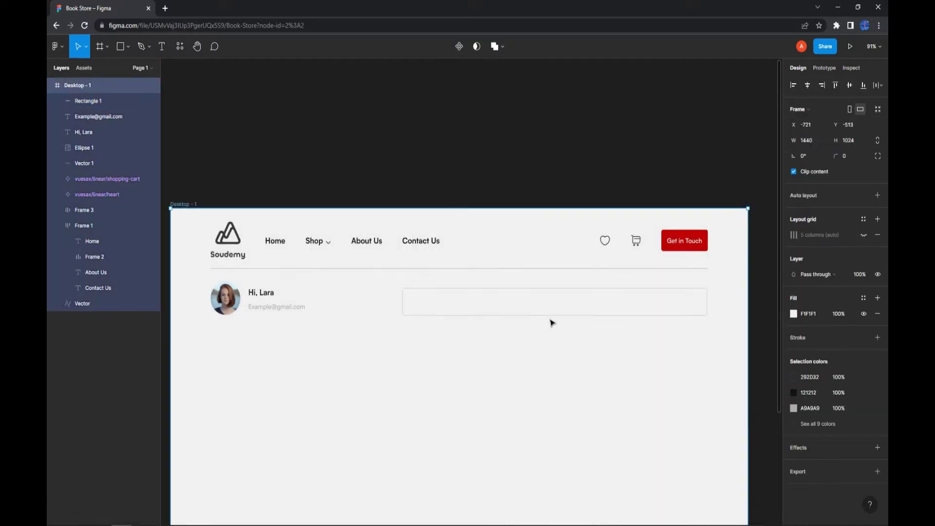
left_click(549, 315)
left_click(663, 359)
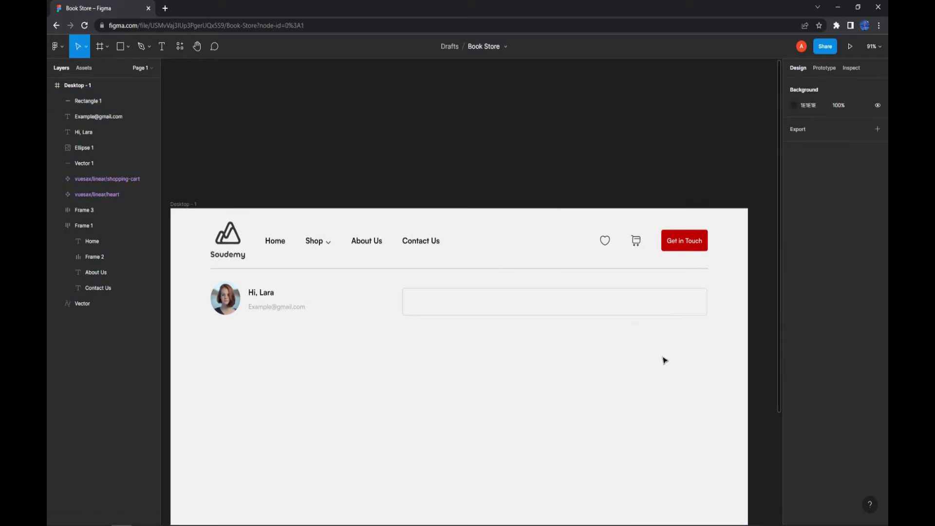
scroll(542, 390, "up", 3)
scroll(549, 372, "down", 1)
Paste the search icon into the search bar, then duplicate the bar.
left_click(551, 353)
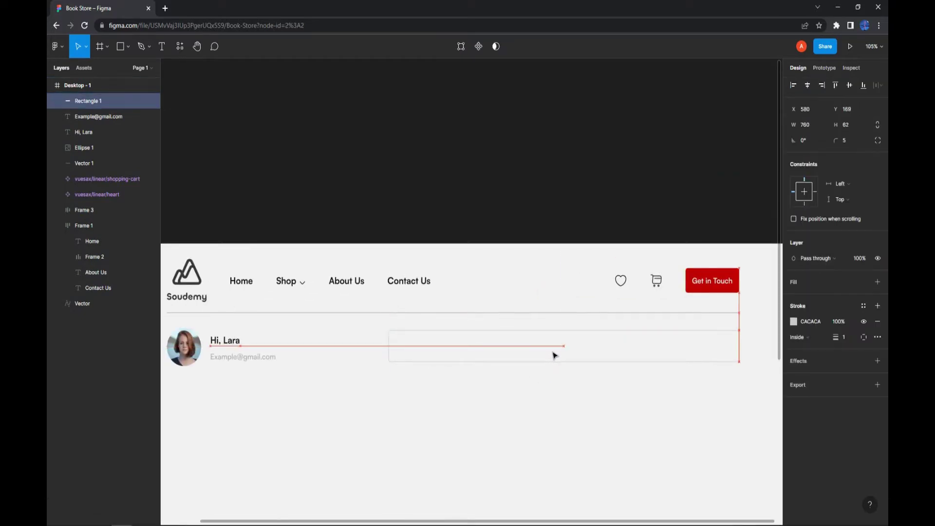
left_click(674, 375)
scroll(447, 433, "up", 5)
left_click(429, 426)
key("ctrl+v")
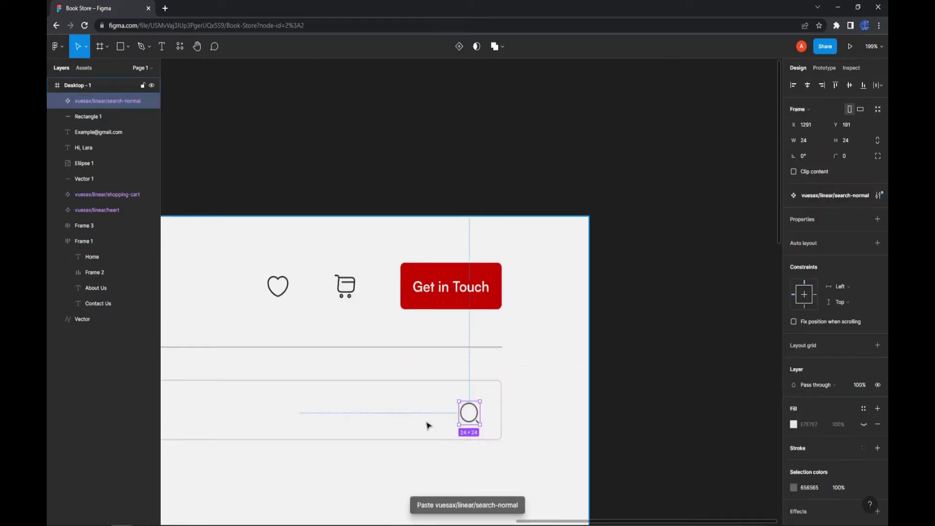
scroll(445, 428, "up", 3)
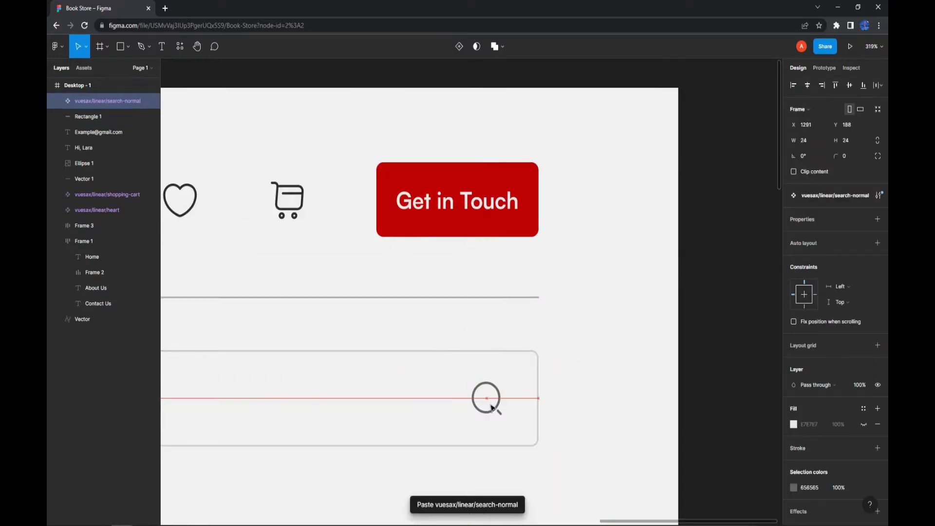
scroll(682, 372, "down", 3)
scroll(475, 390, "down", 3)
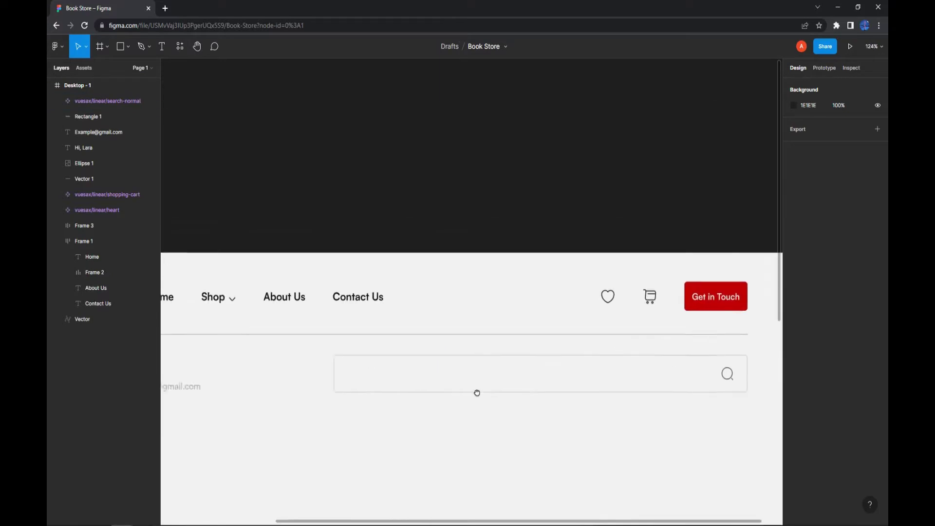
scroll(407, 408, "up", 2)
scroll(455, 409, "down", 3)
left_click(455, 408)
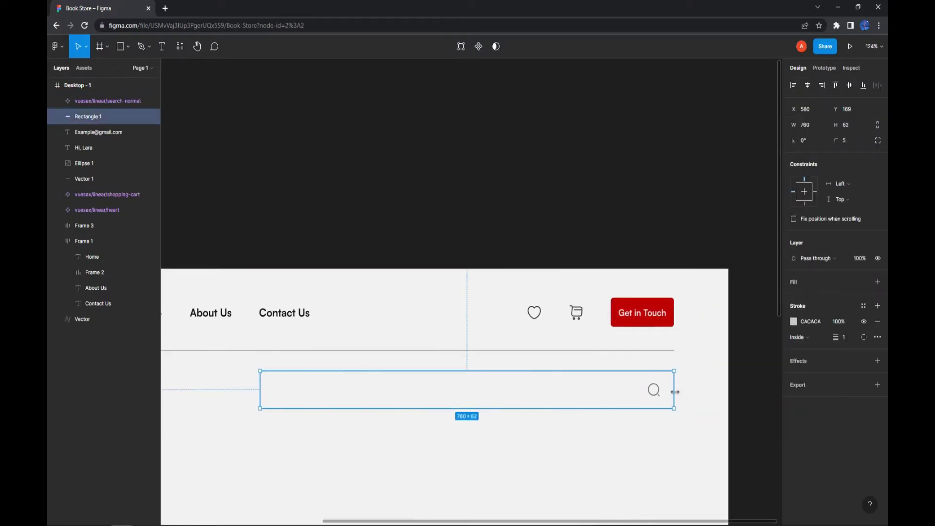
key("ctrl+d")
Shrink the duplicate into a #272727-filled left-end block with a square top-right corner.
left_click_drag(675, 392, 354, 389)
left_click(877, 321)
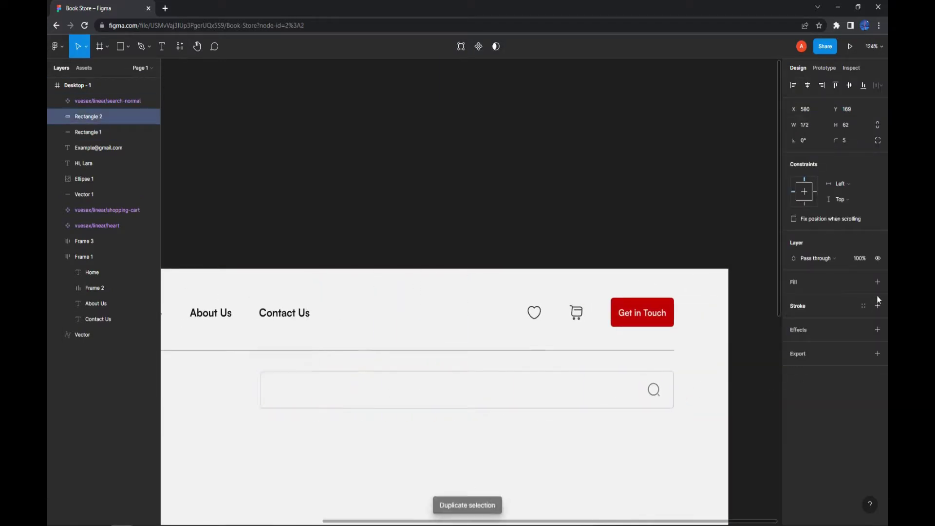
left_click(877, 282)
left_click(794, 297)
mouse_move(706, 361)
left_mouse_down()
mouse_move(647, 384)
mouse_move(675, 381)
left_mouse_up()
left_click(774, 272)
scroll(312, 394, "up", 5)
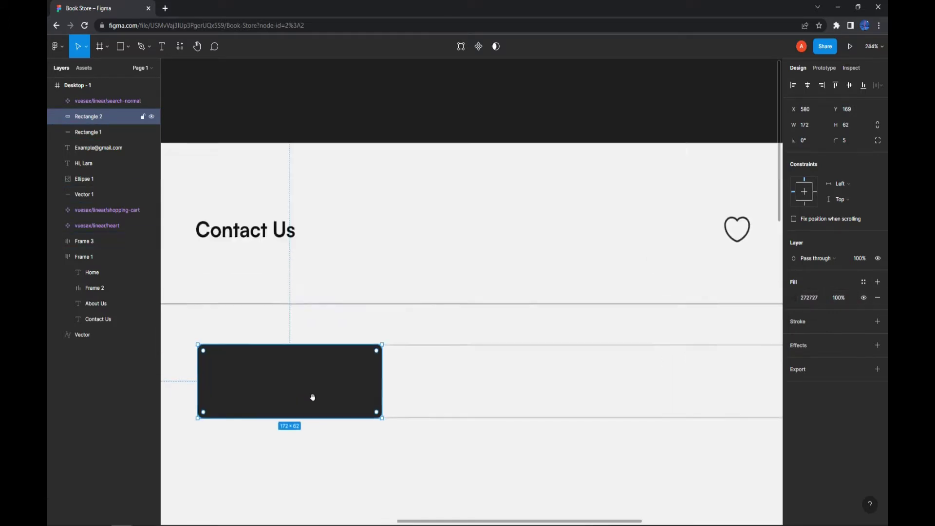
scroll(312, 395, "left", 2)
left_click_drag(414, 397, 418, 404)
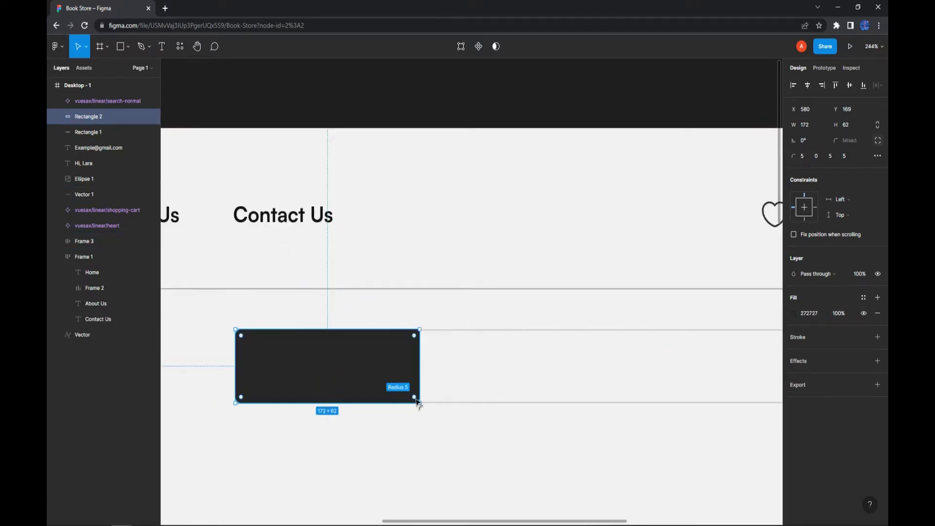
left_click_drag(420, 368, 361, 374)
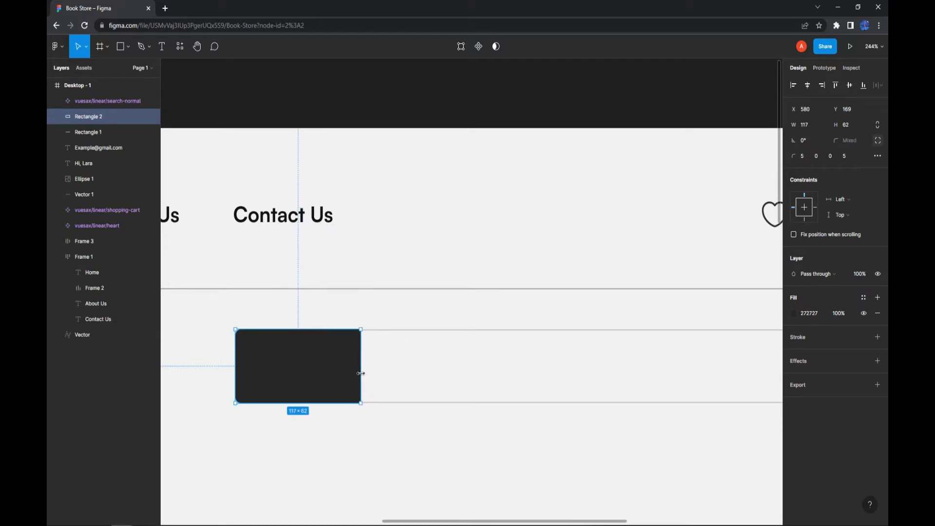
Add a 'Category' text label centred inside the dark block.
scroll(357, 374, "up", 5)
key("t")
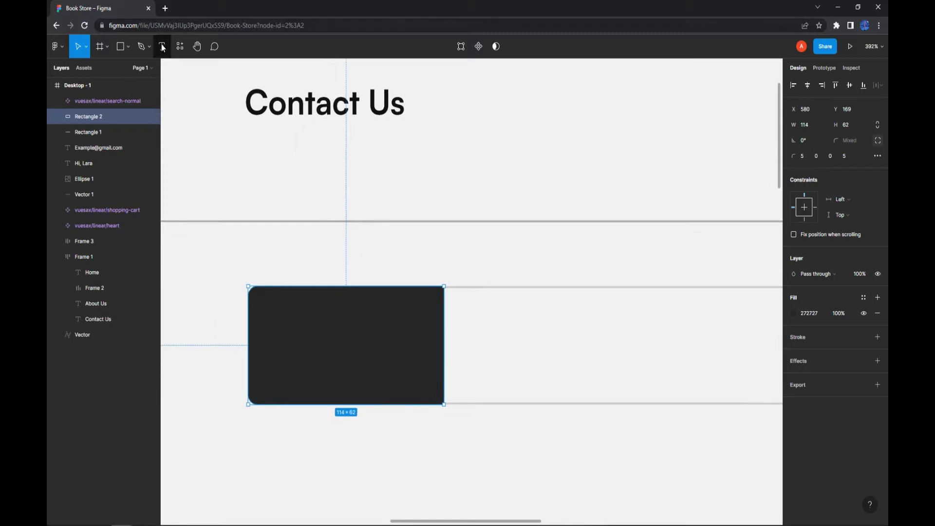
left_click(279, 374)
type("Category")
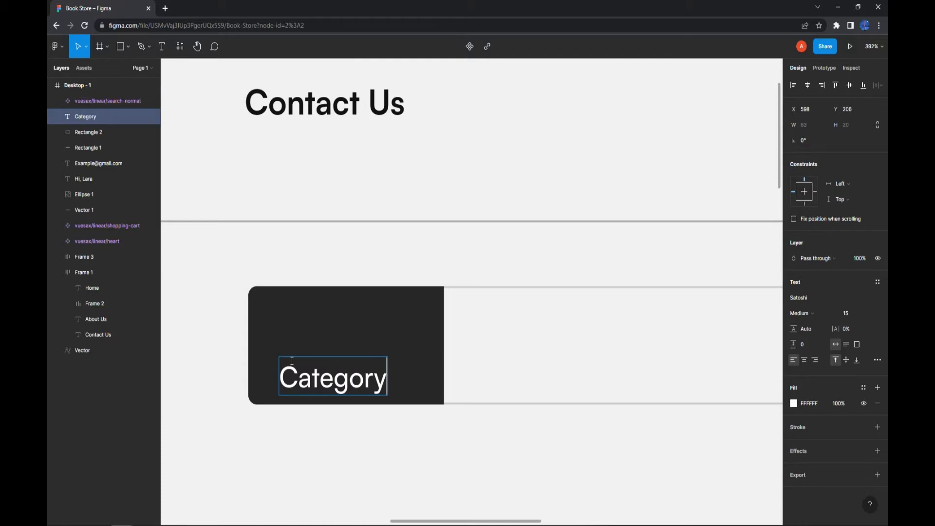
key("Escape")
left_click_drag(338, 381, 353, 349)
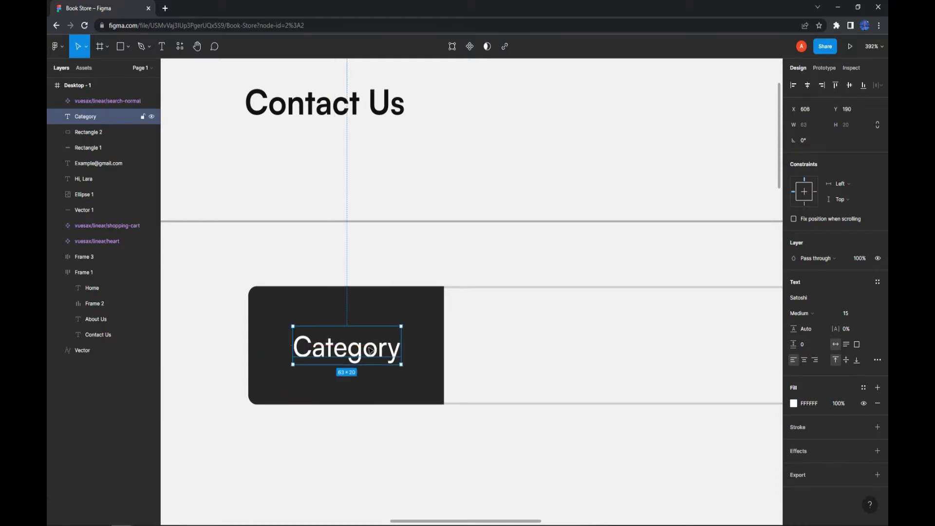
scroll(370, 349, "down", 5)
scroll(341, 309, "up", 3)
Select the arrow icon beside the Shop menu, then reselect the Category label.
double_click(255, 275)
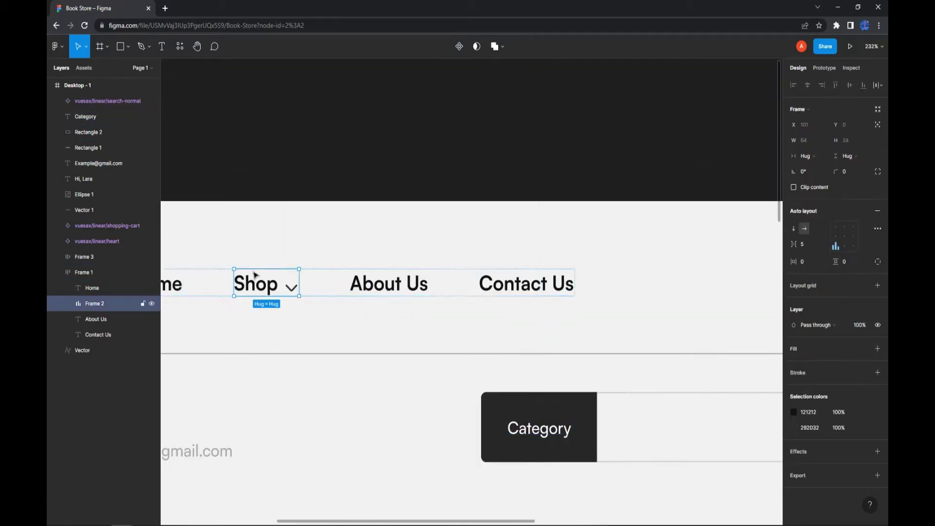
left_click(292, 288)
left_click(354, 430)
scroll(354, 351, "down", 2)
scroll(382, 417, "up", 2)
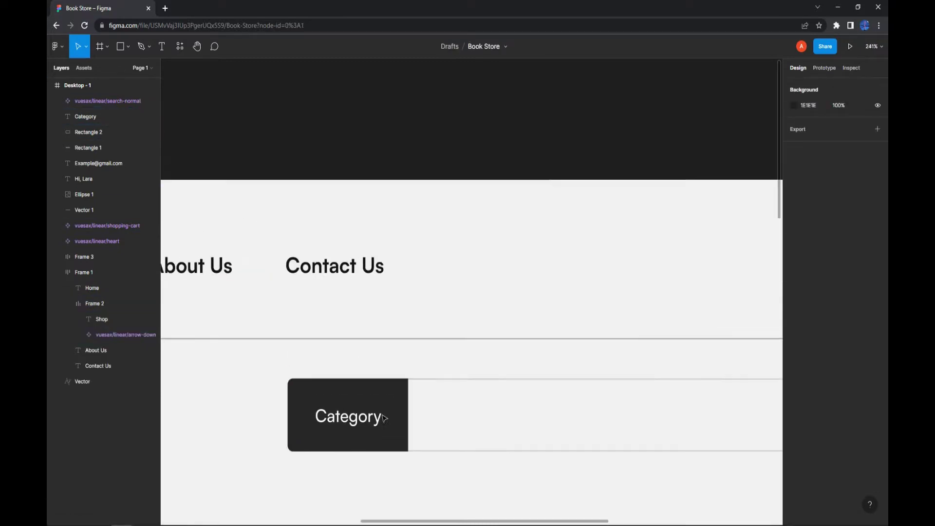
scroll(350, 350, "down", 2)
scroll(356, 340, "up", 3)
left_click(357, 339)
Wrap Category in an auto-layout frame and paste the arrow-down icon beside it.
key("shift+a")
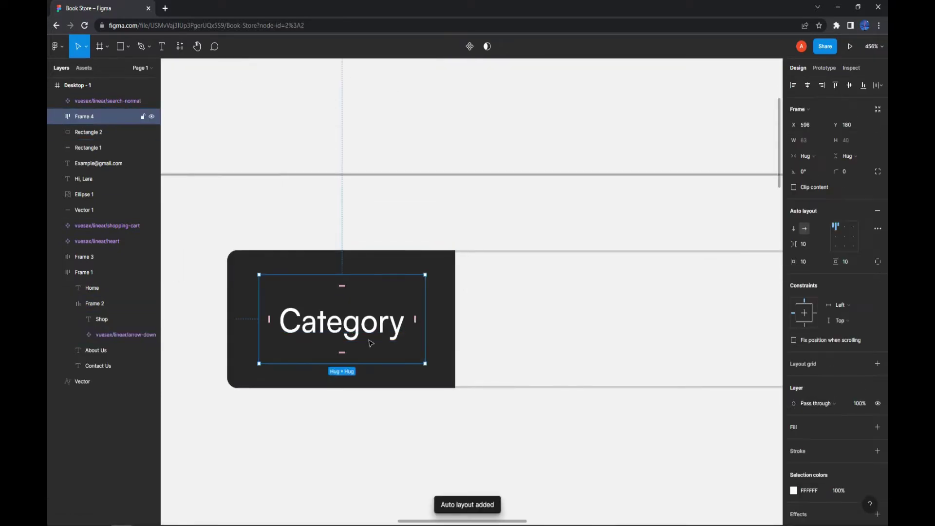
key("ctrl+v")
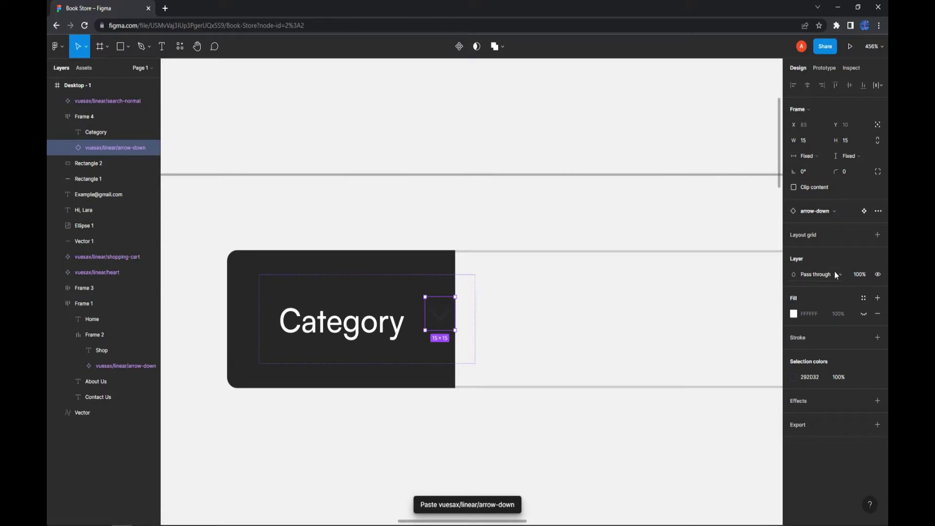
left_click(465, 394)
left_click(84, 117)
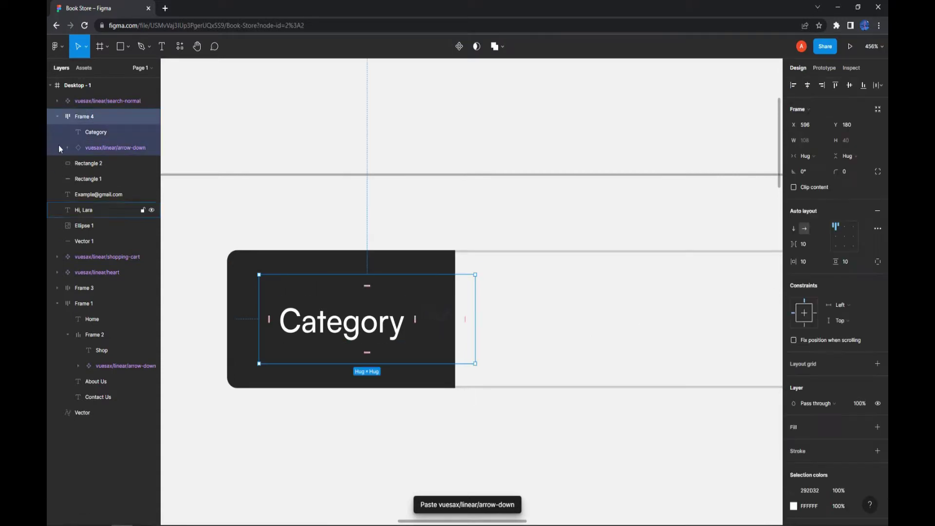
mouse_move(95, 147)
left_mouse_down()
mouse_move(97, 130)
mouse_move(93, 151)
left_mouse_up()
Make the arrow light grey and set a gap of 5 with bottom alignment.
left_click(792, 377)
mouse_move(682, 341)
left_mouse_down()
mouse_move(645, 317)
mouse_move(644, 326)
left_mouse_up()
left_click(772, 271)
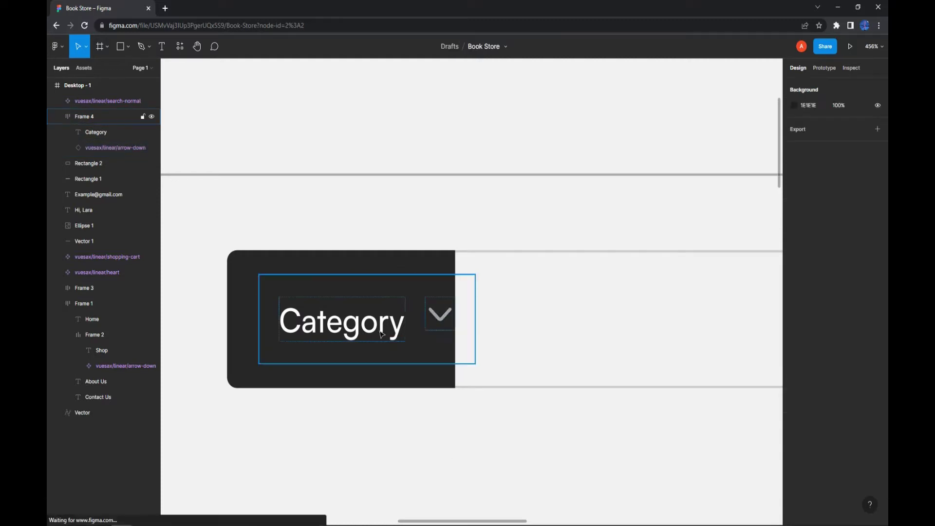
left_click(362, 319)
left_click_drag(787, 249, 820, 266)
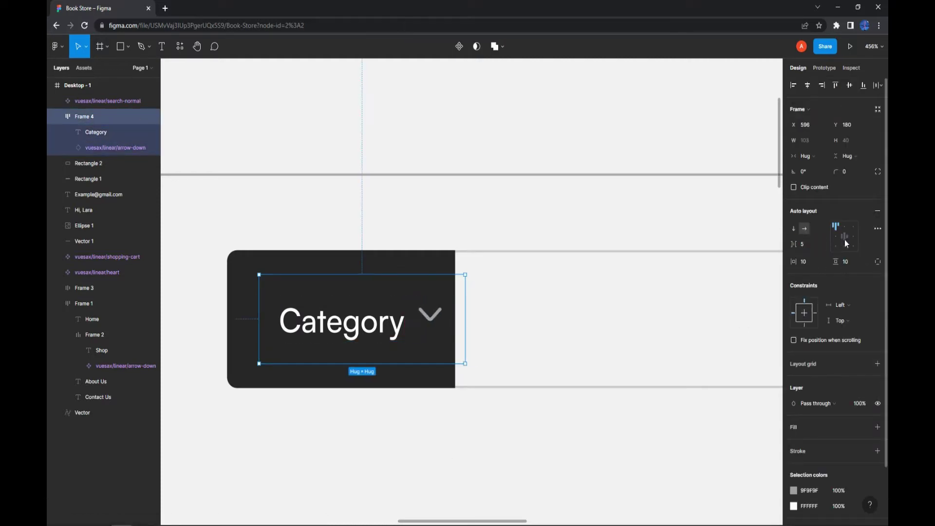
left_click(835, 247)
Deselect the Category button and start a text box inside the search bar.
left_click(265, 395)
scroll(265, 394, "down", 3, "ctrl")
left_click(342, 351)
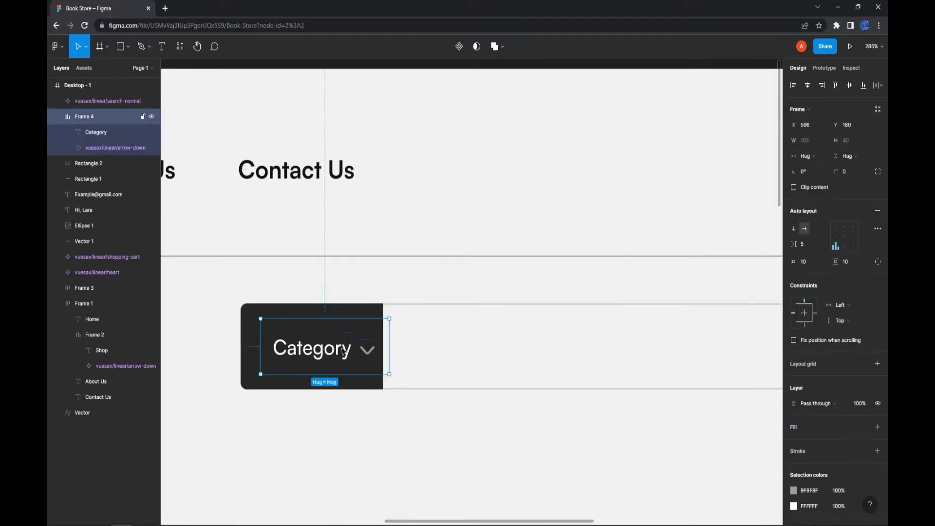
left_click(361, 434)
scroll(371, 427, "down", 2, "ctrl")
scroll(382, 414, "down", 2, "ctrl")
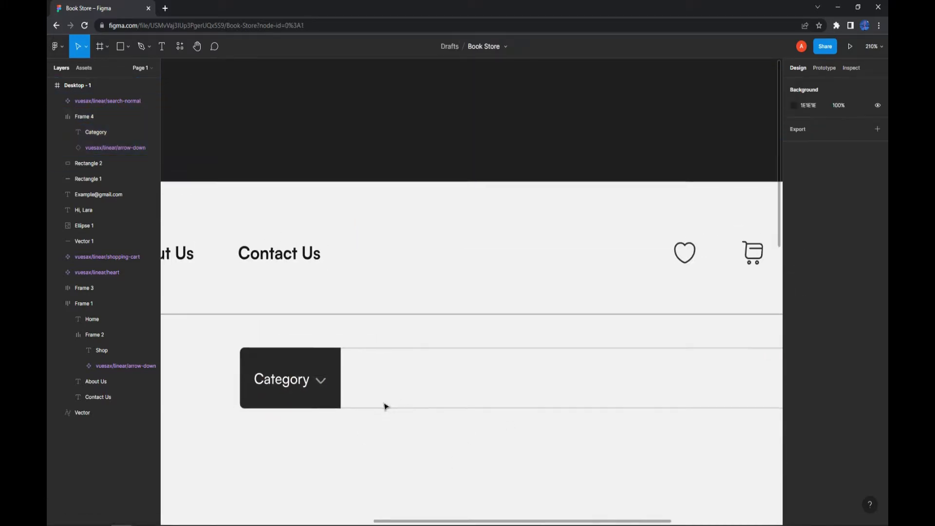
left_click(161, 51)
left_click(334, 393)
type("Search Books Here")
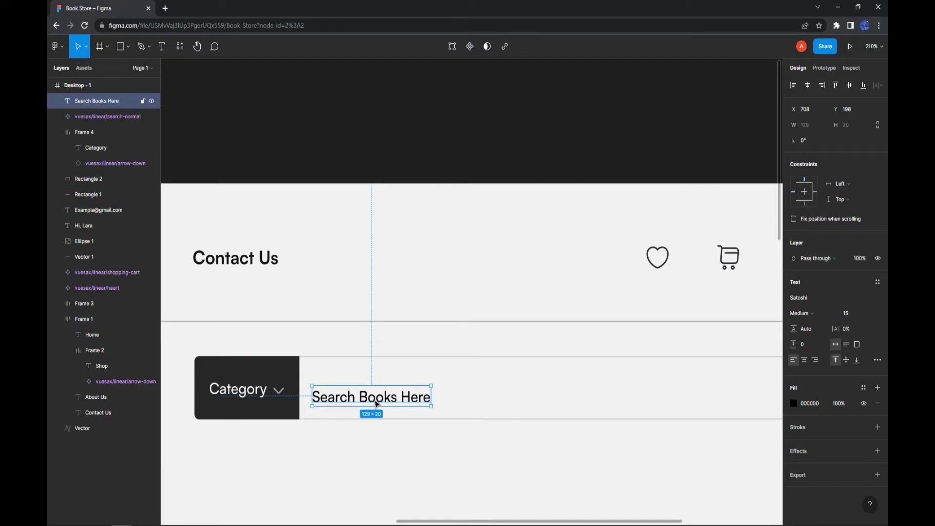
Position the 'Search Books Here' placeholder beside Category and colour it grey 766868.
left_click_drag(375, 397, 375, 388)
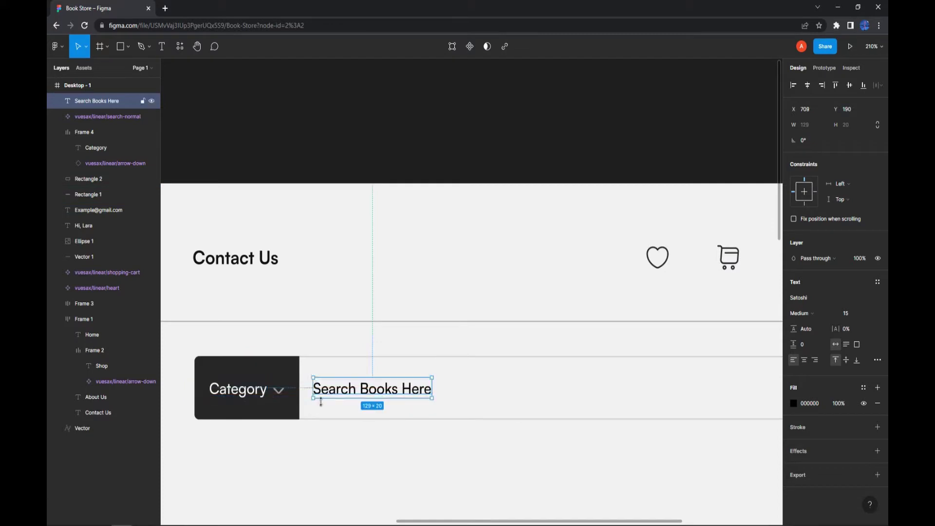
key("alt")
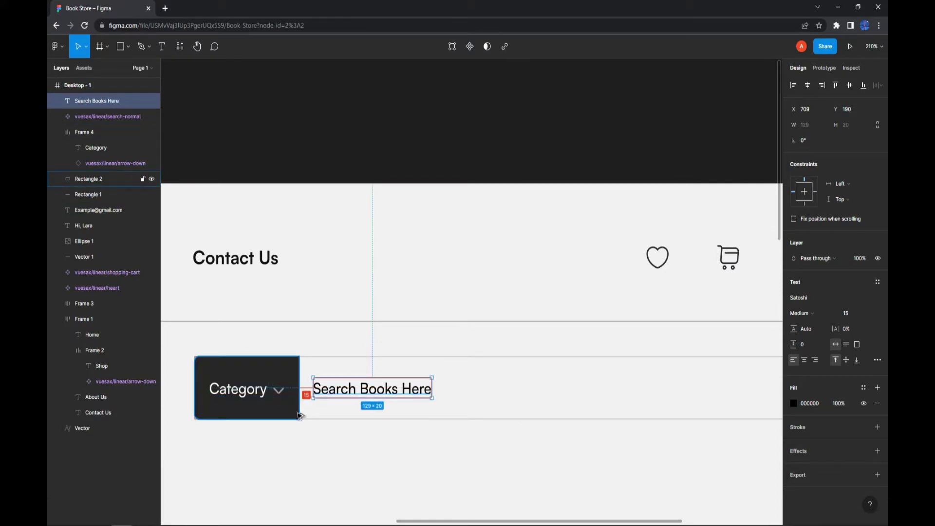
key("Right")
key("Right")
key("Right")
left_click(793, 403)
left_click(690, 343)
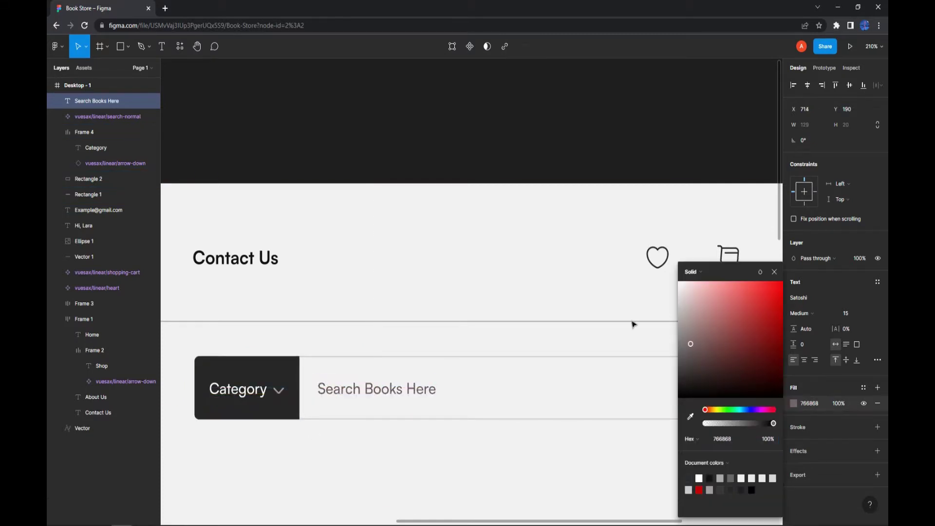
left_click(636, 501)
scroll(613, 506, "down", 5)
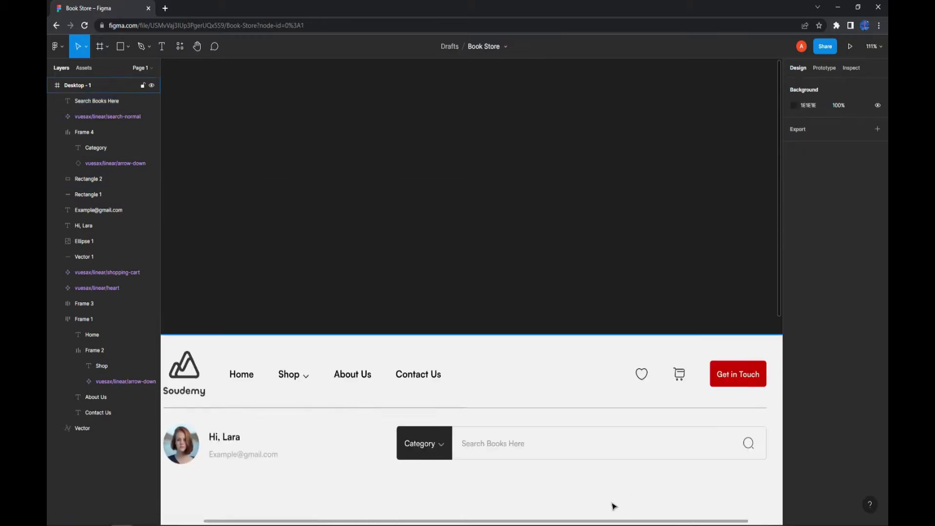
scroll(563, 494, "down", 3)
scroll(533, 361, "down", 5)
scroll(313, 240, "down", 2)
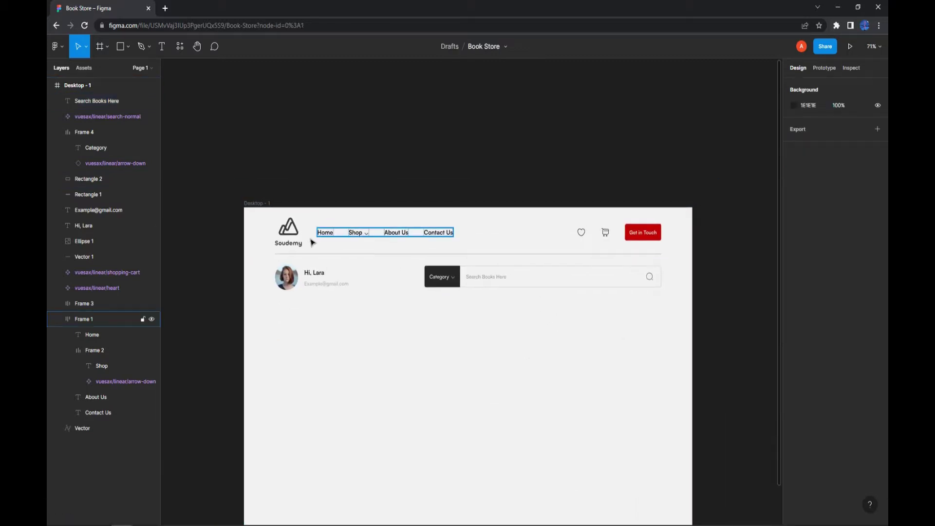
Draw a full-width 1440 grey rectangle and nudge it up to Y 261 under the search row.
left_click(123, 46)
left_click(128, 46)
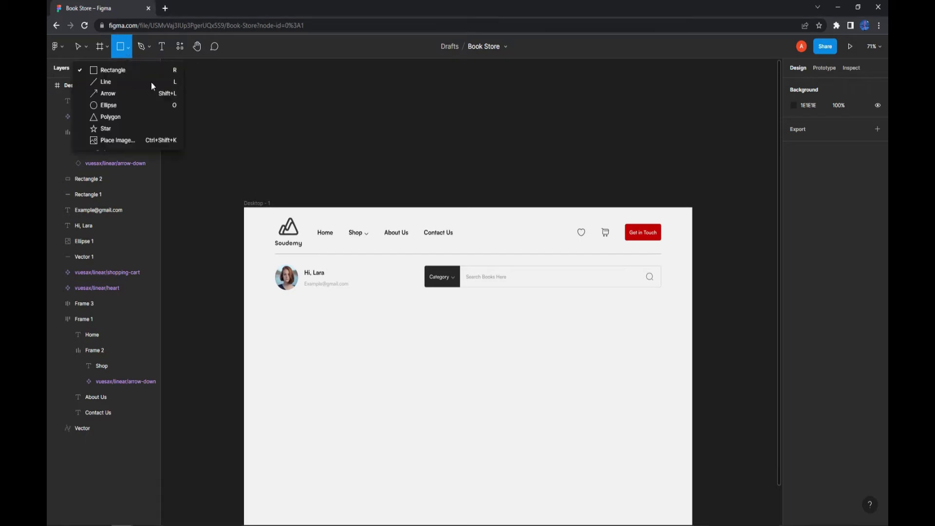
left_click(146, 68)
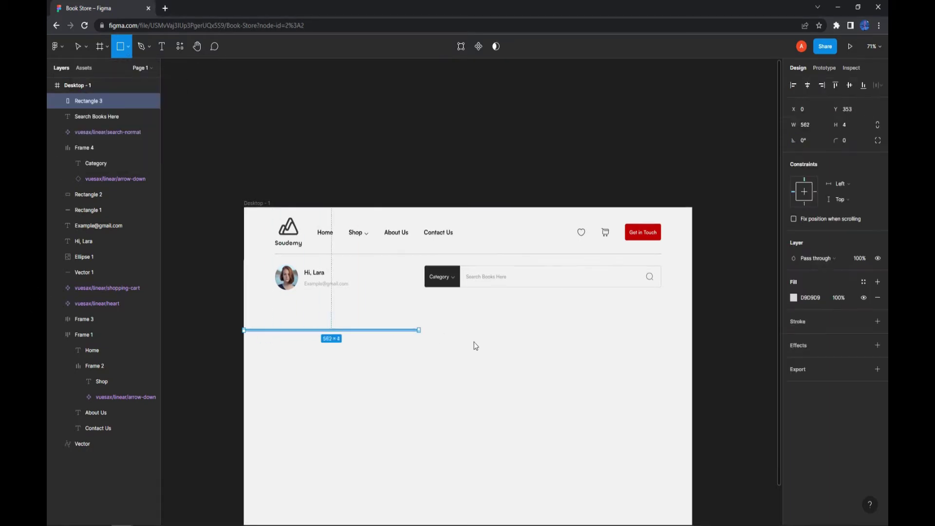
left_click_drag(243, 332, 692, 383)
scroll(448, 373, "down", 2)
left_click_drag(448, 374, 440, 310)
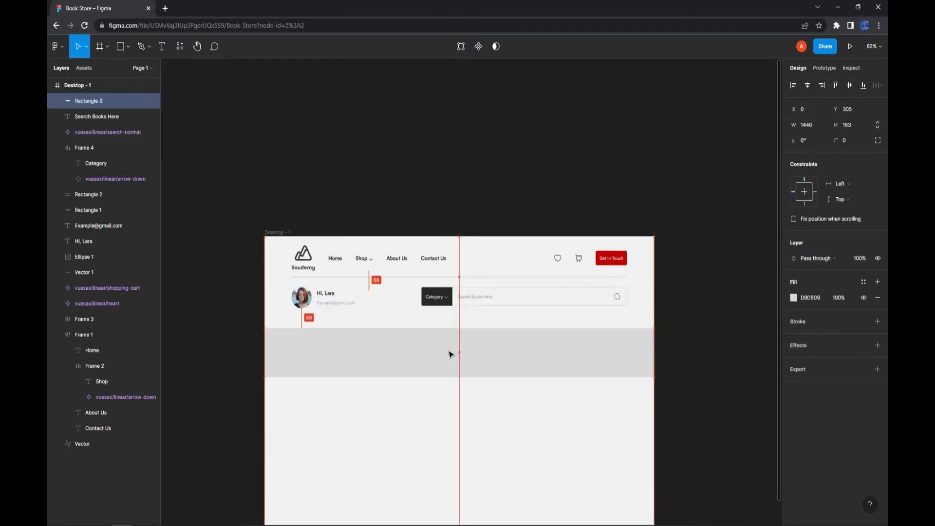
key("alt")
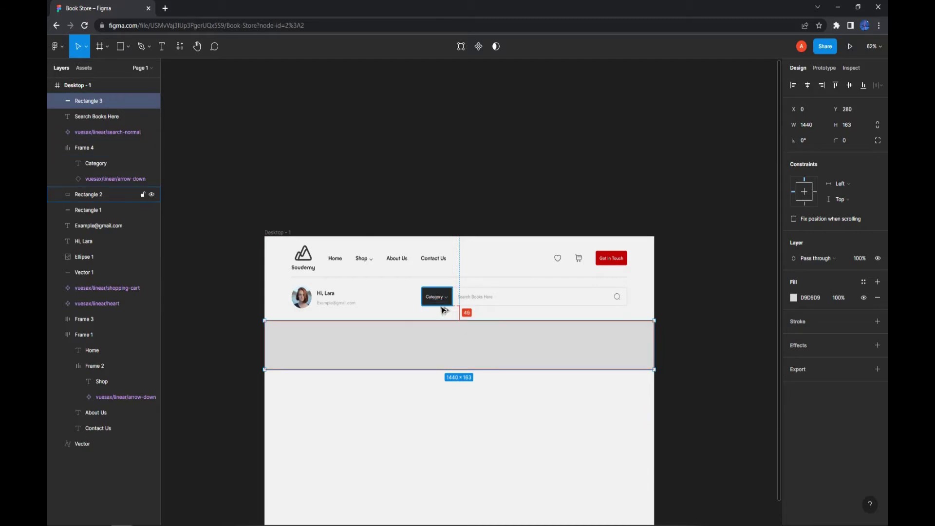
key("Up")
key("Up")
key("Up")
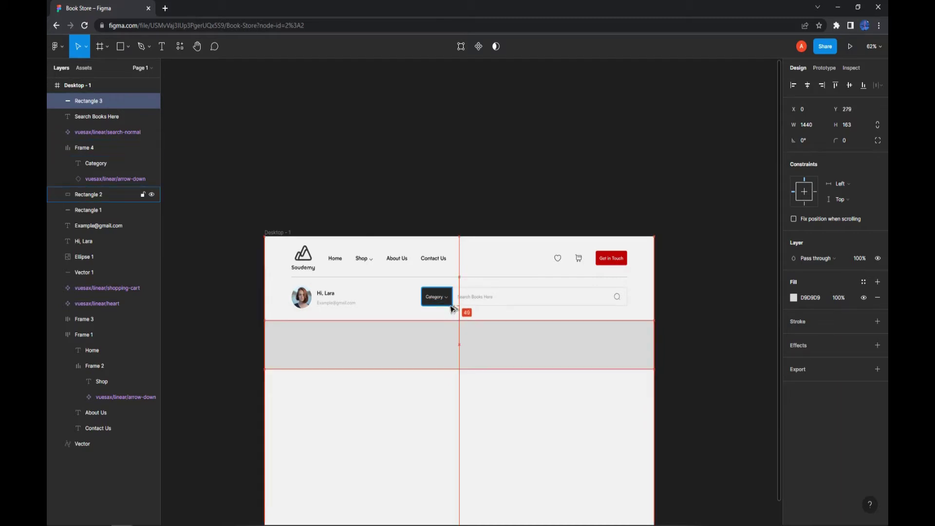
key("Up")
key("Up")
key("Up")
key("Up")
key("Up")
key("Up")
key("Up")
key("Up")
key("Up")
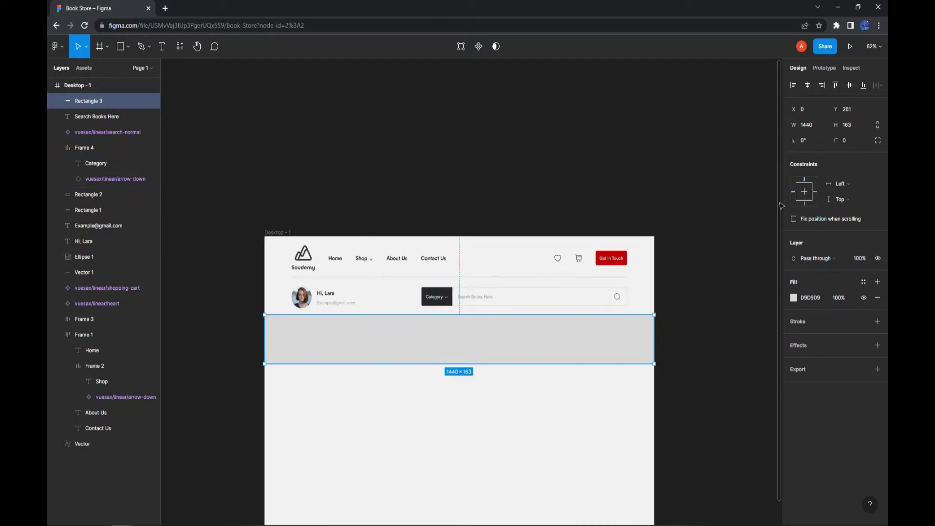
Set the grey hero block's height to 725.
left_click(849, 124)
type("725")
key("Return")
left_click(732, 352)
scroll(595, 349, "down", 5)
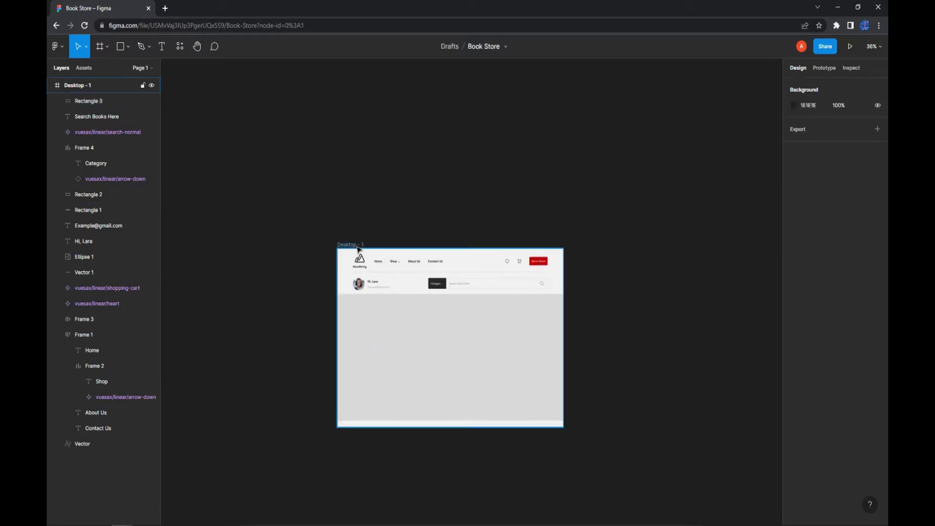
Drag the Desktop - 1 frame's bottom edge down to make the page taller.
left_click(351, 244)
left_click_drag(456, 431, 443, 520)
key("Escape")
scroll(455, 288, "down", 3)
scroll(455, 288, "up", 2)
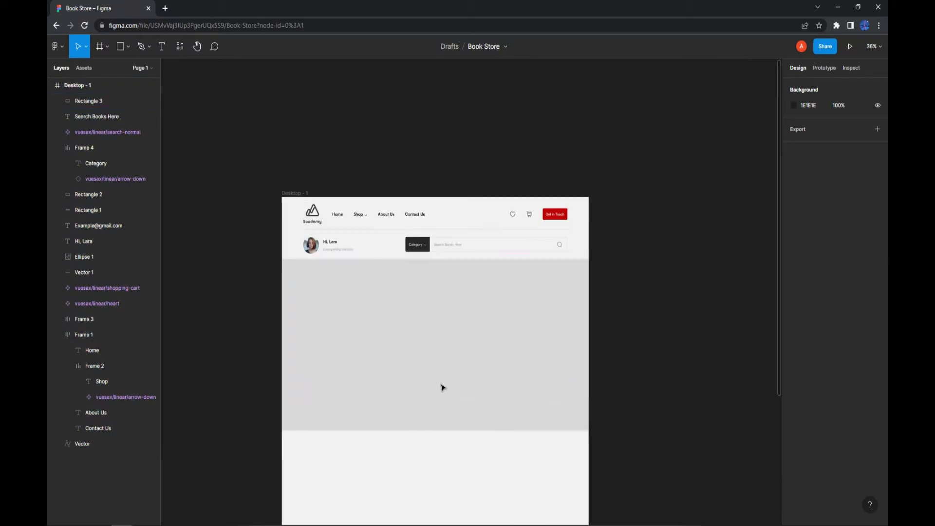
Fill the hero block with an Unsplash photo of a girl reading, then darken its exposure.
left_click(408, 326)
key("ctrl+alt+p")
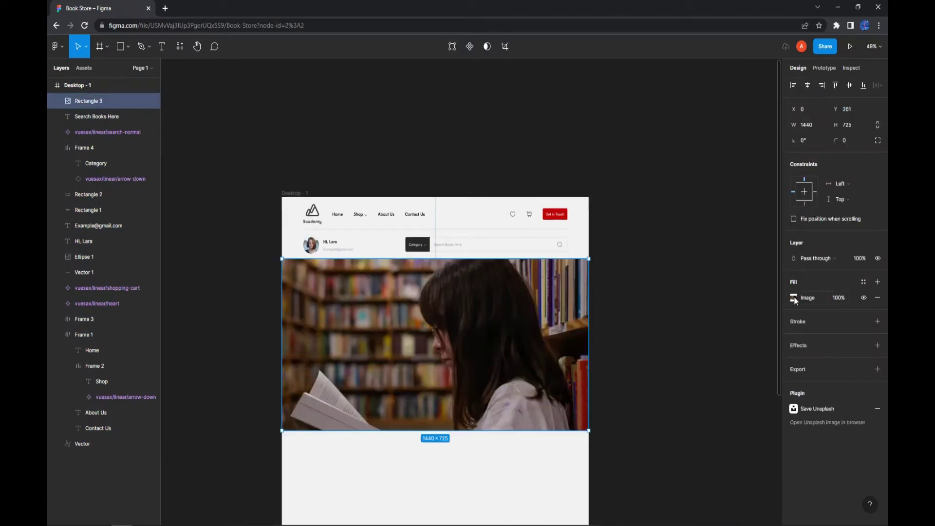
left_click(794, 298)
left_click_drag(751, 408, 741, 409)
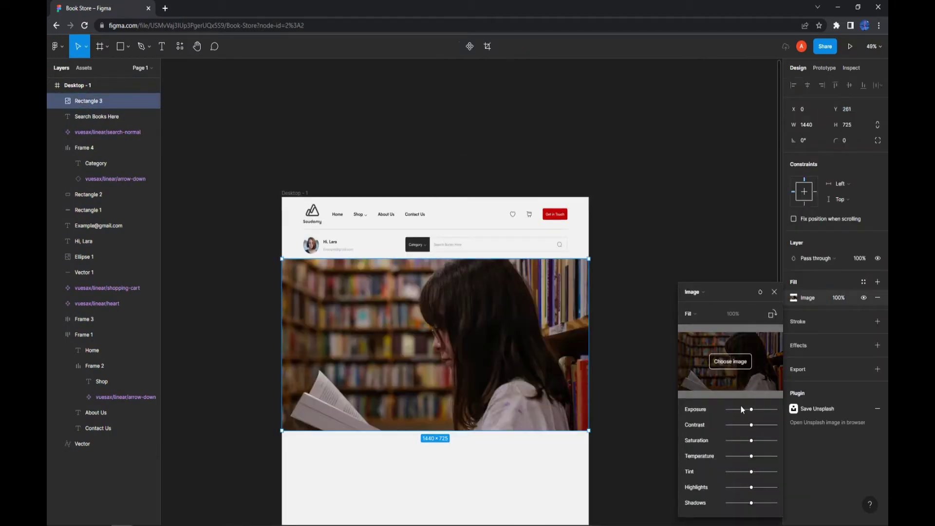
left_click(774, 292)
Brighten the hero photo's exposure slightly and start a BEST SELLER text box on it.
left_click(723, 321)
left_click(378, 299)
left_click(793, 298)
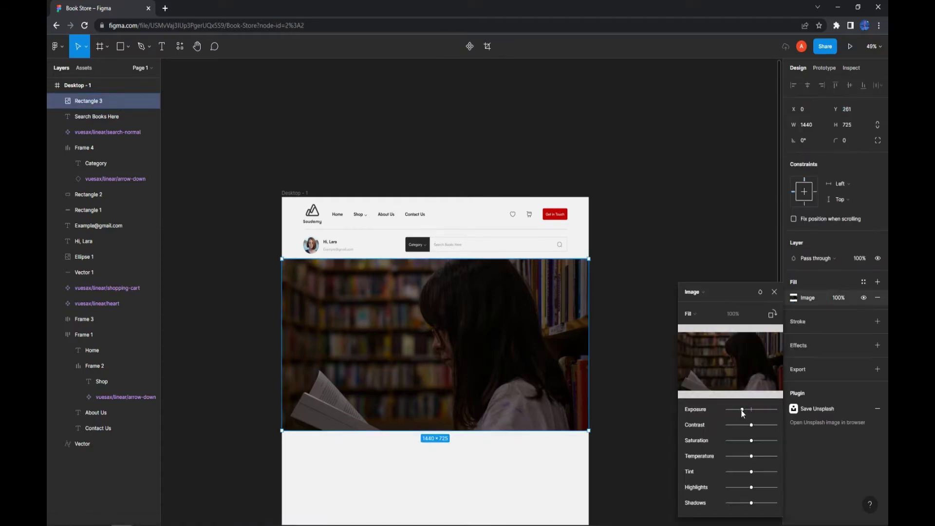
left_click_drag(742, 409, 751, 409)
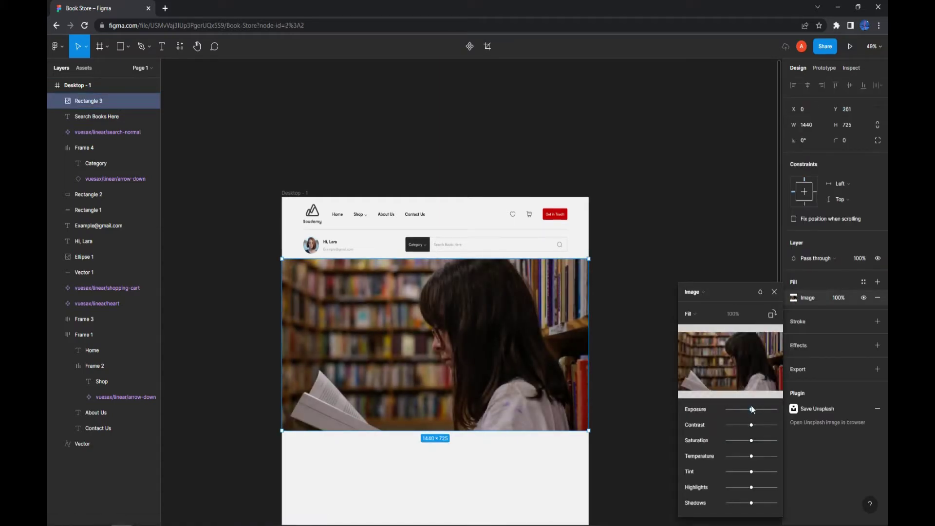
left_click(774, 291)
scroll(284, 294, "up", 3, "ctrl")
left_click(162, 47)
left_click(358, 280)
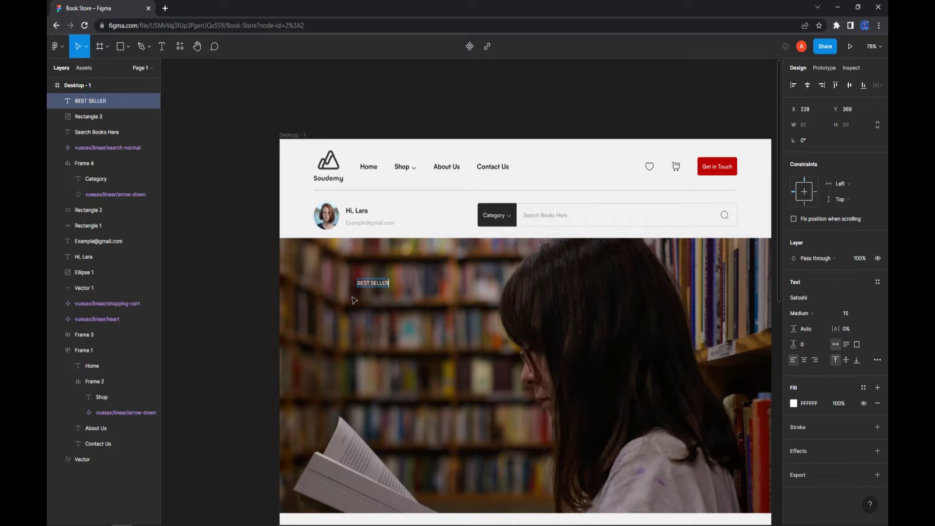
Give BEST SELLER font size 20 and 70.5% letter spacing, placed at X 100, Y 321.
key("Escape")
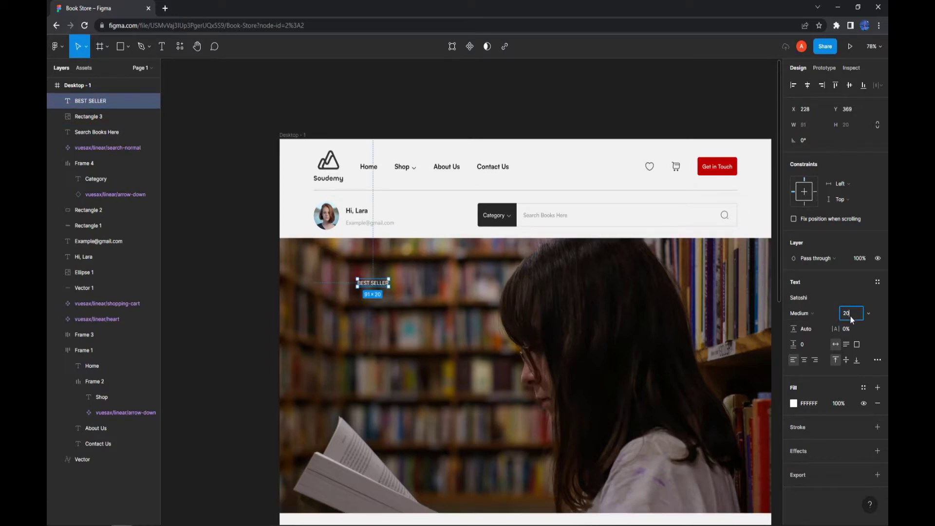
key("Return")
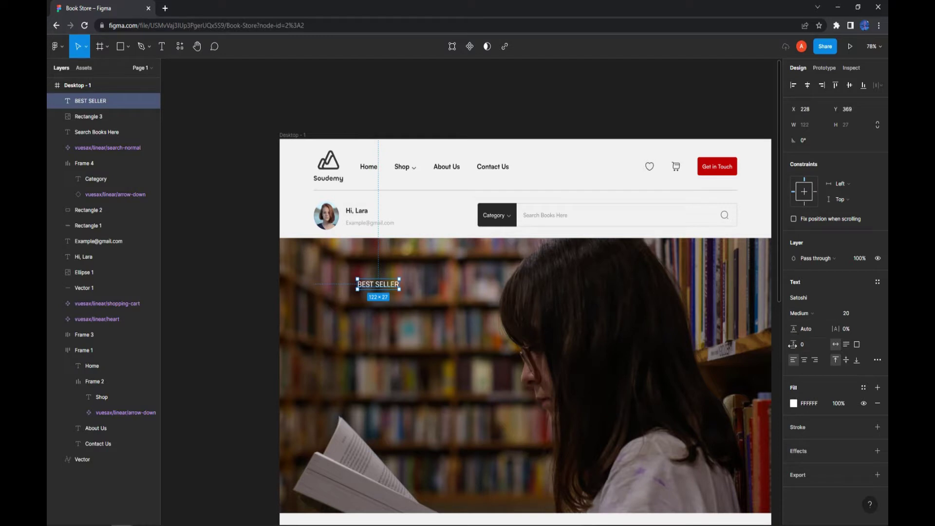
left_click_drag(792, 345, 782, 349)
mouse_move(833, 329)
left_mouse_down()
mouse_move(881, 352)
mouse_move(57, 355)
left_mouse_up()
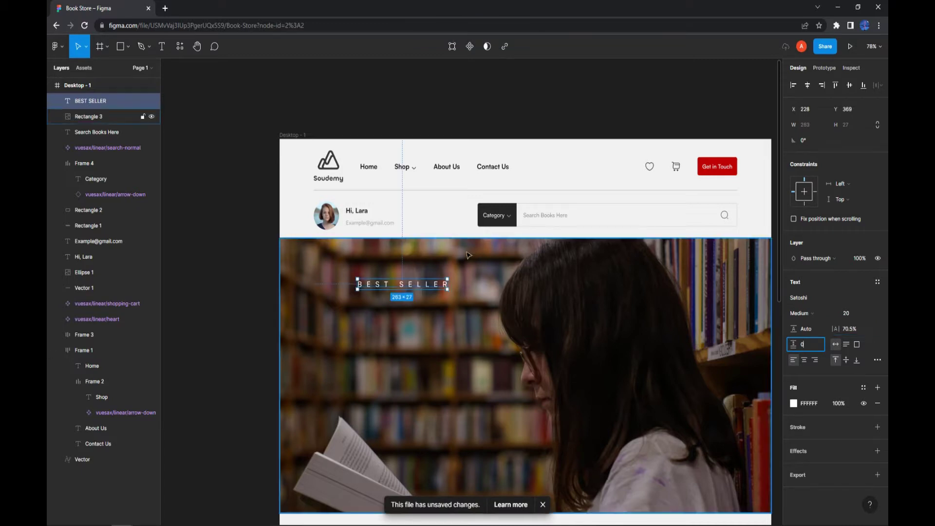
mouse_move(428, 285)
left_mouse_down()
mouse_move(379, 276)
mouse_move(386, 254)
left_mouse_up()
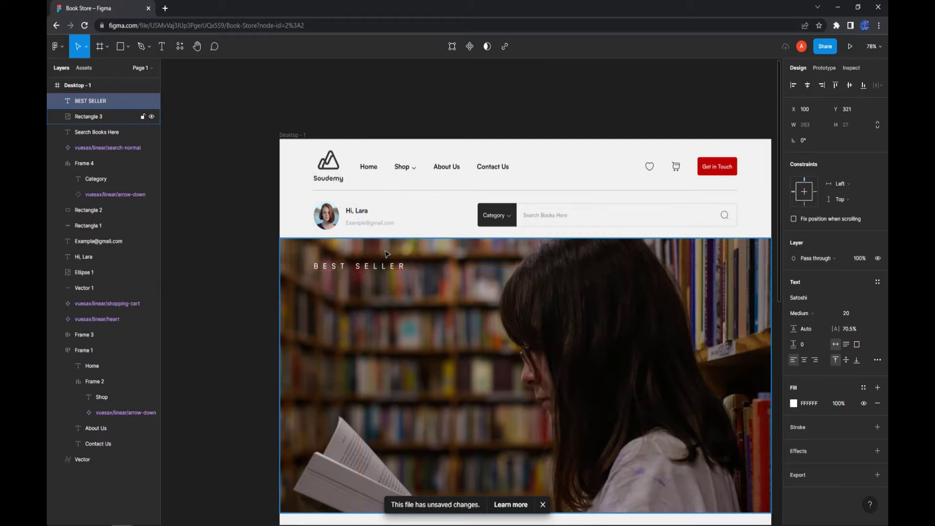
scroll(386, 254, "up", 2)
Paste the Pushing Clouds title at size 50 just below BEST SELLER.
key("ctrl+v")
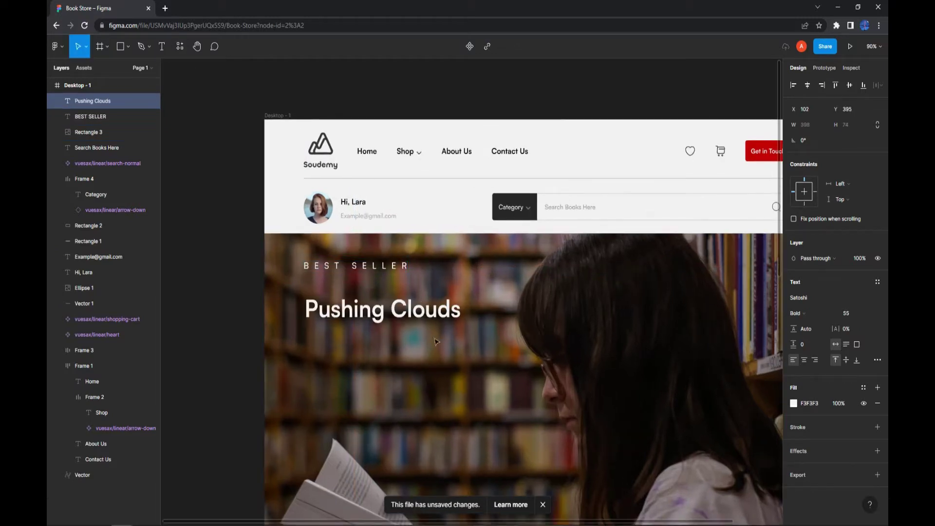
type("50")
key("Return")
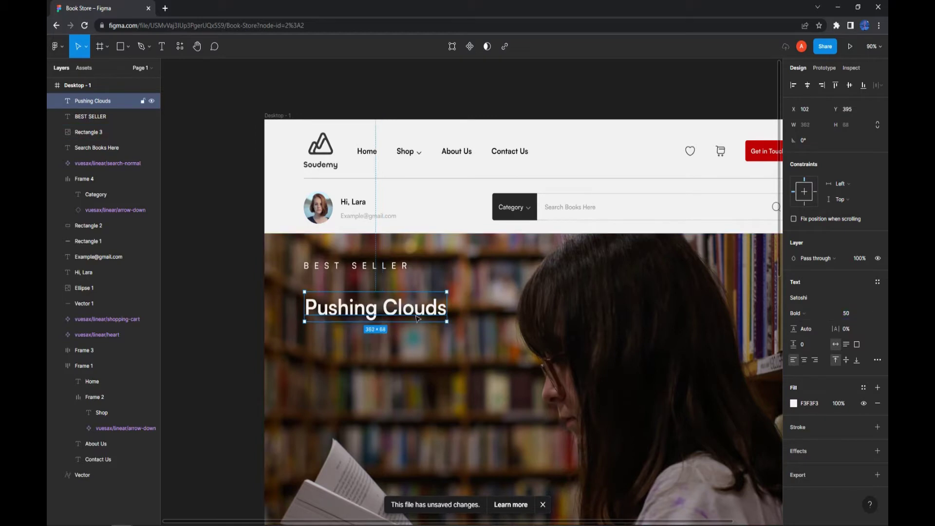
left_click_drag(418, 317, 418, 306)
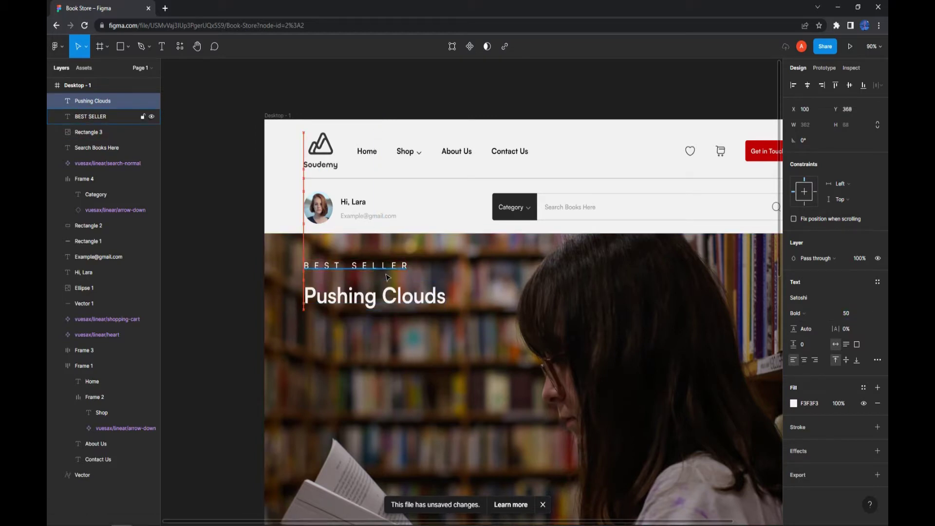
Add a Napolen Hill author text under the title, aligned to its left edge.
left_click(345, 377)
scroll(345, 376, "up", 2, "ctrl")
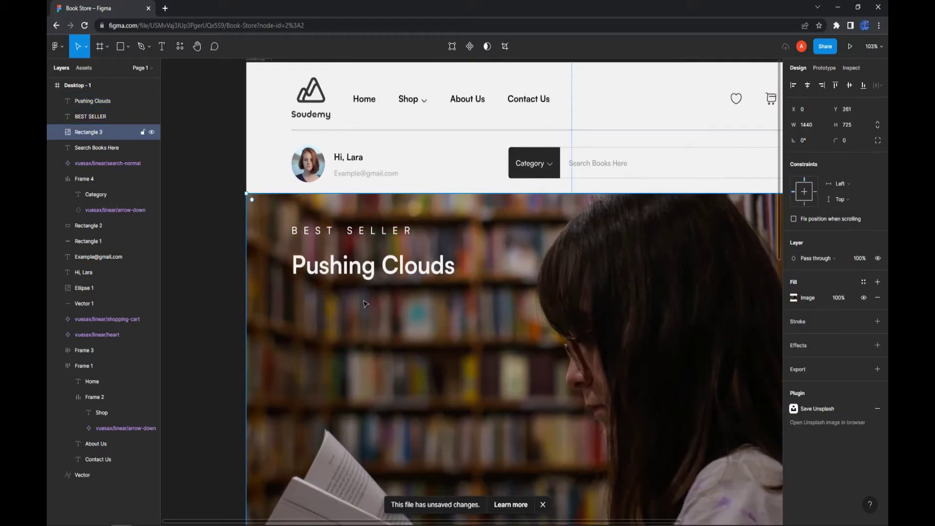
key("t")
left_click(298, 291)
type("Napolen Hill")
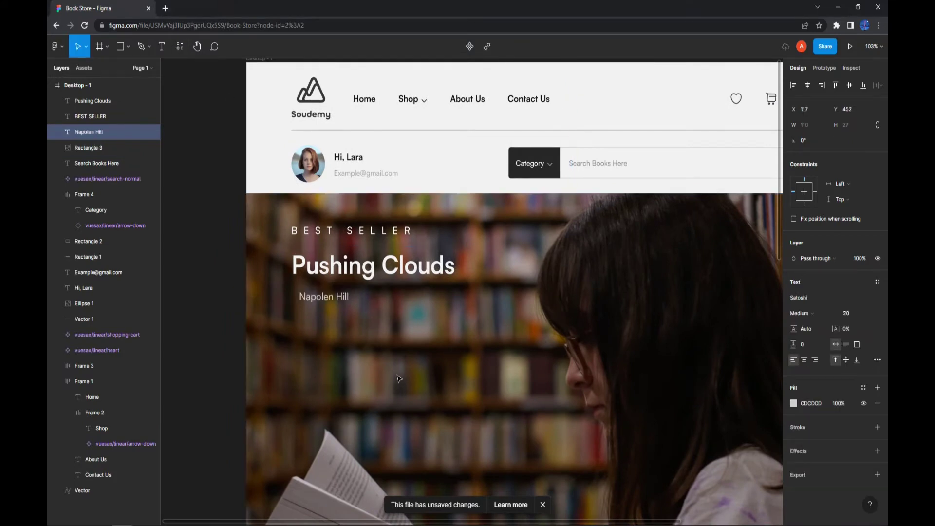
scroll(339, 317, "up", 1, "ctrl")
mouse_move(333, 304)
left_mouse_down()
mouse_move(323, 303)
mouse_move(389, 304)
left_mouse_up()
scroll(354, 308, "up", 2, "ctrl")
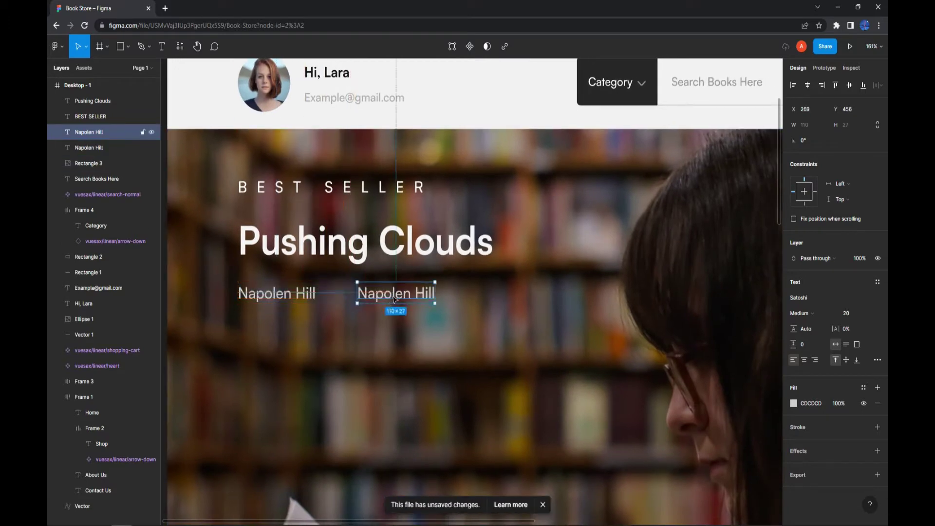
Retype the copied author text as Business & Strategy and nudge it left.
double_click(394, 298)
type("Business & Strategy")
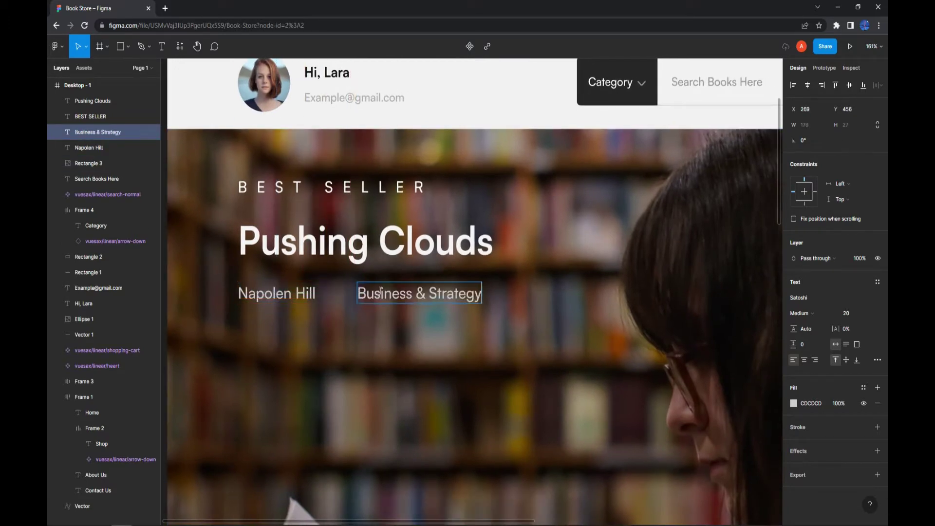
key("Left")
key("Left")
key("Left")
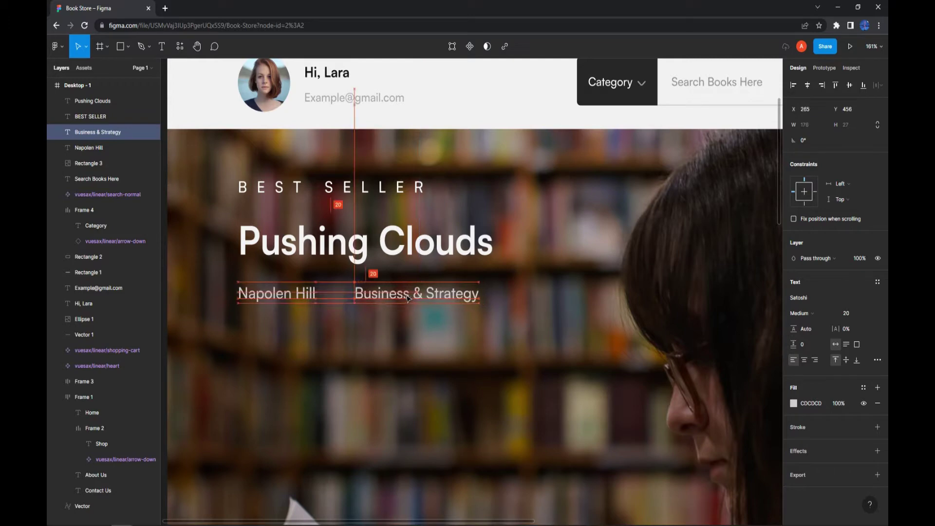
scroll(330, 315, "down", 2)
scroll(292, 292, "up", 1)
Draw a vertical line with the Pen tool below the subtitles.
key("p")
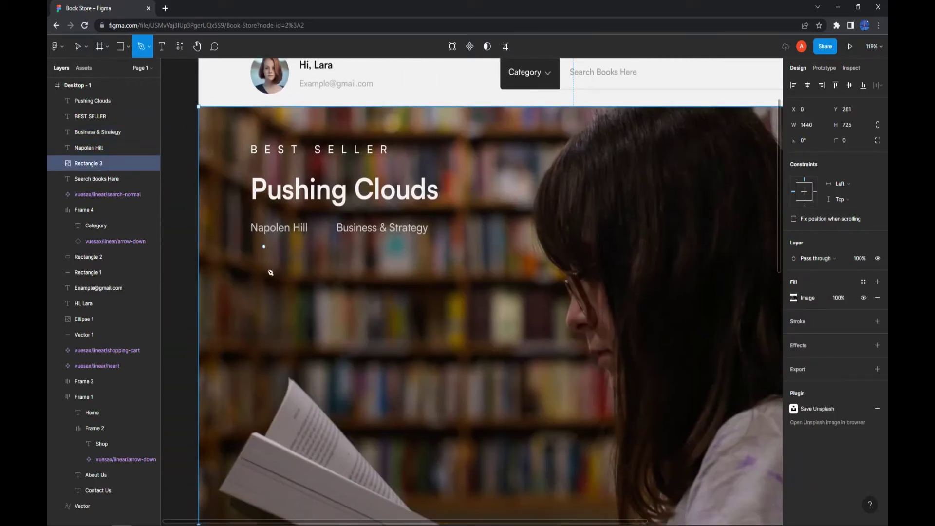
left_click(250, 263)
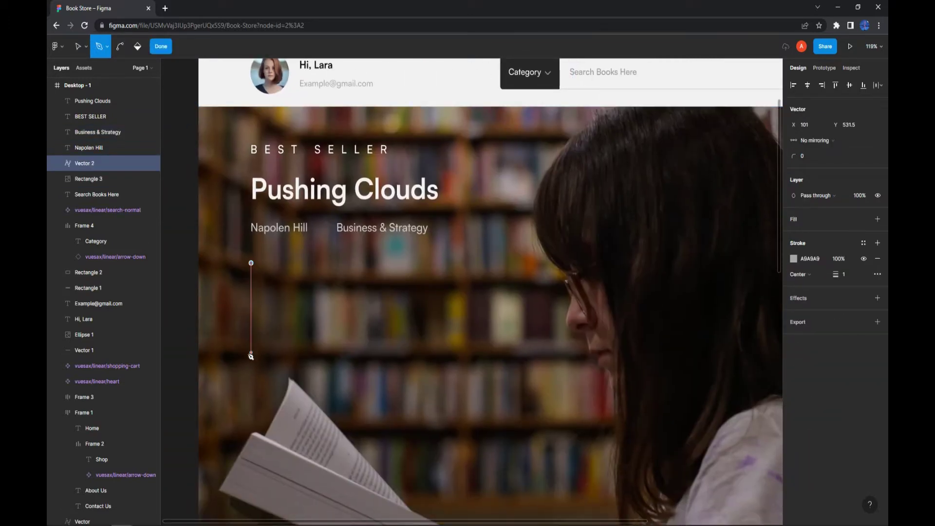
left_click(251, 352)
key("Return")
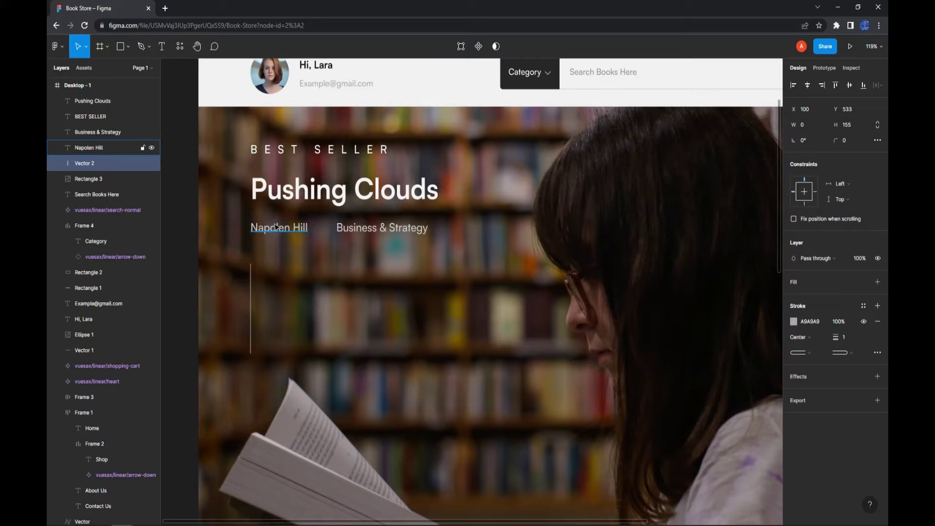
Add a Lorem ipsum paragraph beside the line, resized to wrap into three lines.
key("t")
left_click(259, 280)
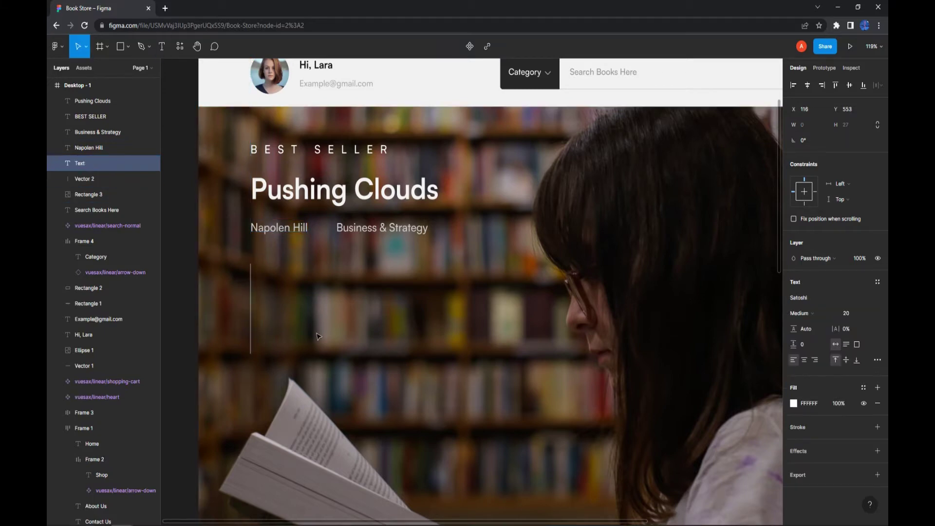
key("ctrl+v")
scroll(339, 369, "down", 3)
mouse_move(633, 321)
left_mouse_down()
mouse_move(429, 335)
mouse_move(428, 346)
mouse_move(440, 347)
left_mouse_up()
left_click_drag(341, 336, 360, 346)
scroll(365, 341, "up", 5)
scroll(365, 340, "up", 1)
scroll(366, 341, "right", 1)
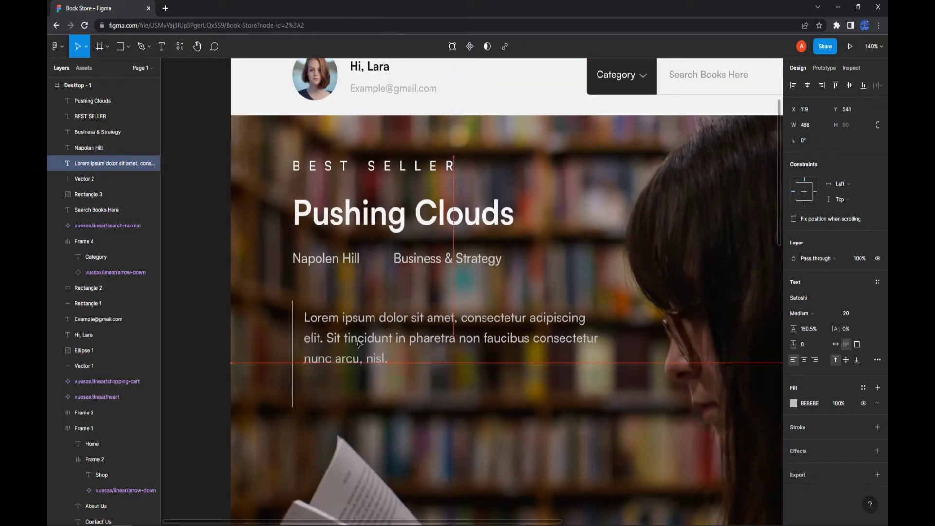
Shorten the vertical line so it starts at the paragraph's top, 108 tall.
left_click(292, 406)
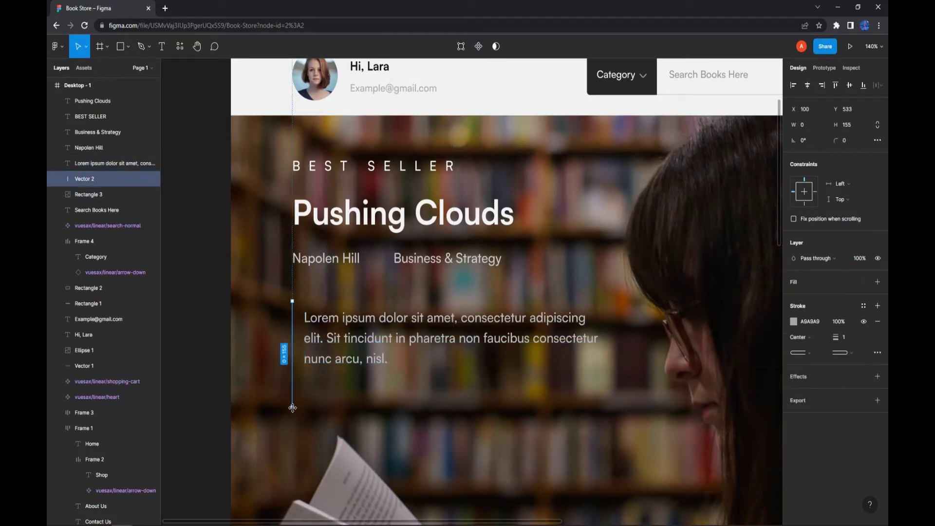
scroll(336, 337, "up", 3)
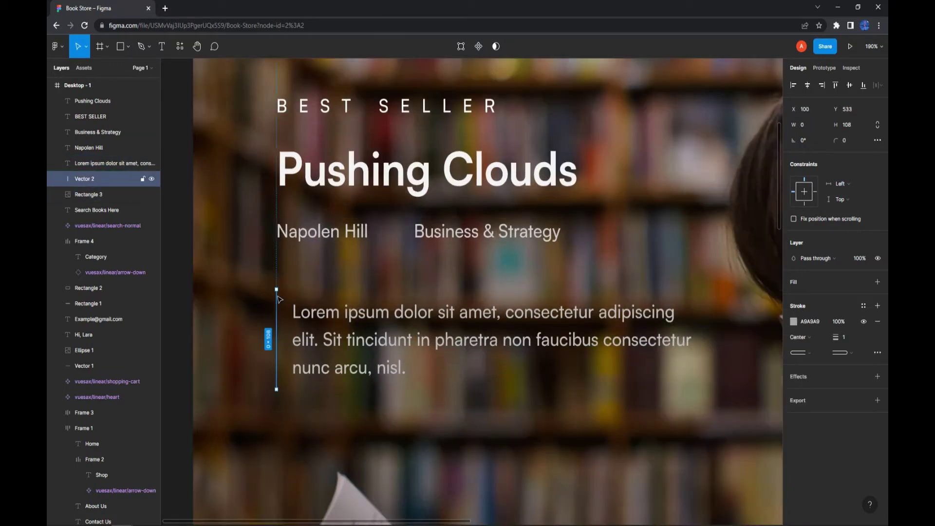
left_click_drag(276, 288, 275, 295)
left_click(288, 392)
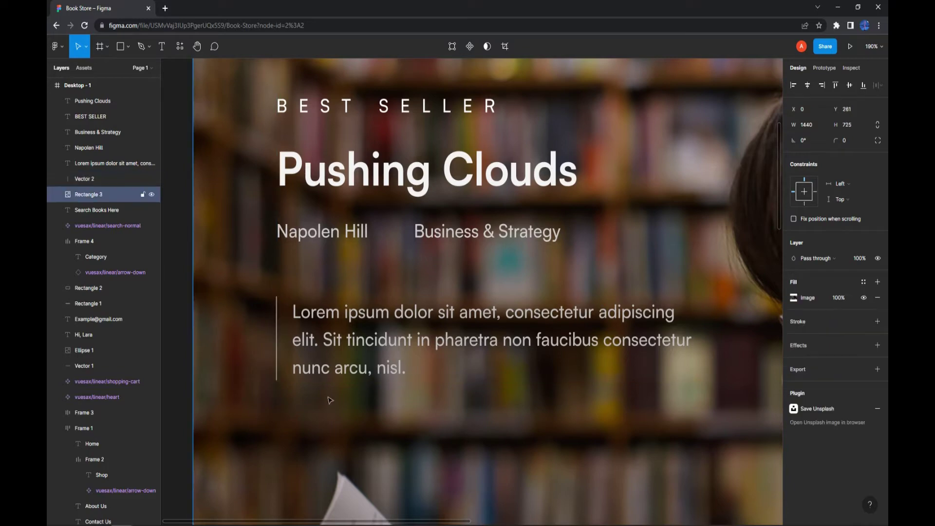
left_click(535, 351)
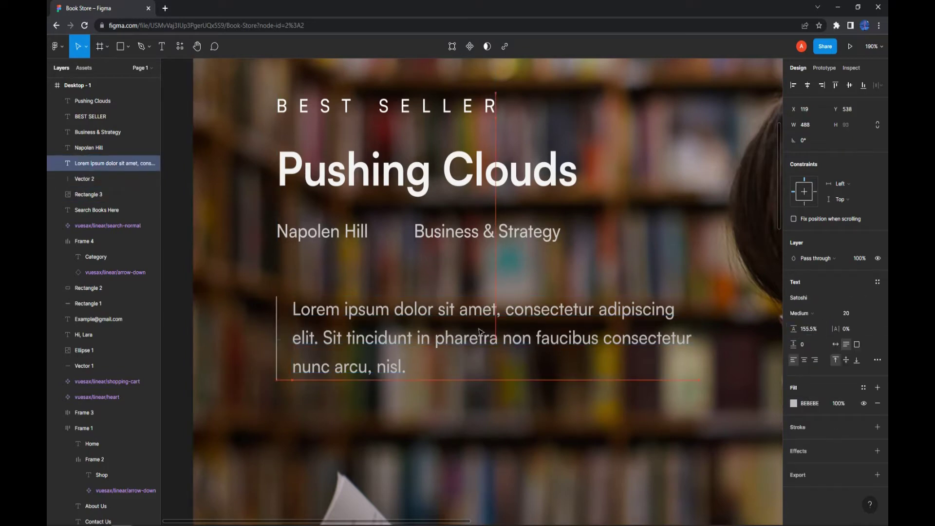
left_click(463, 432)
scroll(471, 427, "down", 5, "ctrl")
scroll(351, 379, "up", 3, "ctrl")
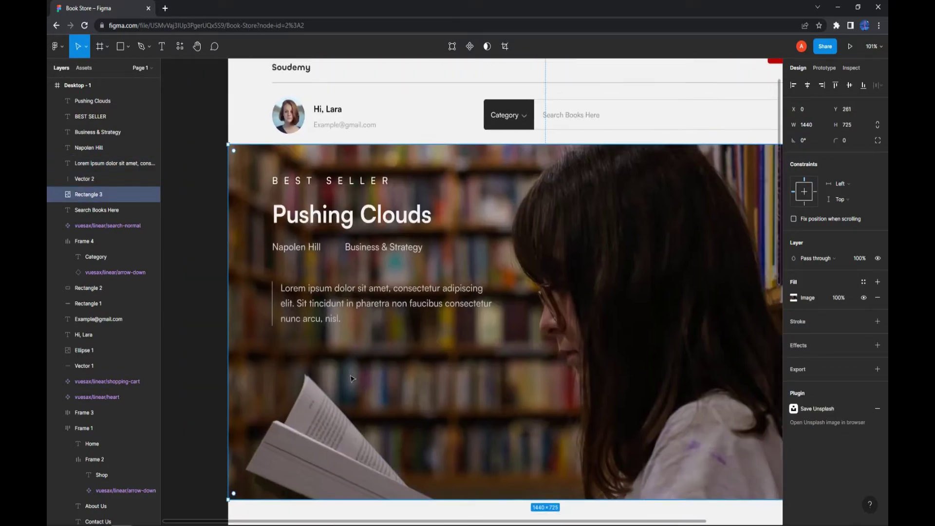
Add a $ 9.5 price text just below the description paragraph.
key("t")
left_click(277, 360)
type("$ 9.5")
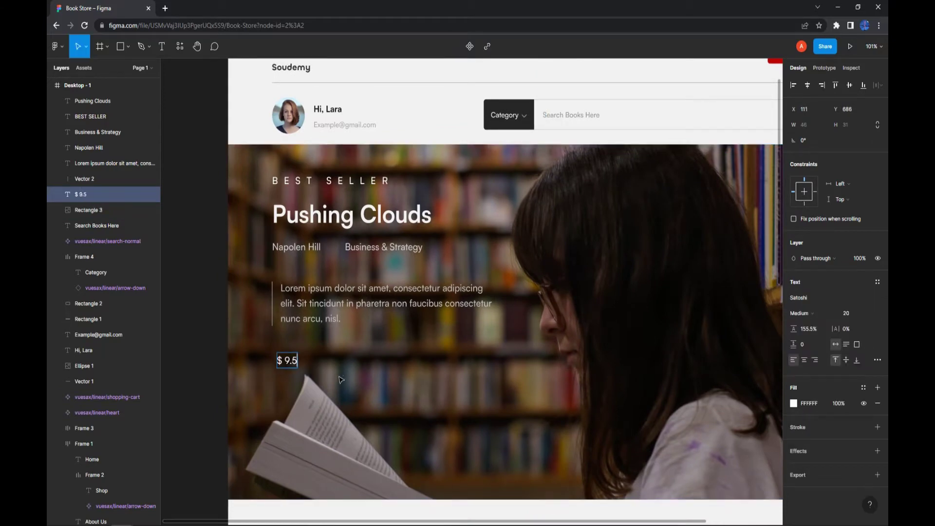
key("Escape")
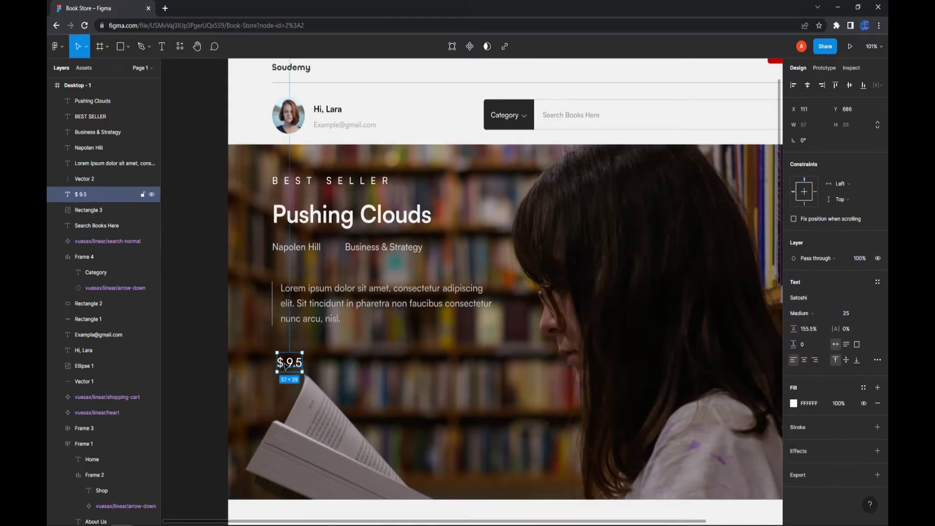
left_click_drag(286, 367, 292, 365)
scroll(290, 372, "up", 5)
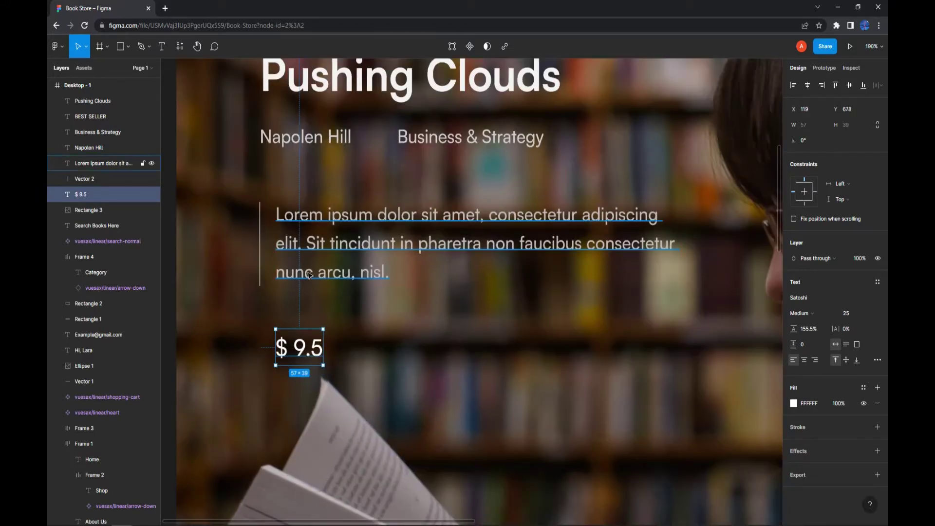
key("Down")
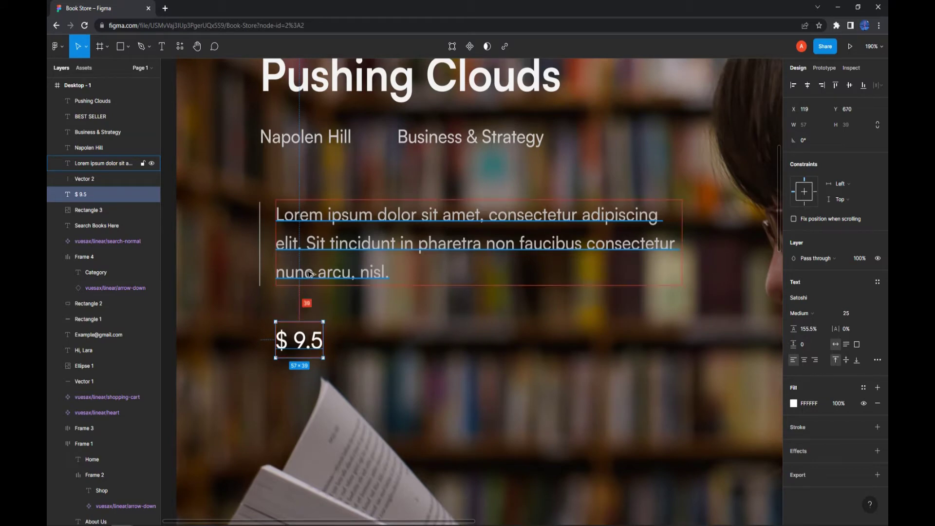
Place a copy of the price to its right at font size 20, reading $ 12.0.
key("ctrl+d")
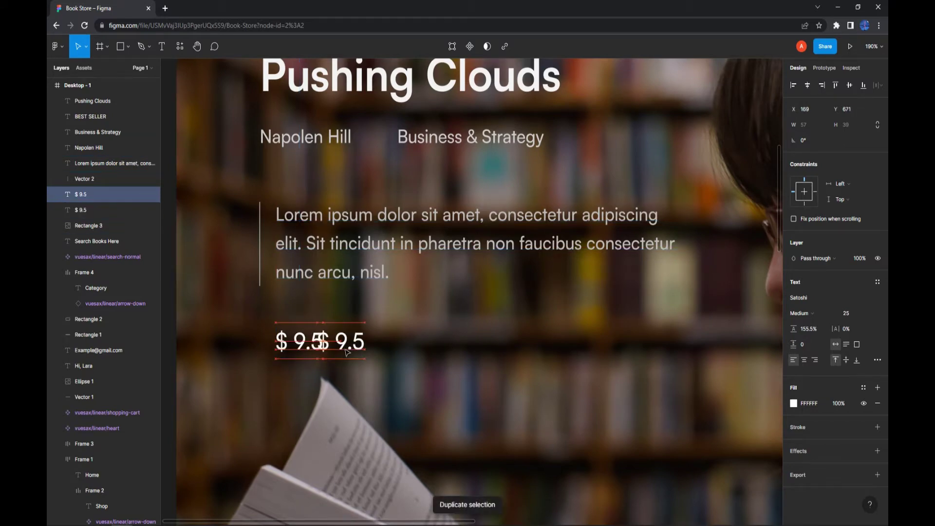
mouse_move(314, 353)
left_mouse_down()
mouse_move(369, 353)
mouse_move(352, 346)
left_mouse_up()
left_click(851, 314)
type("20")
key("Return")
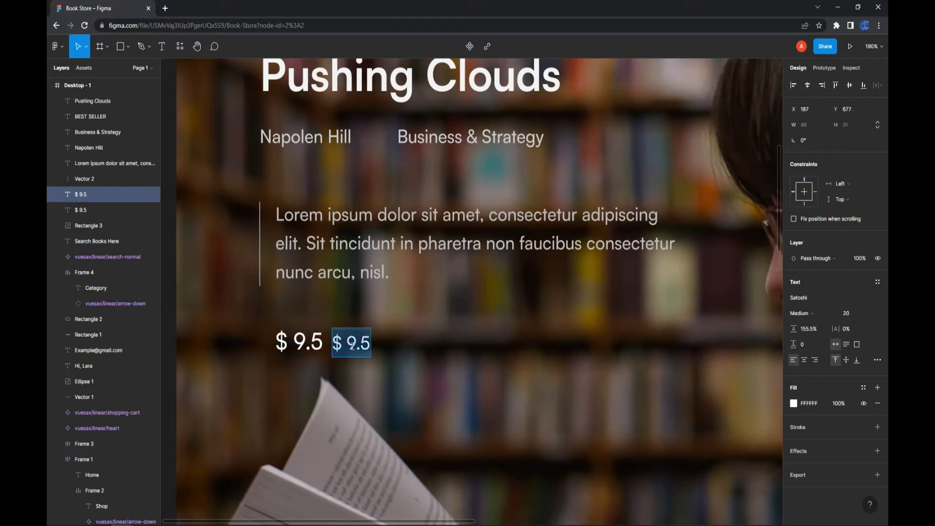
type("$")
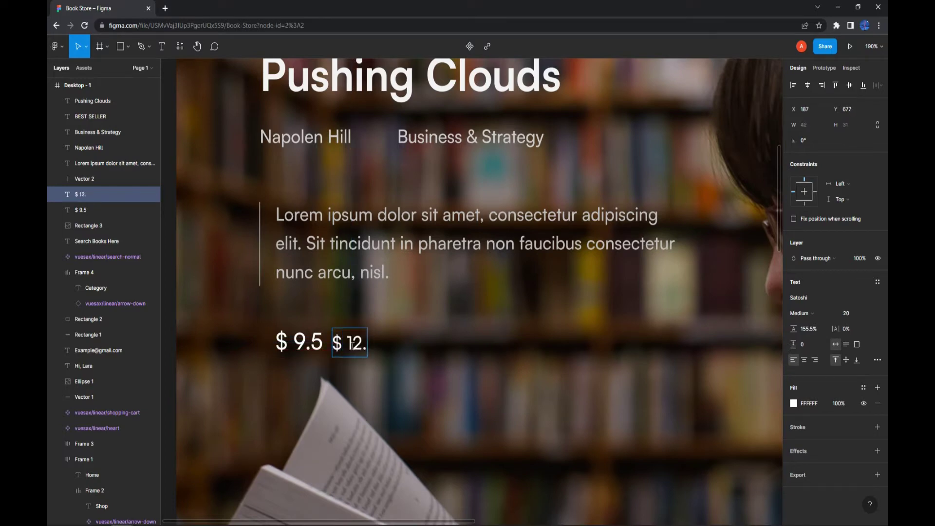
type("0")
Strike through the $ 12.0 price and colour it grey.
left_click(877, 360)
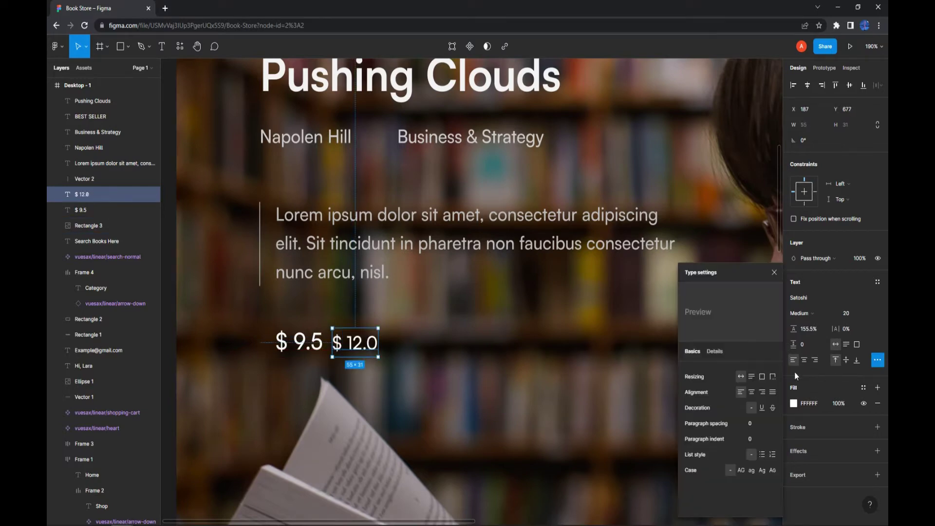
left_click(766, 410)
left_click(792, 354)
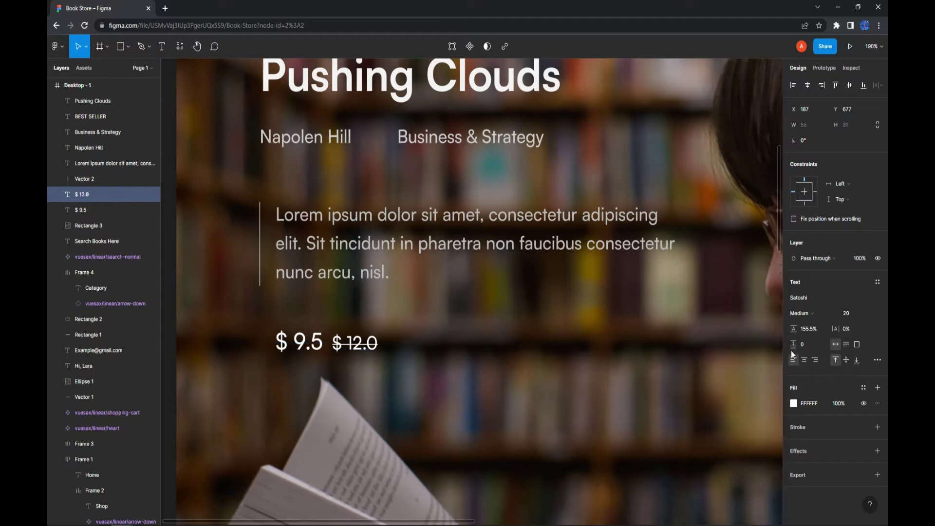
left_click(793, 403)
left_click_drag(696, 336, 651, 342)
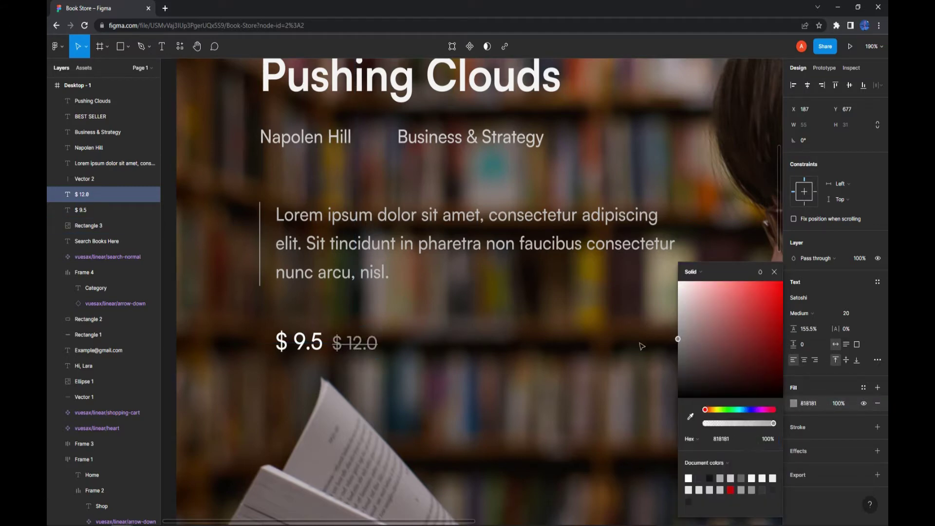
left_click(363, 384)
scroll(252, 146, "down", 2)
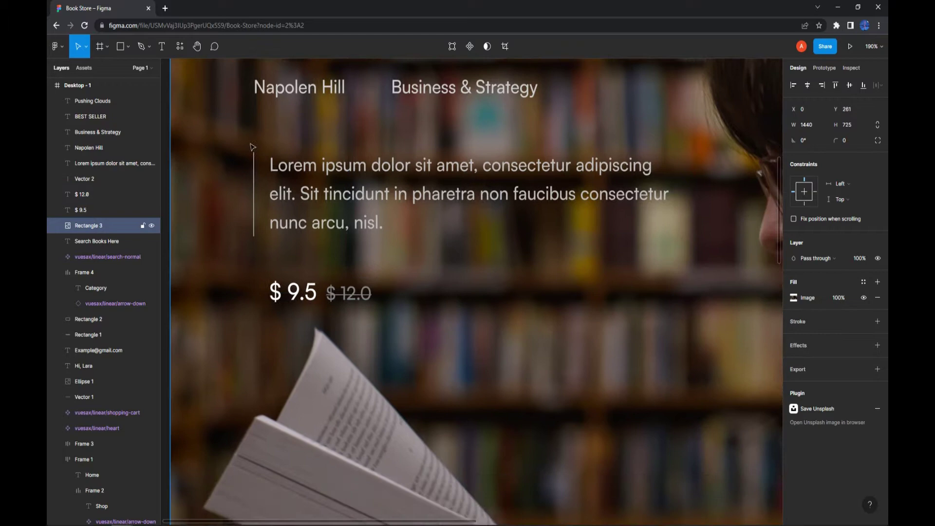
Wrap a Buy Now label in an auto-layout button with red BD0000 fill.
left_click(281, 343)
type("B")
key("Escape")
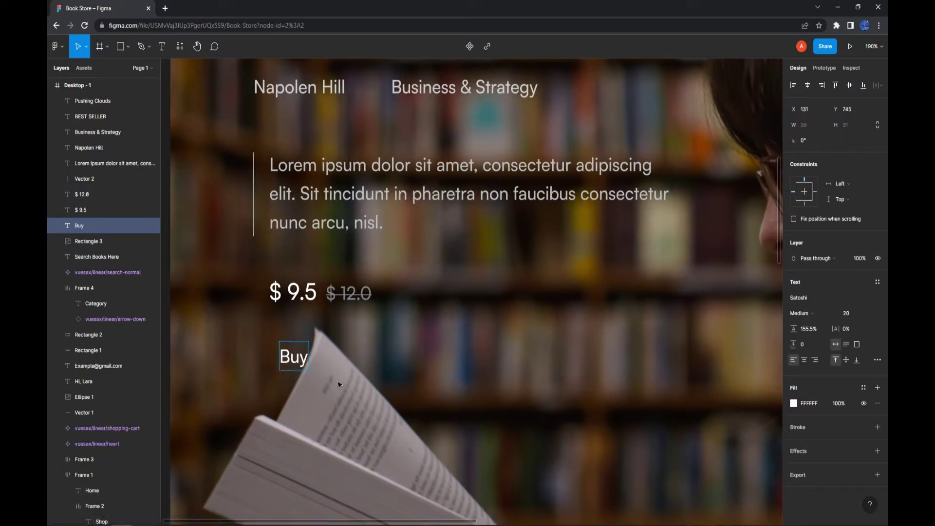
key("shift+a")
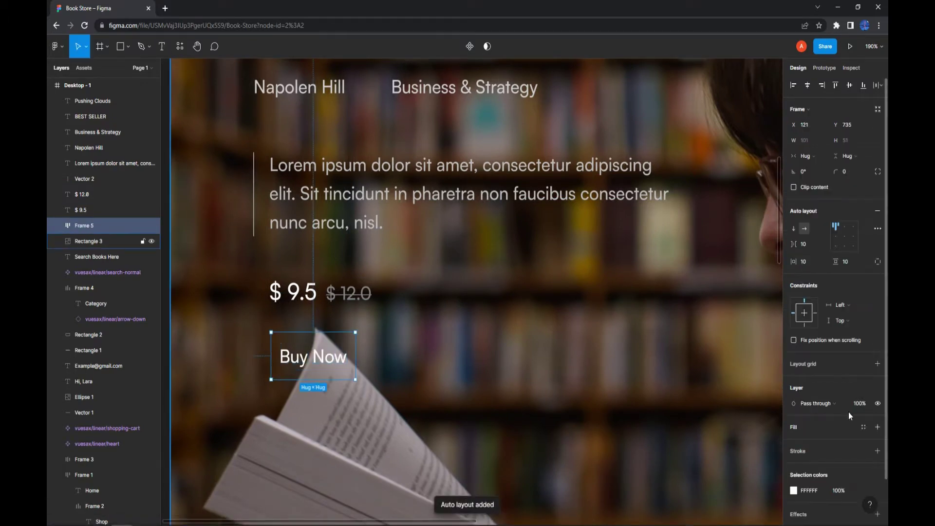
left_click(848, 173)
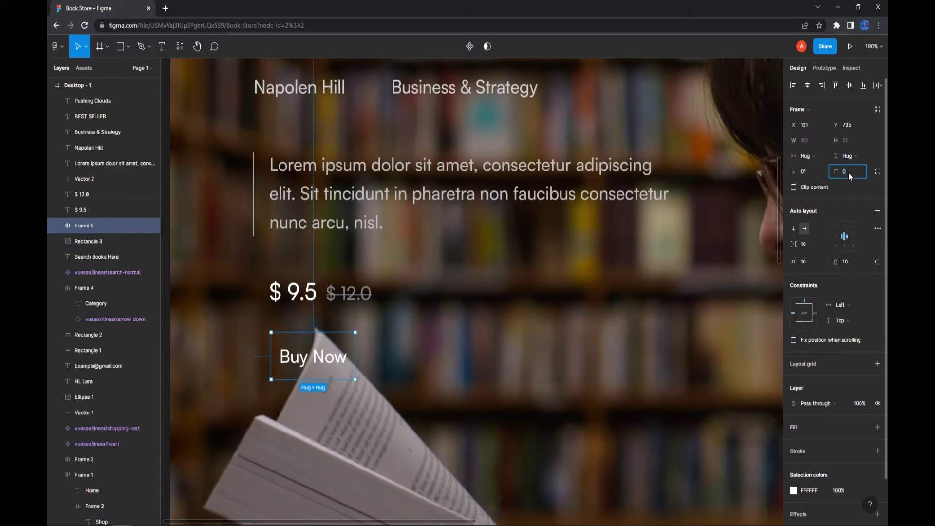
type("5")
left_click(877, 427)
left_click(793, 442)
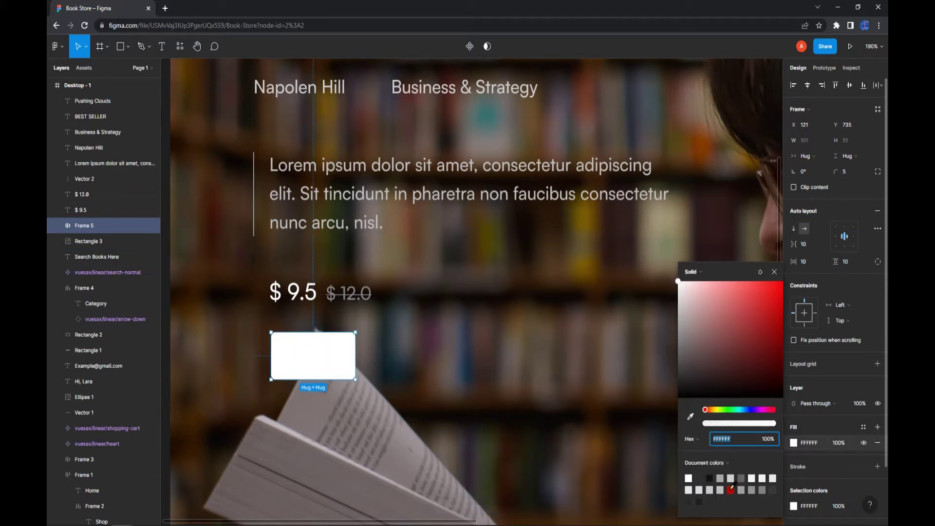
type("BD0000")
key("Return")
Set the Buy Now button's padding to 14 all round.
left_click(774, 272)
left_click_drag(836, 267, 841, 267)
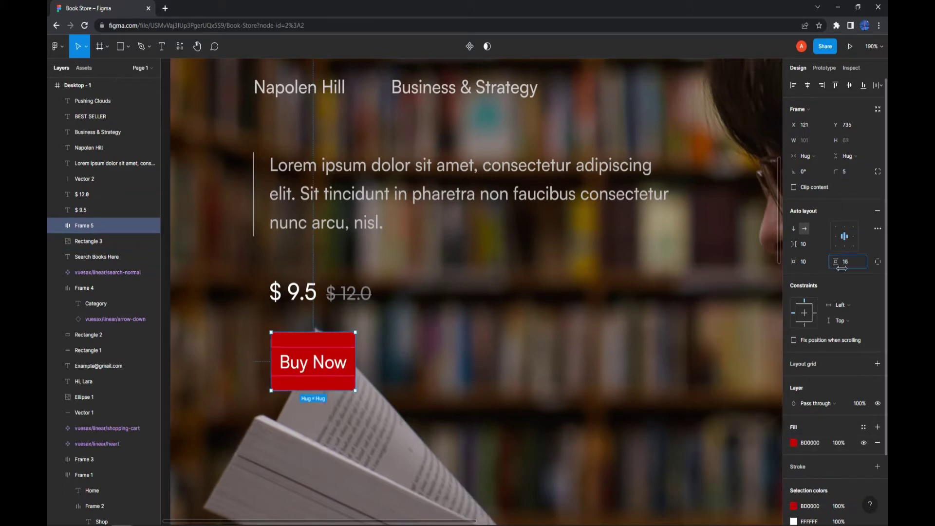
left_click_drag(316, 378, 298, 374)
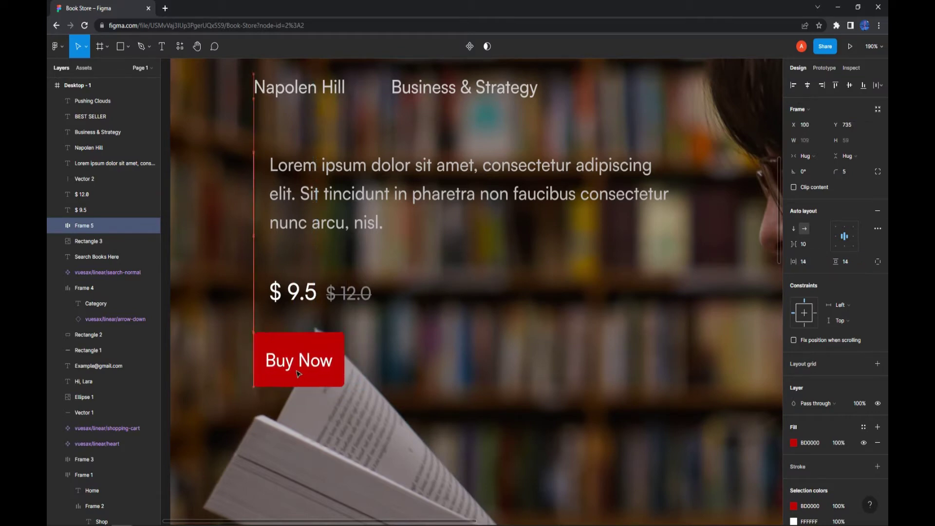
scroll(298, 374, "down", 5)
scroll(289, 387, "up", 3)
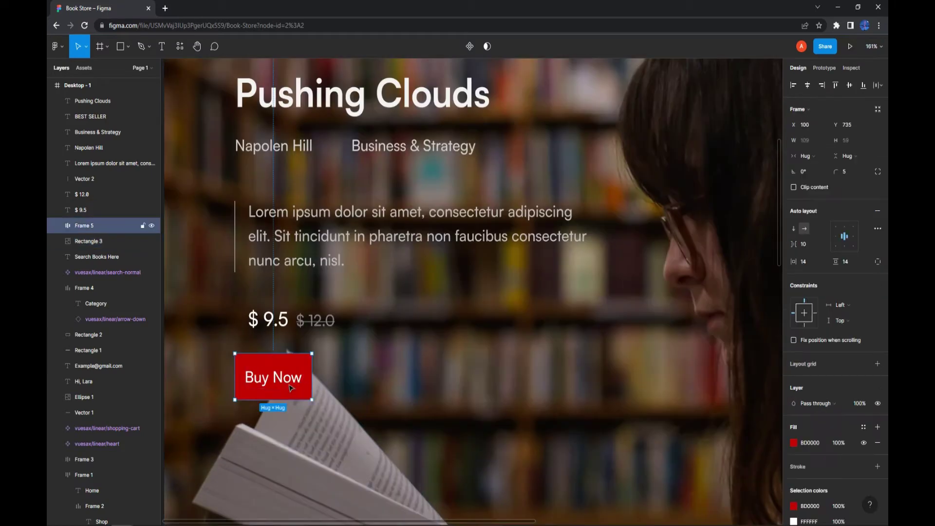
Duplicate the button with no fill and a grey 888888 outline.
key("ctrl+d")
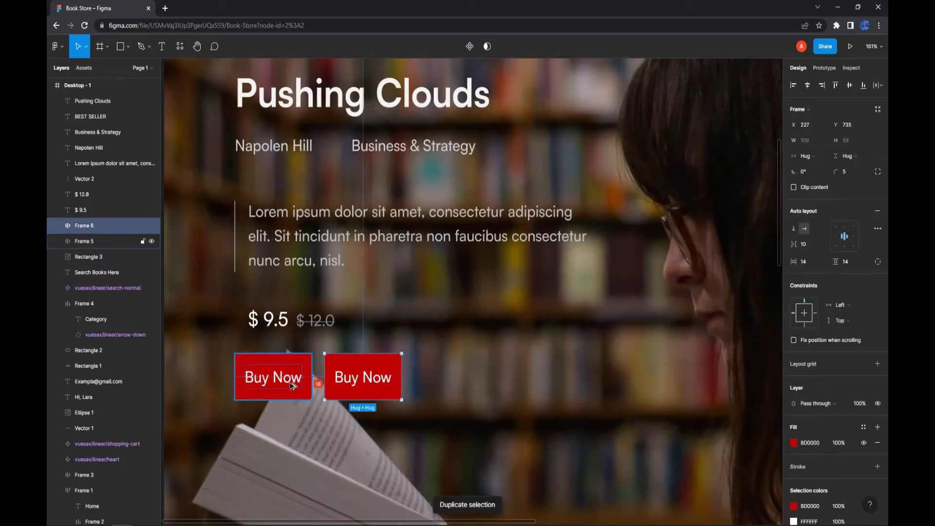
key("Left")
key("Left")
key("Left")
left_click(878, 442)
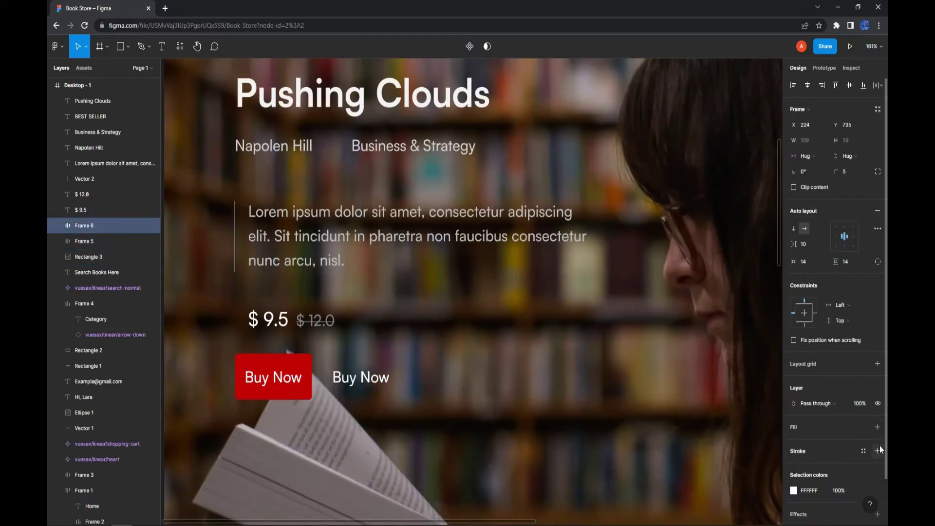
left_click(793, 466)
left_click_drag(648, 321, 647, 314)
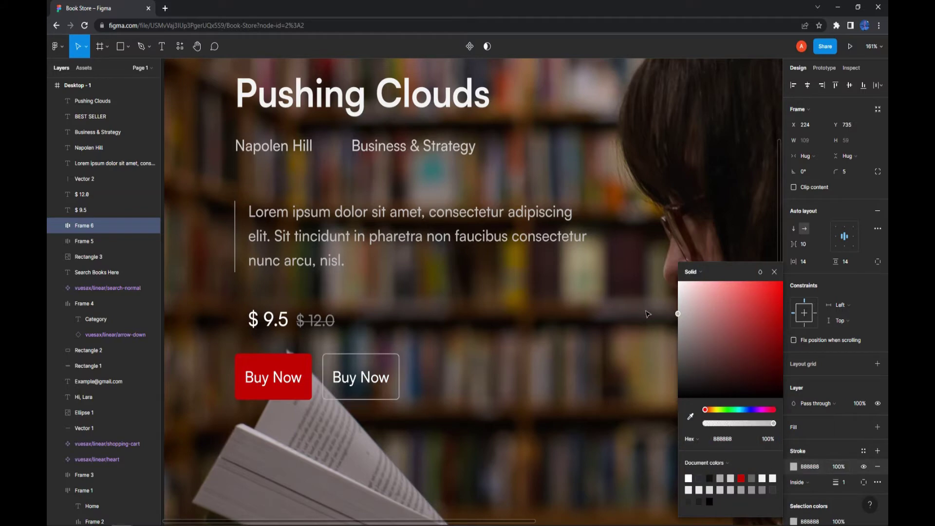
Relabel the duplicate button as See Deatalis.
double_click(371, 379)
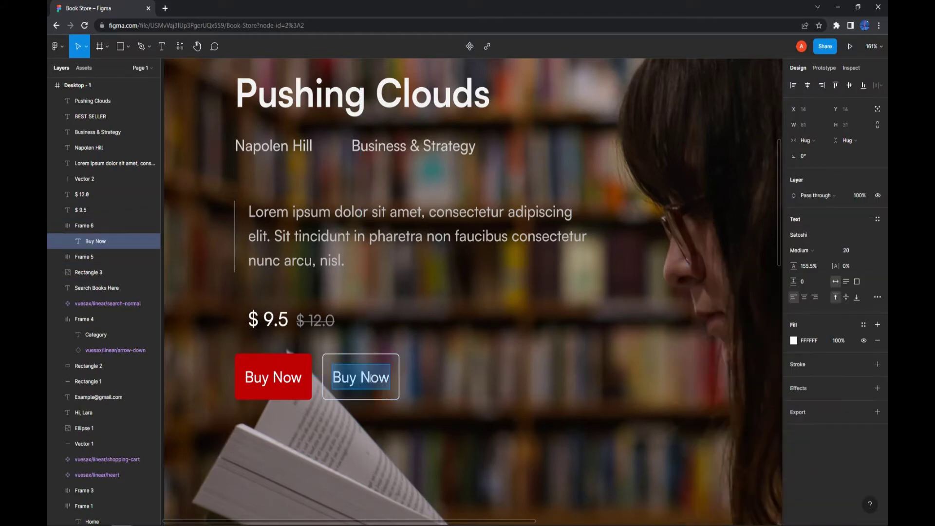
key("BackSpace")
type("See Deatalis")
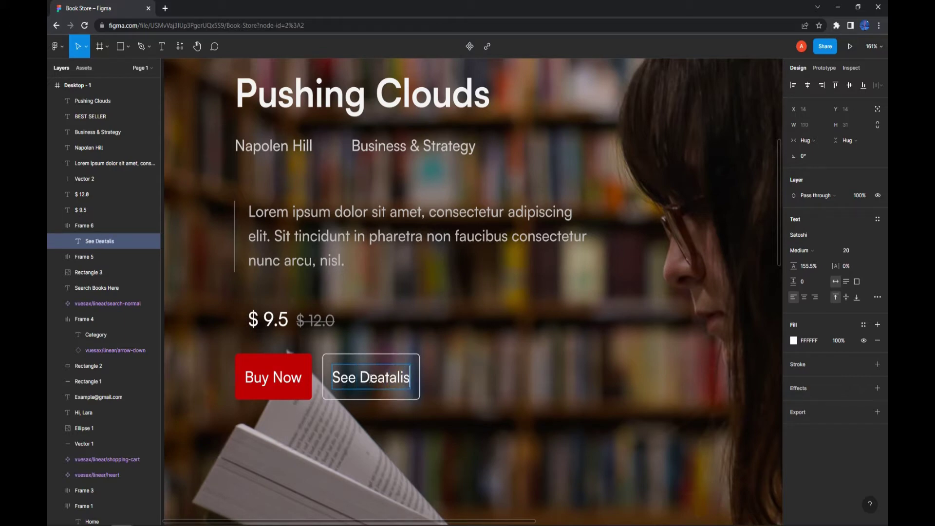
key("Escape")
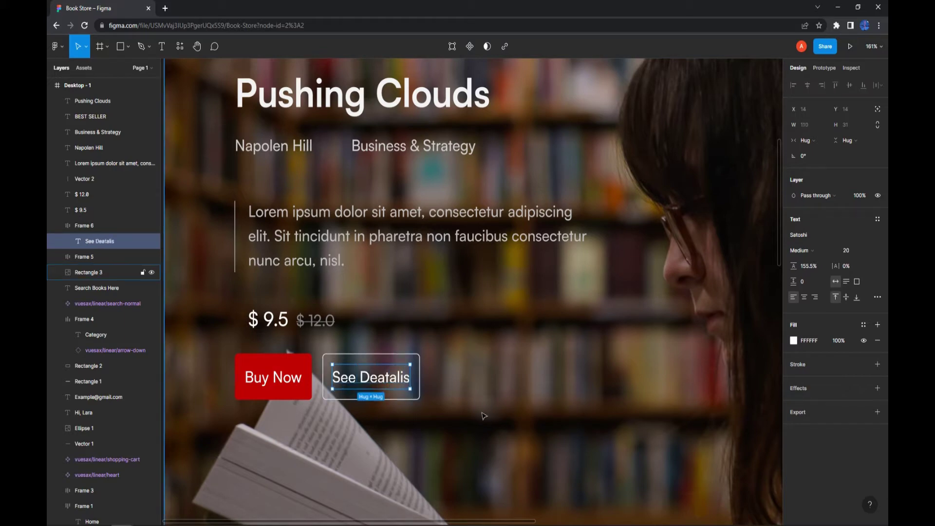
scroll(477, 419, "down", 3)
scroll(445, 421, "up", 2)
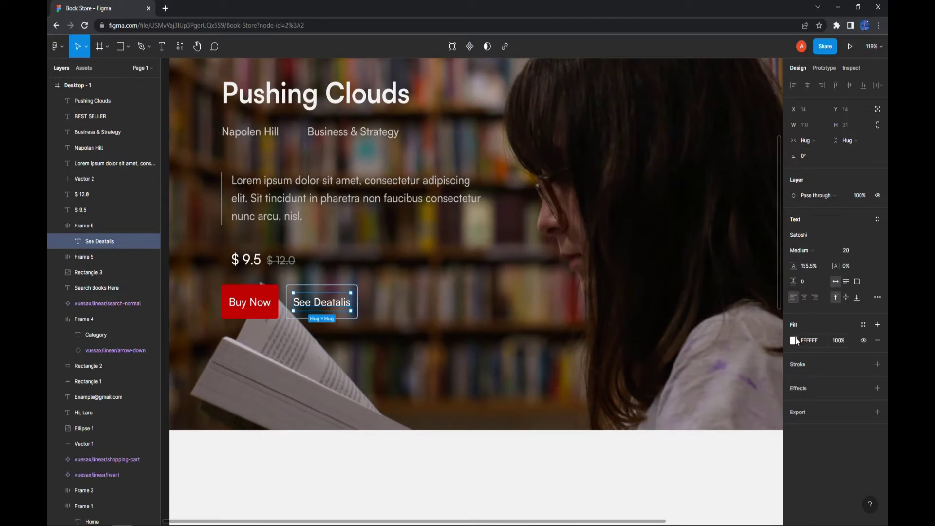
Tint the See Deatalis label slightly off-white and check the Buy Now label colour.
left_click(794, 340)
left_click_drag(682, 292, 672, 300)
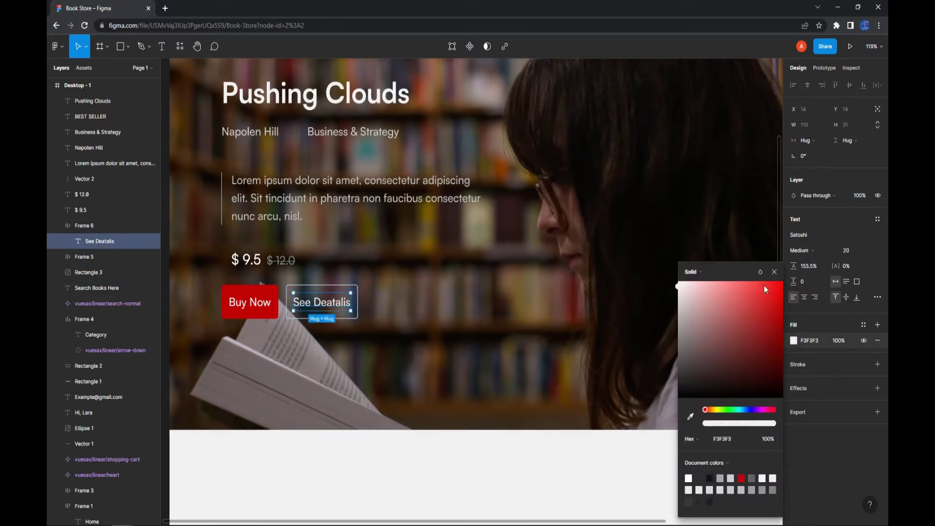
left_click(774, 271)
double_click(258, 302)
left_click(793, 340)
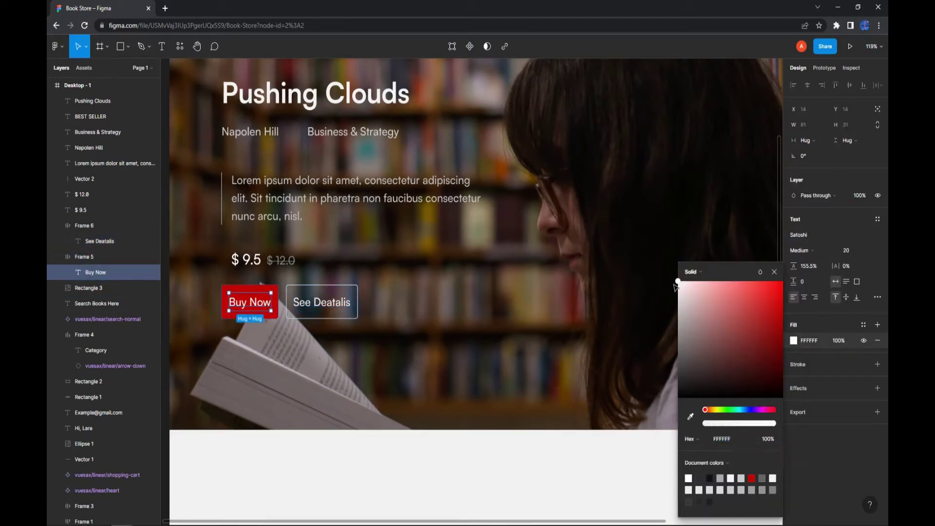
left_click(774, 272)
Adjust the $ 9.5 price text colour.
left_click(246, 259)
left_click(793, 403)
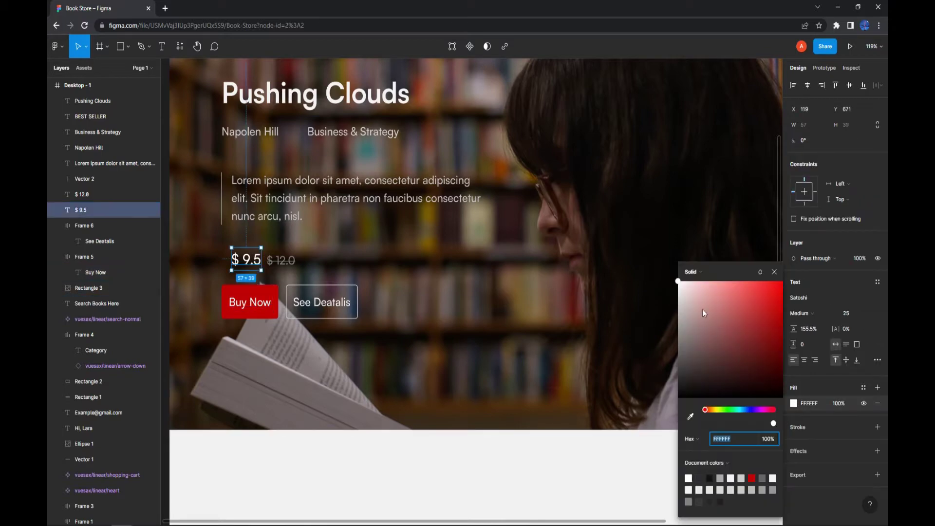
left_click(676, 290)
left_click(774, 272)
left_click(426, 418)
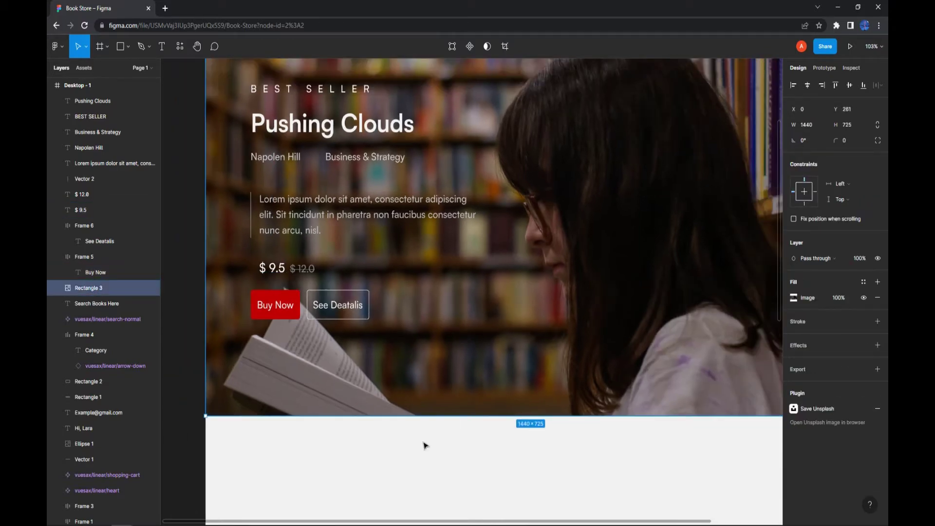
scroll(426, 444, "down", 5)
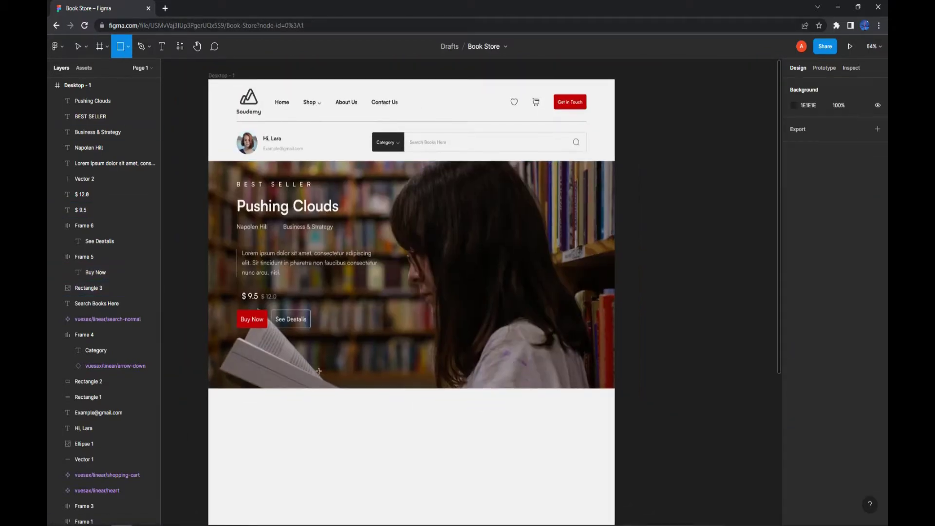
Draw a card rectangle over the hero's bottom edge and nudge the Buy Now and See Details buttons up 4 px.
scroll(318, 372, "up", 1)
left_click_drag(307, 339, 405, 391)
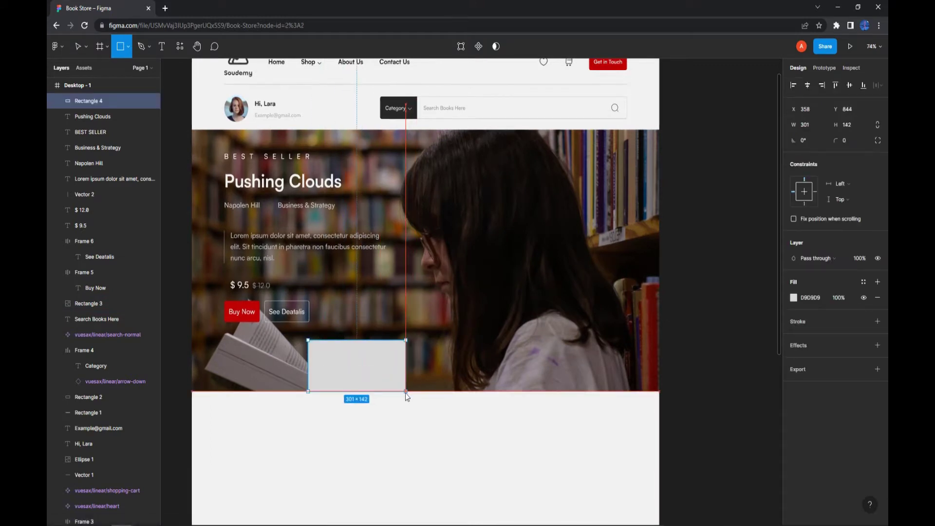
left_click(80, 225)
left_click(793, 404)
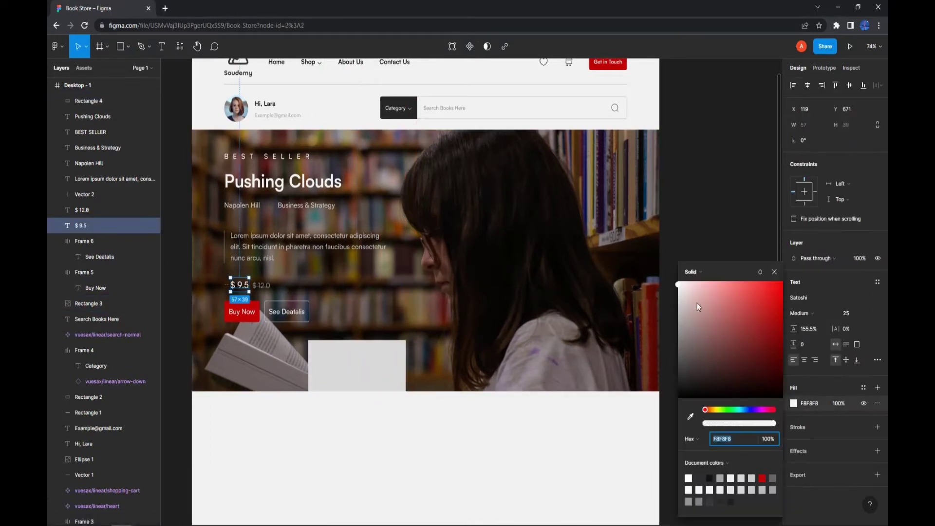
left_click(774, 272)
left_click(261, 286, "shift")
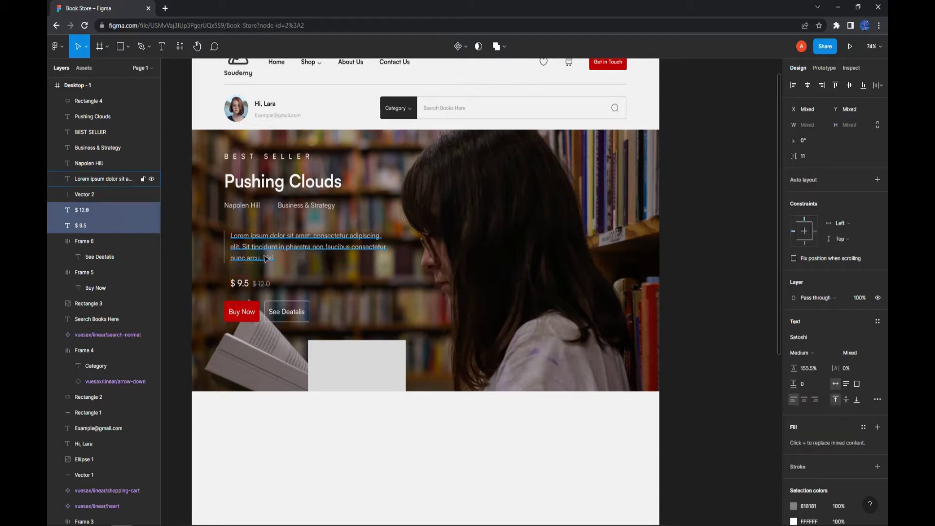
left_click(241, 312)
left_click(288, 311, "shift")
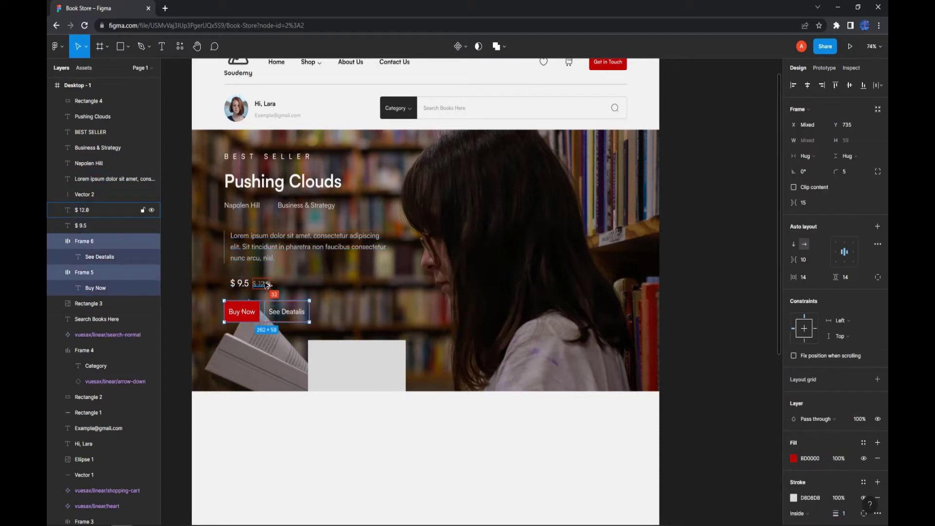
key("Up")
key("Up")
key("Up")
Move the rectangle toward the hero's centre, fill it near-white F4F4F4, and duplicate it.
left_click(369, 380)
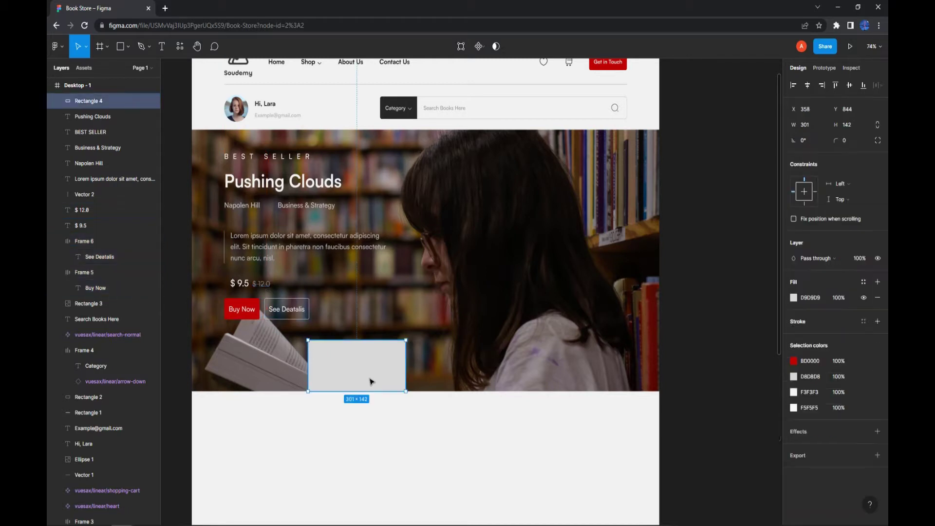
left_click_drag(370, 379, 443, 371)
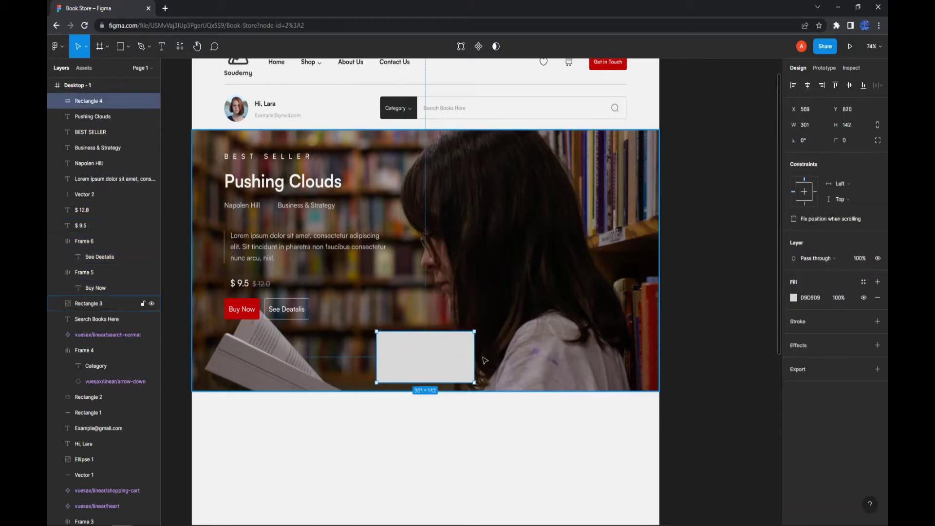
left_click(563, 439)
left_click(420, 359)
left_click(793, 297)
mouse_move(682, 297)
left_mouse_down()
mouse_move(655, 289)
mouse_move(675, 290)
left_mouse_up()
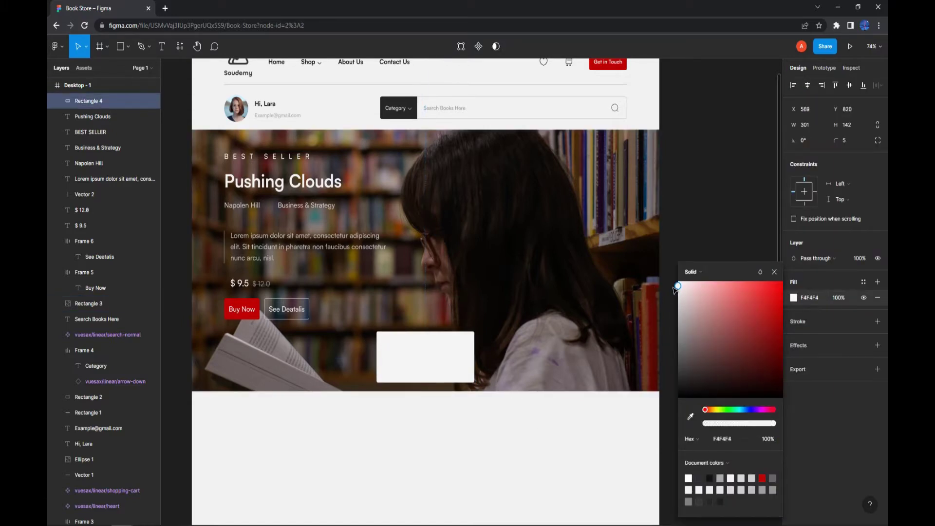
key("Escape")
left_click(425, 425)
scroll(458, 370, "up", 3, "ctrl")
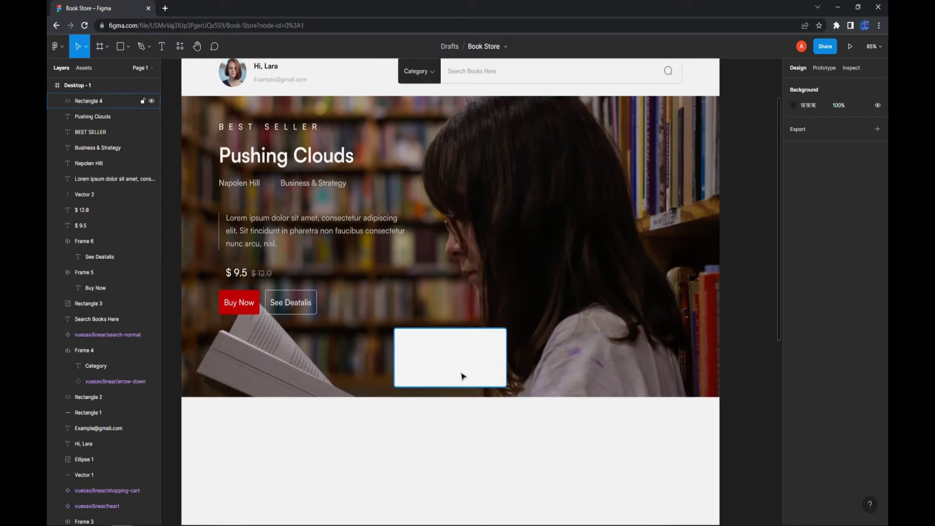
left_click(463, 376)
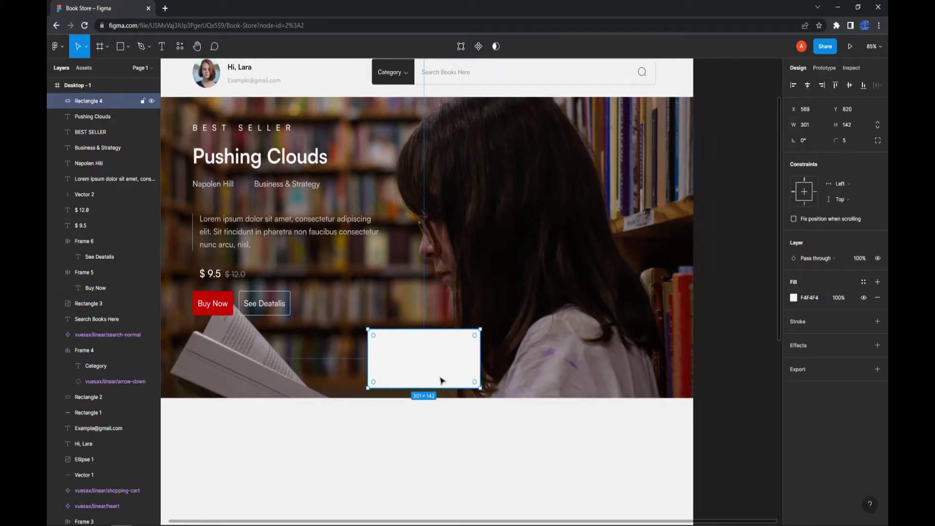
key("ctrl+d")
Draw a 103×119 grey cover placeholder inside the card with corner radius 5.
scroll(438, 370, "up", 5, "ctrl")
scroll(414, 372, "up", 3, "ctrl")
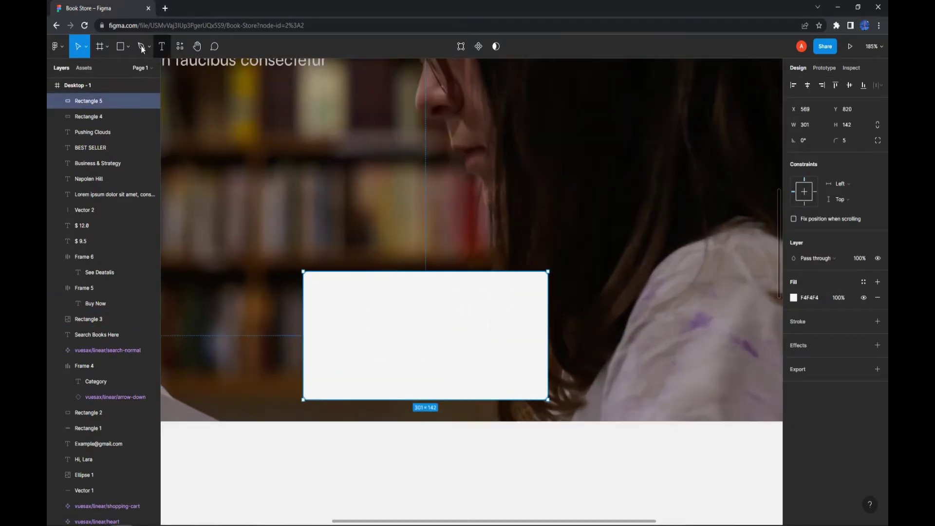
left_click(120, 46)
mouse_move(323, 285)
left_mouse_down()
mouse_move(394, 384)
mouse_move(372, 388)
left_mouse_up()
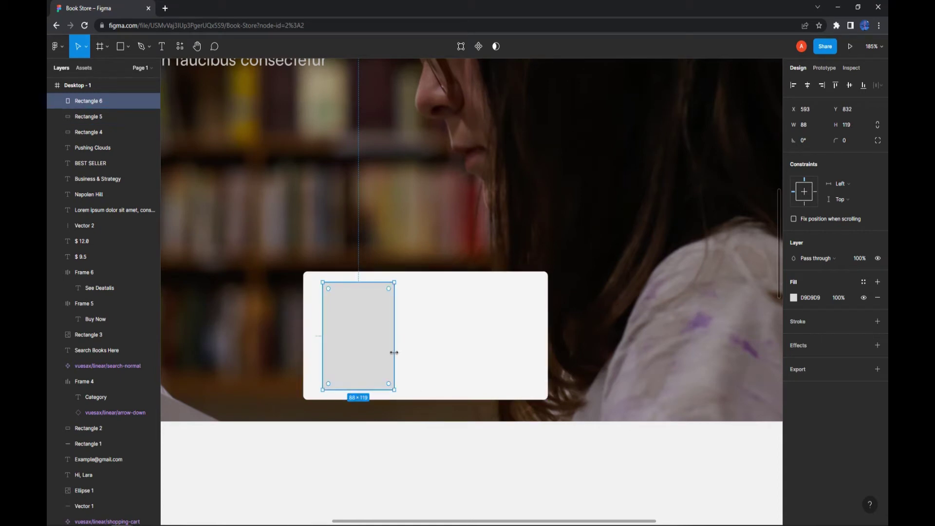
mouse_move(394, 353)
left_mouse_down()
mouse_move(404, 356)
mouse_move(374, 357)
left_mouse_up()
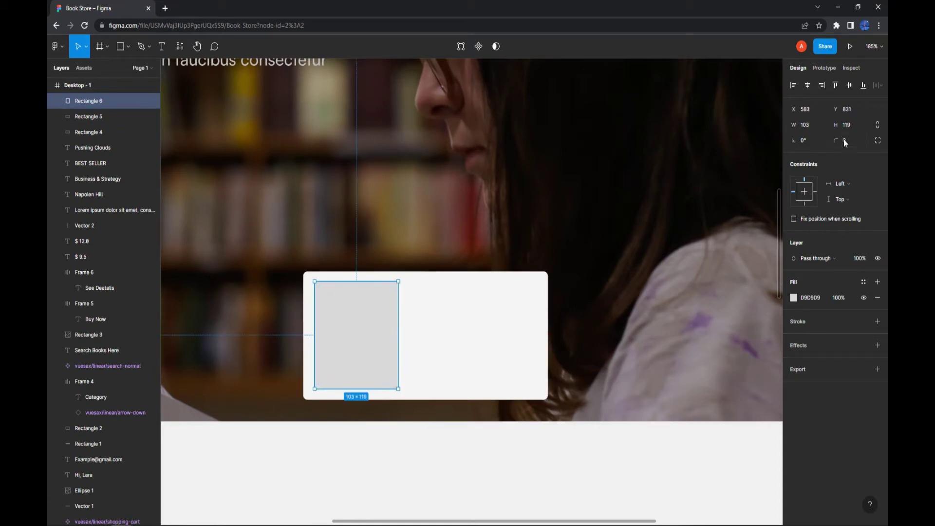
type("8")
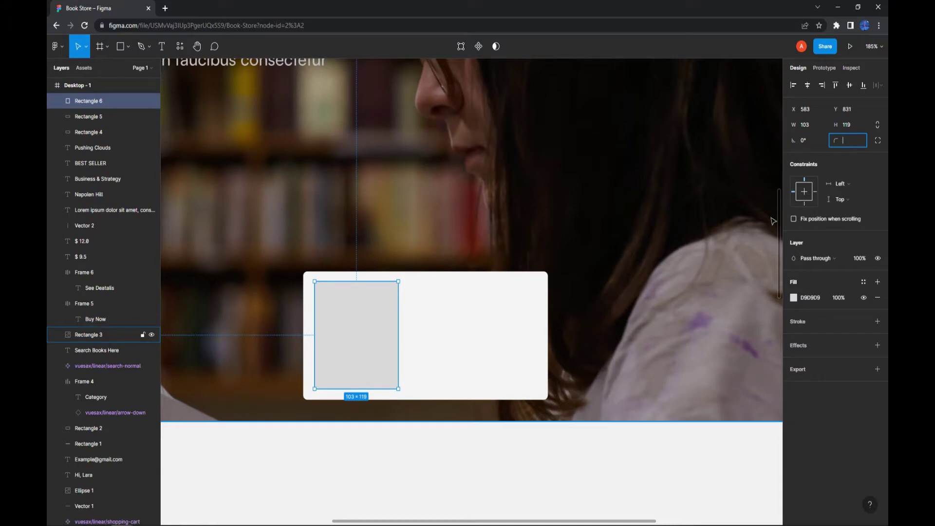
type("5")
key("Return")
key("Left")
key("Left")
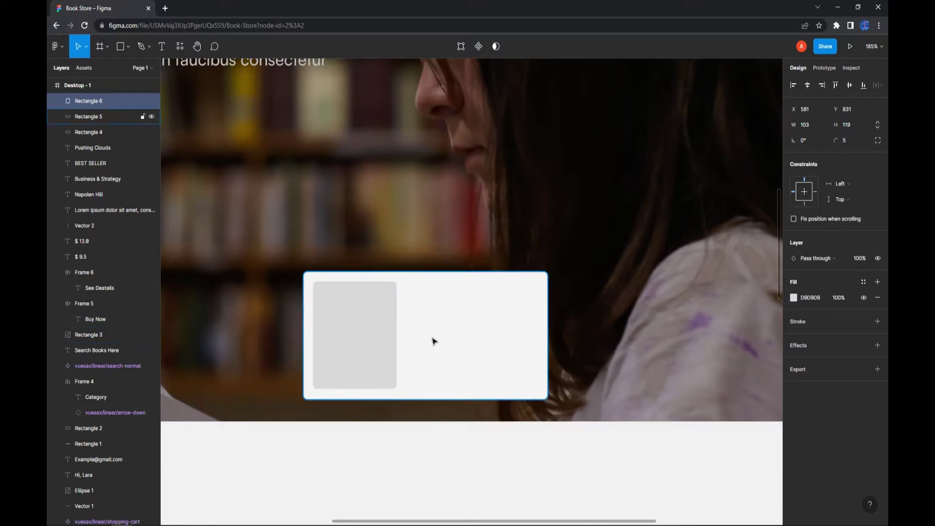
key("Escape")
scroll(417, 345, "up", 3)
left_click(87, 100)
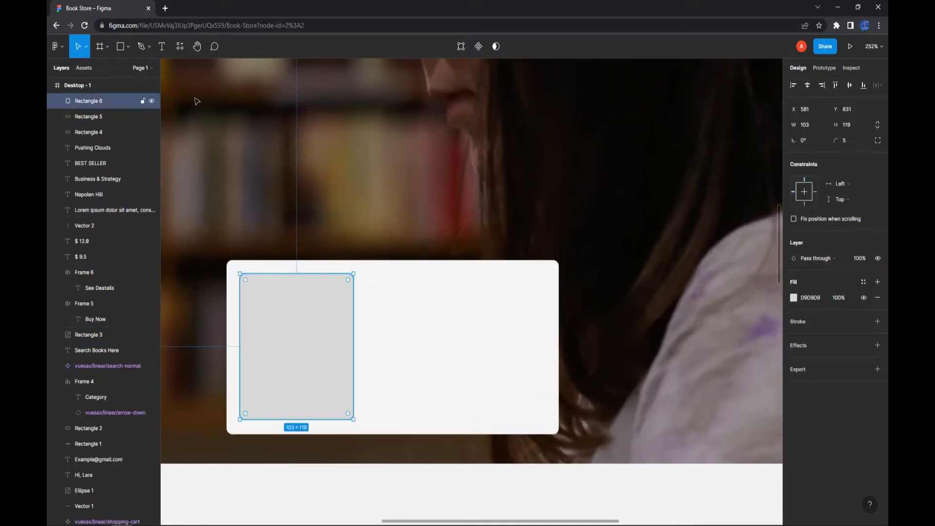
Paste the book title beside the cover at size 15, wrapped to two lines, and widen the card to fit.
left_click(374, 300)
type("A Story of Home, Hope, and Rebuilding")
key("Escape")
left_click_drag(692, 313, 602, 327)
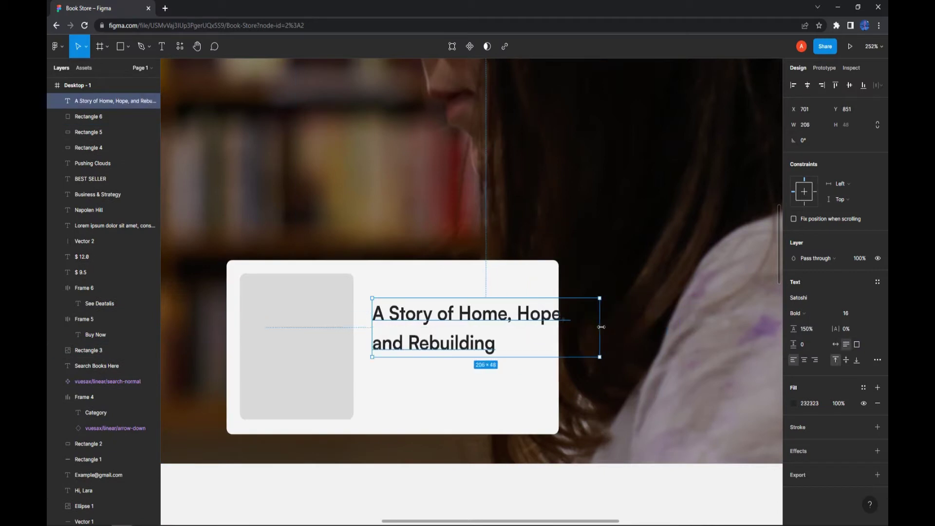
left_click_drag(484, 330, 473, 316)
left_click(851, 318)
type("15")
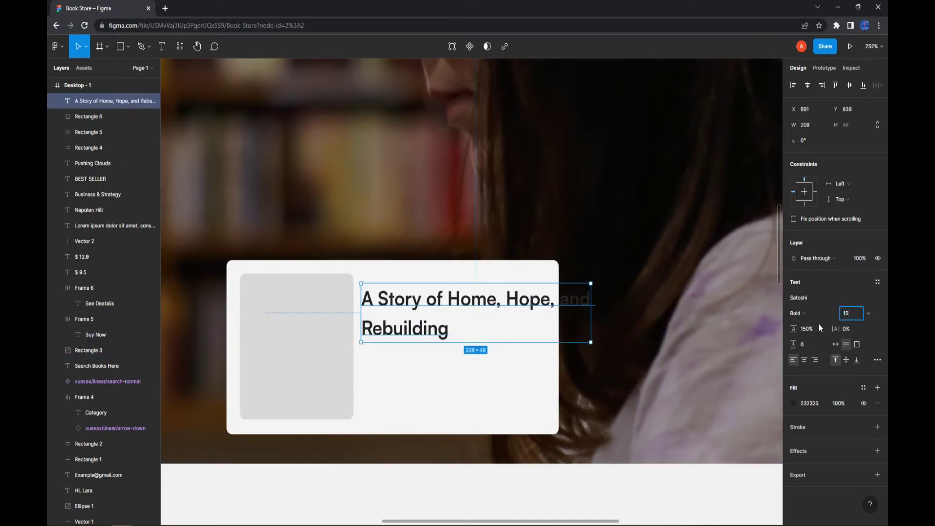
key("Return")
left_click(527, 365)
left_click_drag(558, 347, 600, 346)
left_click(438, 305)
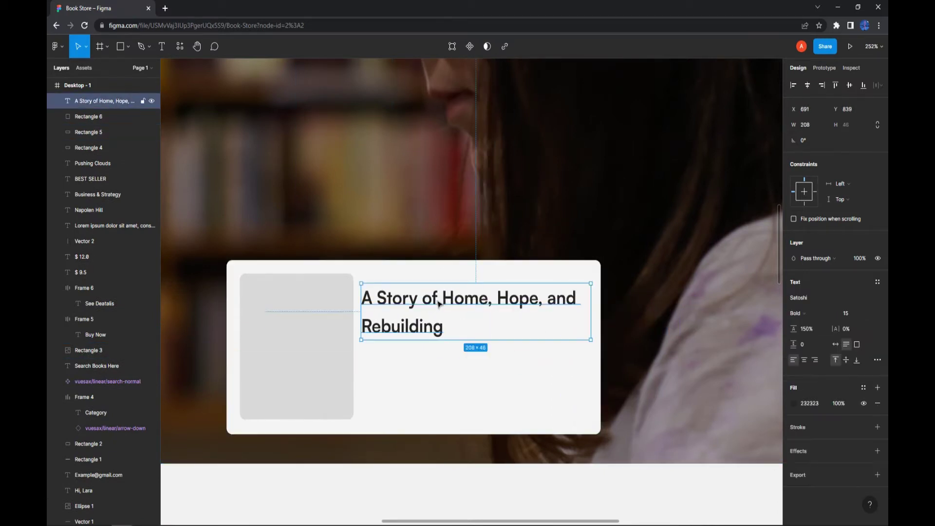
left_click_drag(439, 305, 444, 302)
key("Down")
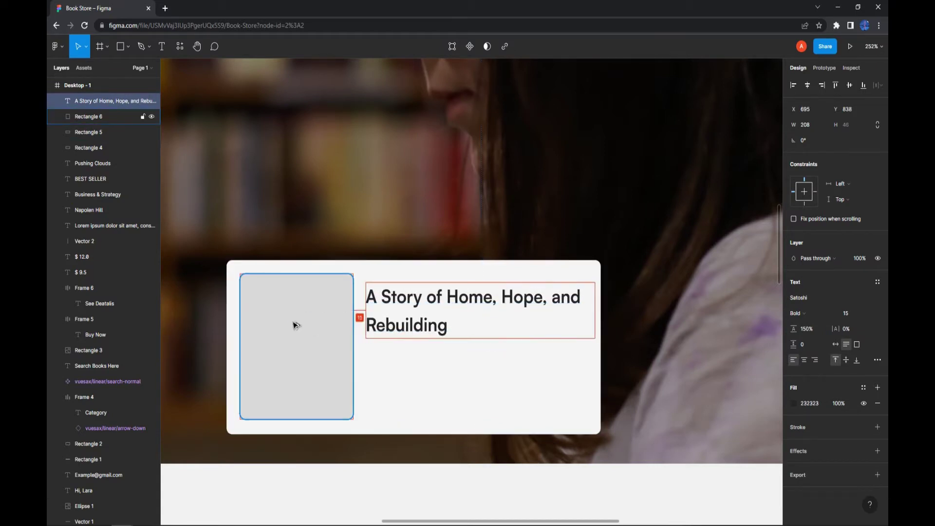
key("Left")
key("Left")
Add the author name under the title in Medium 12 with a grey ABABAB fill.
scroll(295, 325, "up", 2)
left_click_drag(443, 390, 392, 374)
key("t")
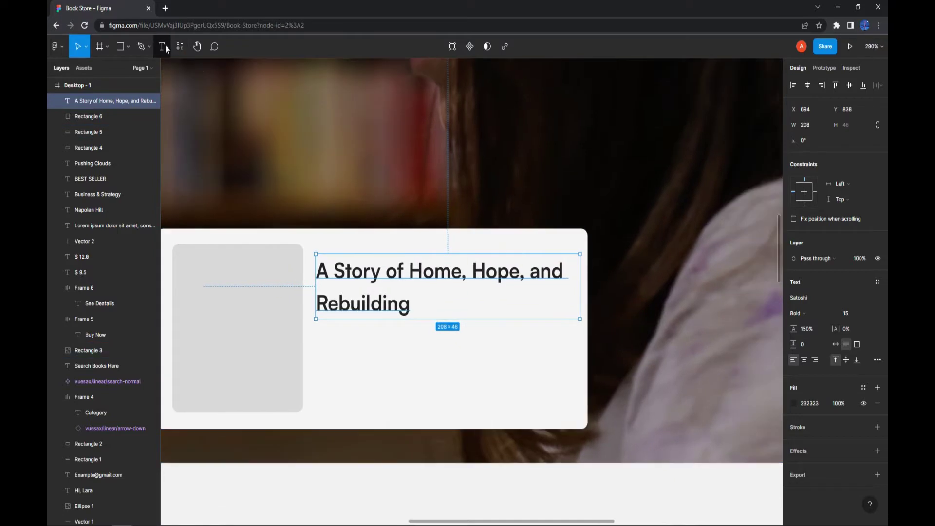
left_click(325, 354)
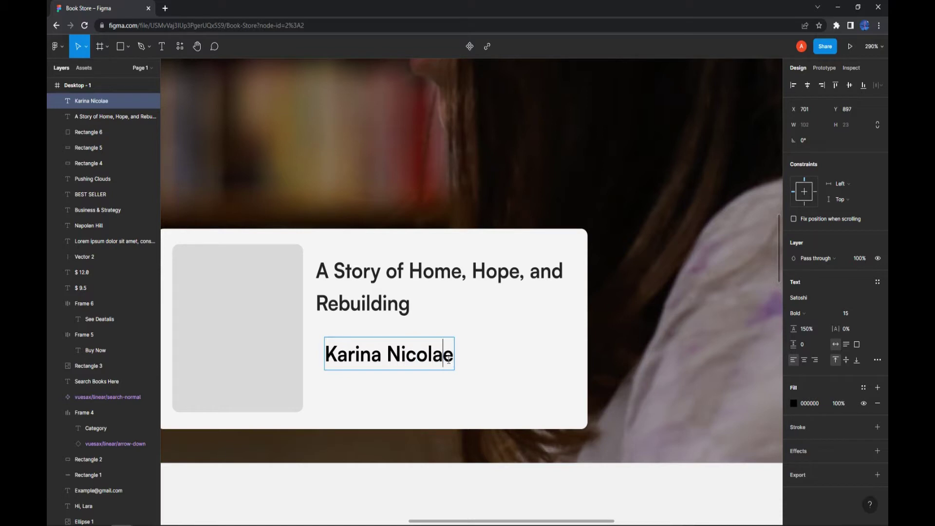
key("Escape")
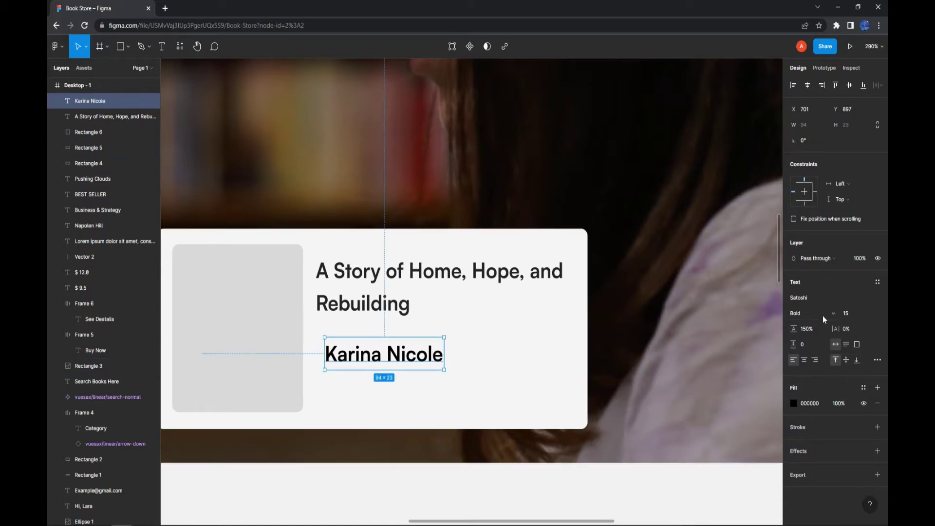
left_click(822, 315)
left_click(828, 327)
type("12")
key("Return")
left_click_drag(392, 353, 383, 345)
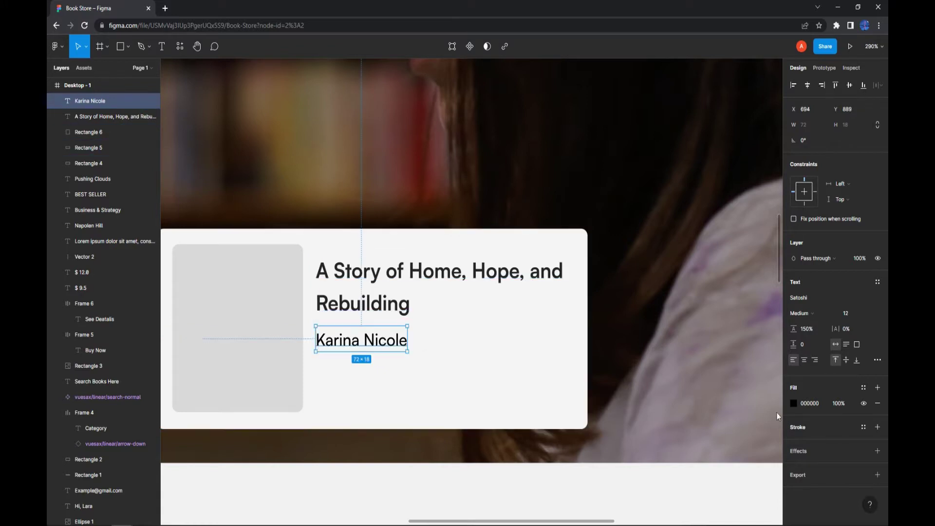
left_click(793, 403)
left_click_drag(679, 395, 651, 324)
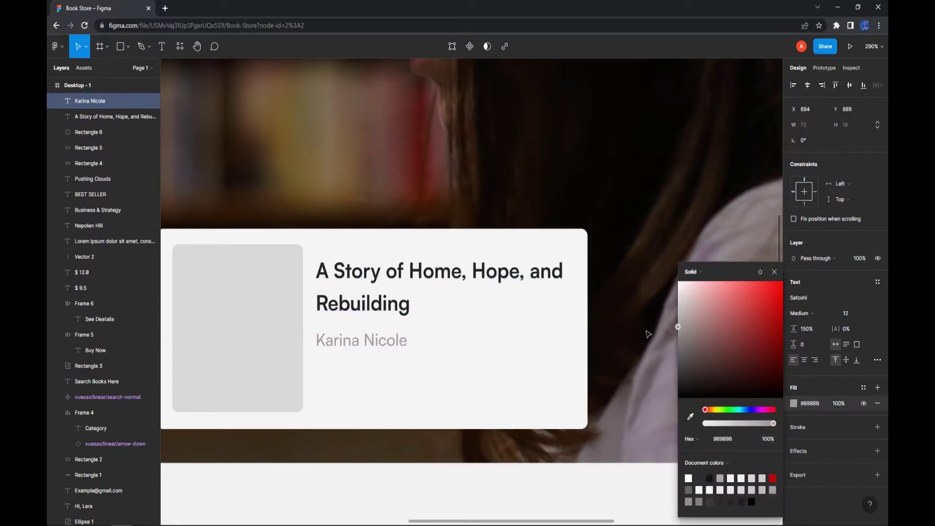
key("Escape")
Copy the title below the author as a Medium 15 '$ 10.4' price near the card's bottom.
scroll(515, 357, "up", 2)
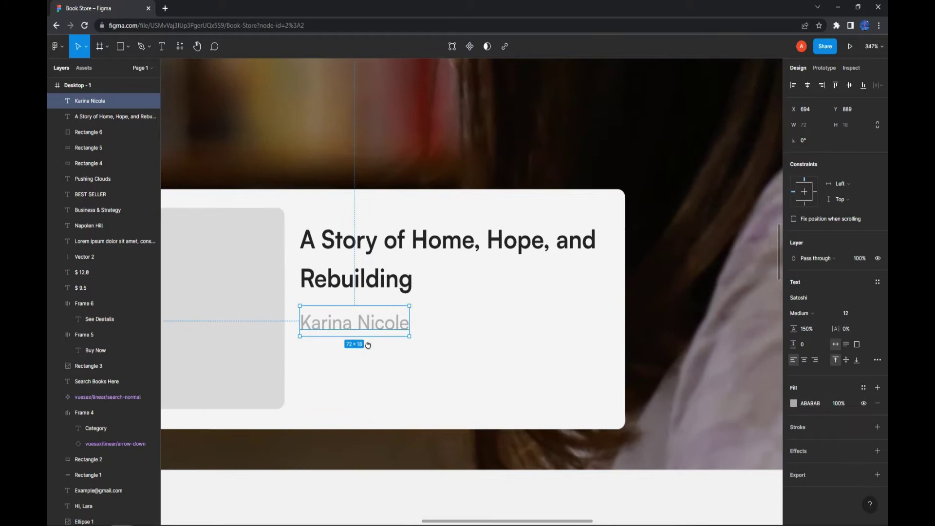
left_click(364, 277)
left_click_drag(364, 276, 362, 398)
left_click(800, 314)
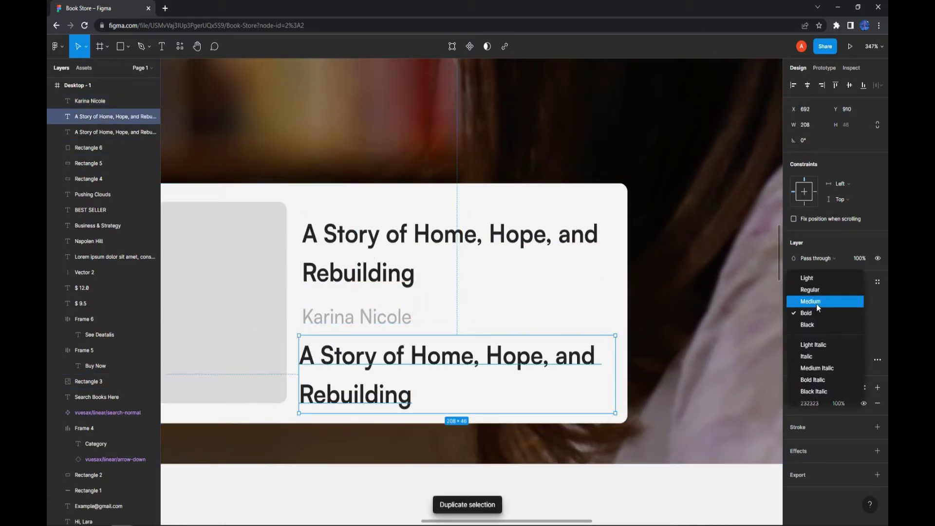
left_click(848, 314)
type("5")
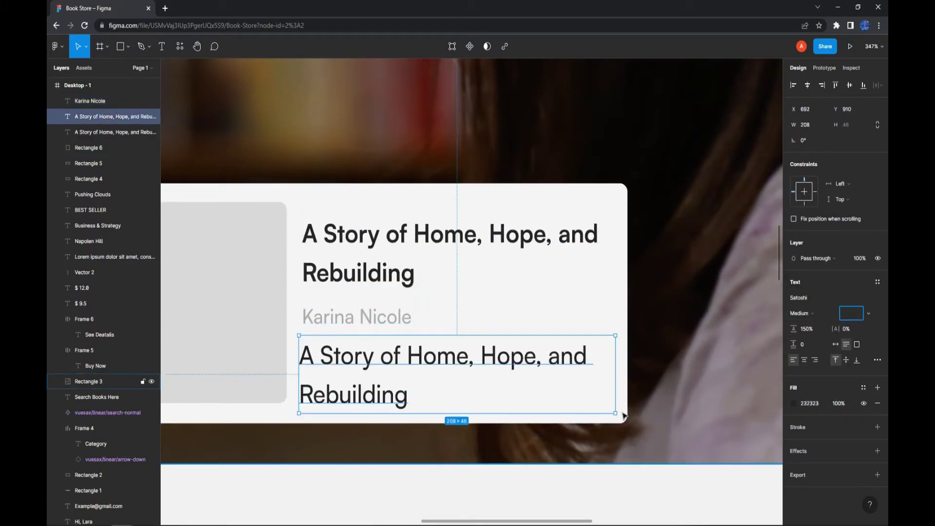
double_click(392, 361)
type("$ 10.4")
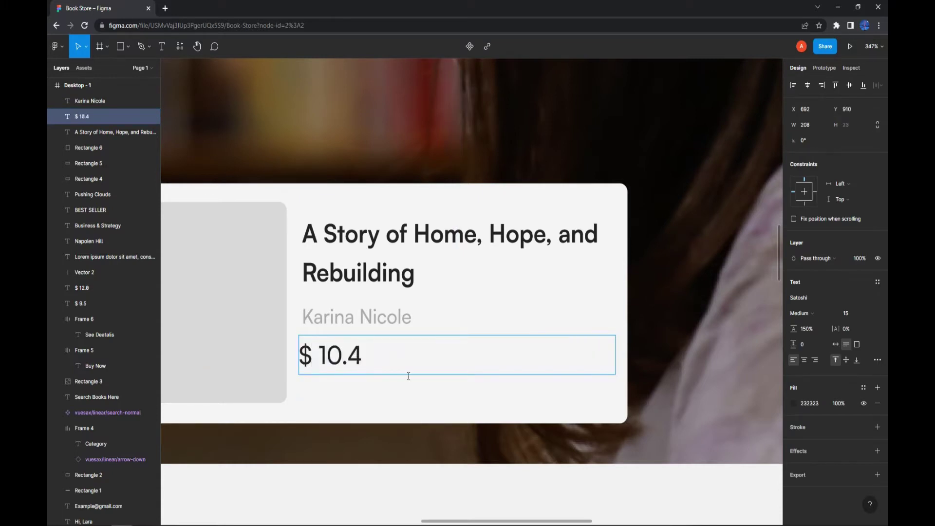
key("Escape")
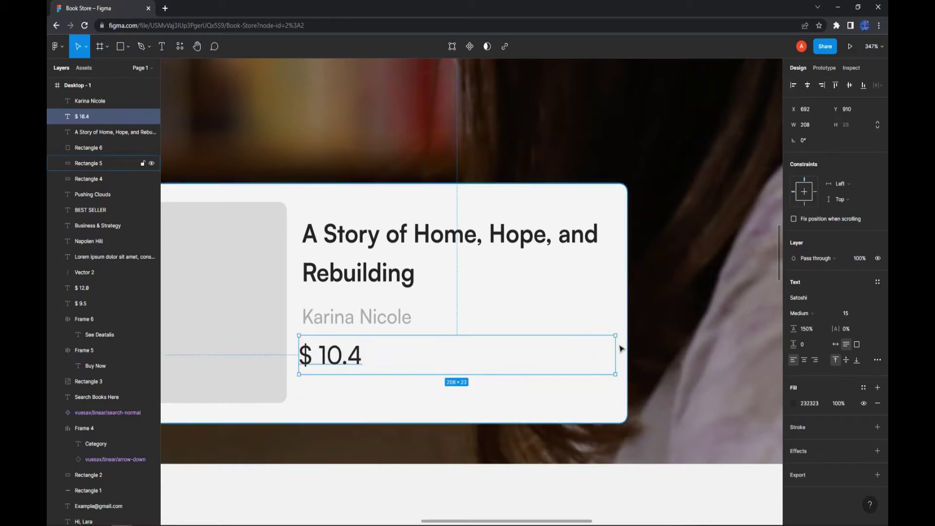
mouse_move(620, 355)
left_mouse_down()
mouse_move(369, 355)
mouse_move(338, 381)
mouse_move(342, 390)
left_mouse_up()
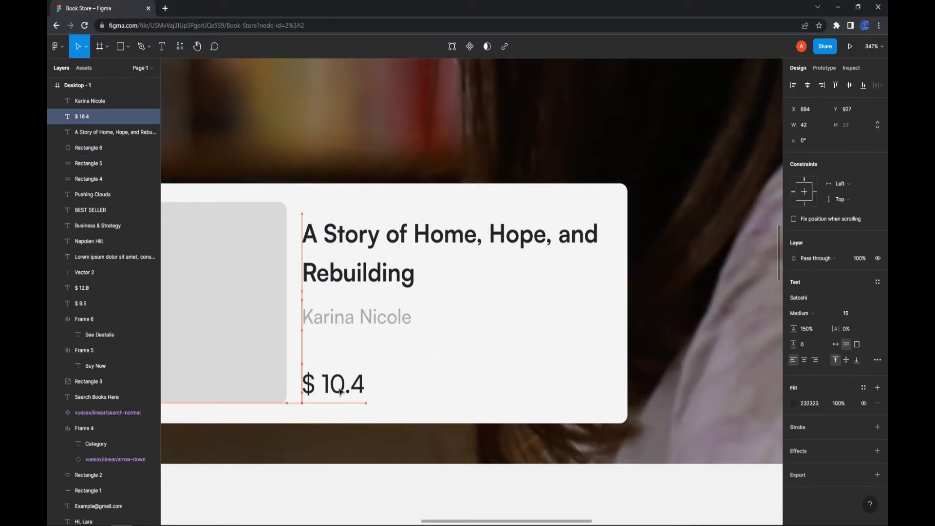
Paste the star icon onto the book card.
scroll(352, 394, "up", 2)
left_click(473, 380)
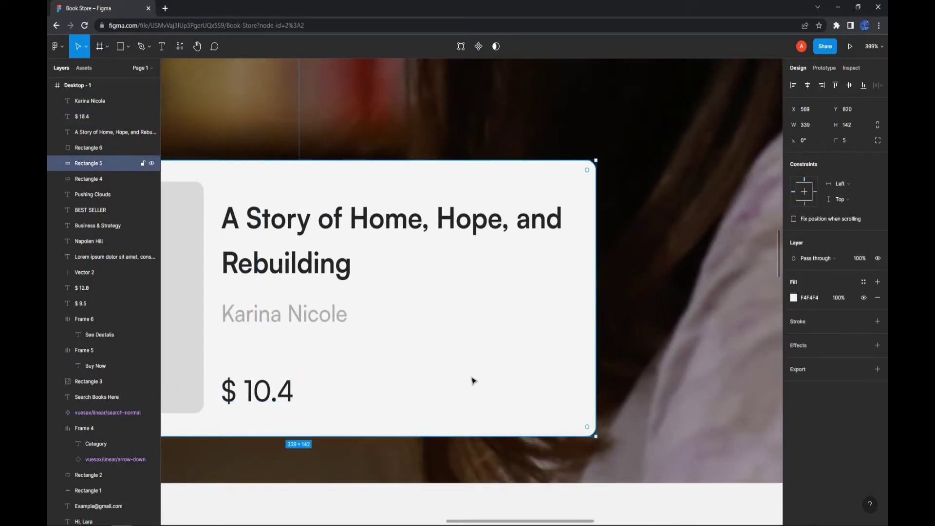
key("ctrl+v")
Place the star beside the price and duplicate it into a row of five stars.
mouse_move(469, 288)
left_mouse_down()
mouse_move(443, 383)
mouse_move(475, 391)
left_mouse_up()
key("ctrl+d")
key("ctrl+d")
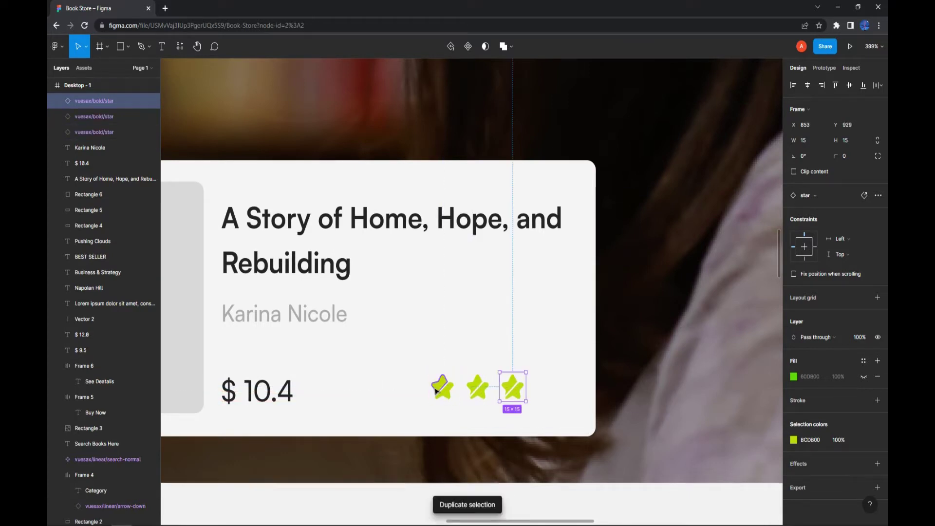
key("ctrl+d")
key("ctrl+d")
left_click(545, 397, "shift")
left_click(512, 390, "shift")
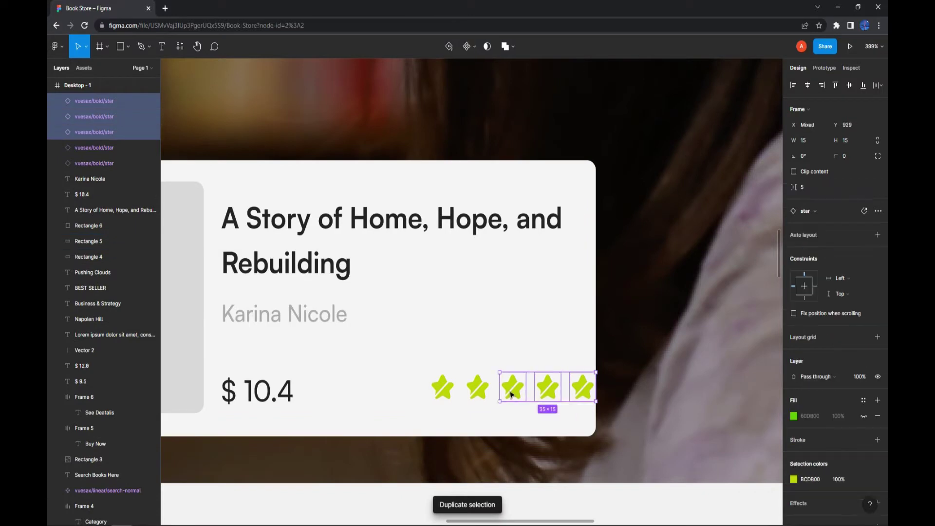
left_click(478, 389, "shift")
left_click(442, 390, "shift")
left_click_drag(527, 397, 491, 398)
Shift the five-star row right so its margin matches the card's edge.
left_click(549, 229)
left_click(546, 386)
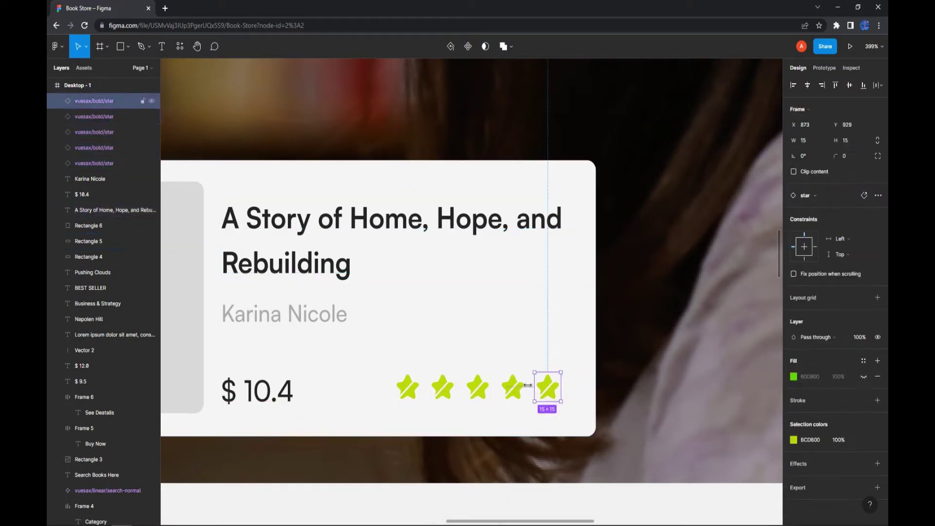
left_click(511, 387, "shift")
left_click(477, 387, "shift")
left_click(442, 387, "shift")
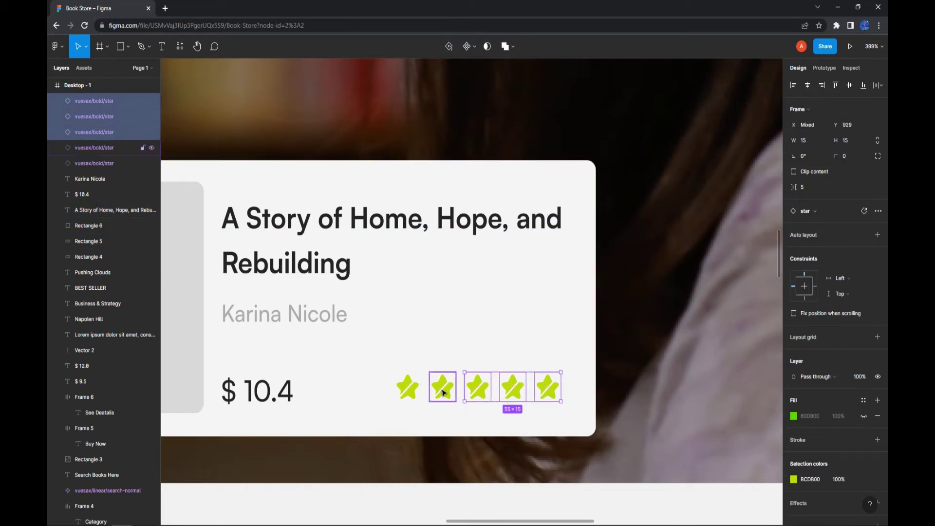
left_click(408, 388, "shift")
left_click_drag(409, 388, 416, 388)
key("Right")
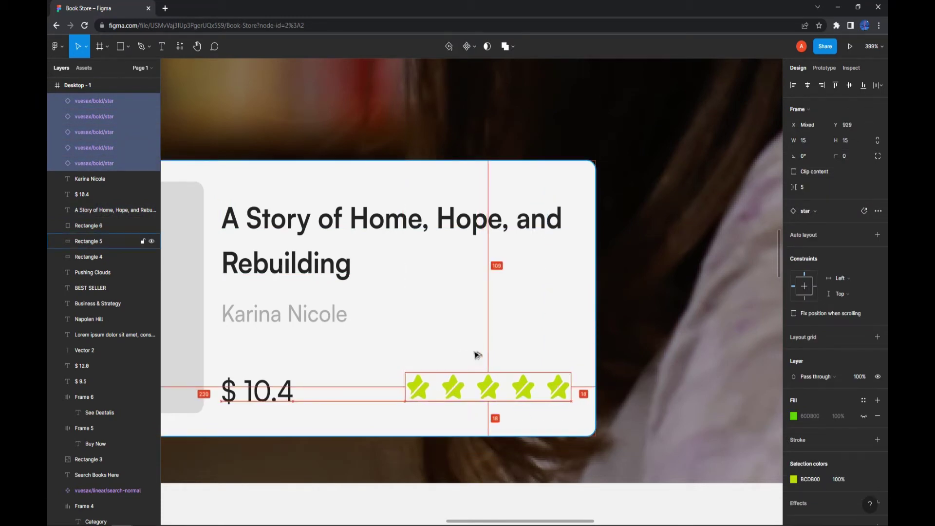
key("Right")
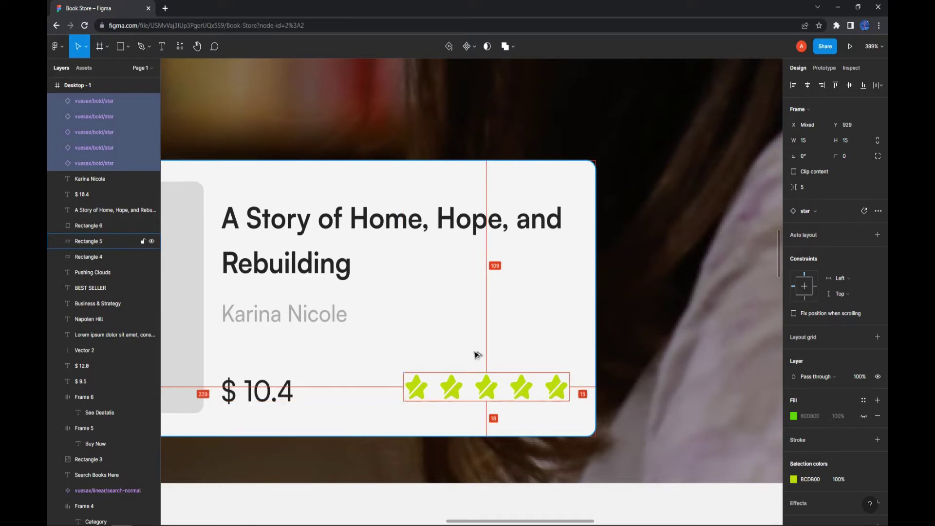
scroll(680, 367, "down", 5)
left_click(680, 367)
Group the book card's layers and duplicate it into three cards.
left_click(394, 379)
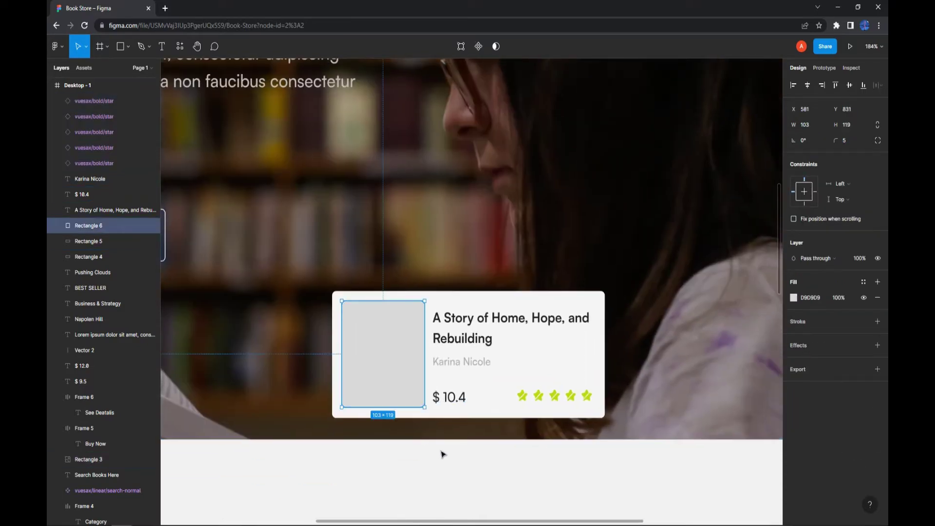
scroll(442, 454, "down", 5)
scroll(463, 453, "down", 3)
scroll(464, 431, "down", 3)
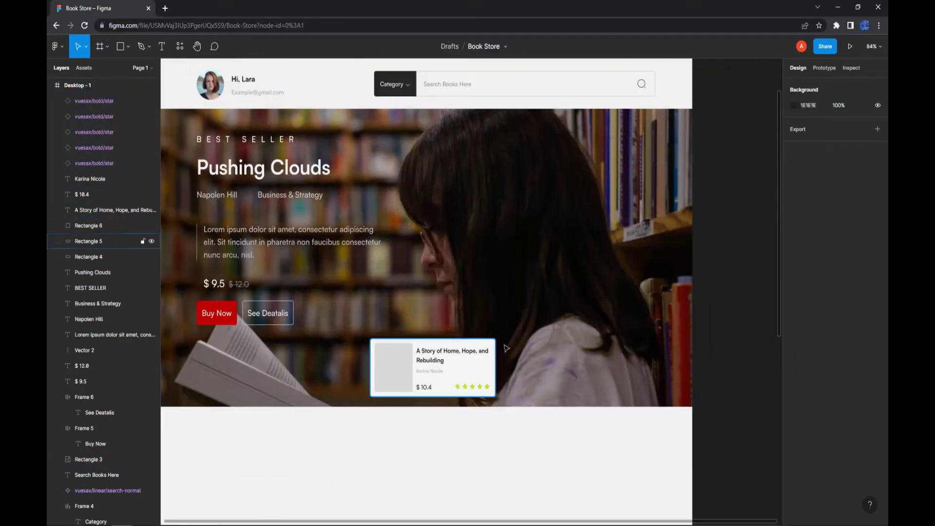
mouse_move(510, 327)
left_mouse_down()
mouse_move(418, 394)
mouse_move(565, 379)
left_mouse_up()
key("ctrl+g")
key("ctrl+d")
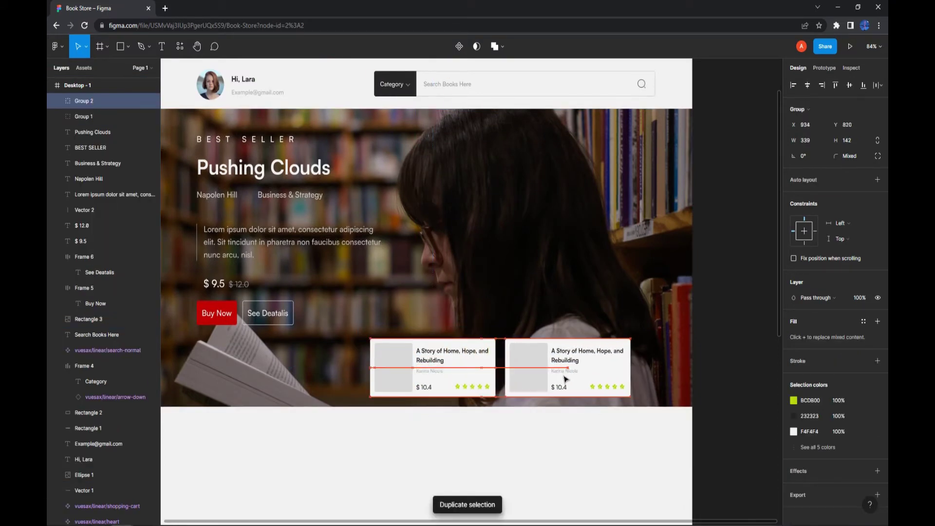
key("ctrl+d")
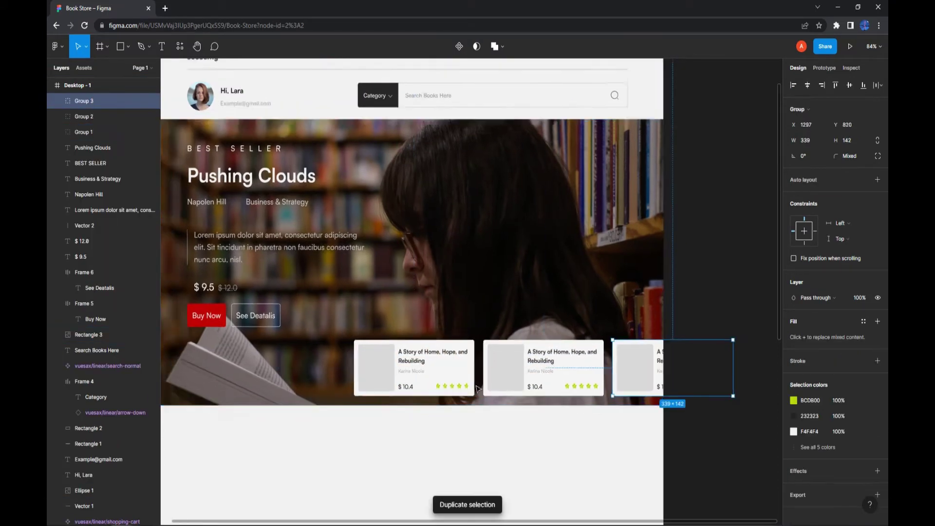
Add two more card copies, placing one at the row's left end to make five cards.
scroll(477, 387, "down", 3)
left_click(460, 397)
key("ctrl+d")
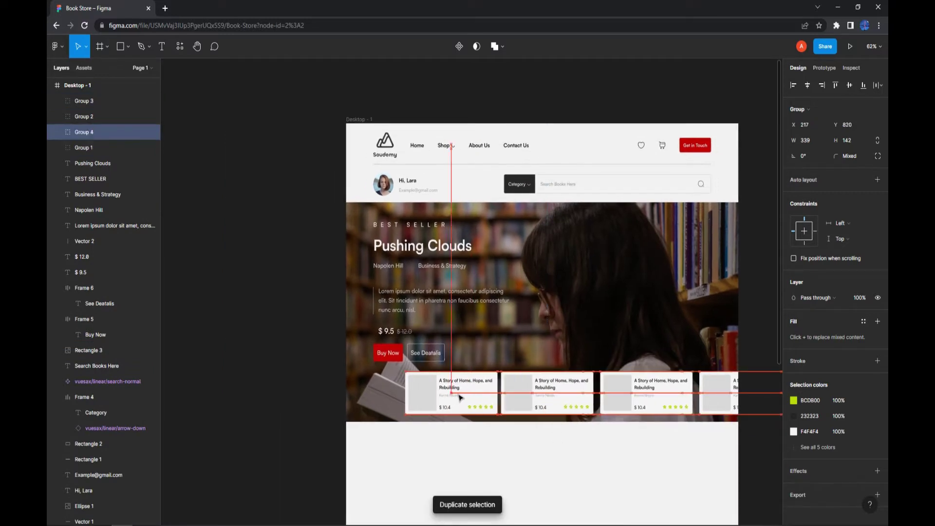
key("ctrl+d")
left_click_drag(458, 396, 361, 397)
left_click(522, 477)
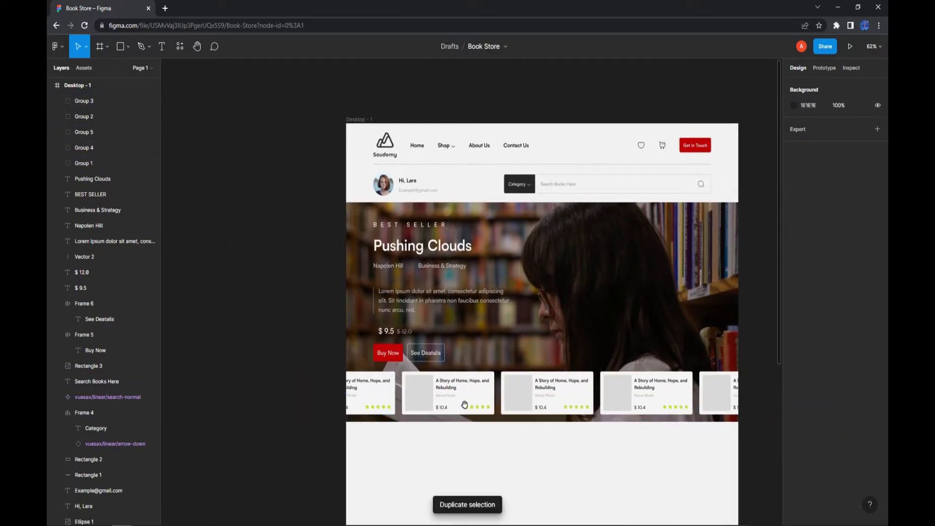
scroll(442, 419, "up", 5)
scroll(442, 420, "down", 1)
Enlarge the middle card slightly so it stands out from the row.
left_click(442, 404)
scroll(441, 422, "up", 4)
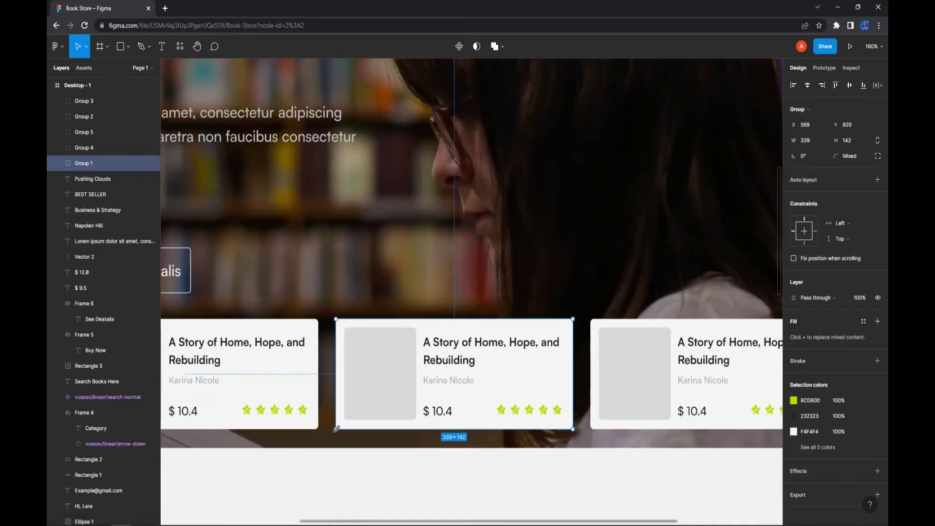
left_click_drag(489, 357, 494, 353)
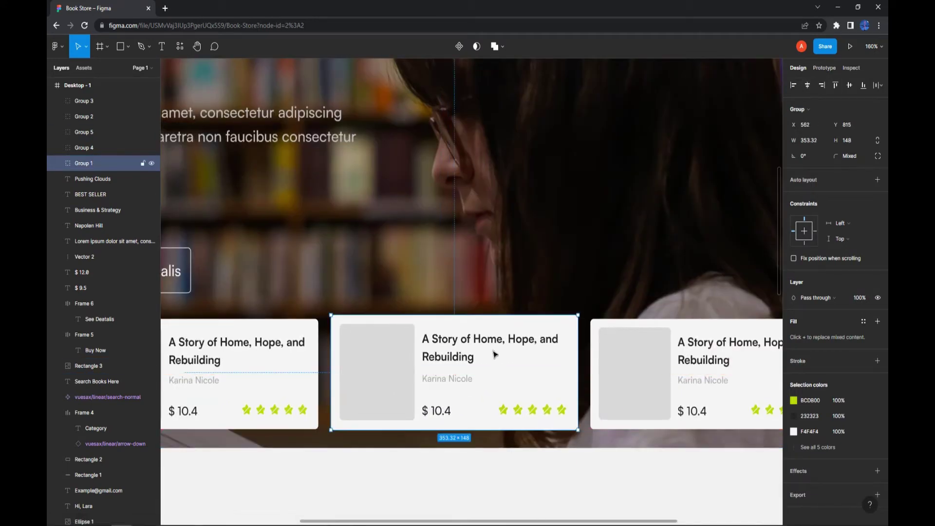
double_click(392, 371)
left_click(484, 482)
scroll(518, 476, "down", 3)
scroll(540, 411, "down", 3)
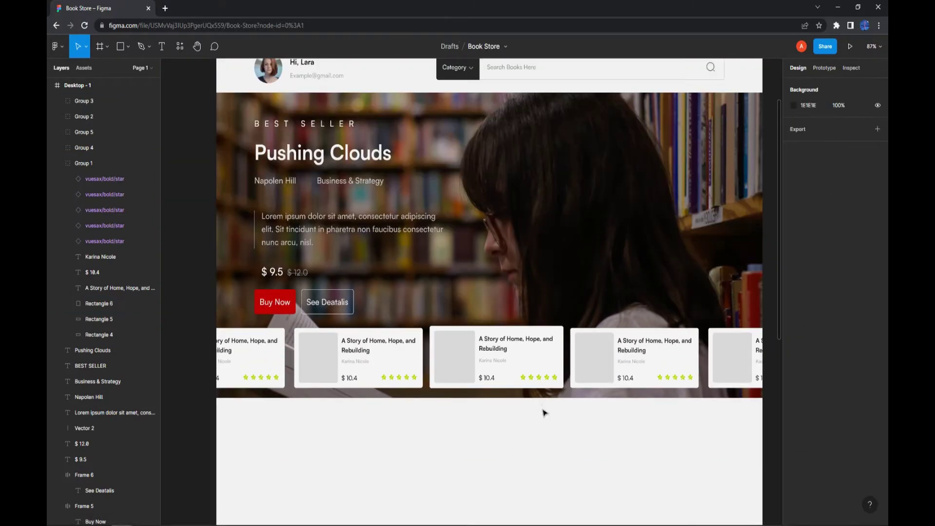
scroll(511, 440, "down", 2)
scroll(511, 441, "down", 1)
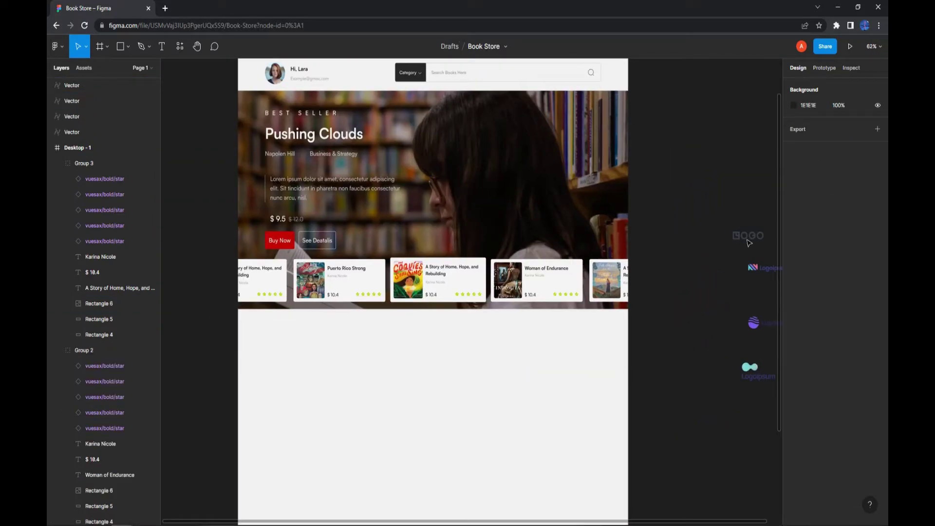
Move the LOGO mark into Desktop - 1 below the book cards at X 150, Y 1145.
left_click_drag(748, 242, 295, 367)
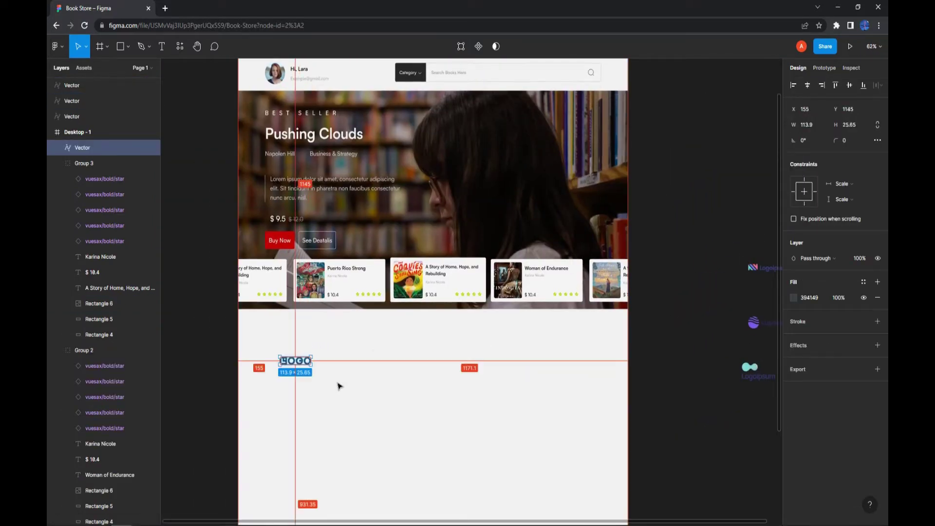
key("Left")
key("Left")
key("Left")
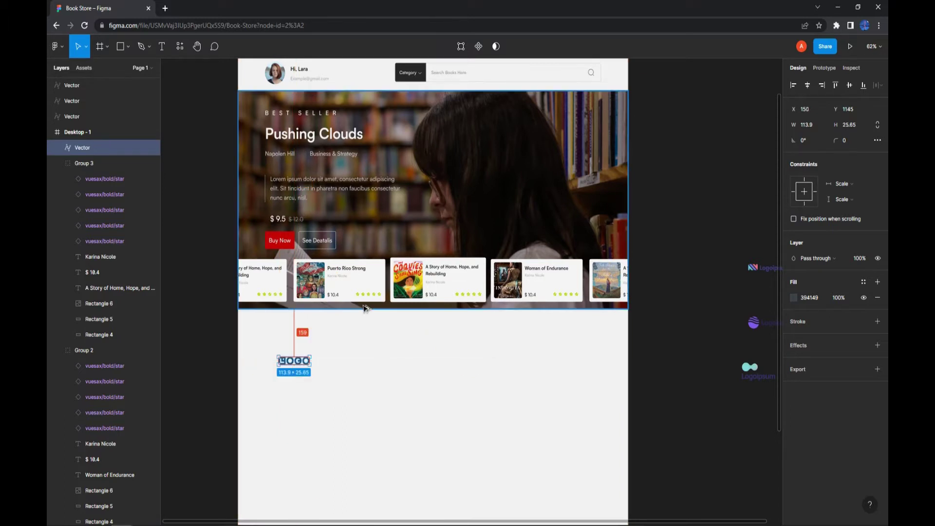
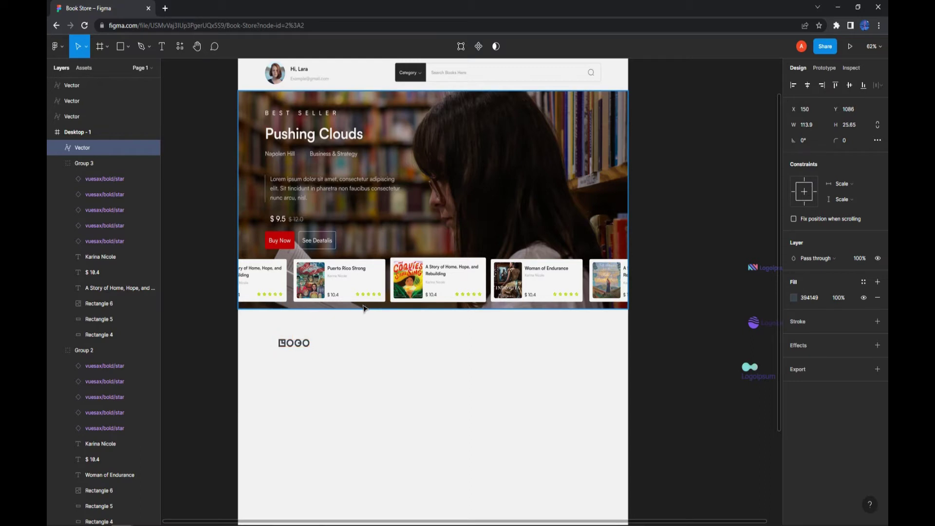
Place the three Logoipsum logos beside LOGO and align them in one row.
scroll(362, 307, "down", 3)
left_click_drag(627, 291, 335, 351)
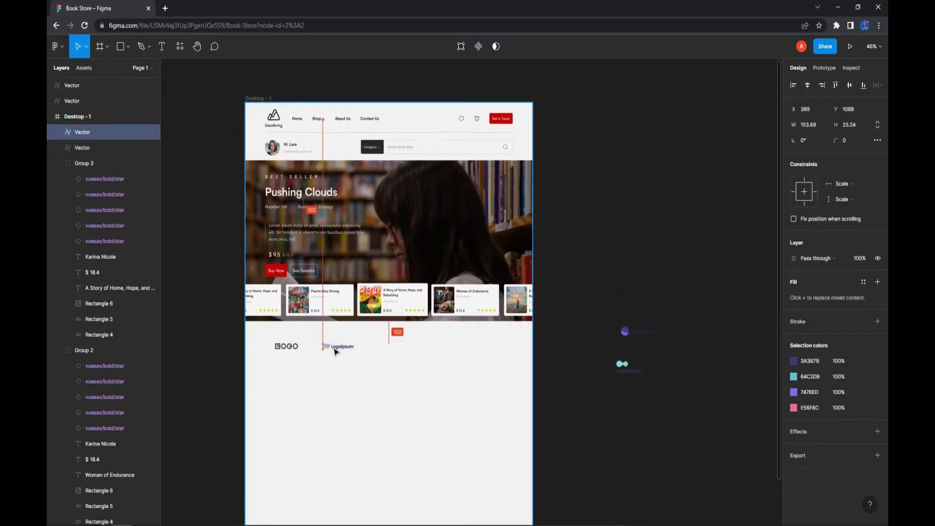
left_click_drag(624, 331, 378, 351)
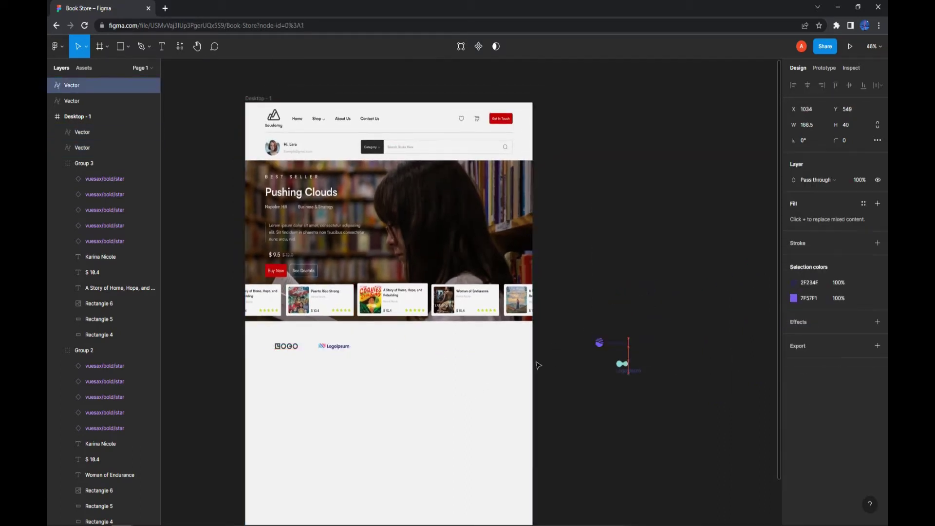
left_click_drag(621, 367, 491, 352)
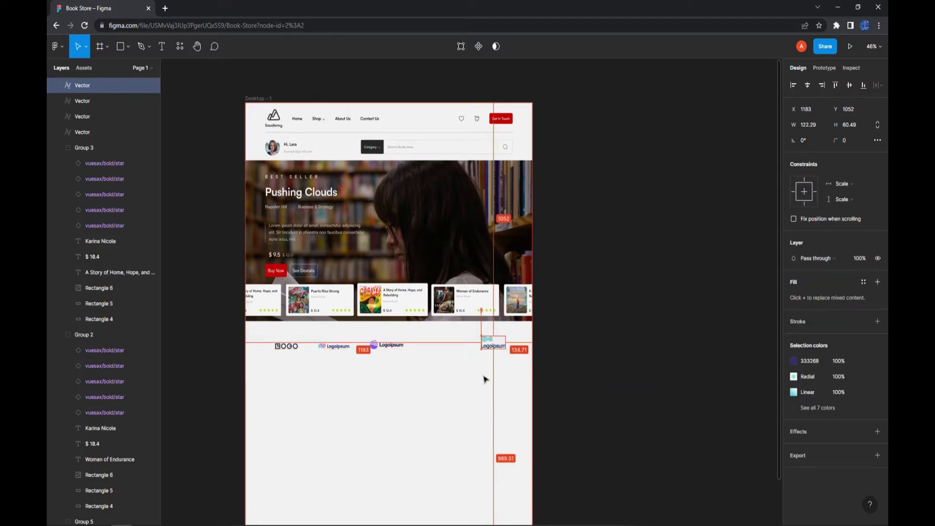
key("shift+Left")
key("Left")
key("Left")
key("Left")
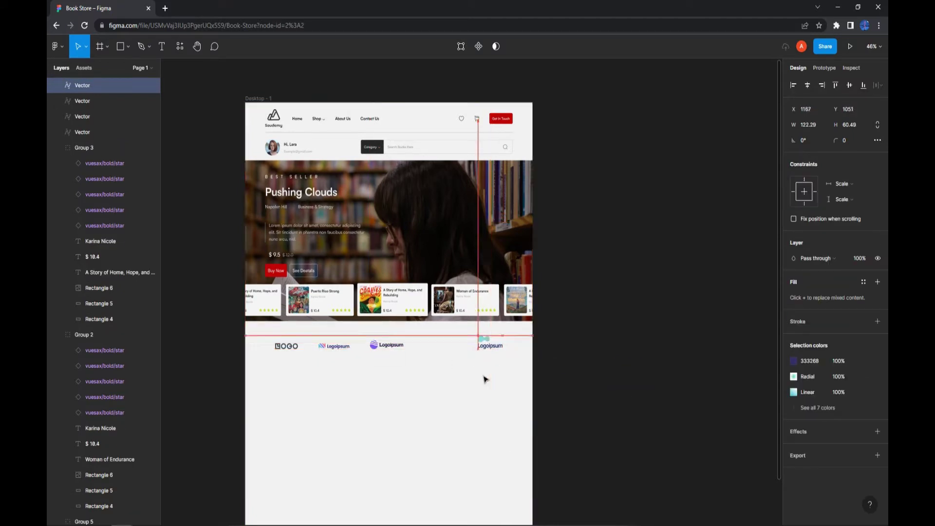
scroll(548, 351, "up", 3)
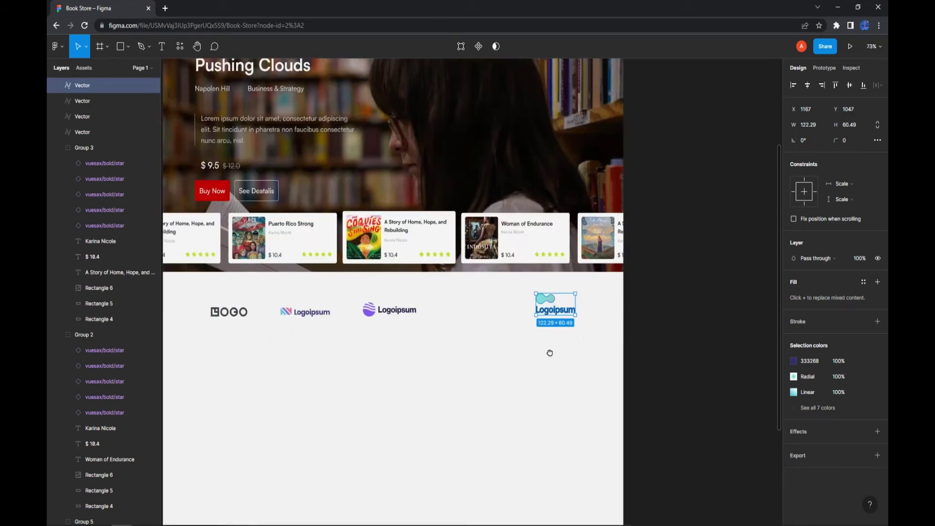
left_click_drag(560, 305, 560, 310)
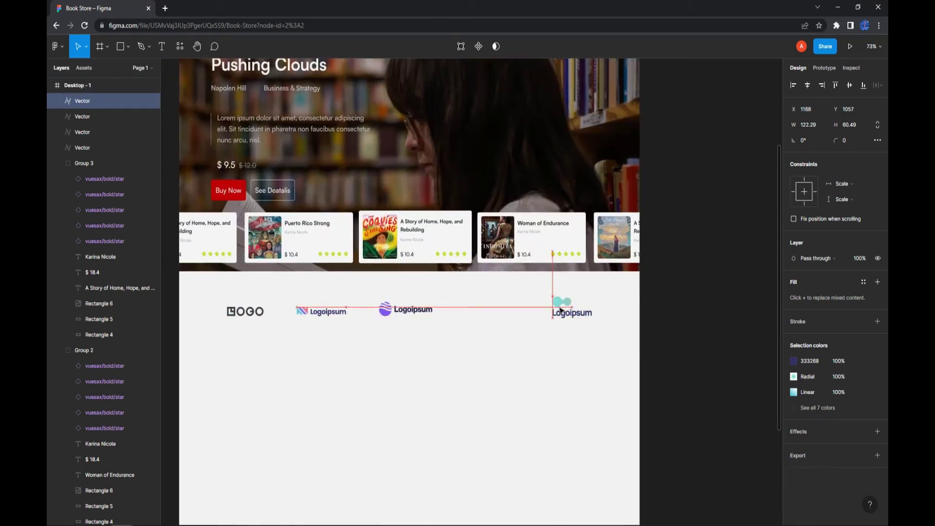
left_click_drag(559, 309, 561, 308)
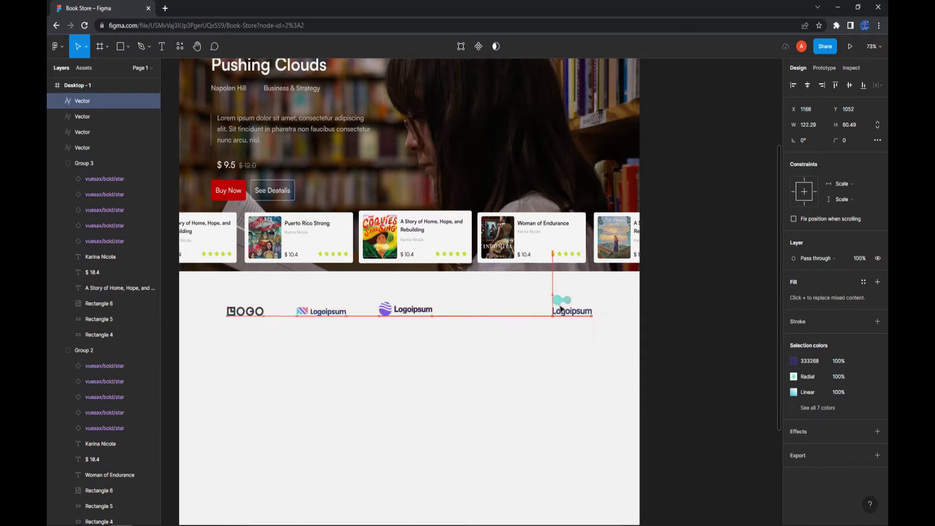
key("Left")
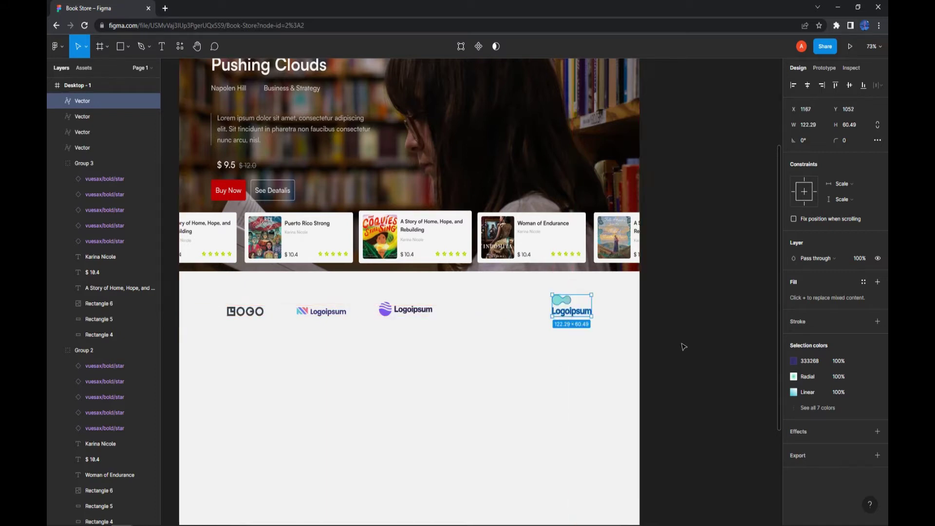
Wrap all four logos in an auto-layout row with Luminosity blend mode to grey them.
left_click_drag(592, 377, 258, 295)
key("shift+a")
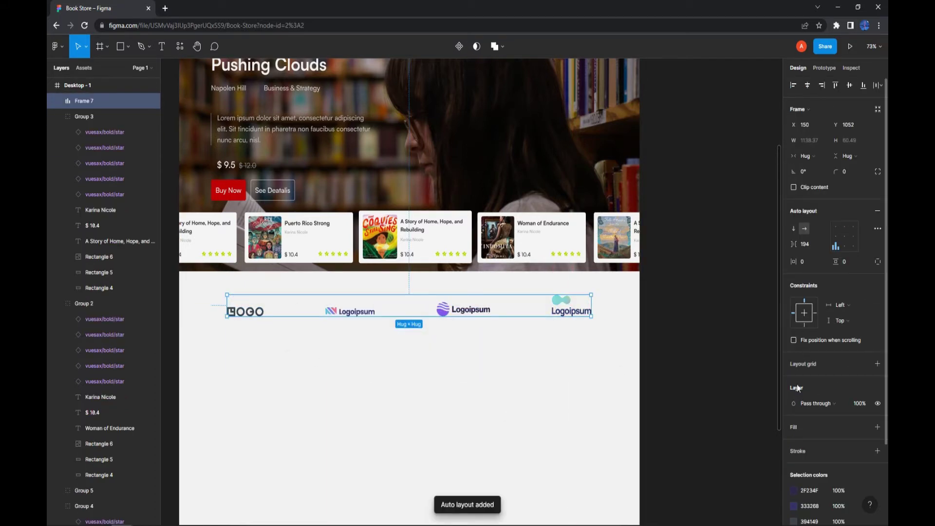
left_click(815, 403)
left_click(811, 509)
left_click(429, 441)
scroll(429, 441, "down", 3, "ctrl")
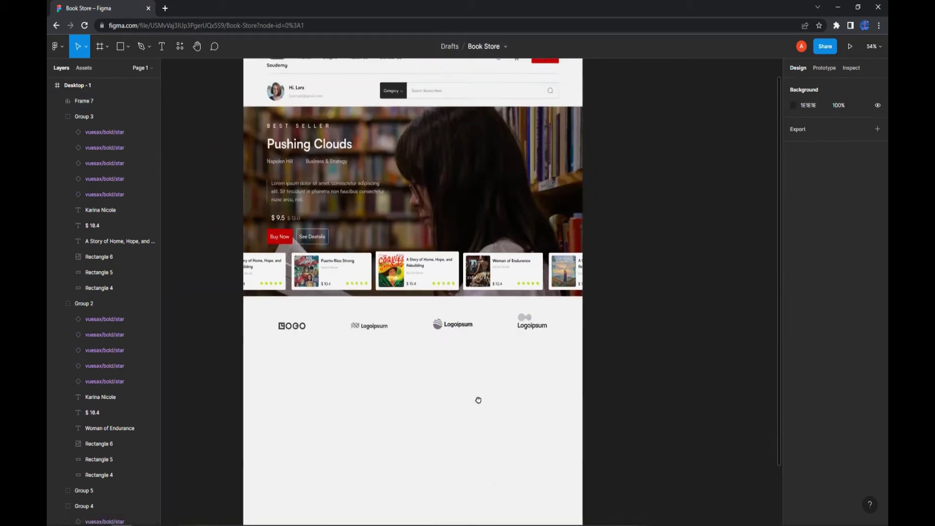
scroll(478, 399, "down", 1)
scroll(461, 397, "down", 4)
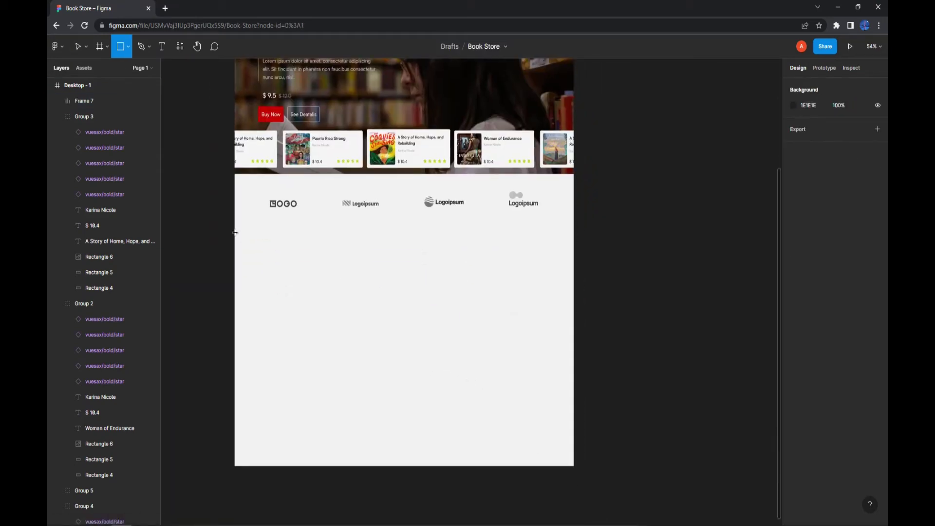
Draw a 1440×812 section rectangle below the logos and fill it E9E9E9.
left_click_drag(234, 233, 574, 299)
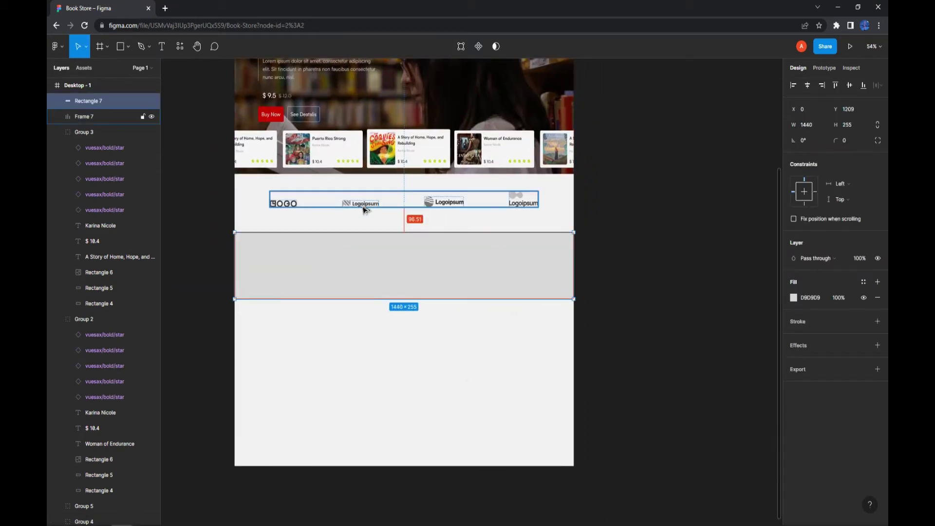
left_click_drag(366, 266, 367, 267)
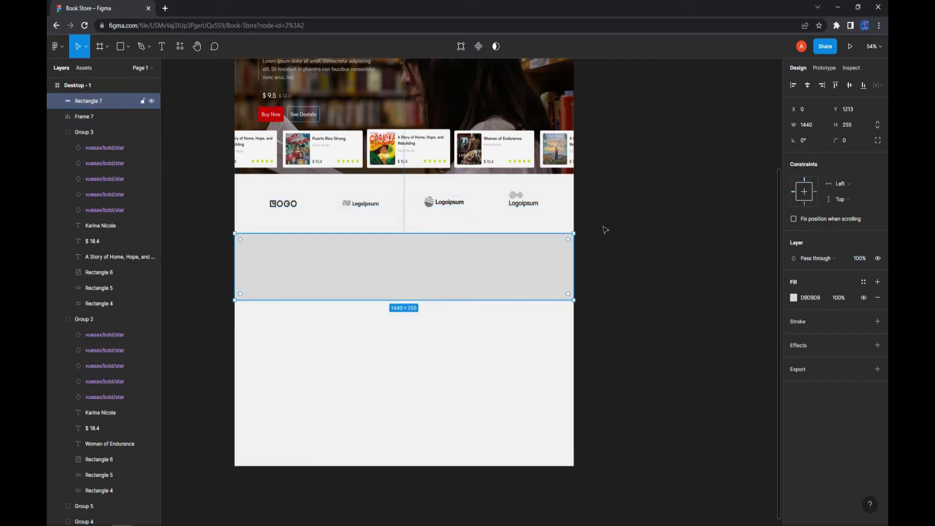
type("812")
key("Return")
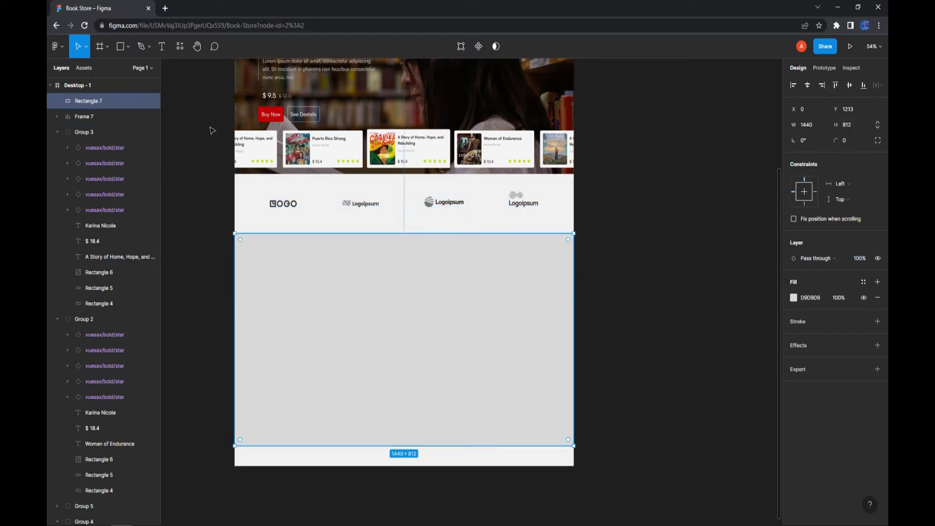
key("Escape")
scroll(446, 343, "down", 3)
scroll(446, 344, "up", 3)
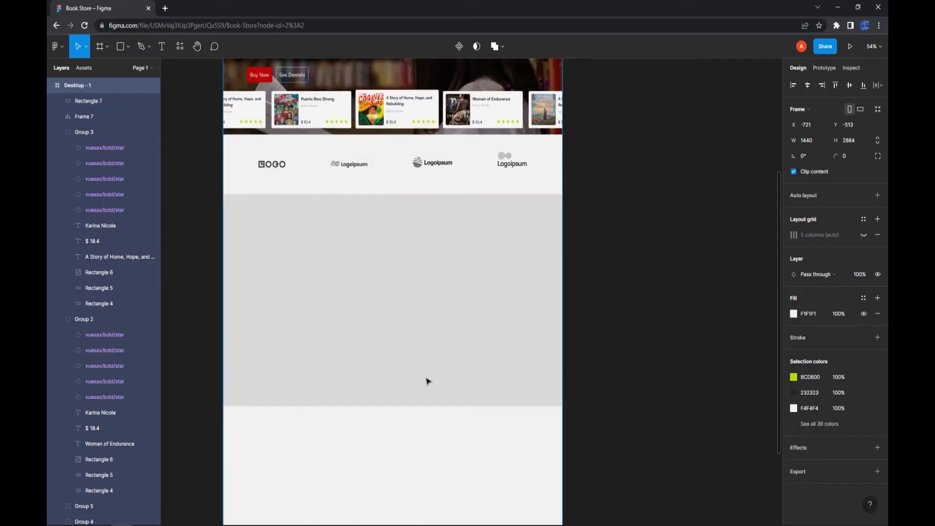
left_click(426, 377)
left_click(793, 298)
left_click_drag(678, 298, 668, 295)
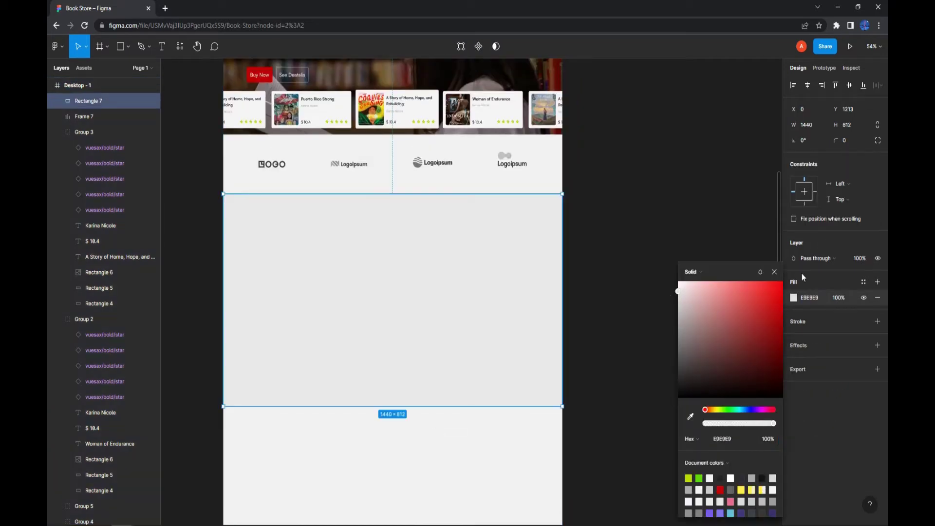
left_click(367, 207)
Add a horizontally centred bold 'Recomended For You' heading at size 30 near the section top.
scroll(367, 206, "up", 3)
key("t")
left_click(383, 219)
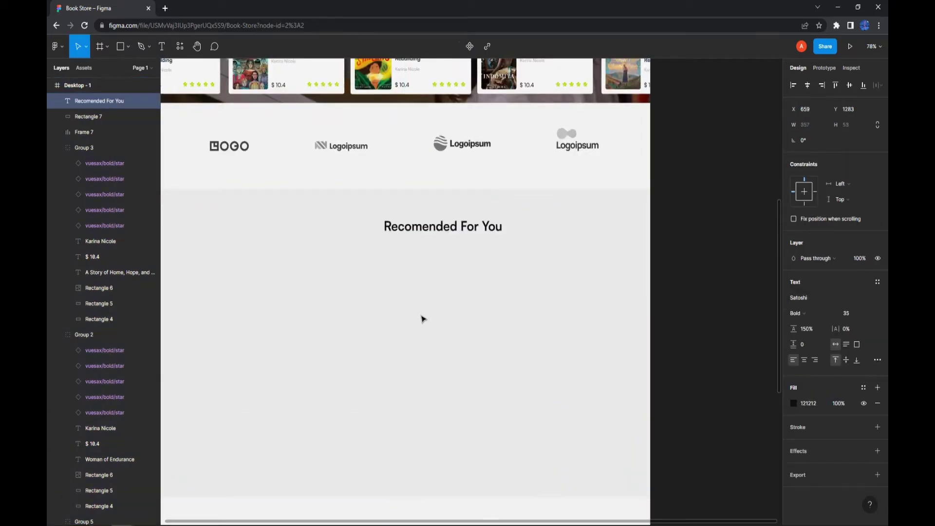
key("Escape")
key("alt+h")
scroll(445, 267, "down", 3)
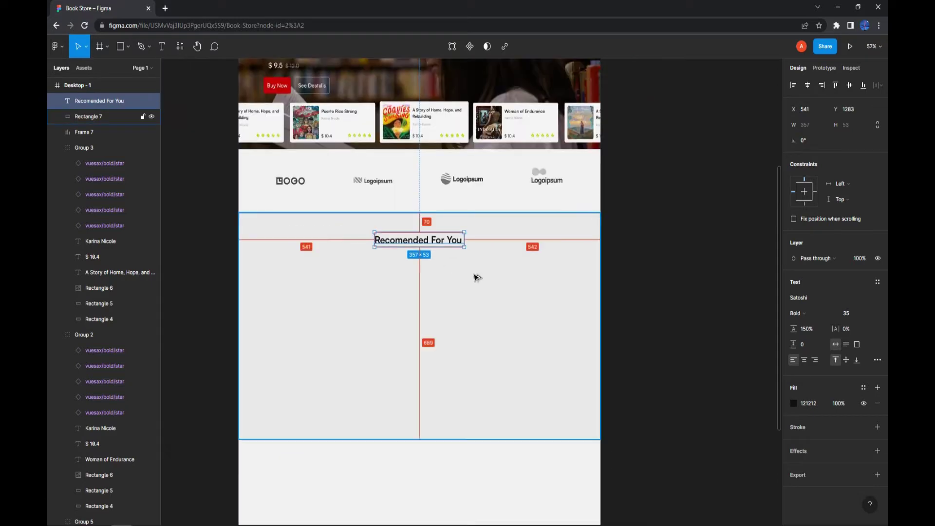
key("Up")
key("Up")
key("Up")
key("Up")
key("Up")
key("Up")
key("Up")
key("Up")
key("Up")
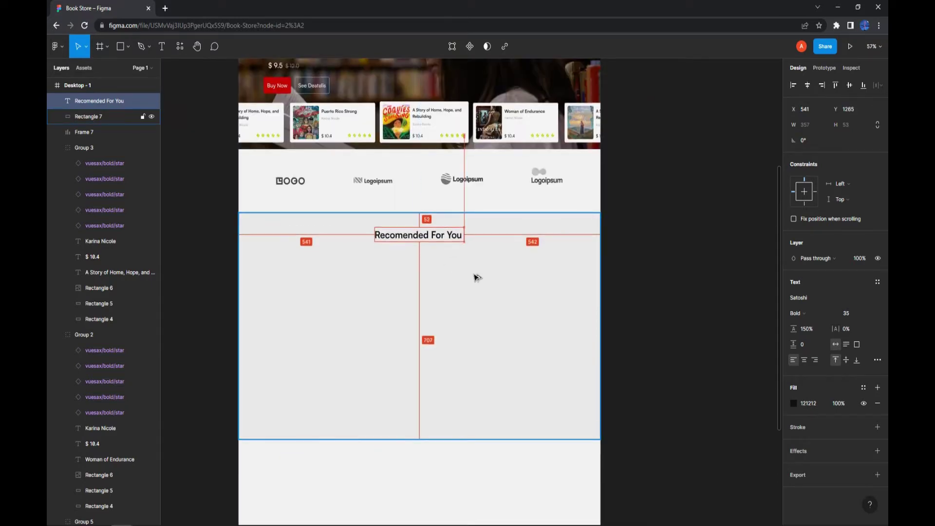
key("Up")
key("Up")
key("Up")
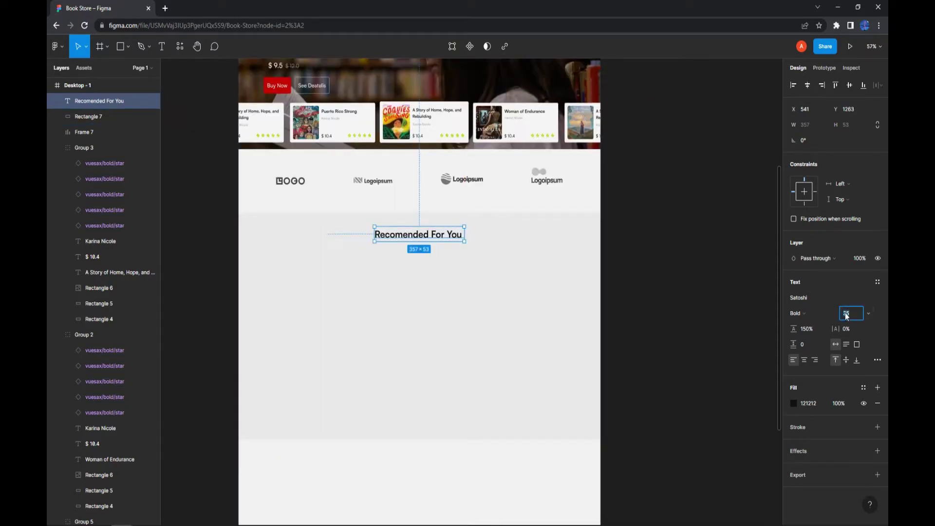
type("30")
key("Return")
scroll(389, 281, "up", 3, "ctrl")
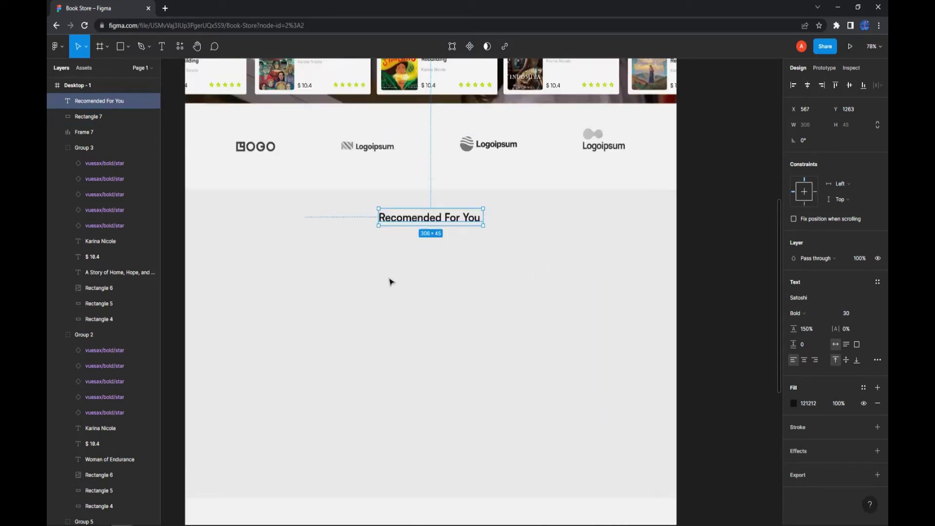
scroll(434, 307, "down", 3, "ctrl")
Paste a lorem ipsum paragraph, narrow it to two lines and centre-align it.
key("Return")
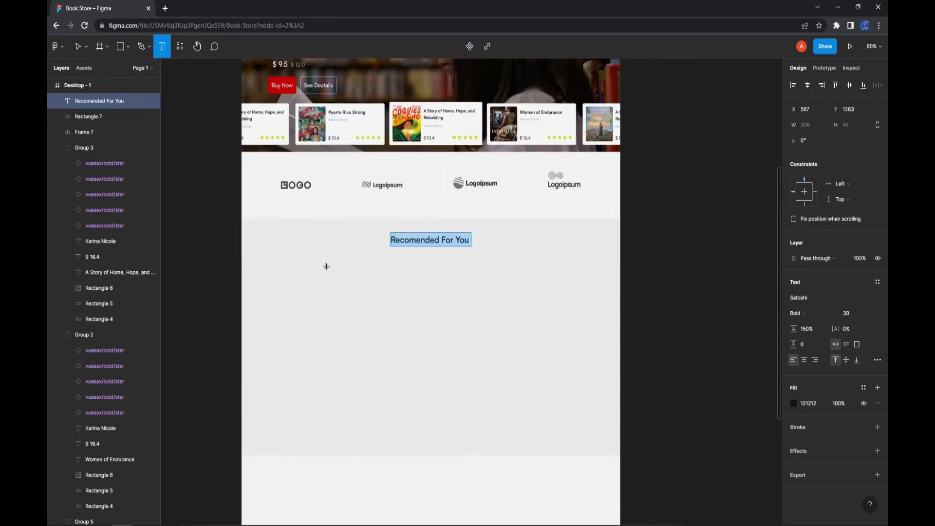
key("Escape")
key("ctrl+v")
scroll(734, 267, "right", 2)
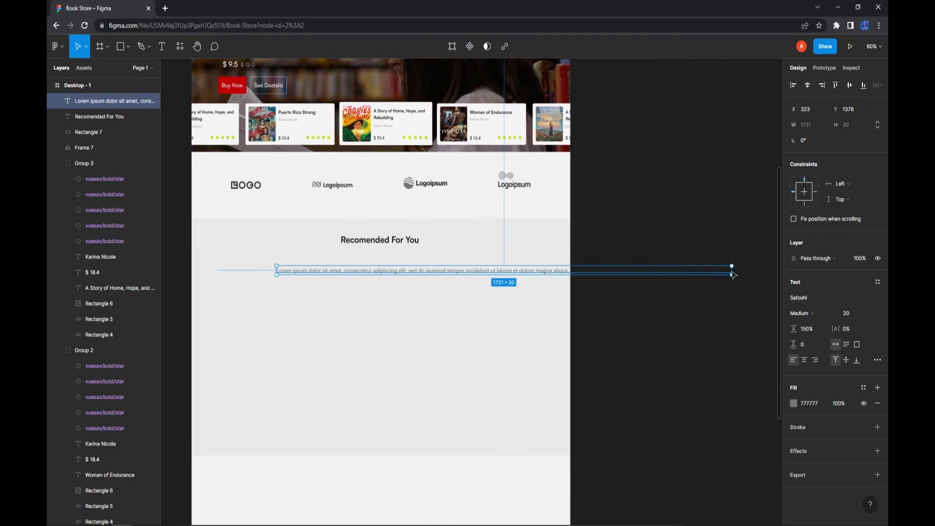
left_click_drag(731, 273, 520, 280)
left_click(803, 360)
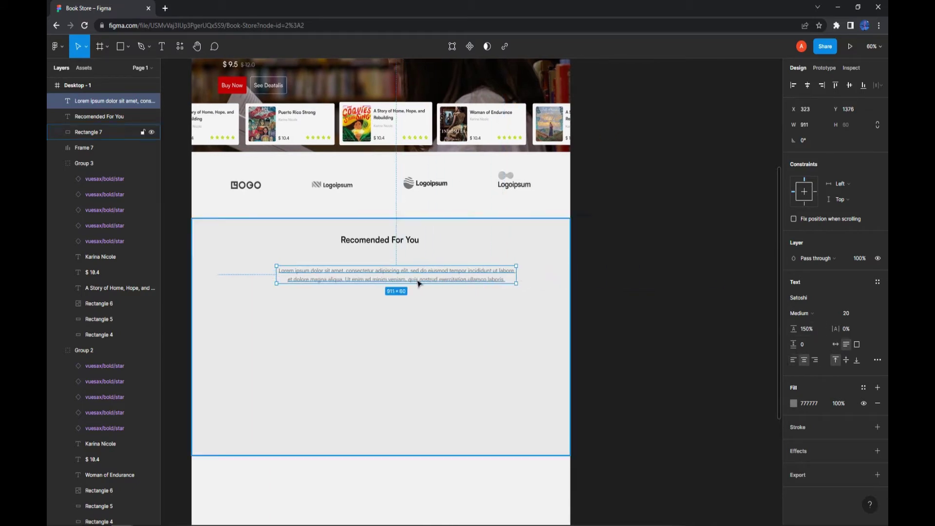
Position the paragraph centred just beneath the heading.
scroll(417, 282, "up", 4)
left_click_drag(505, 281, 472, 269)
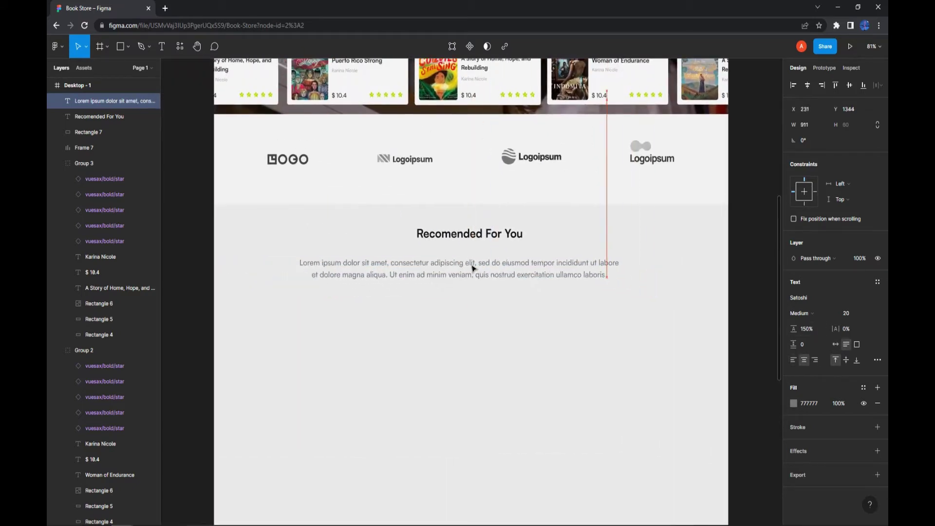
left_click_drag(791, 104, 809, 104)
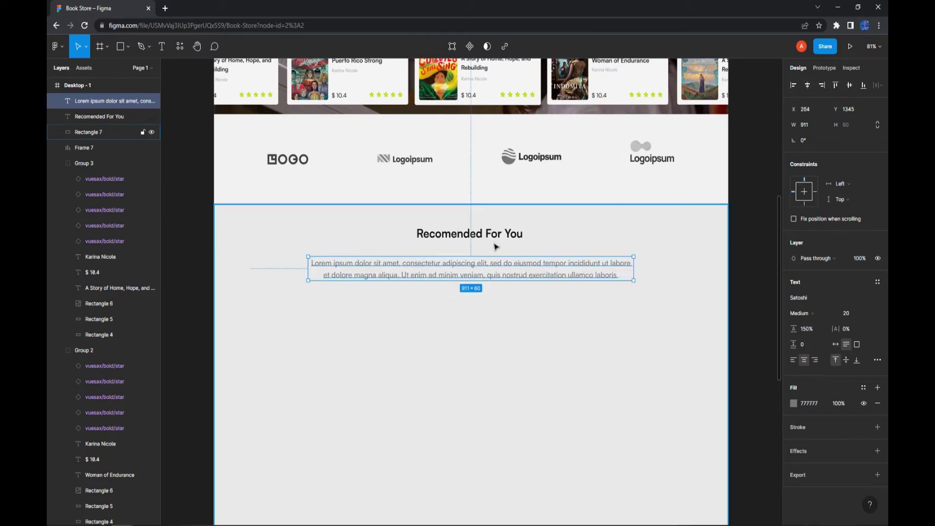
key("shift+Up")
key("Up")
key("Up")
key("Up")
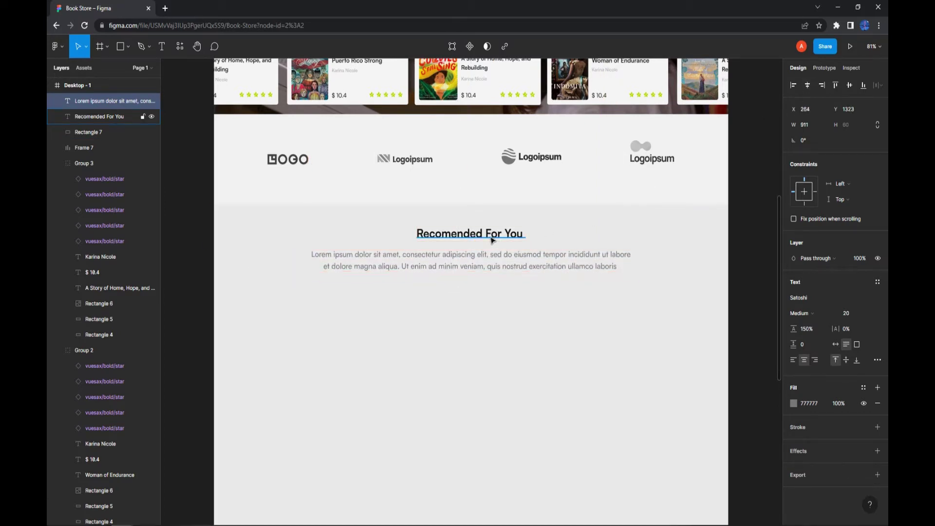
left_click(528, 294)
scroll(525, 293, "down", 3, "ctrl")
left_click_drag(523, 291, 495, 272)
left_click(487, 250)
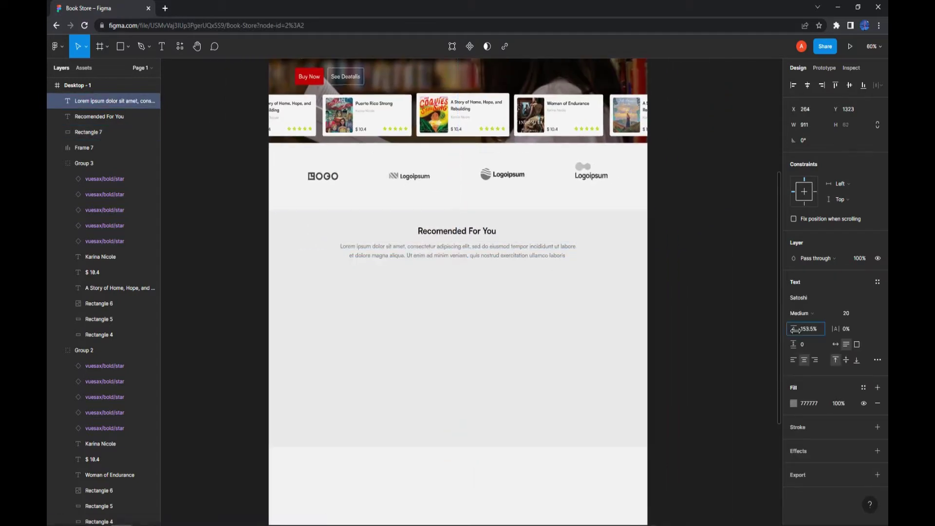
left_click(490, 288)
scroll(501, 263, "up", 3, "ctrl")
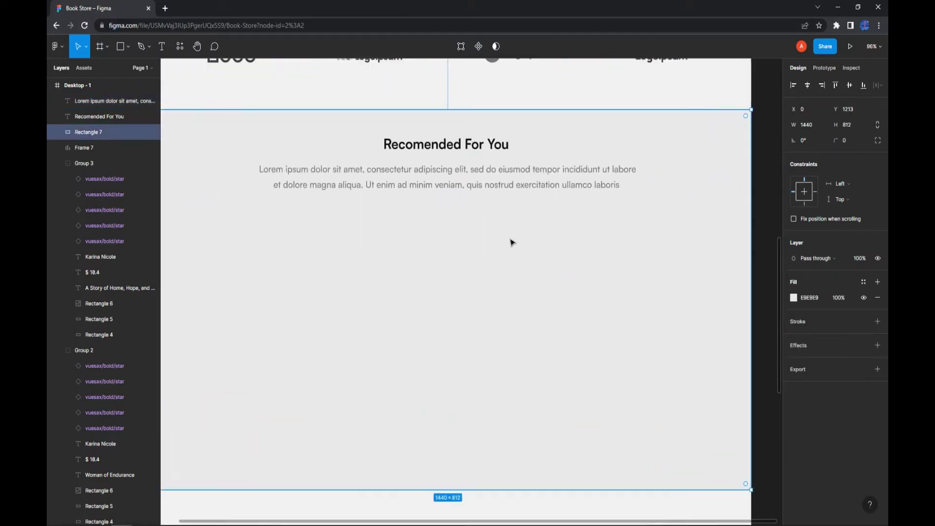
Draw a 271×377 card rectangle with corner radius 10 at the section's left edge.
left_click(122, 45)
left_click(258, 215)
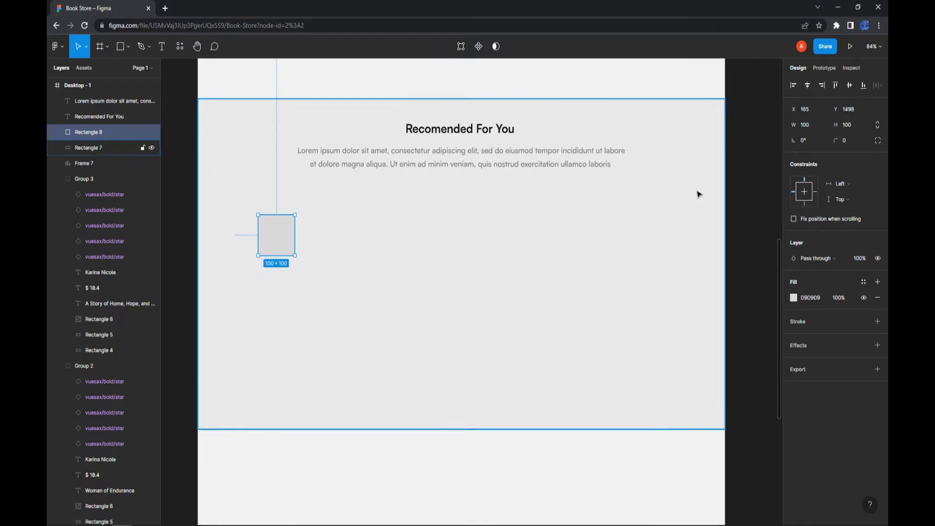
type("1")
left_click(857, 125)
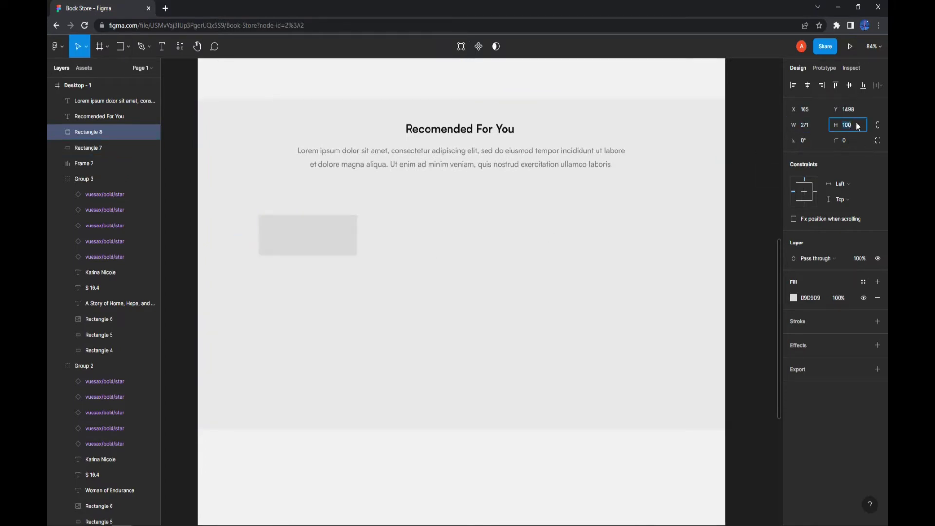
type("377")
key("Return")
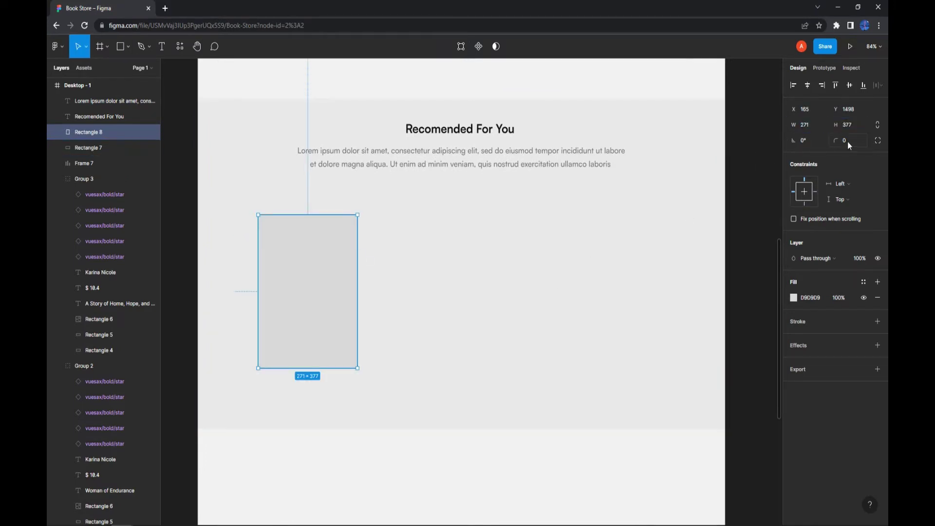
type("10")
key("Return")
mouse_move(295, 295)
left_mouse_down()
mouse_move(273, 284)
mouse_move(280, 287)
left_mouse_up()
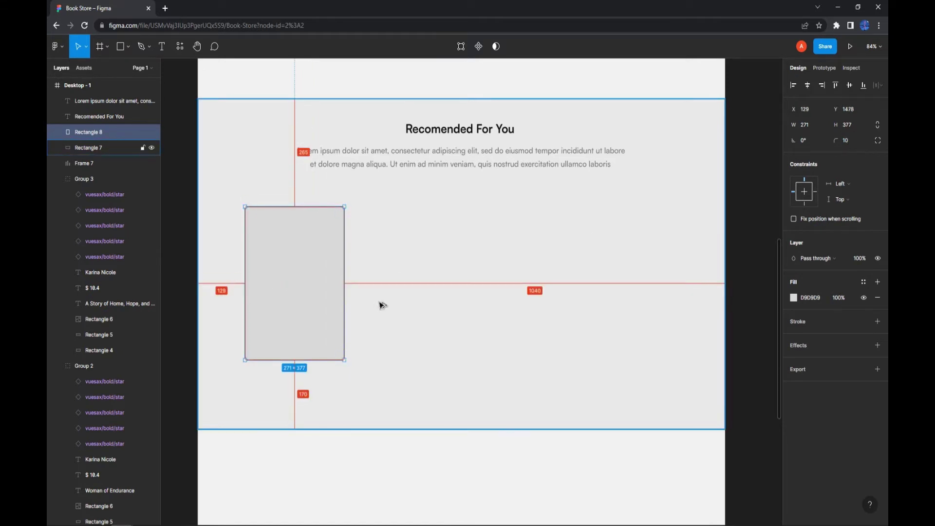
key("Left")
key("Left")
key("Left")
key("Left")
key("Left")
key("Left")
key("Left")
key("Left")
key("Left")
key("Left")
key("Left")
key("Left")
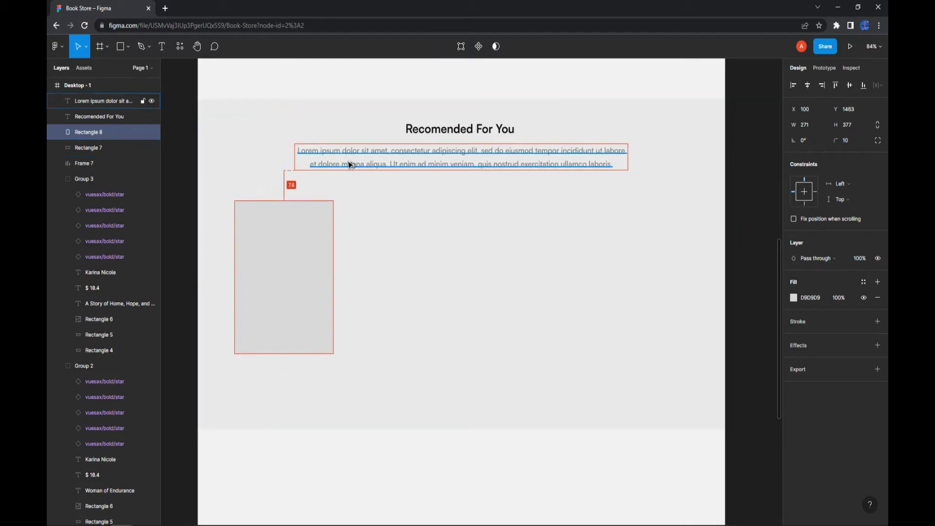
scroll(341, 319, "up", 2)
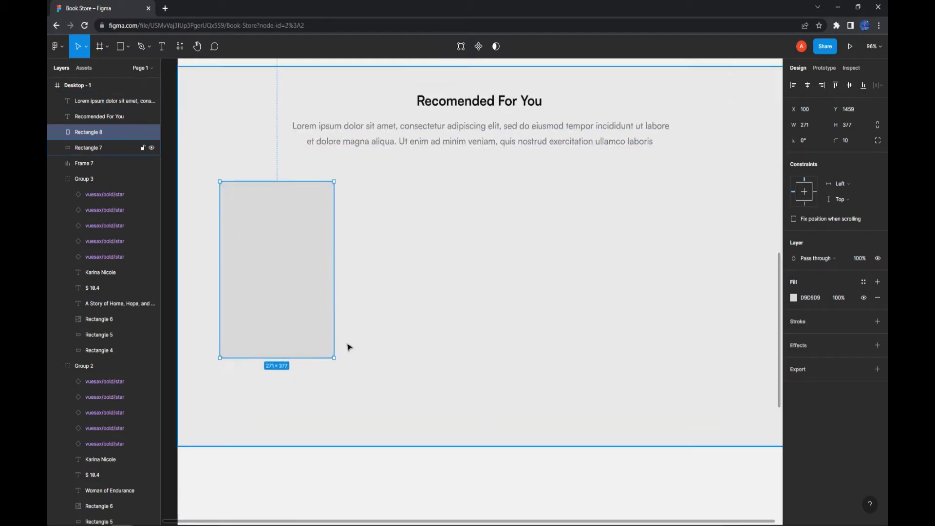
Duplicate the card into four and distribute their horizontal spacing evenly.
key("ctrl+d")
mouse_move(321, 304)
left_mouse_down()
mouse_move(396, 282)
mouse_move(408, 292)
left_mouse_up()
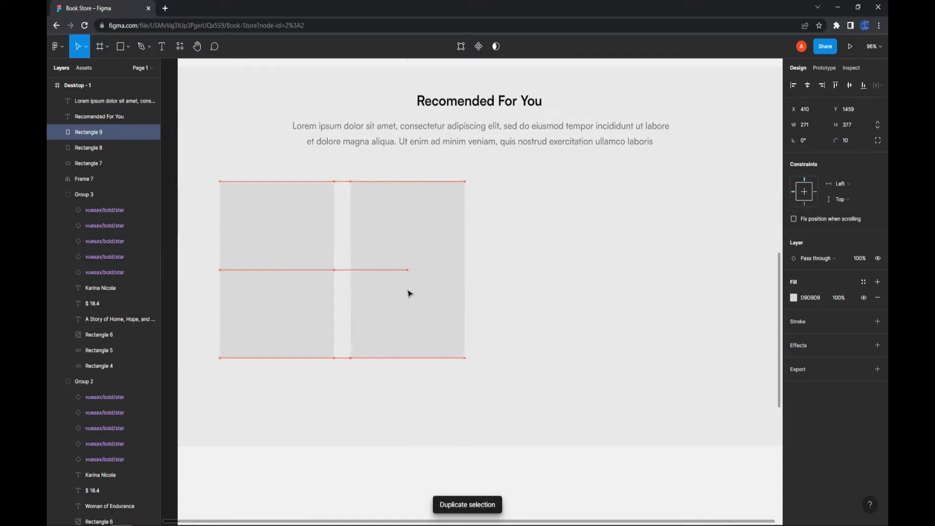
key("ctrl+d")
key("ctrl+d")
scroll(616, 388, "down", 3)
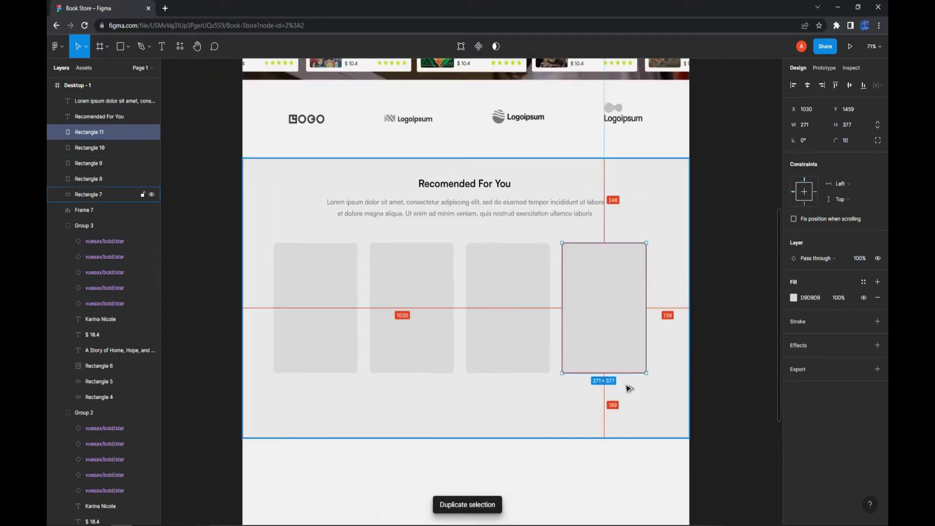
key("shift+Right")
key("shift+Right")
key("shift+Right")
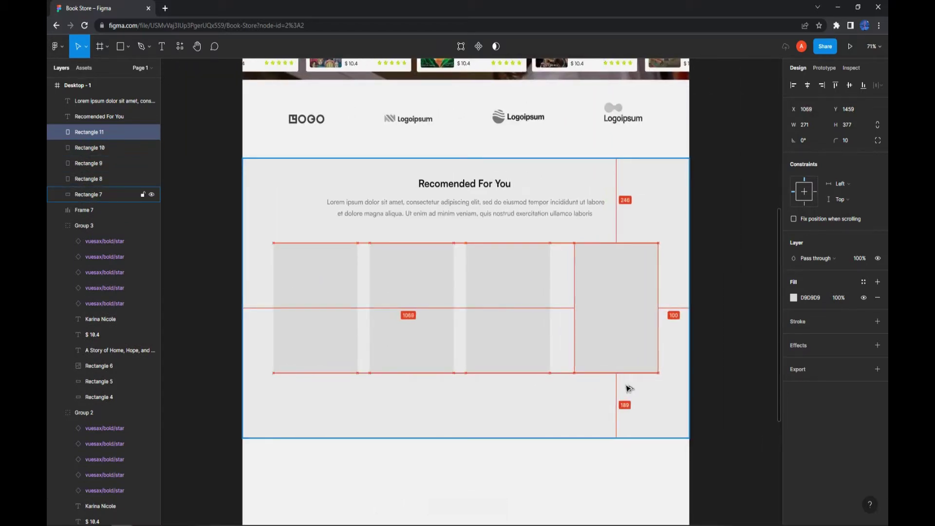
left_click(507, 340, "shift")
left_click(424, 338, "shift")
left_click(316, 331, "shift")
left_click(877, 85)
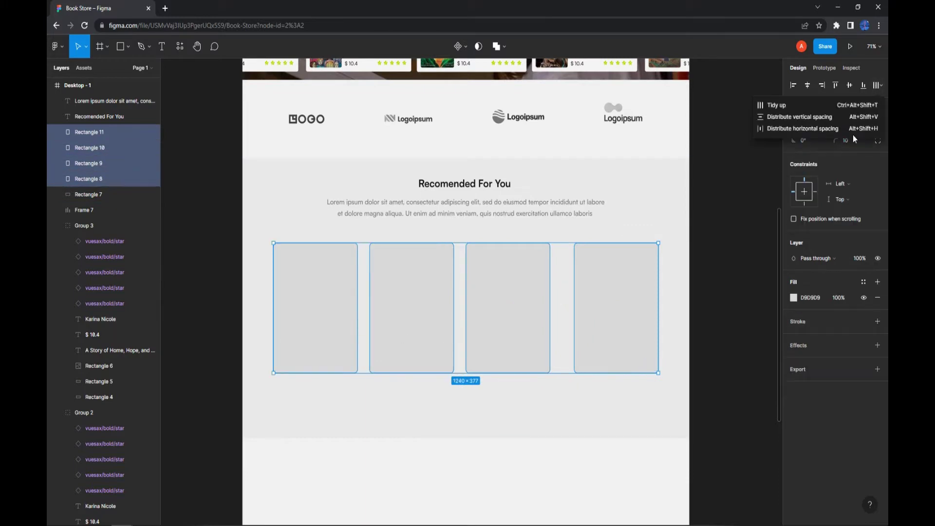
left_click(802, 128)
left_click(735, 273)
Add the title 'Teribble' just above the first card.
left_click(284, 270)
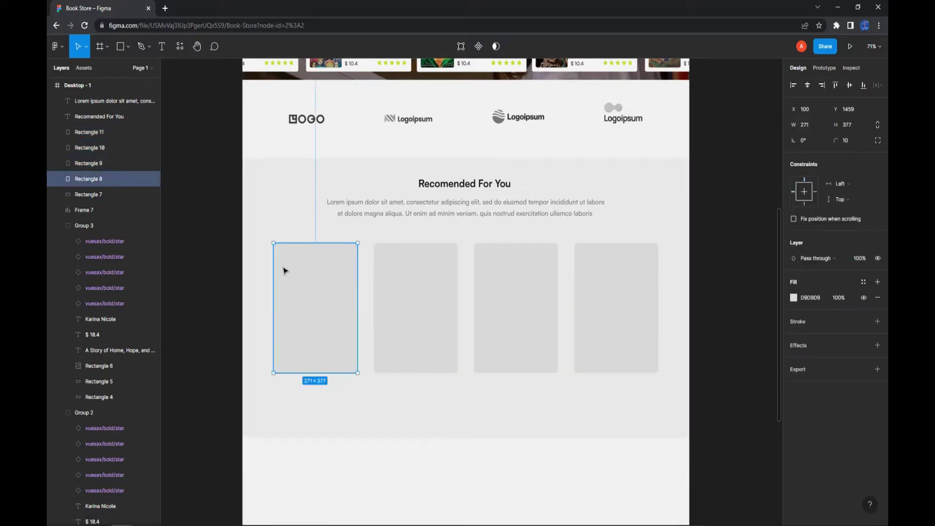
scroll(276, 240, "up", 5)
key("t")
left_click(336, 227)
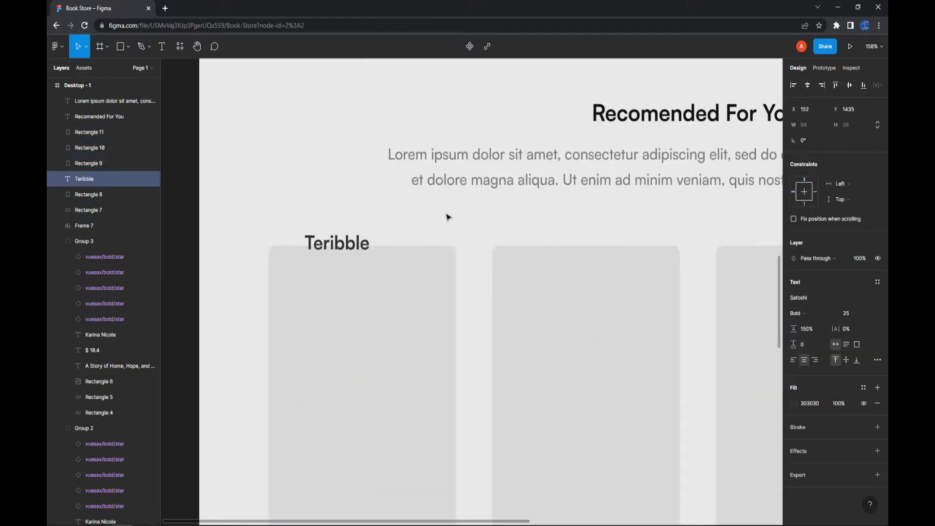
left_click_drag(335, 241, 360, 234)
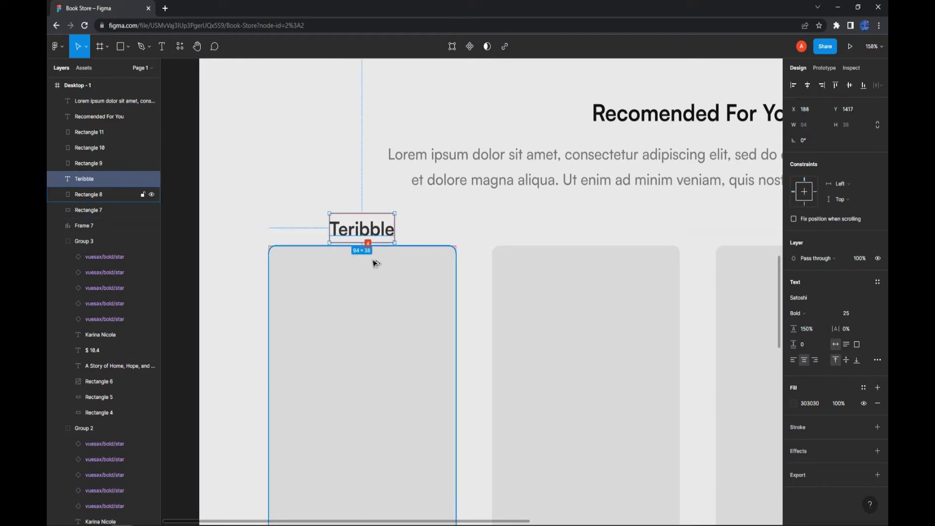
key("Up")
left_click(375, 313)
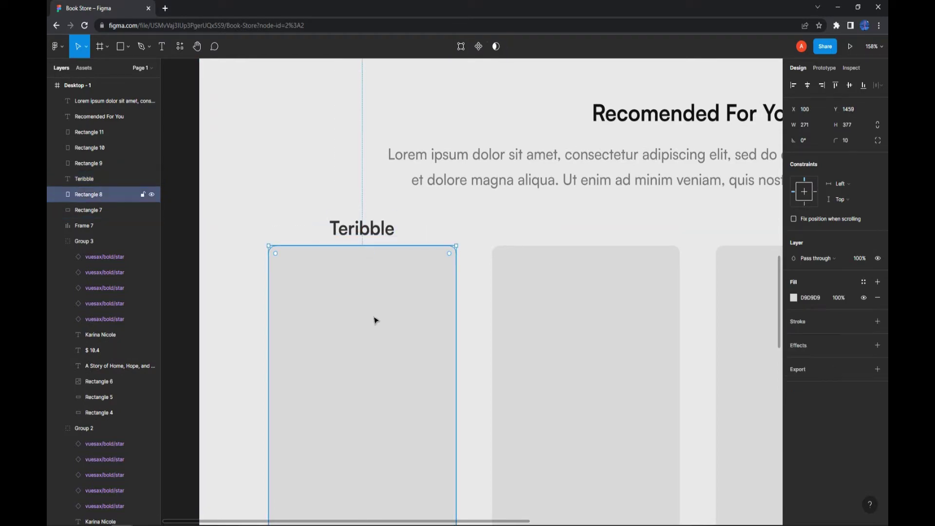
scroll(375, 313, "down", 5)
Fill the first card with the Terrible Madness cover under a downward-darkening linear gradient.
left_click(793, 297)
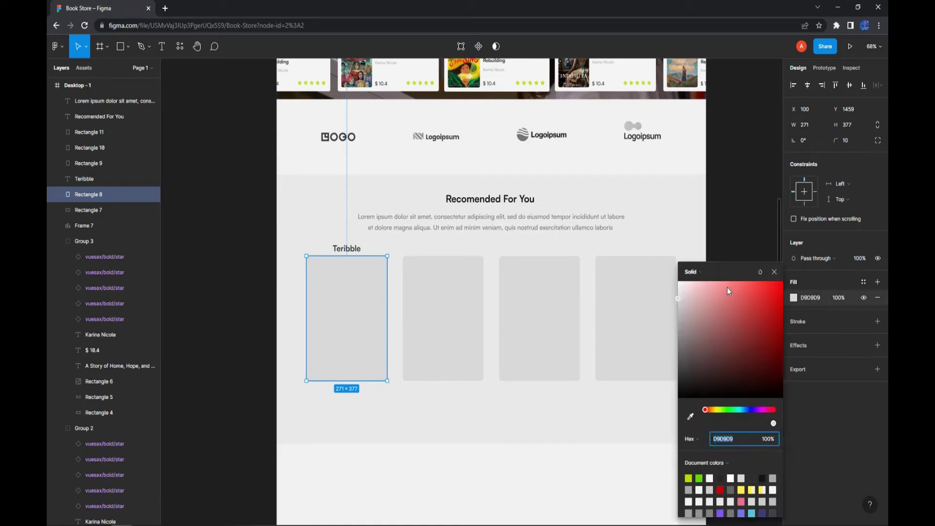
left_click(691, 292)
left_click(701, 329)
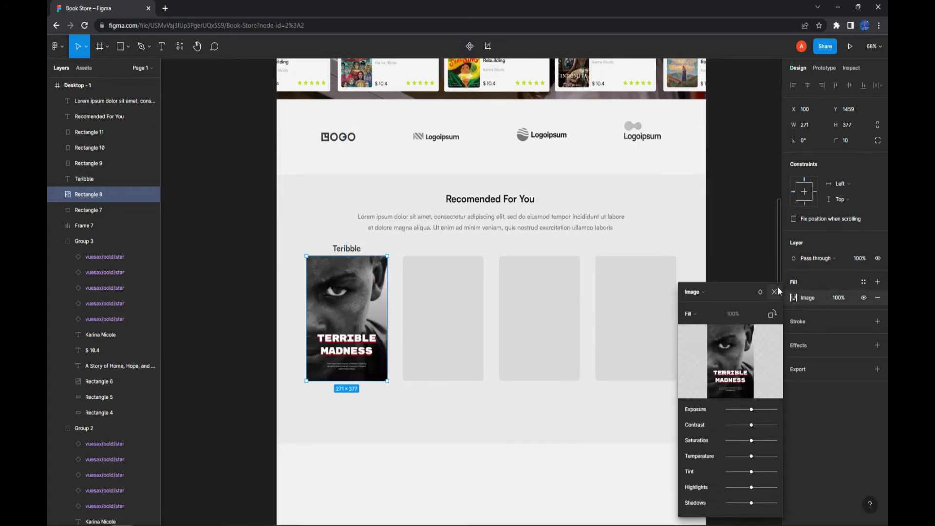
key("Escape")
scroll(306, 359, "up", 2)
left_click(877, 282)
left_click(795, 298)
left_click(692, 269)
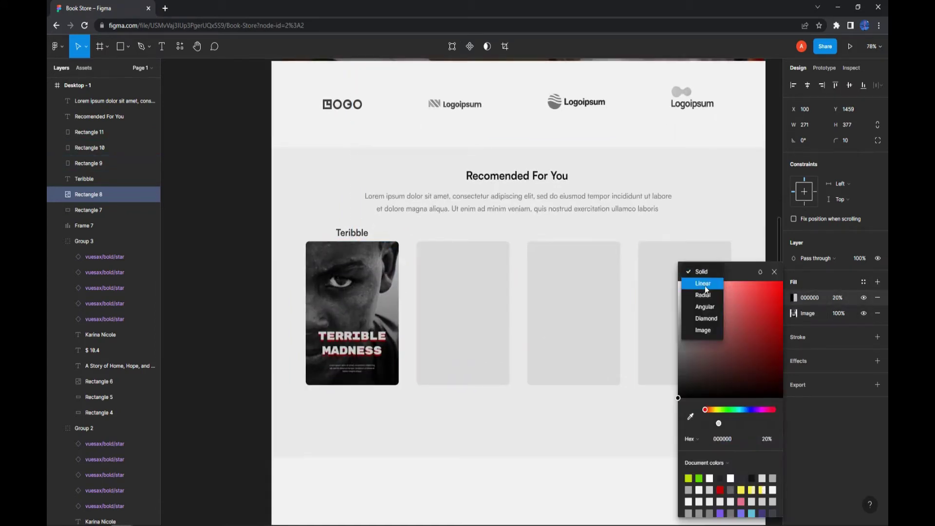
left_click(711, 294)
mouse_move(688, 258)
left_mouse_down()
mouse_move(772, 258)
mouse_move(714, 258)
left_mouse_up()
left_click(837, 298)
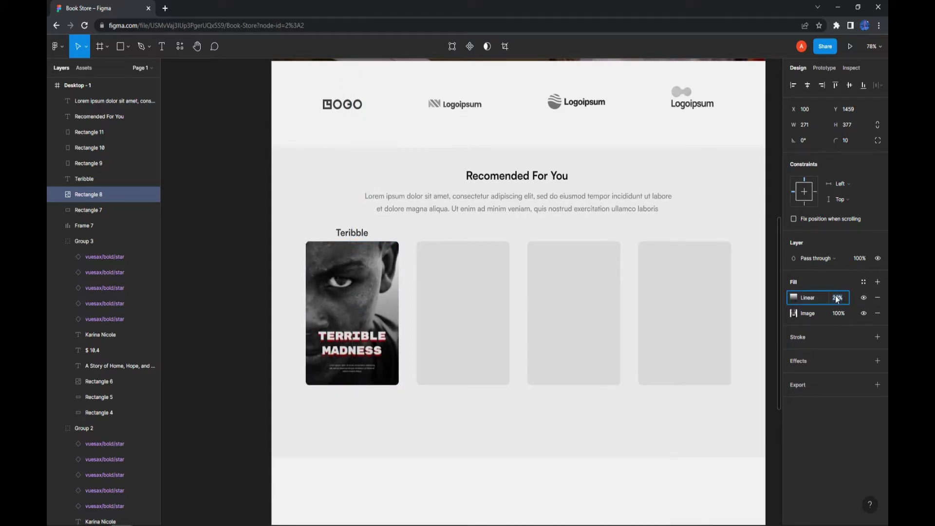
type("70")
Set the gradient overlay to 70% and add an 'Ad To Cart' label in Medium, size 15.
key("Return")
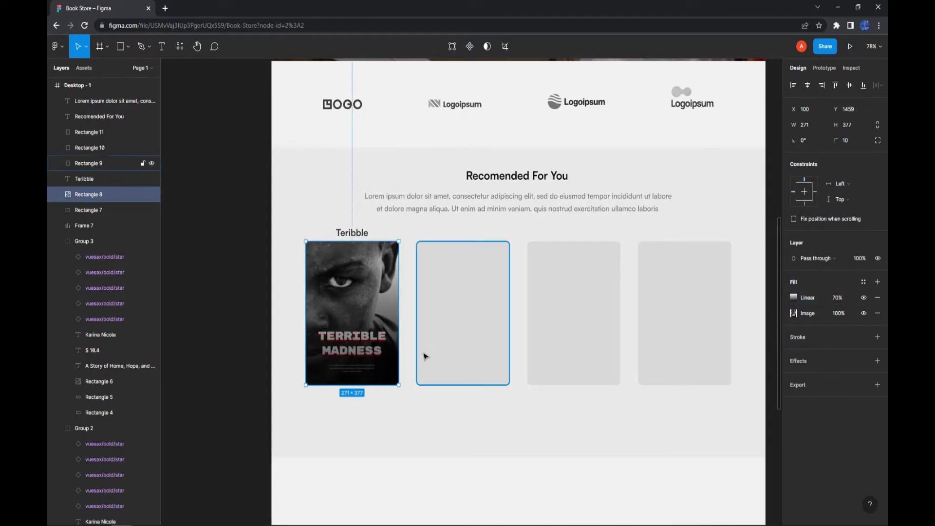
scroll(373, 375, "up", 5, "ctrl")
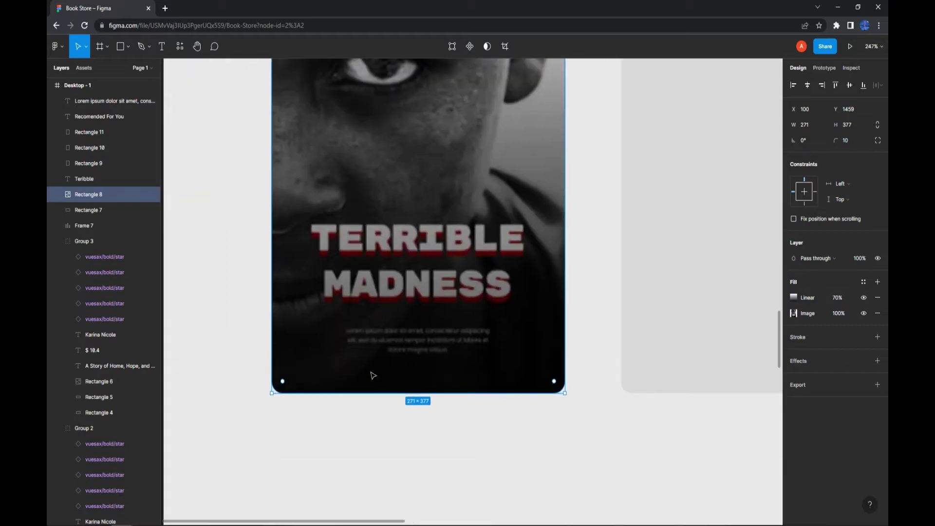
left_click(345, 345)
type("To")
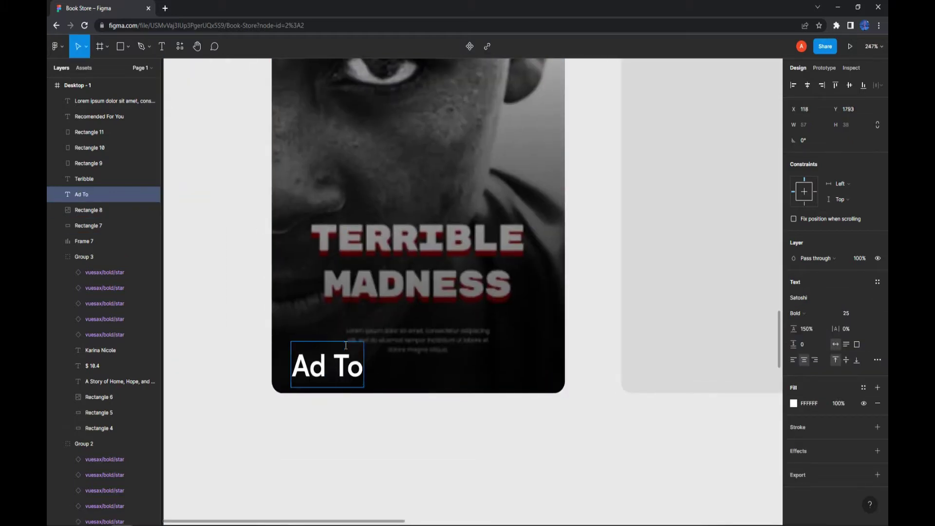
type(" Cart")
key("Escape")
left_click(796, 313)
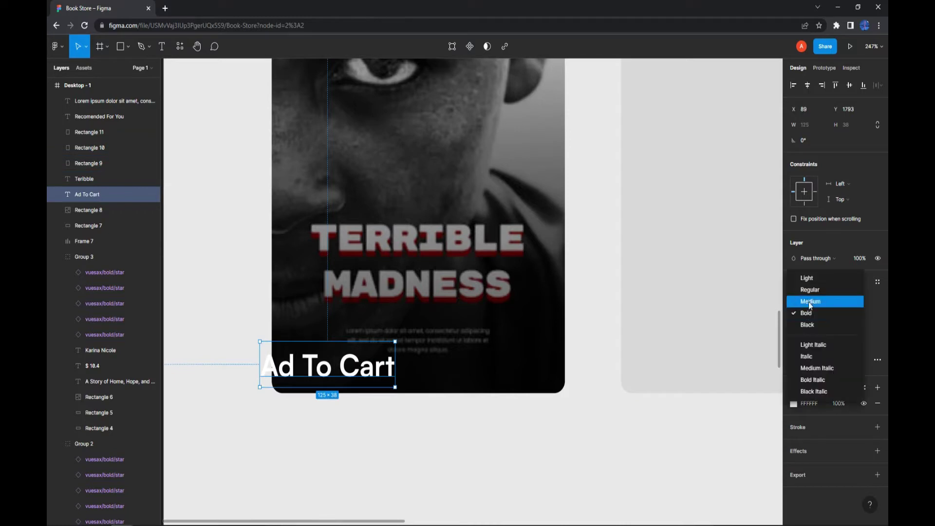
left_click(846, 313)
type("15")
key("Return")
Center the label and wrap it in an auto-layout button filled red BD0000.
left_click_drag(319, 361, 362, 364)
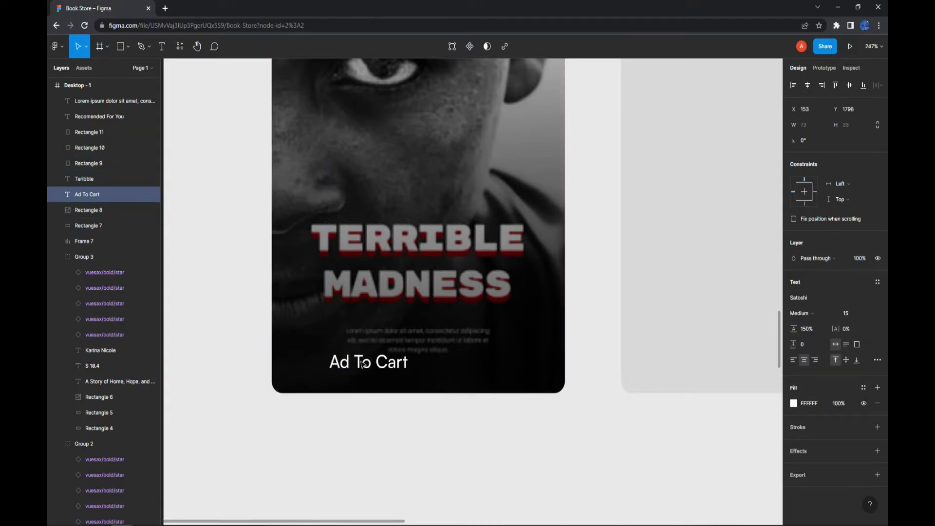
key("shift+a")
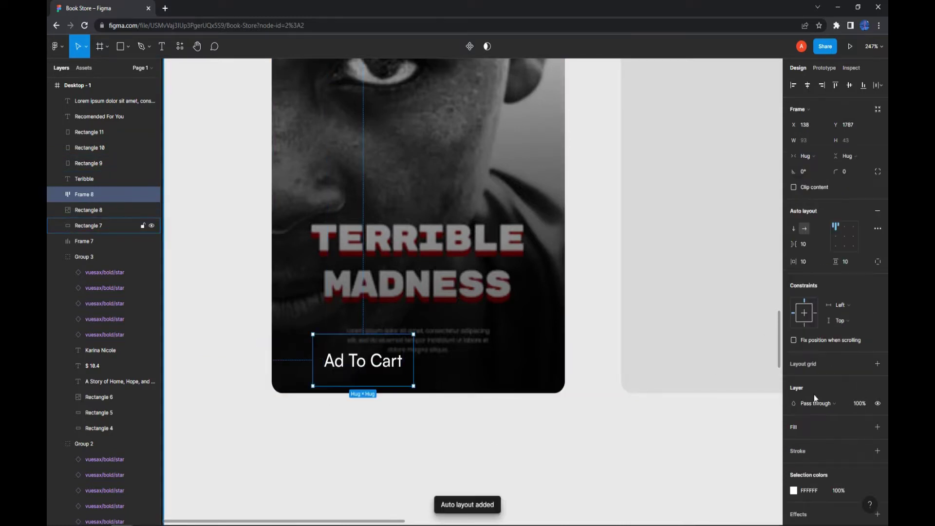
scroll(837, 391, "down", 2)
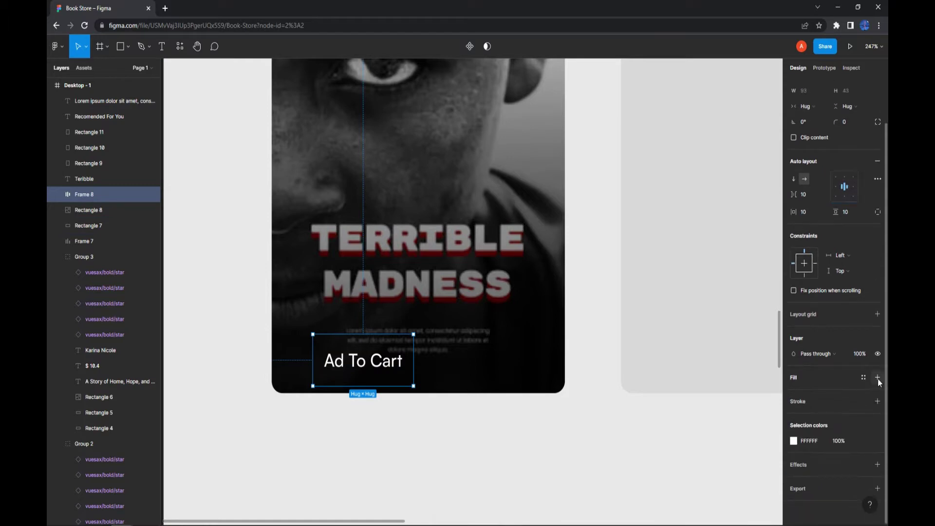
left_click(877, 378)
left_click(794, 393)
left_click(719, 489)
left_click(831, 221)
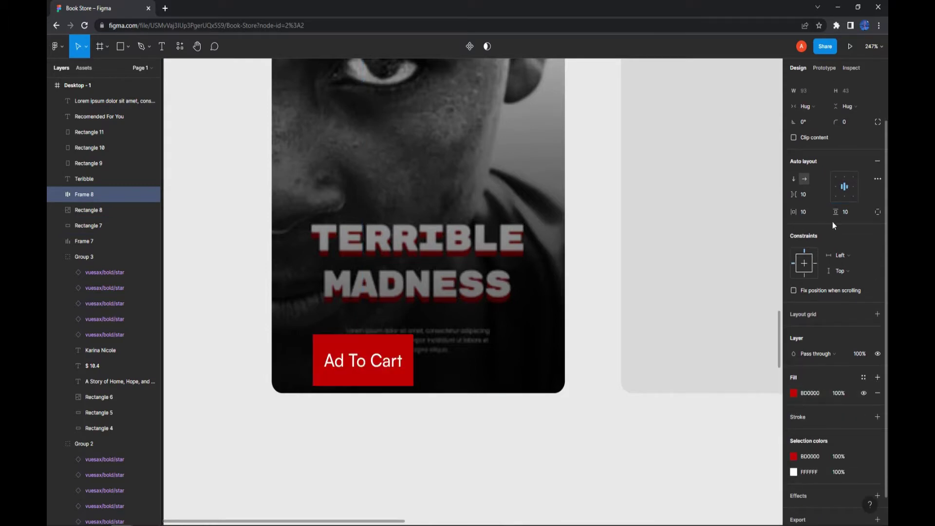
Give the button corner radius 5, padding 14 and a pasted shopping-cart icon.
type("5")
key("Return")
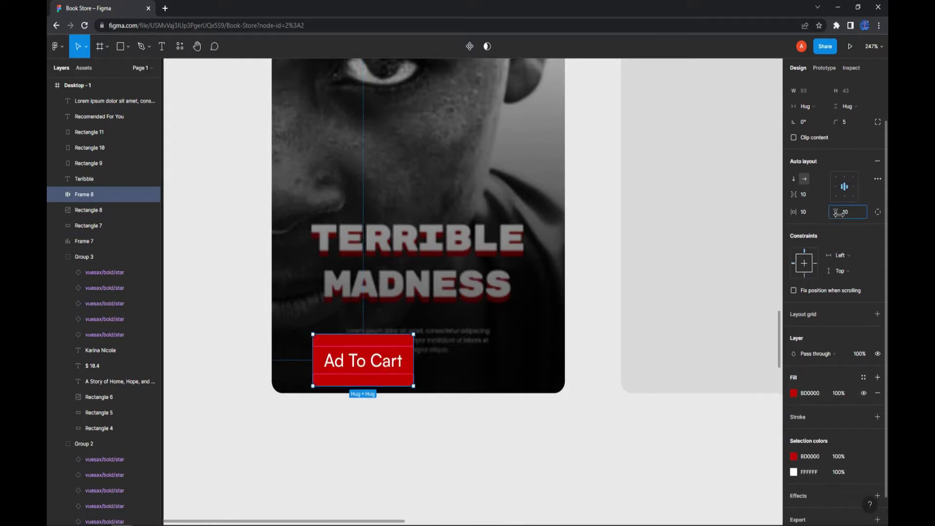
left_click_drag(839, 212, 800, 218)
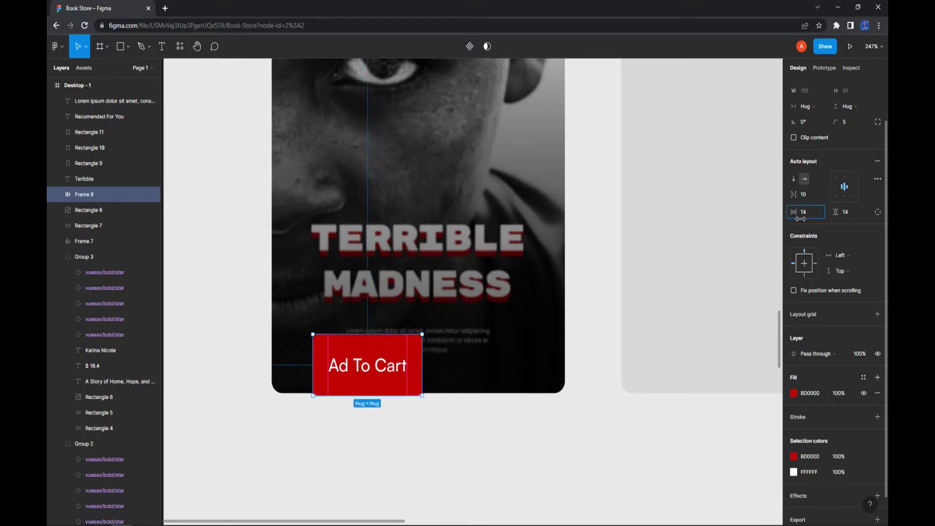
mouse_move(355, 381)
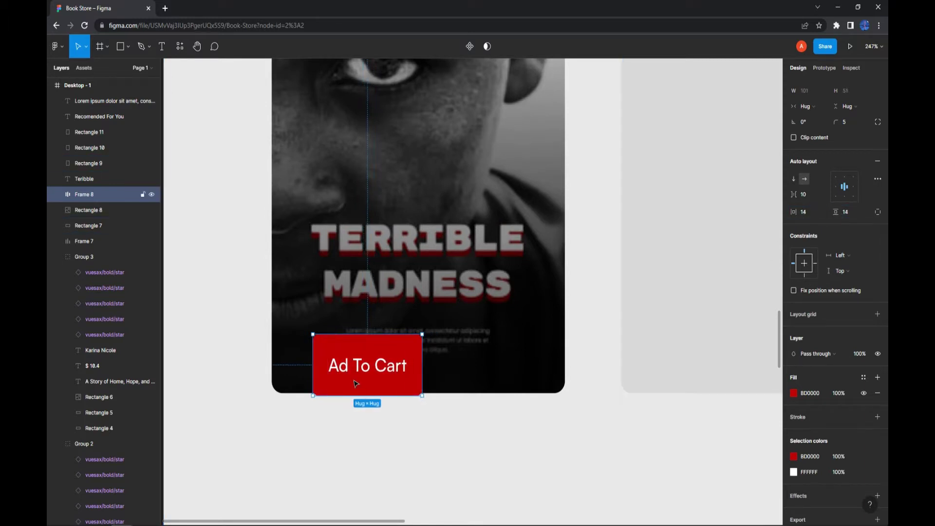
key("ctrl+v")
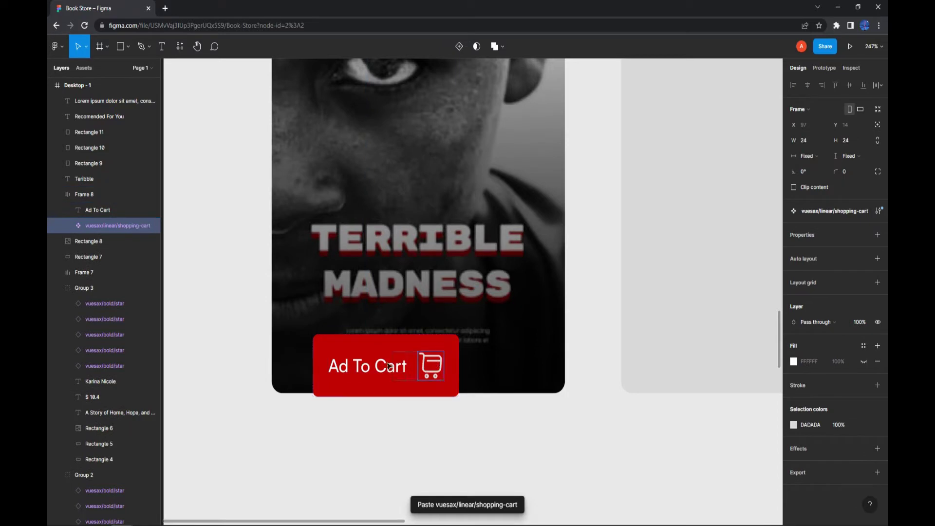
Move the cart icon before the label, shift the Ad To Cart button up-left, and add a '$ 24.89' price beside it.
left_click_drag(430, 366, 351, 370)
scroll(436, 426, "down", 3)
left_click(408, 402)
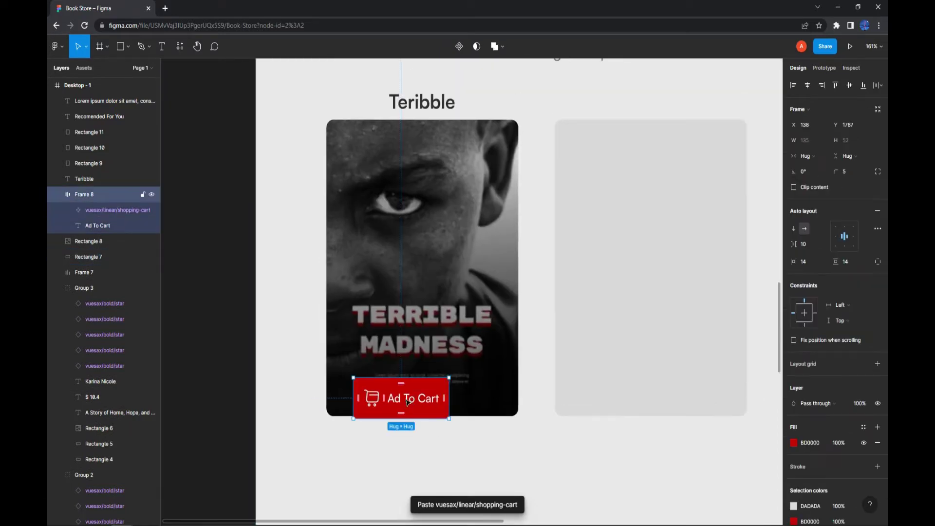
left_click_drag(408, 402, 396, 389)
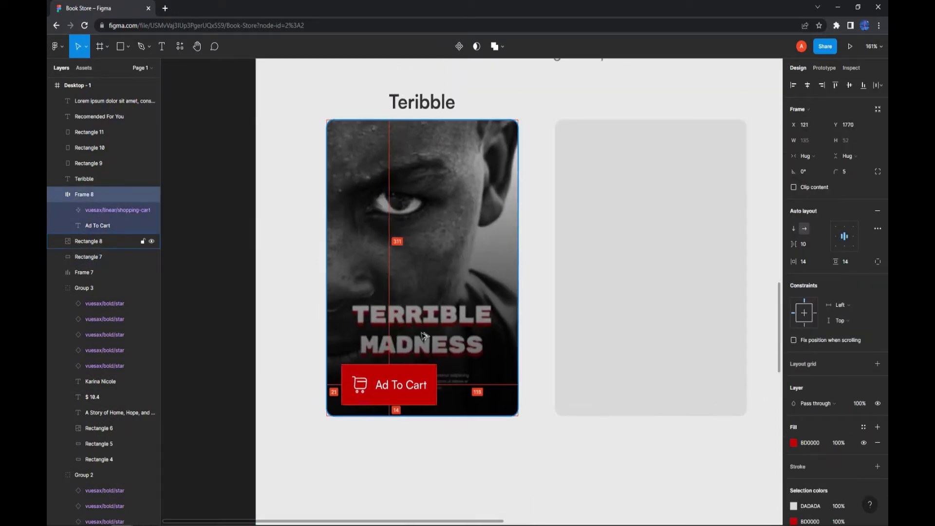
scroll(358, 329, "up", 3)
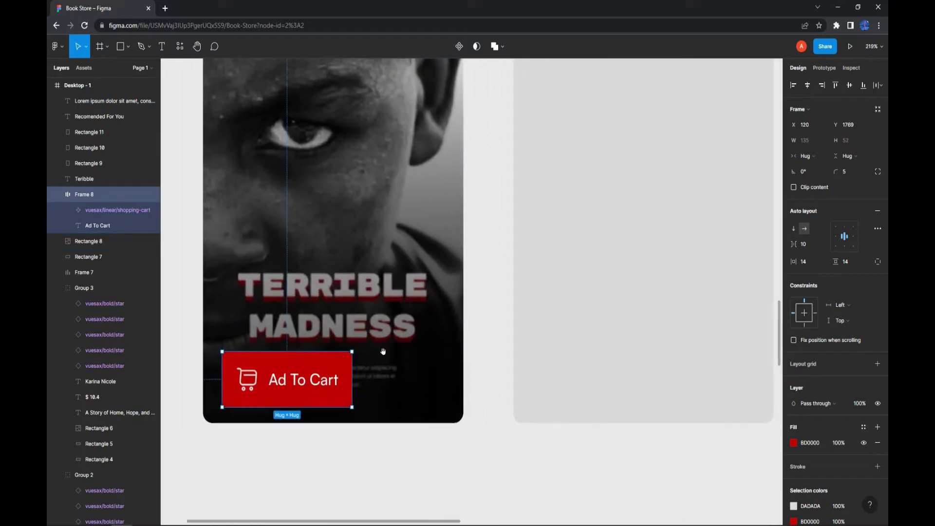
key("t")
left_click(377, 387)
type("$ 24.8")
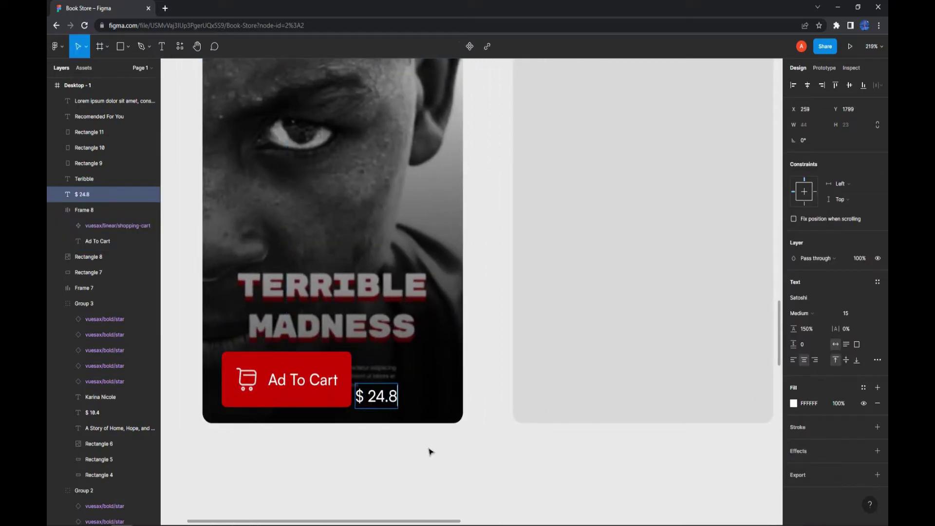
type("9")
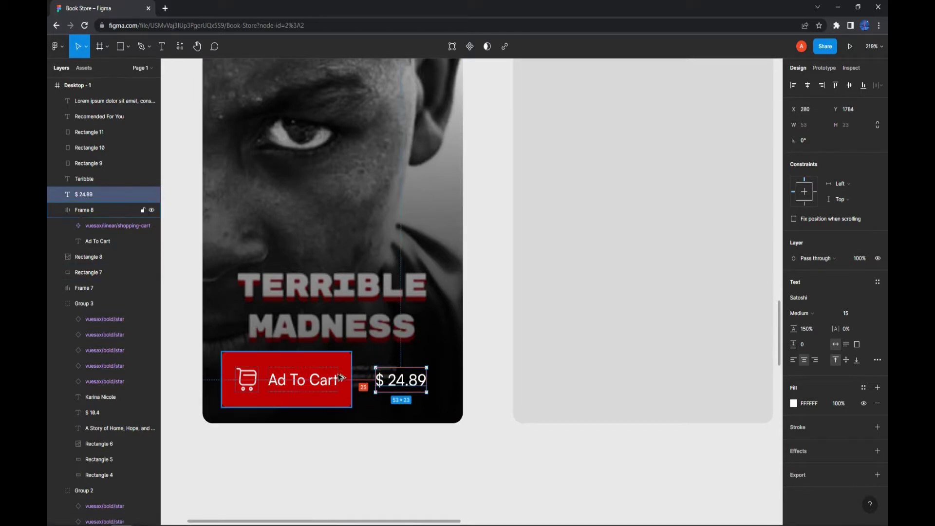
Reduce the Ad To Cart button's vertical padding from 14 to 10 and line the $ 24.89 price up with it.
left_click(384, 453)
left_click(292, 380)
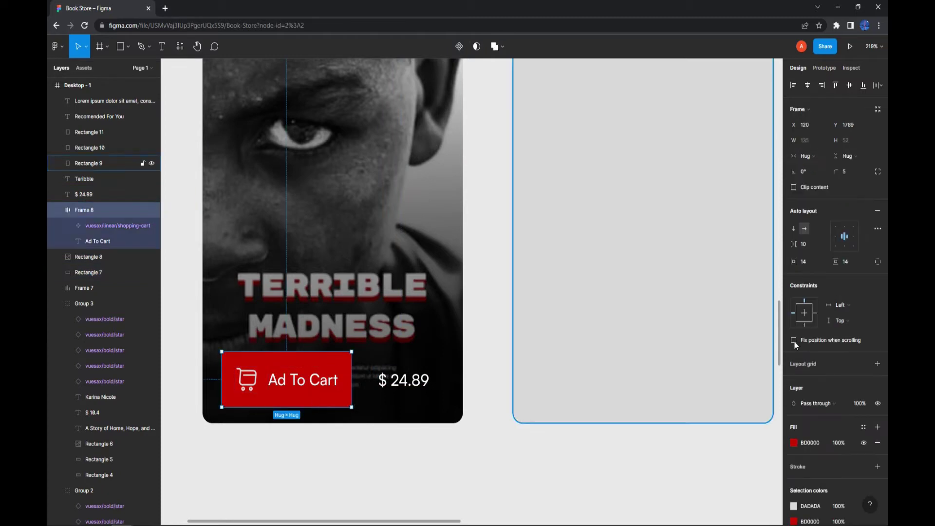
left_click_drag(834, 263, 827, 263)
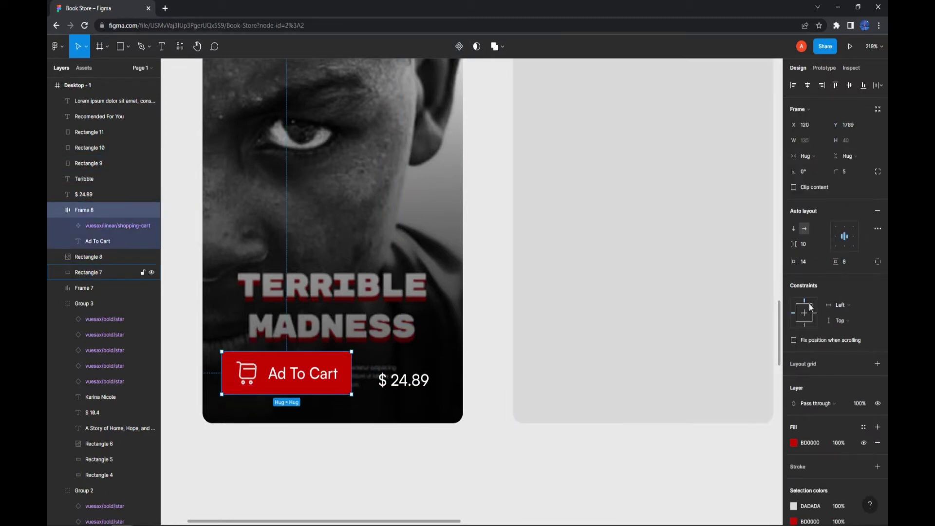
left_click_drag(344, 380, 343, 387)
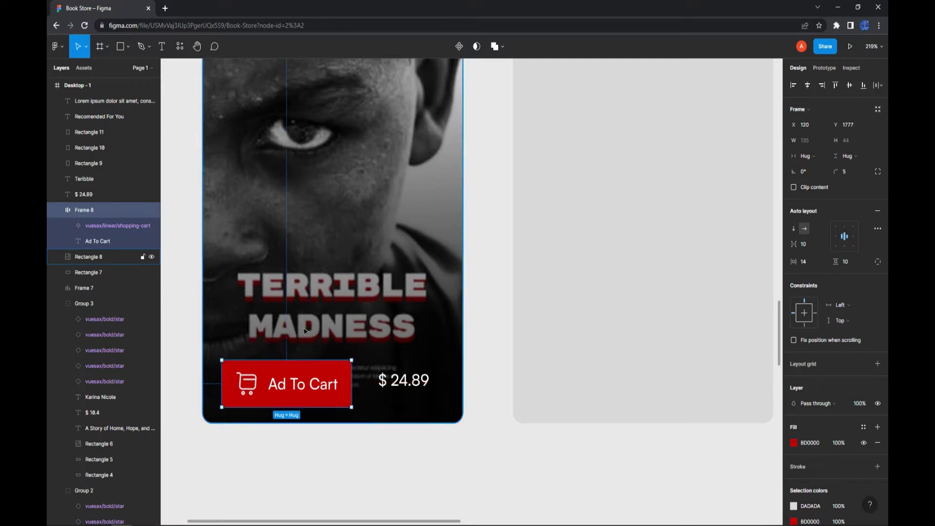
left_click_drag(395, 379, 396, 383)
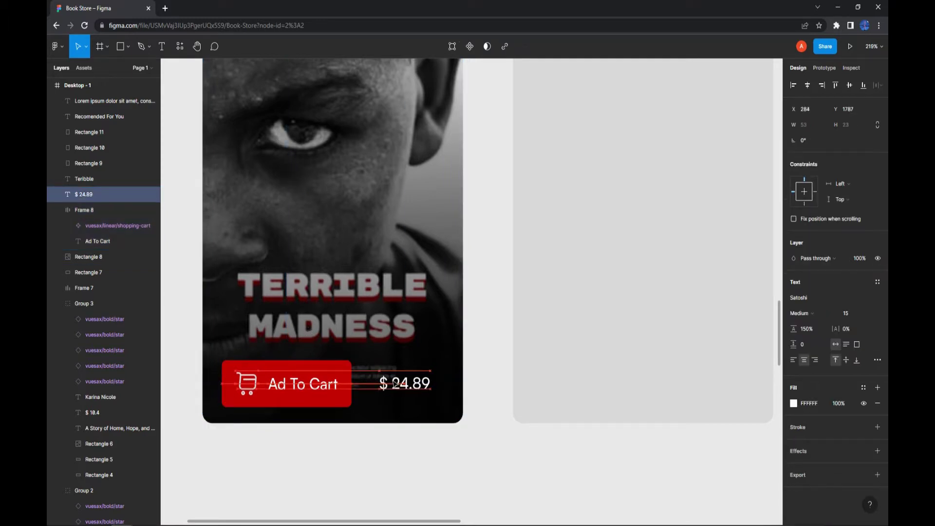
left_click(417, 469)
scroll(411, 450, "down", 3)
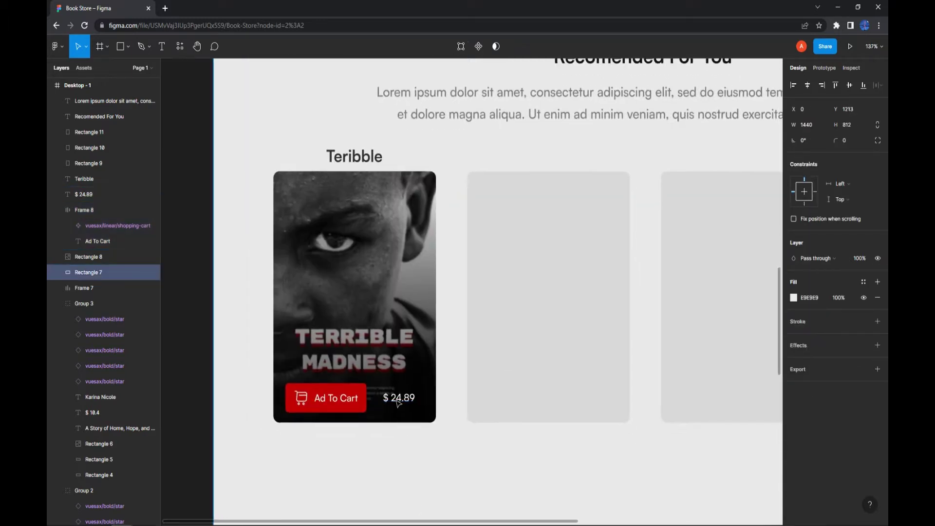
left_click_drag(397, 402, 399, 407)
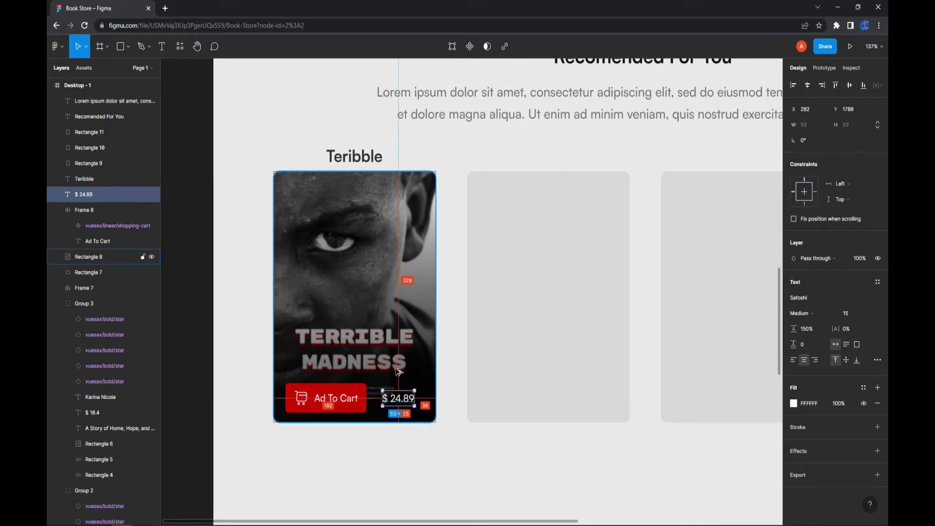
left_click(390, 455)
scroll(392, 454, "down", 3)
left_click_drag(395, 453, 309, 446)
scroll(310, 446, "up", 3)
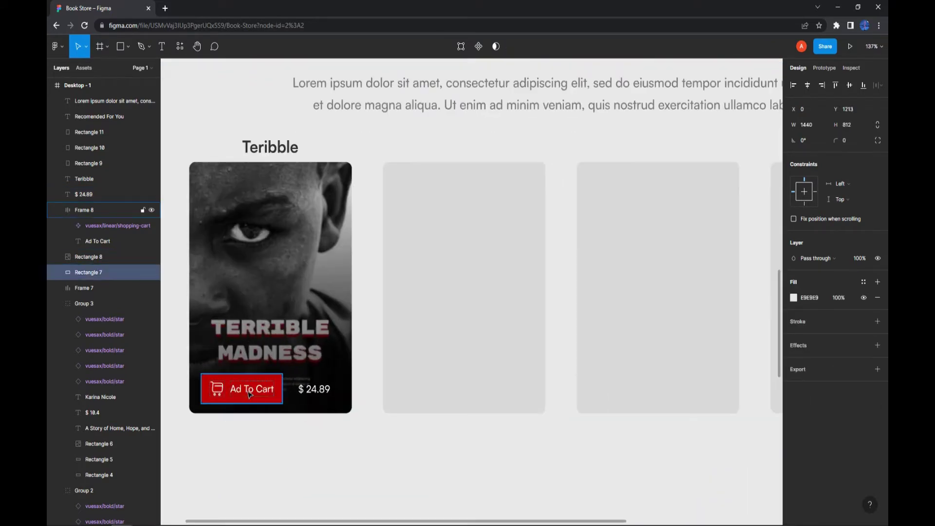
Tone the Ad To Cart label colour down to EEEEEE.
double_click(252, 389)
left_click(793, 341)
left_click(679, 288)
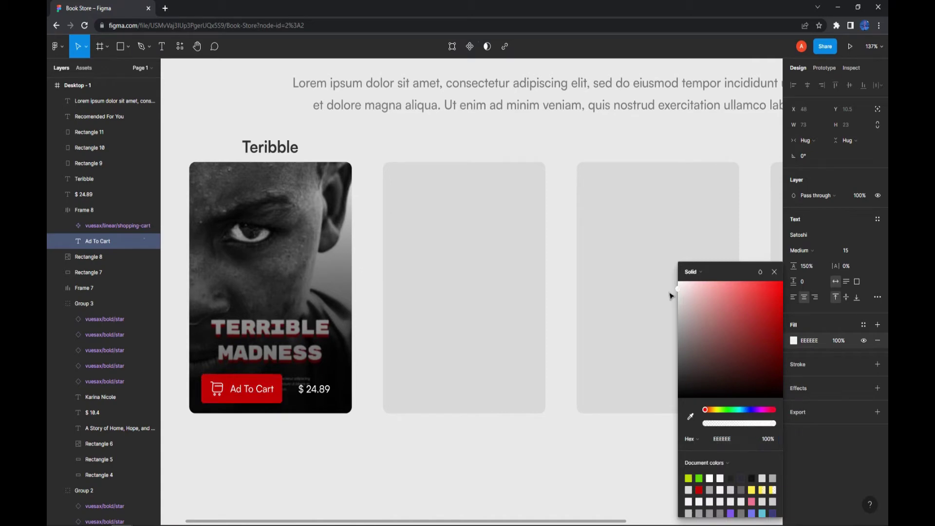
left_click(393, 452)
scroll(393, 452, "down", 5)
left_click_drag(361, 436, 240, 455)
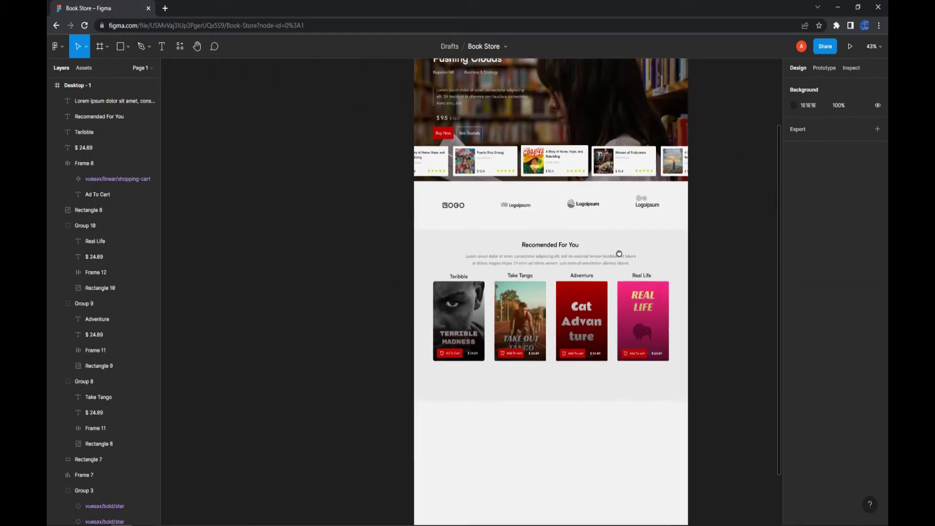
Select the four book cards and try nudging them down, then undo the move.
left_click(453, 258)
left_click(391, 258, "shift")
left_click(310, 281, "shift")
left_click(270, 258, "shift")
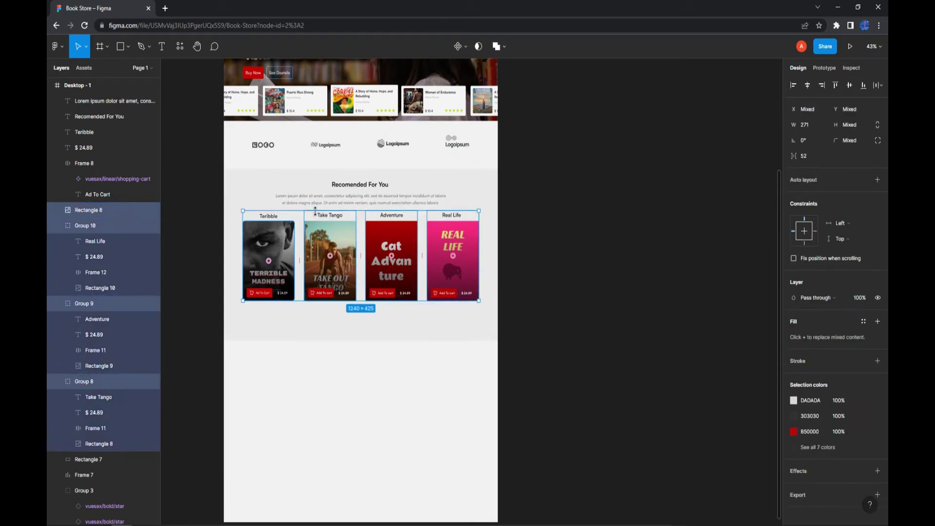
key("shift+Down")
key("shift+Down")
key("shift+Down")
key("ctrl+z")
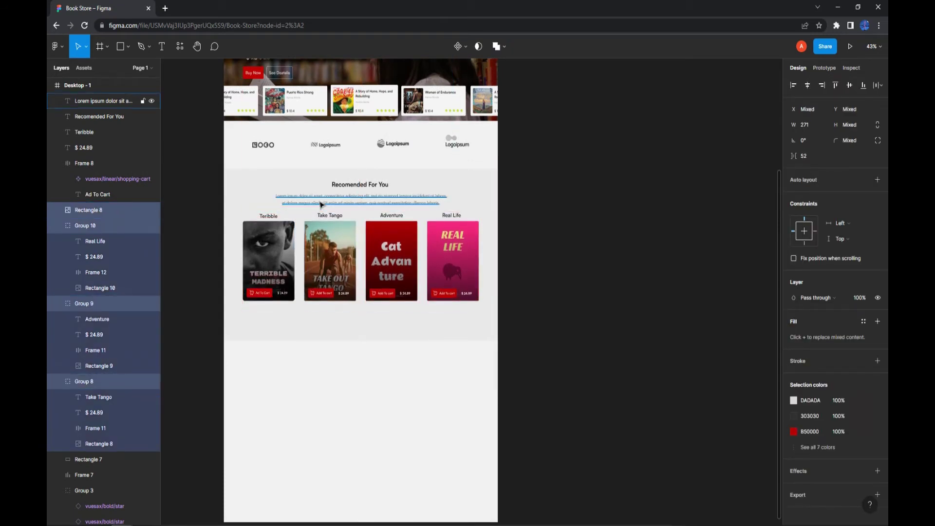
Group the Teribble card's image, button, price and title, then nudge all four cards down.
left_click(284, 255)
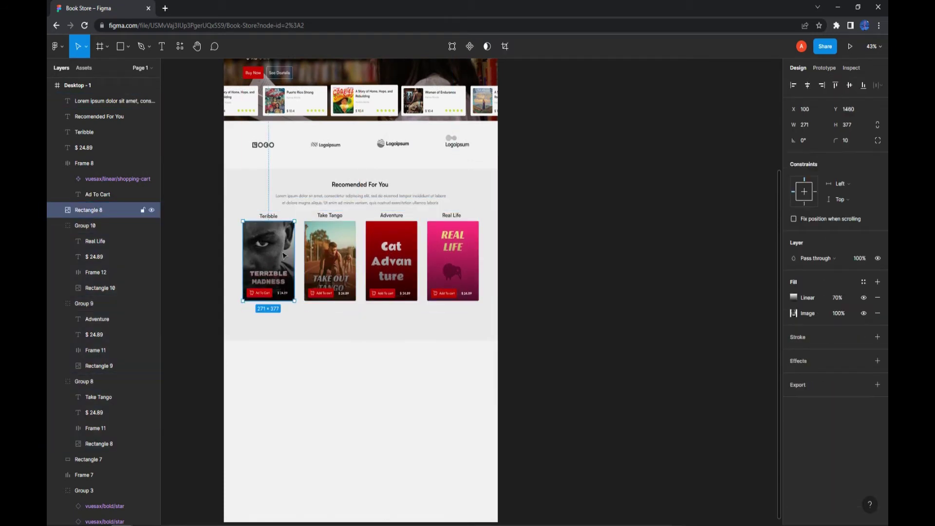
left_click(269, 293, "shift")
left_click(268, 216, "shift")
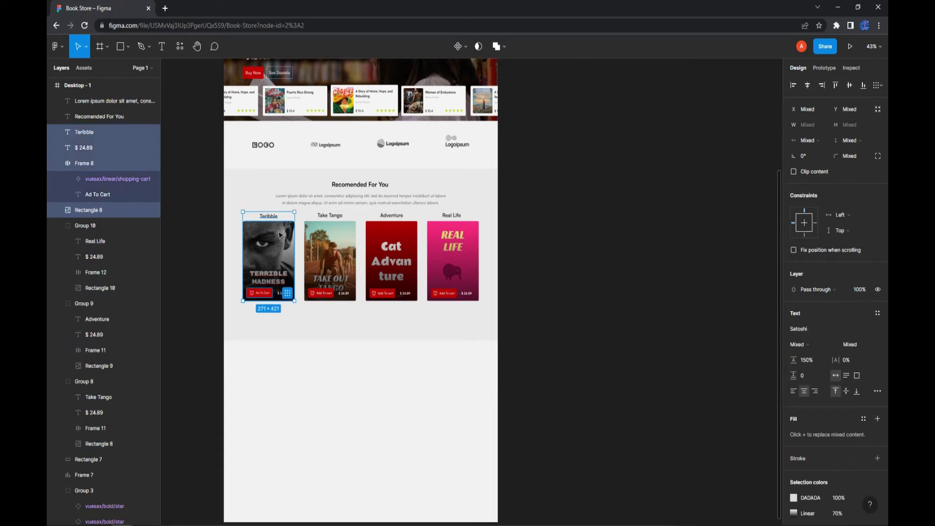
key("Escape")
left_click(330, 253, "shift")
left_click(391, 253, "shift")
left_click(453, 253, "shift")
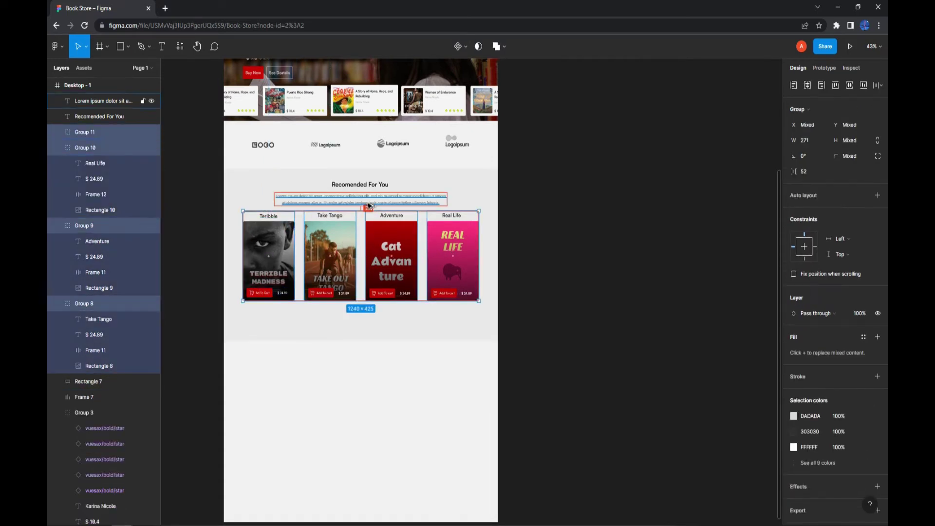
key("shift+Down")
key("shift+Down")
key("shift+Down")
key("shift+Down")
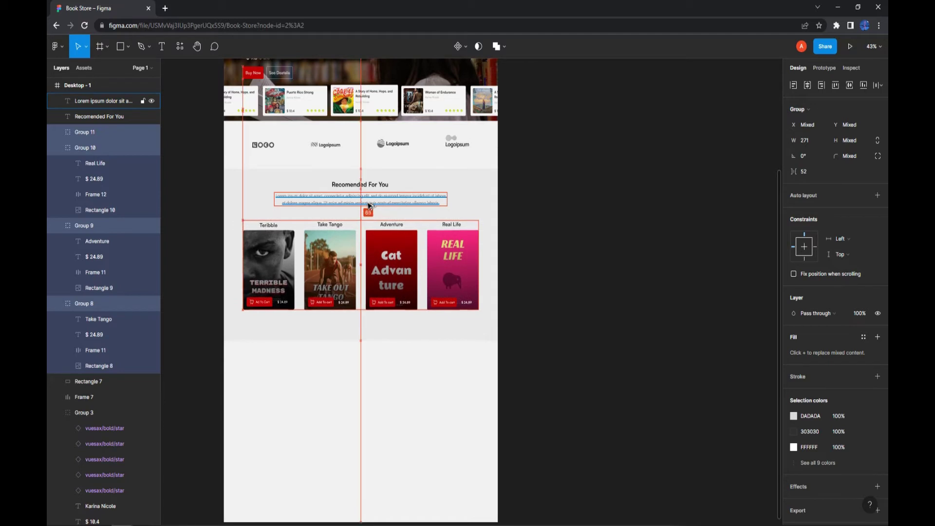
key("Up")
key("Up")
key("Up")
Paste the vuesax/bold/flash icon onto the canvas.
left_click(371, 325)
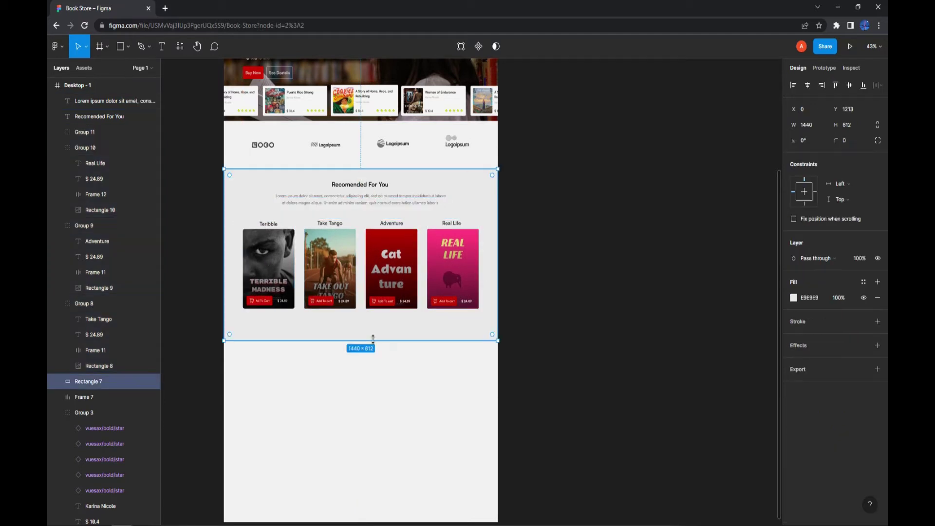
left_click(415, 359)
scroll(359, 305, "down", 2)
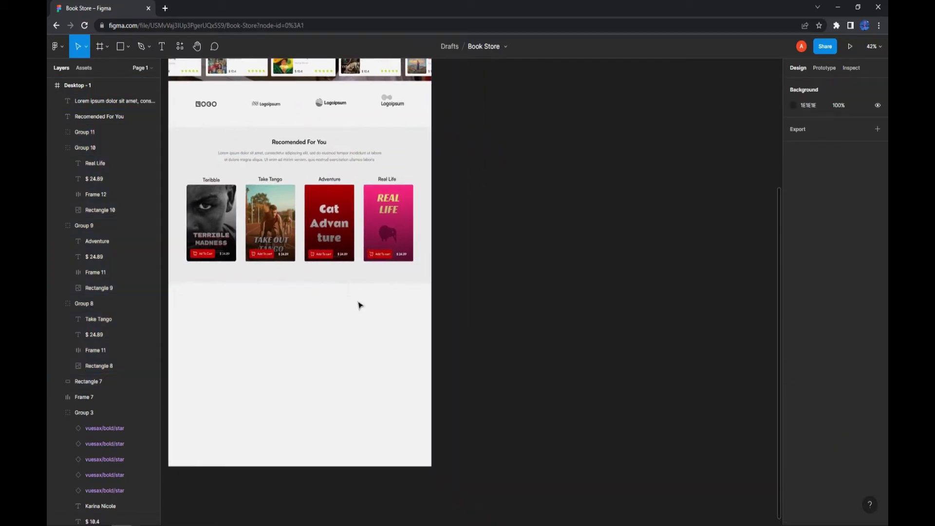
scroll(257, 313, "left", 3)
scroll(311, 286, "up", 5)
scroll(344, 282, "right", 2)
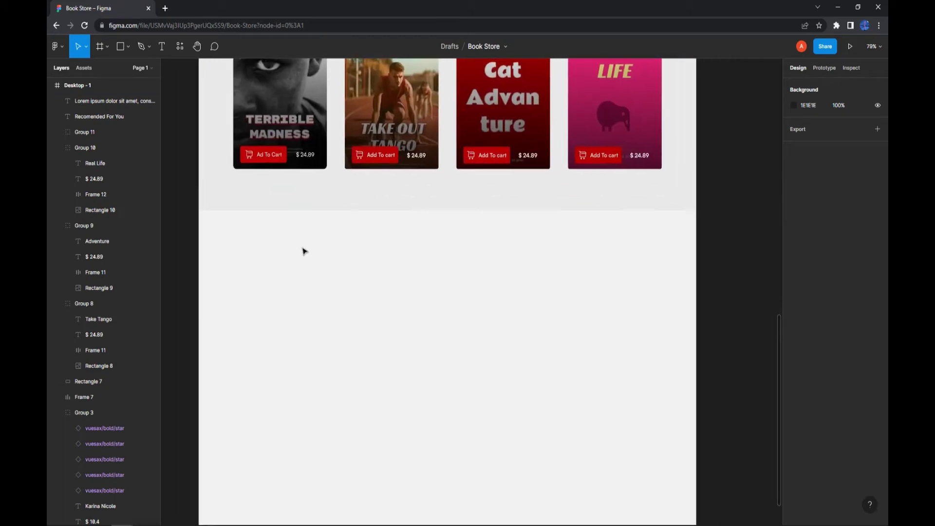
key("ctrl+v")
Place the flash icon in the page below the book cards, 20 px further left.
left_click_drag(727, 226, 231, 278)
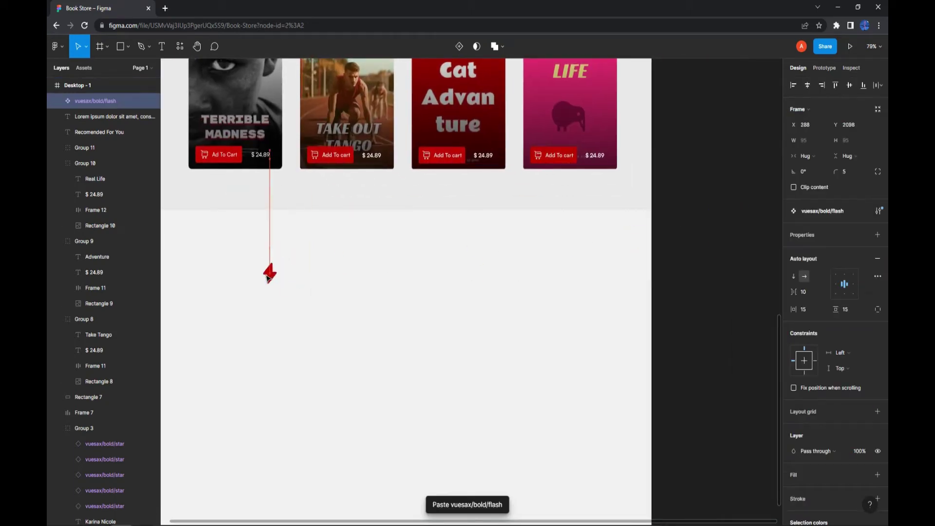
scroll(281, 289, "down", 2)
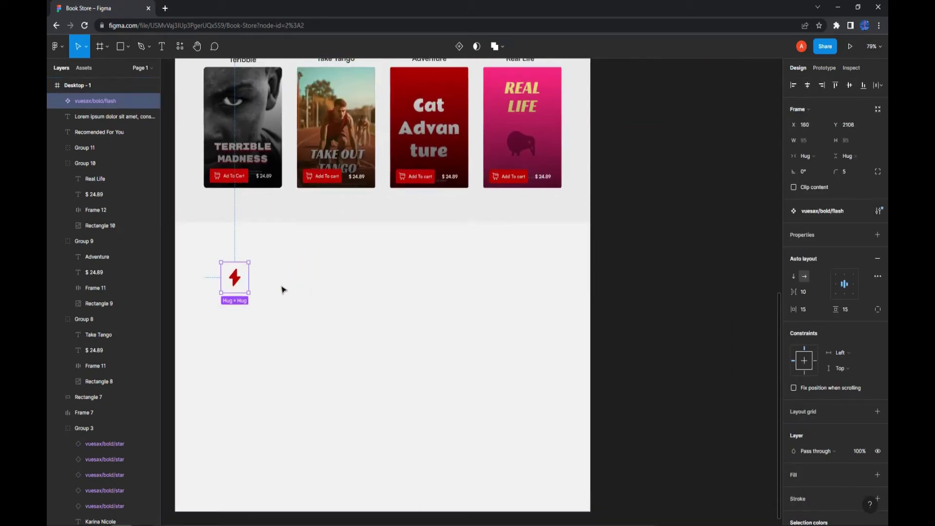
left_click_drag(240, 286, 255, 280)
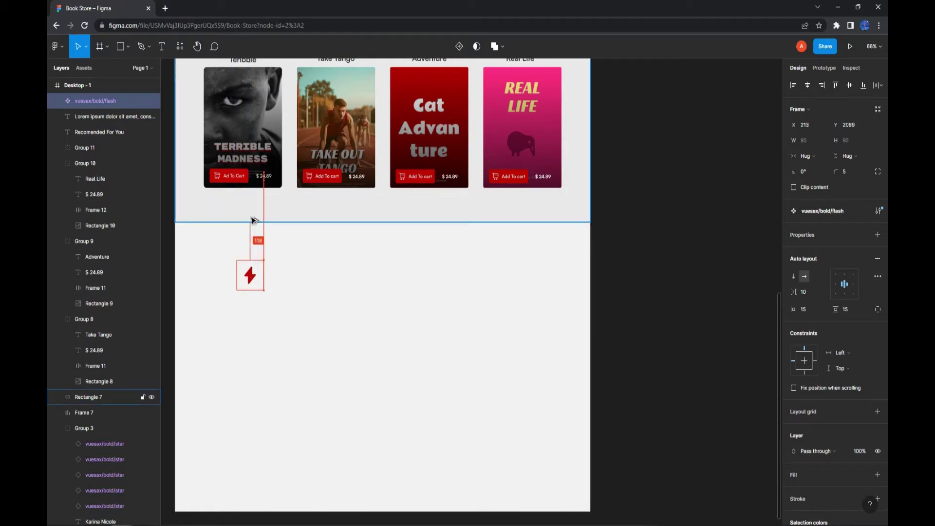
key("alt")
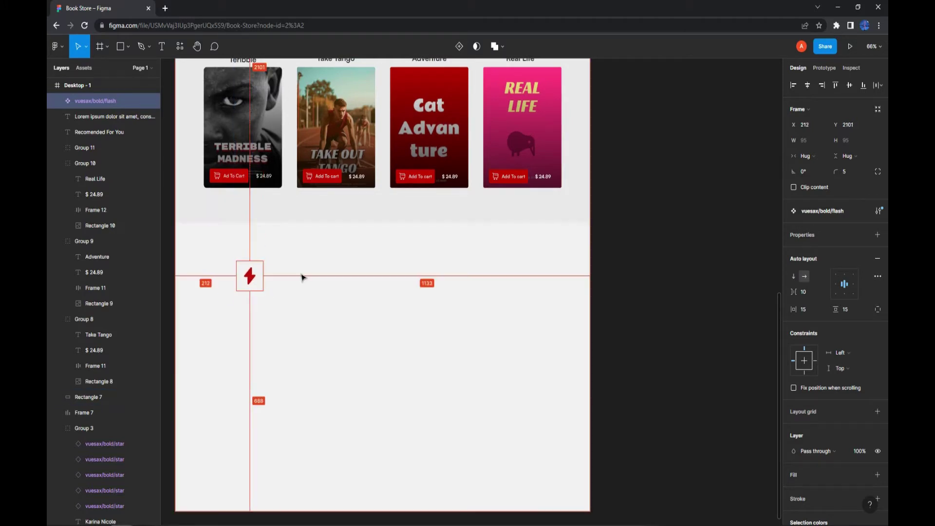
key("shift+Left")
key("shift+Left")
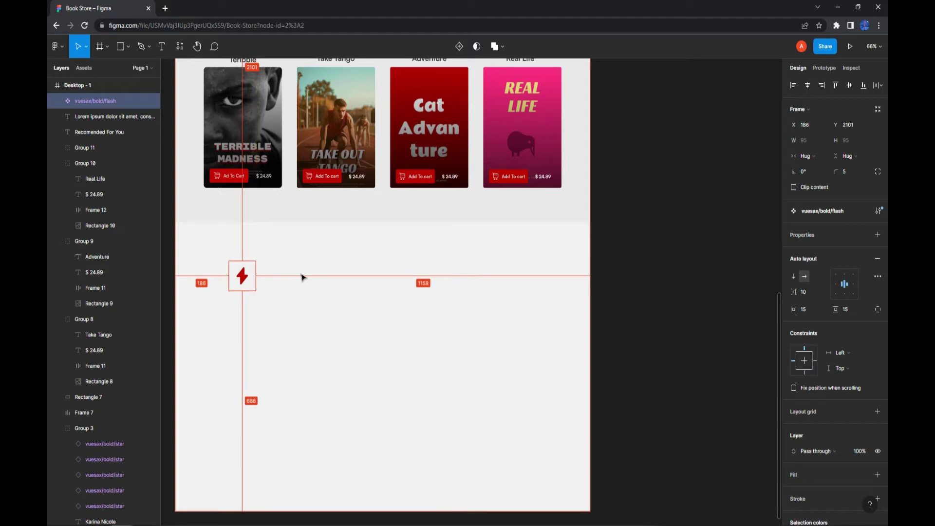
scroll(876, 370, "down", 2)
Give the flash icon a light grey DEDEDE background fill.
left_click(878, 427)
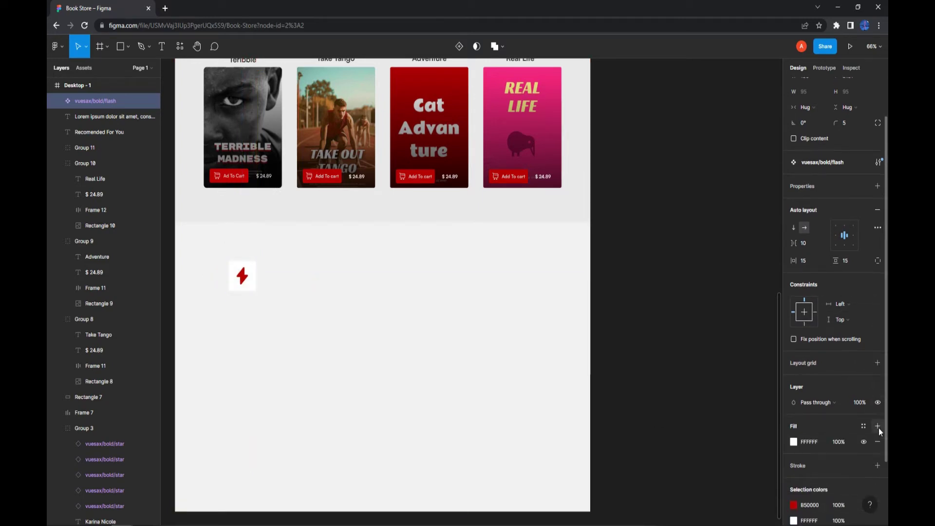
left_click(793, 441)
left_click_drag(678, 290, 668, 302)
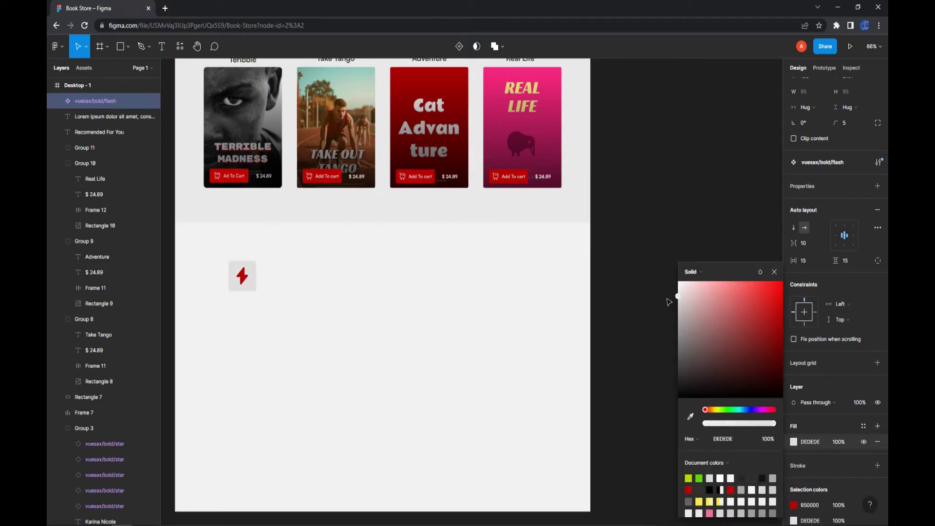
left_click(774, 271)
scroll(279, 298, "up", 3)
Add a size 25 Quick Delivery heading under the flash icon.
key("t")
left_click(342, 330)
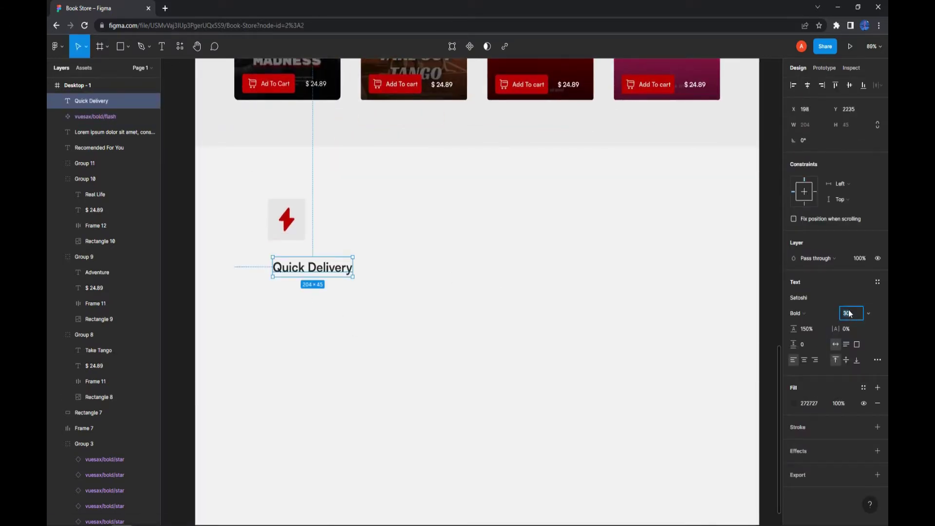
type("25")
key("Return")
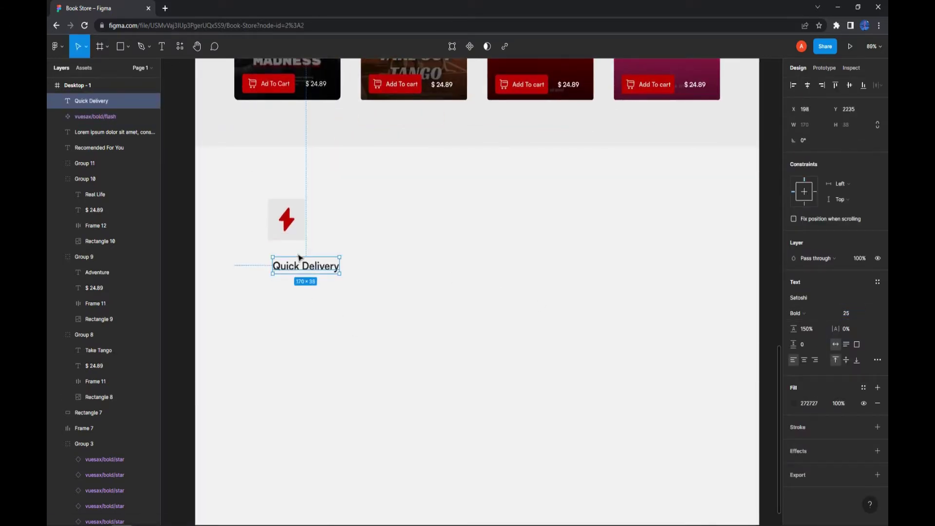
left_click_drag(314, 269, 287, 256)
left_click(270, 286)
scroll(288, 268, "up", 5)
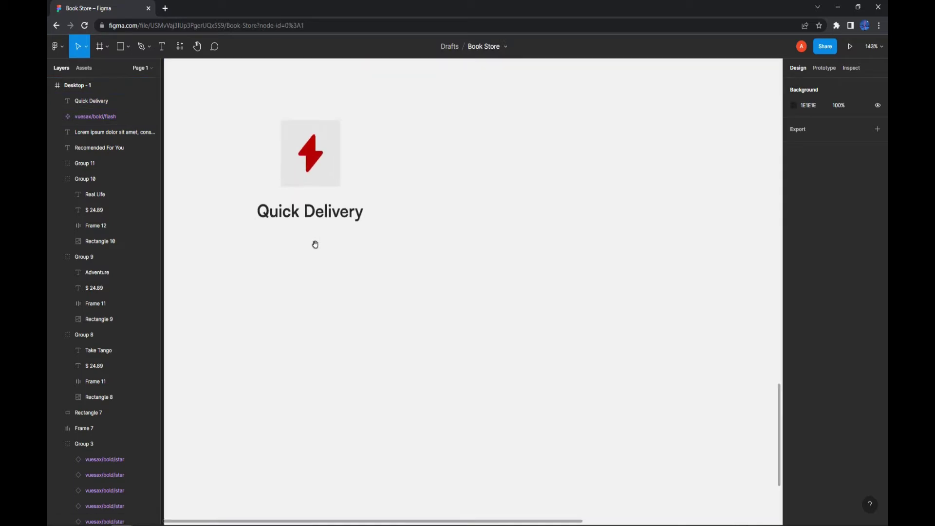
Paste a lorem ipsum description under the heading, narrowed to three lines and center-aligned.
left_click(161, 46)
left_click(271, 248)
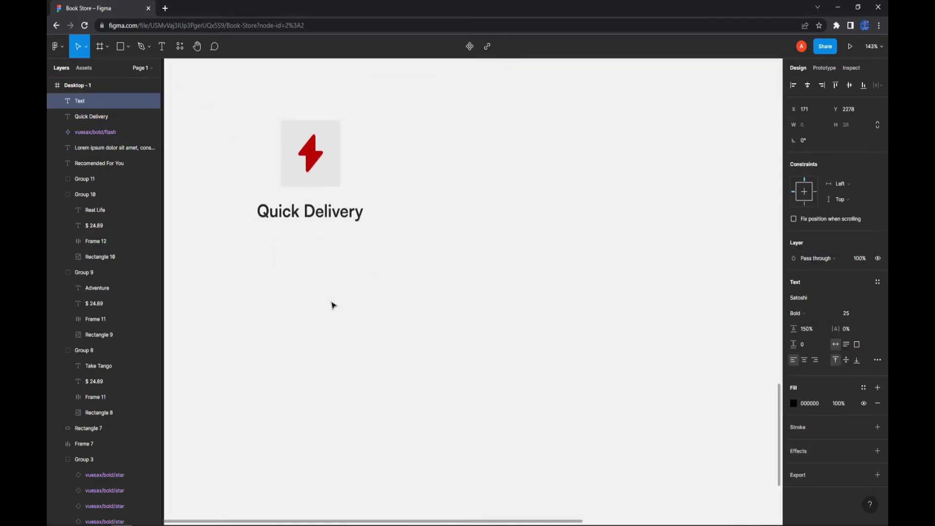
key("ctrl+v")
left_click_drag(611, 252, 418, 268)
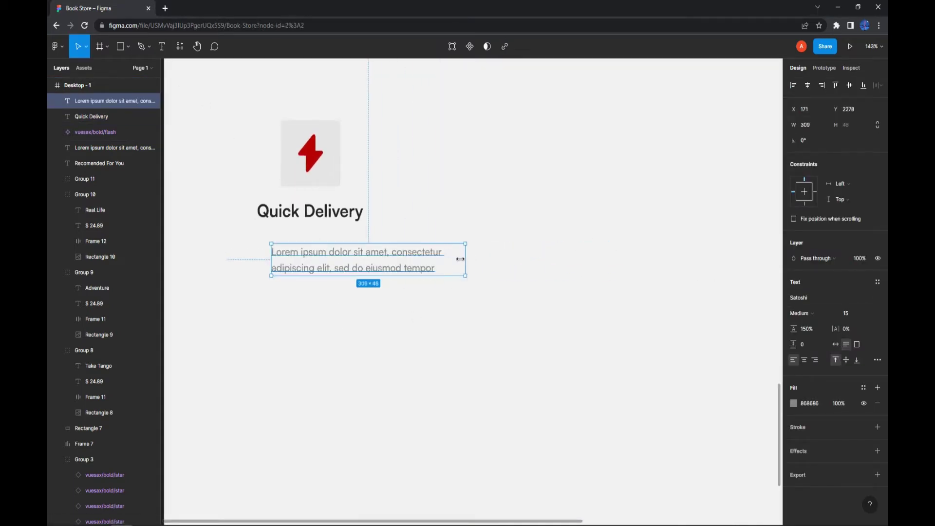
left_click(803, 360)
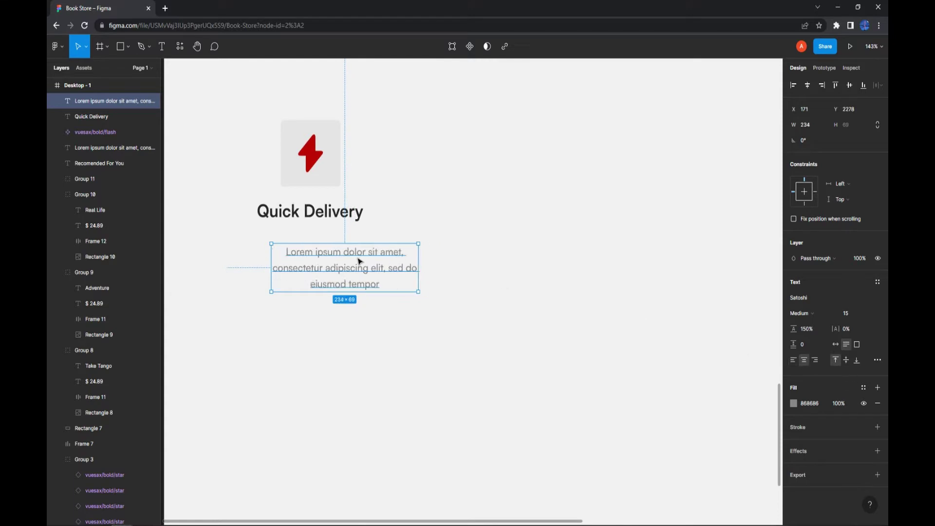
left_click_drag(356, 259, 322, 248)
left_click_drag(322, 212, 232, 319)
left_click(416, 258)
scroll(415, 258, "down", 5)
Group the icon, heading and description, then nudge the group up and right.
key("ctrl+g")
key("shift+Up")
key("Up")
key("Up")
key("Up")
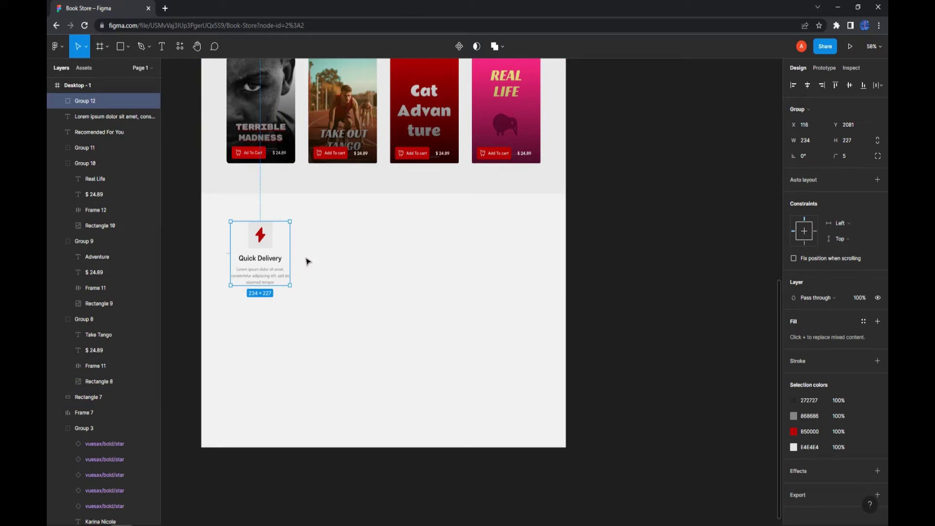
key("Right")
key("Right")
key("Right")
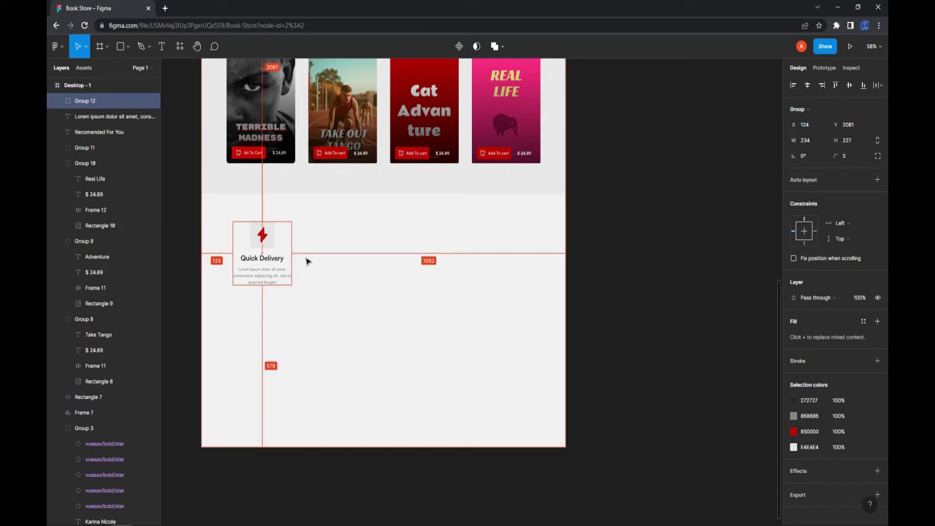
Duplicate the Quick Delivery card three times and lay the copies out in a row.
key("Left")
key("Left")
key("Left")
key("Left")
key("Left")
key("Left")
key("Left")
key("Left")
key("Left")
key("Left")
key("Left")
key("Left")
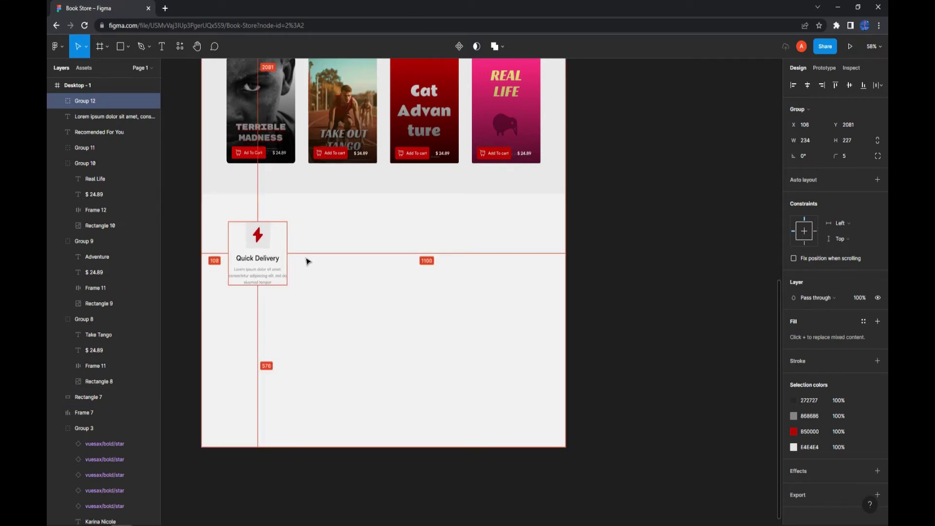
key("Left")
key("Left")
key("Left")
key("Left")
key("Left")
key("Left")
key("ctrl+d")
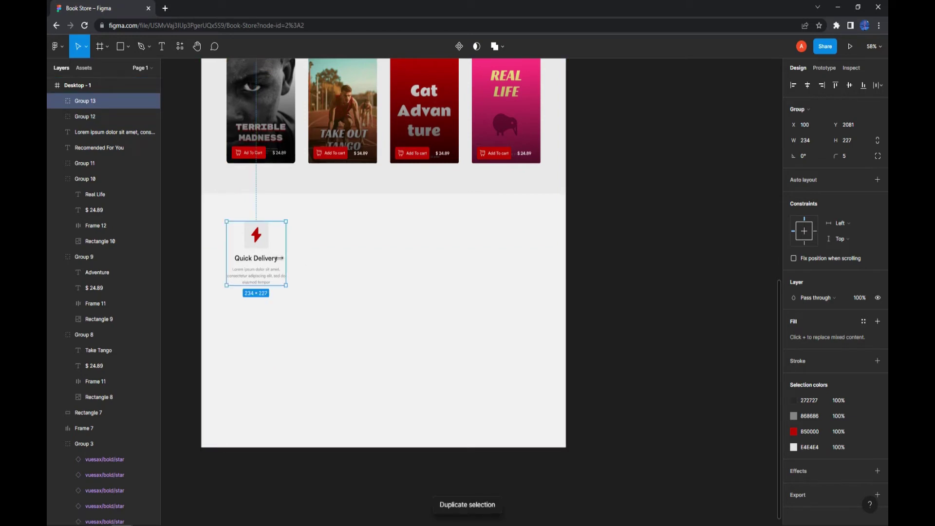
left_click_drag(279, 258, 358, 258)
key("ctrl+d")
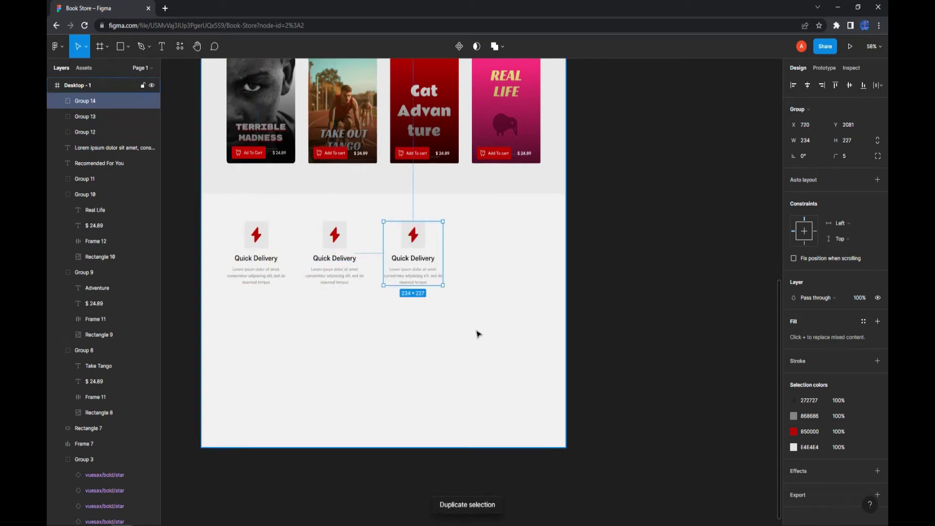
key("ctrl+d")
left_click_drag(482, 271, 515, 280)
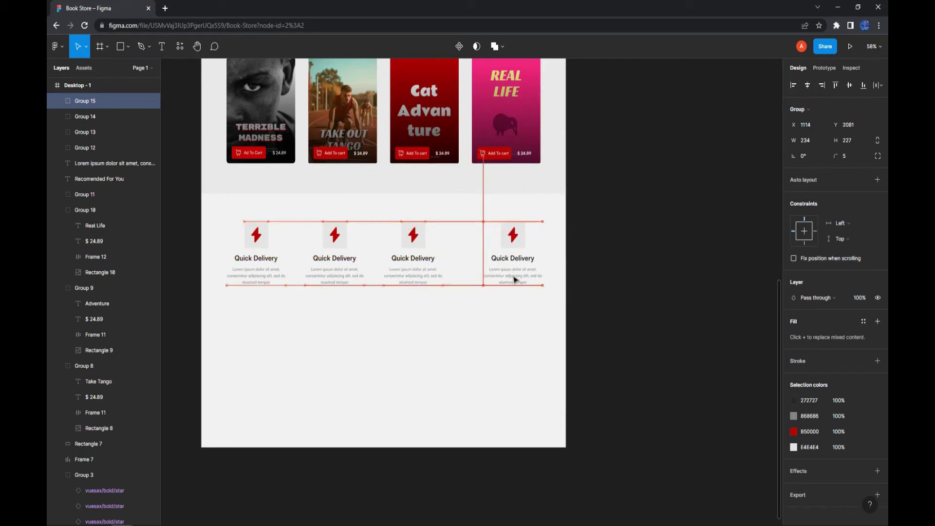
left_click_drag(514, 280, 513, 279)
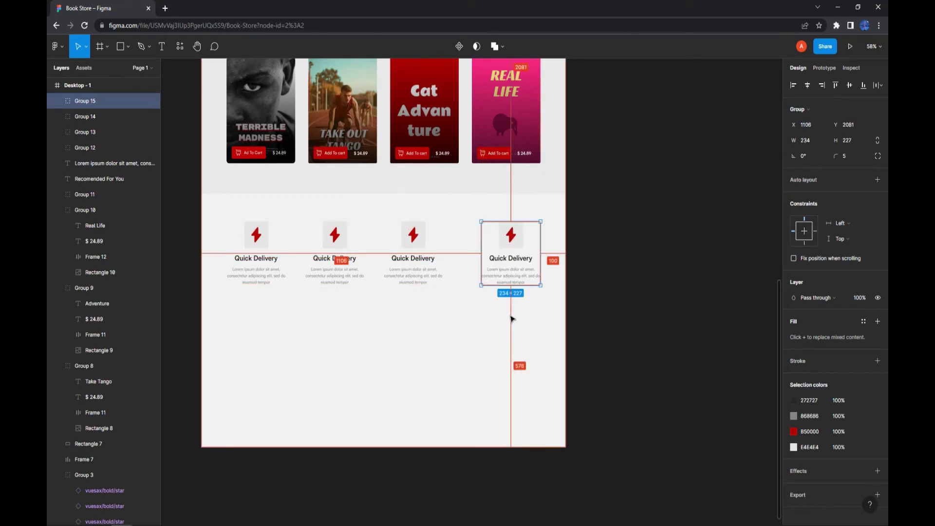
Distribute the four feature cards with even horizontal spacing.
left_click_drag(516, 319, 226, 219)
left_click(878, 85)
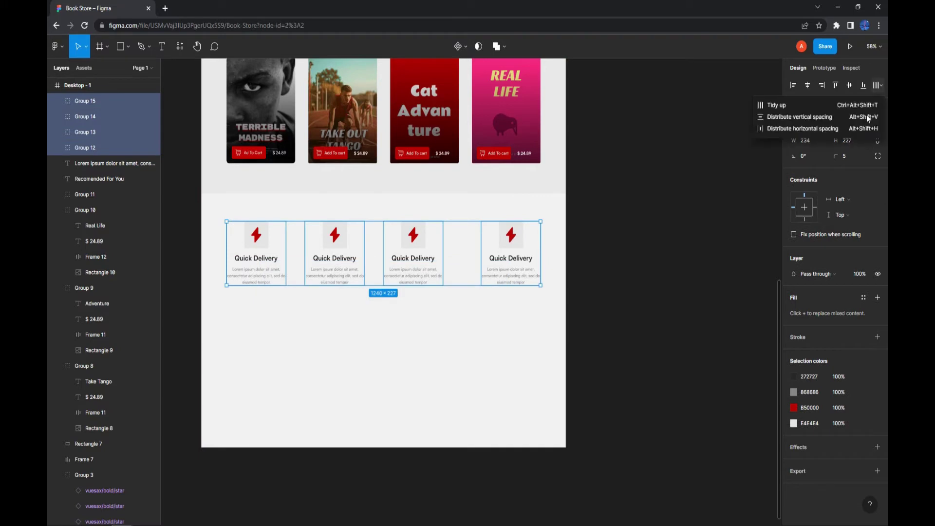
left_click(866, 115)
left_click(657, 284)
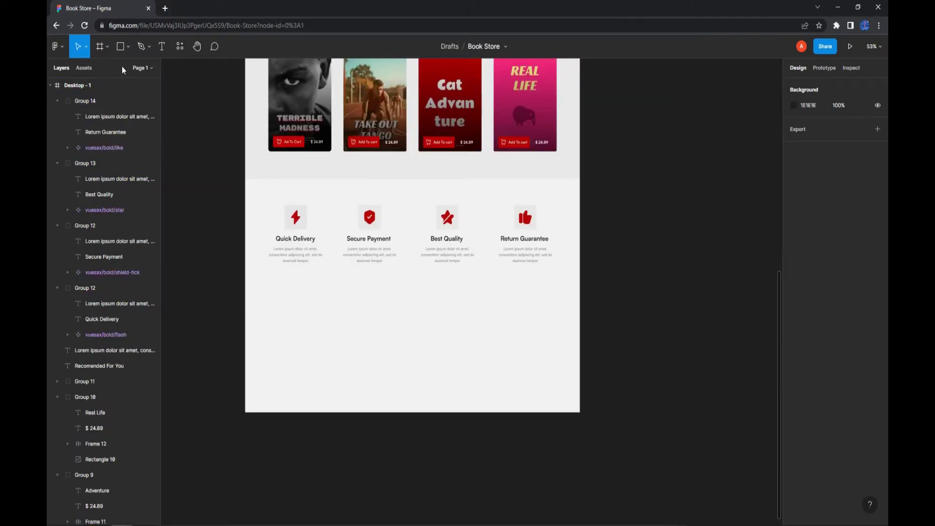
Extend the page frame further downward.
left_click(78, 85)
left_click_drag(412, 411, 407, 467)
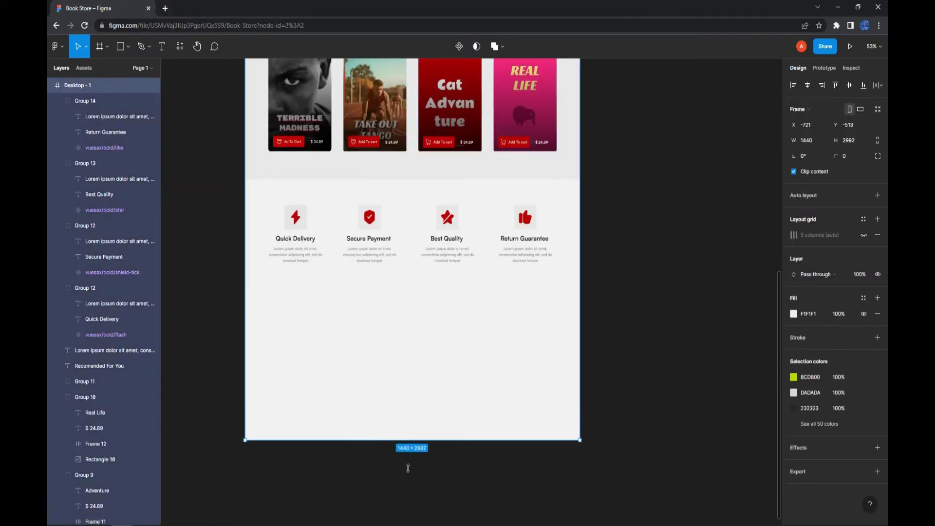
scroll(387, 337, "down", 5)
left_click(387, 336)
scroll(370, 312, "up", 3)
scroll(365, 341, "up", 3)
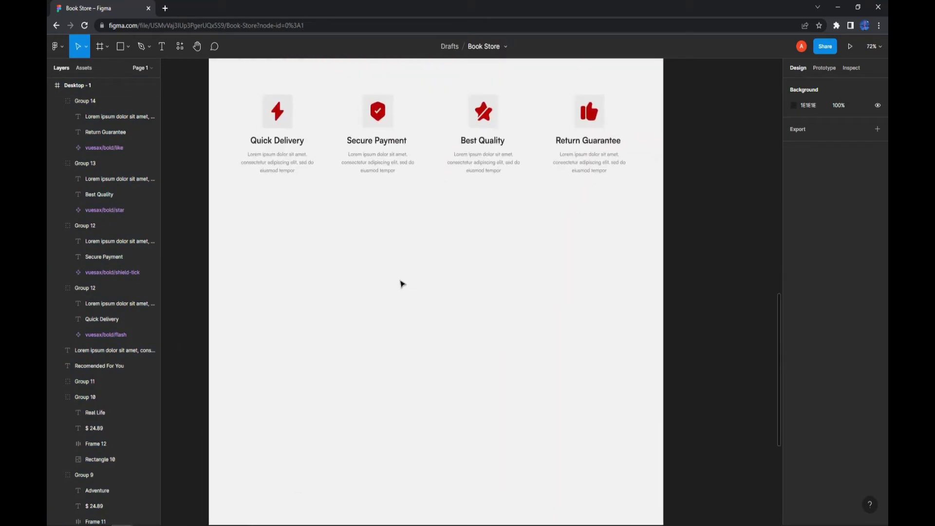
Add a size 30 'Books on Sale' heading below the feature cards, aligned with their left edge.
left_click(241, 223)
type("Books on Sale")
key("Escape")
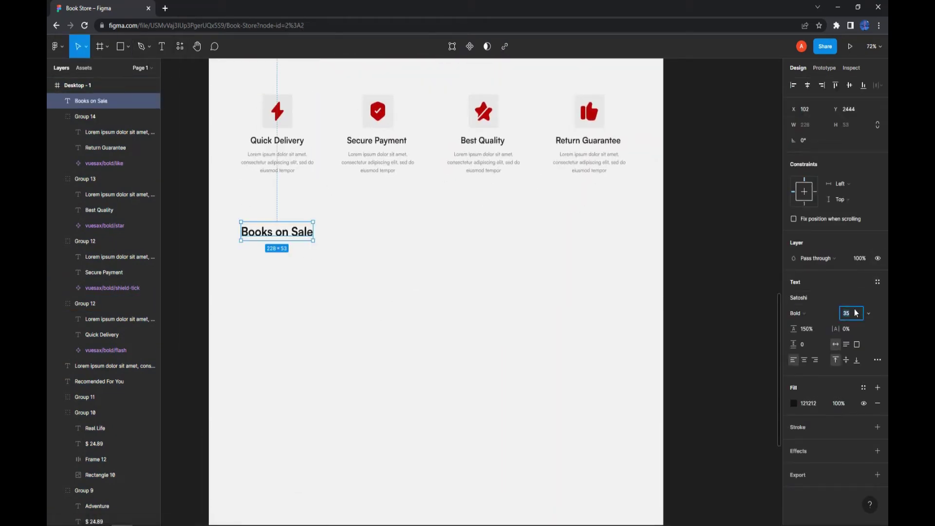
type("30")
key("Return")
left_click_drag(278, 230, 286, 252)
scroll(277, 217, "down", 3)
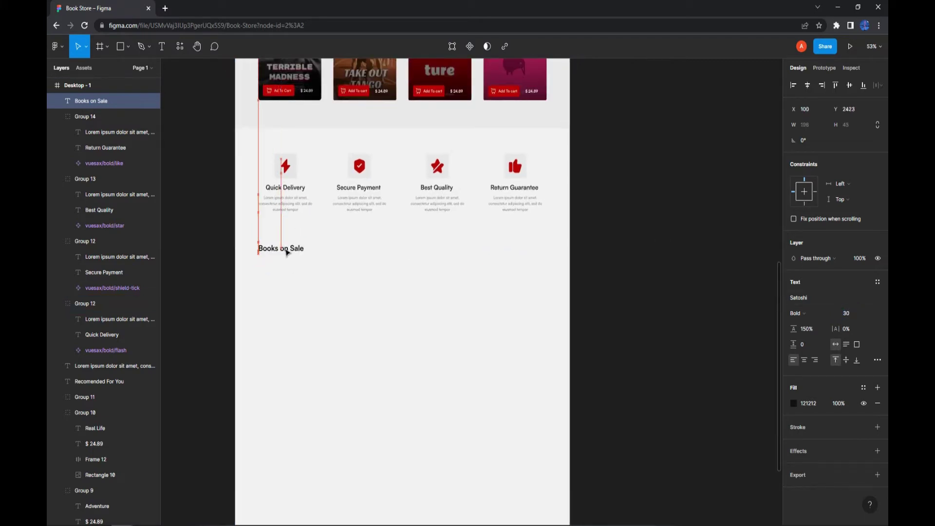
left_click_drag(287, 254, 287, 257)
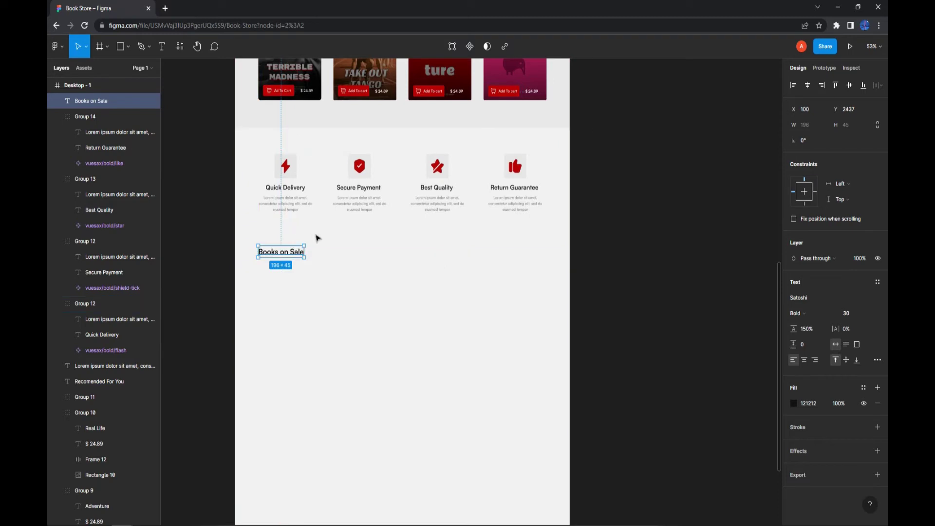
key("Down")
key("Down")
key("Down")
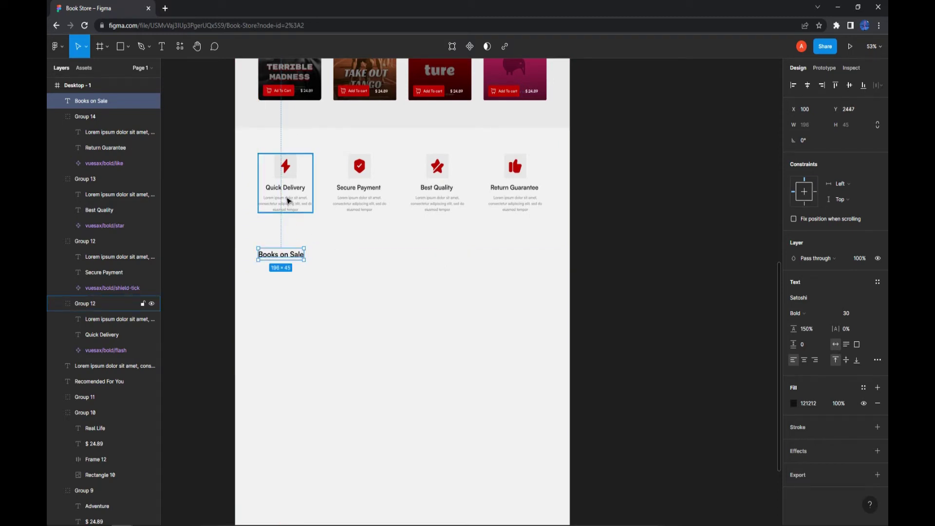
left_click(318, 267)
scroll(312, 220, "up", 1)
scroll(307, 217, "down", 2)
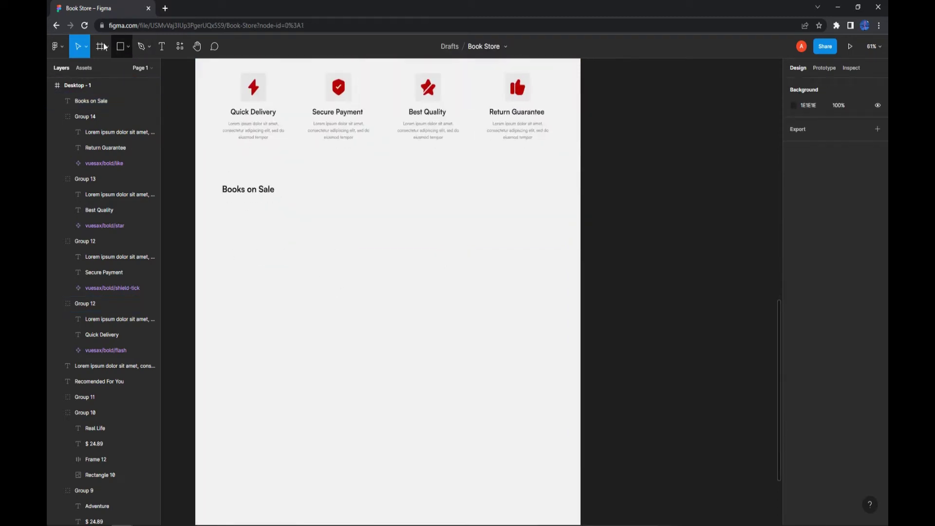
Draw a white 320×544 rectangle card just below the Books on Sale heading.
left_click(119, 47)
left_click(229, 229)
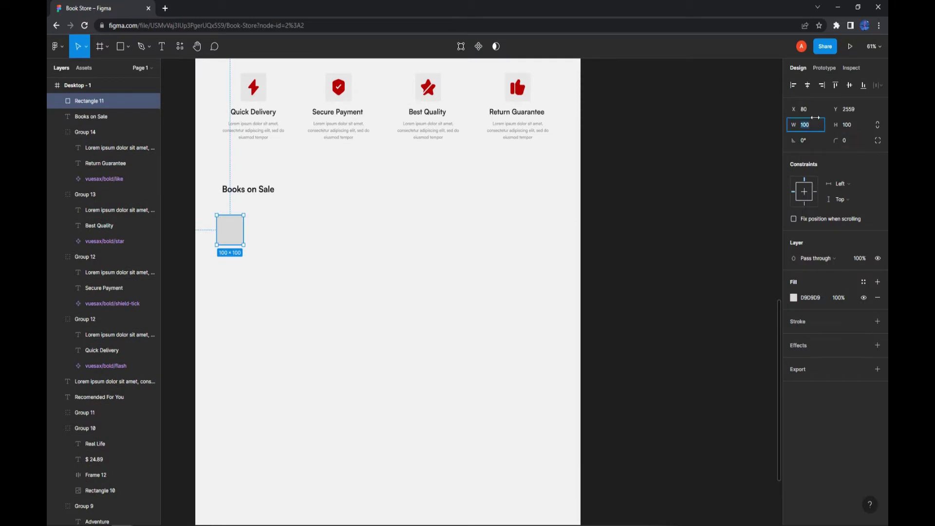
left_click(847, 125)
type("544")
key("Return")
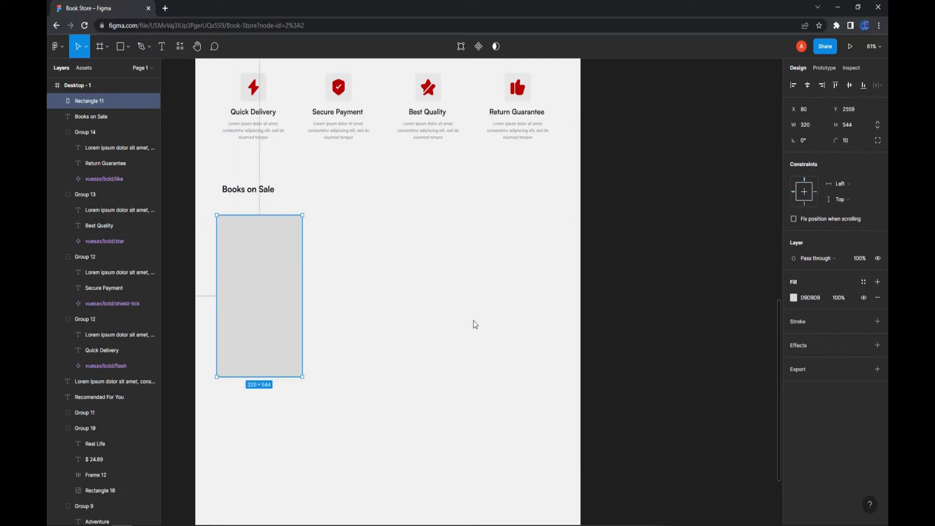
left_click_drag(261, 269, 266, 266)
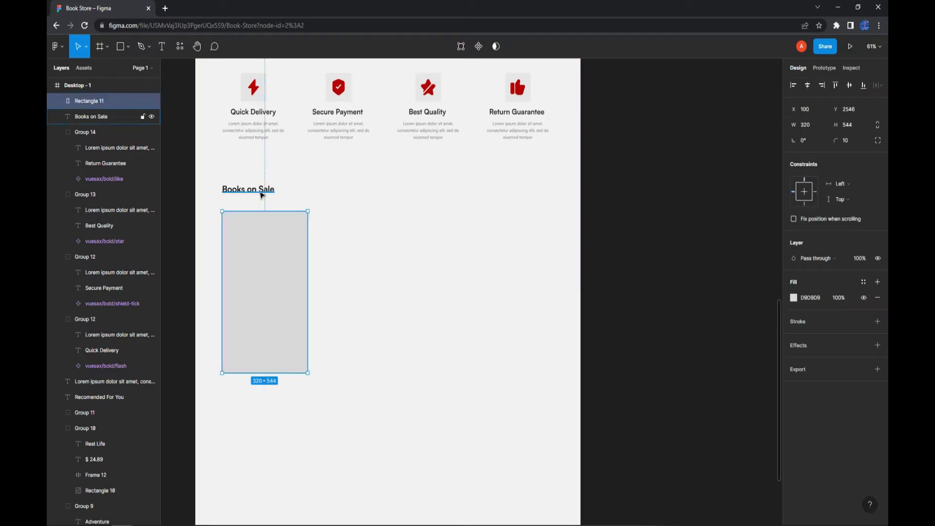
key("Up")
key("Up")
key("Up")
left_click(794, 298)
left_click_drag(686, 286, 674, 281)
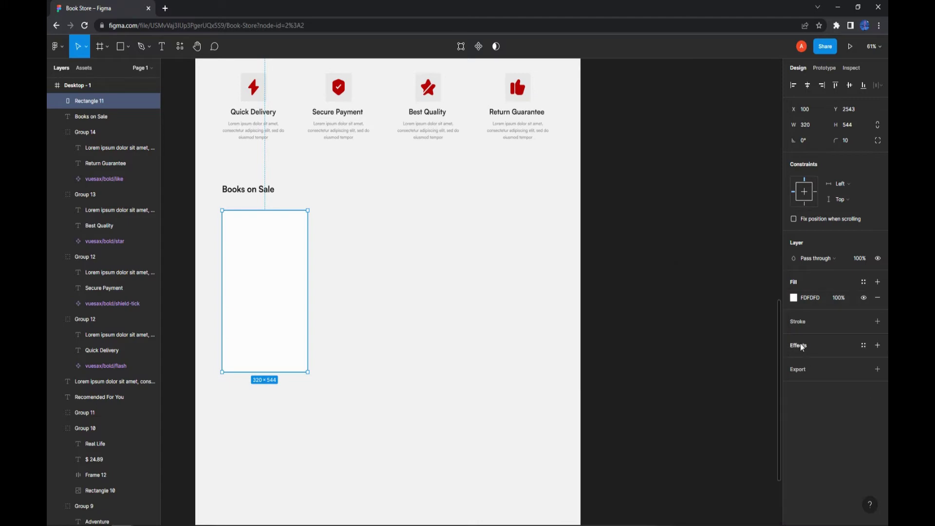
left_click(877, 345)
Add a drop shadow to the card with spread 2 and 15% opacity.
left_click(793, 361)
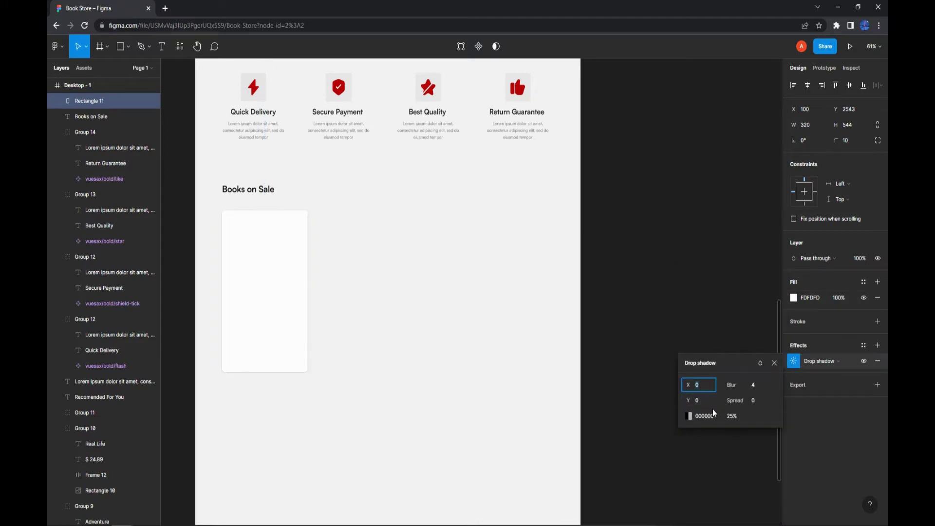
left_click(750, 408)
type("2")
left_click(737, 417)
type("15")
key("Return")
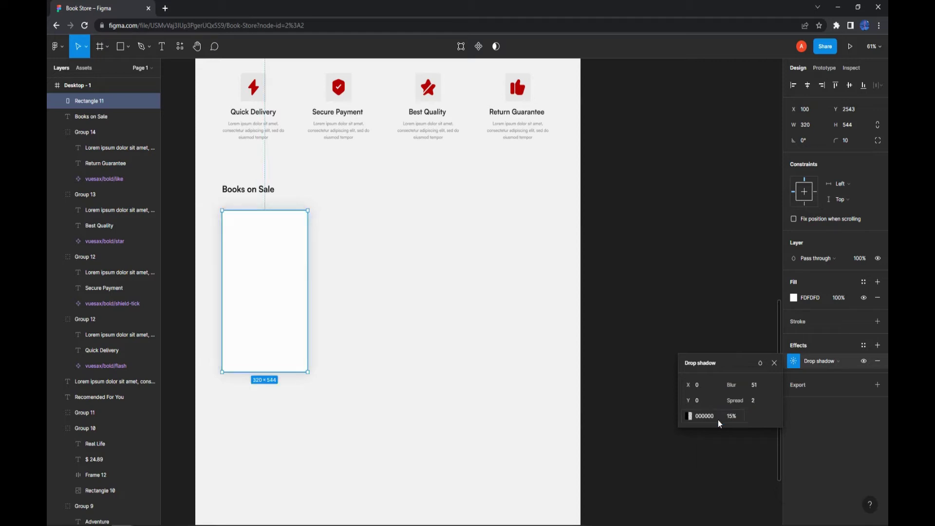
left_click(774, 363)
Increase the card shadow's blur slightly and lower its opacity to 9%.
left_click(530, 351)
left_click(272, 292)
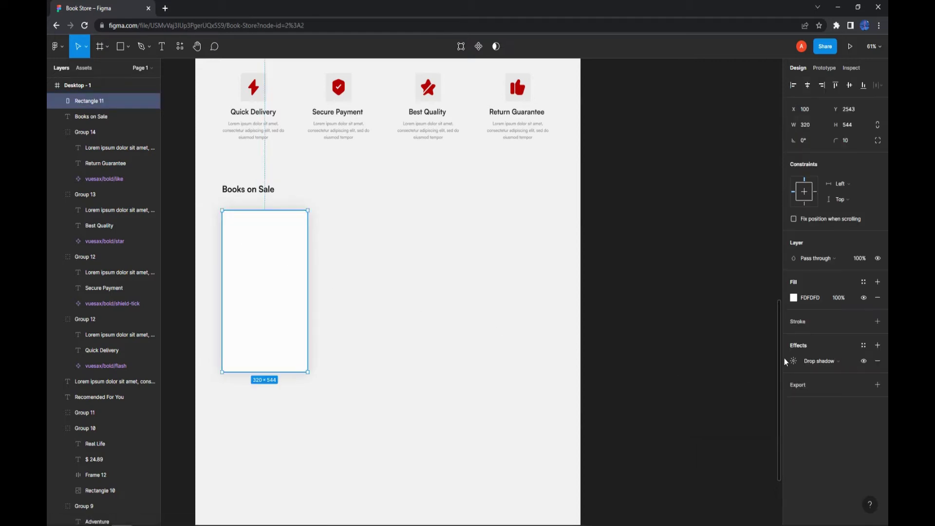
left_click(793, 361)
left_click_drag(738, 387, 760, 387)
type("10")
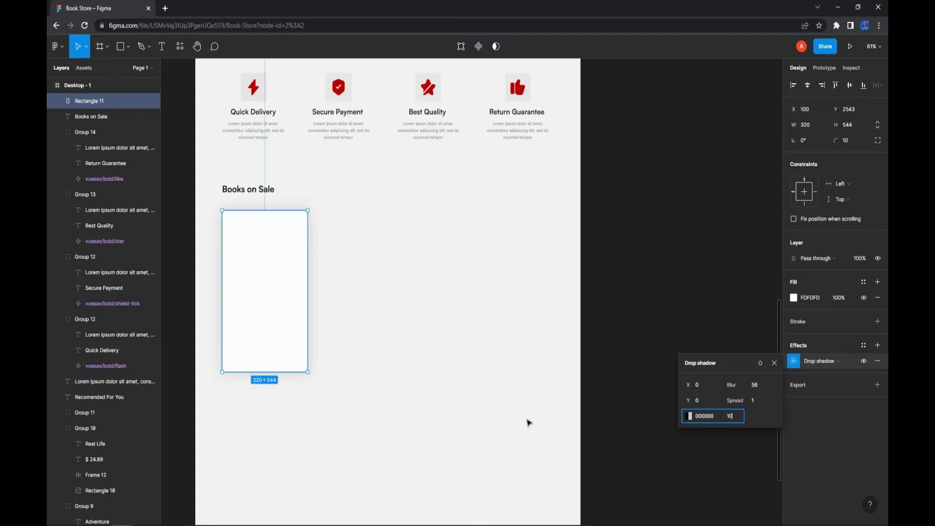
left_click(360, 375)
left_click(282, 274)
left_click(792, 361)
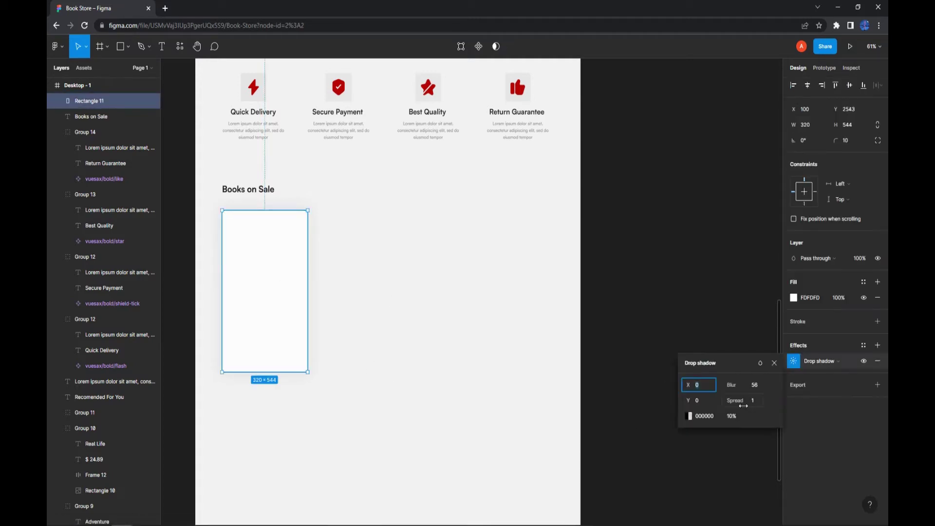
key("Down")
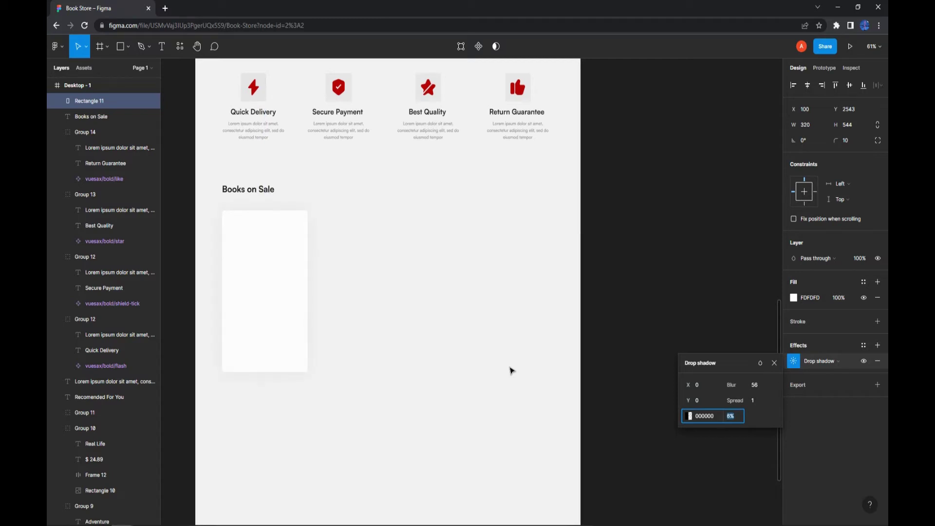
left_click(511, 371)
left_click(269, 265)
scroll(280, 248, "up", 3)
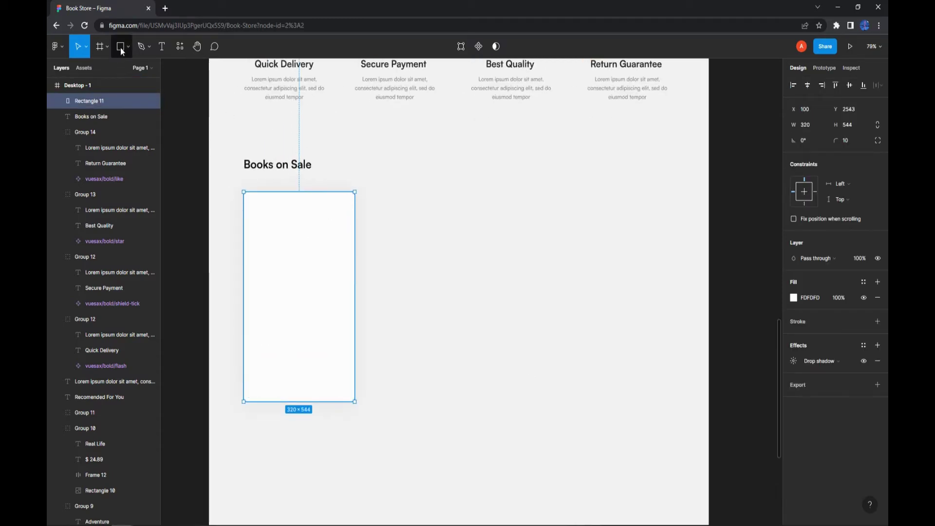
Draw a 277×393 placeholder rectangle with radius 10 at the card's top-left.
left_click(121, 50)
left_click(268, 210)
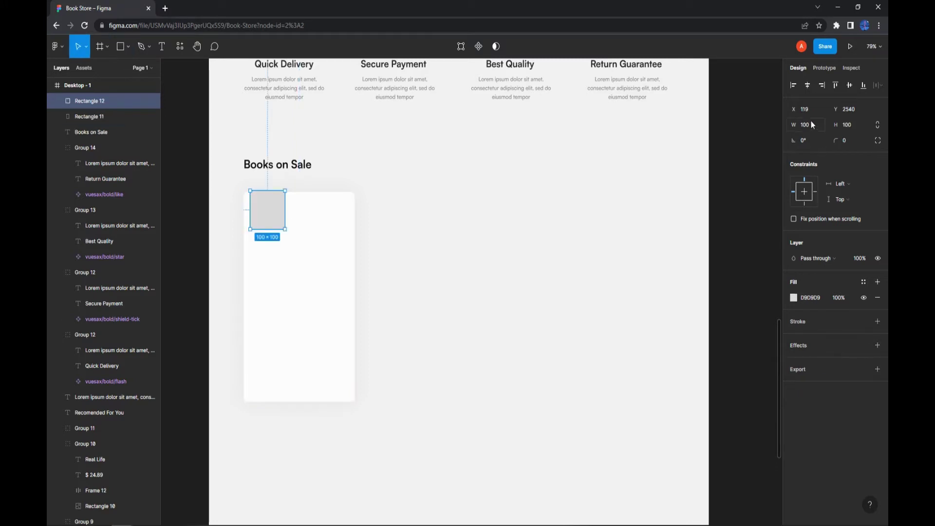
left_click(852, 124)
type("393")
left_click(647, 230)
left_click(320, 254)
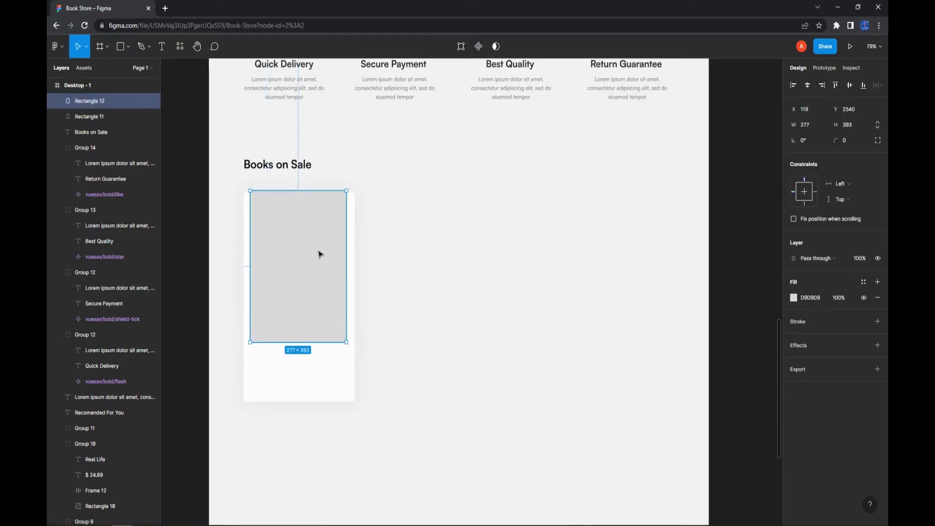
left_click_drag(320, 254, 321, 265)
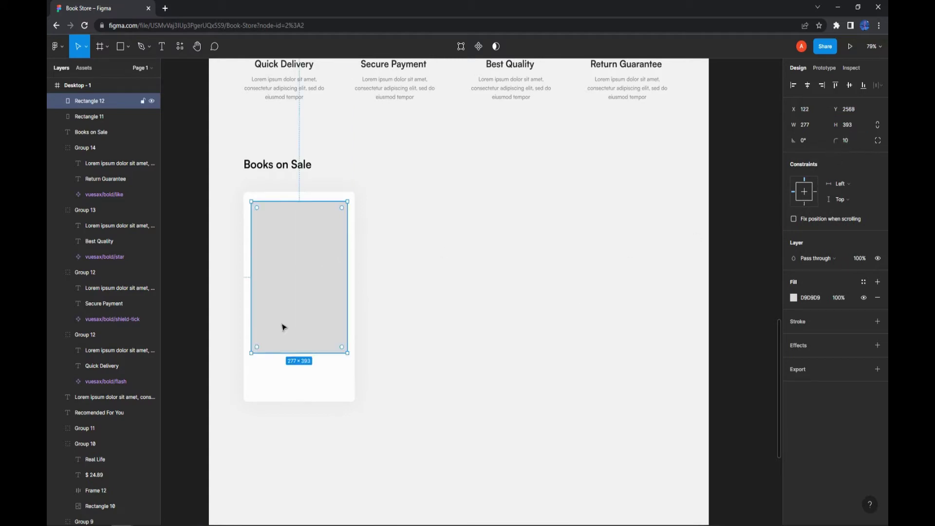
key("Up")
key("Up")
key("Up")
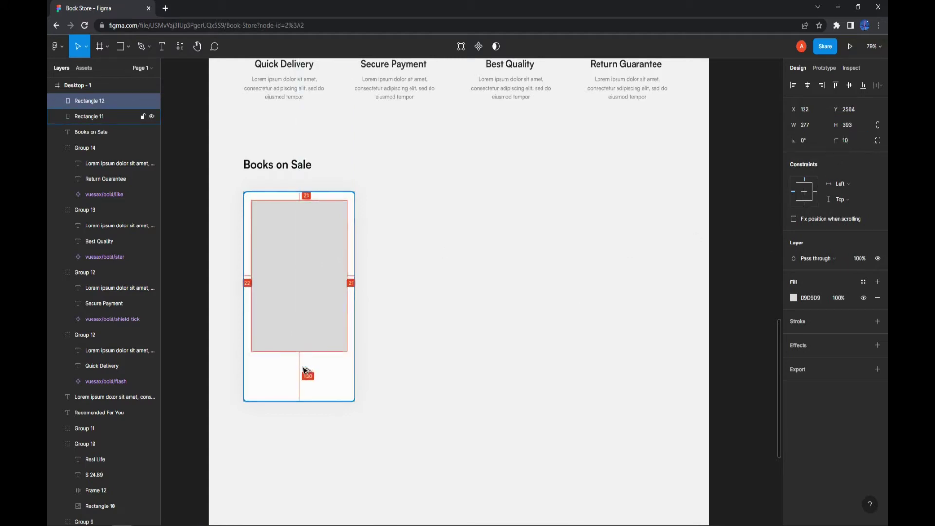
Add the 'Take Out Tango' title at size 20 below the placeholder, left-aligned with it.
left_click(304, 370)
scroll(265, 387, "up", 3)
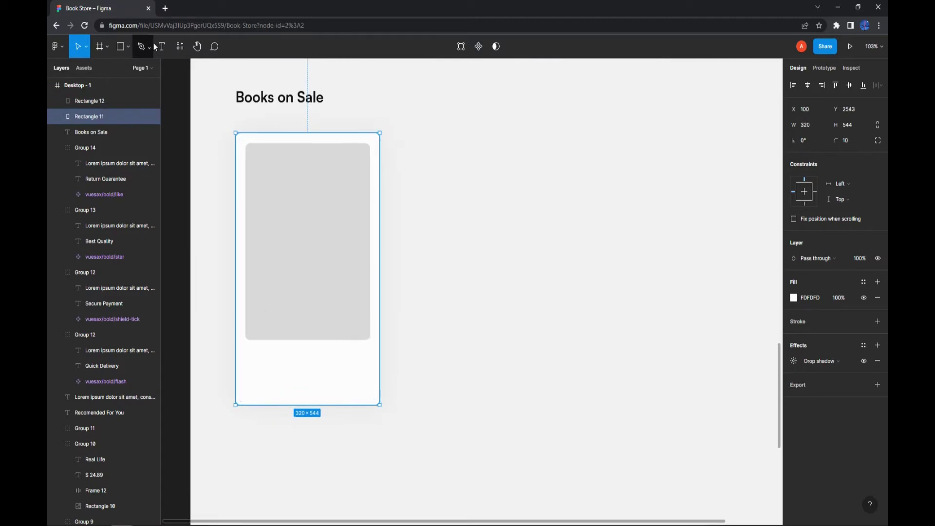
key("t")
left_click(263, 351)
key("Escape")
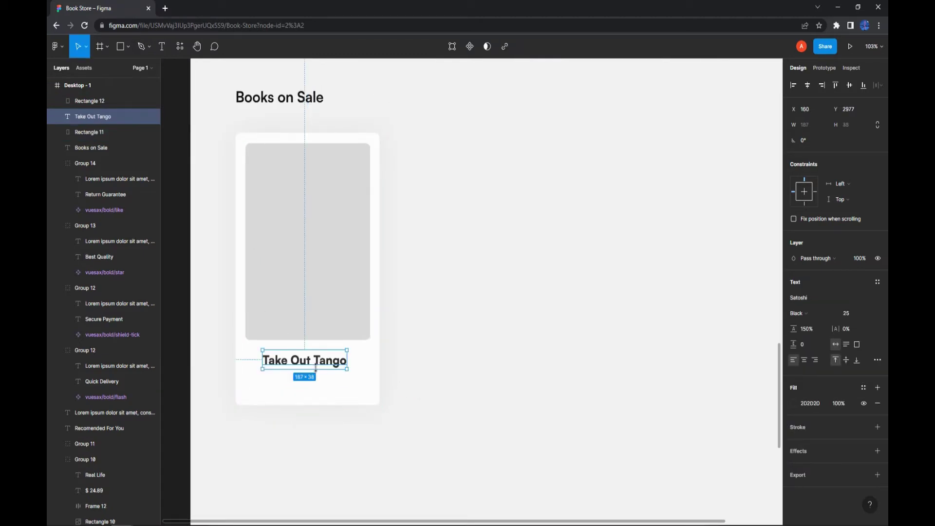
type("0")
key("Return")
left_click_drag(297, 361, 276, 359)
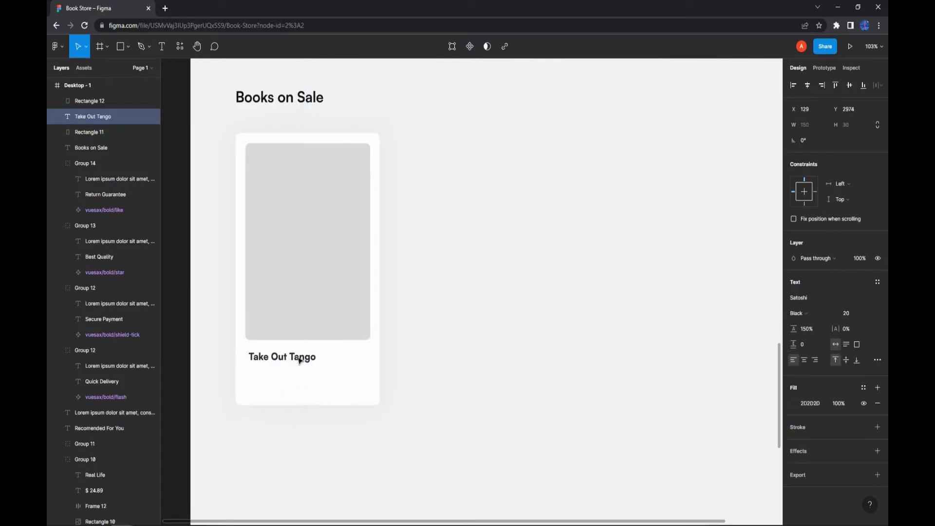
scroll(277, 358, "up", 3)
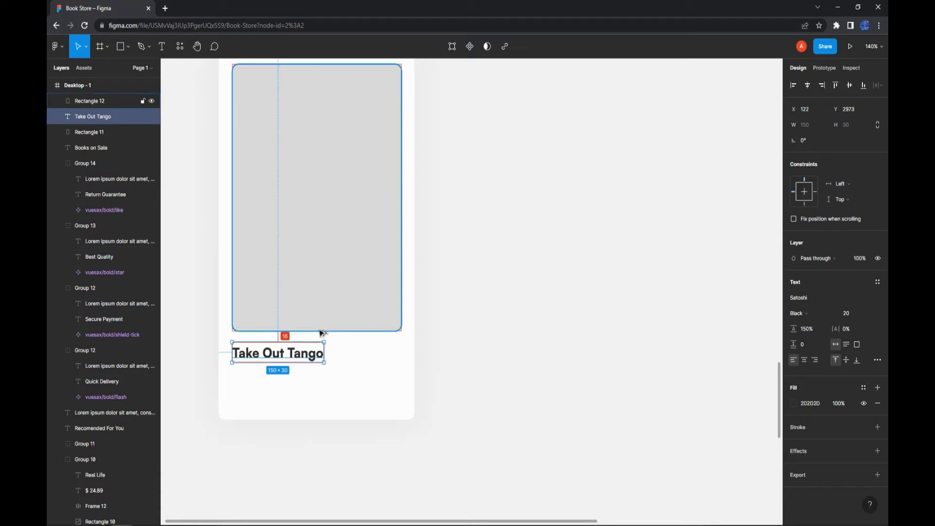
key("Up")
scroll(292, 380, "up", 2)
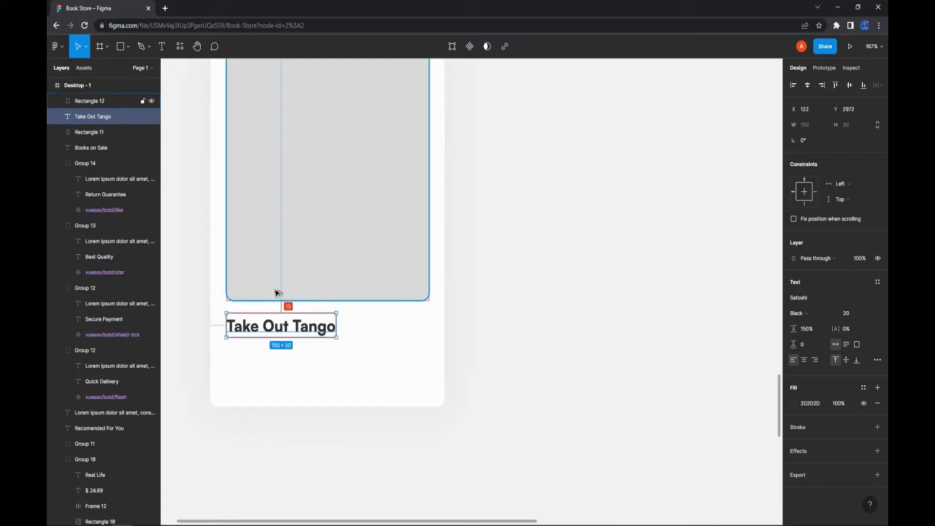
key("Up")
key("Up")
key("Up")
Add the 'SPORTS, DRAMA' genre line below the title.
key("Return")
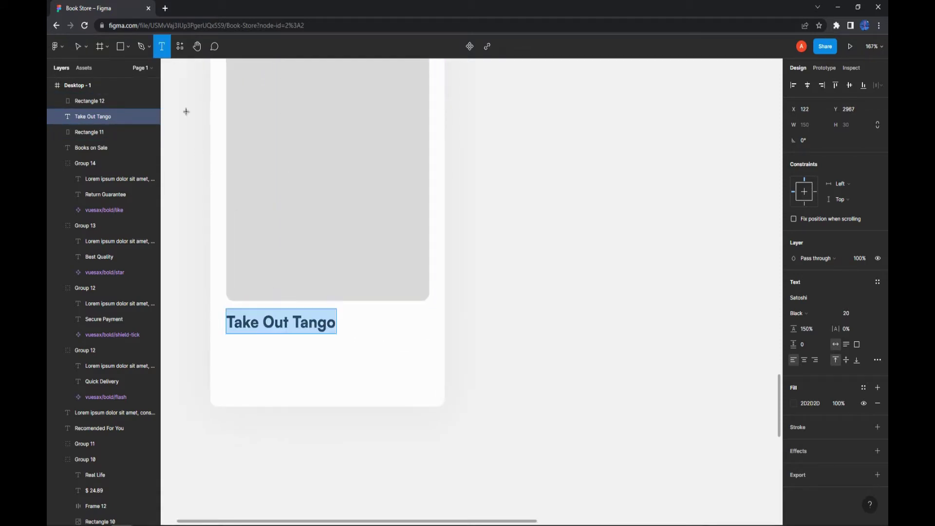
left_click(232, 347)
key("ctrl+v")
key("Escape")
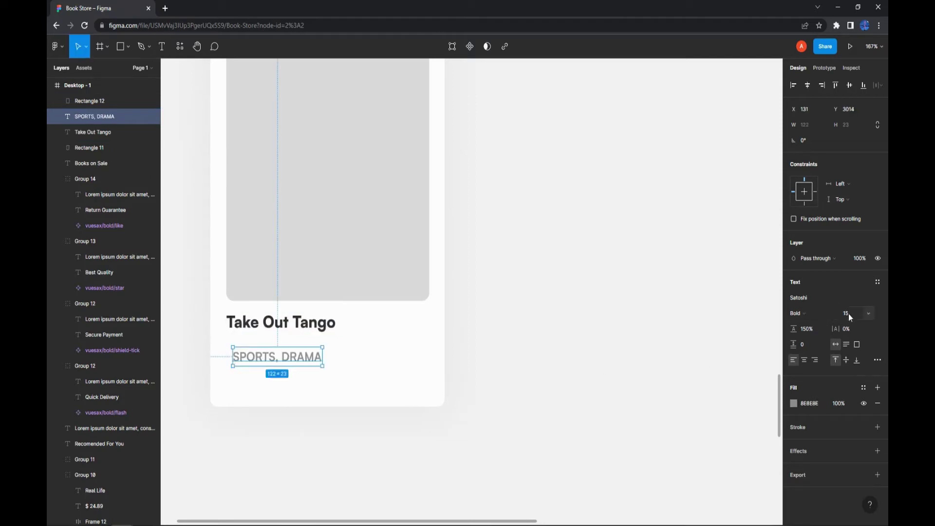
Set the genre line to size 13 and align it under the title.
type("13")
key("Return")
left_click_drag(273, 357, 266, 351)
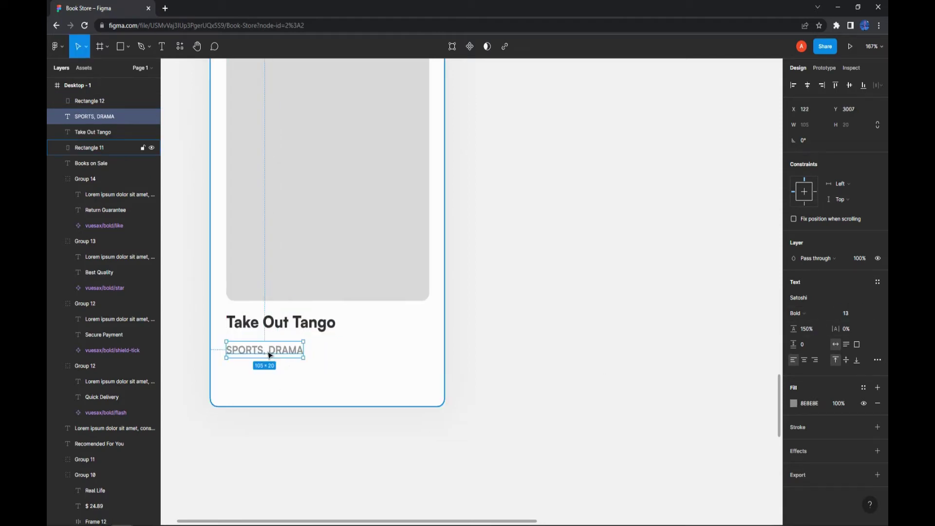
key("Up")
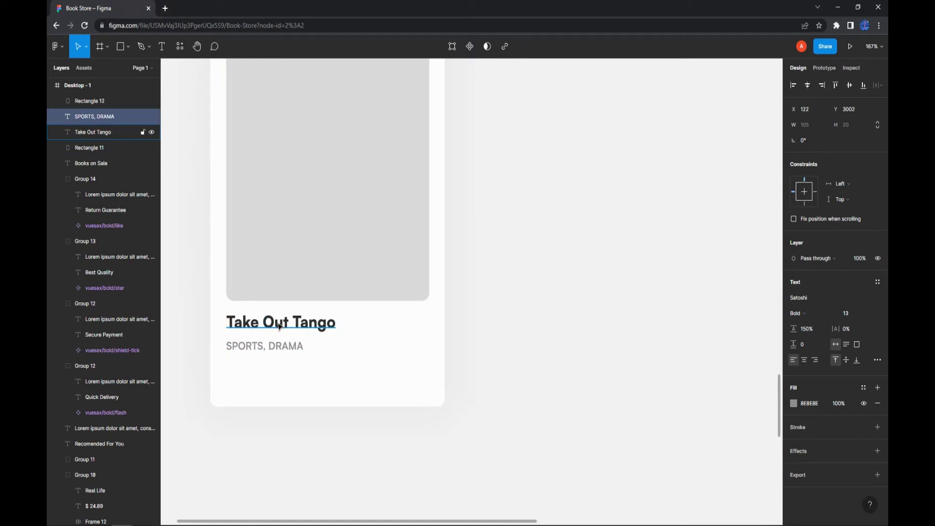
Copy the genre line to the card bottom and change it to the '$ 6.5' price.
left_click(269, 412)
scroll(269, 413, "up", 3)
left_click(266, 310)
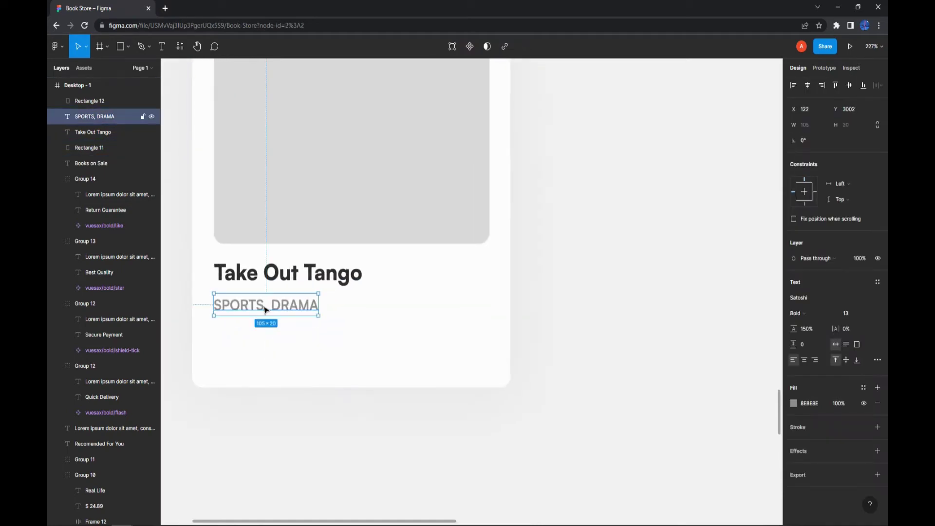
left_click_drag(266, 310, 261, 362)
double_click(261, 363)
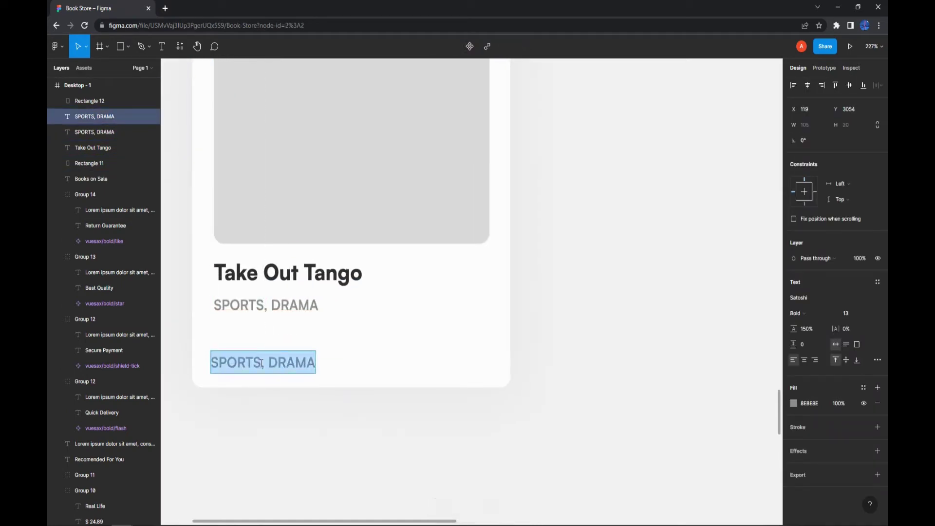
type("$")
key("BackSpace")
key("BackSpace")
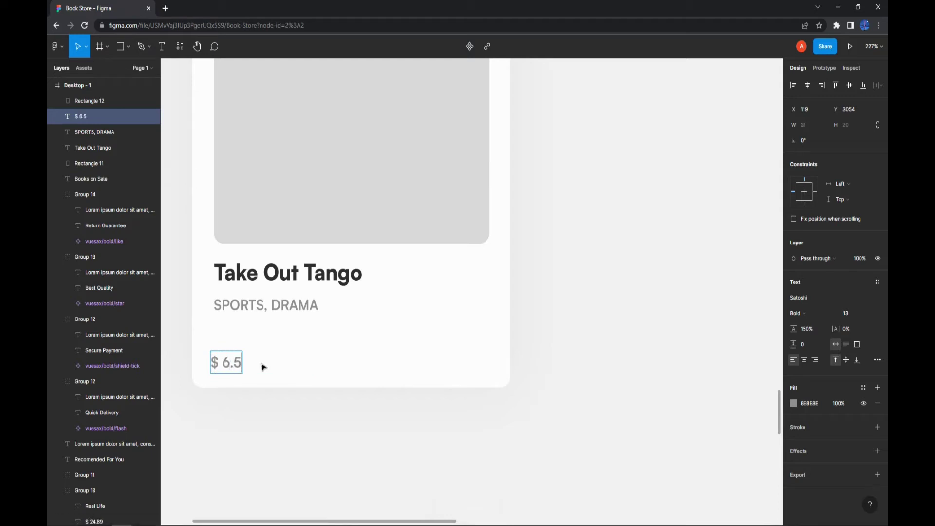
key("Escape")
left_click(840, 315)
type("15")
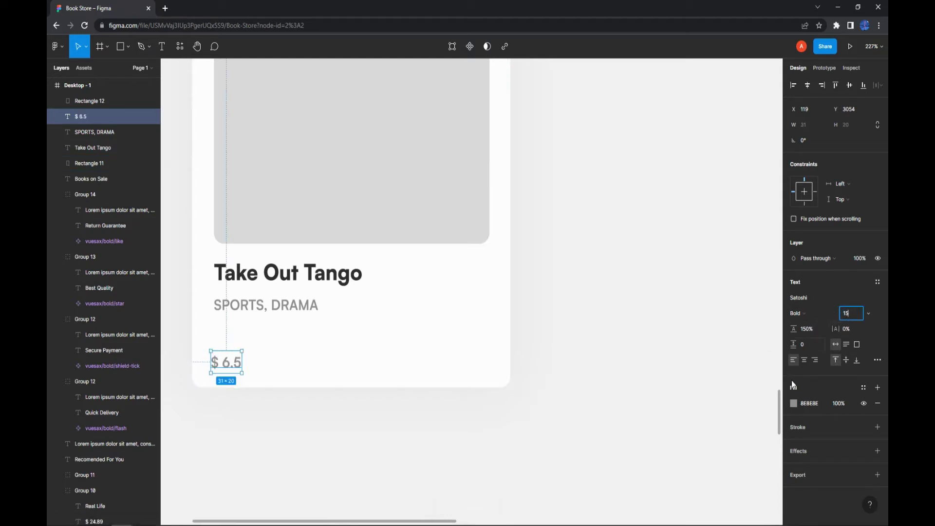
Adjust the $ 6.5 price's fill colour and align it with the title's left edge.
left_click(793, 403)
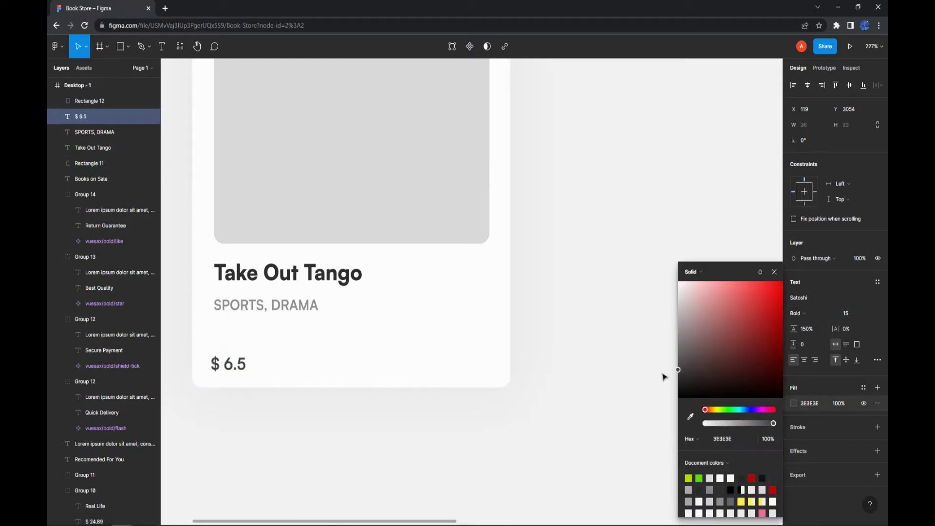
key("Escape")
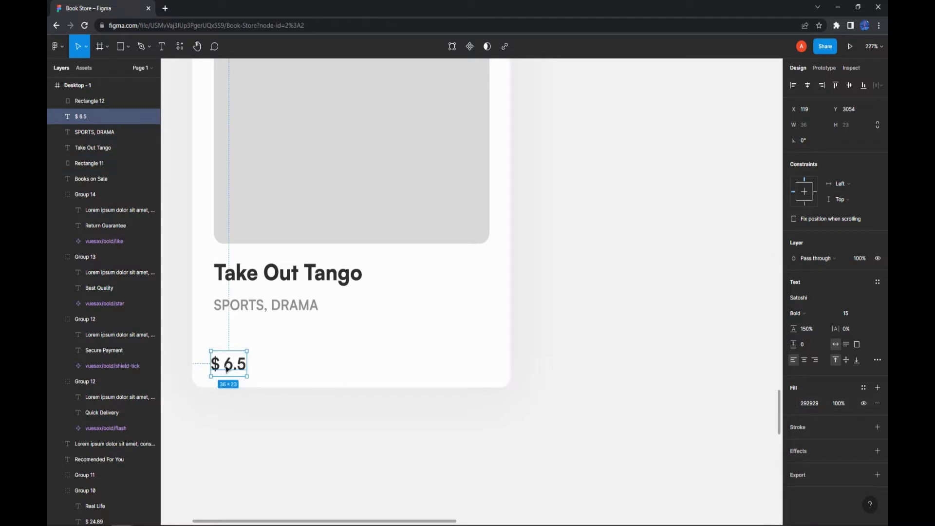
left_click_drag(229, 363, 233, 363)
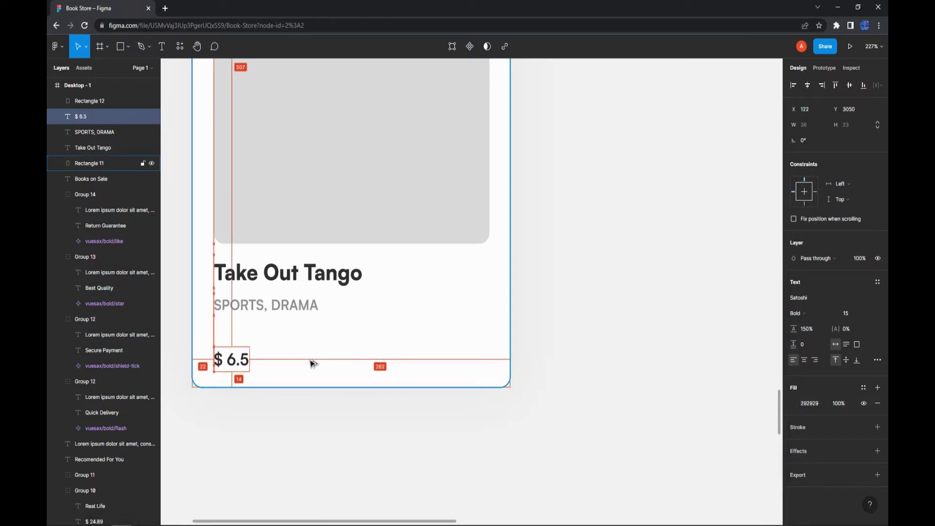
key("Up")
key("Up")
key("Up")
key("Down")
key("Down")
key("Down")
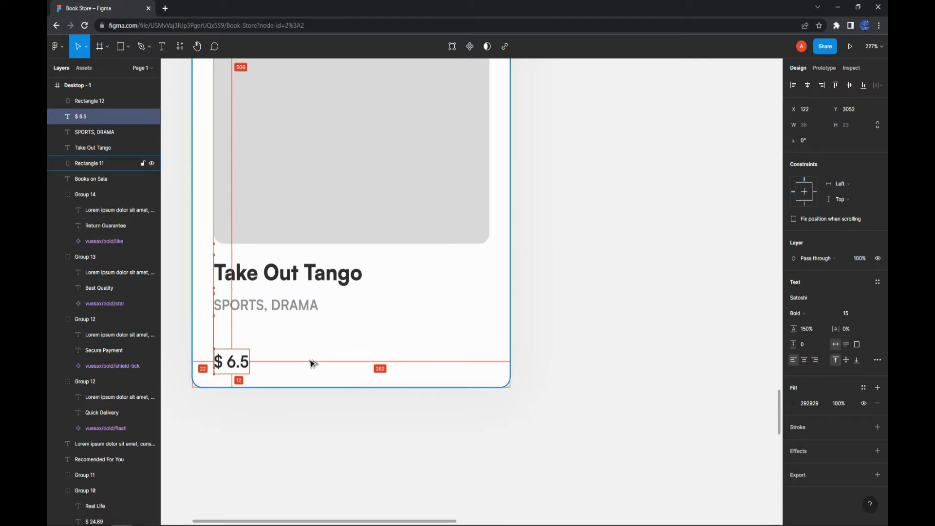
scroll(312, 363, "up", 2)
Duplicate the price beside it as size 12, Medium weight, grey 9C9C9C text.
key("ctrl+d")
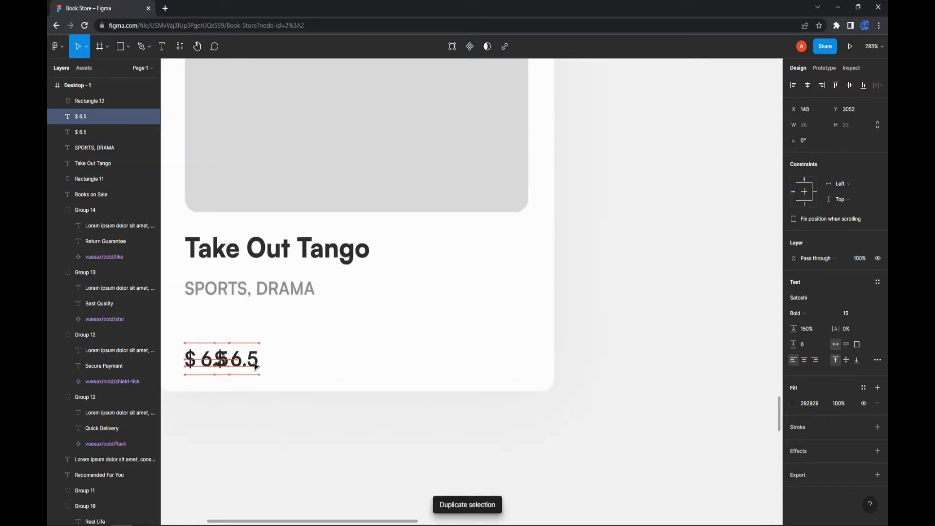
left_click_drag(209, 367, 262, 366)
type("12")
key("Return")
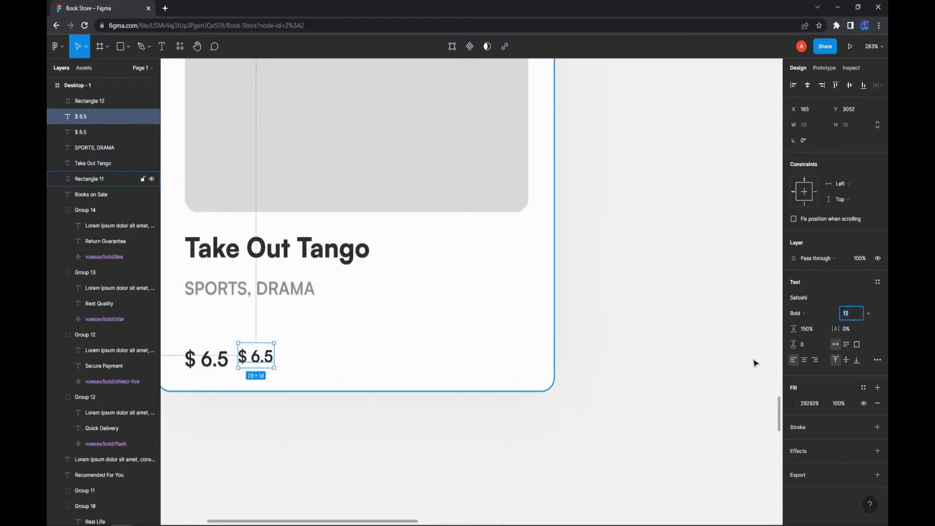
left_click(809, 314)
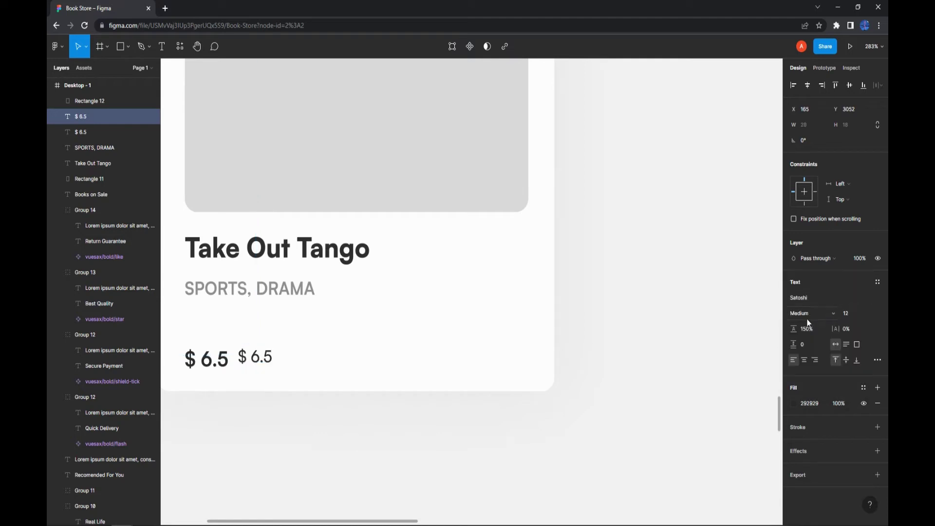
left_click(793, 403)
left_click_drag(691, 326, 647, 334)
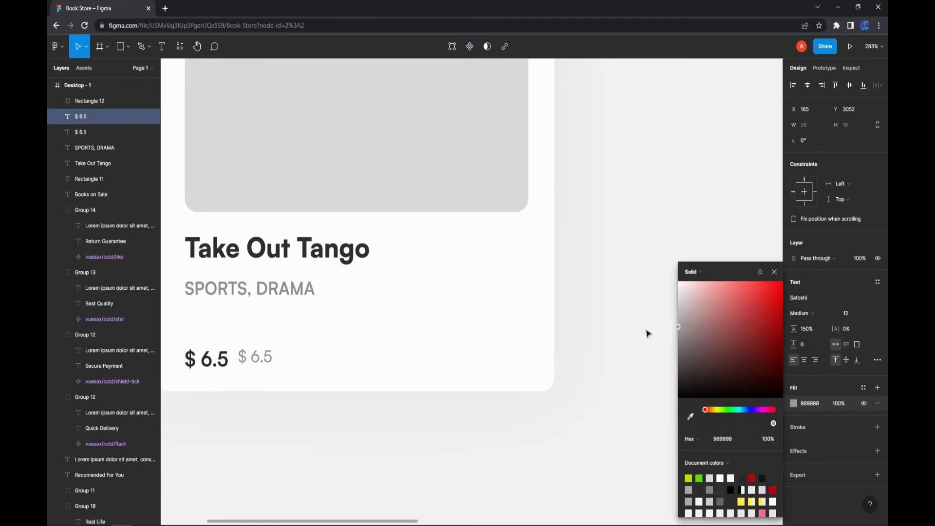
left_click(774, 271)
Strike through the copied price and nudge it into place right of $ 6.5.
left_click(877, 360)
left_click(773, 409)
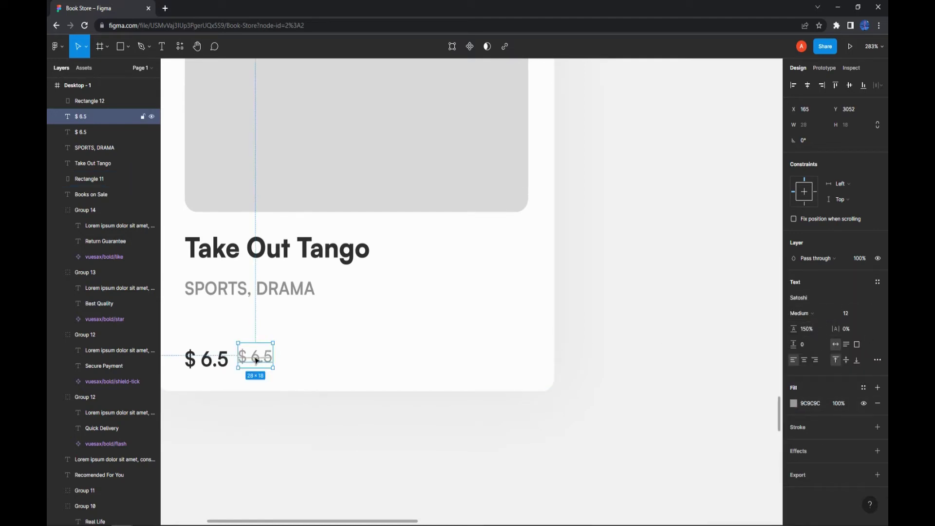
left_click_drag(256, 359, 255, 364)
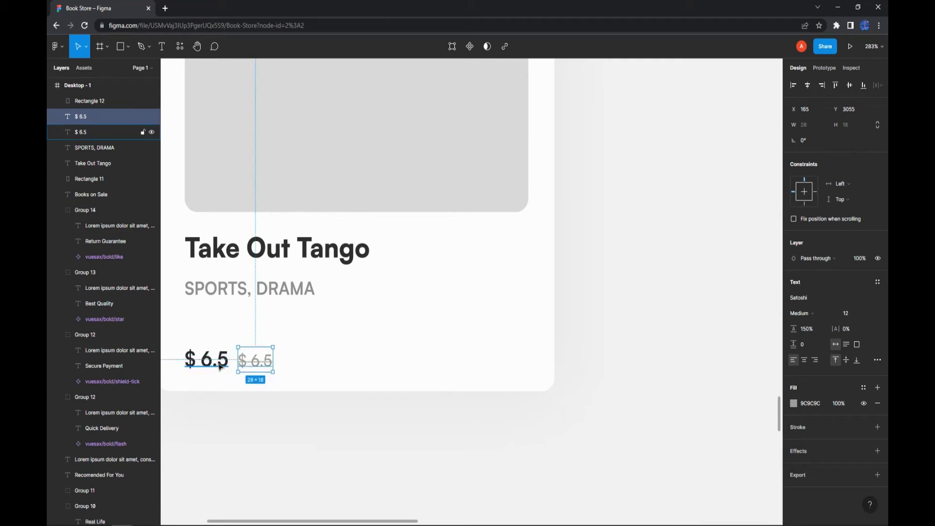
key("Right")
key("Right")
key("Right")
scroll(234, 389, "down", 3)
scroll(273, 418, "up", 2)
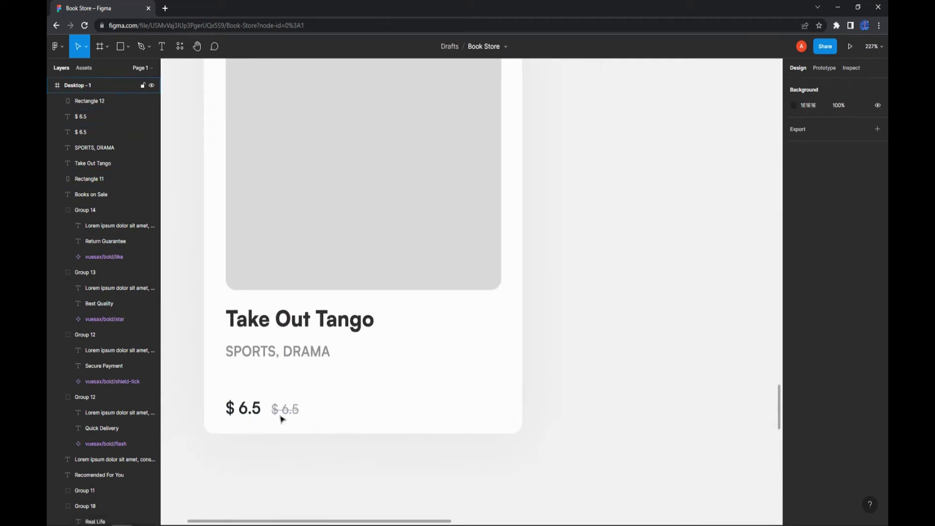
Change the struck-through copy's text to $ 12.2.
double_click(284, 408)
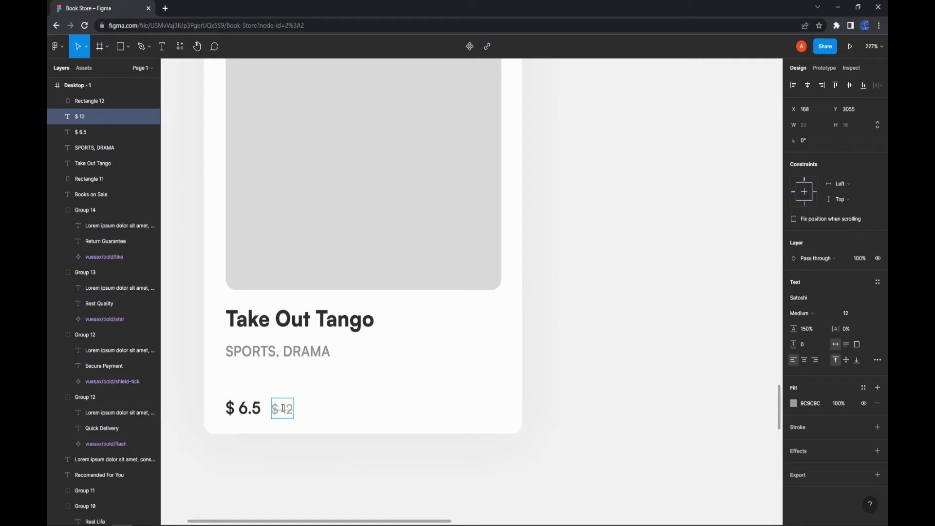
key("Escape")
scroll(278, 436, "up", 2)
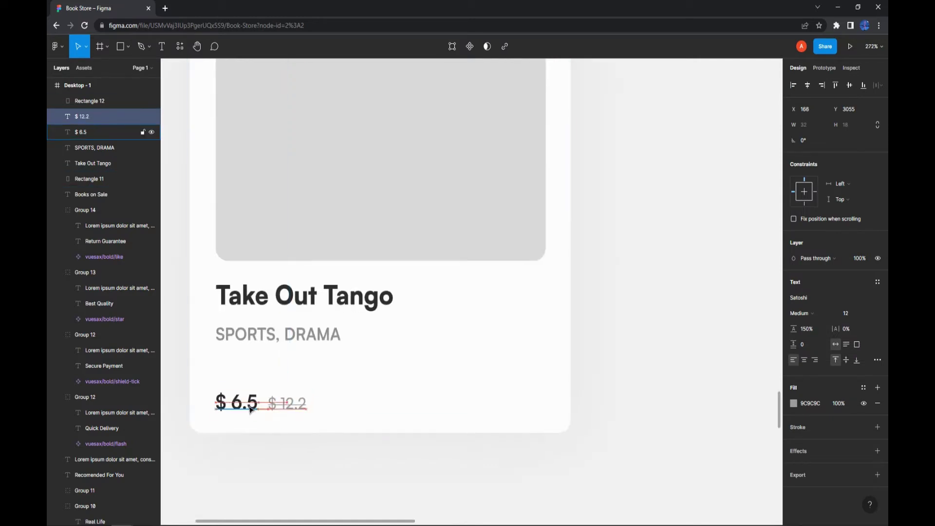
key("Escape")
scroll(279, 435, "down", 3)
scroll(341, 392, "right", 1)
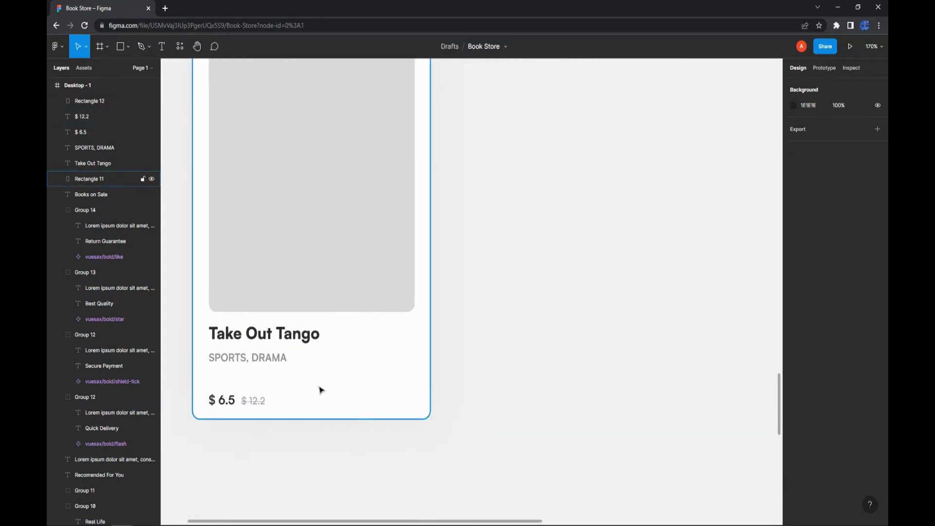
left_click(356, 389)
Paste the vuesax/bold/star icon at the right end of the price row.
scroll(356, 390, "up", 2)
key("ctrl+v")
left_click_drag(515, 257, 388, 404)
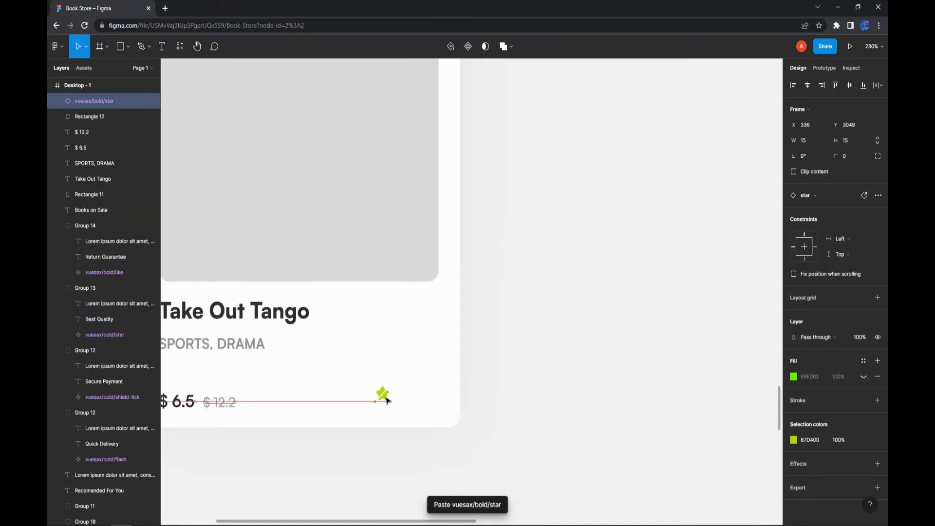
scroll(388, 403, "up", 3)
Add a '4.8' rating label level with the star.
key("t")
left_click(410, 395)
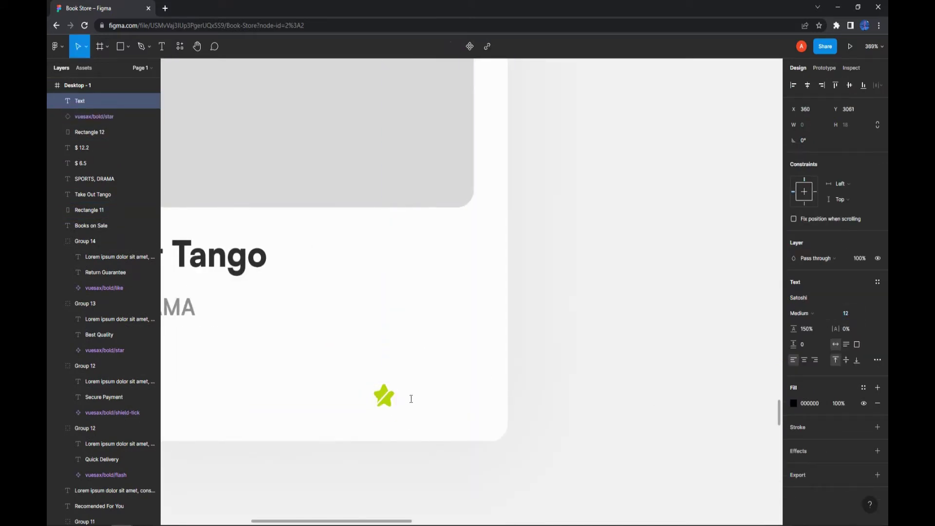
type("4.8")
key("Escape")
mouse_move(422, 417)
left_mouse_down()
mouse_move(424, 402)
mouse_move(417, 406)
mouse_move(459, 409)
left_mouse_up()
Align the star and 4.8 label together with the image edge.
left_click(384, 397, "shift")
scroll(437, 407, "down", 3)
scroll(460, 411, "left", 1)
left_click(430, 442)
scroll(430, 443, "down", 5)
scroll(430, 430, "down", 1)
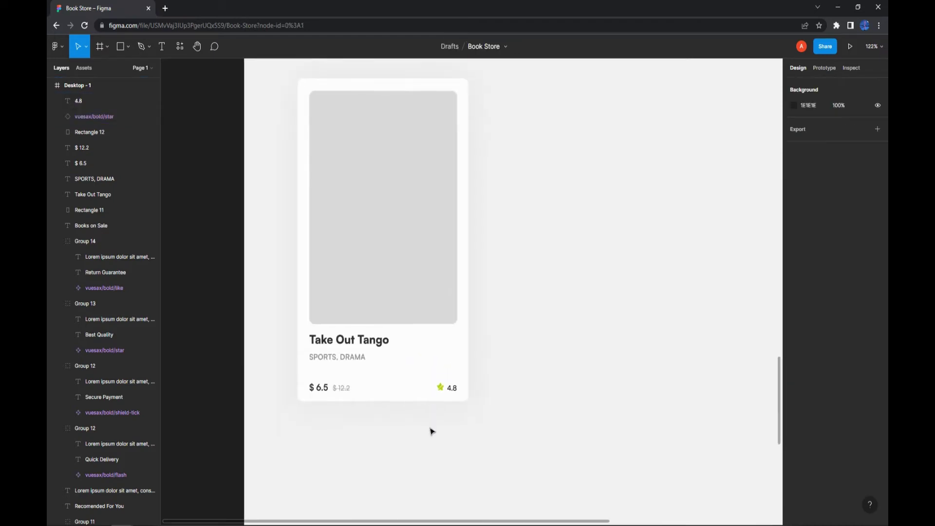
scroll(430, 430, "down", 2)
scroll(461, 351, "down", 2)
left_click(351, 341)
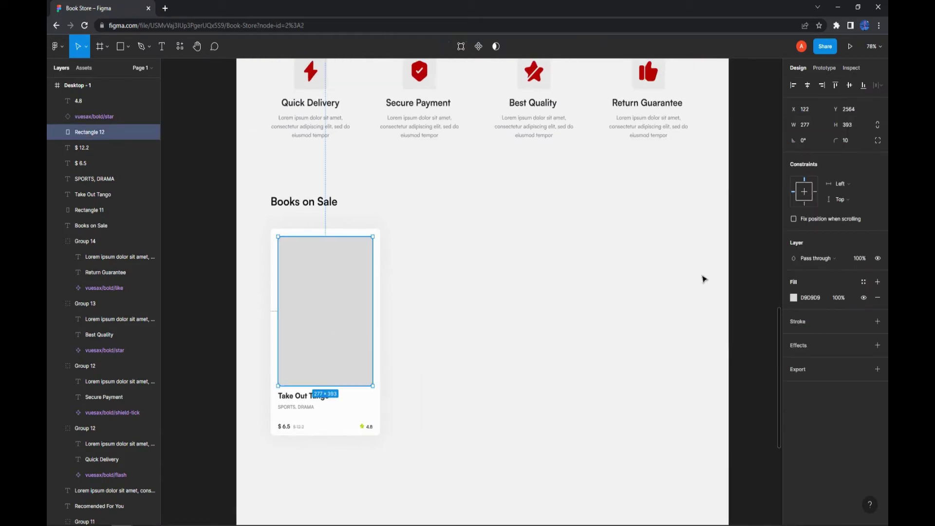
Fill the grey placeholder with the Terrible Madness cover image.
left_click(793, 298)
left_click(686, 269)
left_click(720, 332)
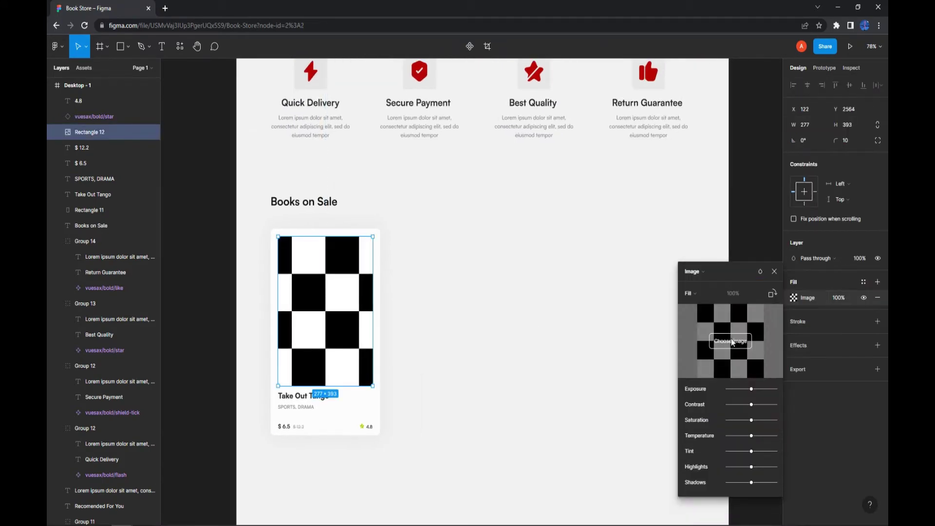
left_click(495, 294)
scroll(486, 316, "down", 5)
scroll(432, 332, "up", 1)
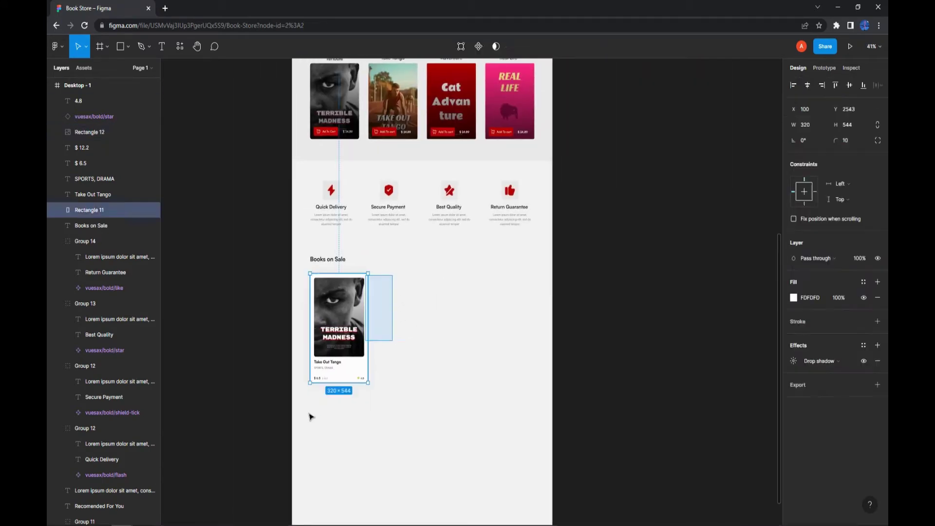
Group the book card and duplicate it into a row of four cards.
left_click_drag(400, 306, 303, 419)
key("ctrl+g")
key("ctrl+d")
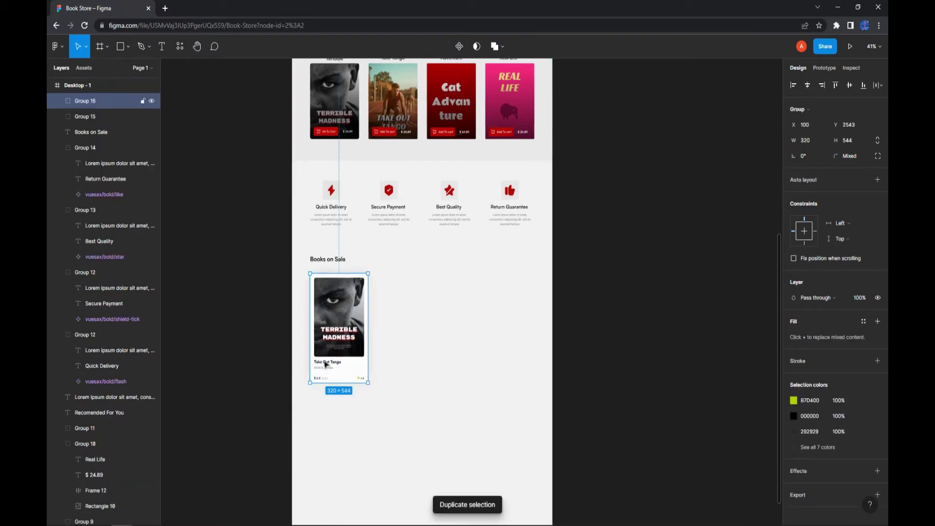
left_click_drag(322, 363, 386, 363)
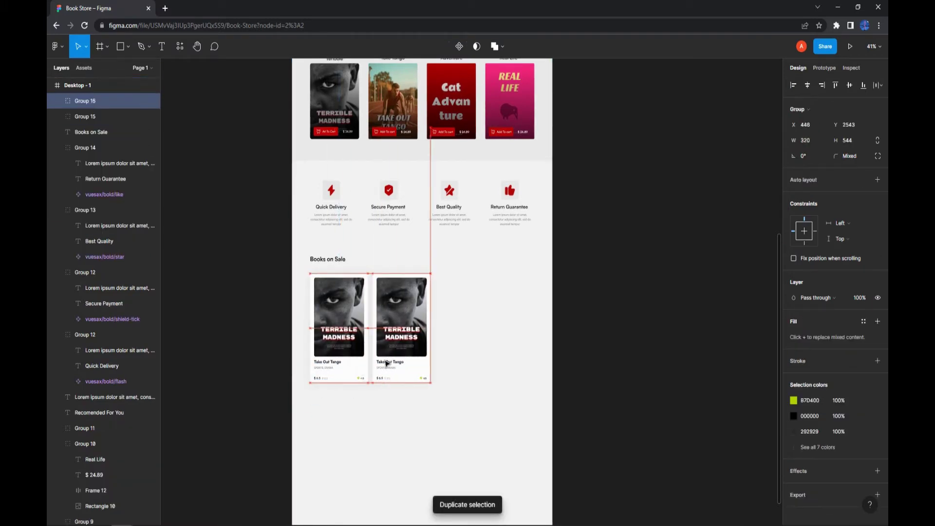
left_click(358, 338)
key("ctrl+d")
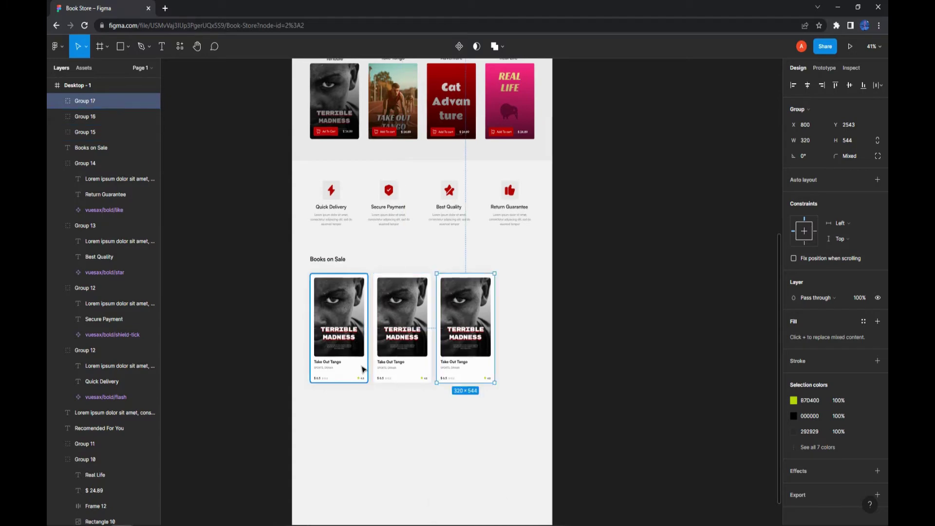
key("ctrl+d")
left_click(480, 434)
scroll(470, 244, "up", 1)
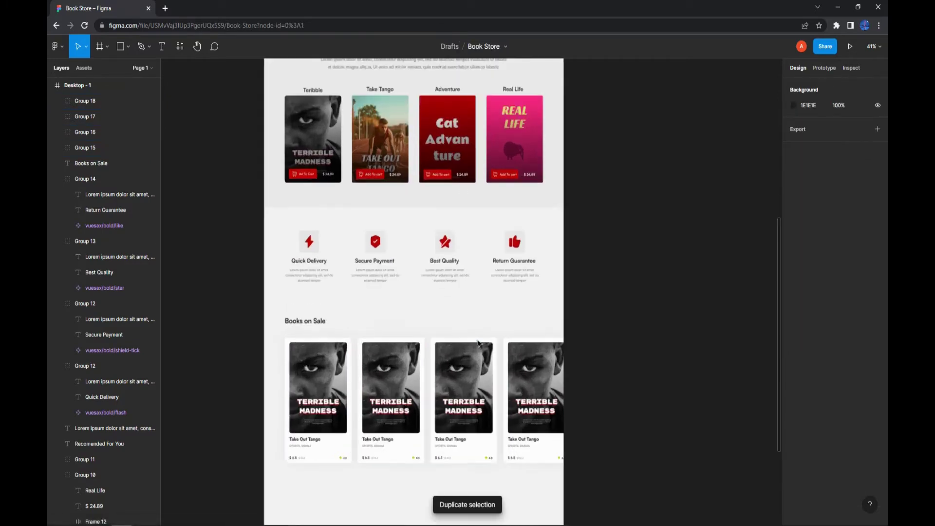
scroll(477, 336, "up", 2)
scroll(512, 310, "up", 3)
Paste the arrow-right icon level with the Books on Sale heading.
scroll(513, 310, "down", 3)
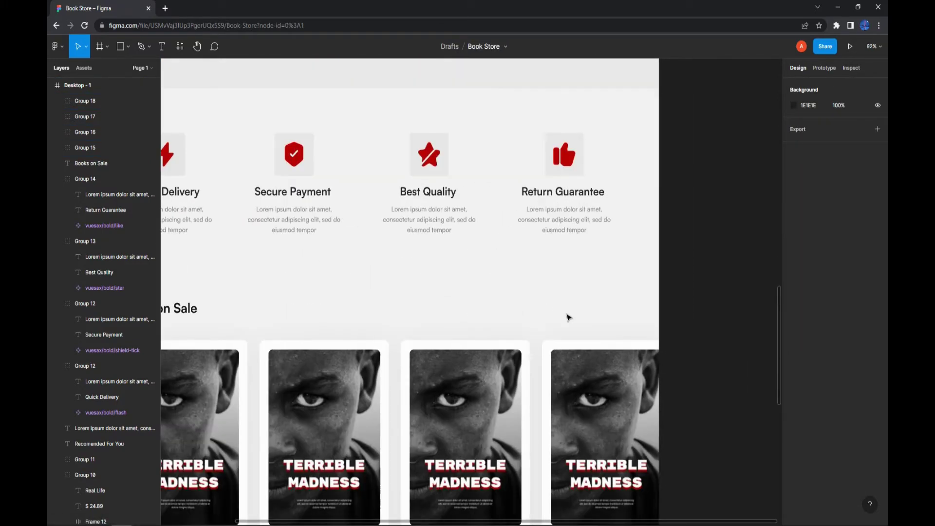
key("ctrl+v")
left_click_drag(476, 290, 601, 308)
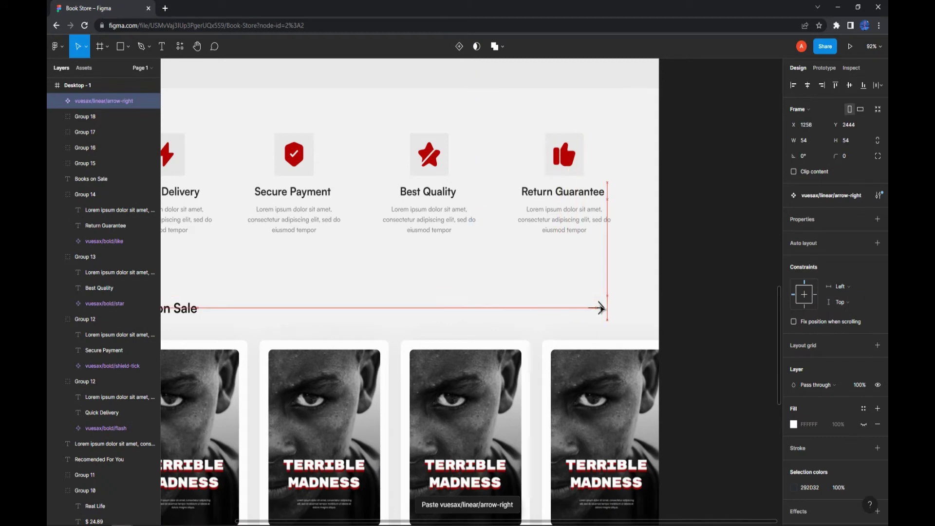
key("alt")
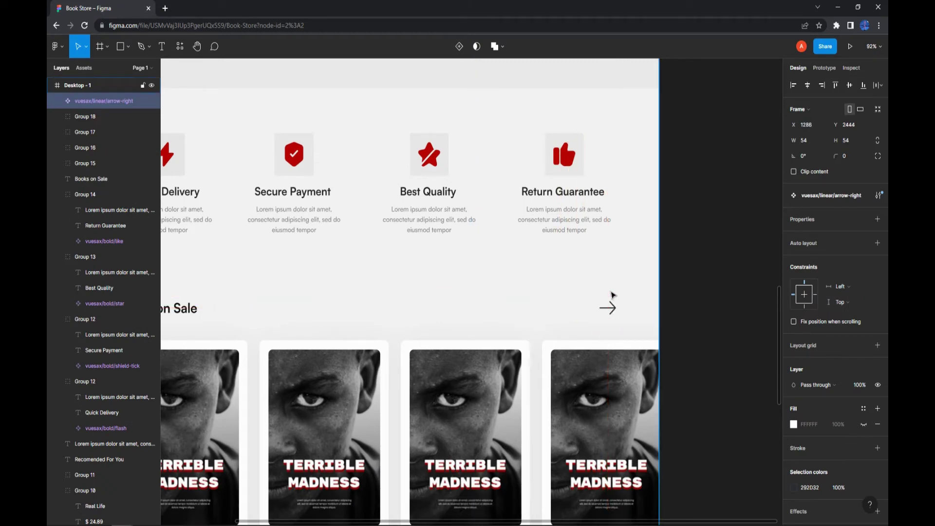
Duplicate the arrow, rotate it 180° into a left arrow, and space it 26 px away.
key("ctrl+d")
left_click_drag(618, 306, 574, 304)
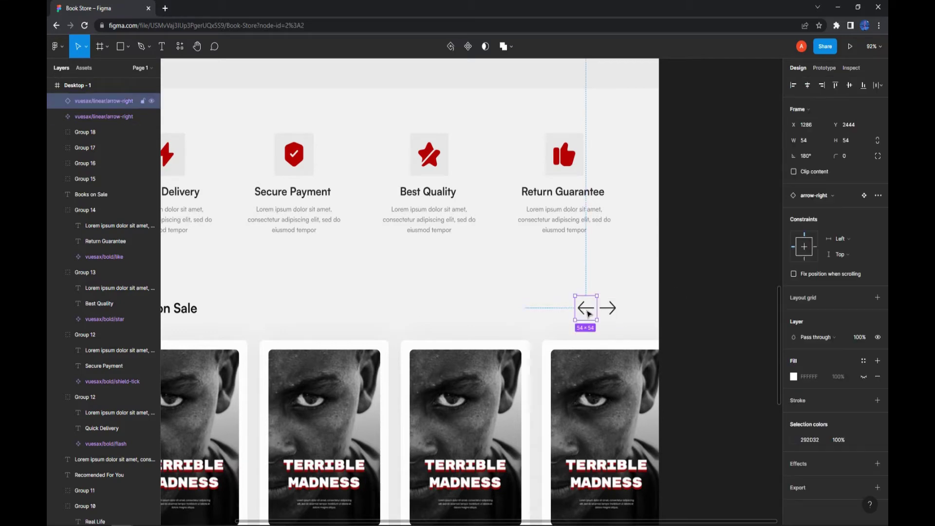
left_click_drag(586, 307, 576, 307)
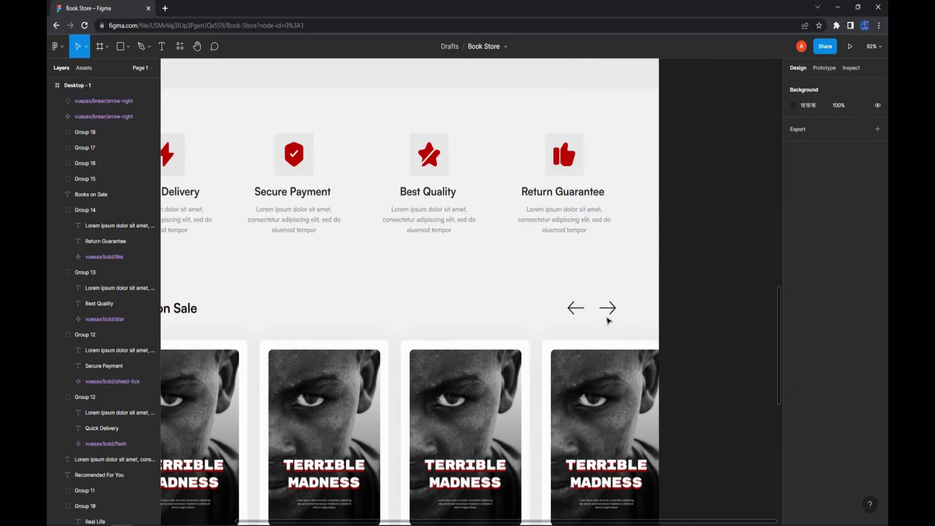
key("Right")
left_click(705, 365)
scroll(706, 370, "down", 10, "ctrl")
scroll(544, 260, "up", 3, "ctrl")
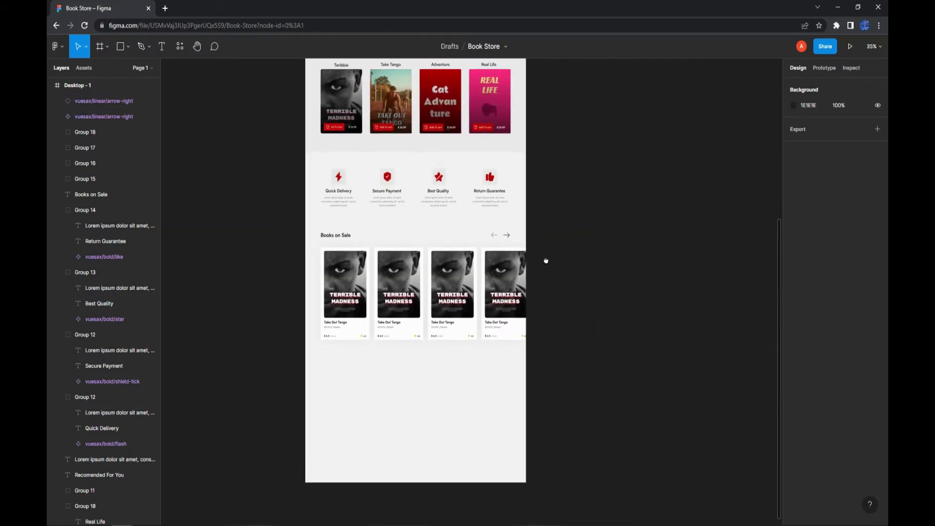
Select and scroll through the page frame to check the Books on Sale row.
left_click(426, 413)
scroll(429, 412, "up", 3, "ctrl")
scroll(428, 412, "down", 2)
scroll(397, 453, "down", 3)
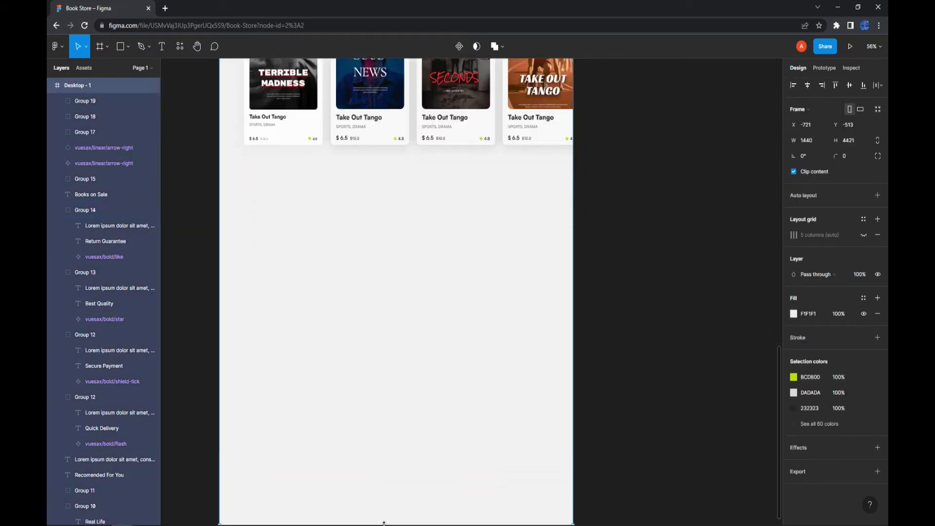
left_click(394, 286)
scroll(394, 286, "up", 5)
Add a 'Featured Product' heading at size 30, centred under the book cards.
left_click(162, 49)
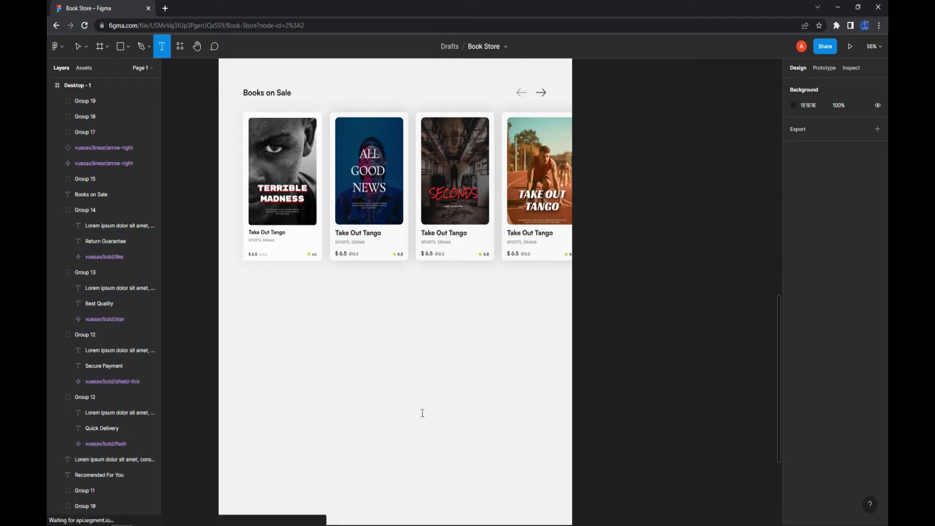
left_click(423, 414)
type("Featured Product")
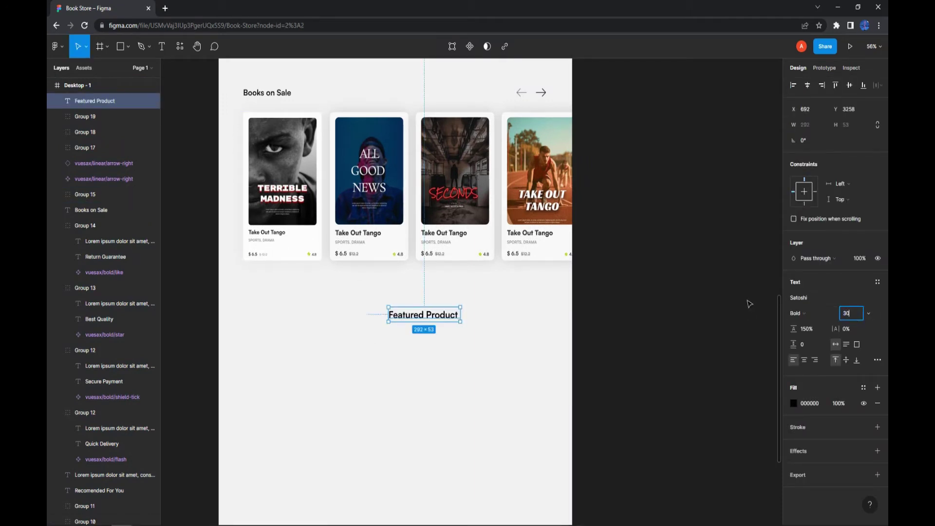
left_click(759, 220)
left_click(391, 312)
left_click_drag(392, 311, 366, 311)
scroll(419, 248, "up", 1, "ctrl")
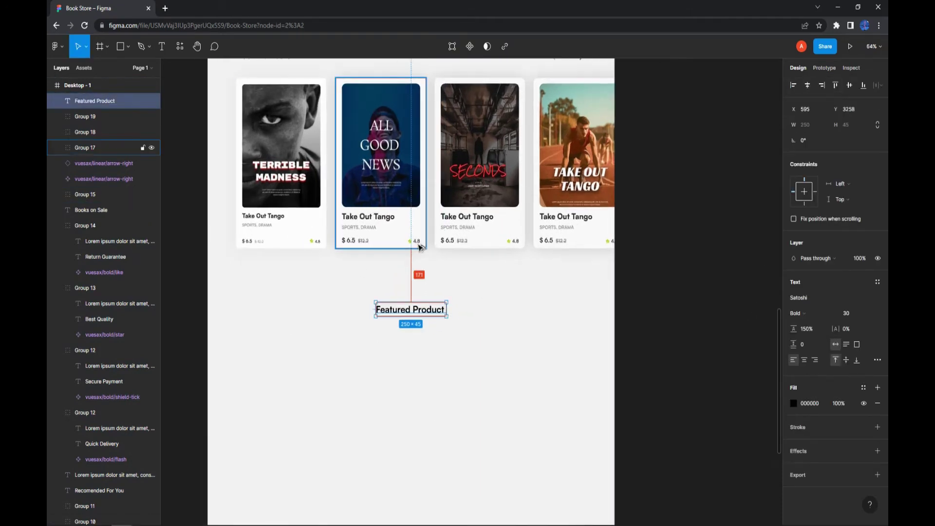
key("Down")
key("Down")
key("Down")
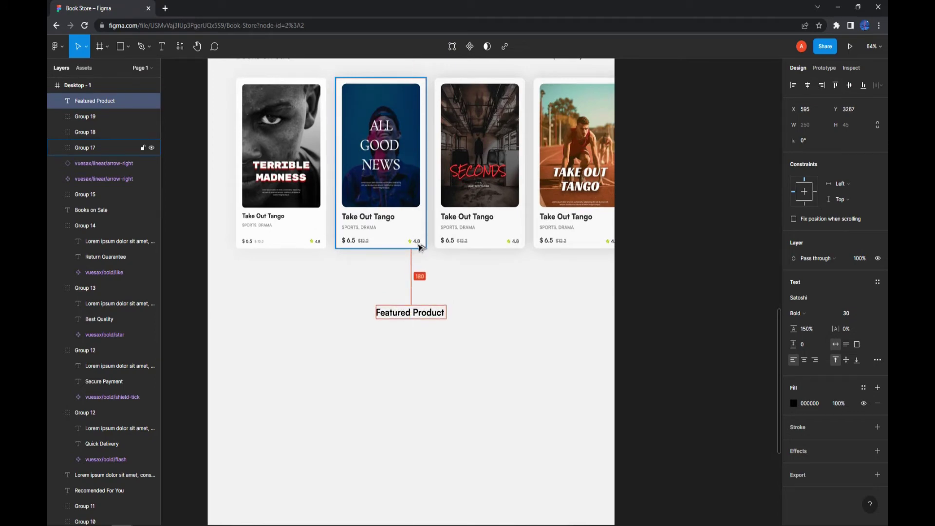
scroll(395, 363, "up", 2, "ctrl")
scroll(388, 323, "up", 2, "ctrl")
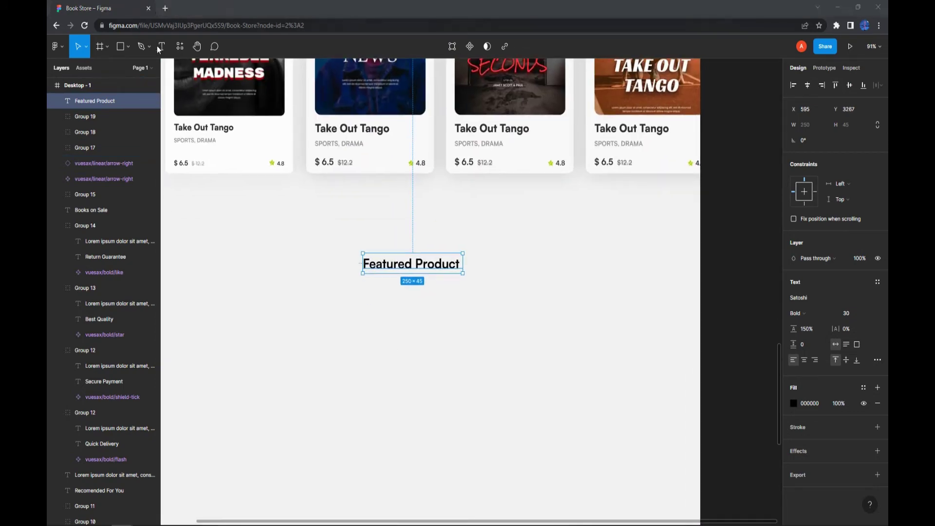
key("Return")
Paste a placeholder paragraph, wrap it, and centre it under the heading.
key("Escape")
key("ctrl+v")
scroll(462, 394, "down", 5, "ctrl")
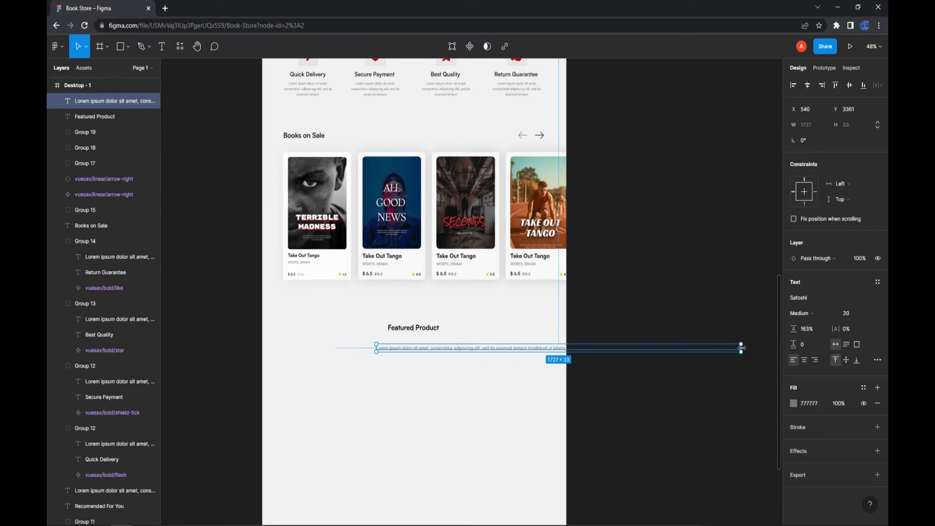
mouse_move(741, 347)
left_mouse_down()
mouse_move(561, 367)
mouse_move(569, 359)
left_mouse_up()
left_click(808, 86)
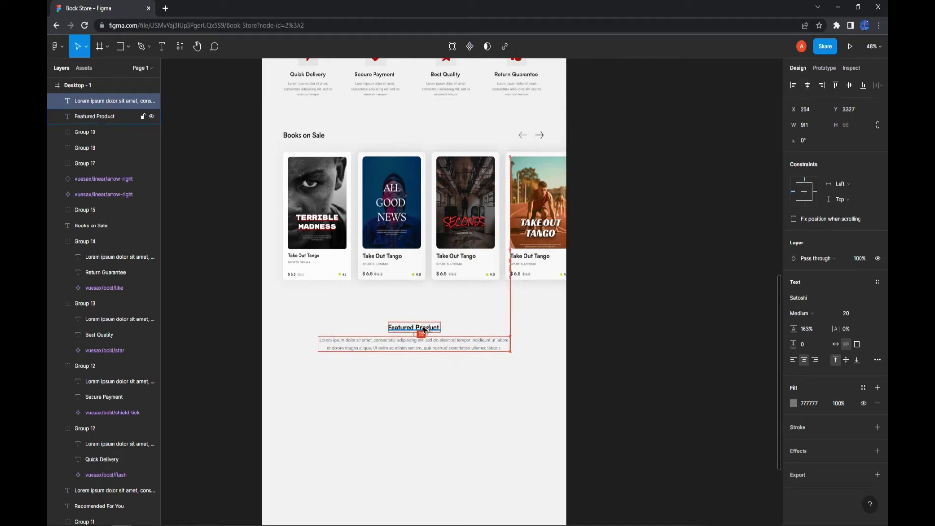
left_click_drag(424, 330, 424, 329)
scroll(398, 365, "up", 5)
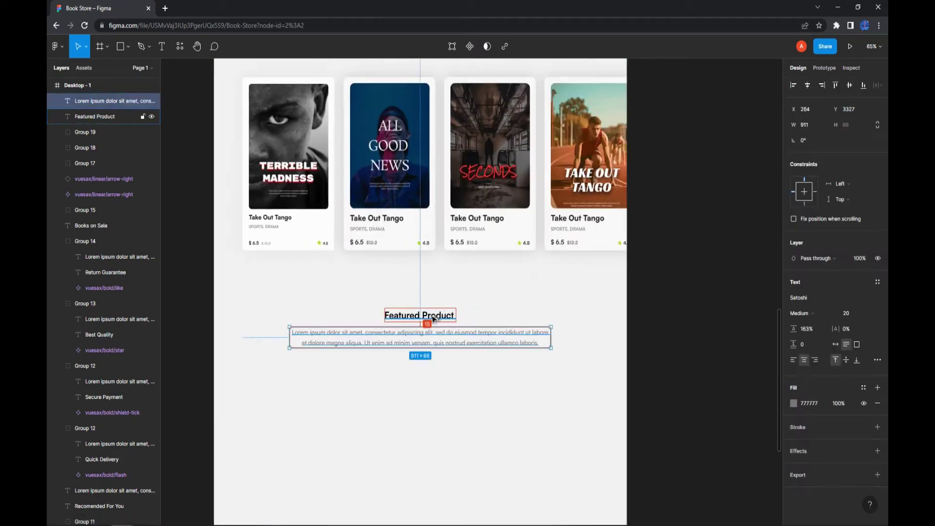
key("Up")
key("Up")
key("Up")
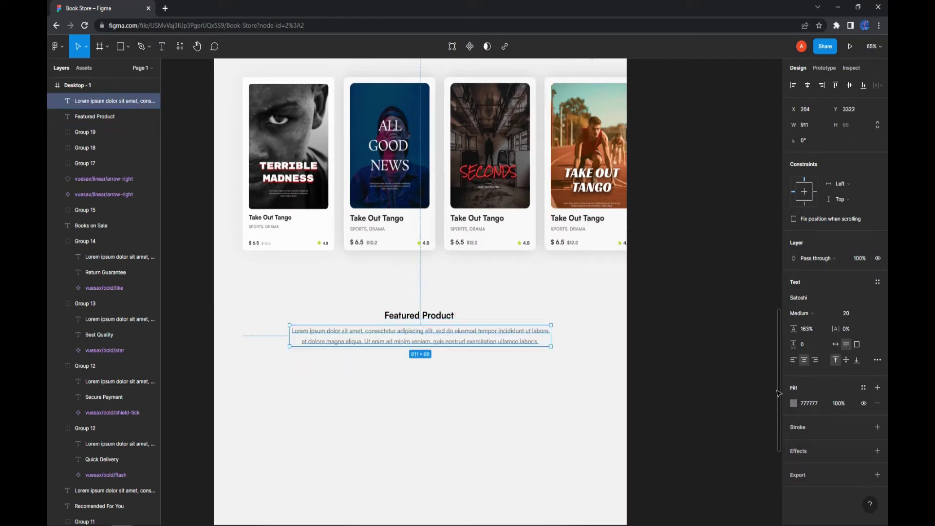
Lighten the paragraph to 8C8C8C grey and add a 100×100 square below it.
left_click(793, 403)
left_click_drag(678, 343, 677, 333)
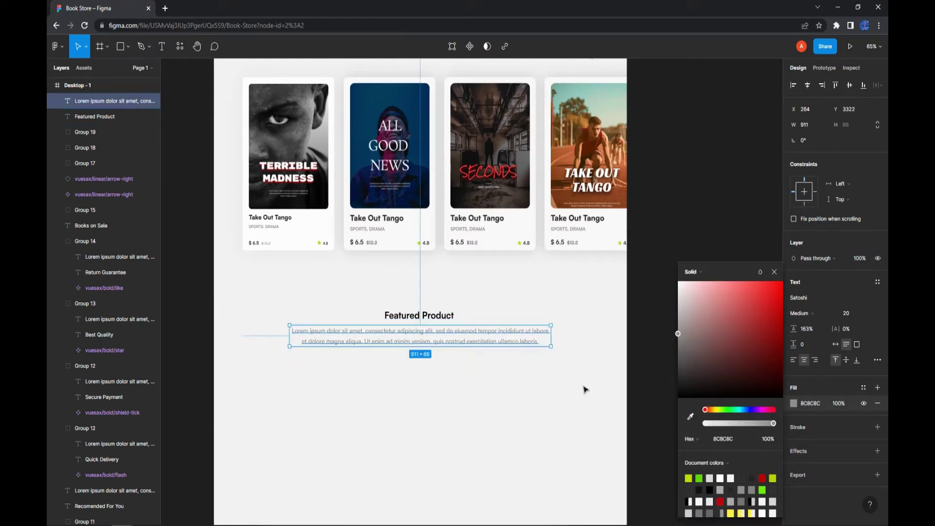
left_click(450, 396)
scroll(443, 384, "down", 1)
scroll(443, 384, "down", 2)
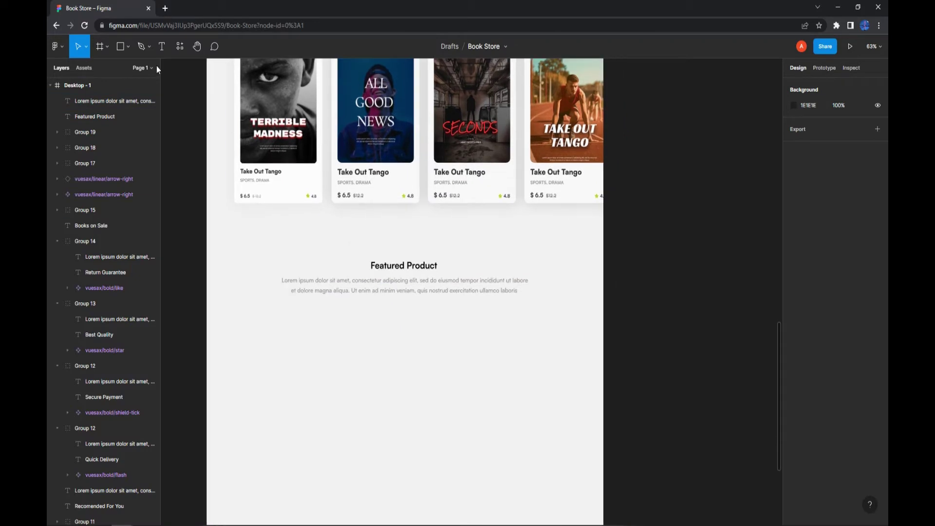
left_click(270, 339)
type("408")
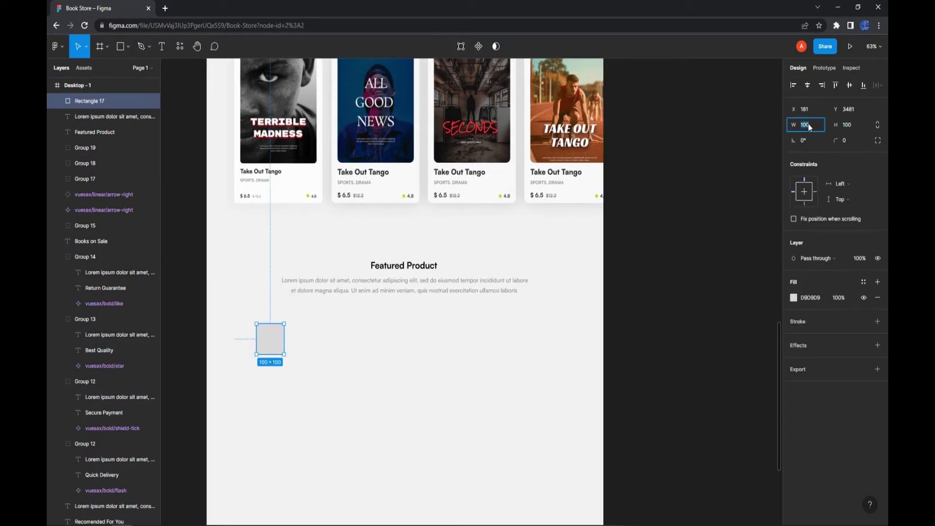
Resize the placeholder rectangle to 408 × 568.
left_click(846, 127)
type("8")
key("Return")
Position the rectangle at X 150, just below the Featured Product text.
left_click_drag(340, 376, 413, 392)
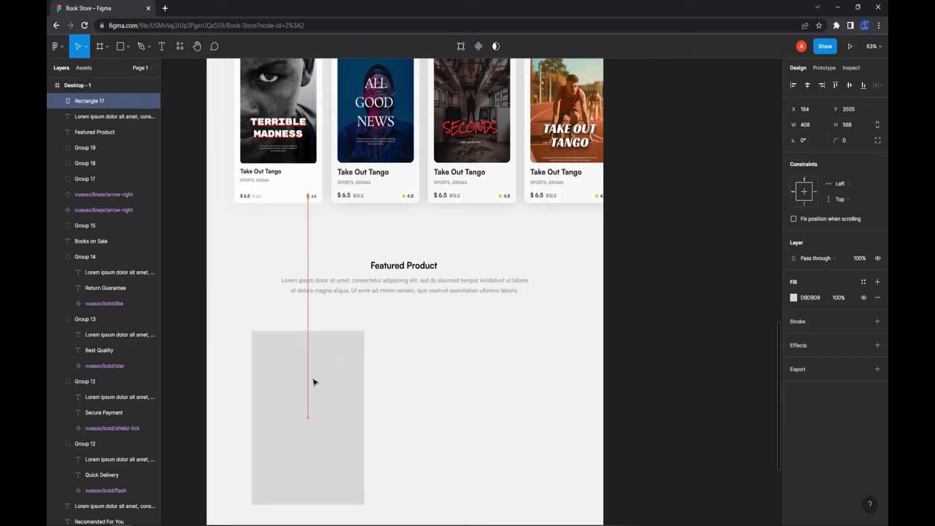
key("shift+Left")
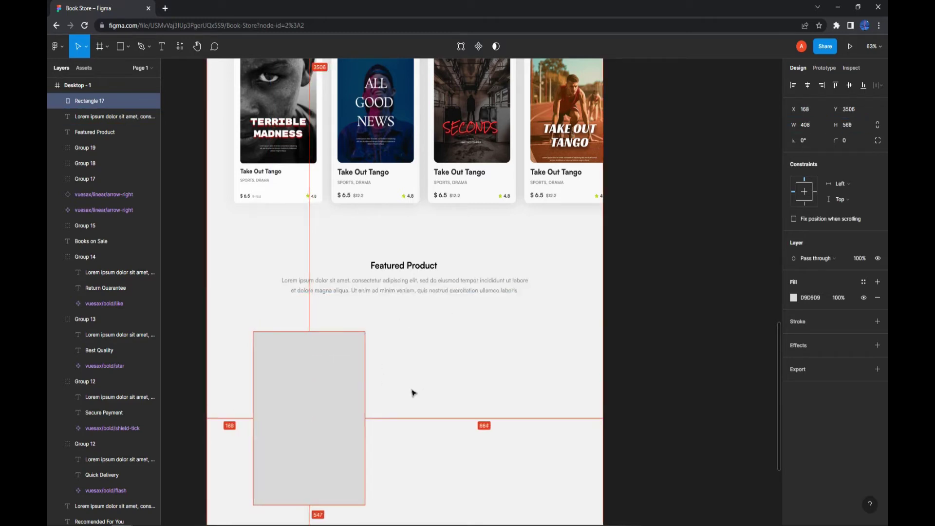
key("shift+Left")
key("shift+Left")
key("Left")
key("Left")
key("Up")
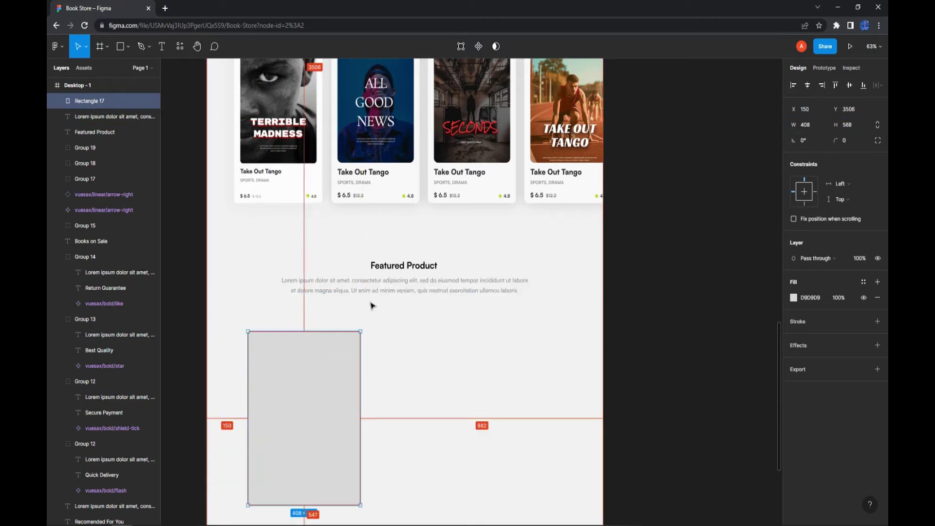
key("shift+Up")
key("shift+Up")
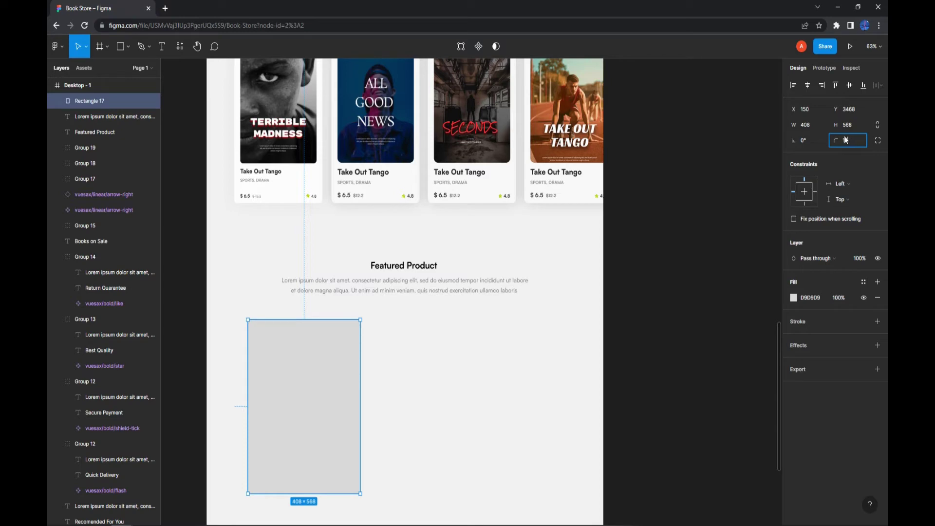
type("10")
left_click(437, 373)
key("shift+1")
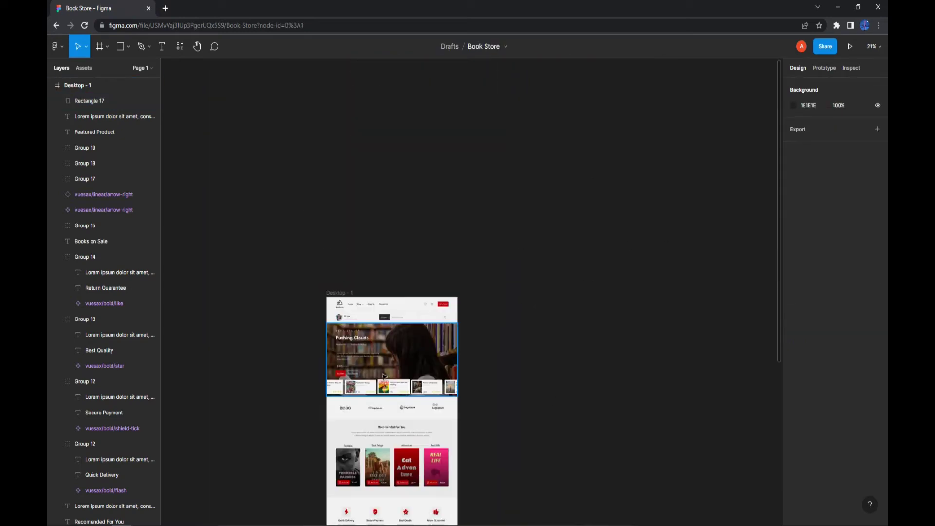
Select the hero's title, BEST SELLER, author, category, description, prices and both buttons.
left_click(310, 259)
left_click(307, 281, "shift")
left_click(327, 302, "shift")
left_click(273, 301, "shift")
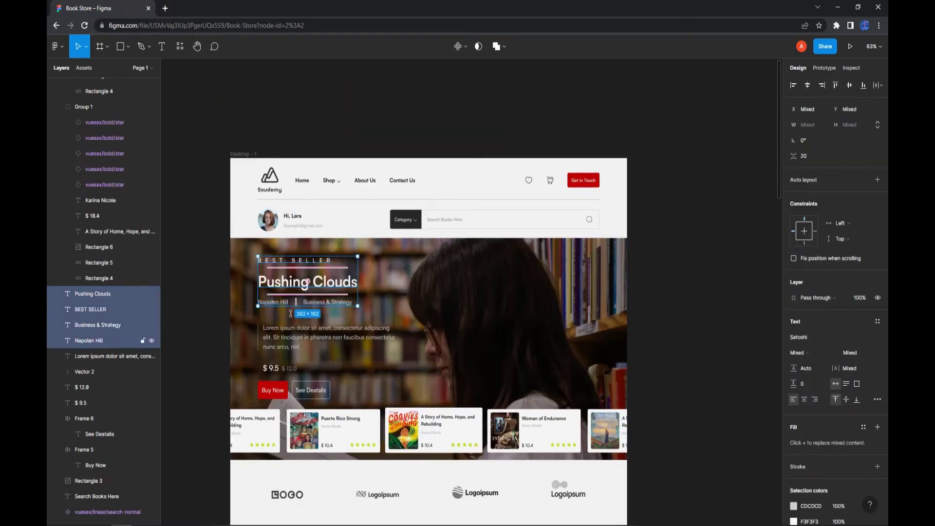
left_click(273, 341, "shift")
key("shift+2")
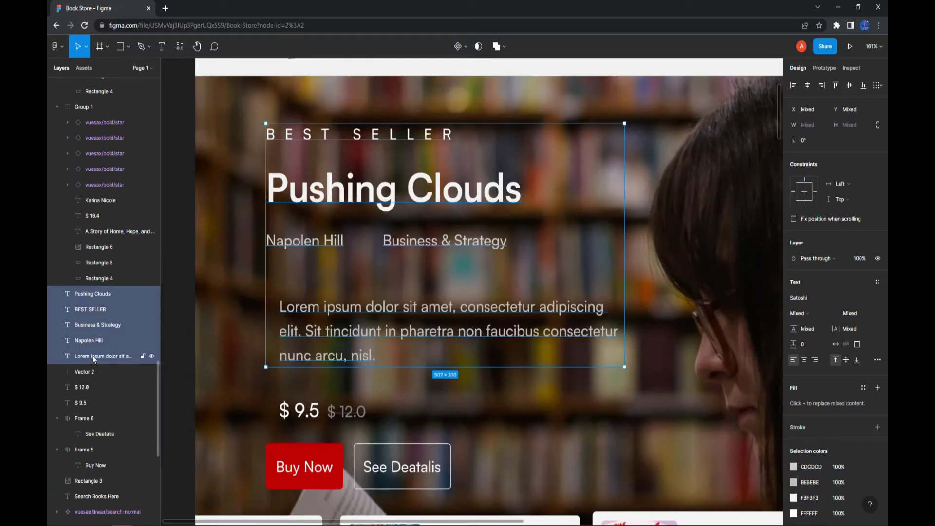
left_click(86, 371, "shift")
left_click(80, 403, "shift")
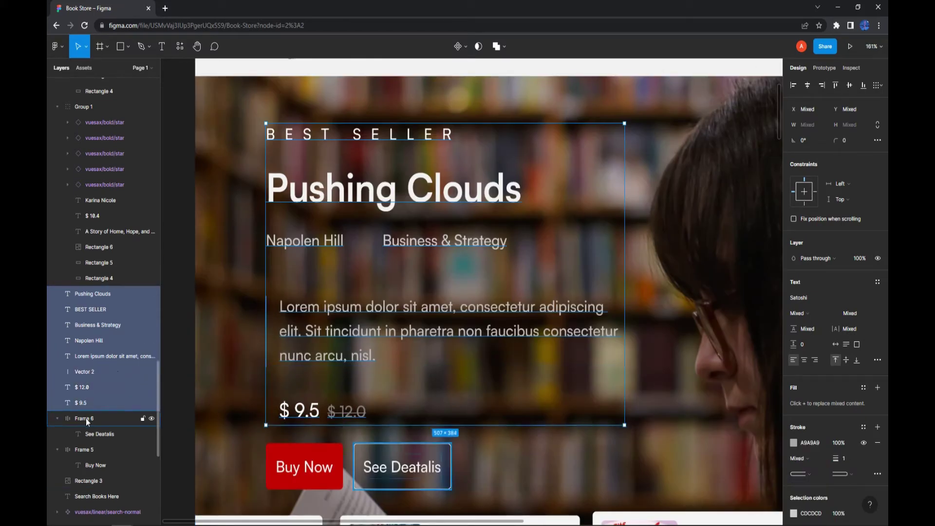
left_click(91, 450, "shift")
scroll(608, 399, "down", 5)
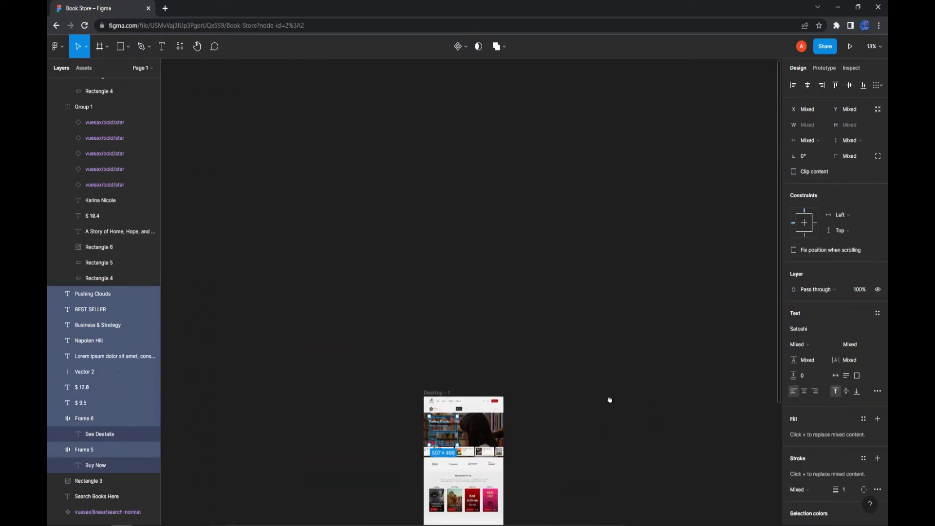
Copy the hero content and paste it beside the Featured Product rectangle.
key("ctrl+c")
scroll(431, 350, "up", 3)
left_click(355, 334)
scroll(354, 334, "up", 3)
key("ctrl+v")
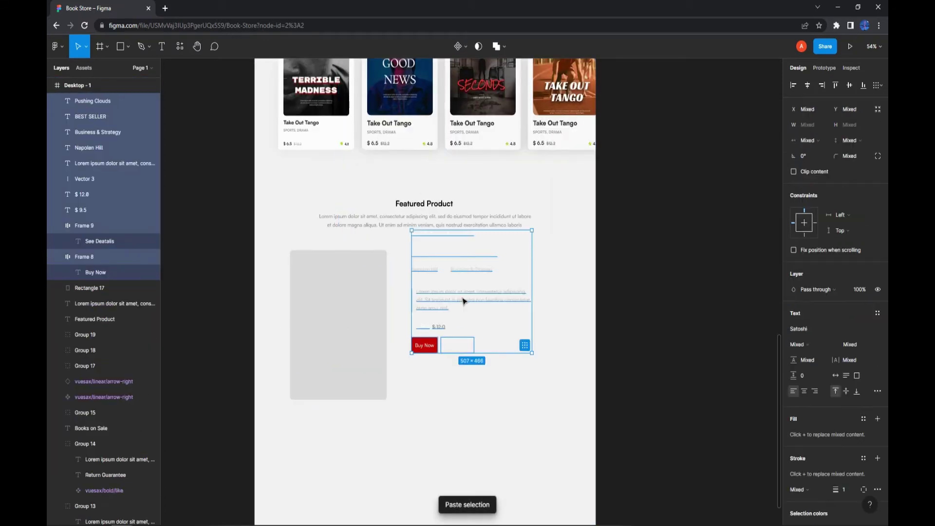
left_click_drag(452, 319, 453, 323)
Make the pasted BEST SELLER text grey and the Pushing Clouds title dark grey.
scroll(454, 314, "up", 2)
left_click(433, 257)
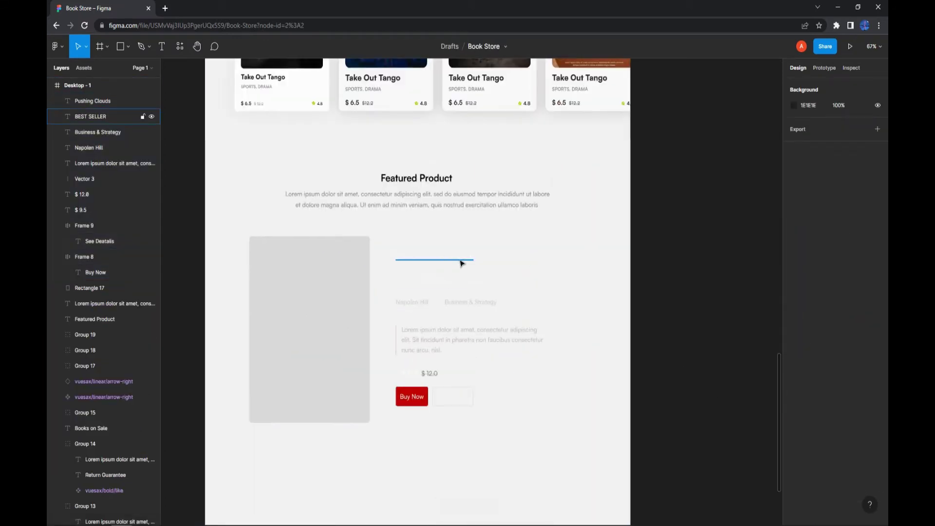
left_click(793, 404)
left_click(688, 356)
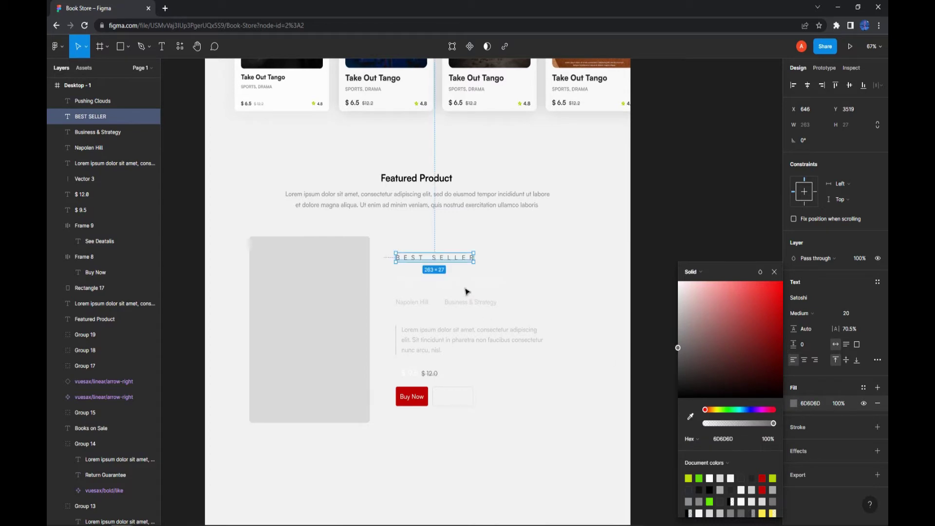
key("shift+Tab")
left_click(686, 371)
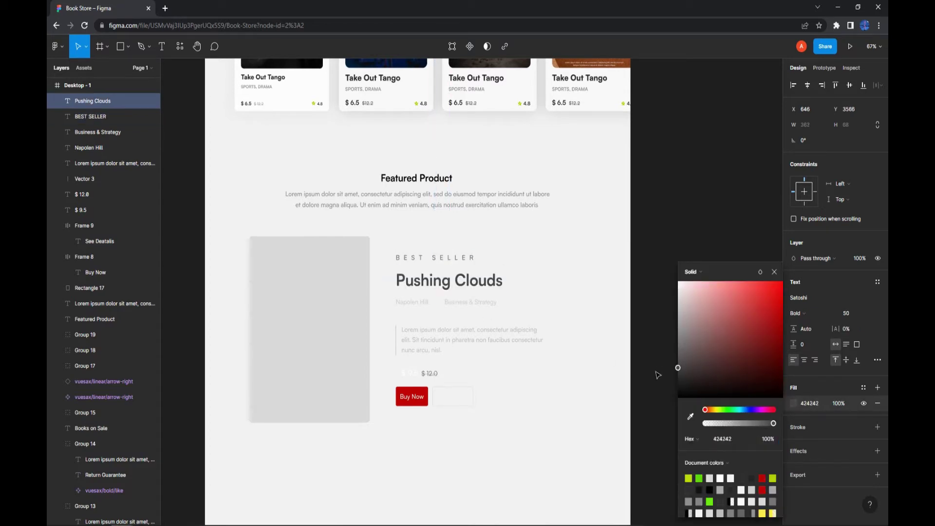
left_click(774, 272)
Turn the author and category texts grey and the description paragraph mid grey.
left_click(412, 301)
left_click(478, 301, "shift")
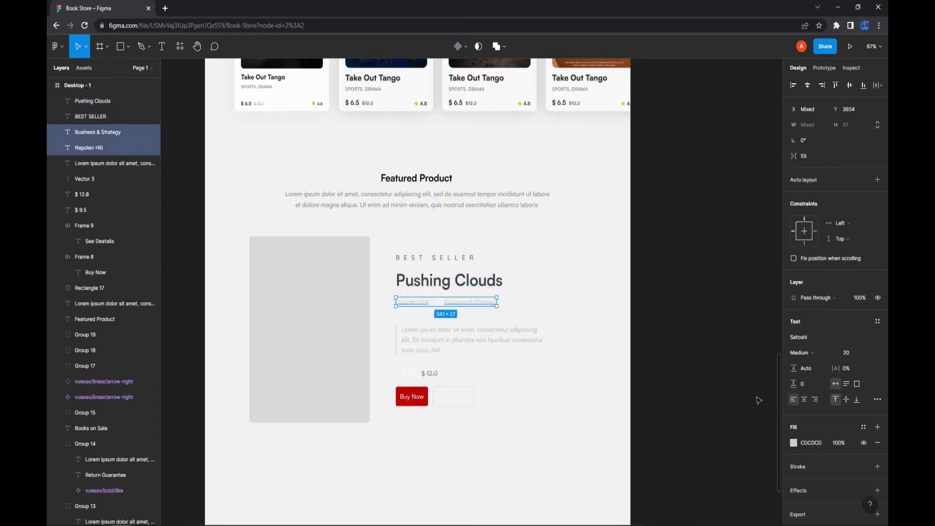
left_click(794, 442)
left_click_drag(684, 354, 656, 348)
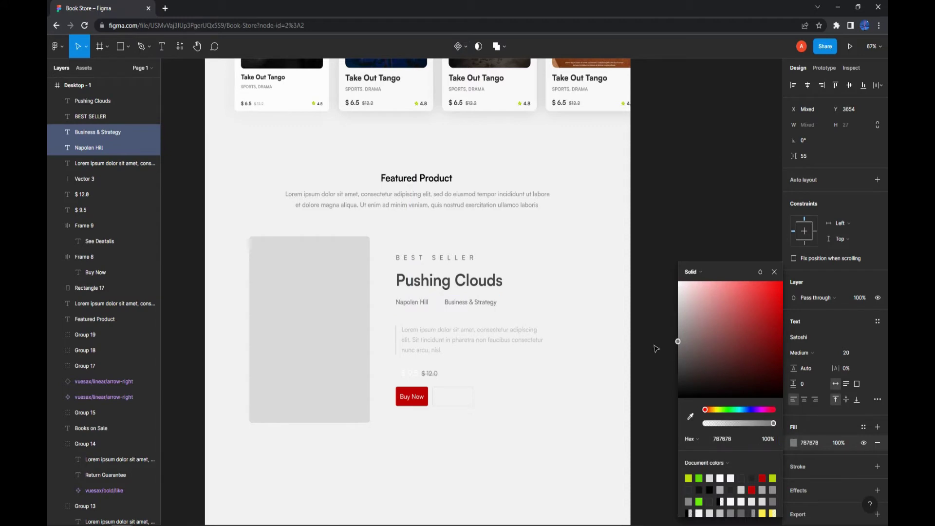
left_click(488, 338)
left_click(794, 403)
scroll(479, 382, "up", 2)
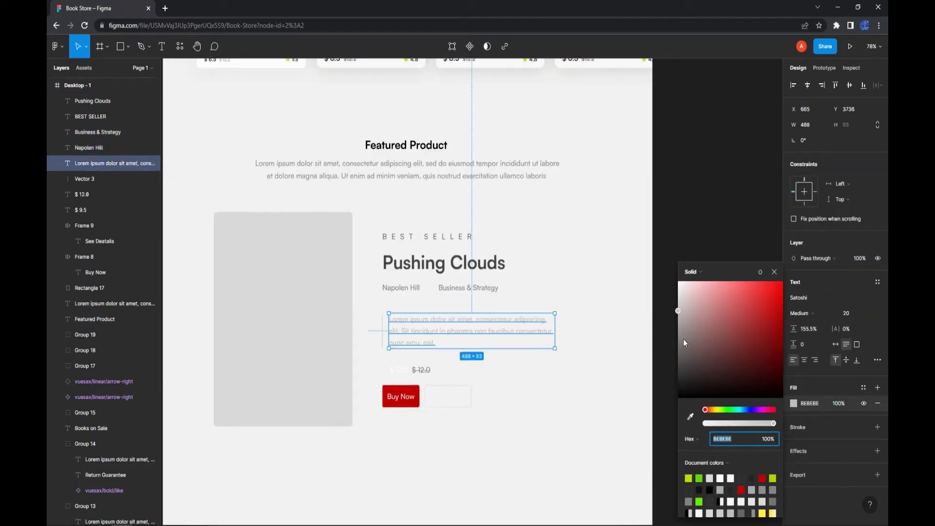
left_click_drag(683, 339, 666, 336)
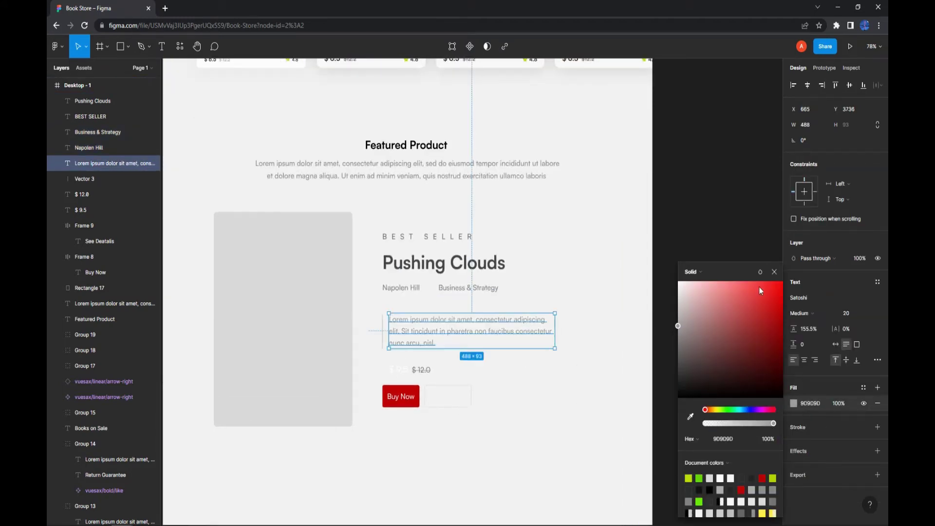
left_click(626, 388)
Make the $9.5 price dark grey and the $12.0 old price grey.
scroll(369, 389, "up", 3)
left_click(410, 363)
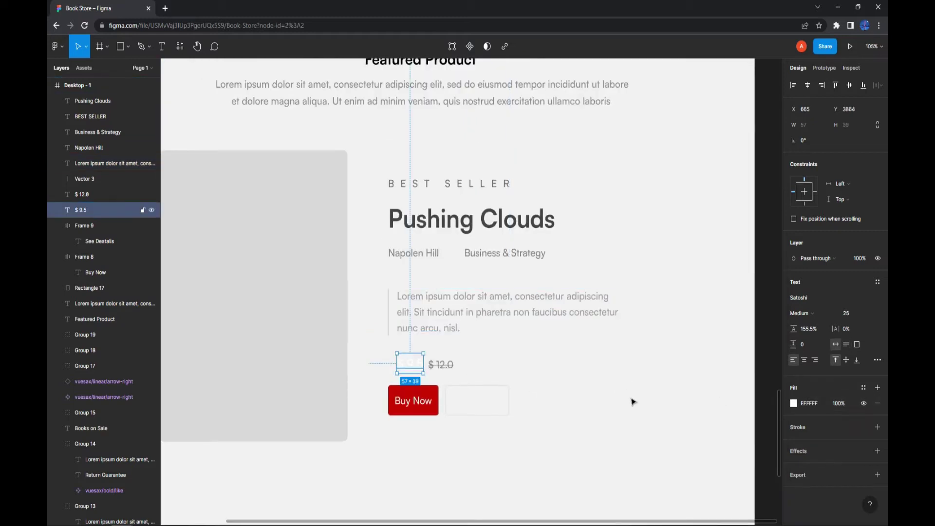
left_click(793, 403)
left_click_drag(681, 336, 649, 370)
left_click(441, 364)
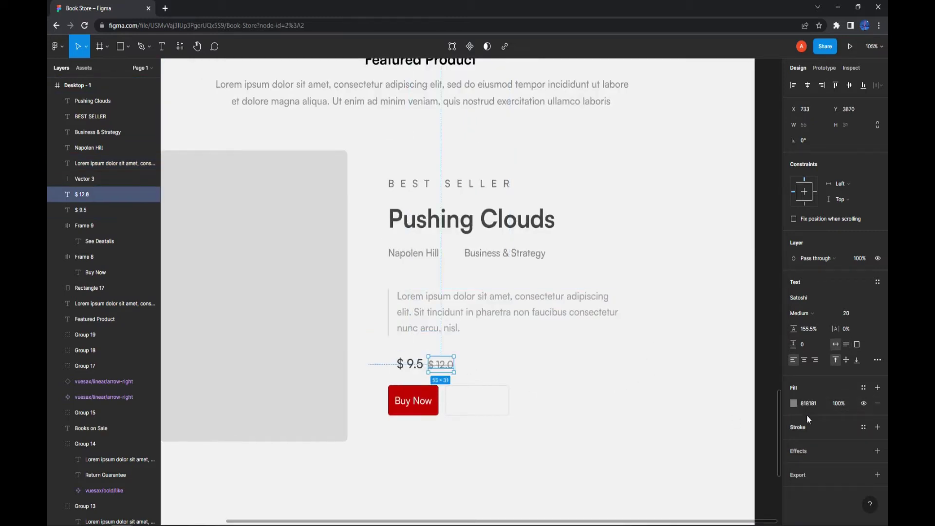
left_click(793, 403)
left_click_drag(700, 343, 659, 328)
left_click(484, 406)
Make the See Deatalis label text dark grey 585858.
double_click(484, 406)
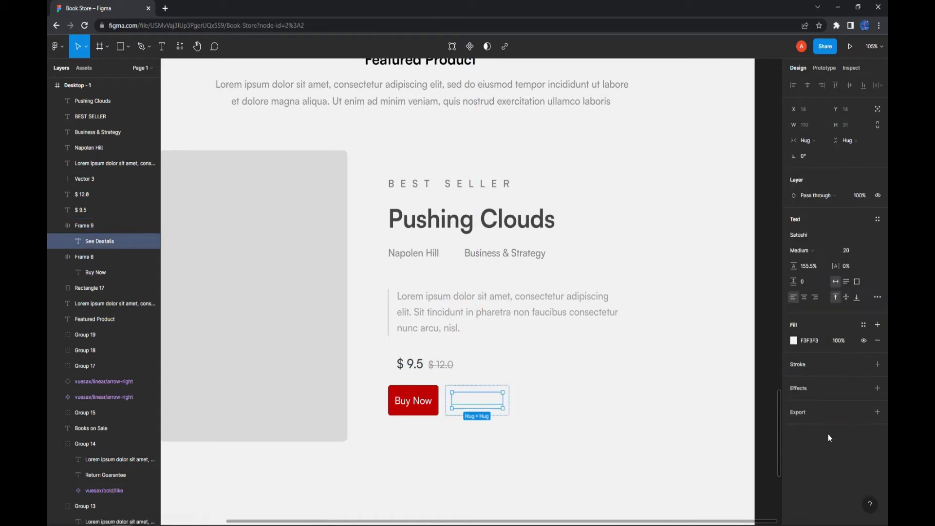
left_click(794, 340)
left_click_drag(696, 356, 653, 367)
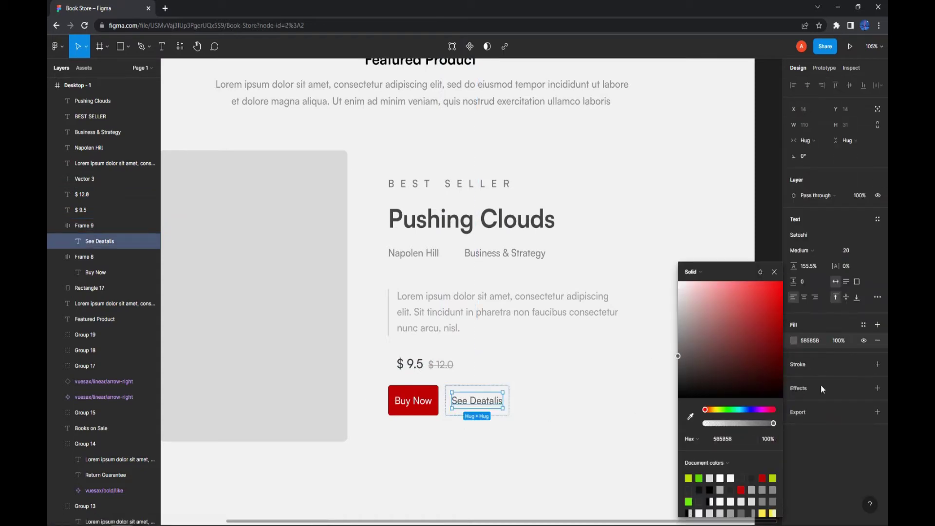
left_click(545, 462)
Give the See Deatalis button a mid grey 888888 outline.
left_click(477, 400)
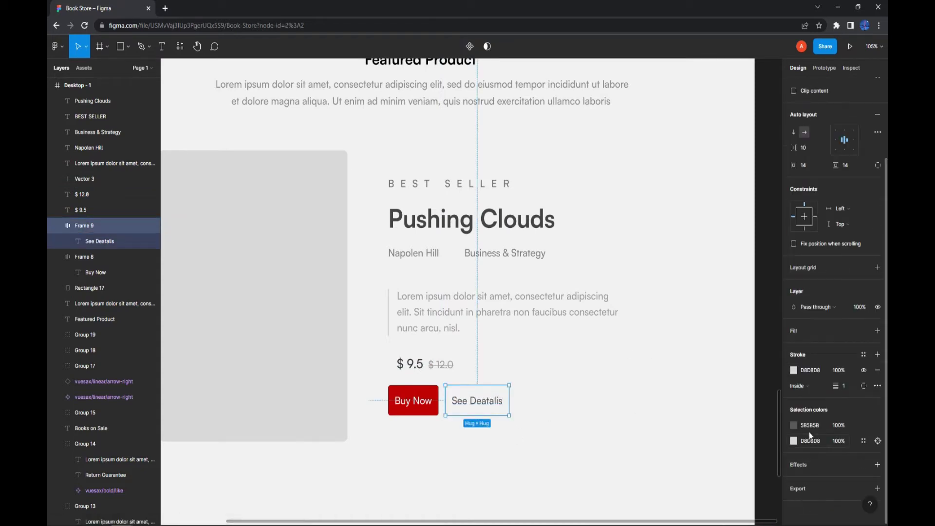
left_click(808, 425)
key("ctrl+c")
key("ctrl+v")
left_click(638, 431)
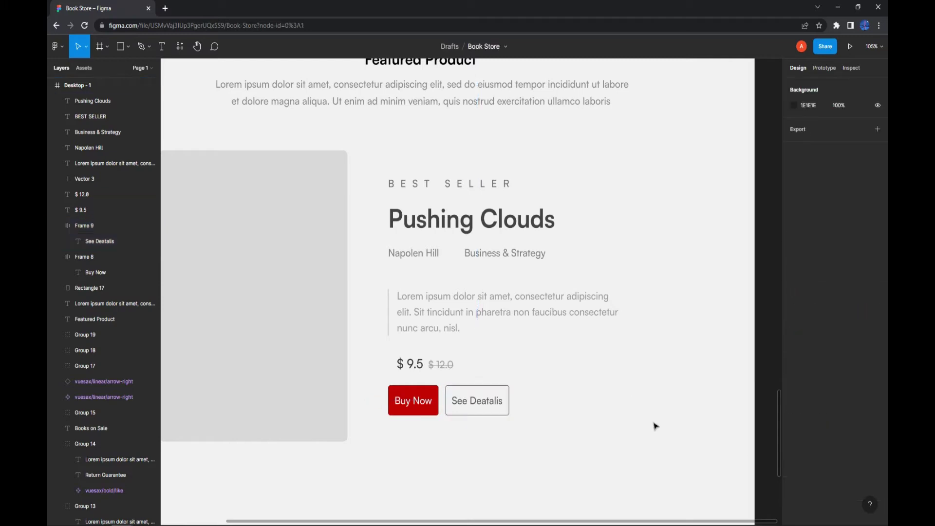
left_click(793, 467)
left_click(584, 375)
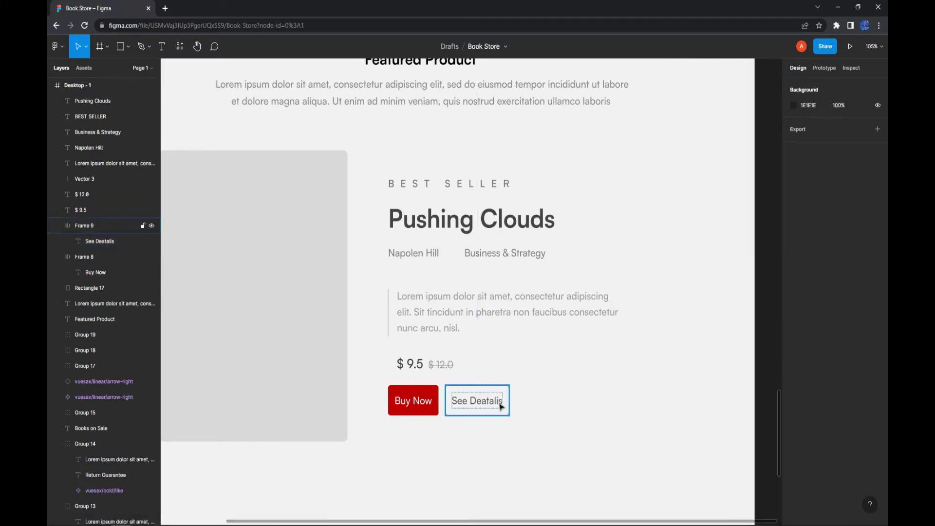
left_click(500, 400)
left_click(792, 465)
mouse_move(693, 362)
left_mouse_down()
mouse_move(672, 352)
mouse_move(670, 335)
left_mouse_up()
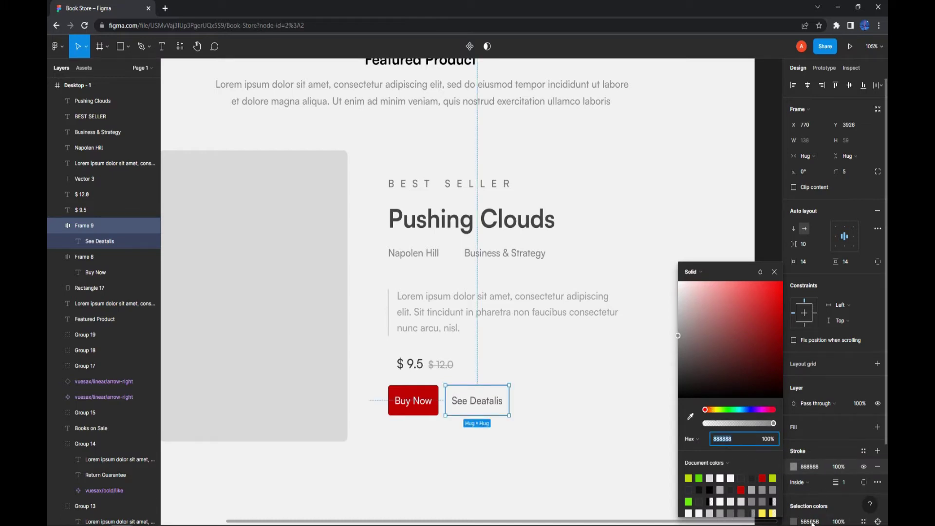
left_click(488, 358)
Align BEST SELLER with the rectangle top, with Pushing Clouds left-aligned just below.
scroll(488, 359, "up", 1)
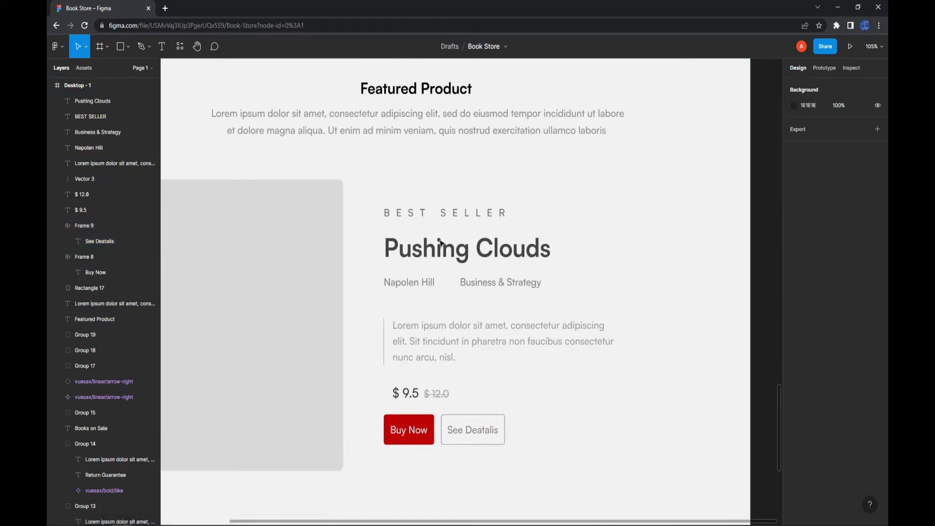
left_click(452, 212)
scroll(467, 254, "up", 2, "ctrl")
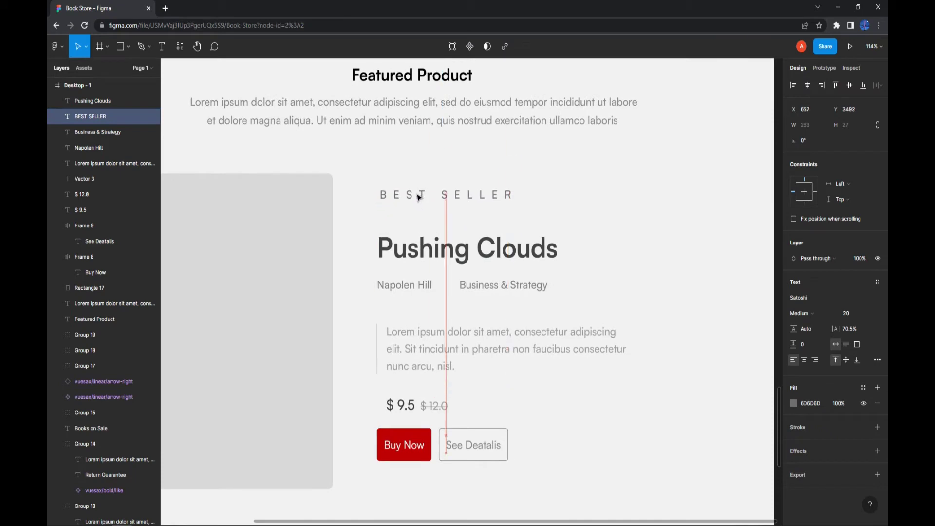
left_click_drag(418, 213, 414, 193)
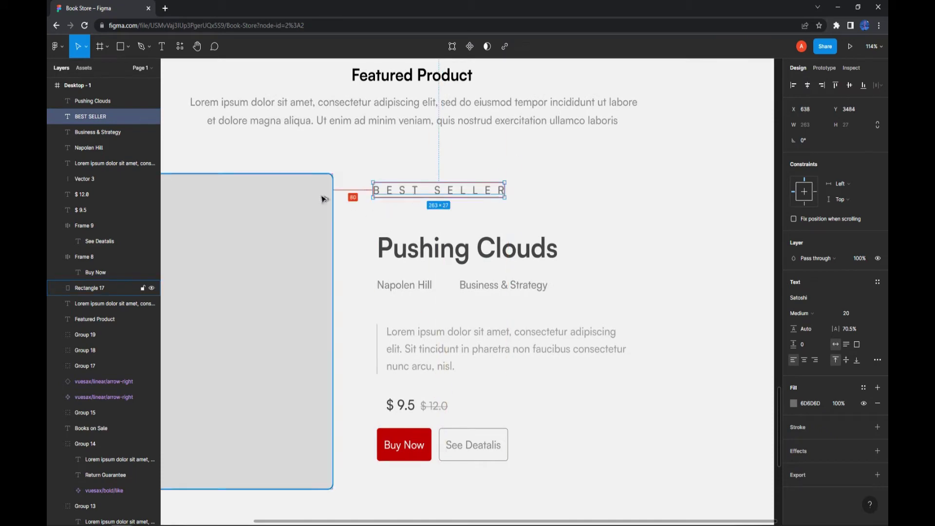
key("shift+Left")
key("shift+Left")
key("shift+Left")
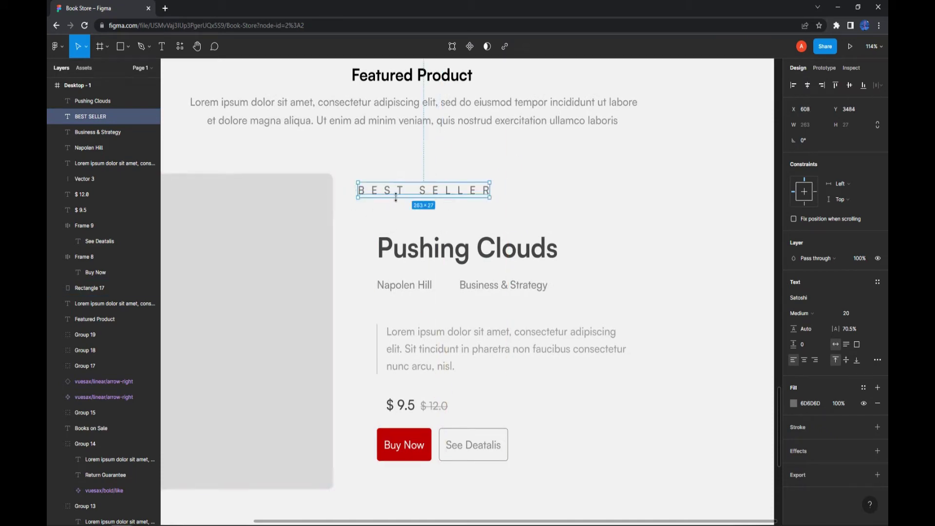
left_click_drag(399, 192, 400, 192)
left_click_drag(412, 251, 395, 239)
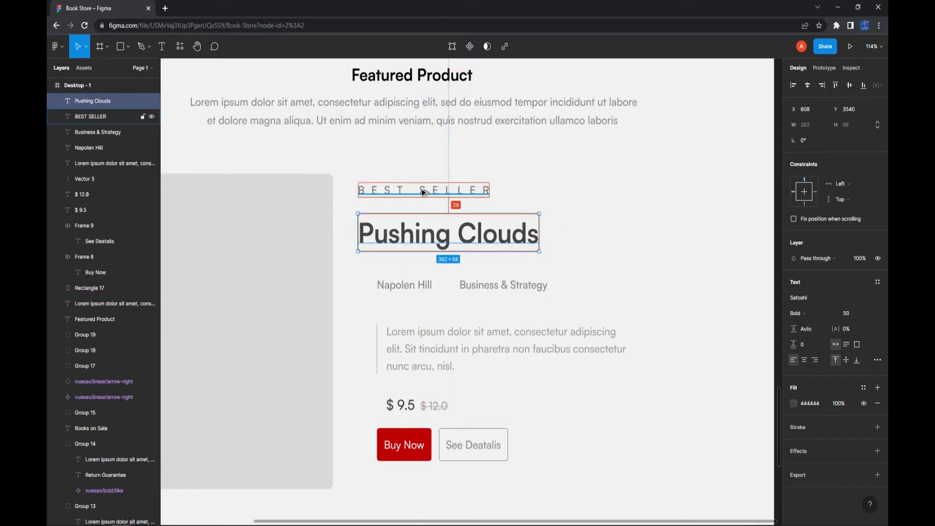
key("Up")
key("Up")
key("Up")
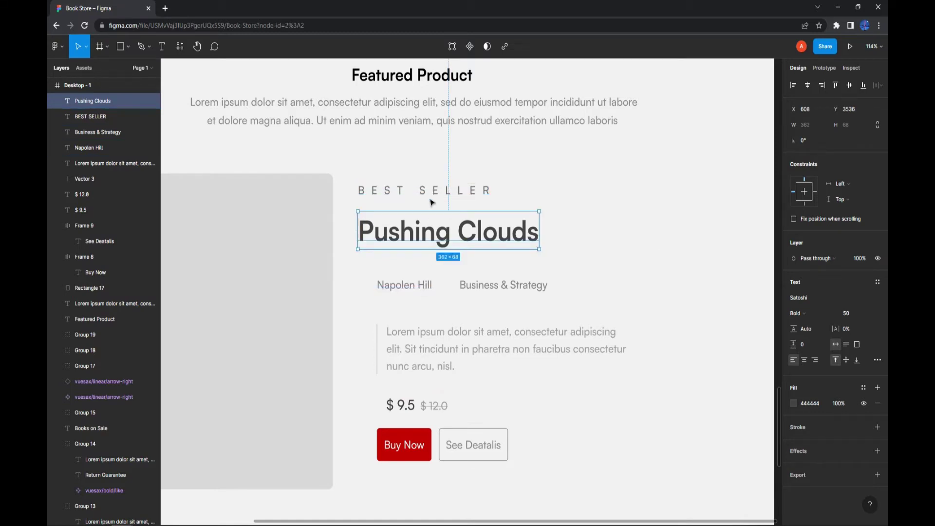
key("Up")
key("Up")
key("Up")
key("Up")
key("Up")
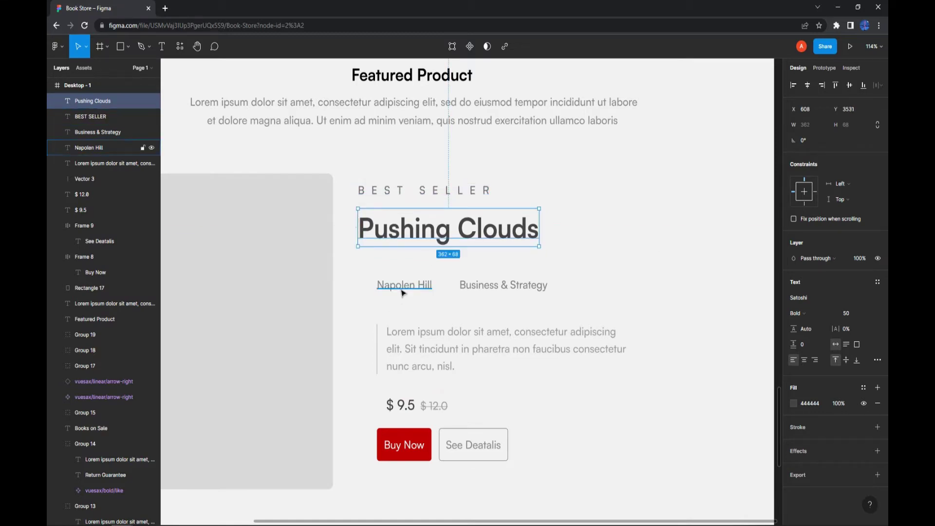
Move the author and category line up under the Pushing Clouds title.
left_click(402, 291)
left_click(477, 286, "shift")
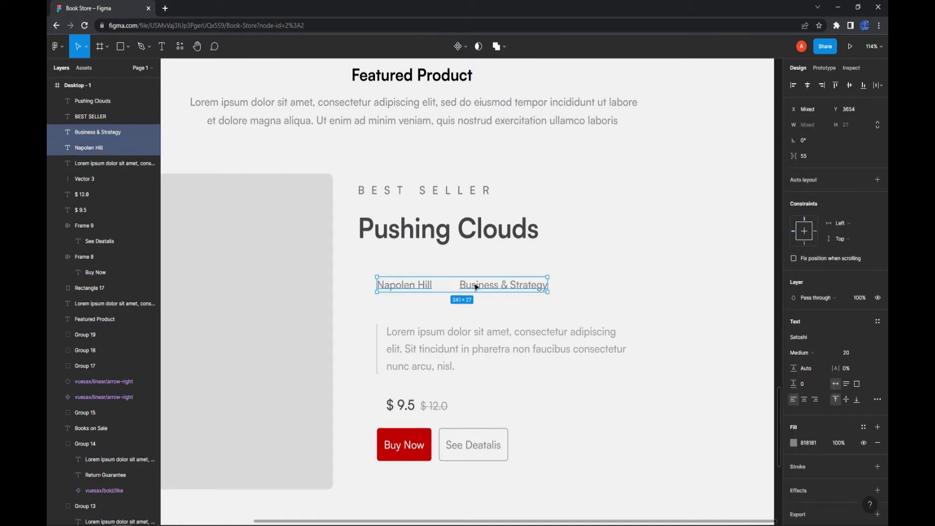
left_click_drag(476, 287, 457, 263)
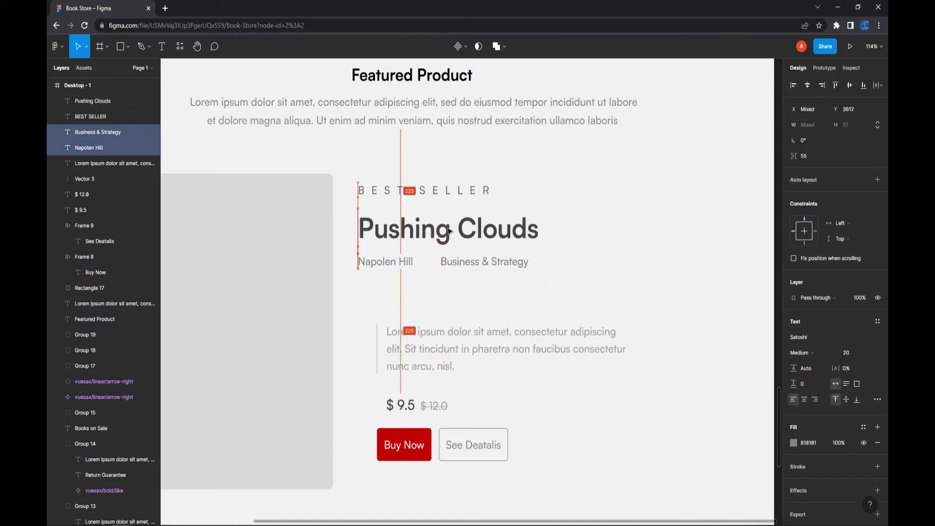
left_click_drag(457, 263, 457, 265)
scroll(598, 239, "up", 3)
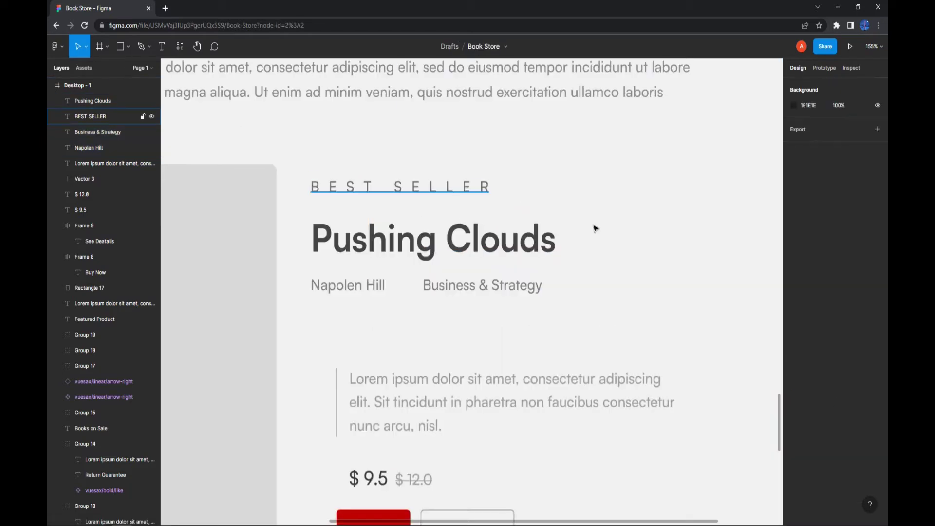
left_click(399, 186)
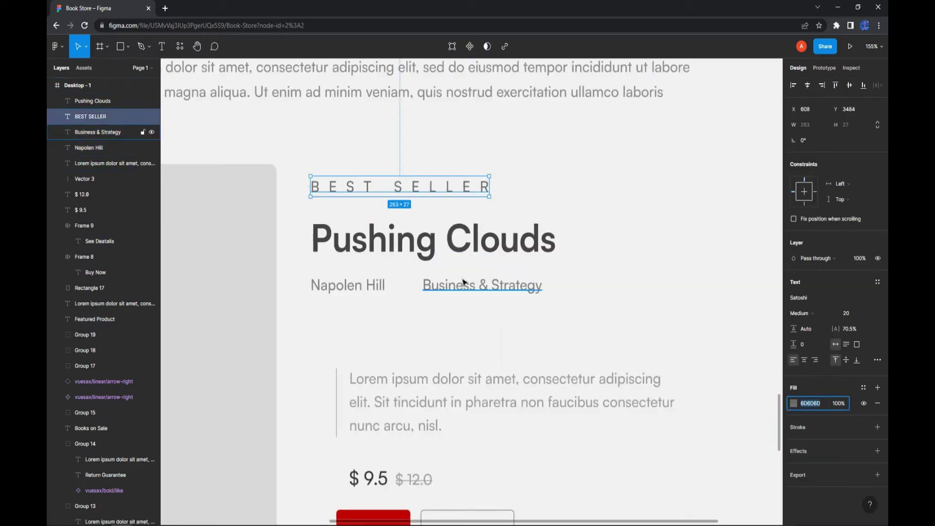
left_click(537, 322)
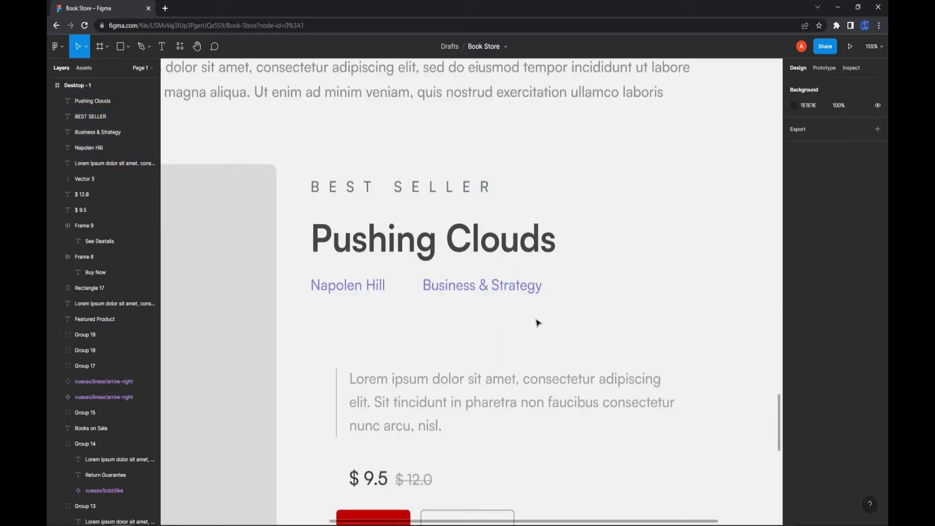
left_click_drag(537, 322, 365, 284)
left_click(812, 442)
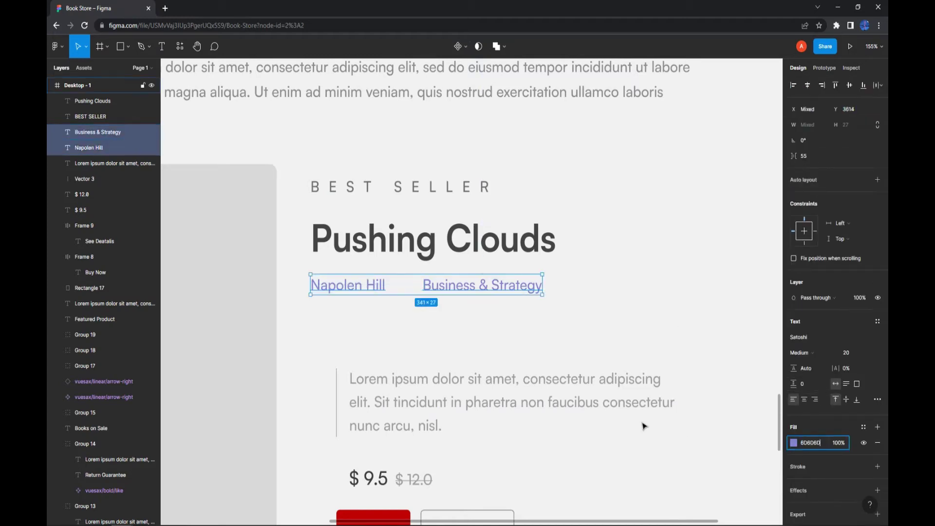
Move the quote paragraph and its divider up and left under the author line.
left_click(516, 201)
left_click(426, 389)
left_click(336, 402, "shift")
left_click_drag(398, 398, 372, 365)
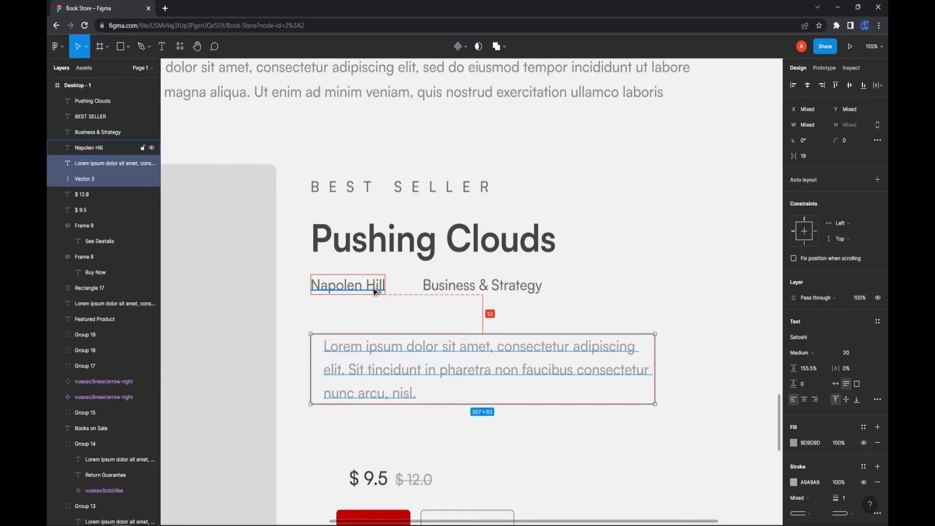
Align the $ 9.5 and $ 12.0 prices with the left edge of the text above.
key("Escape")
scroll(470, 288, "down", 3)
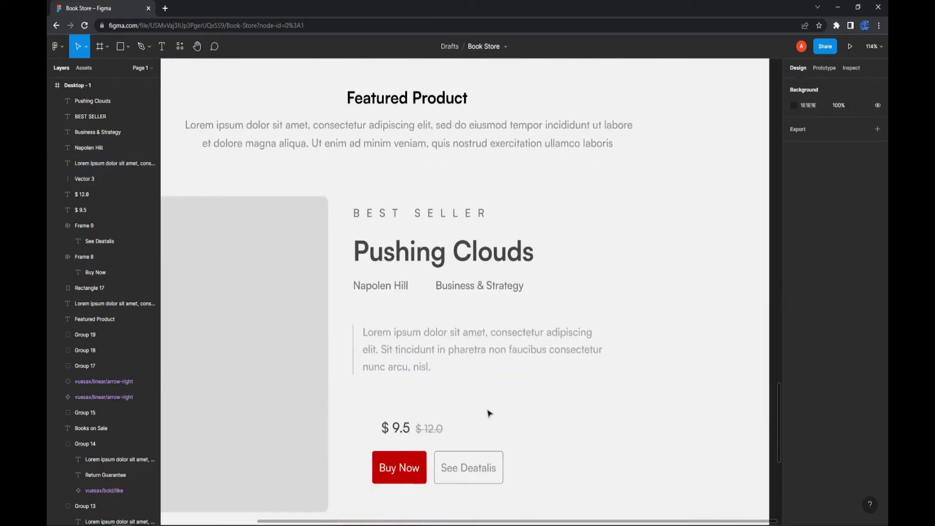
scroll(489, 414, "up", 1)
left_click(394, 427)
left_click(424, 429, "shift")
left_click_drag(425, 428, 397, 429)
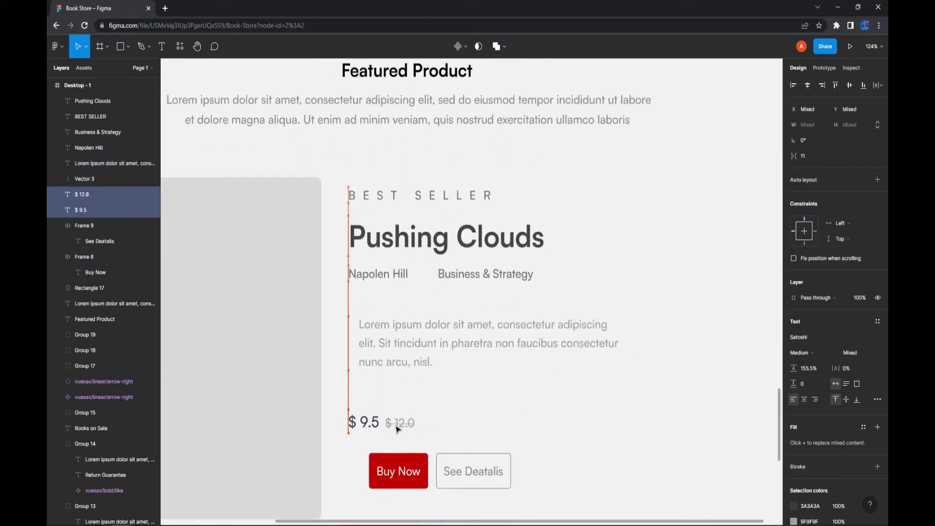
Move the Buy Now and See Deatalis buttons left onto the guide and up.
scroll(486, 443, "down", 2)
left_click(414, 388)
left_click(472, 376, "shift")
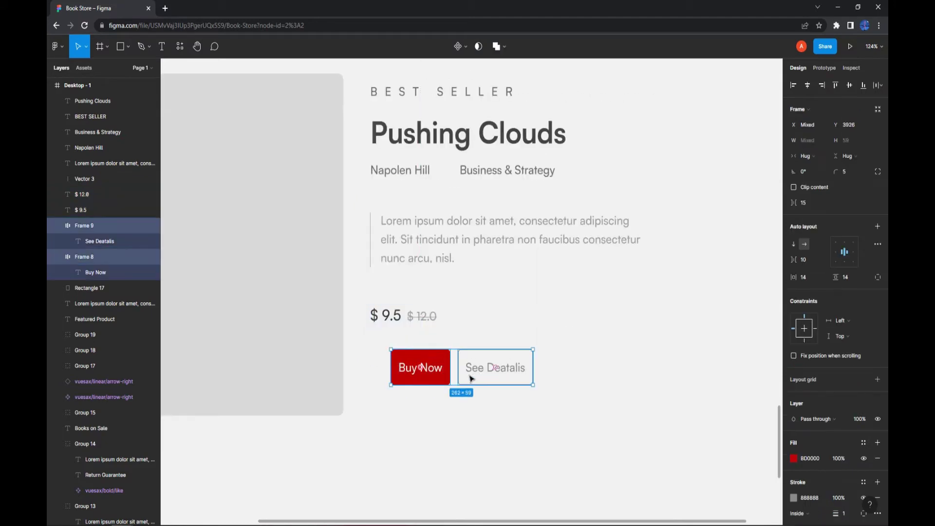
mouse_move(472, 375)
left_mouse_down()
mouse_move(453, 388)
mouse_move(456, 400)
mouse_move(455, 390)
left_mouse_up()
left_click(614, 371)
scroll(475, 353, "down", 3)
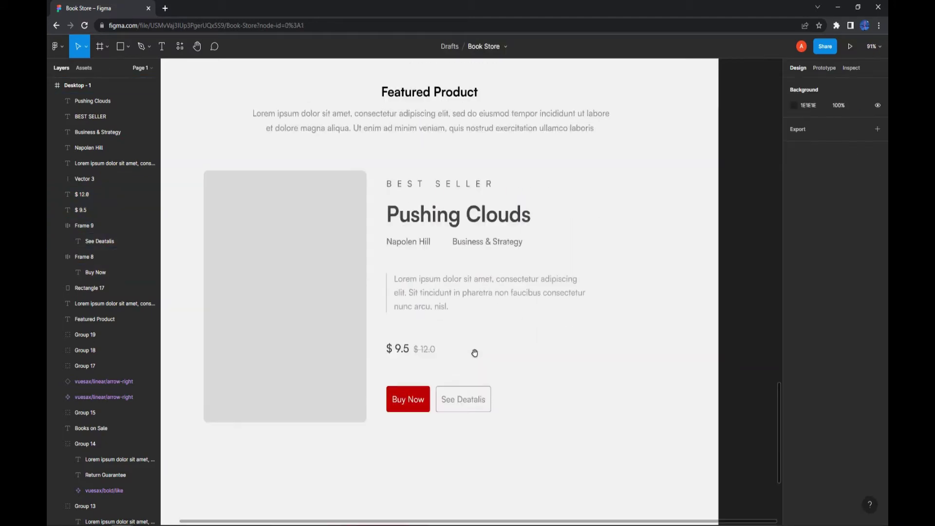
left_click_drag(498, 366, 382, 446)
left_click_drag(409, 409, 409, 397)
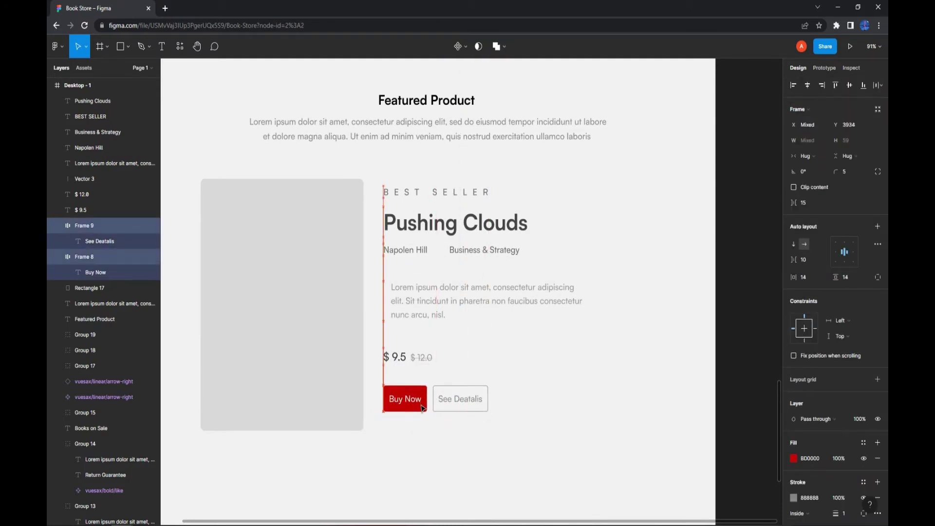
scroll(419, 371, "up", 3)
Raise both prices closer to the description paragraph.
left_click(421, 354)
left_click(387, 353, "shift")
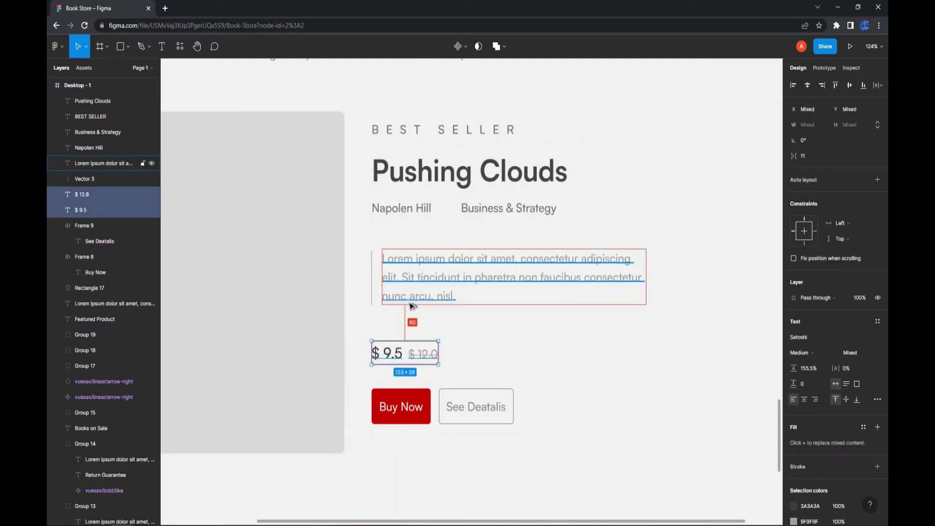
key("shift+Up")
key("shift+Up")
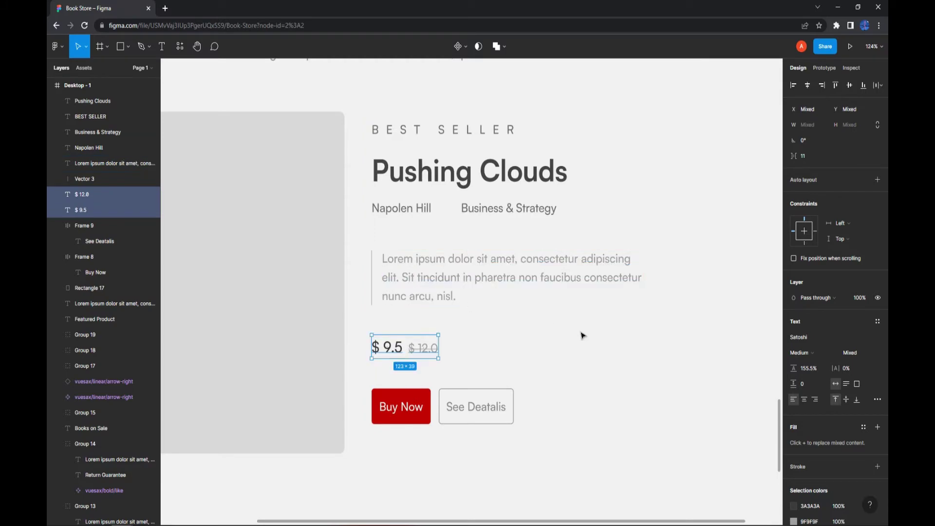
left_click(579, 334)
scroll(567, 418, "down", 3)
scroll(511, 322, "down", 2)
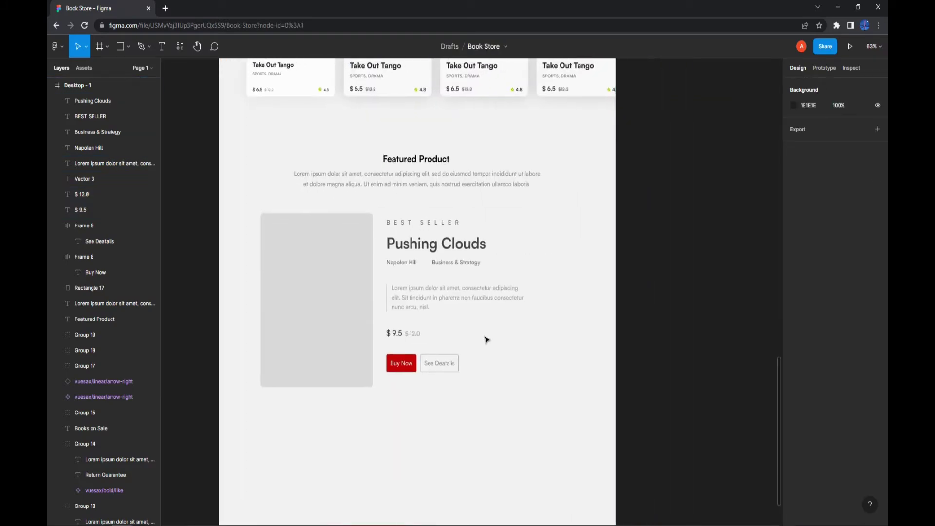
scroll(431, 343, "up", 3)
Set the $ 9.5 price to font size 30, Bold.
left_click(383, 326)
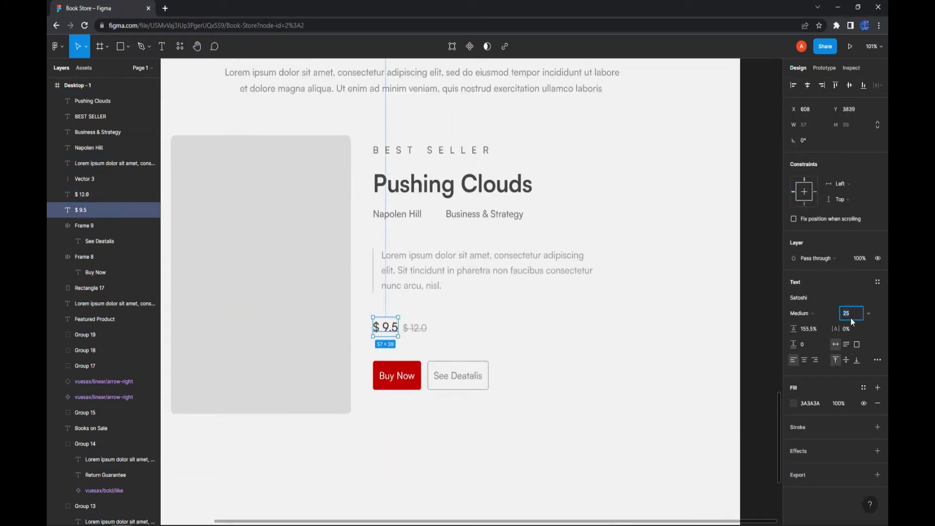
type("30")
key("Return")
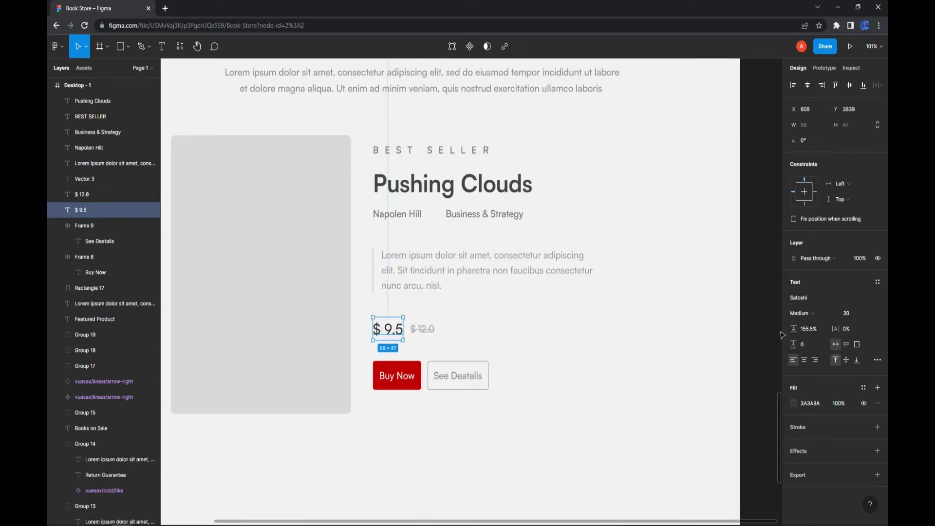
left_click(801, 313)
left_click(799, 330)
Shift $ 12.0 right of $ 9.5, raise both prices, then select the Buy Now label.
left_click(423, 329)
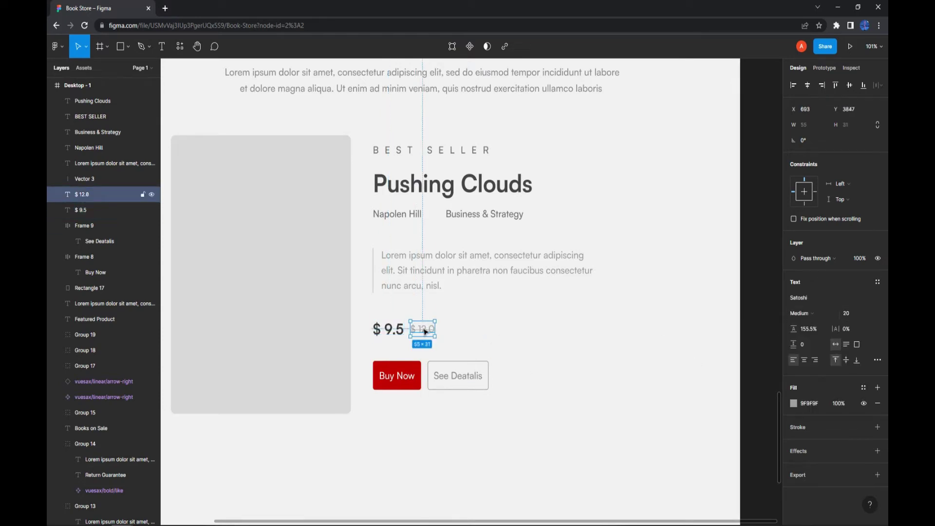
left_click_drag(424, 335, 430, 334)
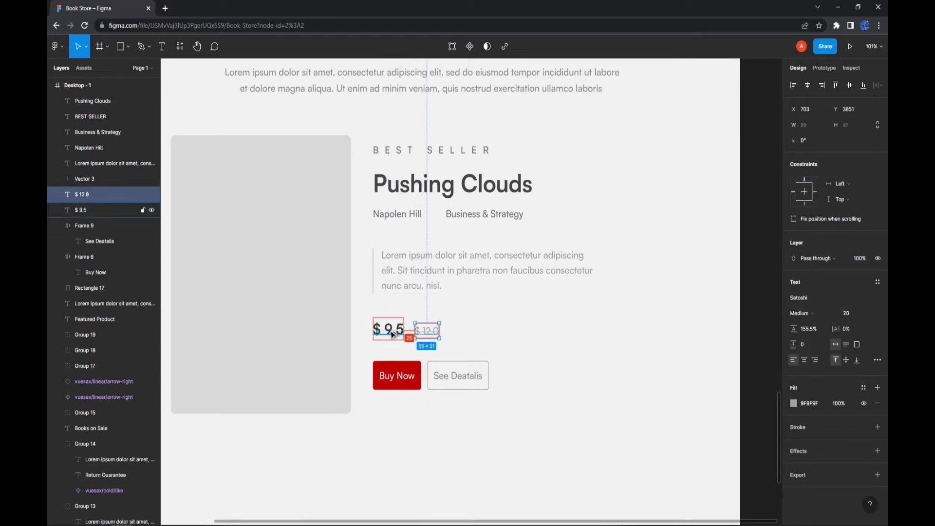
left_click(391, 335, "shift")
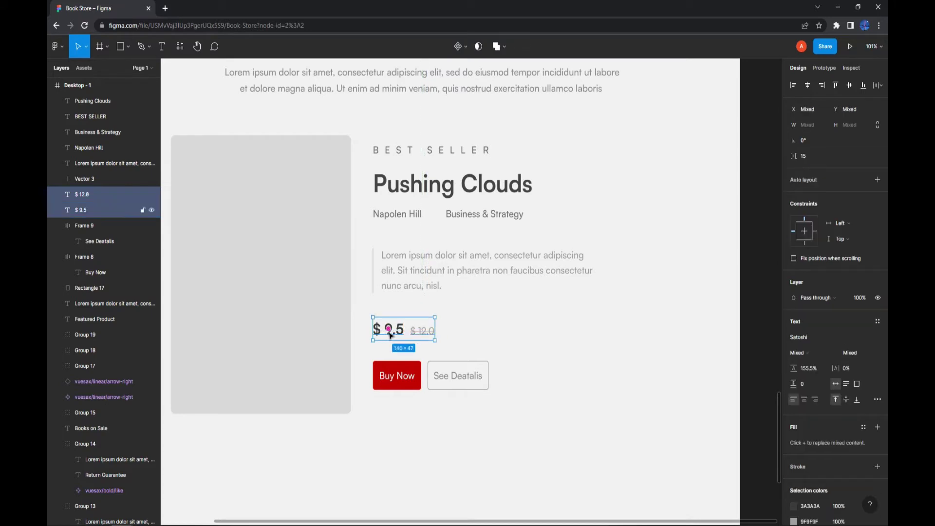
left_click_drag(392, 335, 392, 327)
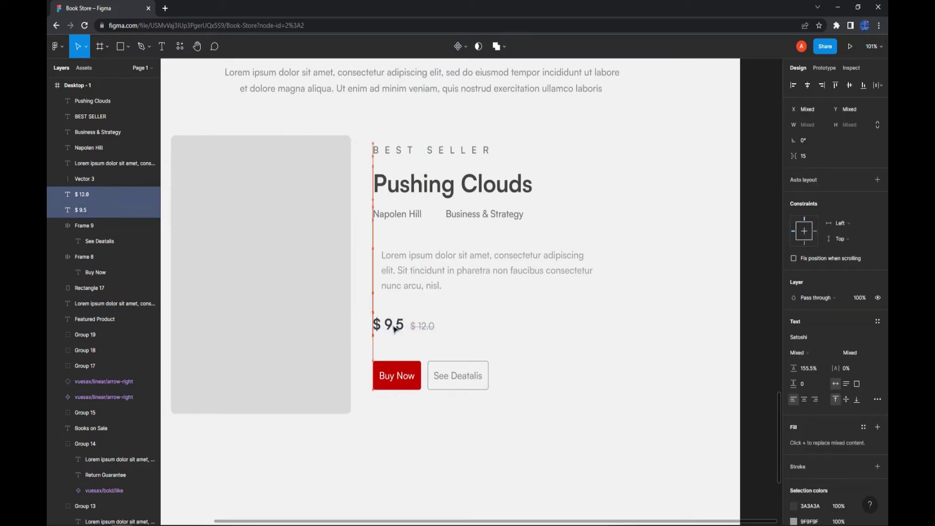
left_click(520, 356)
scroll(516, 350, "down", 3)
left_click_drag(489, 334, 408, 376)
double_click(408, 373)
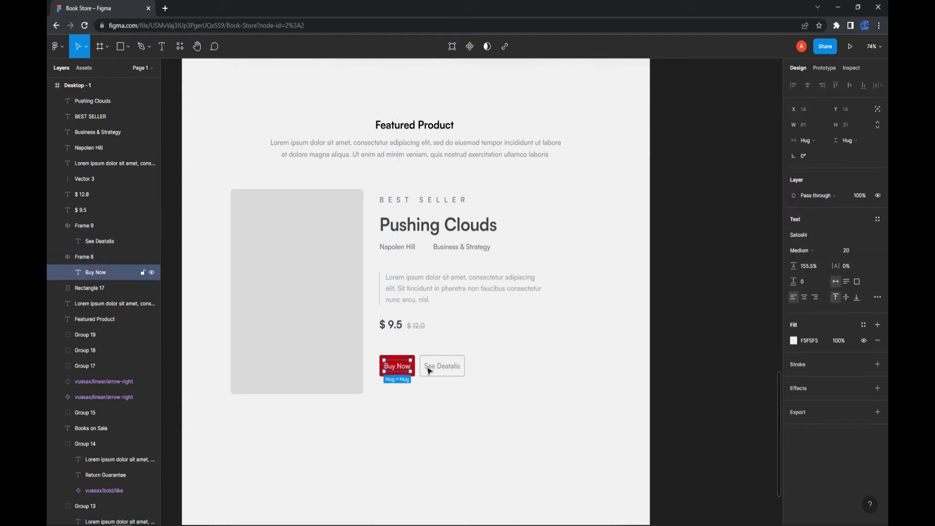
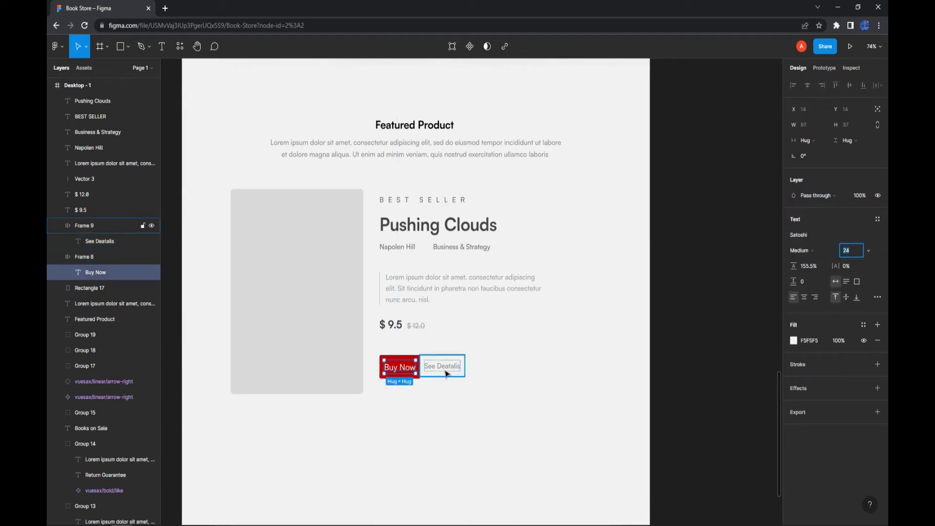
Move the Buy Now and See Deatalis buttons together further below the price.
left_click(446, 374)
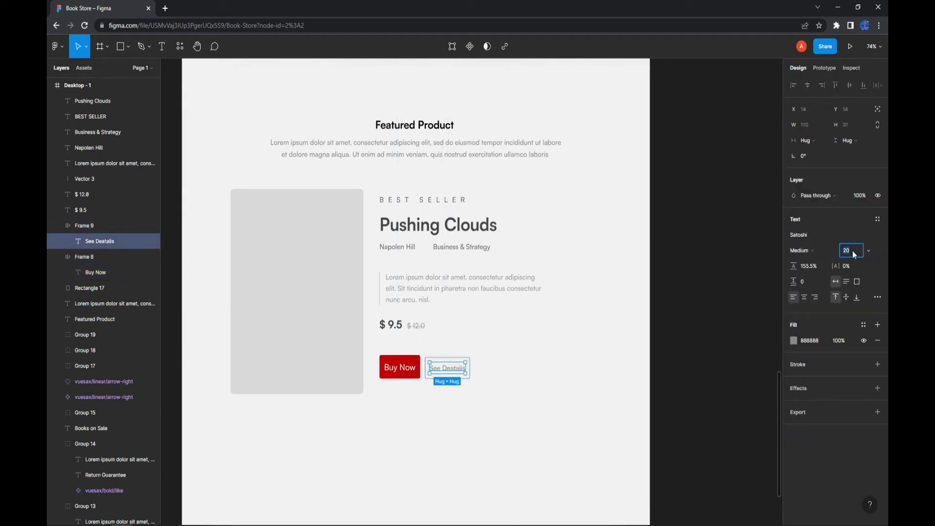
left_click(430, 390)
scroll(430, 390, "up", 2)
left_click(445, 367)
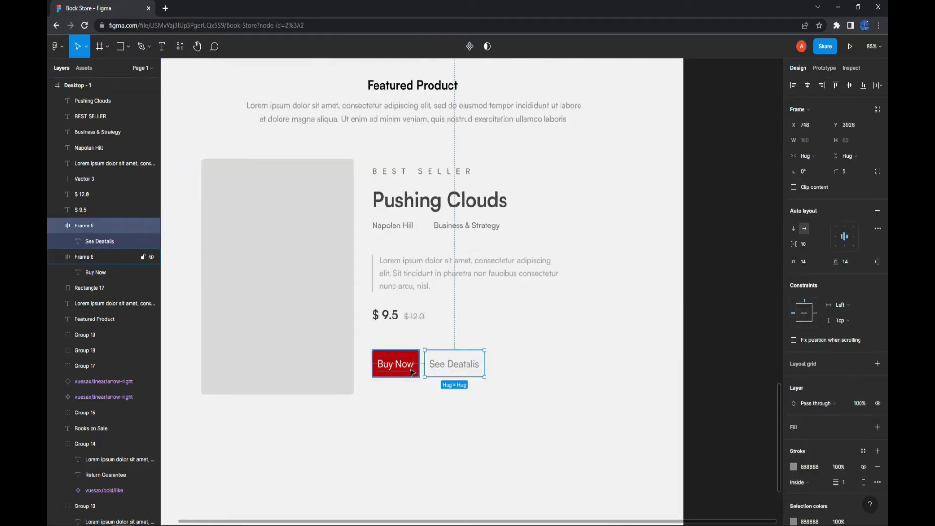
left_click(412, 372)
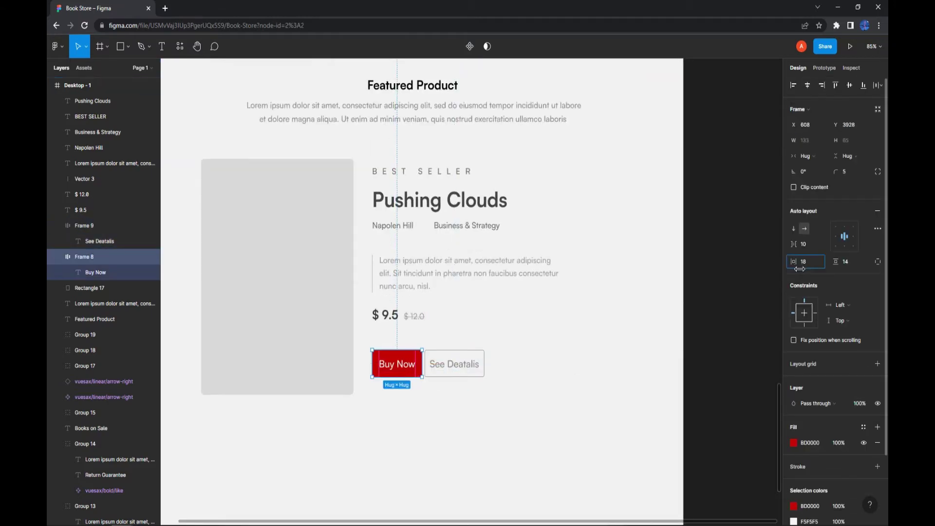
left_click(538, 378)
left_click(462, 364)
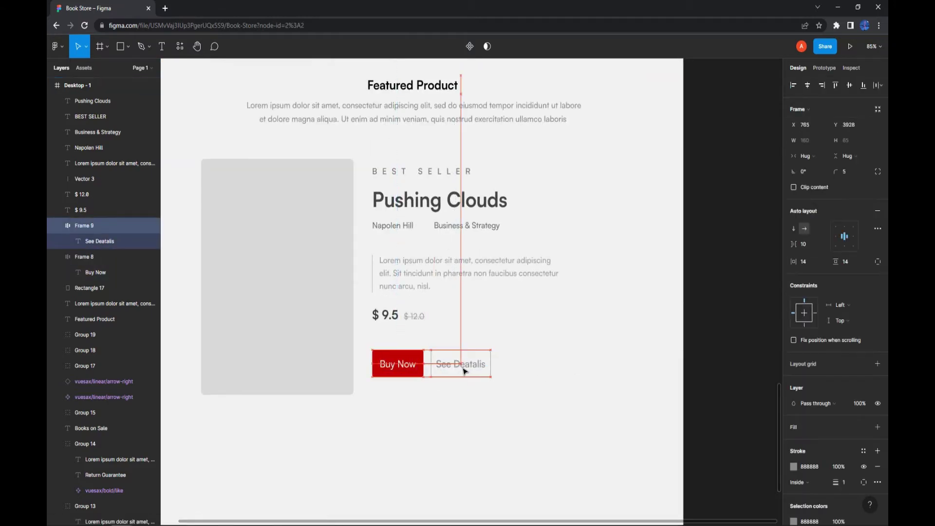
left_click_drag(494, 334, 370, 389)
left_click_drag(415, 365, 415, 380)
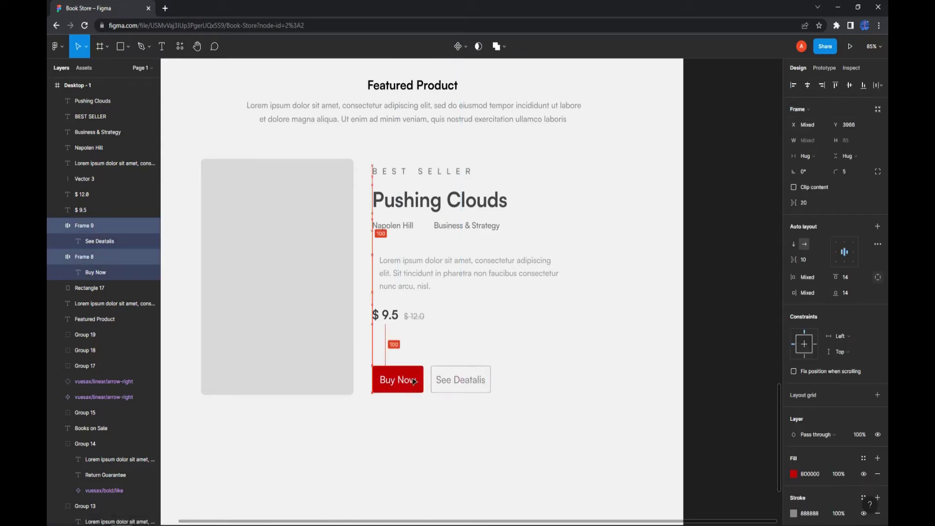
left_click(451, 434)
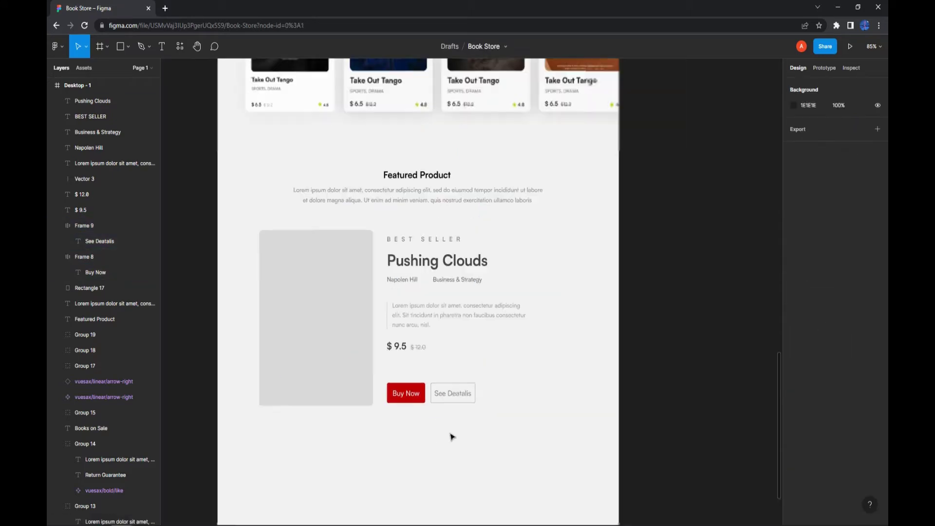
Nudge both buttons back up to tighten the gap beneath the price.
left_click_drag(444, 371, 452, 343)
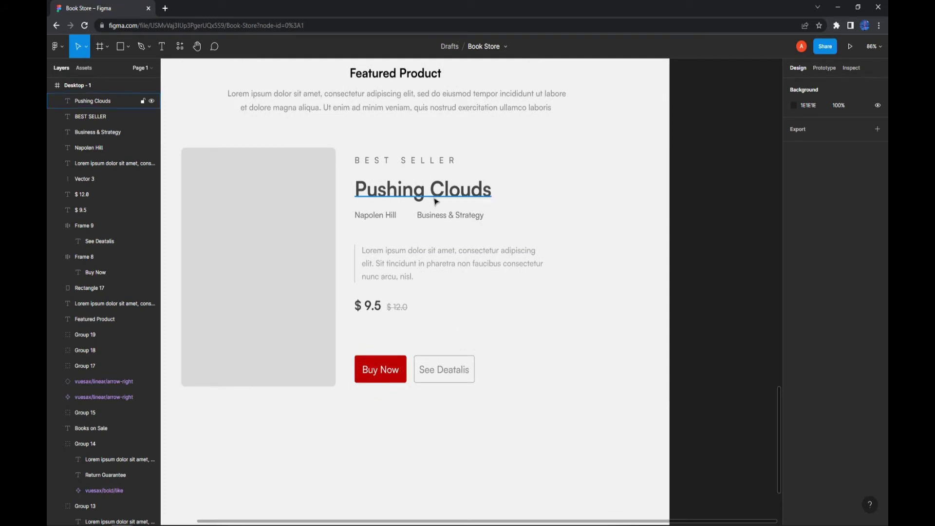
left_click_drag(419, 341, 376, 307)
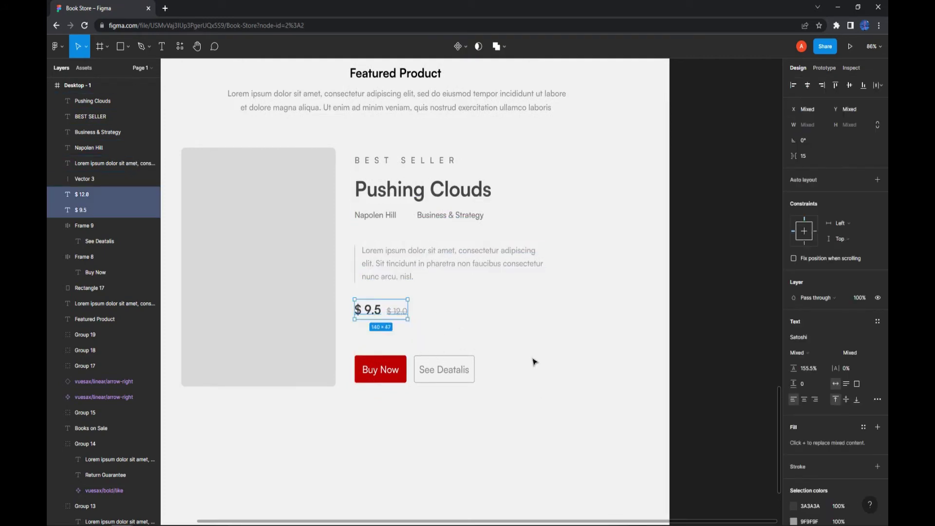
left_click_drag(532, 361, 359, 321)
key("Up")
key("Up")
key("Up")
key("Up")
key("Up")
key("Up")
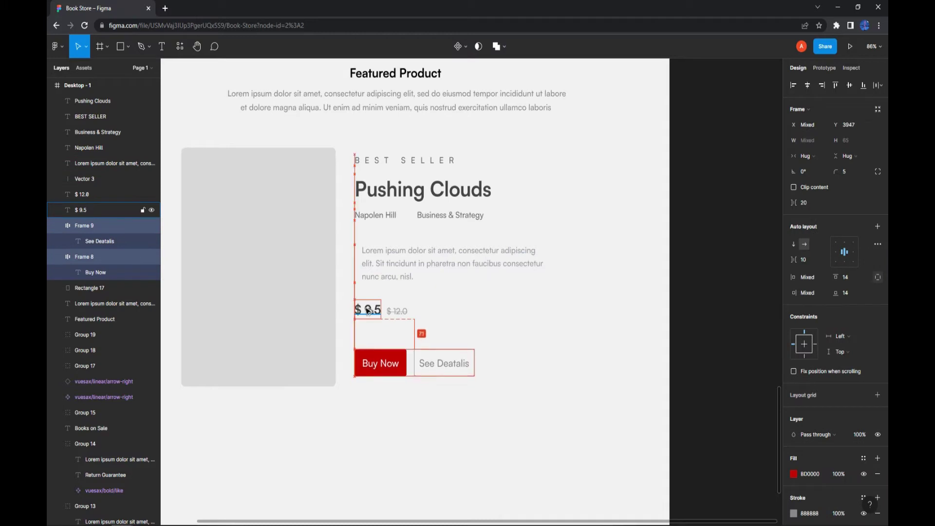
left_click(515, 322)
scroll(517, 329, "down", 5)
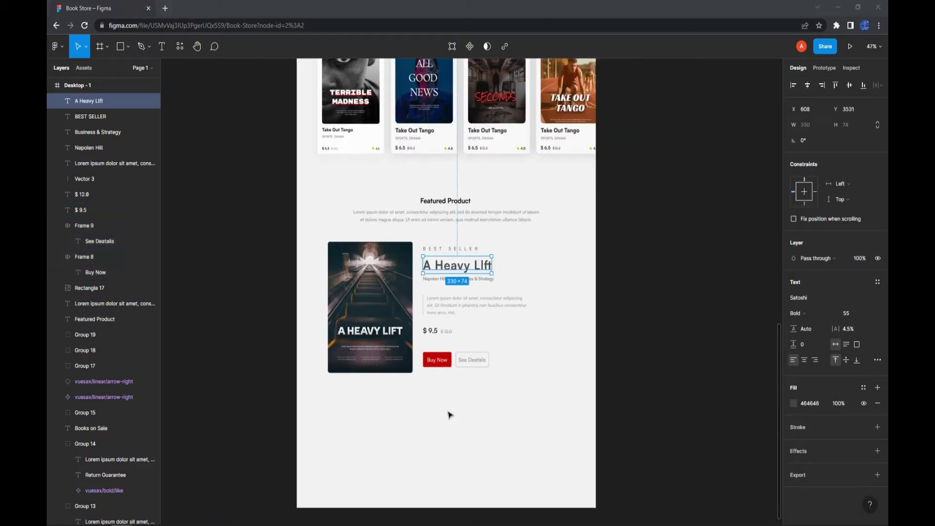
left_click(449, 415)
scroll(449, 414, "up", 5)
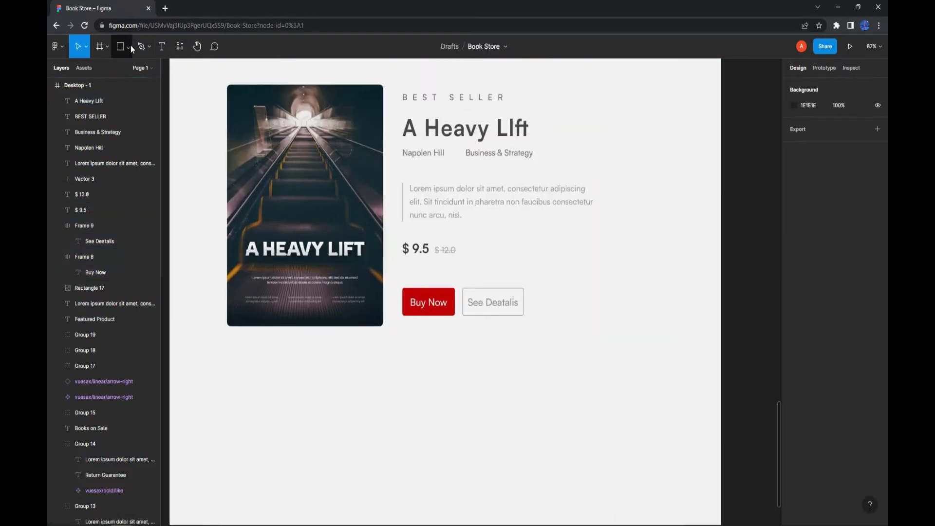
Draw a 9×9 circle below the buttons with a slightly darker grey fill.
left_click(129, 46)
left_click(121, 105)
scroll(402, 364, "up", 3)
left_click_drag(399, 359, 404, 363)
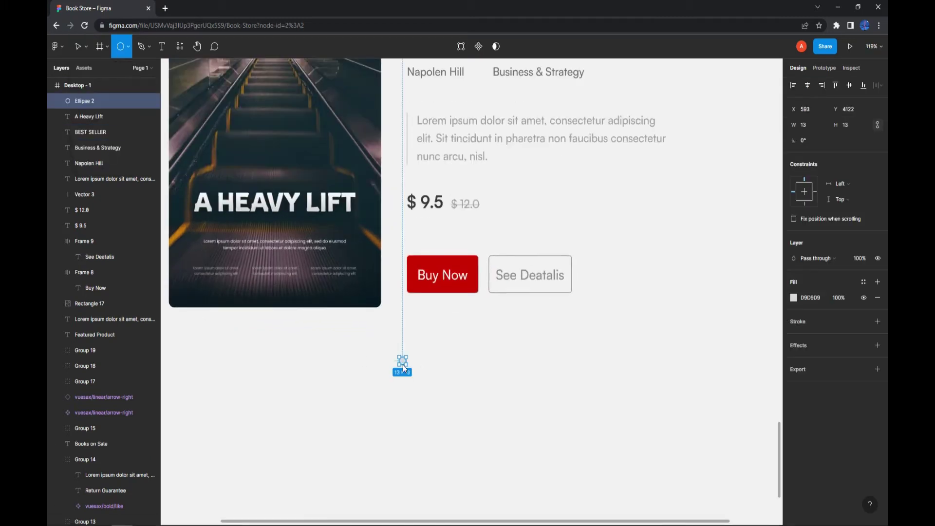
scroll(404, 363, "up", 4)
left_click(793, 297)
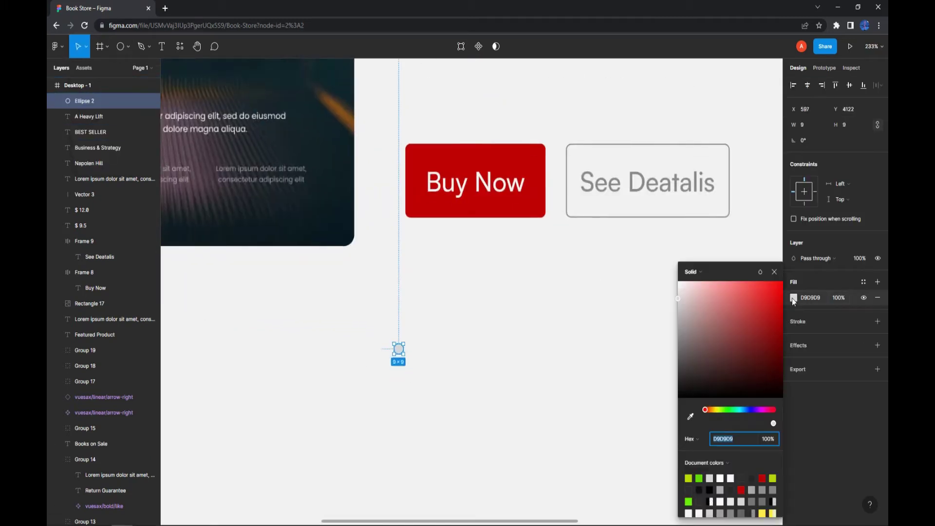
left_click_drag(680, 301, 672, 310)
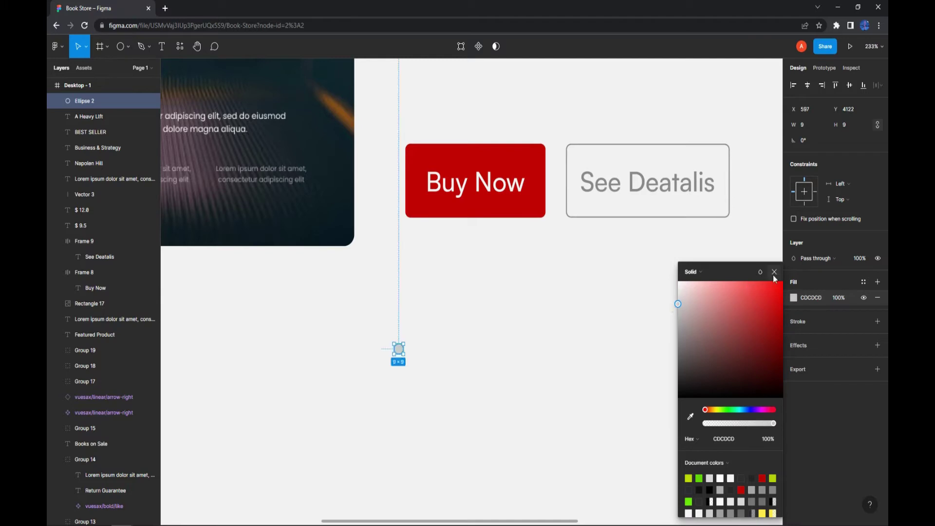
left_click(774, 273)
Duplicate the dot to its right and make the copy dark grey.
key("ctrl+d")
left_click_drag(398, 349, 404, 349)
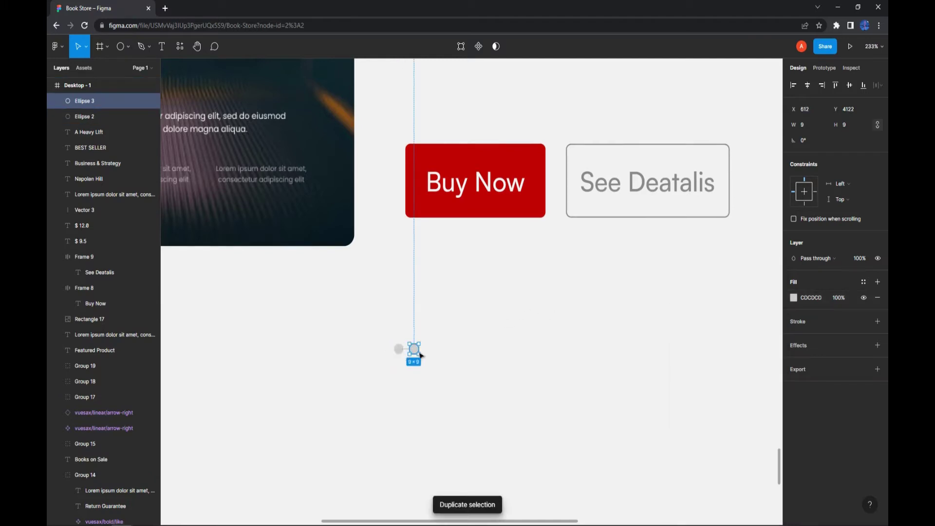
left_click(793, 297)
left_click(677, 350)
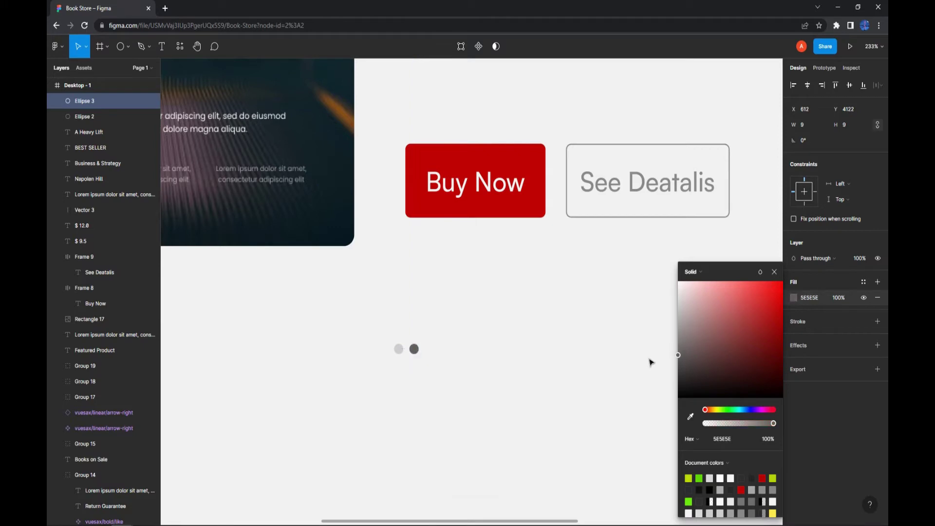
key("Escape")
scroll(557, 355, "up", 3, "ctrl")
Add more light grey dots at even spacing to make seven in total.
left_click(343, 346)
key("ctrl+d")
left_click_drag(343, 347, 405, 351)
key("ctrl+d")
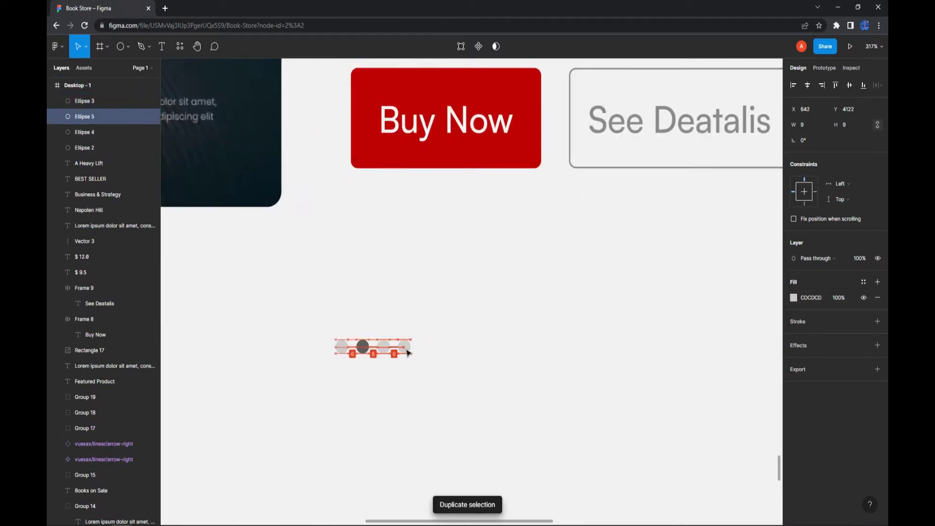
key("ctrl+d")
key("ctrl+d")
key("ctrl+d")
scroll(500, 341, "down", 2, "ctrl")
left_click(499, 340)
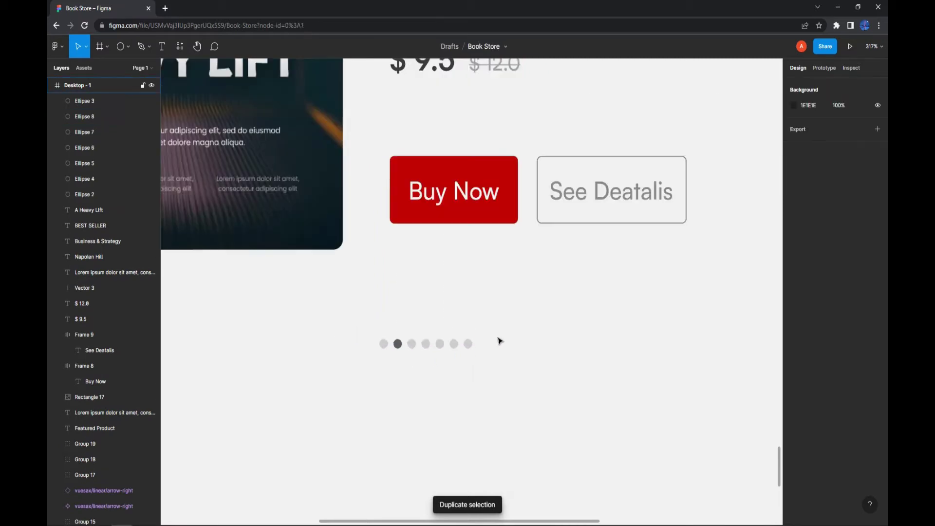
Wrap the seven dots in an auto-layout row with spacing 6 and reposition it.
left_click_drag(498, 327, 354, 367)
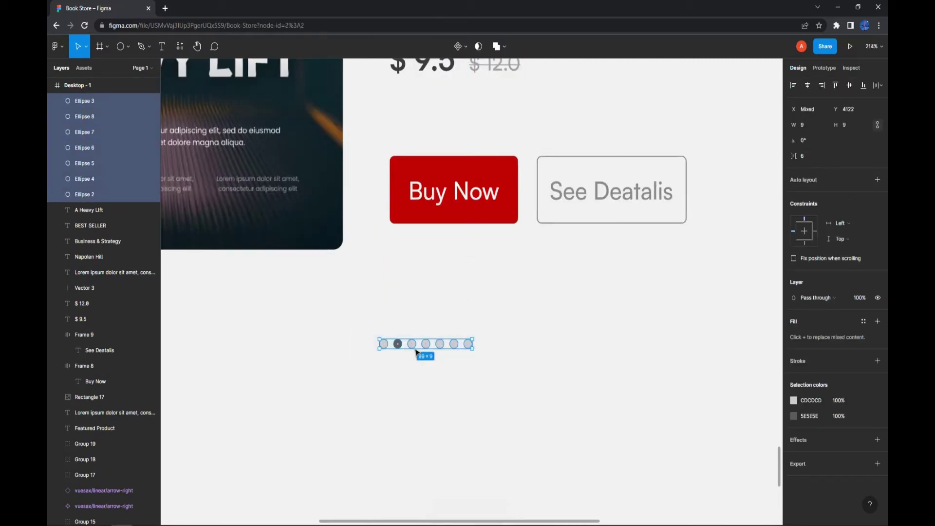
key("shift+a")
left_click_drag(792, 251, 797, 251)
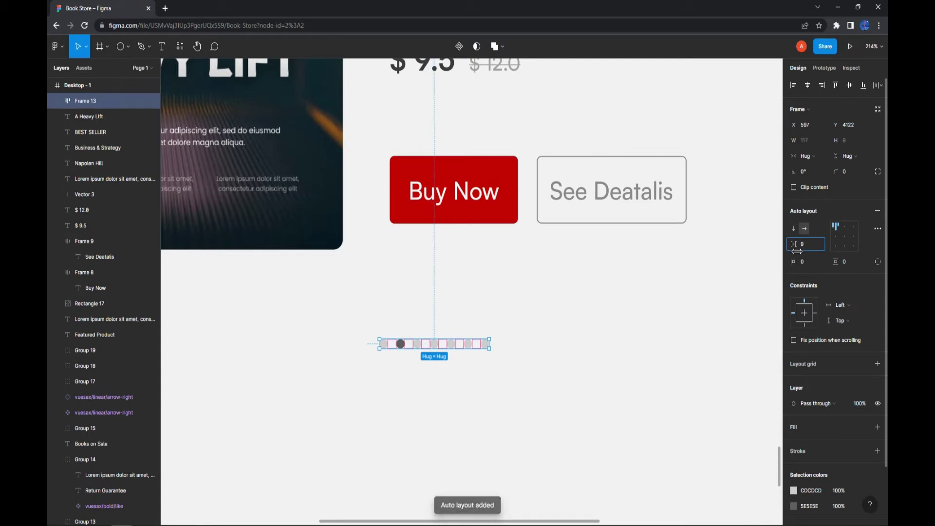
type("6")
key("Return")
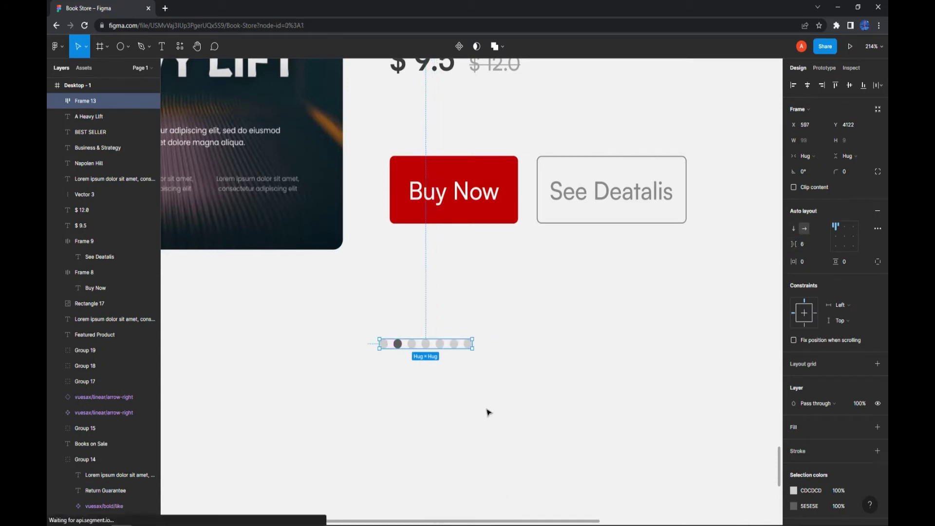
left_click_drag(426, 344, 502, 344)
scroll(508, 406, "down", 3)
scroll(487, 385, "down", 2)
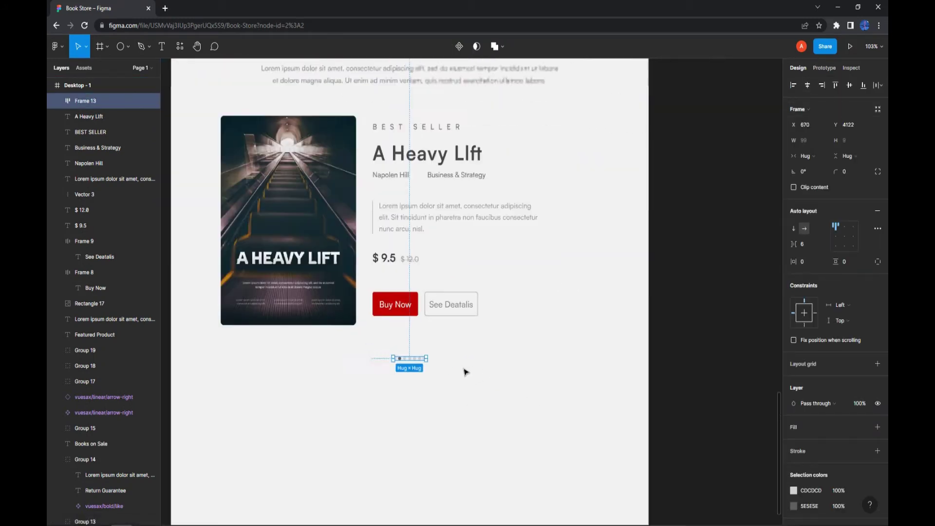
scroll(465, 373, "down", 1)
left_click(422, 388)
scroll(457, 326, "up", 3)
Paste a right arrow beside the dots and flip a 30-wide copy to the left side.
scroll(446, 342, "up", 2)
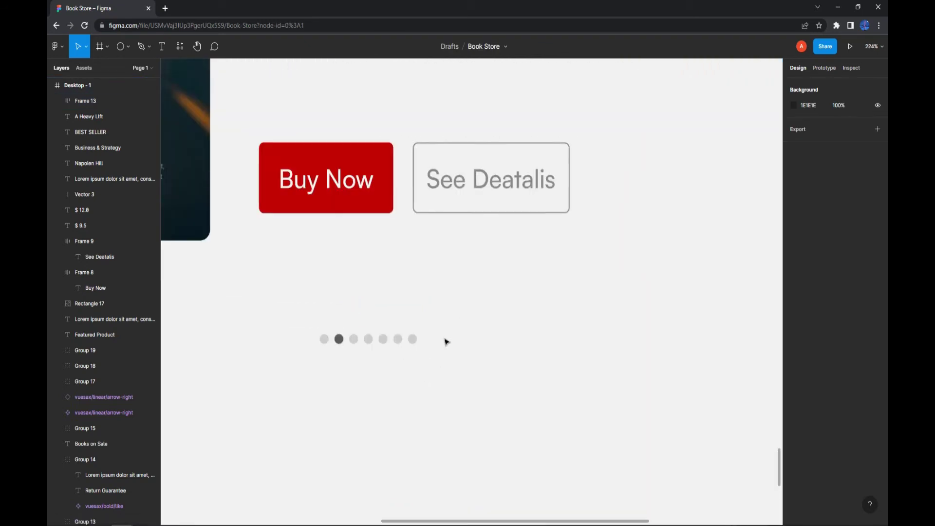
key("ctrl+v")
left_click_drag(470, 292, 460, 345)
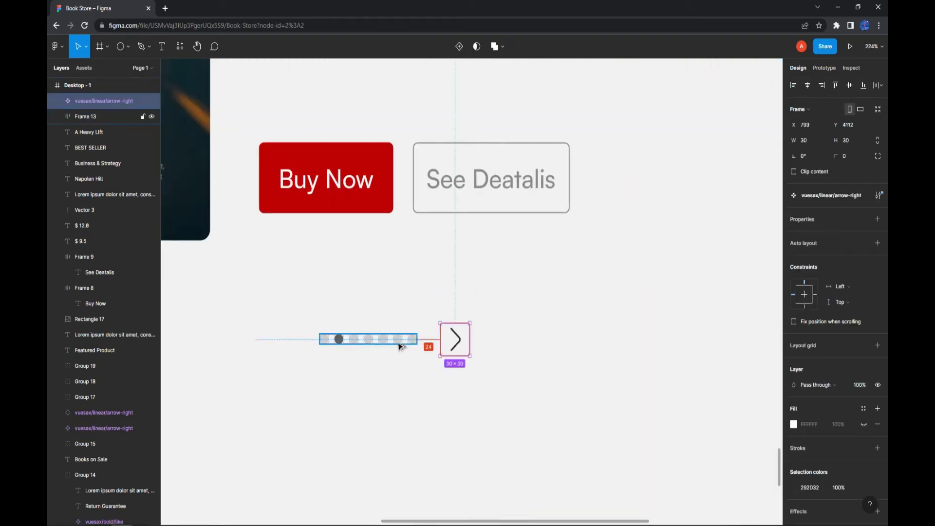
key("ctrl+d")
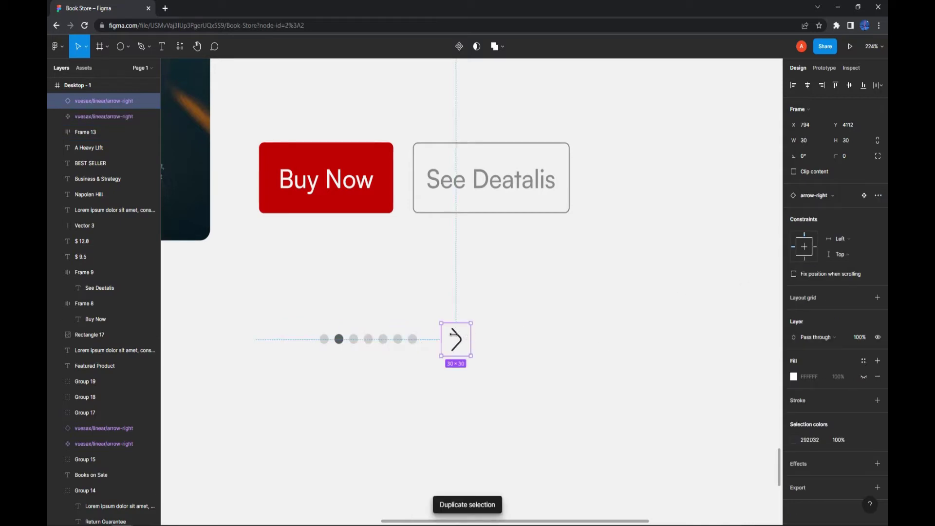
left_click_drag(471, 337, 354, 345)
type("0")
key("Return")
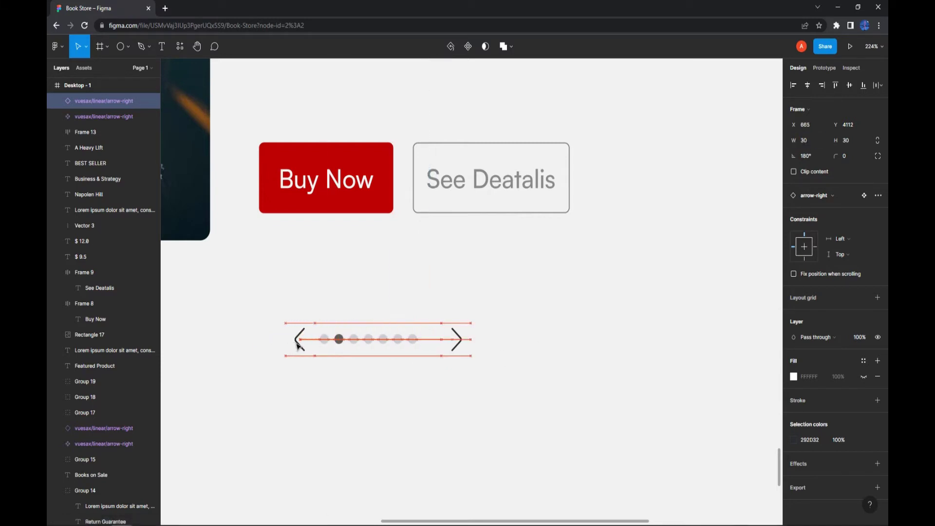
left_click_drag(296, 345, 289, 345)
Group both arrows and the pagination dots into one carousel unit.
left_click(457, 340)
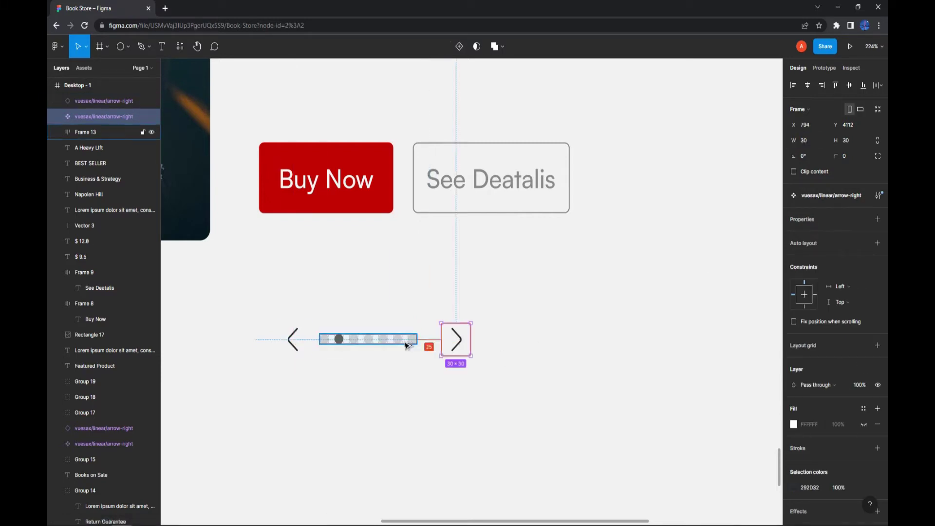
left_click(292, 340)
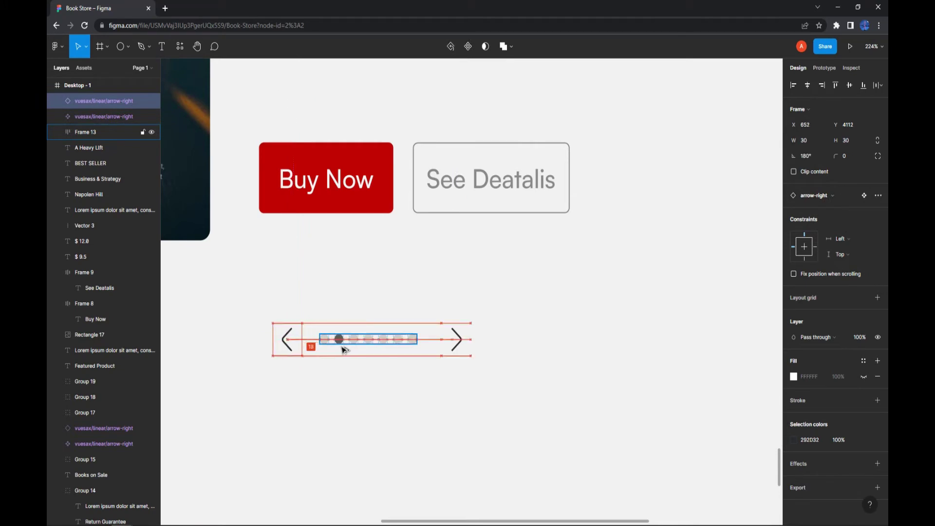
key("Escape")
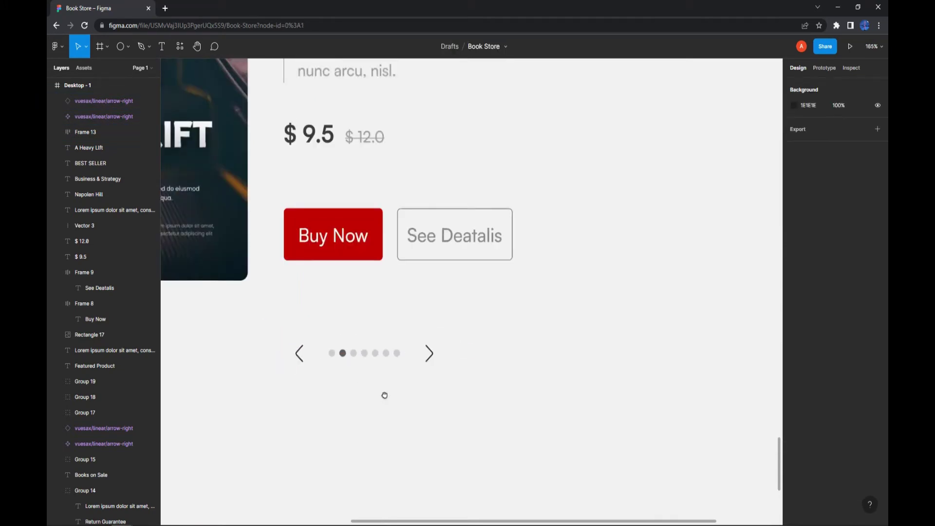
scroll(370, 370, "down", 5)
left_click(433, 381)
key("ctrl+g")
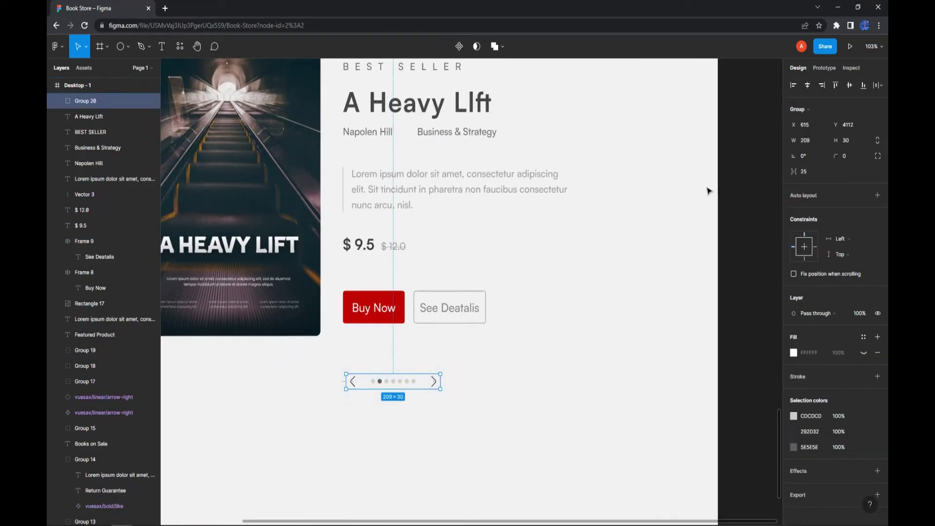
key("Escape")
scroll(456, 442, "down", 5)
scroll(457, 442, "down", 3)
Draw a rectangle behind the featured section, stretched over the heading and carousel.
left_click(120, 47)
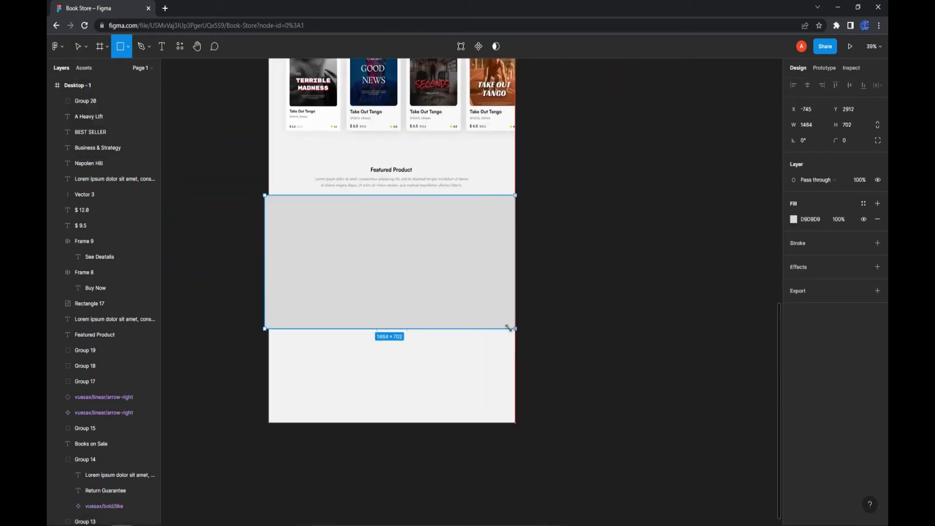
left_click_drag(269, 195, 515, 328)
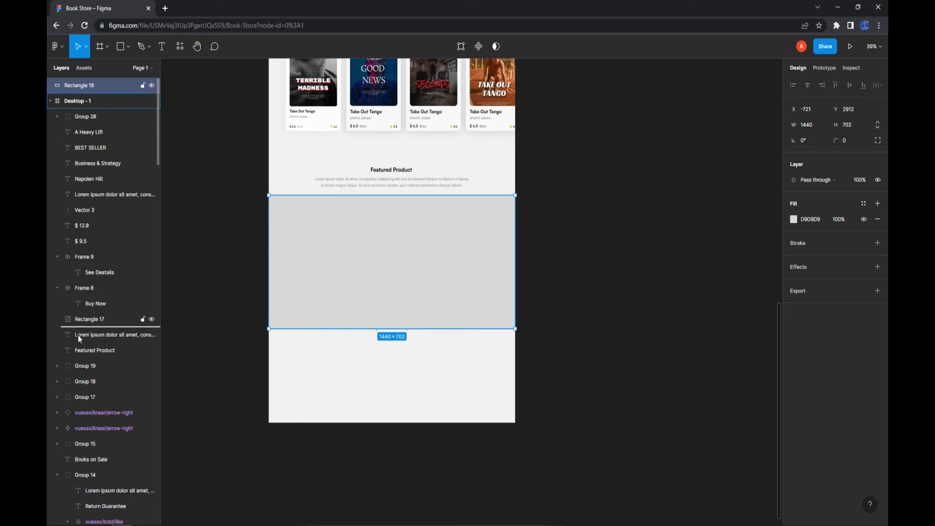
left_click_drag(78, 335, 77, 334)
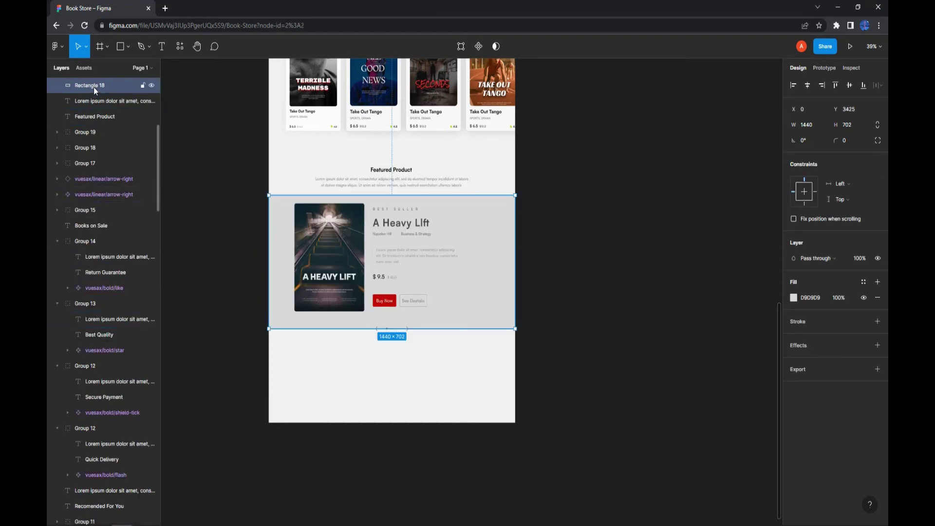
left_click_drag(392, 196, 391, 163)
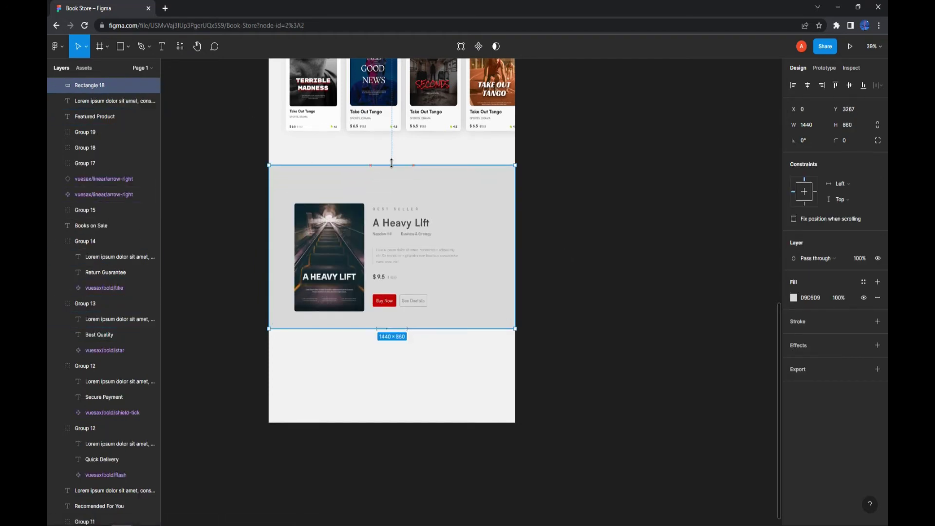
left_click_drag(90, 122, 91, 123)
scroll(400, 161, "up", 3)
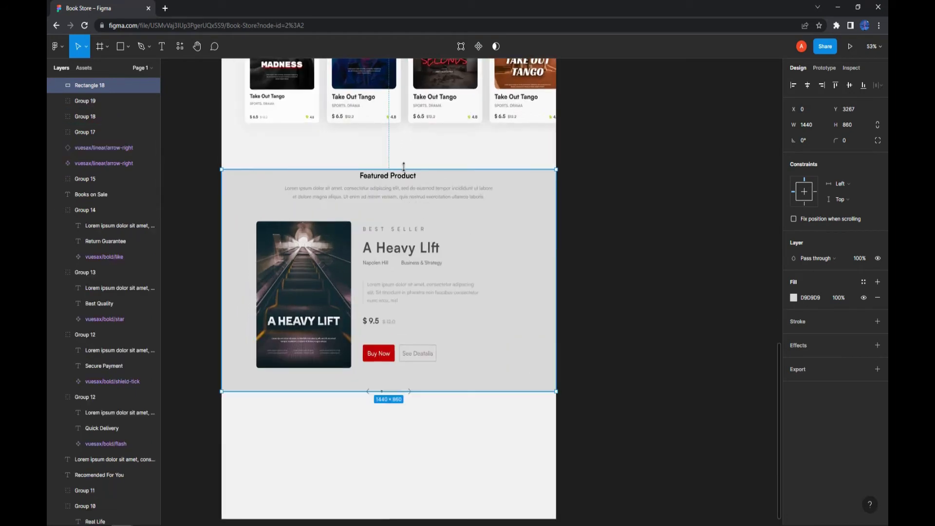
left_click_drag(403, 168, 404, 158)
left_click_drag(431, 391, 430, 406)
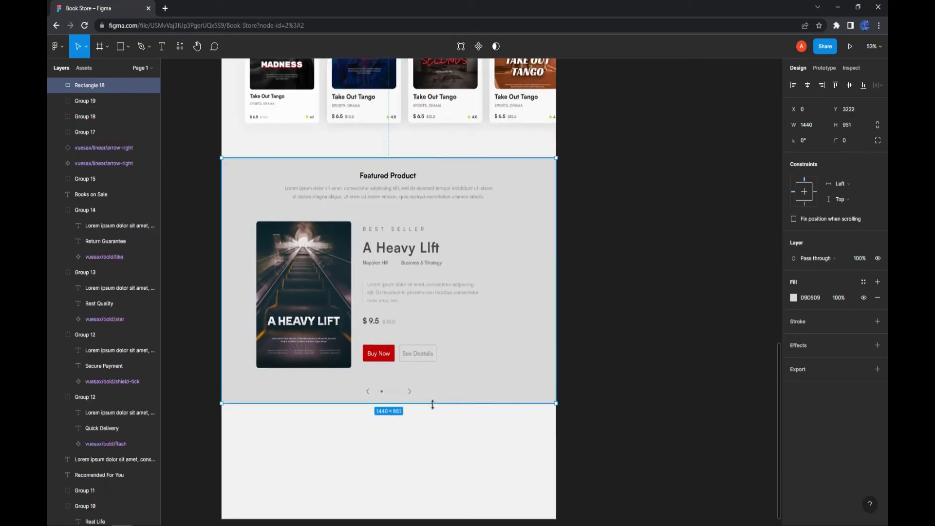
Remove the rectangle's fill, widen it, and give it a light grey CBCBCB stroke.
left_click(878, 297)
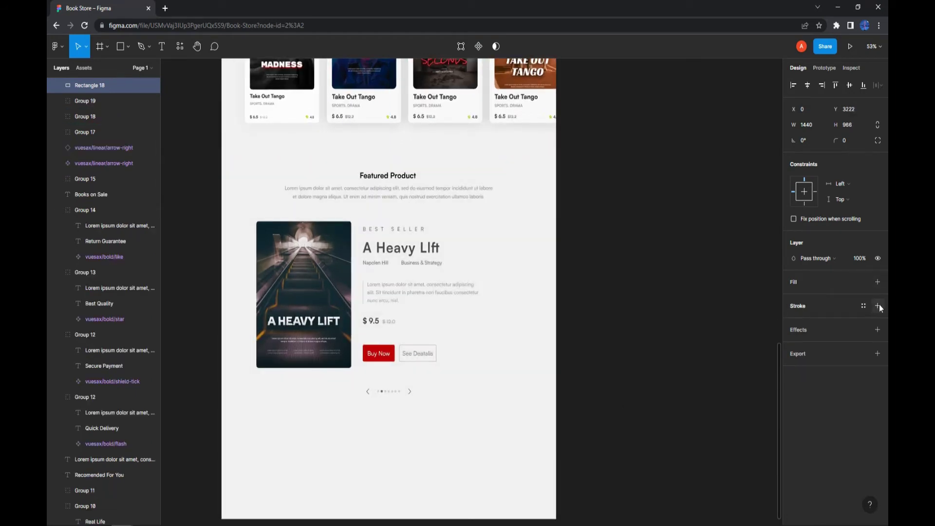
left_click_drag(556, 252, 563, 252)
left_click_drag(222, 262, 211, 262)
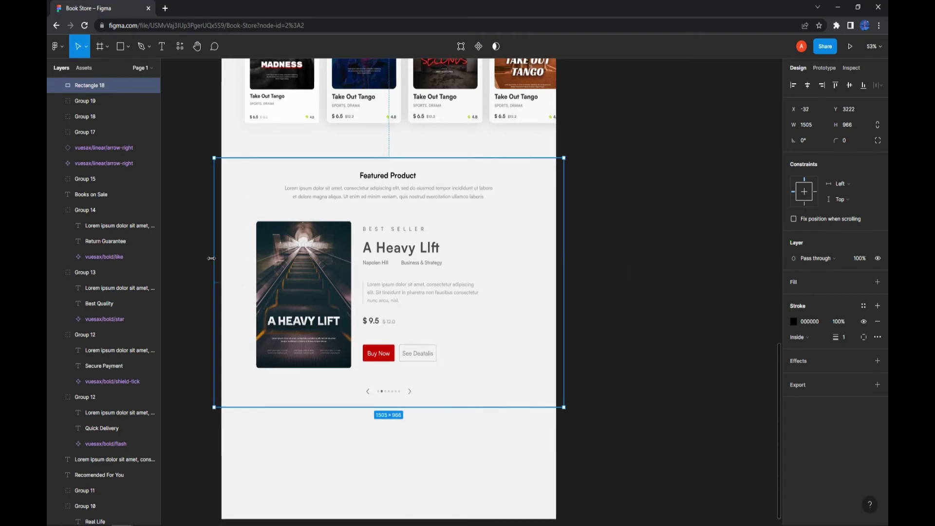
left_click(793, 322)
mouse_move(712, 311)
left_mouse_down()
mouse_move(642, 303)
mouse_move(644, 313)
left_mouse_up()
left_click_drag(429, 407, 430, 410)
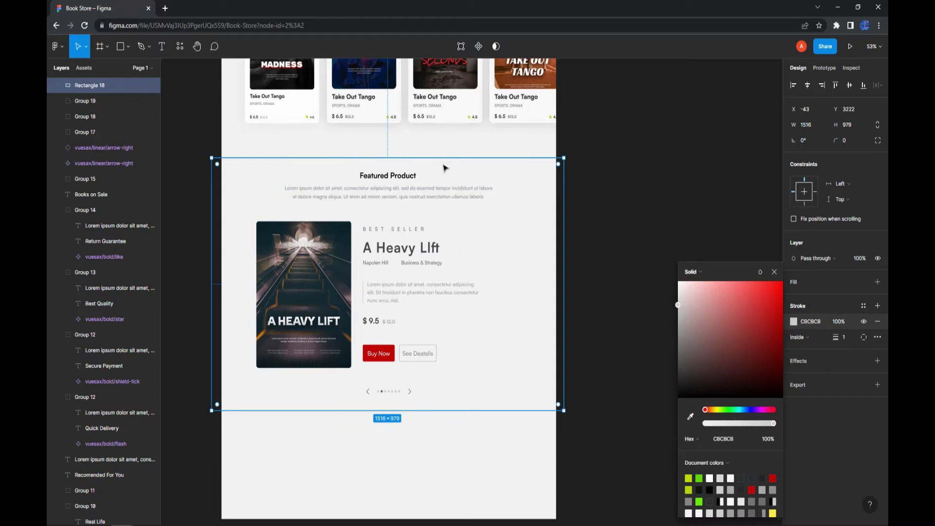
left_click(783, 271)
left_click(658, 379)
Group the Featured Product, Books on Sale and four feature blocks each separately.
scroll(671, 365, "down", 3)
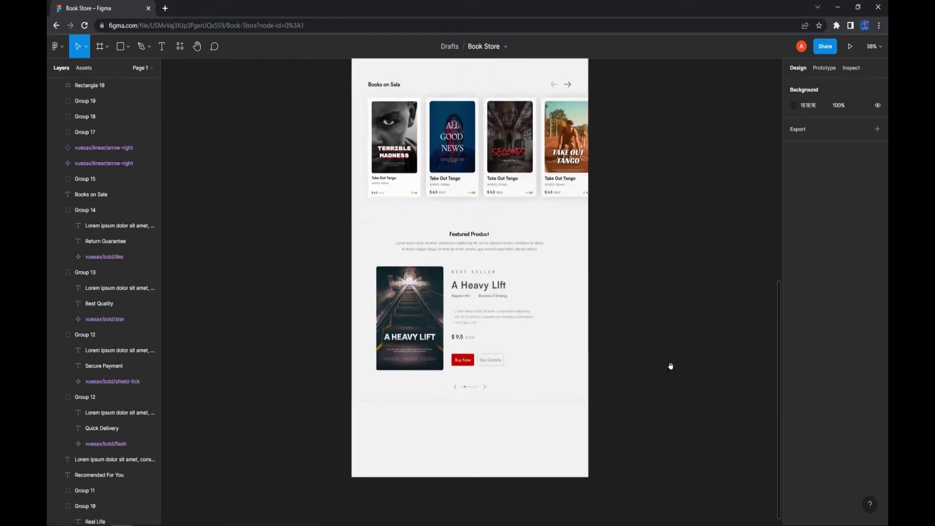
scroll(501, 229, "down", 2)
scroll(499, 221, "up", 2)
left_click_drag(500, 220, 233, 364)
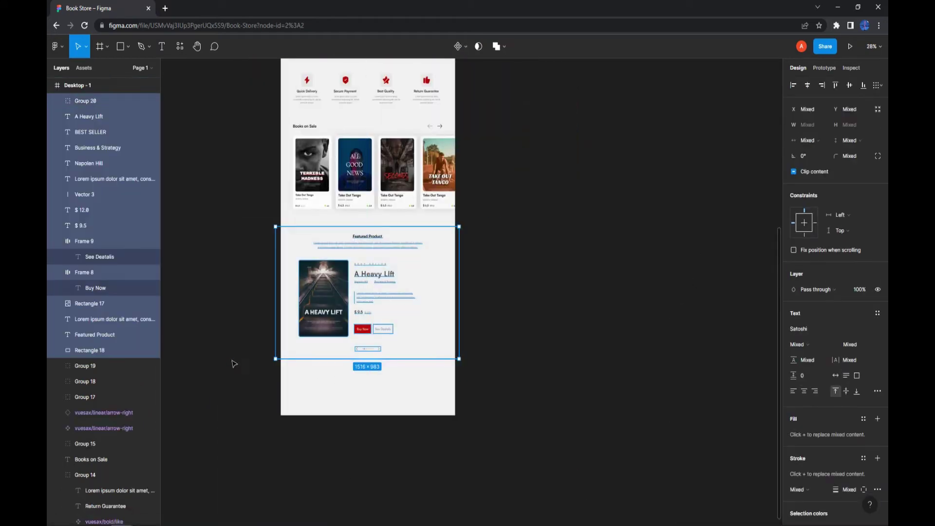
key("ctrl+g")
scroll(497, 281, "up", 3)
left_click_drag(480, 217, 234, 286)
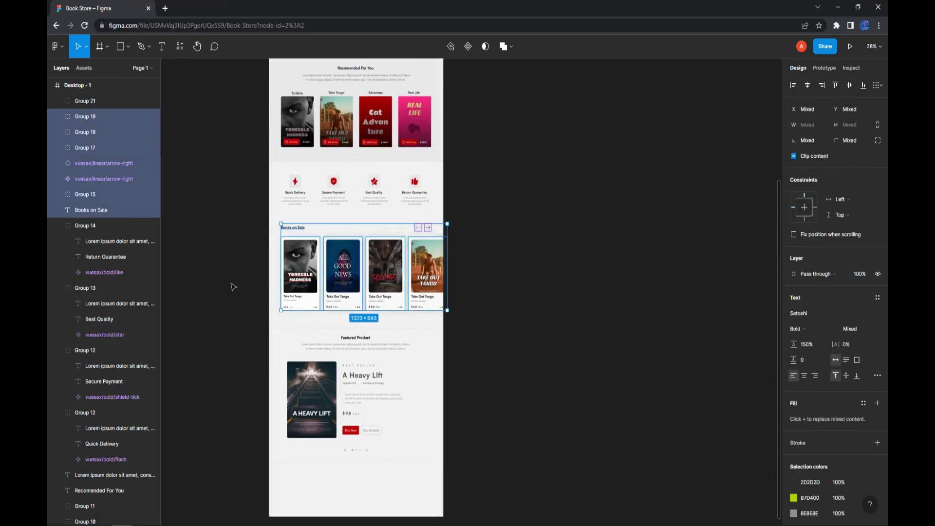
key("ctrl+g")
scroll(493, 198, "up", 3)
left_click_drag(450, 278, 253, 314)
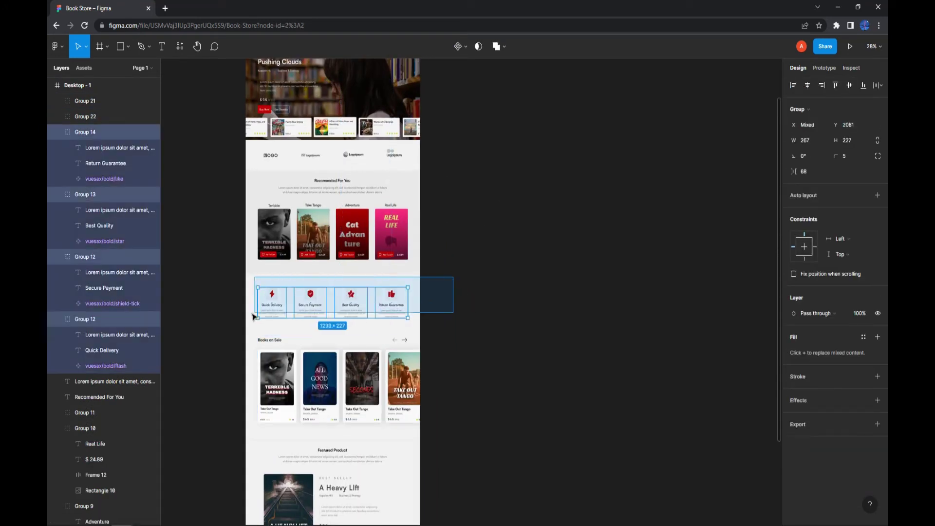
key("ctrl+g")
Group the Recommended For You section and the header with hero, then select Desktop-1.
mouse_move(452, 178)
left_mouse_down()
mouse_move(229, 268)
mouse_move(228, 280)
left_mouse_up()
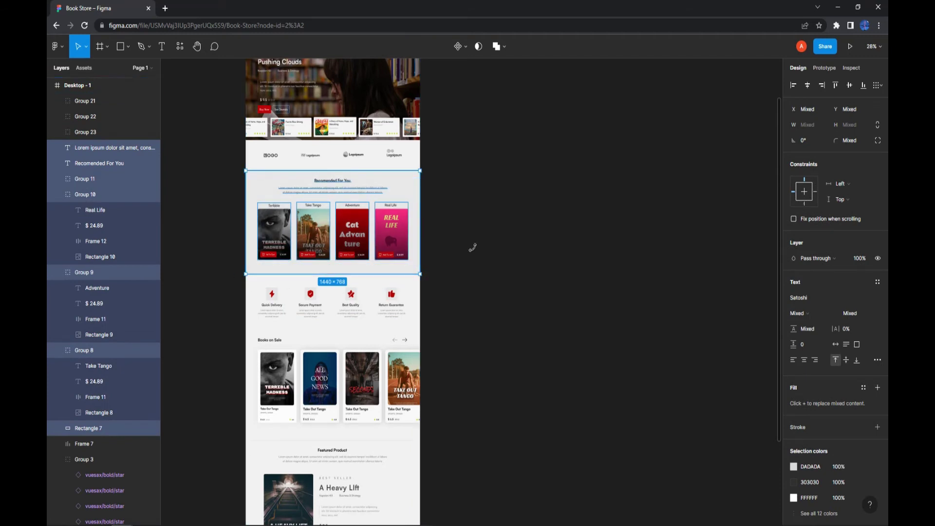
key("ctrl+g")
scroll(468, 224, "up", 3)
left_click(458, 219)
left_click(380, 216)
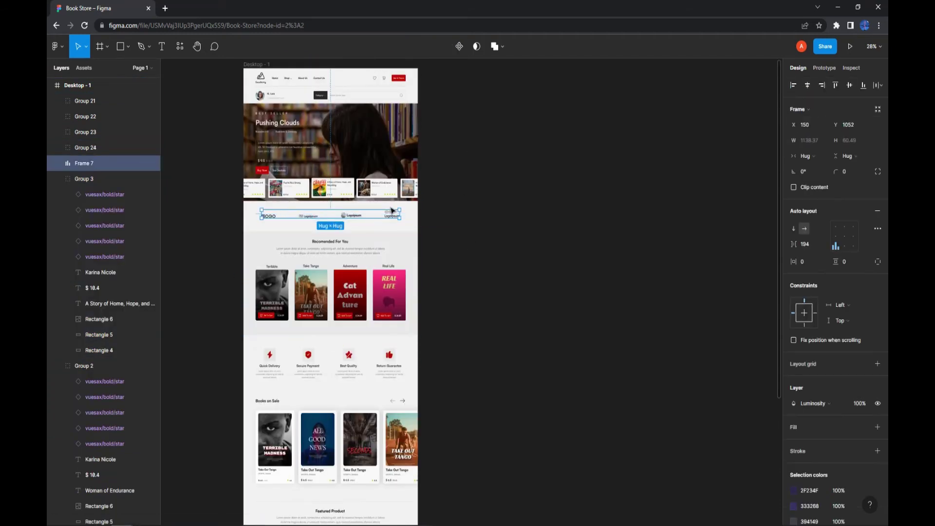
left_click(481, 96)
left_click_drag(415, 104, 227, 203)
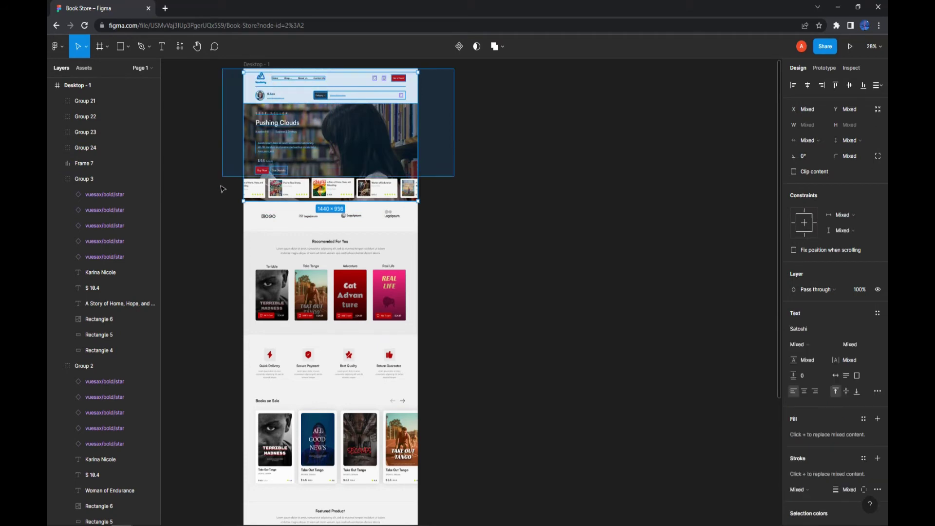
key("ctrl+g")
key("Escape")
scroll(502, 234, "down", 5)
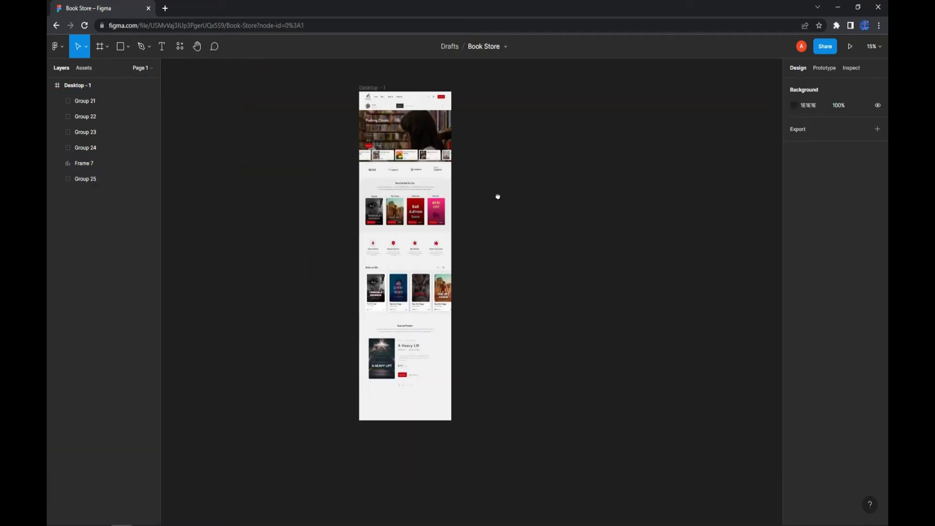
scroll(499, 214, "down", 3)
scroll(392, 287, "up", 3)
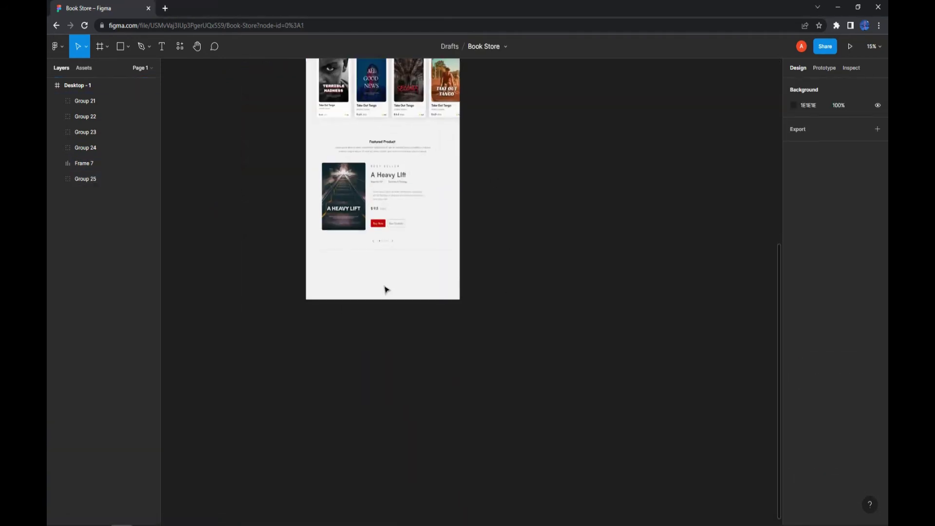
left_click(422, 291)
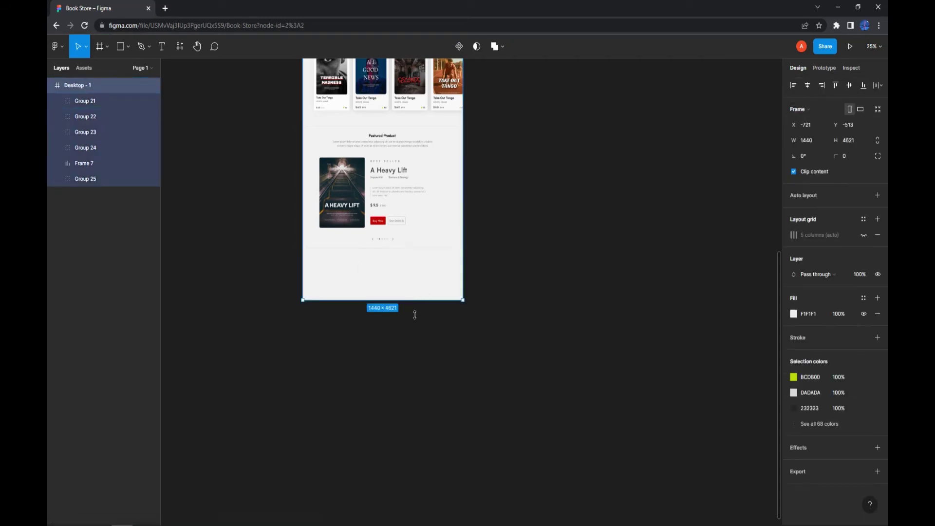
Drag the Desktop-1 frame's bottom edge down to lengthen the page.
left_click_drag(414, 314, 412, 487)
left_click(403, 409)
scroll(380, 302, "up", 5)
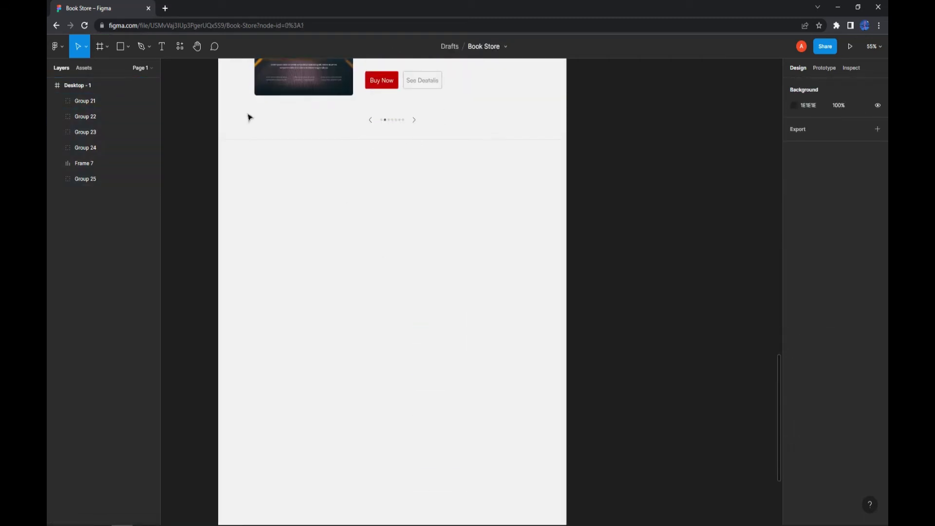
Place a 'Special Offers' heading at size 30 below the featured section.
key("ctrl+v")
mouse_move(355, 296)
left_mouse_down()
mouse_move(288, 177)
mouse_move(281, 205)
left_mouse_up()
key("Return")
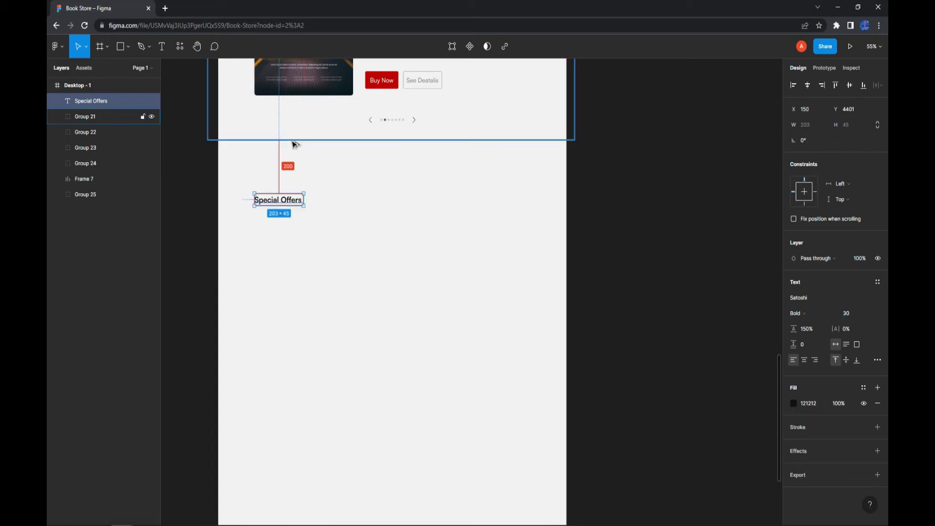
key("Up")
key("Up")
key("Up")
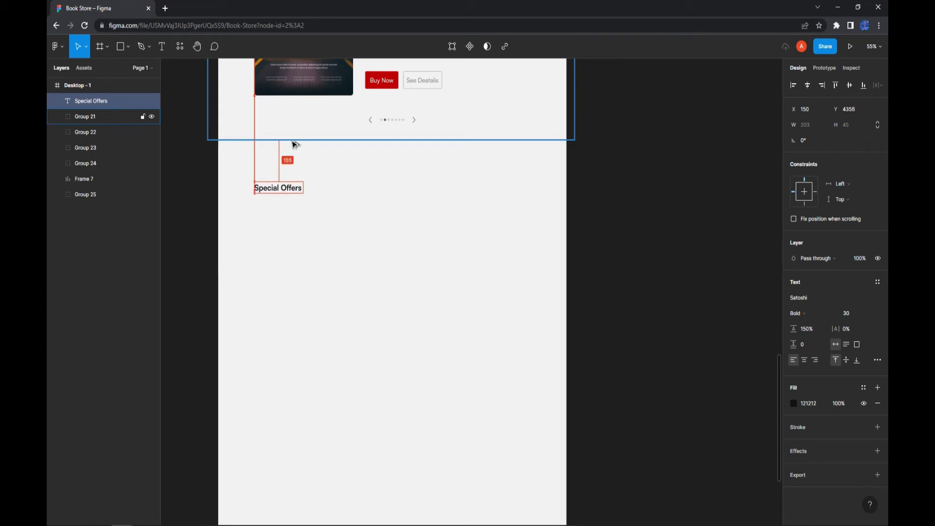
key("Down")
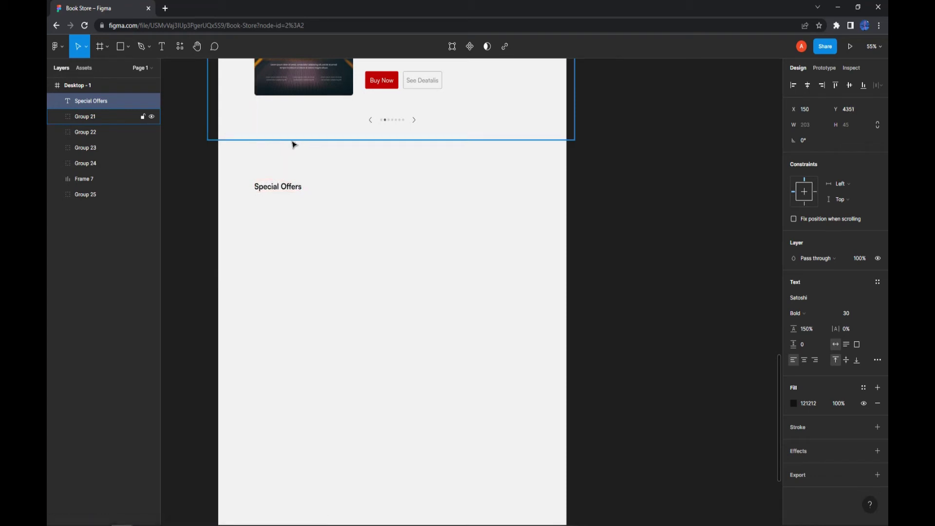
scroll(357, 213, "up", 2)
key("r")
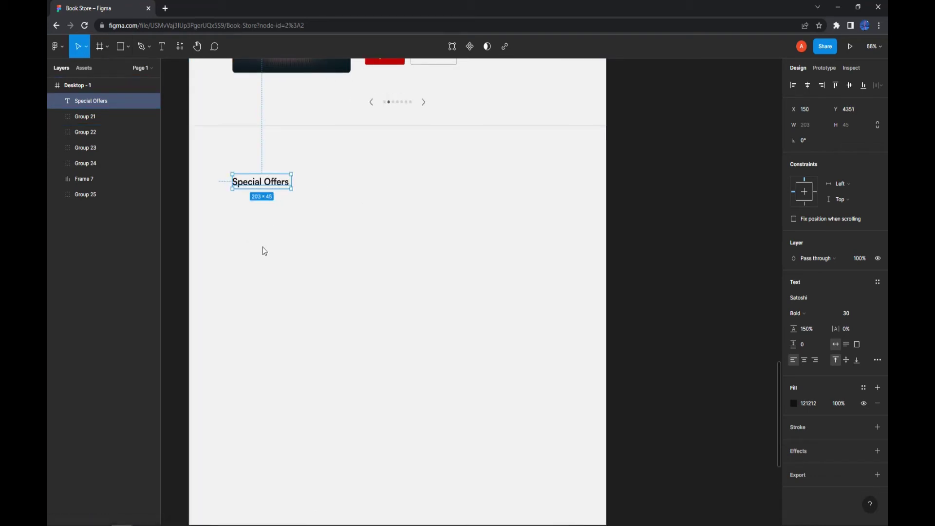
left_click(264, 250)
scroll(265, 338, "down", 2)
scroll(268, 346, "down", 2)
scroll(263, 348, "up", 2)
Draw a 385×577 rectangle just below the Special Offers heading.
scroll(258, 351, "up", 2)
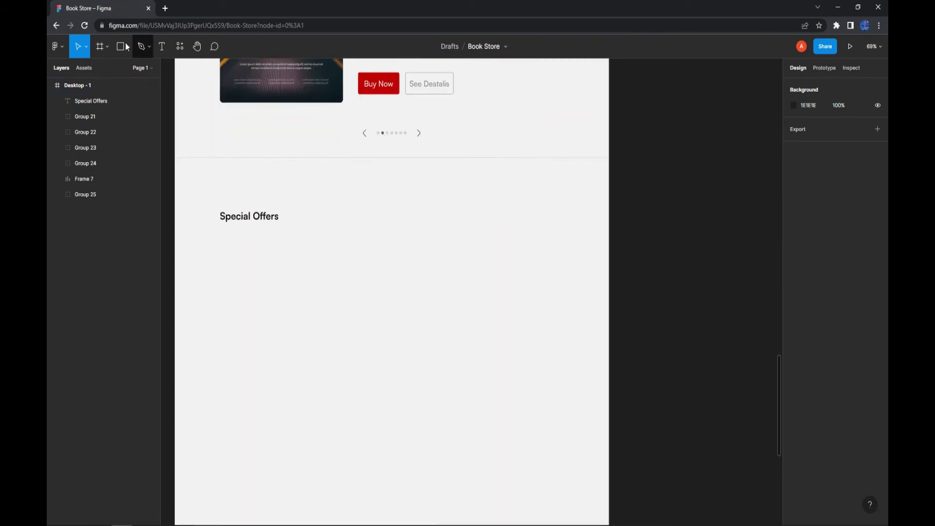
left_click(126, 47)
left_click(133, 79)
left_click(128, 46)
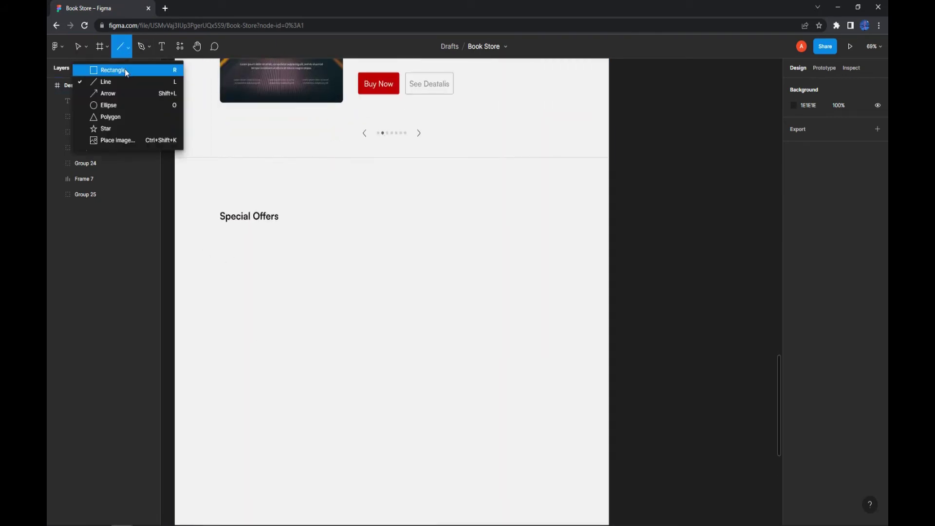
left_click(122, 67)
left_click(229, 252)
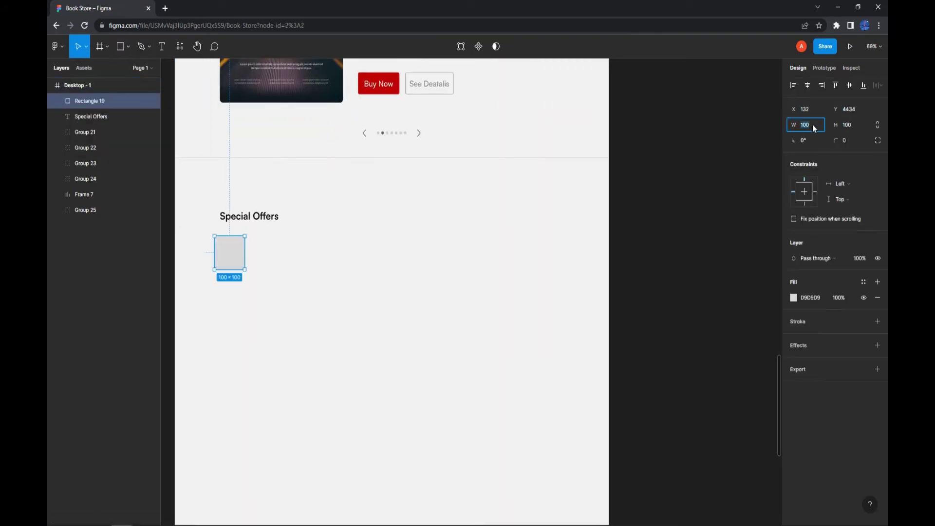
type("85")
left_click(848, 124)
type("577")
key("Return")
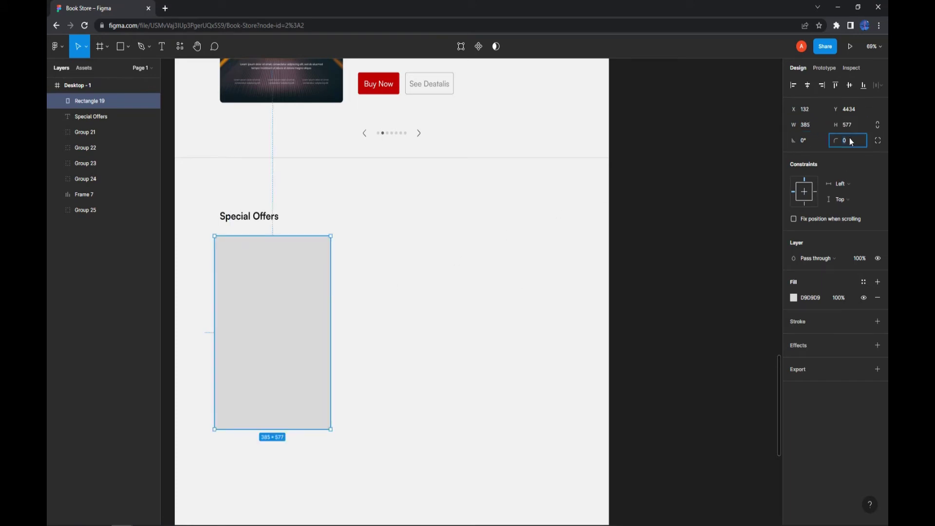
type("10")
left_click_drag(305, 335, 311, 337)
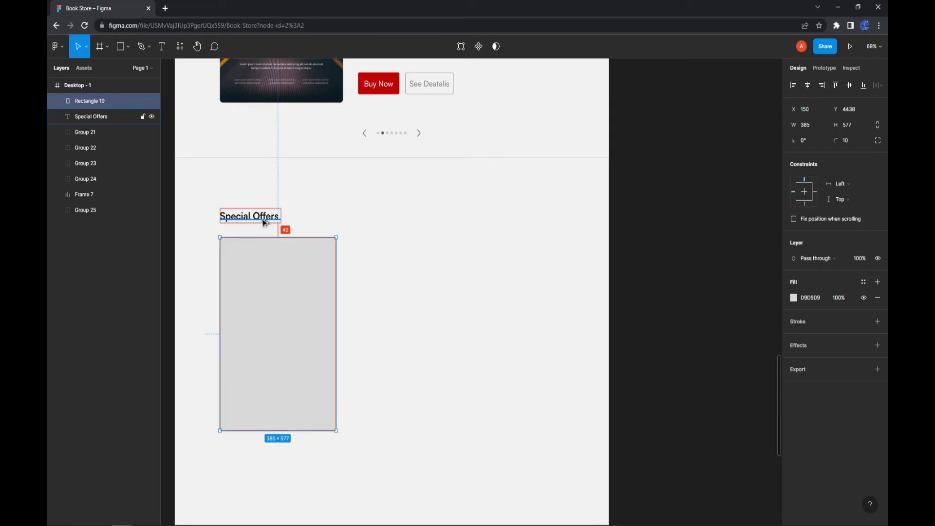
key("Down")
key("Down")
key("Down")
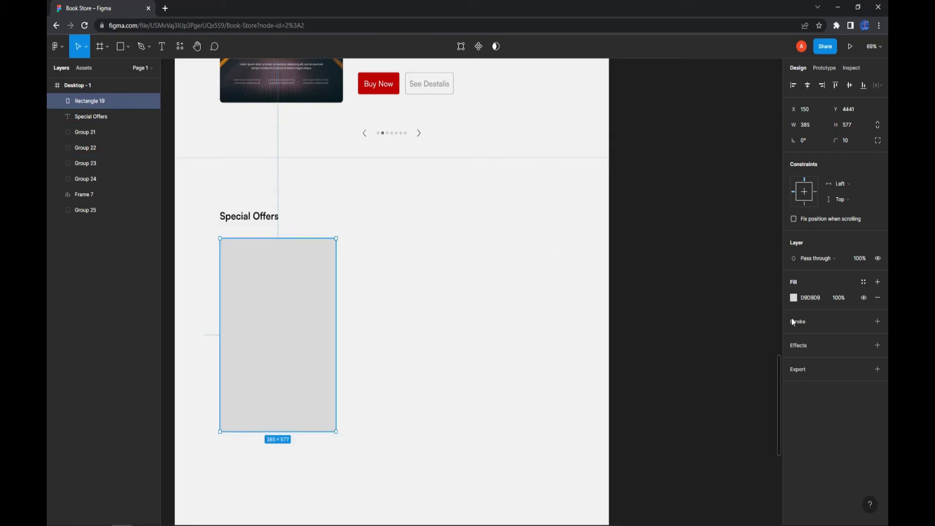
Fill the card pure white and add a drop shadow with Y offset 0.
left_click(793, 298)
left_click(731, 477)
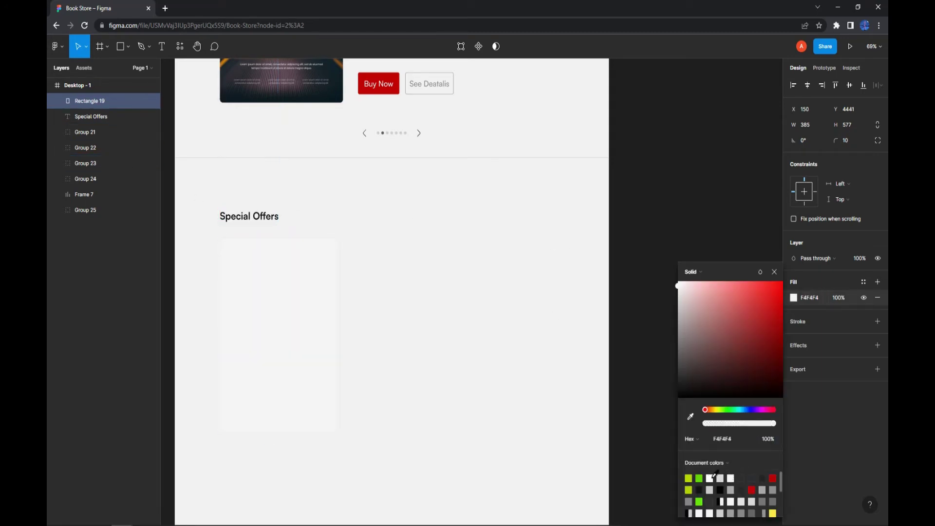
left_click(711, 477)
left_click(799, 346)
left_click(793, 360)
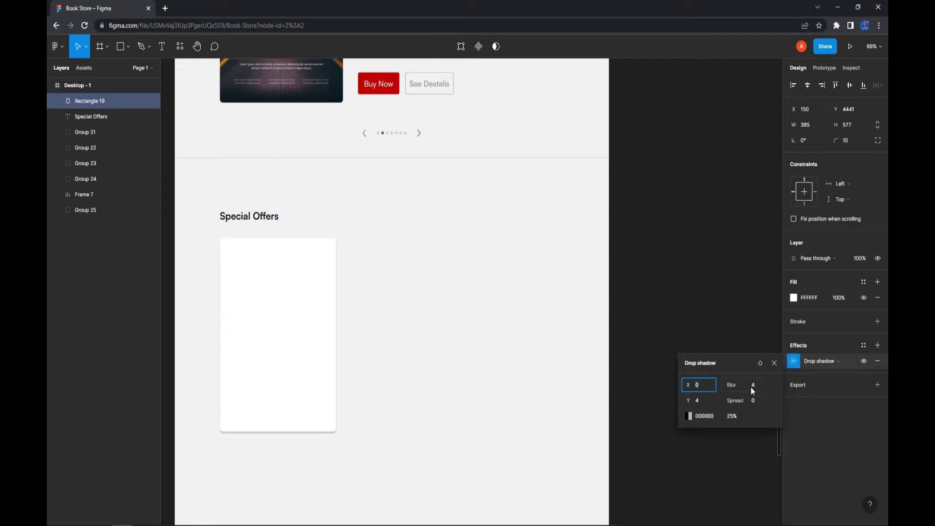
left_click(752, 385)
key("BackSpace")
left_click(698, 404)
type("0")
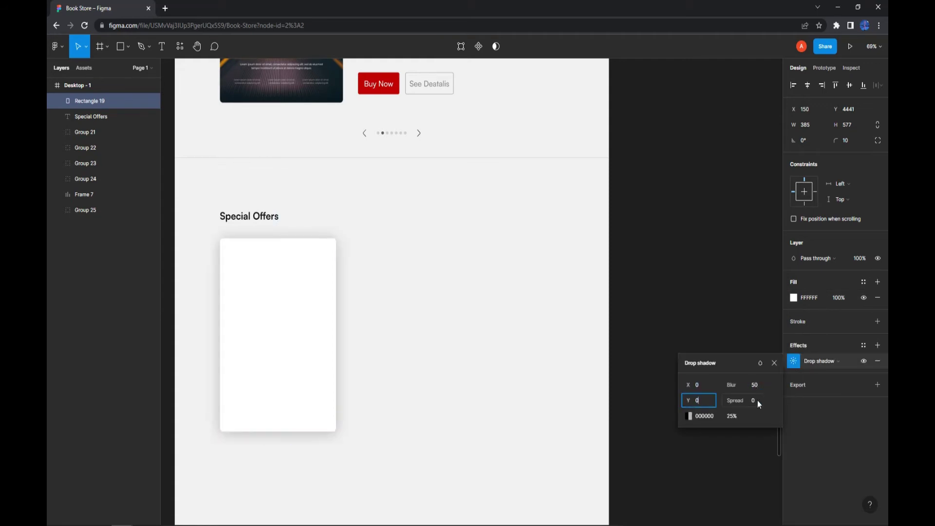
left_click(757, 400)
left_click(729, 417)
type("10")
key("Return")
Soften the card's shadow blur and lower its opacity to 6%.
left_click(517, 384)
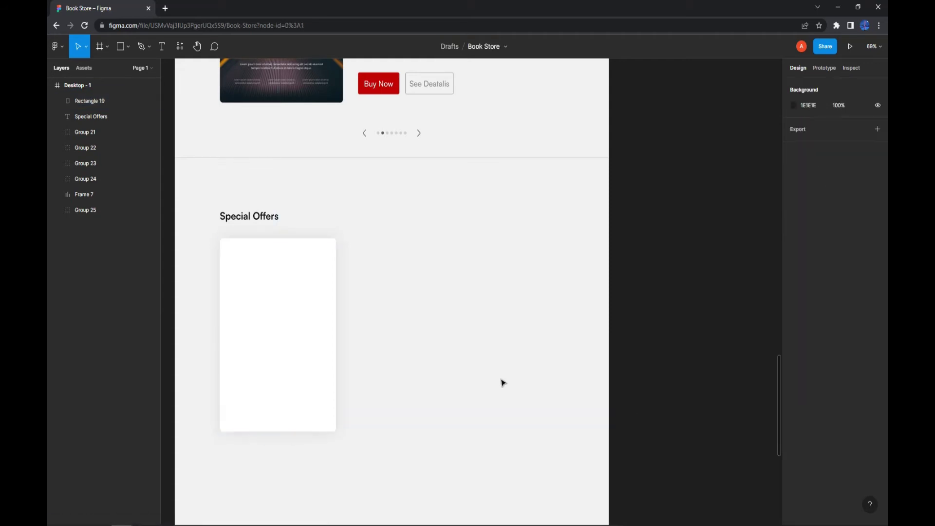
key("ctrl+z")
left_click(793, 361)
left_click_drag(732, 385, 762, 389)
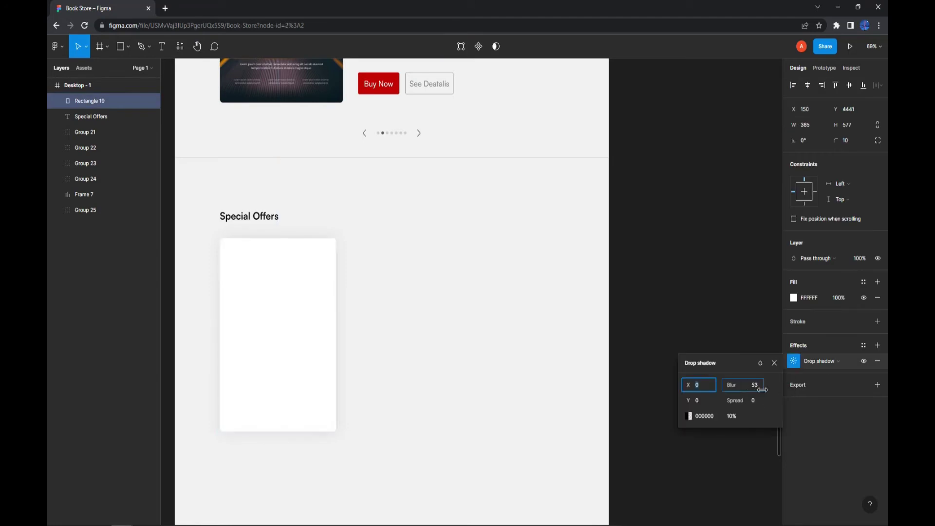
left_click(634, 369)
scroll(372, 272, "down", 2)
scroll(234, 234, "up", 3, "ctrl")
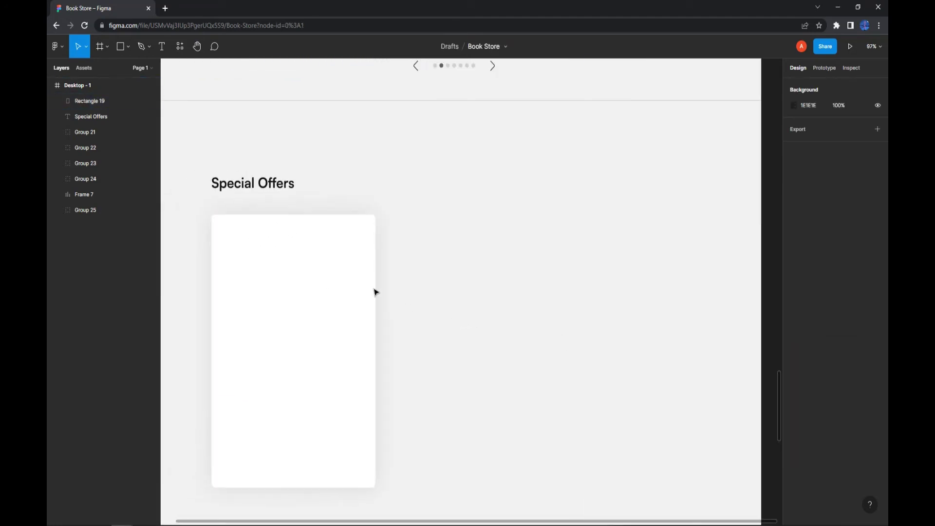
left_click(374, 292)
scroll(374, 292, "down", 3, "ctrl")
left_click(793, 361)
left_click(730, 417)
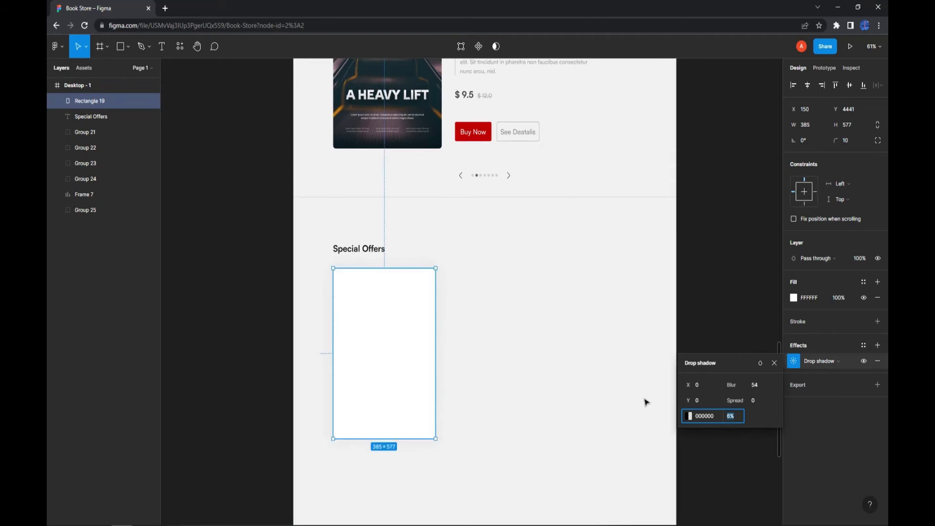
left_click(552, 313)
scroll(460, 246, "up", 2, "ctrl")
scroll(344, 284, "up", 2, "ctrl")
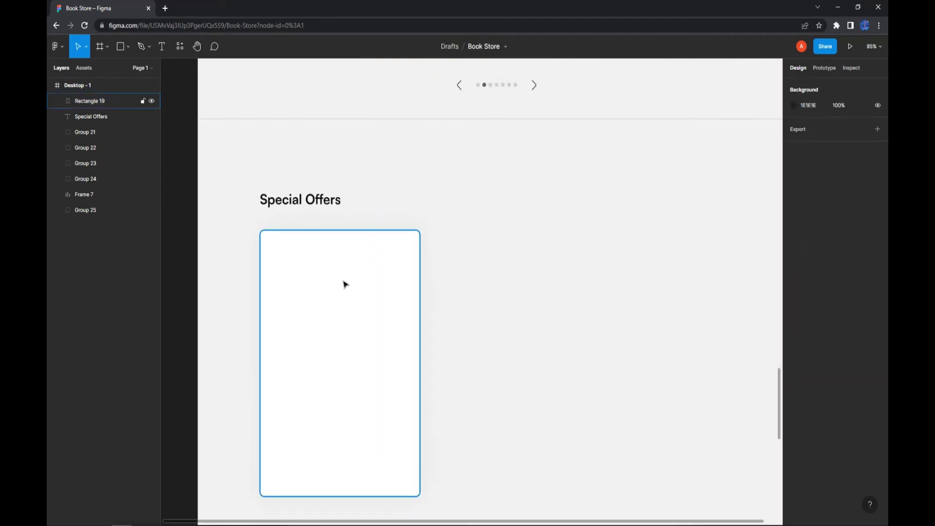
left_click(344, 285)
scroll(341, 277, "down", 1)
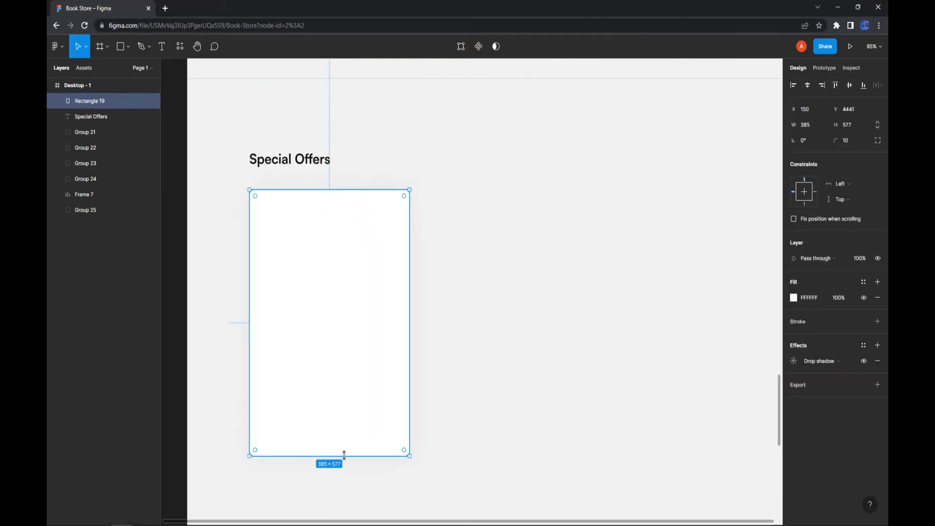
Duplicate the card into an AFAFAF 385×282 image area, shadowless, with rounded top corners.
key("ctrl+d")
left_click_drag(344, 454, 344, 345)
left_click(793, 297)
type("AFAFAF")
key("Return")
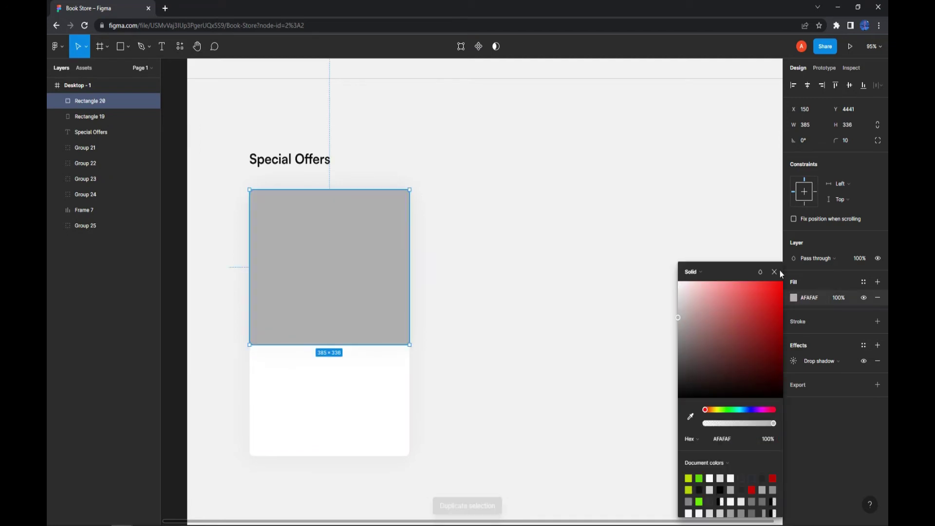
left_click(774, 272)
left_click(877, 360)
left_click_drag(402, 338, 427, 380)
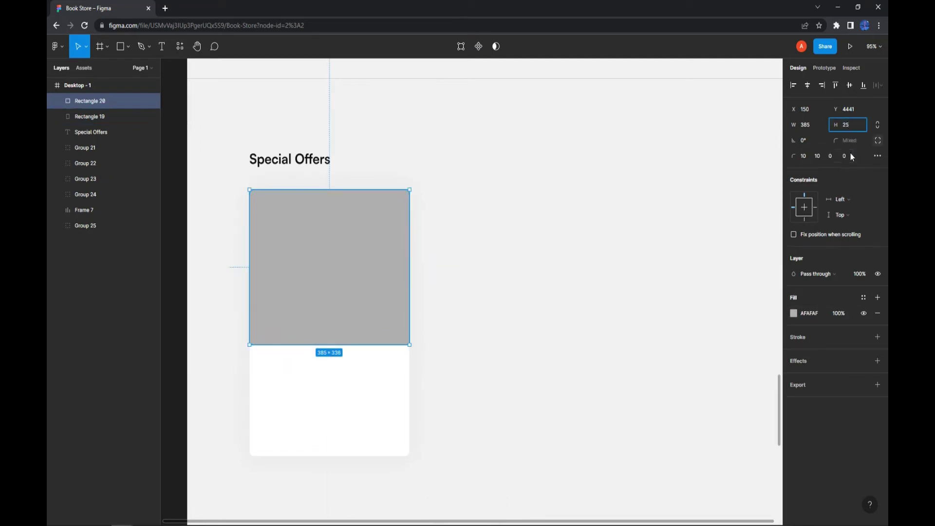
type("80")
key("Return")
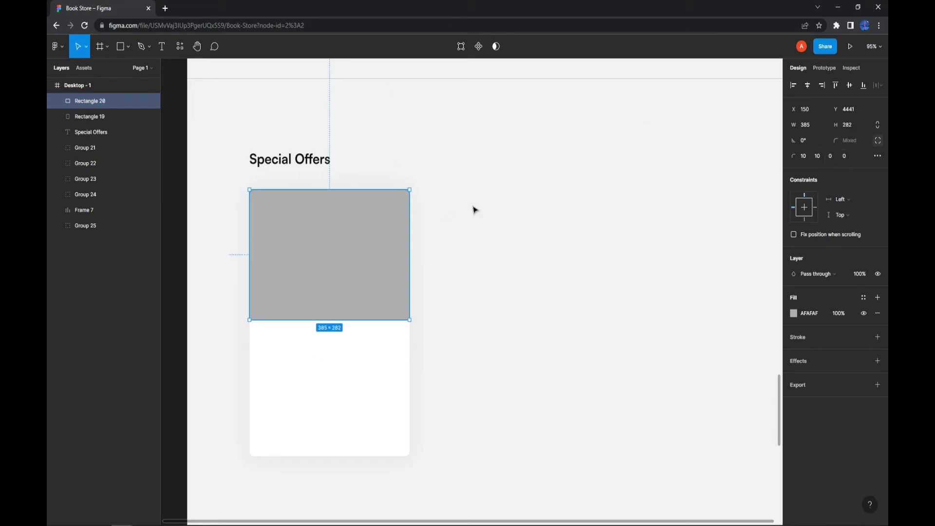
key("Escape")
scroll(397, 331, "up", 3)
Add the title 'TERRRIBLE MADNESS' at size 20 in 1A1A1A below the grey image area.
left_click(257, 269)
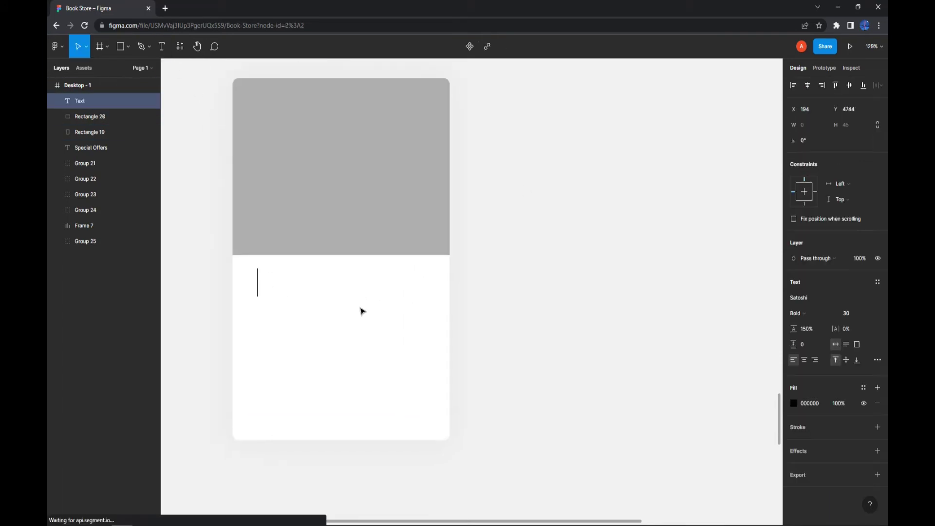
type("TERRRIBLE MADNESS")
key("Escape")
left_click(849, 312)
type("20")
key("Return")
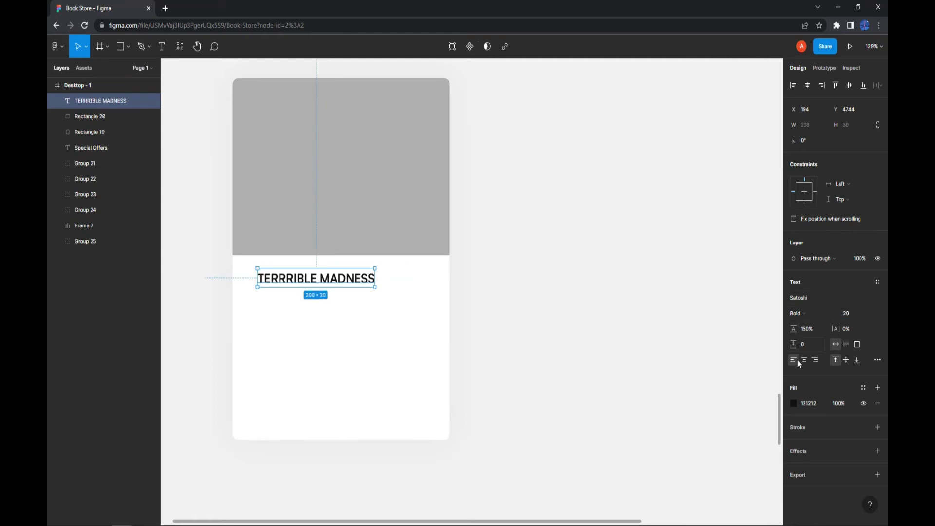
left_click(793, 403)
left_click(677, 387)
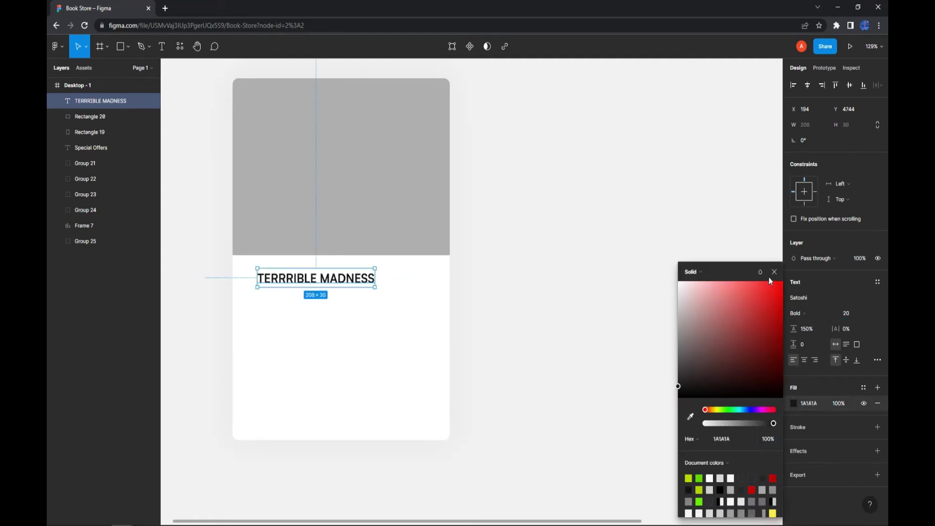
left_click(566, 276)
left_click_drag(334, 280, 328, 281)
key("Left")
key("Left")
key("Left")
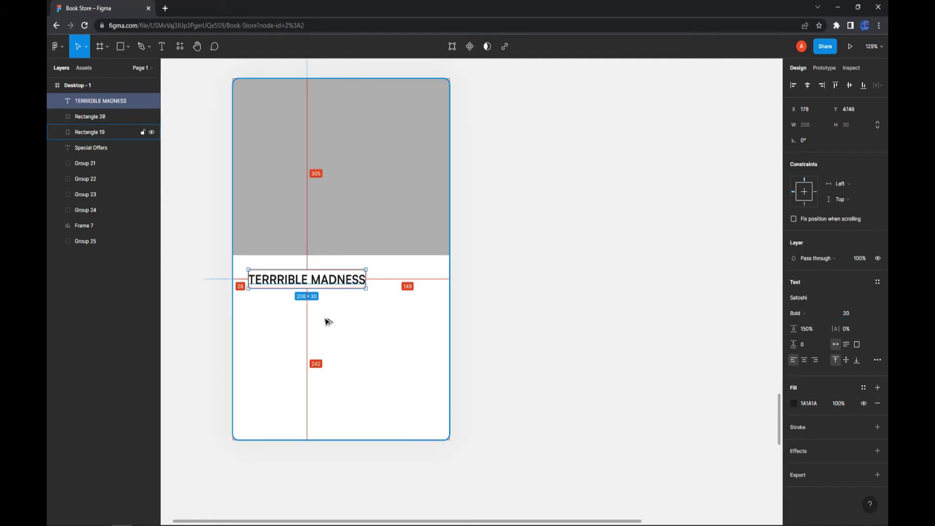
key("Left")
key("Left")
key("Left")
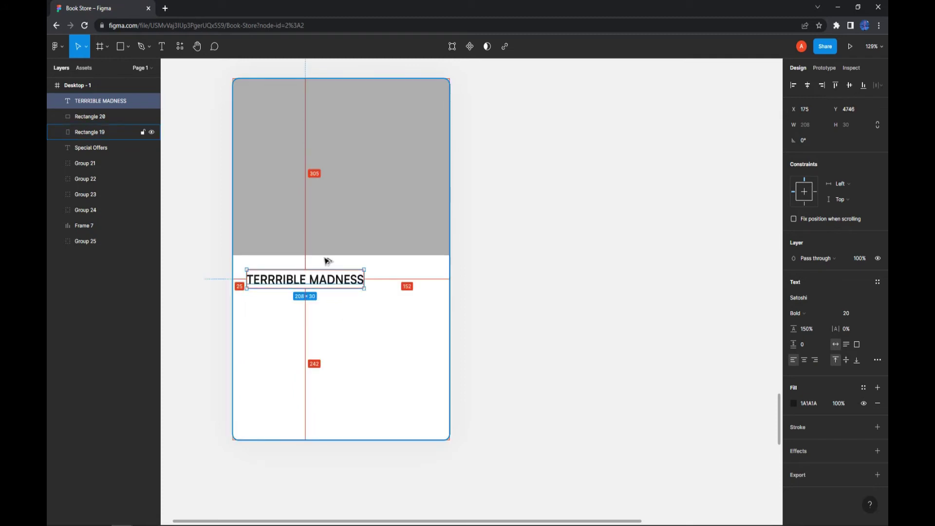
key("Up")
key("Up")
key("Up")
key("Up")
key("Up")
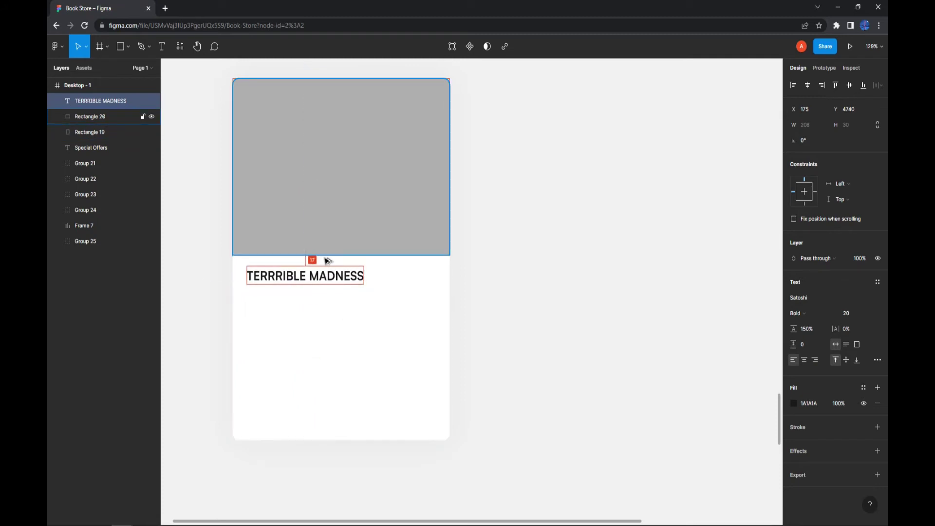
key("Up")
key("Up")
key("Up")
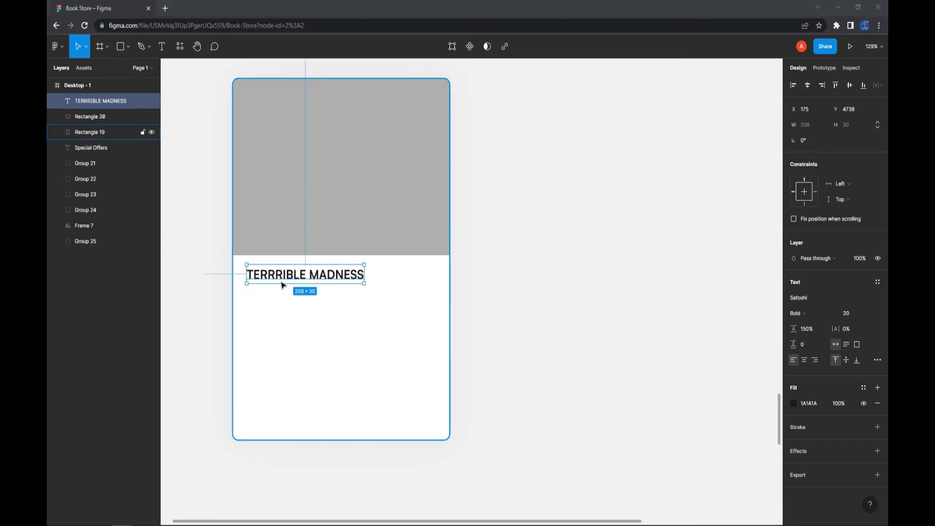
scroll(301, 240, "up", 5)
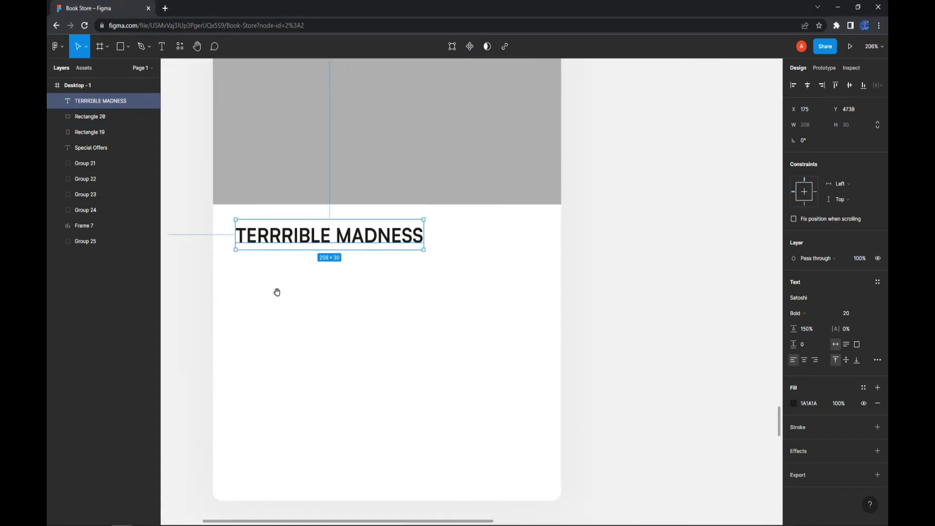
Add a BIOGRAPHY label under the title, wrap it in auto layout, and fill it EDEDED.
key("t")
left_click(243, 268)
type("BIOGRAPHY")
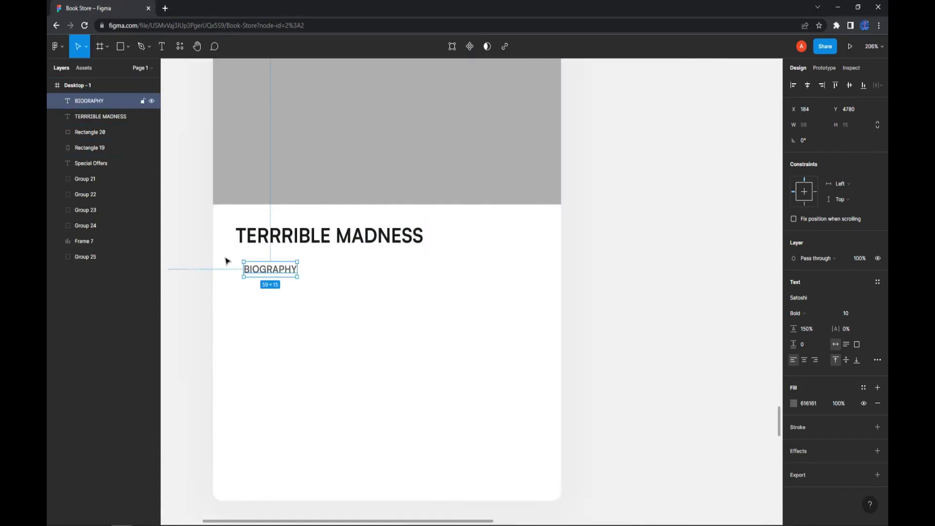
key("Down")
key("Down")
key("Down")
key("shift+a")
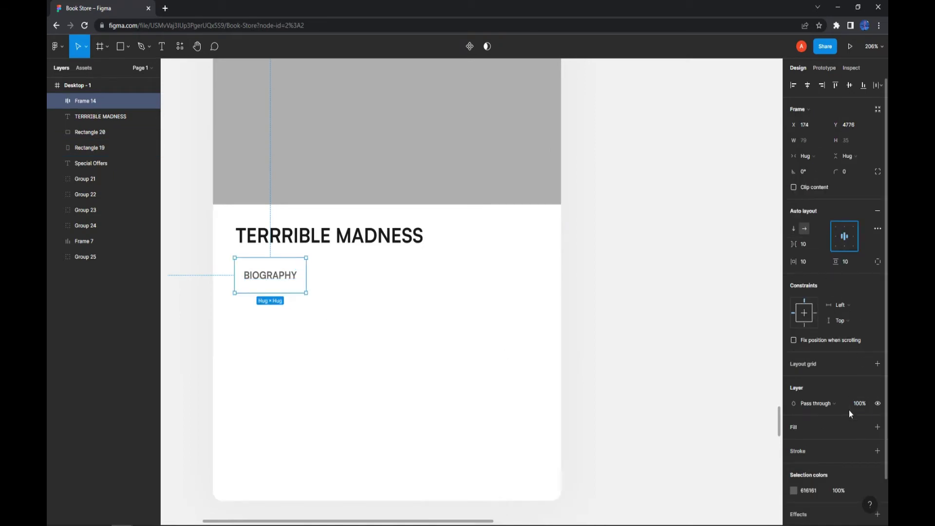
scroll(848, 410, "down", 1)
left_click(877, 377)
left_click(793, 393)
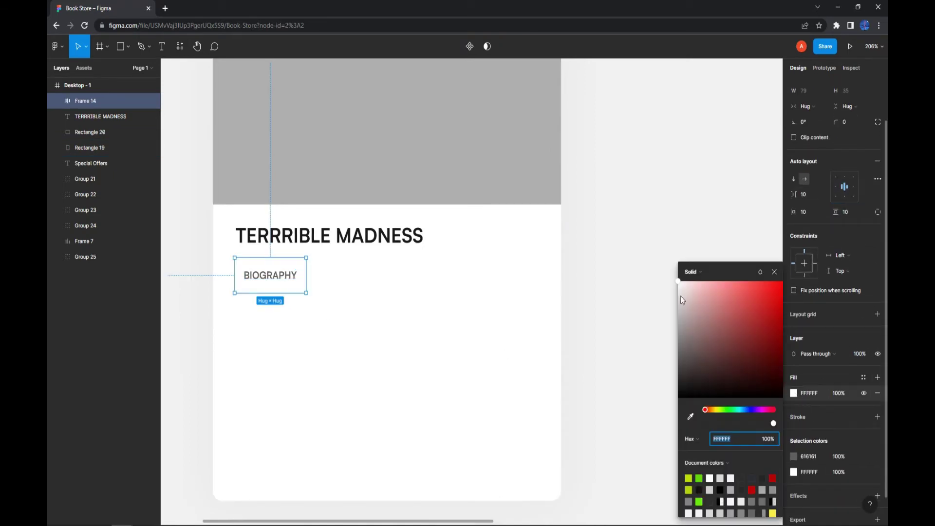
left_click(672, 288)
left_click(225, 294)
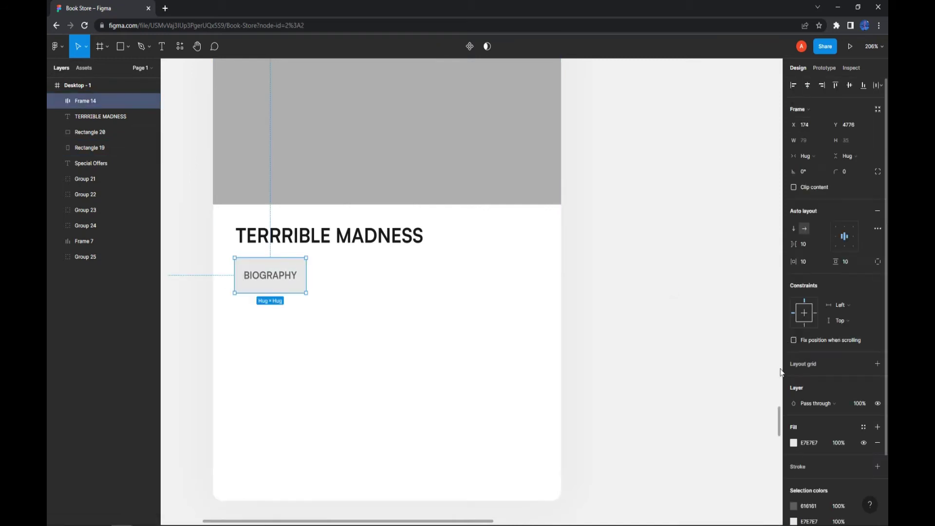
left_click(793, 442)
left_click_drag(678, 294, 677, 290)
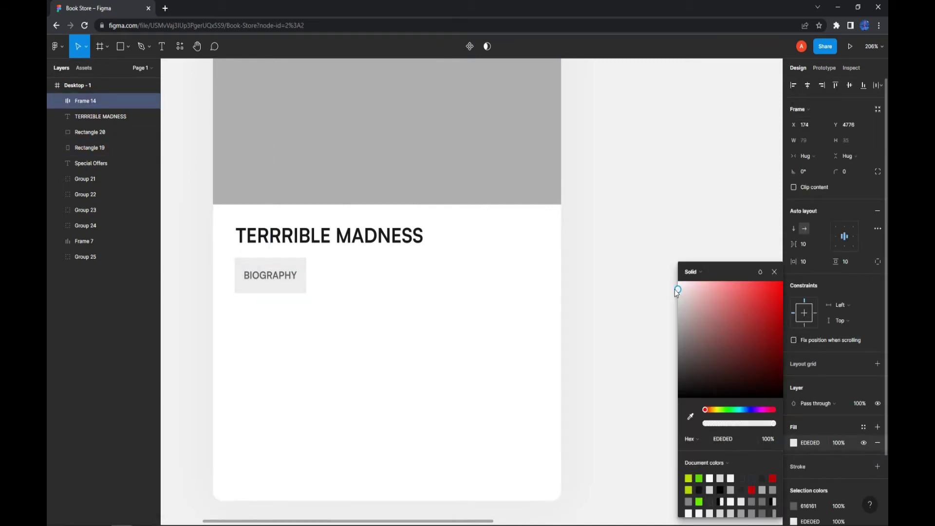
left_click(856, 173)
Give the BIOGRAPHY tag a corner radius of 3 and padding of 15.
type("3")
key("Return")
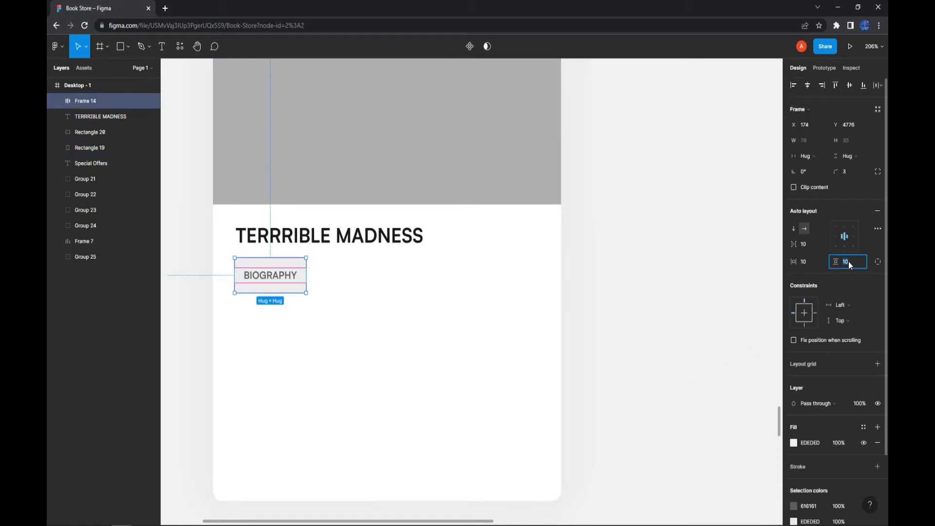
type("15")
left_click(809, 263)
type("15")
key("Return")
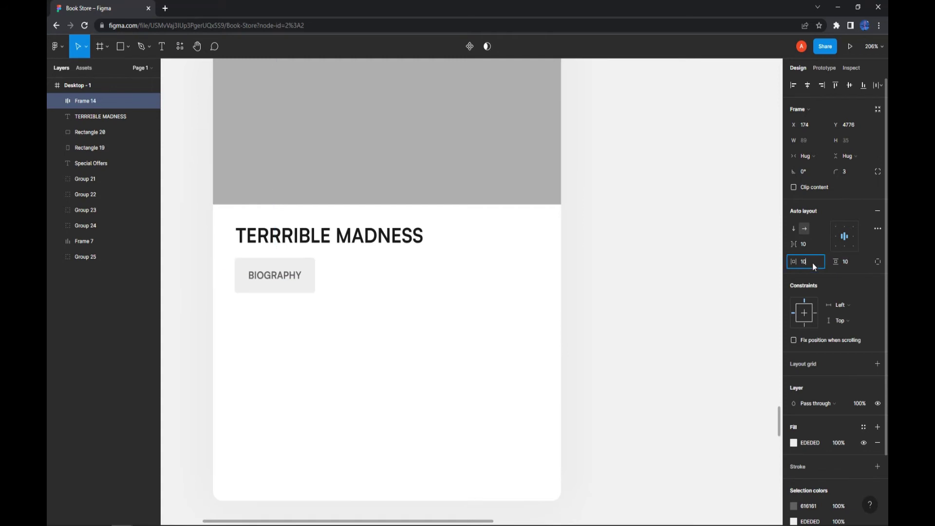
left_click(348, 284)
scroll(252, 278, "up", 2)
left_click(251, 277)
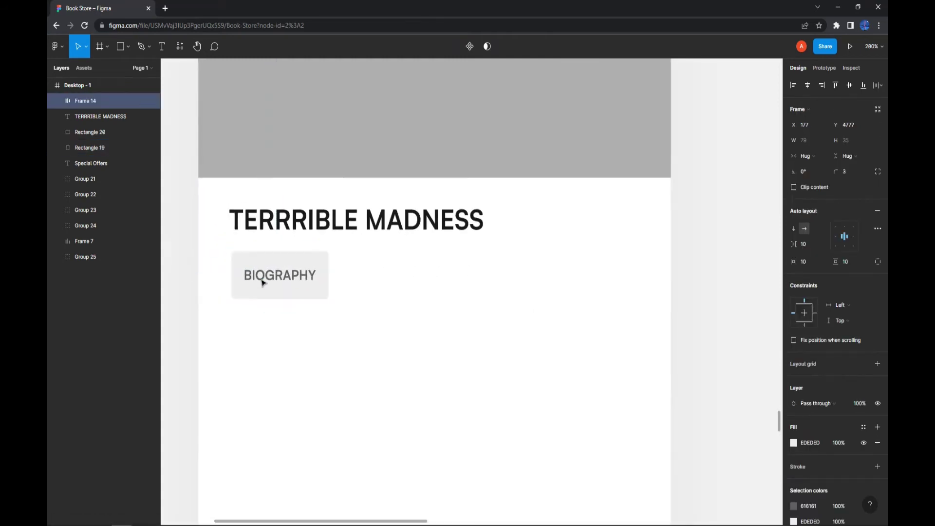
Duplicate the BIOGRAPHY tag twice and place the copies beside it for THRILLER and HORROR.
scroll(386, 288, "up", 2)
scroll(369, 301, "down", 2)
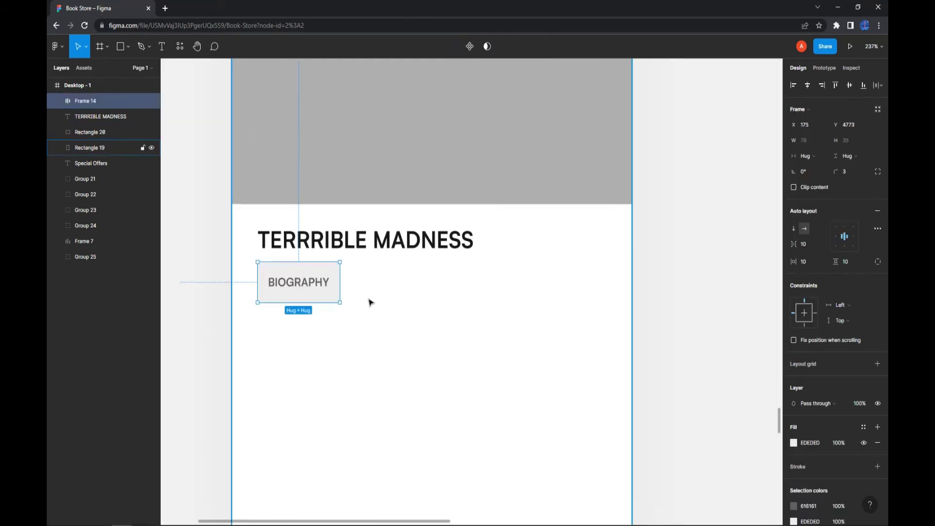
scroll(365, 297, "up", 1)
key("ctrl+d")
left_click_drag(278, 283, 403, 283)
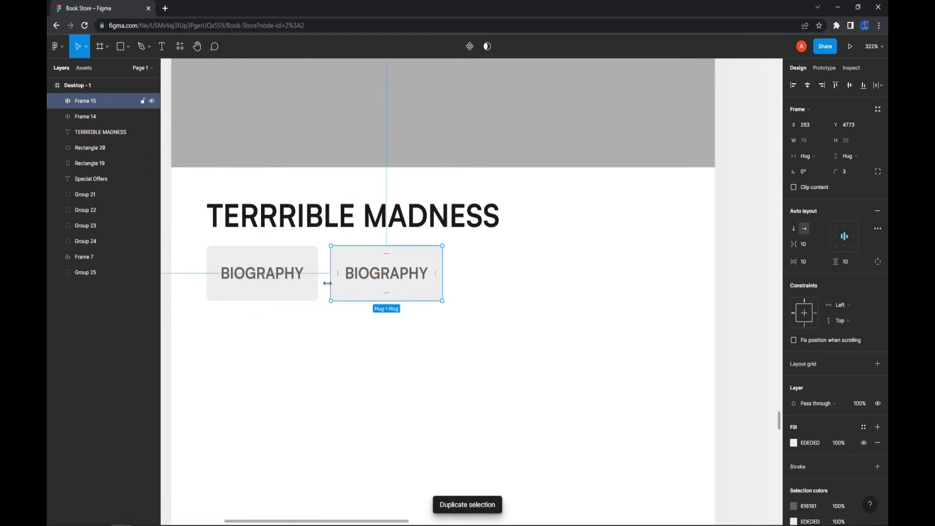
key("ctrl+d")
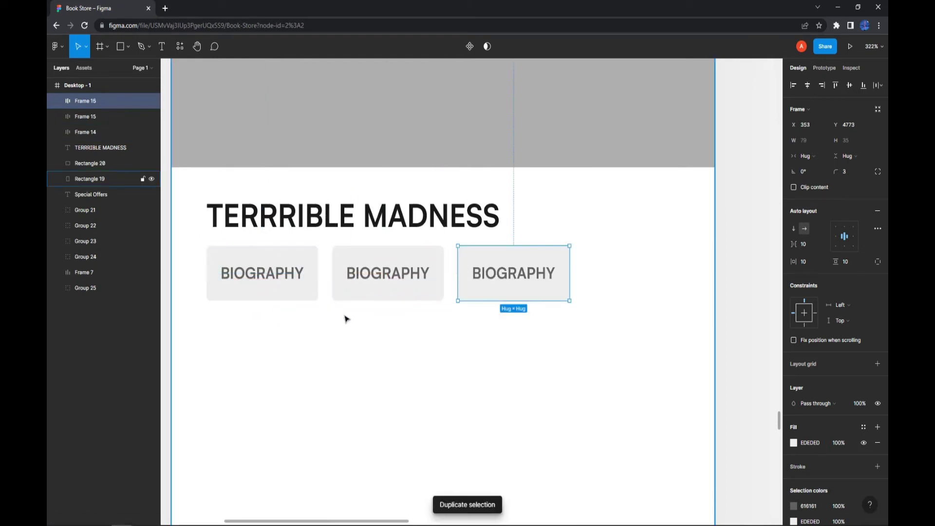
left_click(344, 317)
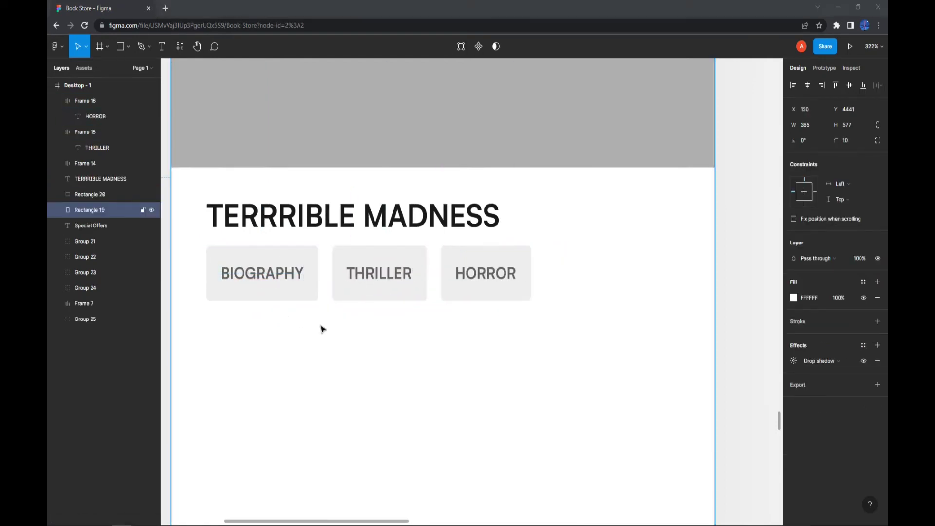
scroll(321, 329, "down", 3)
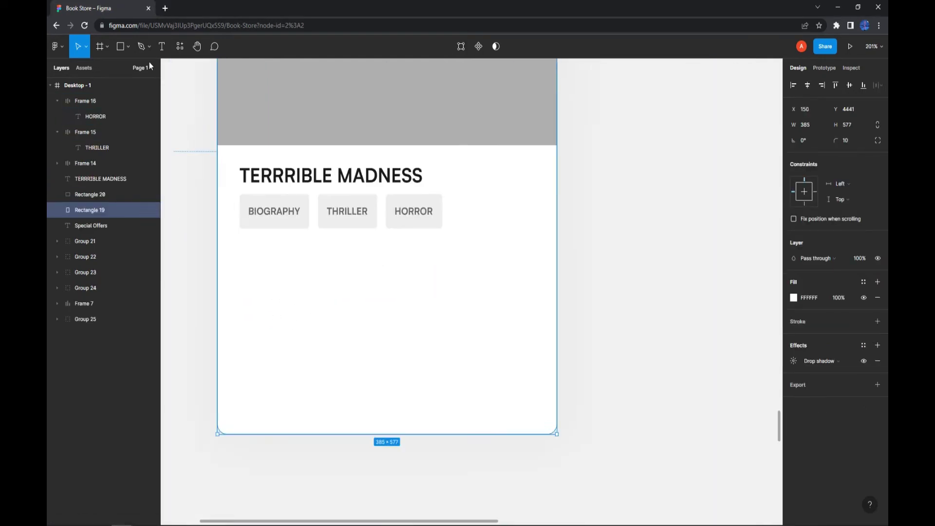
Paste a lorem ipsum paragraph under the tags, 295 wide with 160.5% line height.
left_click(253, 252)
key("ctrl+v")
key("Escape")
scroll(568, 341, "down", 3)
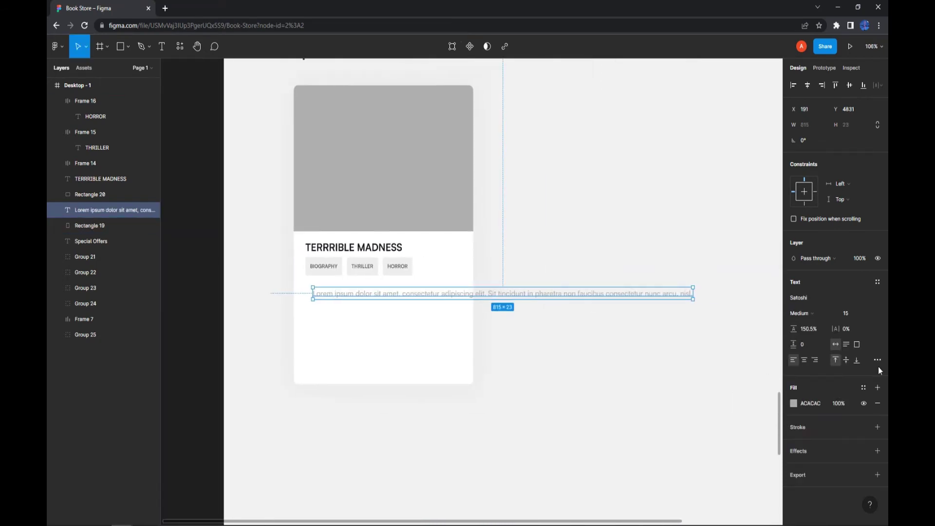
left_click_drag(698, 295, 468, 310)
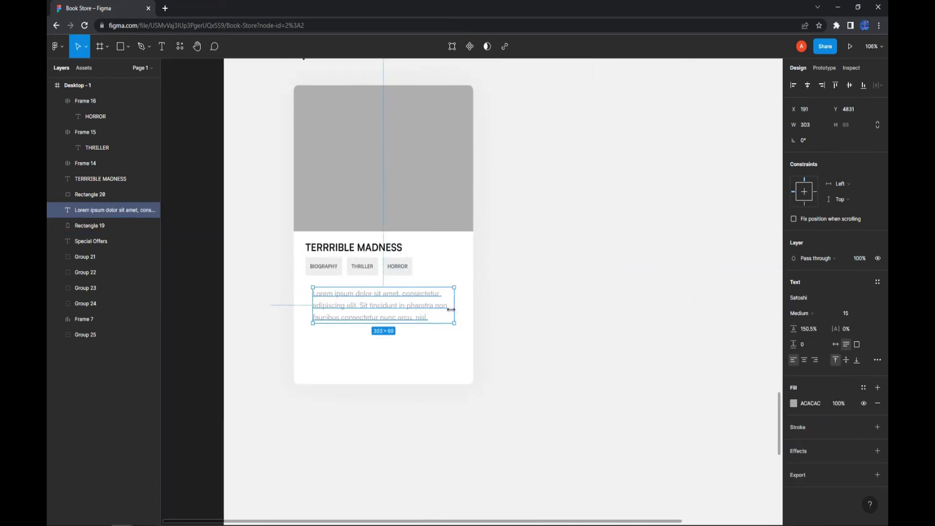
scroll(368, 251, "up", 3)
left_click_drag(794, 329, 798, 329)
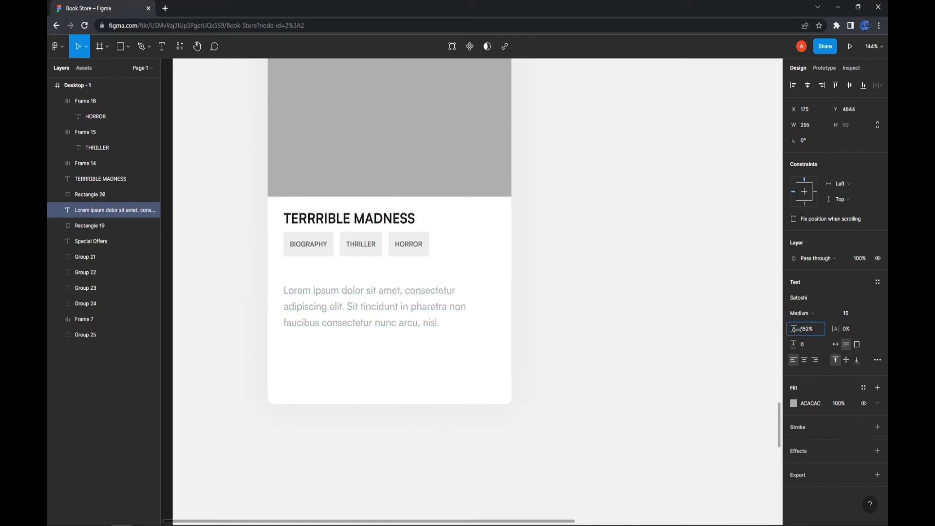
scroll(354, 317, "up", 1)
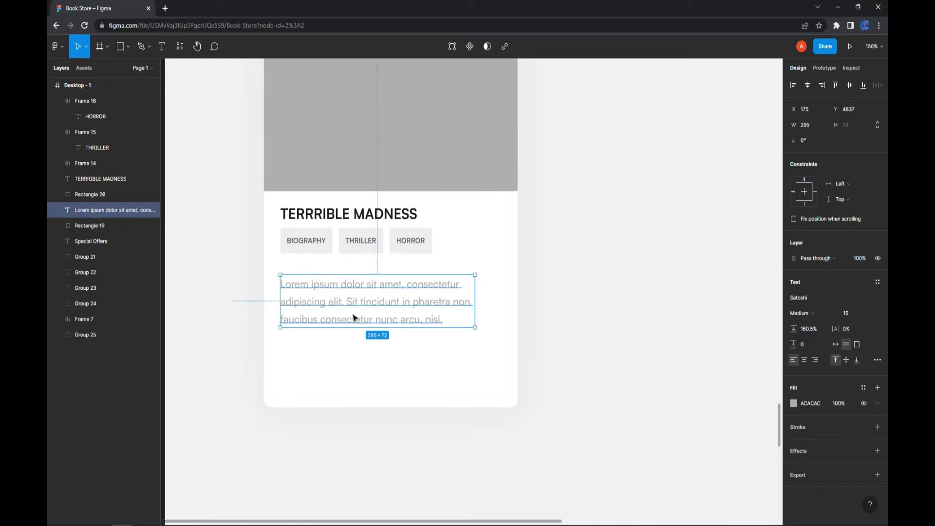
left_click(359, 305)
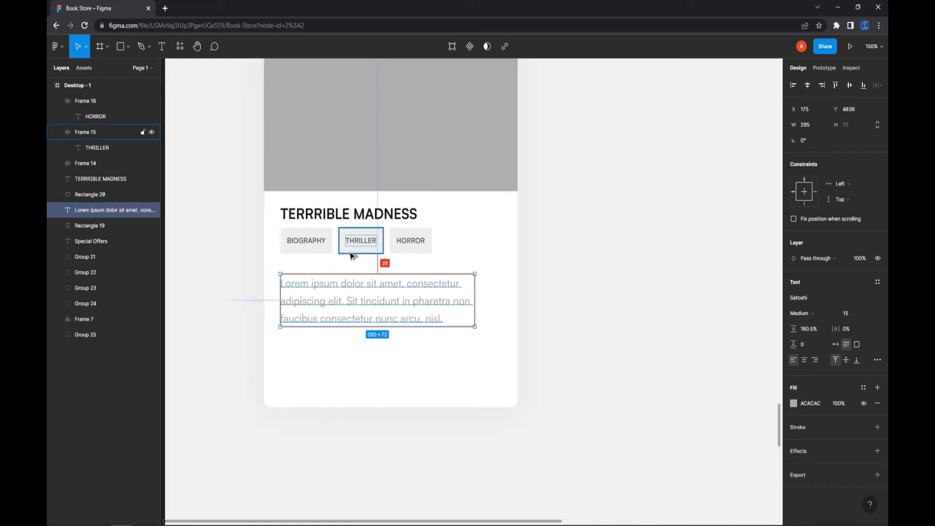
key("Down")
key("Down")
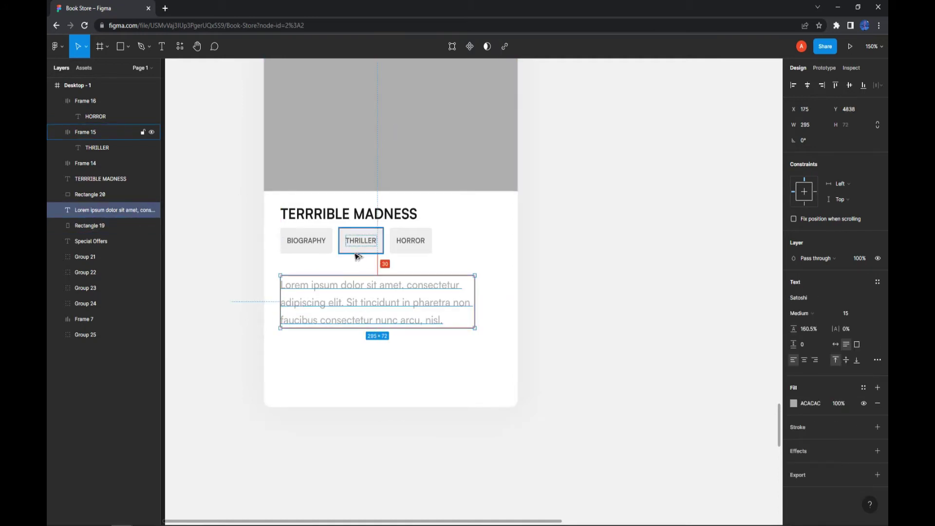
key("Up")
key("Up")
key("Up")
key("Up")
key("Up")
key("Up")
key("Up")
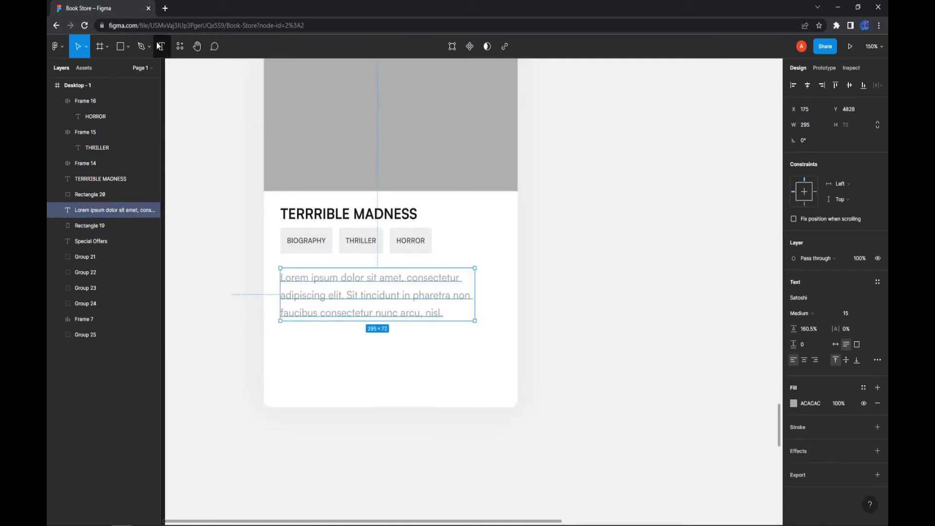
left_click(160, 47)
Make a near-white 'Add To Cart' label into a centred B50000 auto-layout button with radius 5.
left_click(310, 359)
type("Add To Cart")
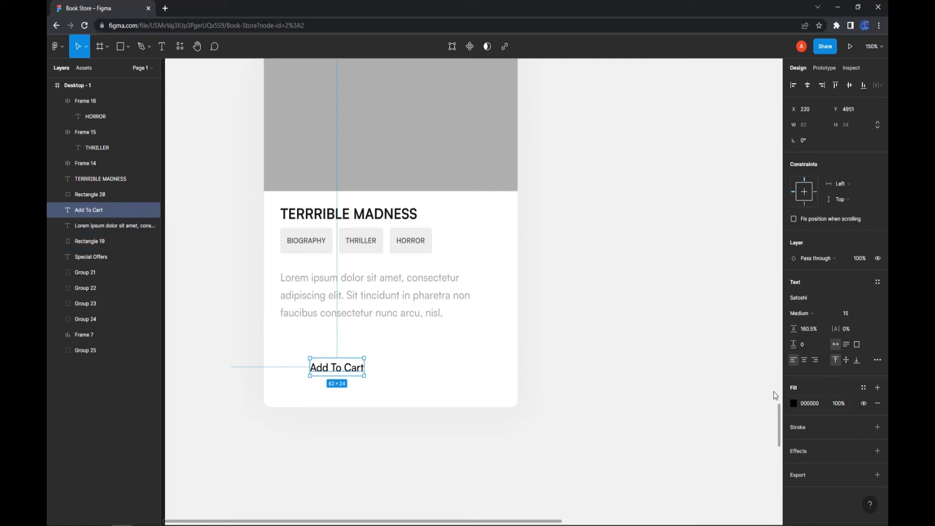
left_click(793, 403)
left_click_drag(706, 312, 640, 292)
left_click(776, 271)
key("shift+a")
scroll(794, 485, "down", 1)
left_click(877, 378)
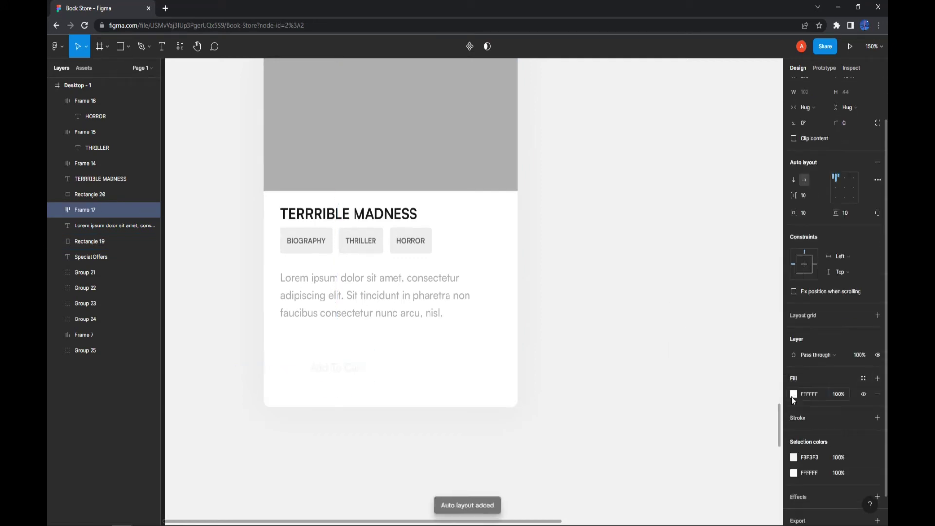
left_click(793, 394)
left_click(772, 478)
left_click(845, 189)
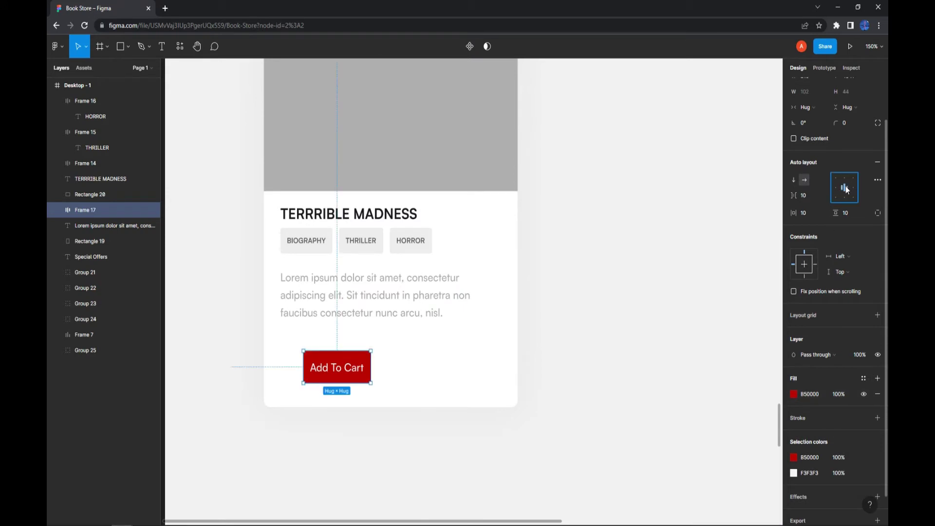
type("5")
key("Return")
Widen the button's padding, paste the cart icon left of the label, and move it lower left.
left_click(586, 380)
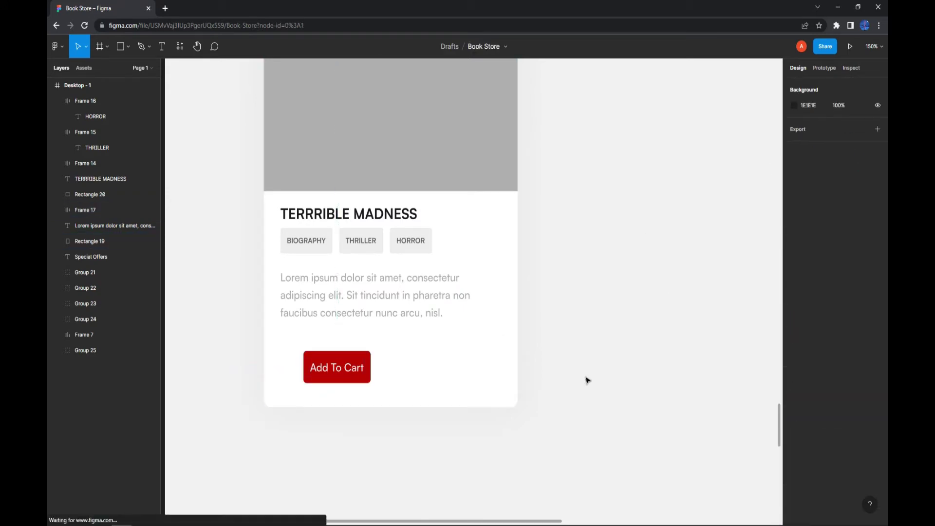
left_click_drag(795, 261, 828, 261)
left_click(603, 346)
left_click(331, 370)
left_click(695, 333)
scroll(278, 402, "up", 2)
left_click(350, 363)
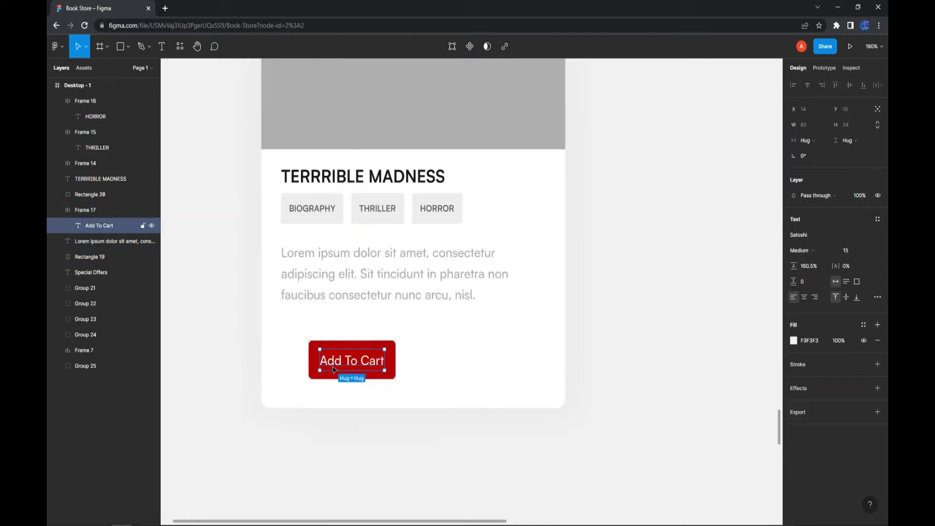
key("ctrl+v")
left_click_drag(404, 363, 336, 368)
left_click_drag(416, 356, 388, 367)
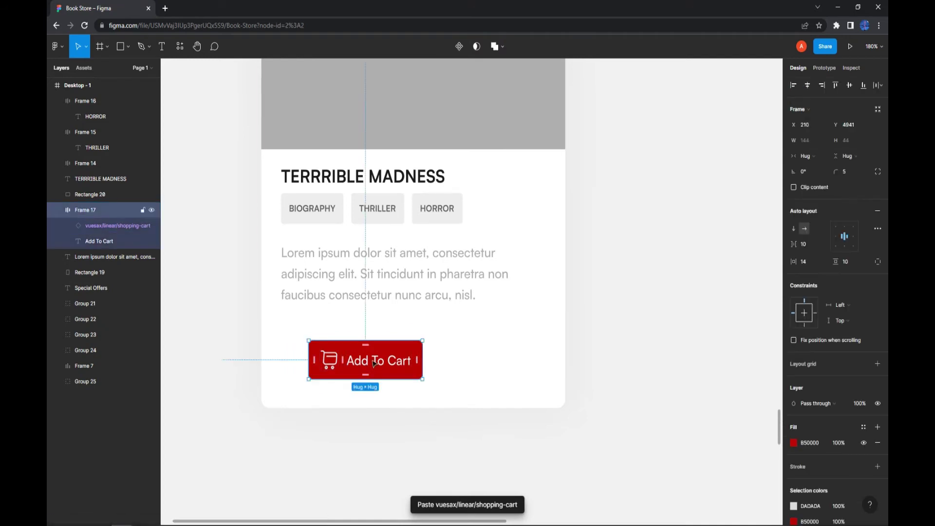
key("Up")
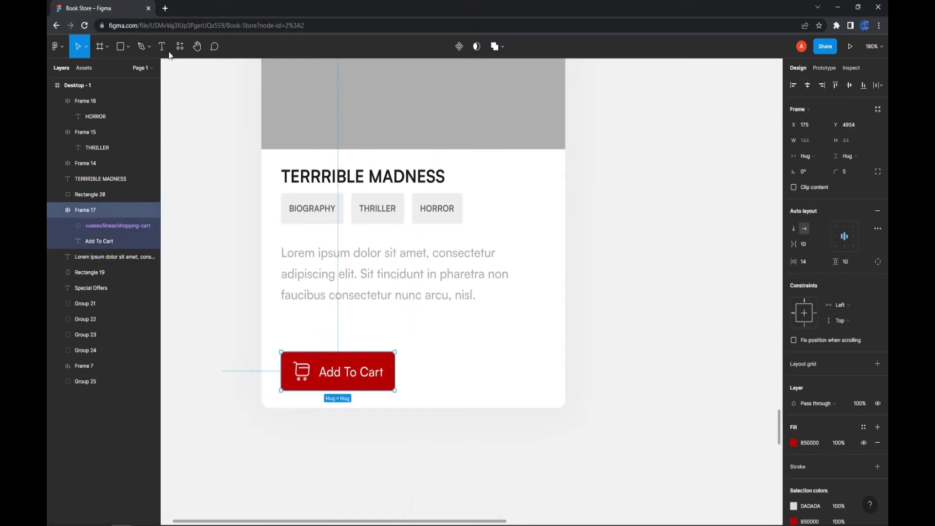
left_click(432, 365)
type("$ 18,78")
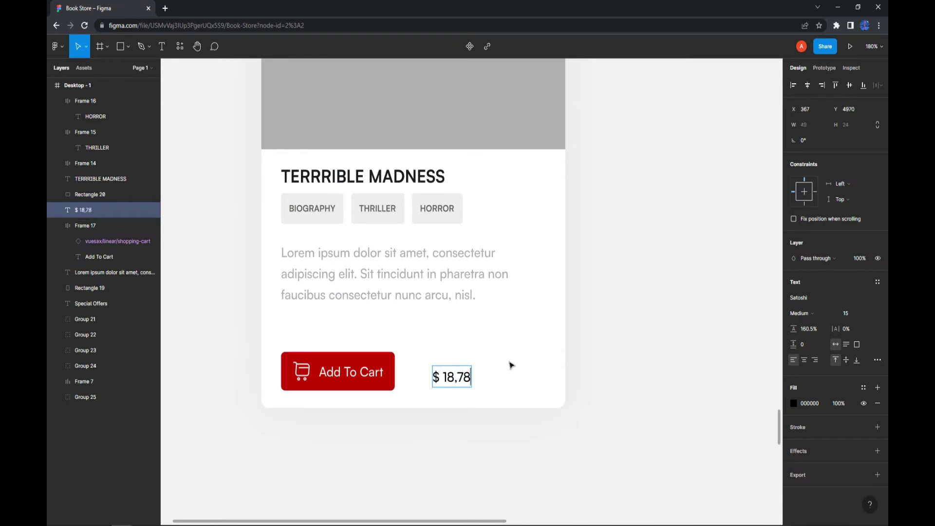
Nudge the price, then duplicate it just to its right with a grey BEBEBE fill.
key("Escape")
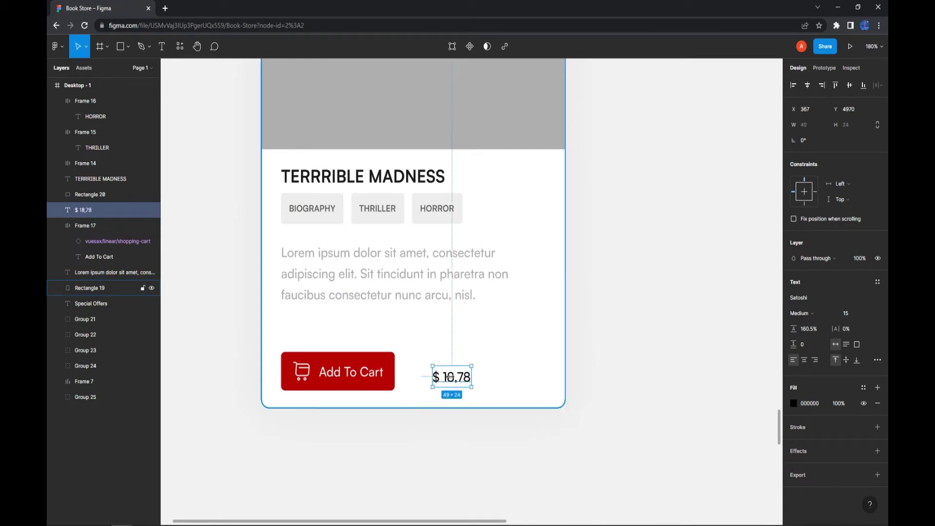
key("Up")
key("Up")
key("Up")
key("Right")
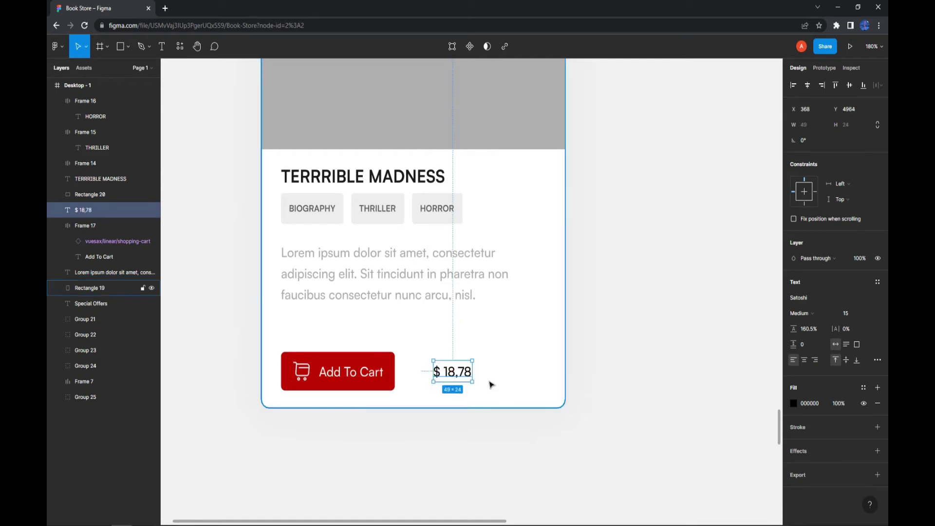
key("ctrl+d")
left_click_drag(453, 372, 479, 372)
left_click(793, 403)
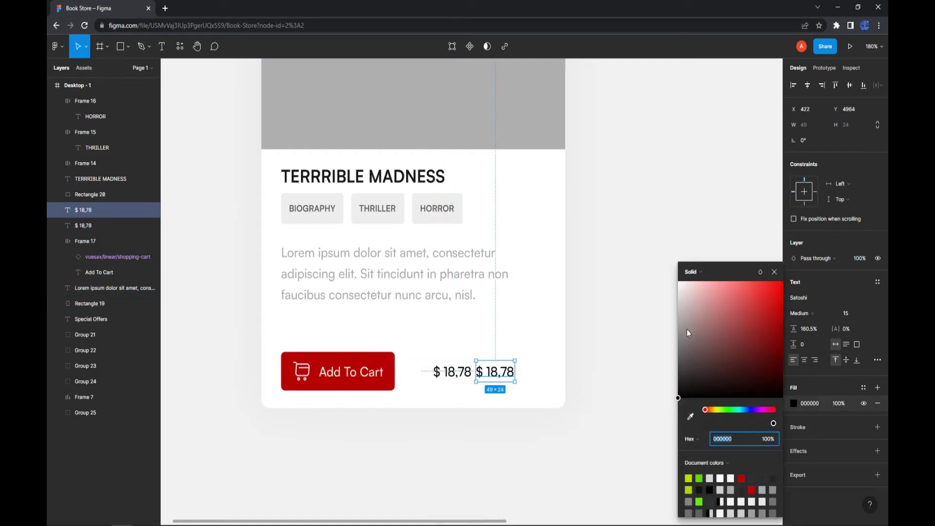
type("BEBEBE")
key("Return")
Strike through the grey old price, set it to size 12, and align it with the current price.
left_click(877, 360)
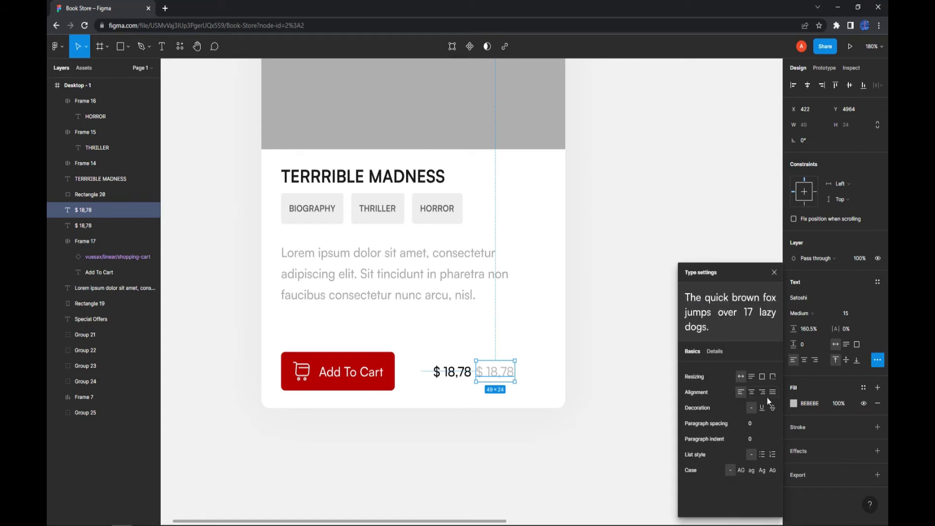
left_click(772, 408)
left_click(774, 272)
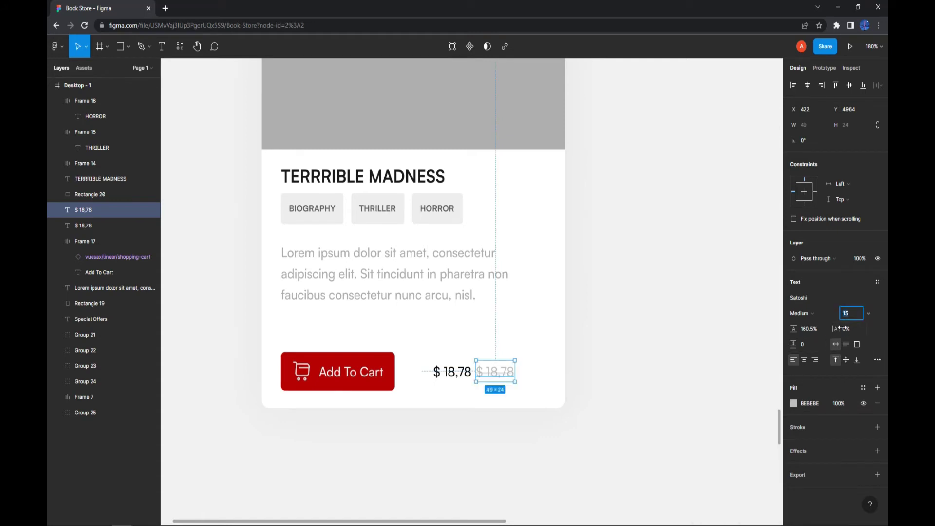
type("12")
key("Return")
left_click_drag(500, 374, 501, 375)
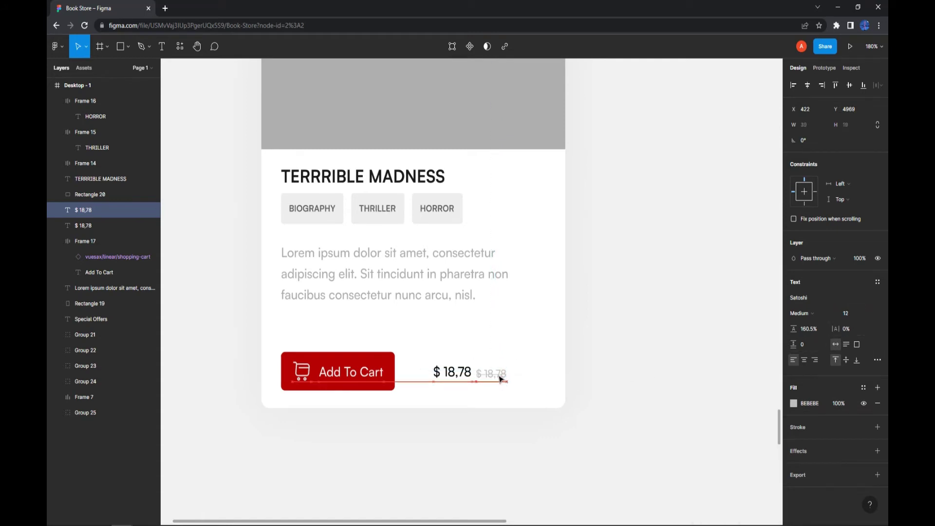
key("Right")
key("Right")
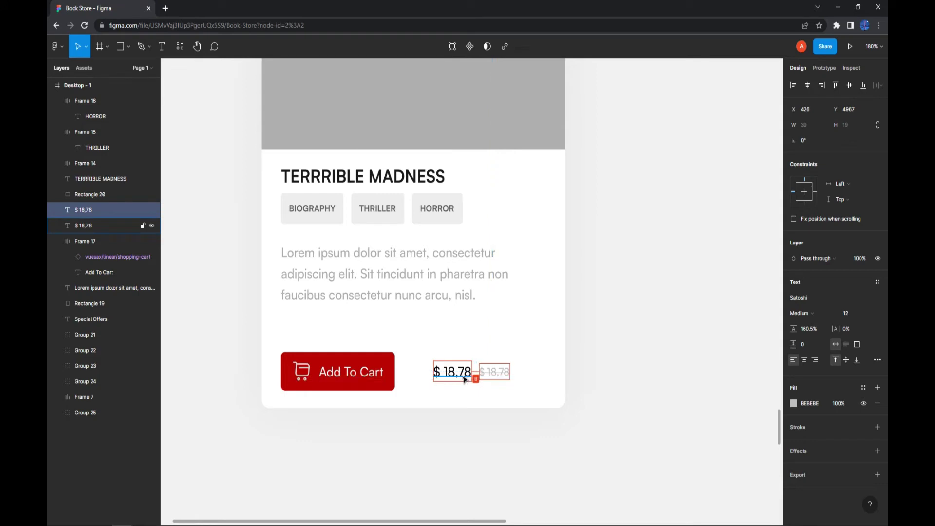
Shift both price texts right together, away from the Add To Cart button.
left_click(460, 375, "shift")
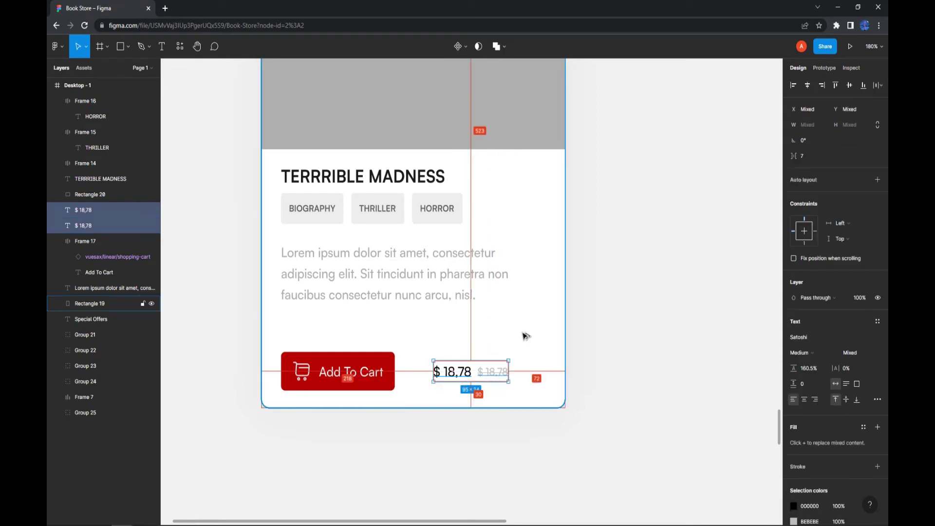
key("shift+Right")
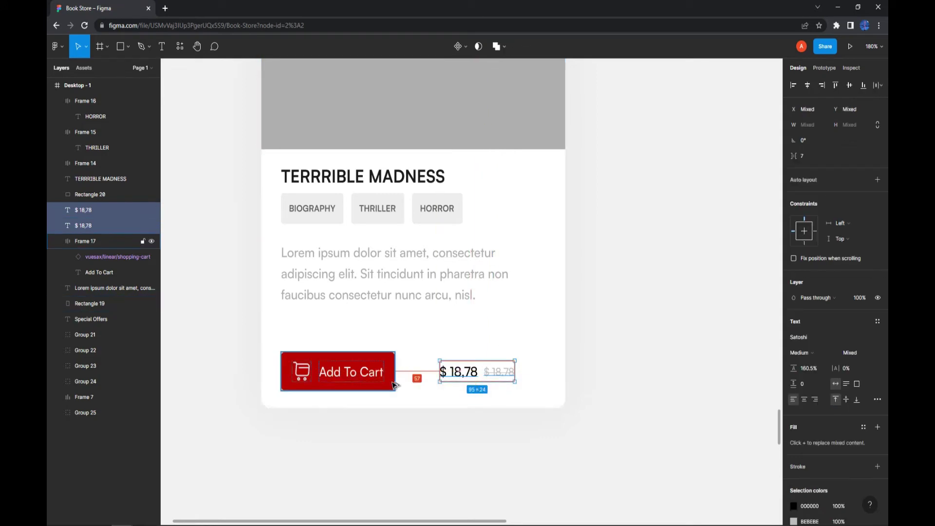
left_click(612, 414)
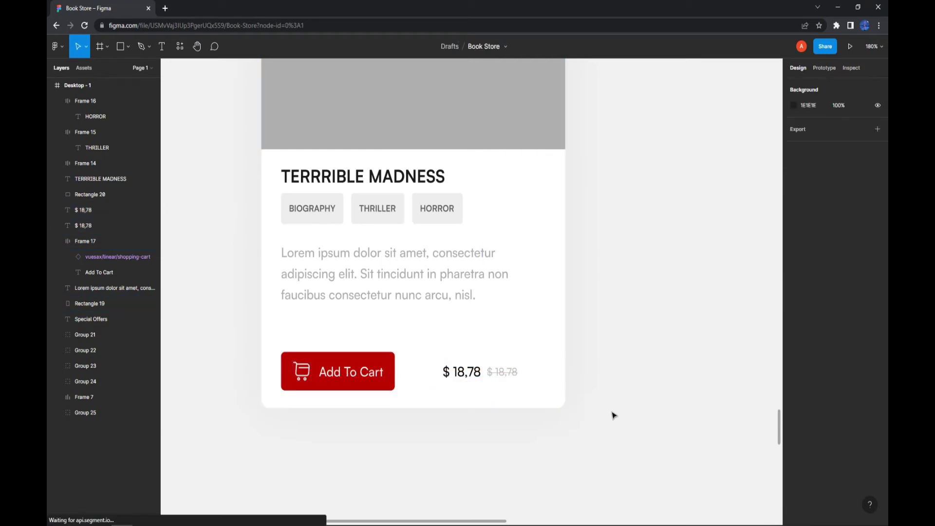
scroll(522, 433, "down", 5)
scroll(522, 433, "up", 5)
left_click(504, 420)
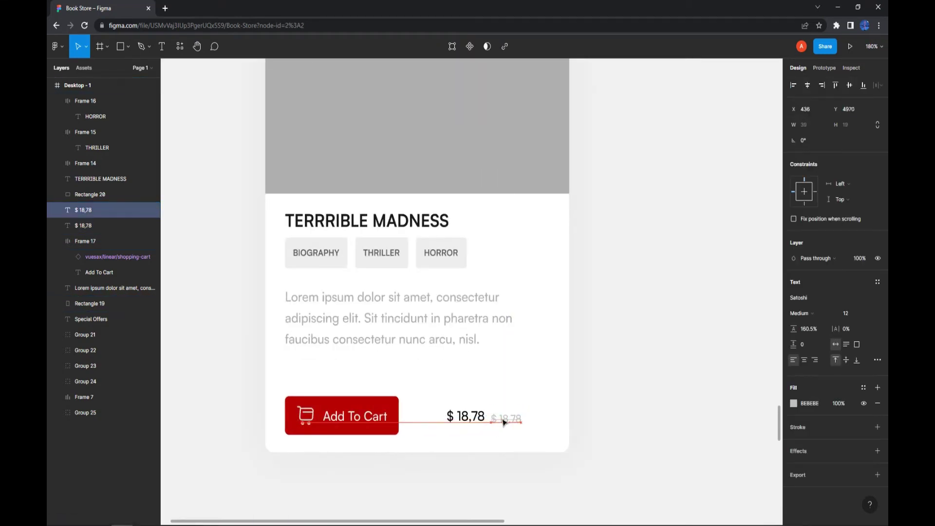
left_click(569, 444)
scroll(583, 424, "down", 3)
scroll(582, 423, "down", 3)
Fill the card's grey placeholder rectangle with the Terrible Madness book cover image.
left_click_drag(572, 306, 406, 305)
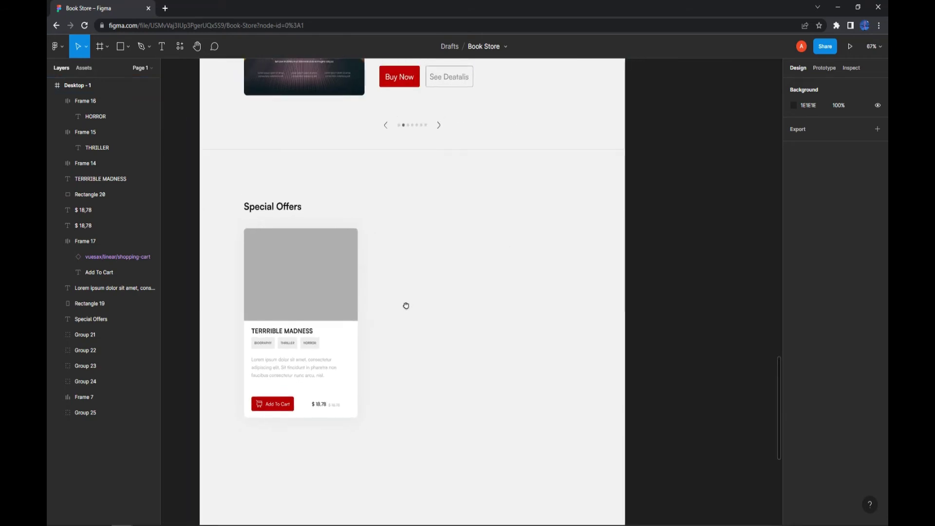
left_click(321, 284)
left_click(794, 313)
left_click(700, 269)
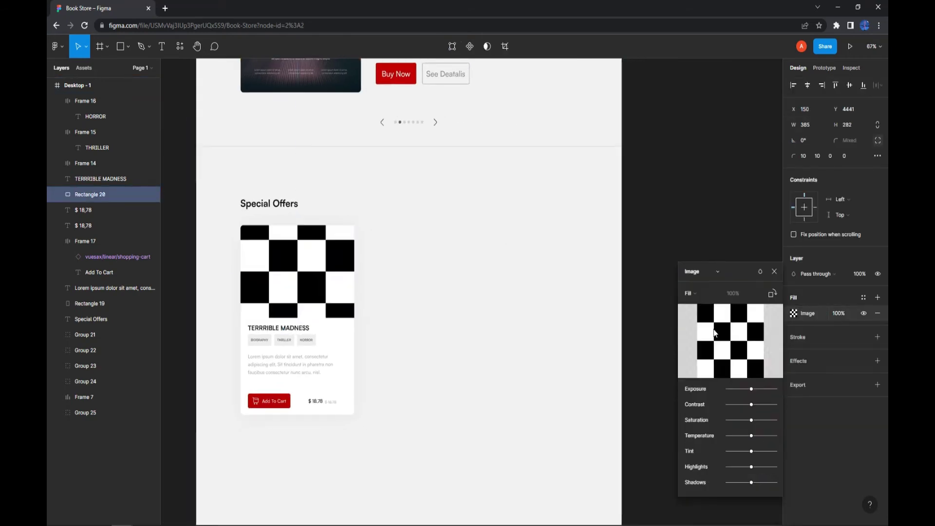
left_click(719, 327)
Duplicate the card background, then group all the book card's layers with Ctrl+G.
left_click(346, 371)
key("ctrl+d")
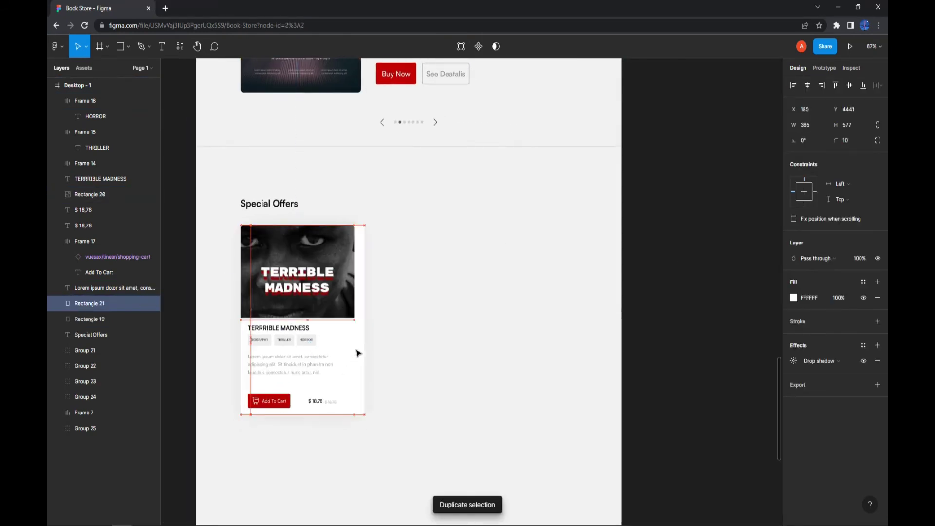
left_click_drag(359, 352, 422, 354)
left_click_drag(396, 218, 236, 444)
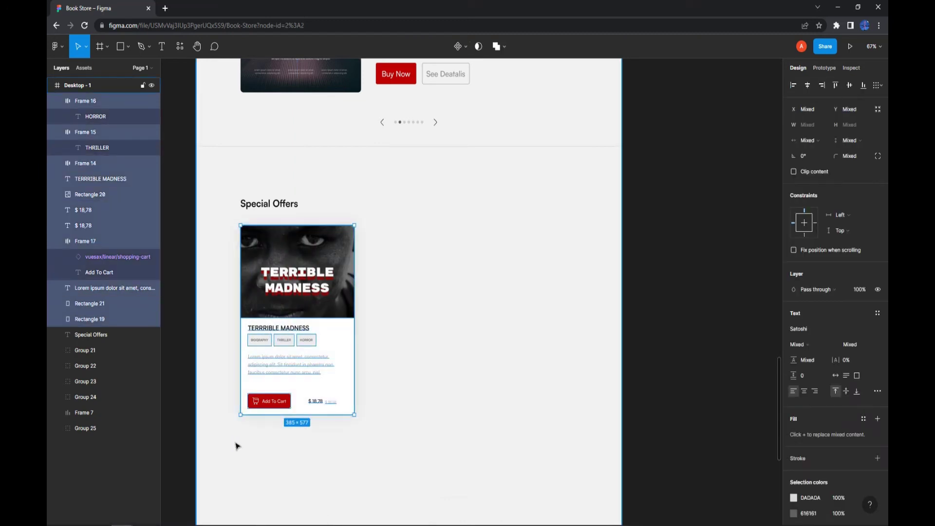
key("ctrl+g")
Duplicate the grouped card twice into a row beside the original.
key("ctrl+d")
left_click_drag(293, 348, 397, 348)
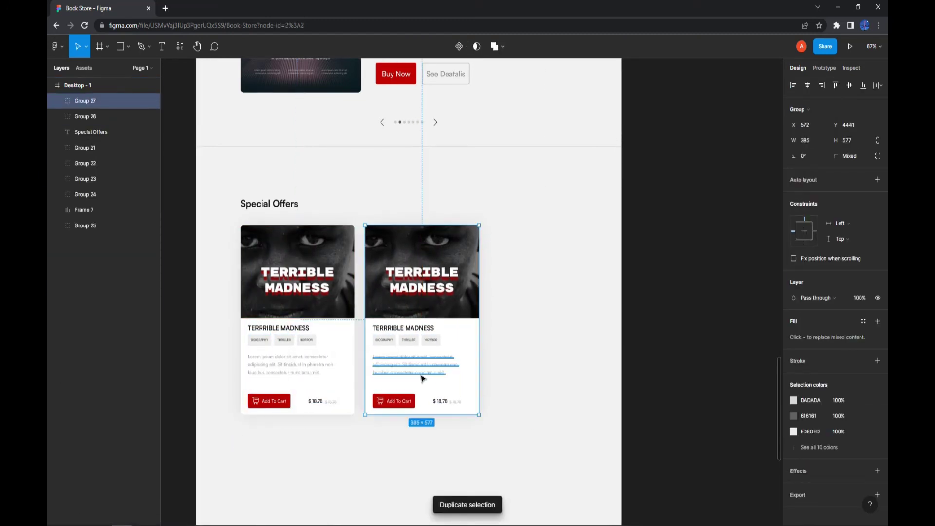
key("ctrl+d")
left_click(480, 435)
left_click(542, 392)
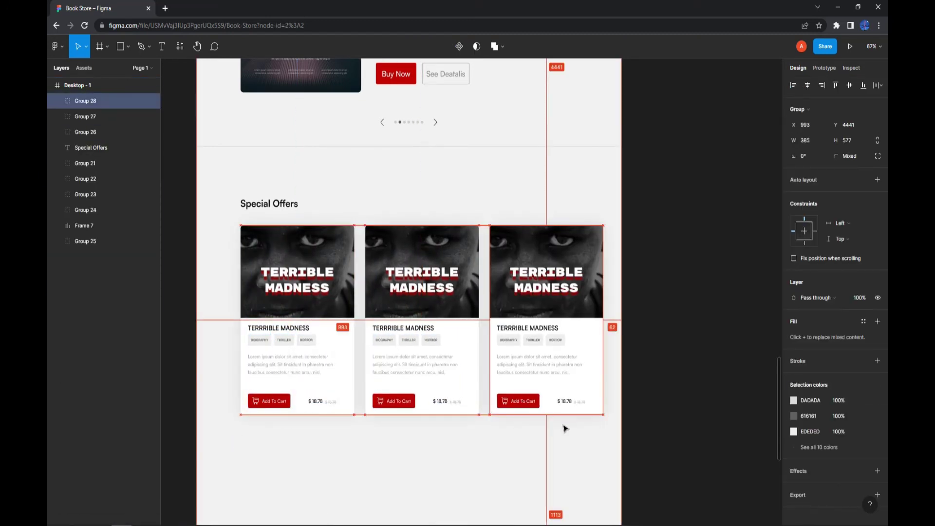
key("Left")
key("Left")
key("Left")
key("Left")
key("Left")
key("Left")
key("Left")
key("Left")
key("Left")
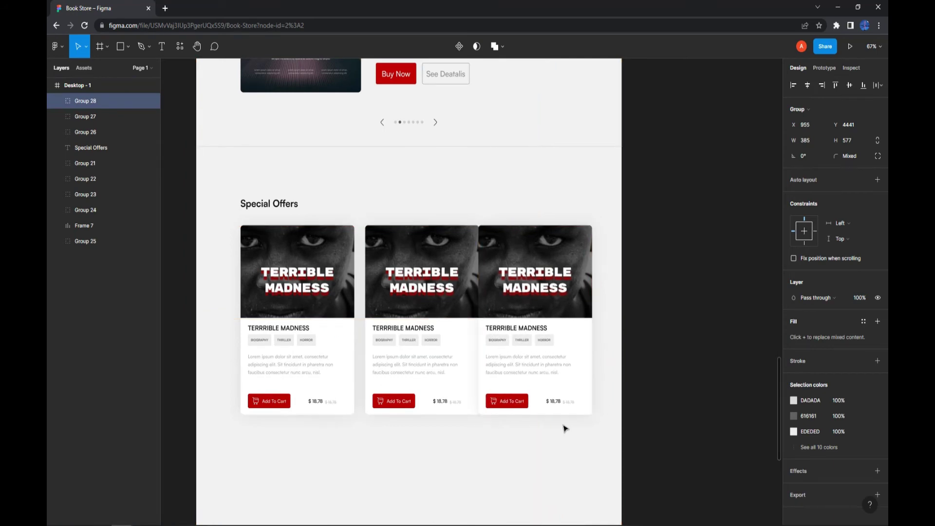
Distribute the three book cards with even horizontal spacing.
left_click_drag(228, 428, 839, 235)
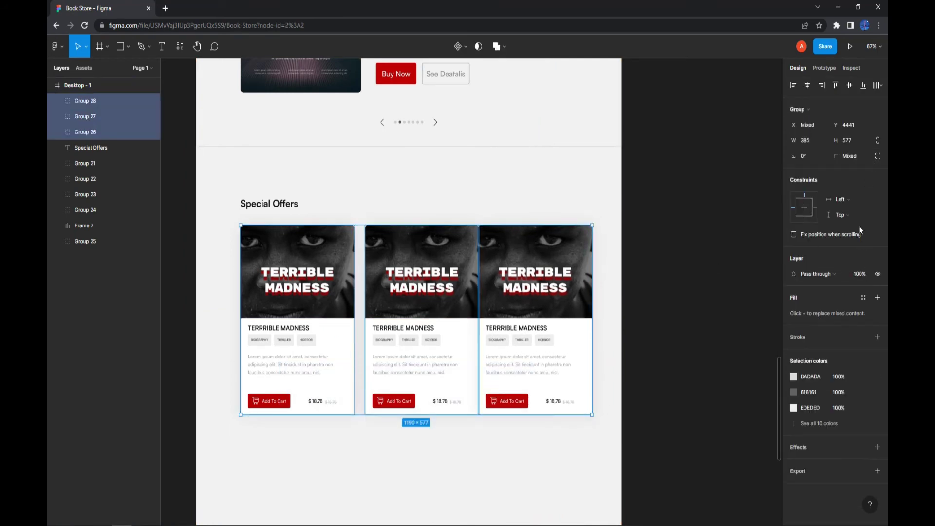
left_click(878, 85)
left_click(823, 124)
left_click(631, 308)
scroll(444, 396, "down", 2)
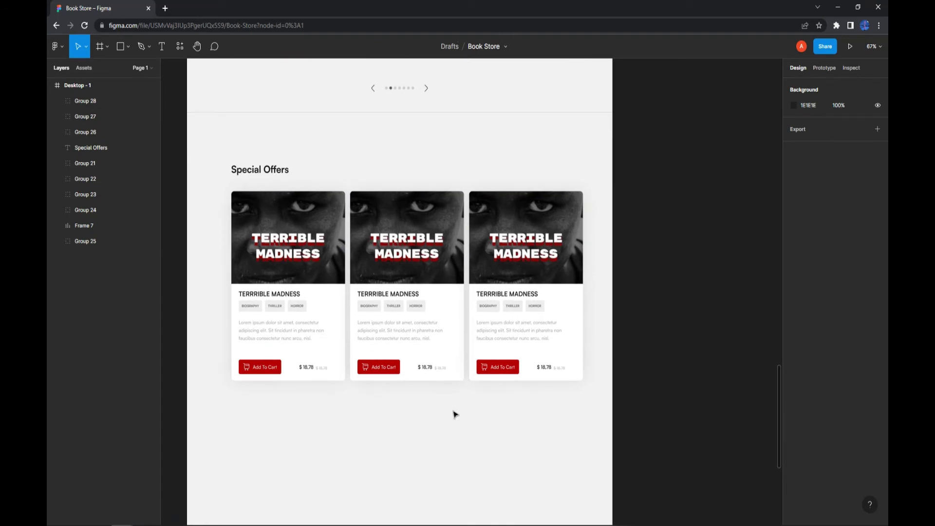
Group the second and third Special Offers cards together.
scroll(554, 295, "down", 5)
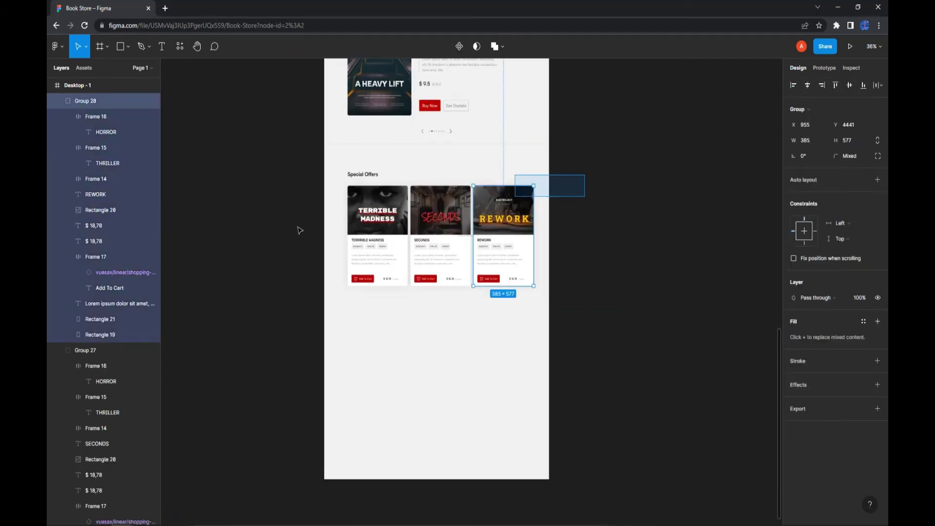
left_click_drag(586, 174, 299, 244)
key("ctrl+g")
left_click(426, 365)
scroll(354, 237, "down", 1)
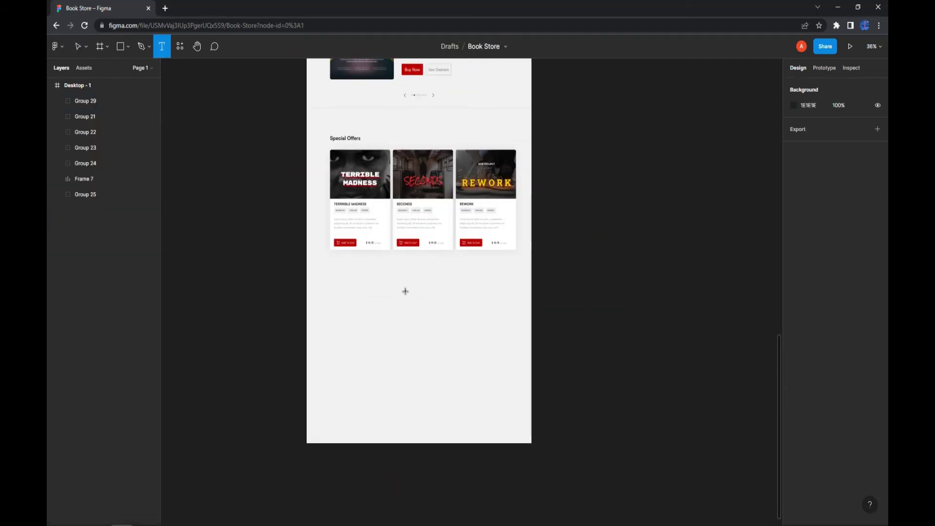
Add a 'Testimonials' heading at size 30, centred horizontally below the cards.
left_click(488, 331)
type("Testimonials")
key("Escape")
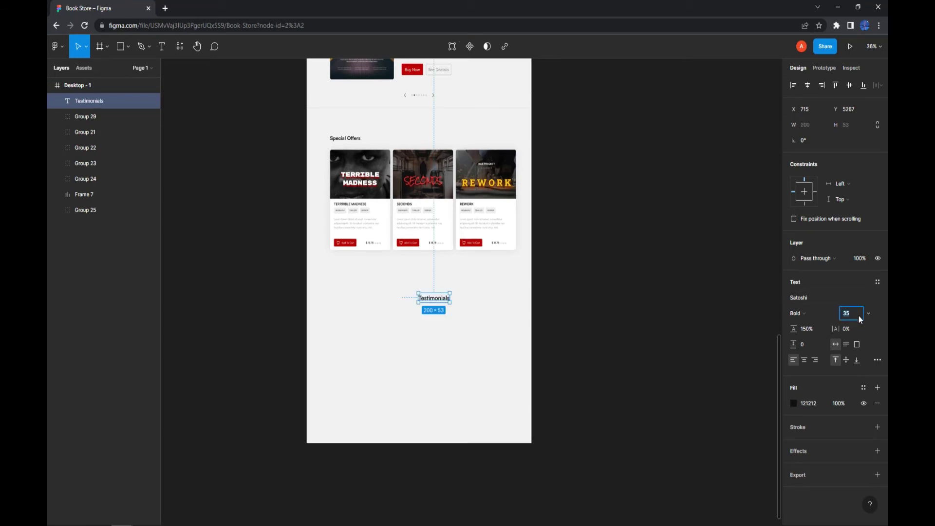
type("30")
key("Return")
left_click(809, 86)
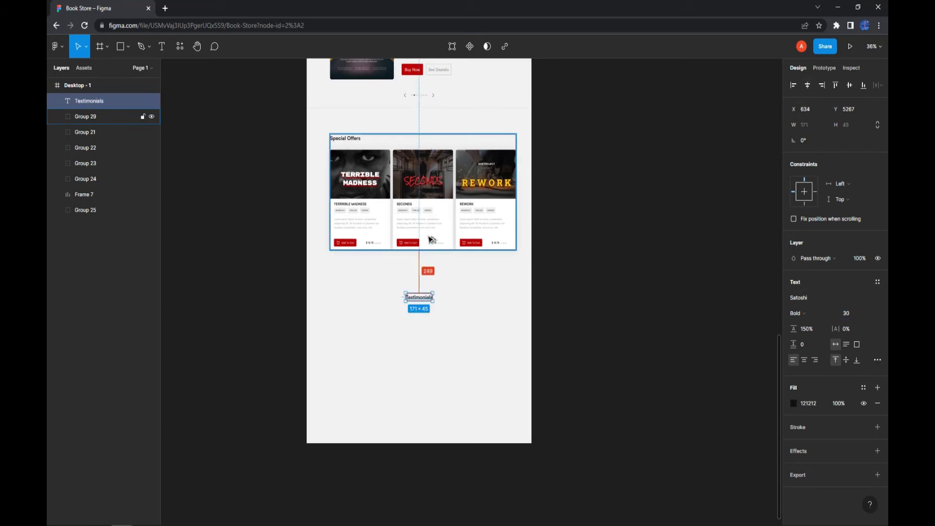
key("shift+Up")
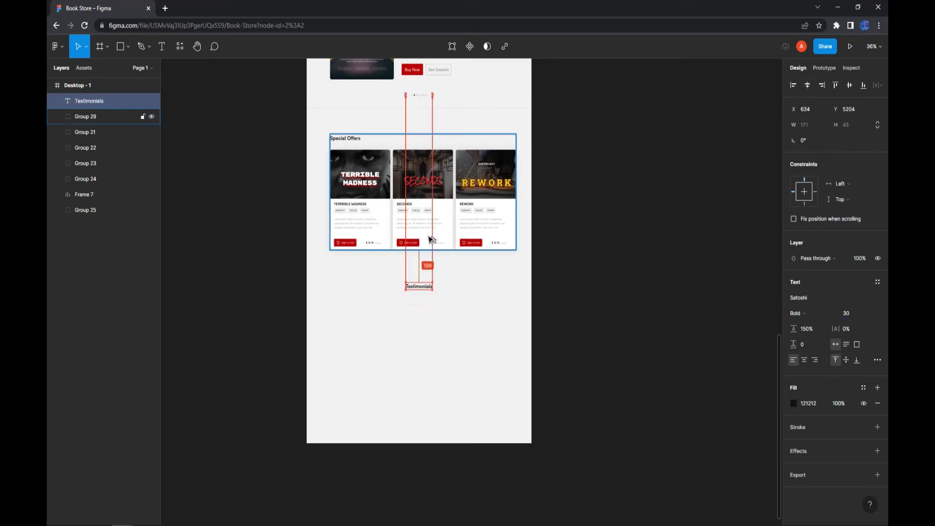
scroll(419, 280, "up", 3)
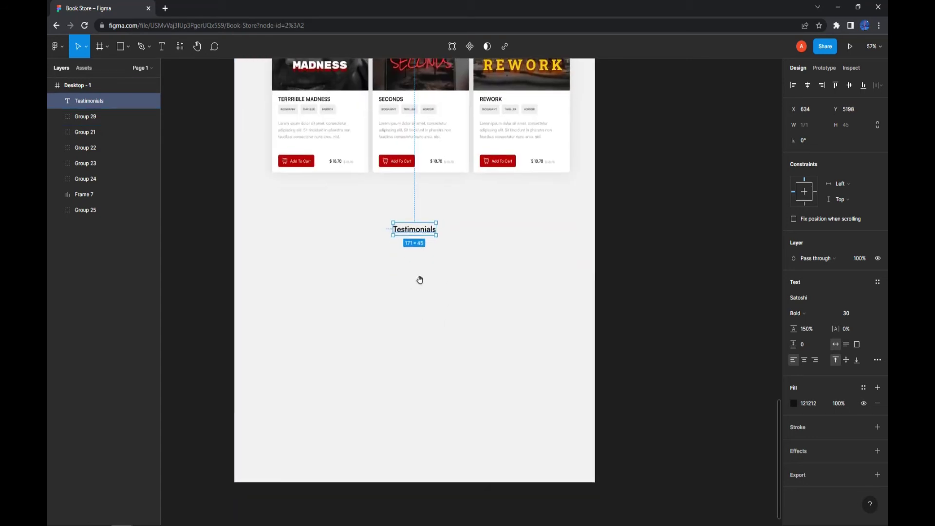
Paste a lorem ipsum subtitle, wrap it to two lines, and centre it under the heading.
left_click(162, 46)
left_click(387, 260)
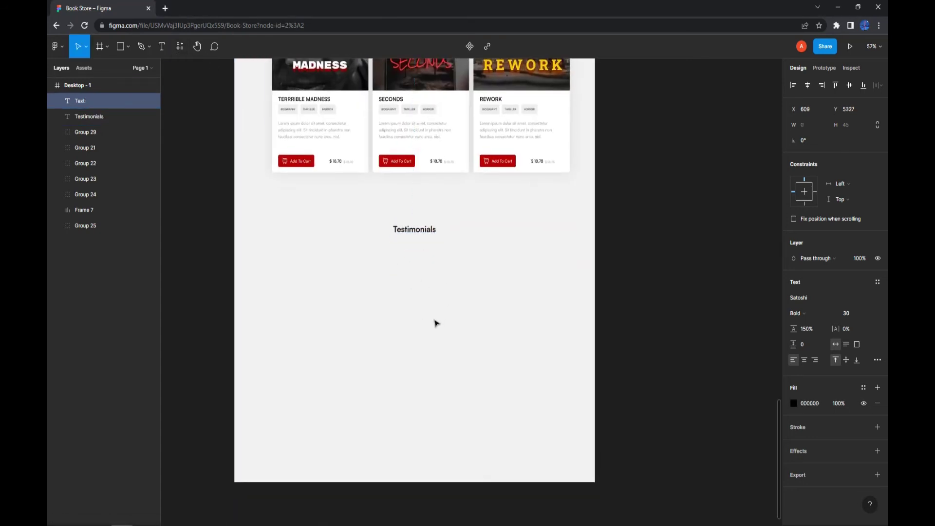
key("ctrl+v")
key("Escape")
left_click_drag(665, 267, 569, 266)
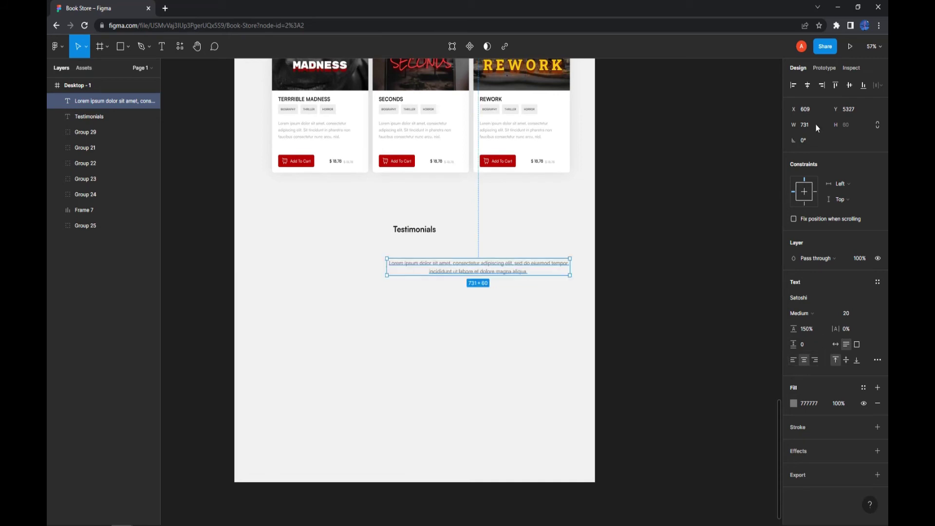
key("alt+h")
key("shift+Up")
key("shift+Up")
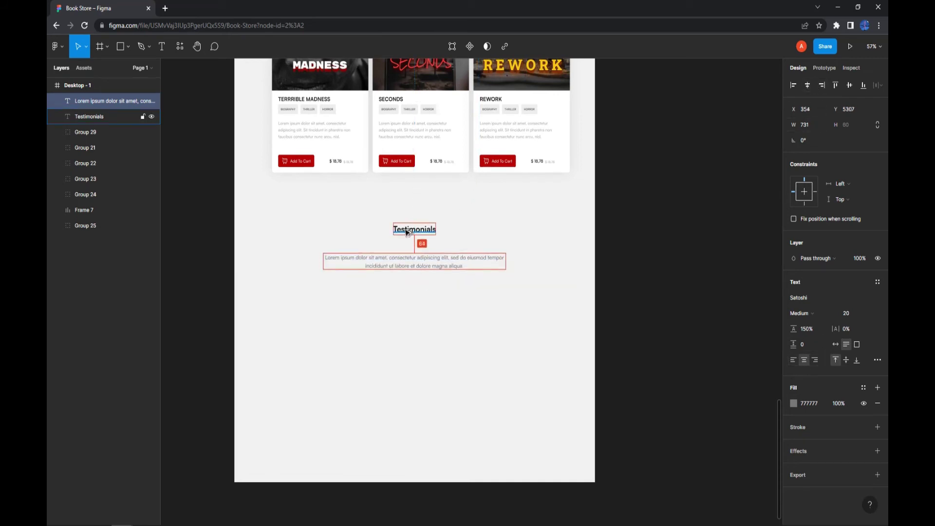
key("shift+Up")
key("shift+Up")
key("shift+Up")
key("shift+Up")
key("shift+Up")
key("Up")
key("Up")
key("Up")
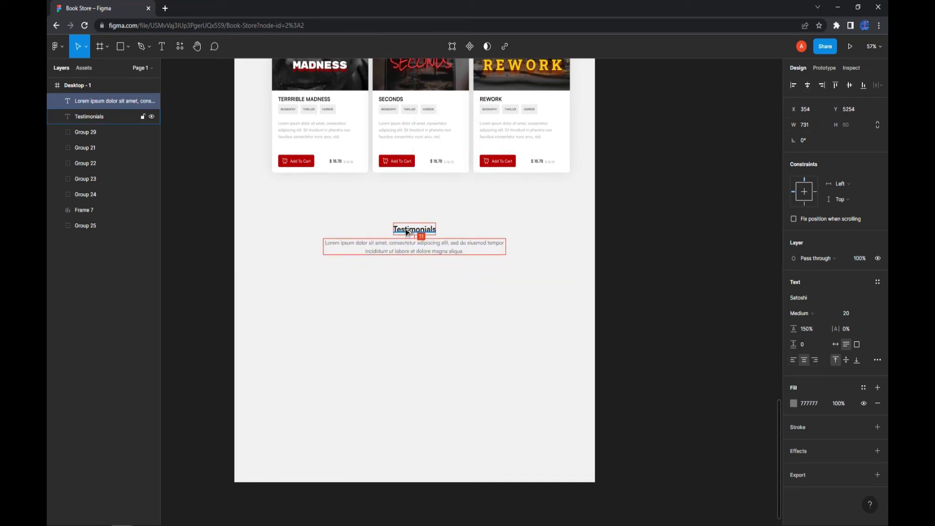
Draw a placeholder rectangle under the Testimonials subtitle, 461 wide with height 300 entered.
left_click(429, 325)
scroll(429, 325, "up", 1)
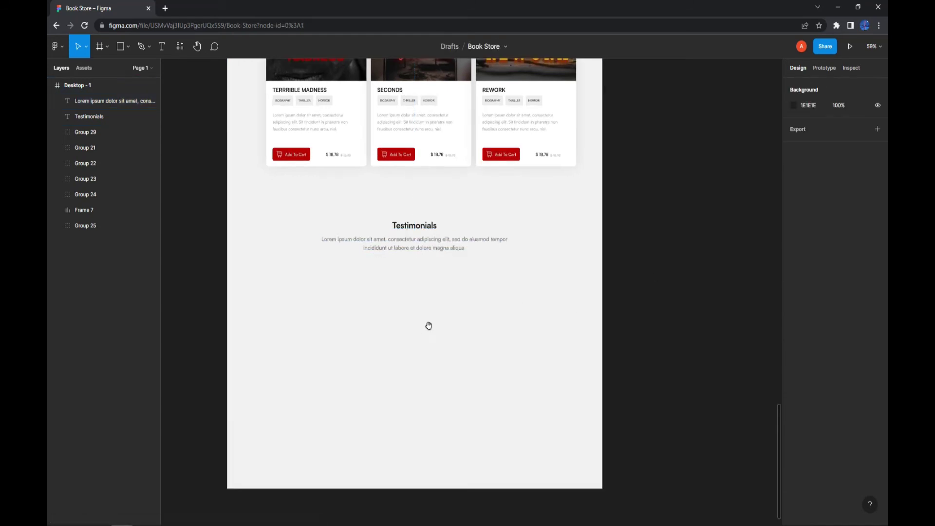
left_click_drag(428, 325, 424, 318)
key("r")
left_click(257, 255)
left_click(813, 126)
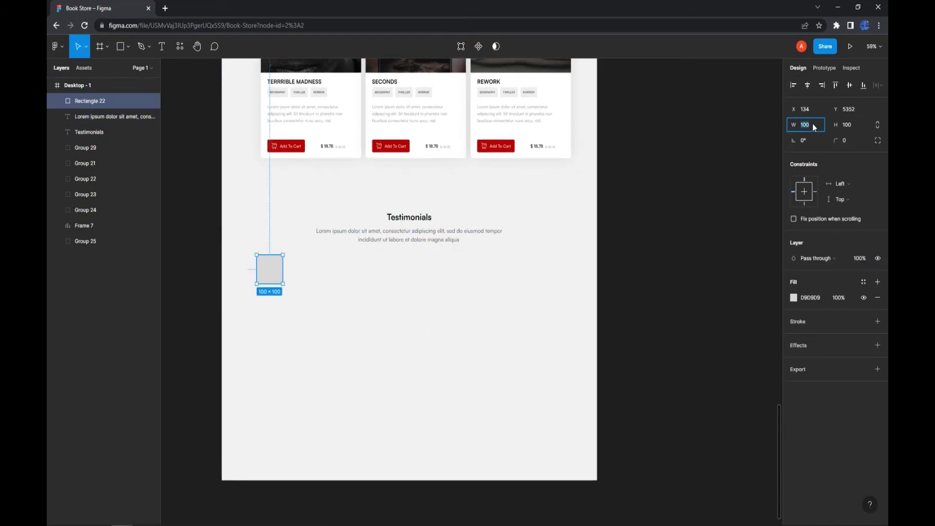
type("461")
left_click(847, 125)
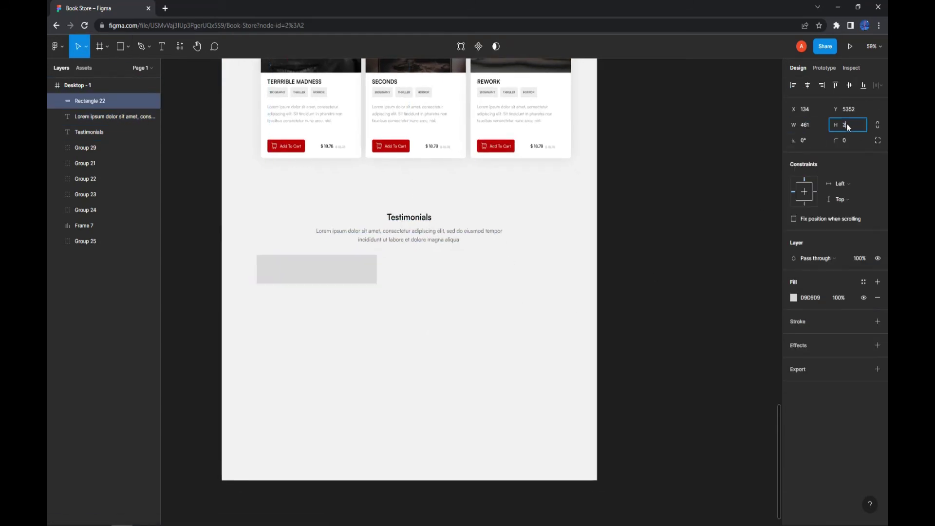
type("300")
key("Return")
left_click(686, 216)
Move the testimonial placeholder below the subtitle and nudge it left toward the margin.
left_click(360, 315)
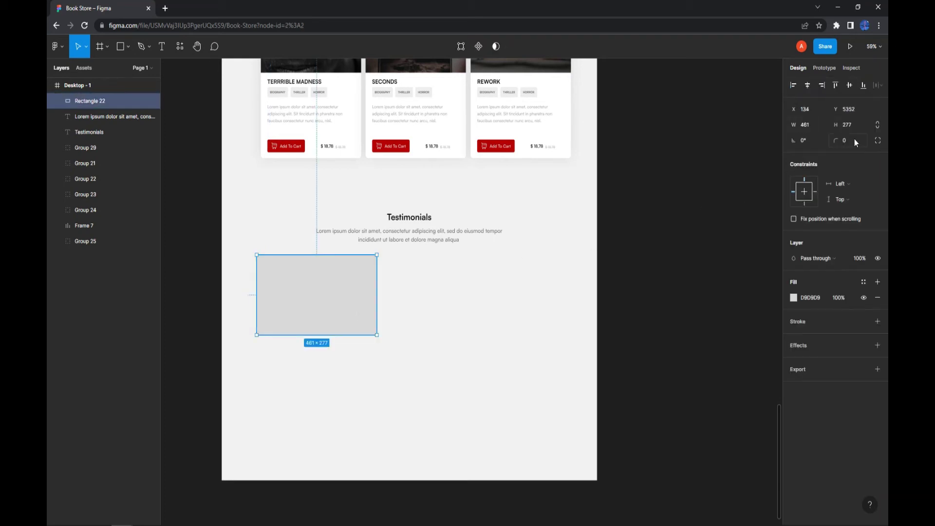
left_click_drag(299, 299, 304, 323)
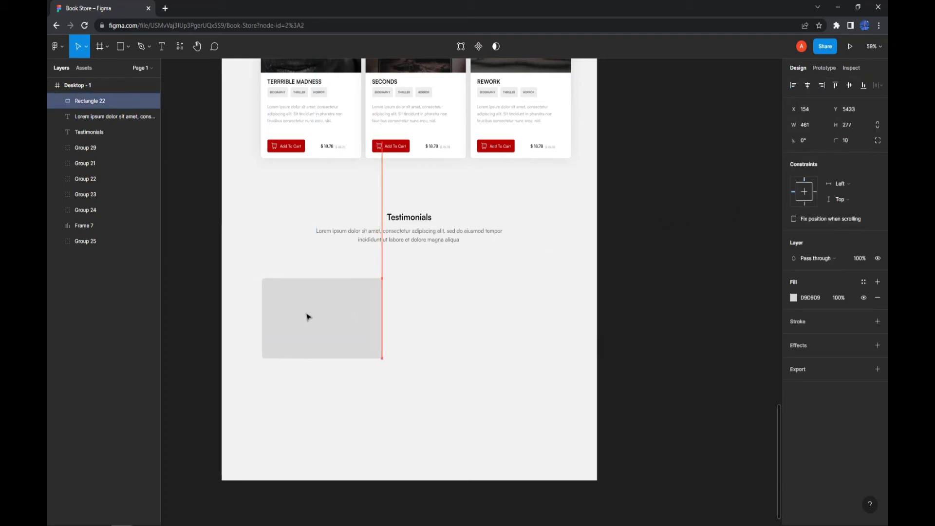
key("Left")
key("Left")
key("Left")
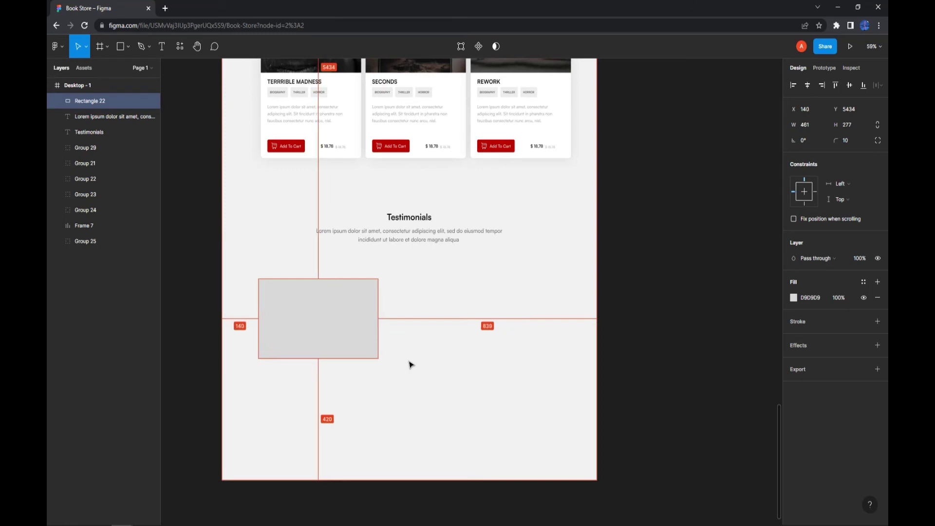
key("Left")
key("Left")
key("Left")
key("Left")
key("Left")
key("Left")
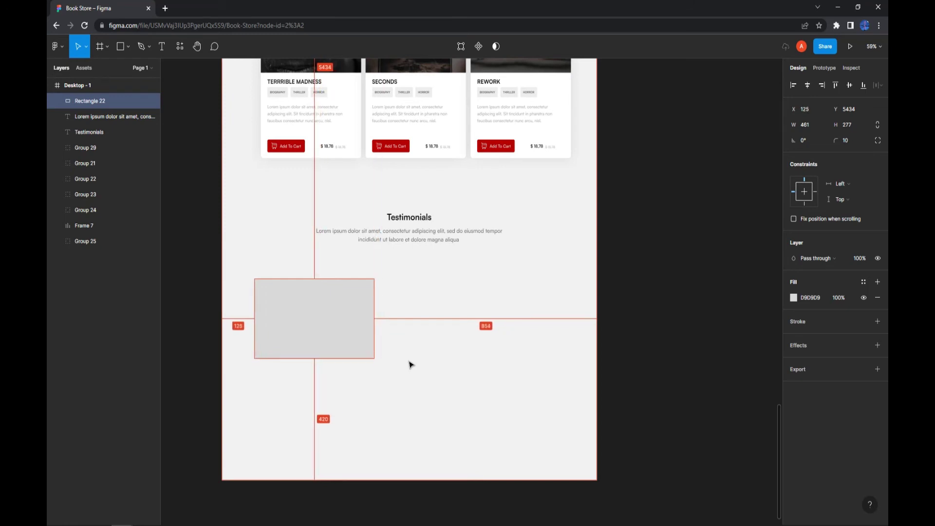
key("Left")
key("Left")
key("Left")
Nudge the first Special Offers book card left onto the page margin.
key("Left")
key("Left")
key("Left")
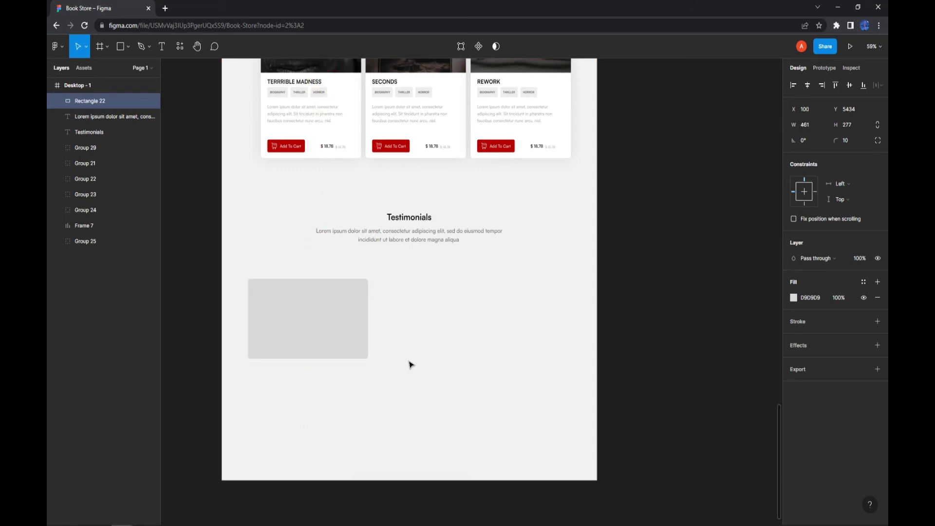
scroll(409, 364, "down", 3, "ctrl")
left_click(350, 253)
double_click(348, 267)
key("Left")
key("Left")
key("Left")
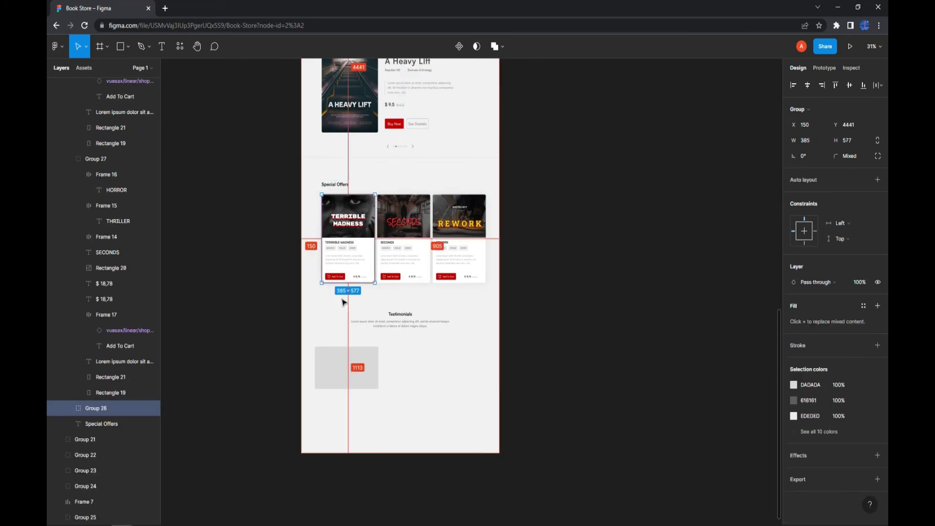
key("Left")
key("Left")
key("Left")
key("Left")
key("Left")
key("Left")
key("Left")
key("Left")
key("Left")
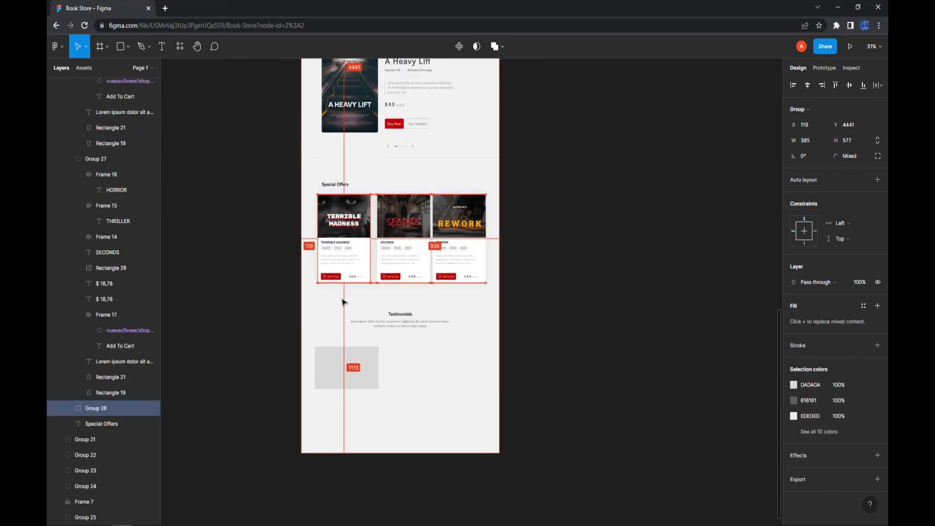
key("Left")
key("Left")
key("Left")
key("Left")
key("Left")
key("Left")
key("Left")
key("Left")
key("Left")
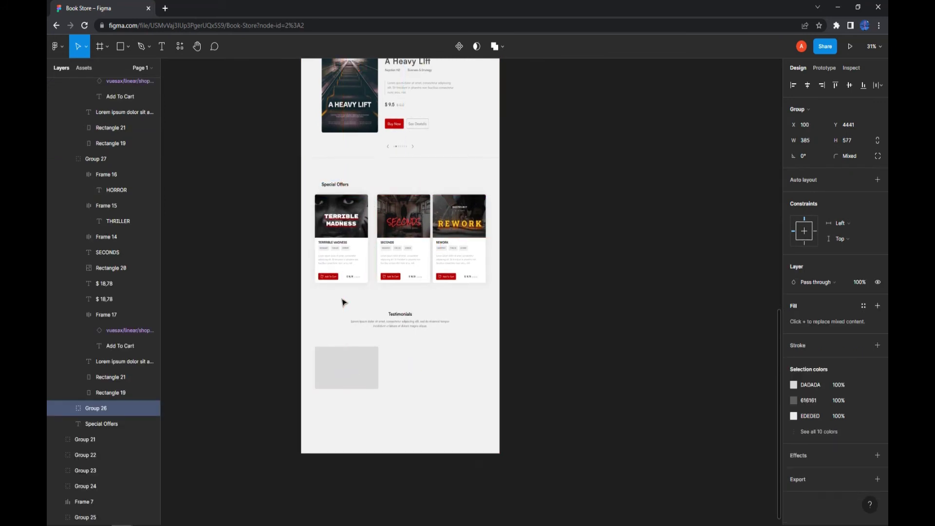
Select the Special Offers heading and book cards and distribute the cards evenly horizontally.
scroll(356, 233, "up", 2, "ctrl")
left_click(334, 168)
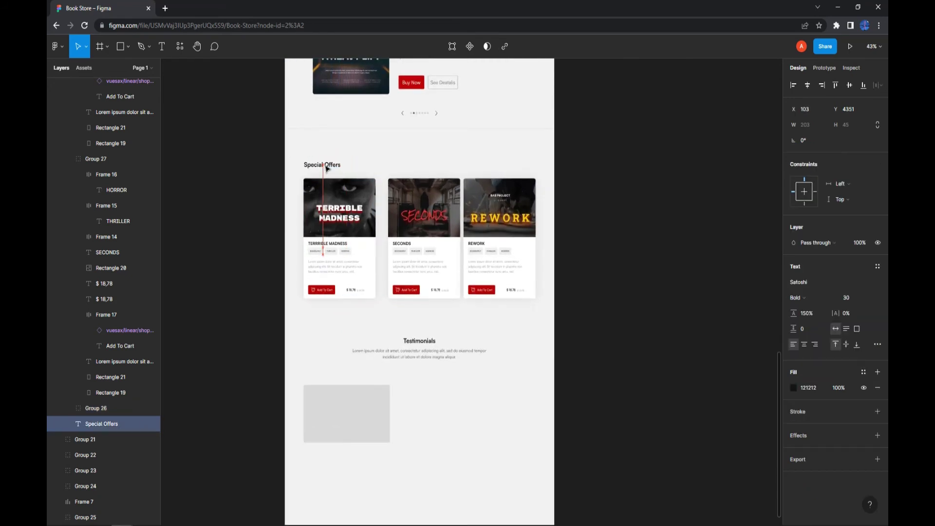
left_click(339, 219, "shift")
left_click(423, 219, "shift")
left_click(500, 240, "shift")
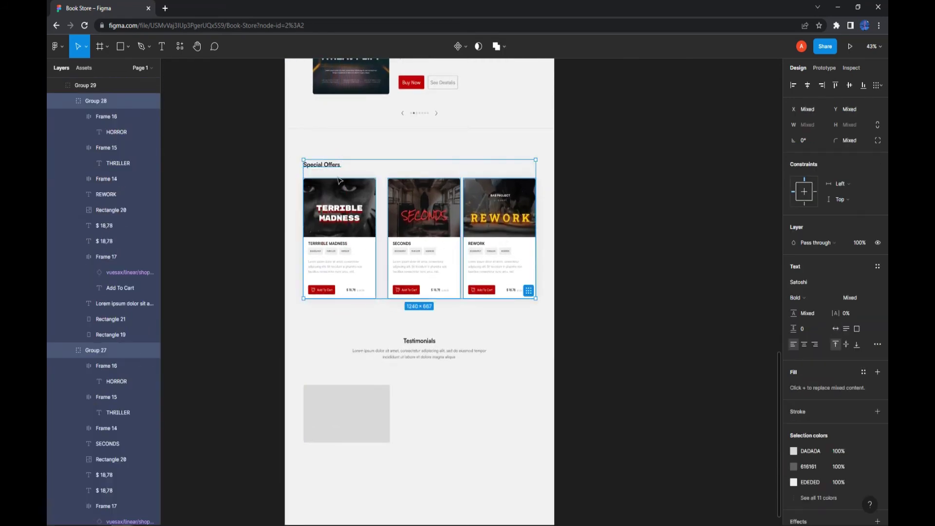
left_click(877, 85)
left_click(838, 124)
left_click(636, 291)
scroll(517, 310, "down", 2)
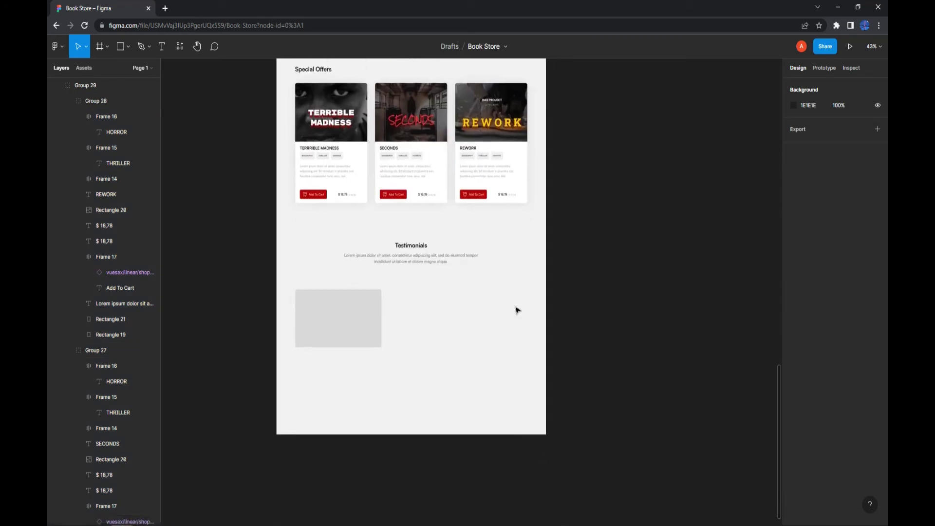
scroll(369, 321, "up", 2, "ctrl")
left_click(329, 313)
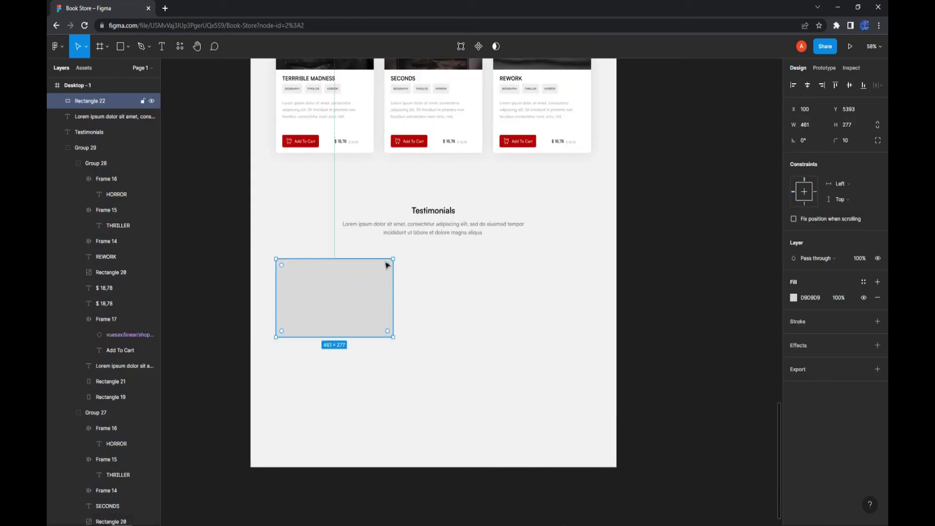
Lighten the testimonial card's fill to a pale grey E6E6E6.
scroll(311, 292, "up", 5, "ctrl")
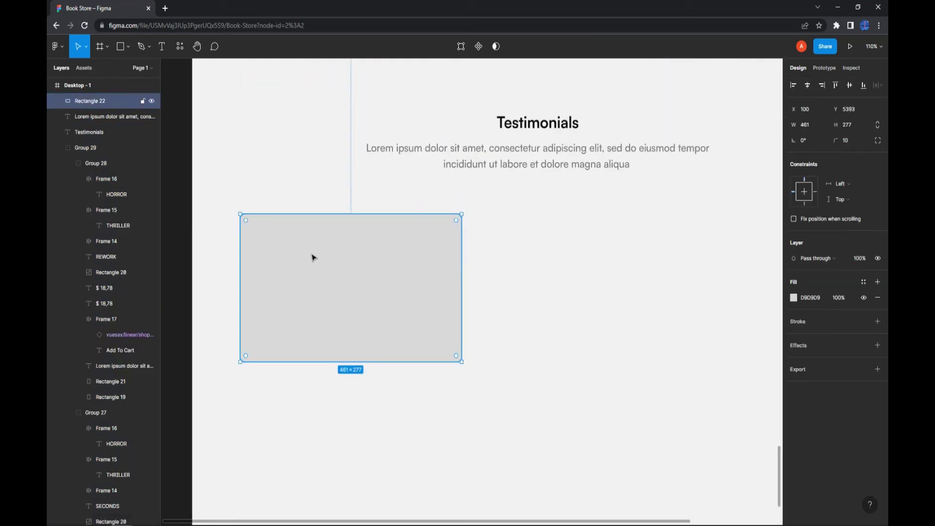
left_click(793, 298)
left_click_drag(681, 304, 675, 300)
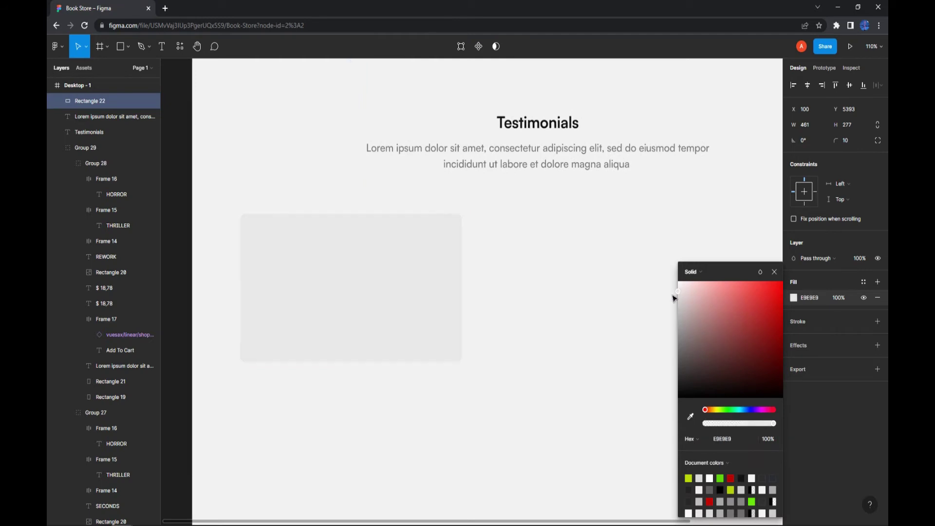
left_click(352, 266)
scroll(302, 251, "up", 3, "ctrl")
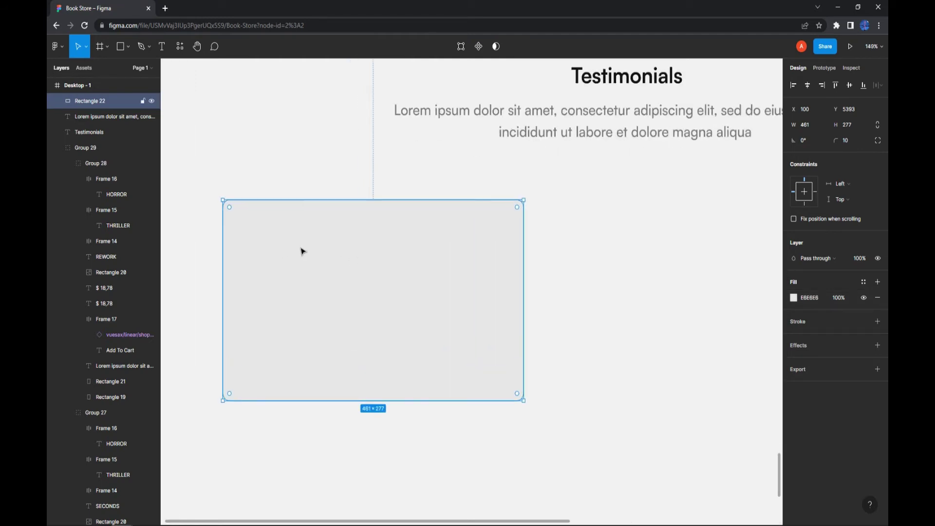
Draw a 72×72 circle, fill it darker grey AFAFAF, and nudge it into the card's top-left corner.
left_click(126, 48)
left_click(98, 104)
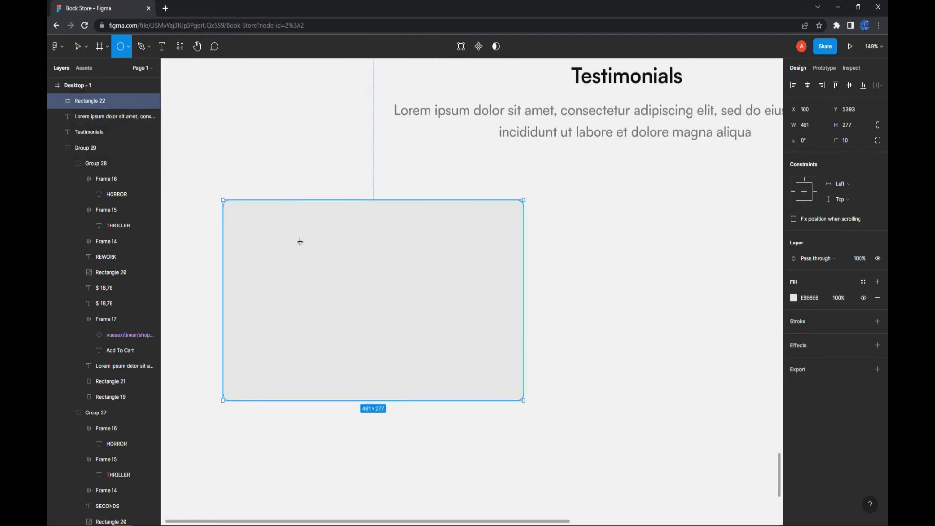
left_click_drag(266, 242, 239, 282)
left_click(793, 297)
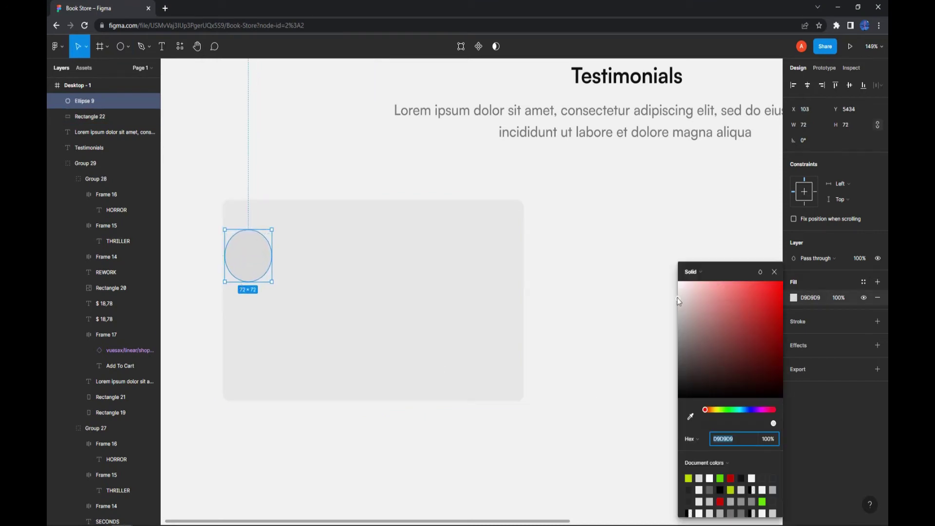
left_click(678, 318)
left_click_drag(267, 246, 281, 235)
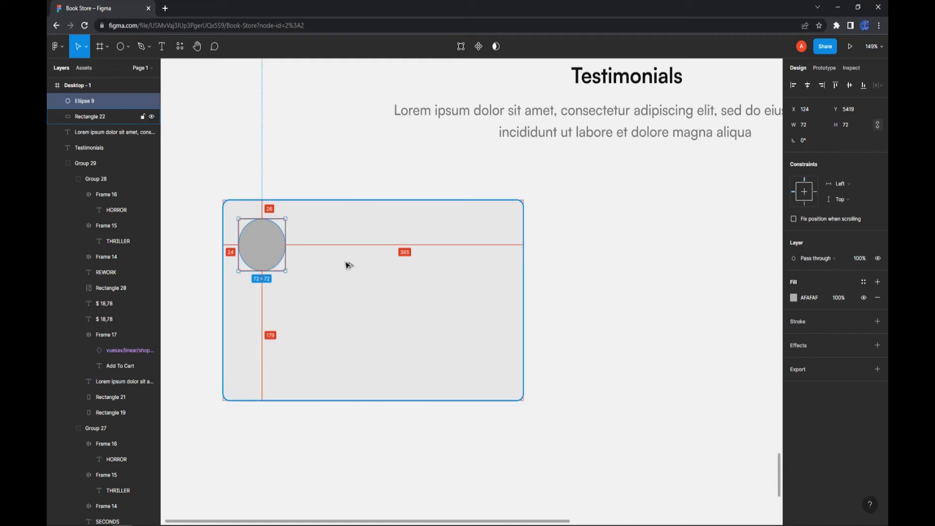
key("Right")
key("Right")
key("Right")
key("Right")
key("Right")
key("Right")
key("Down")
key("Down")
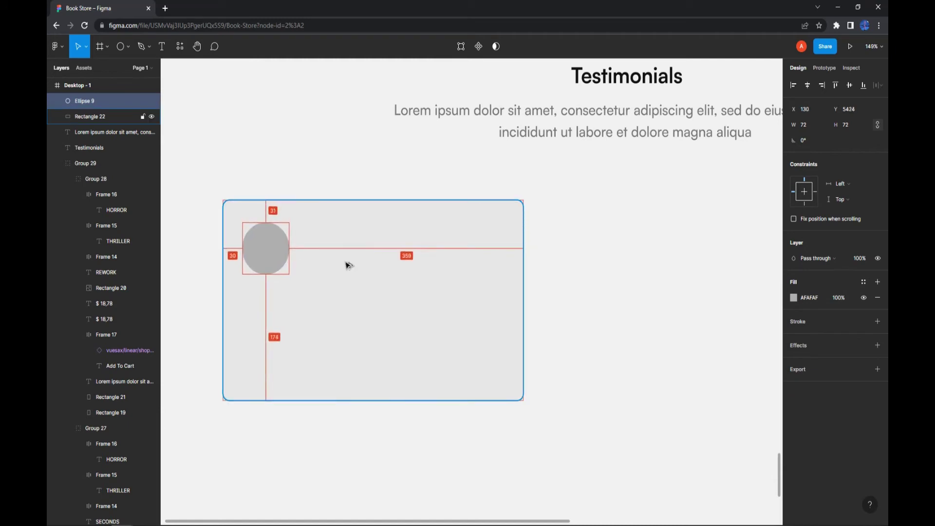
key("Down")
key("Down")
scroll(347, 266, "up", 2)
Add the reviewer's name at font size 20 right of the avatar circle.
left_click(286, 223)
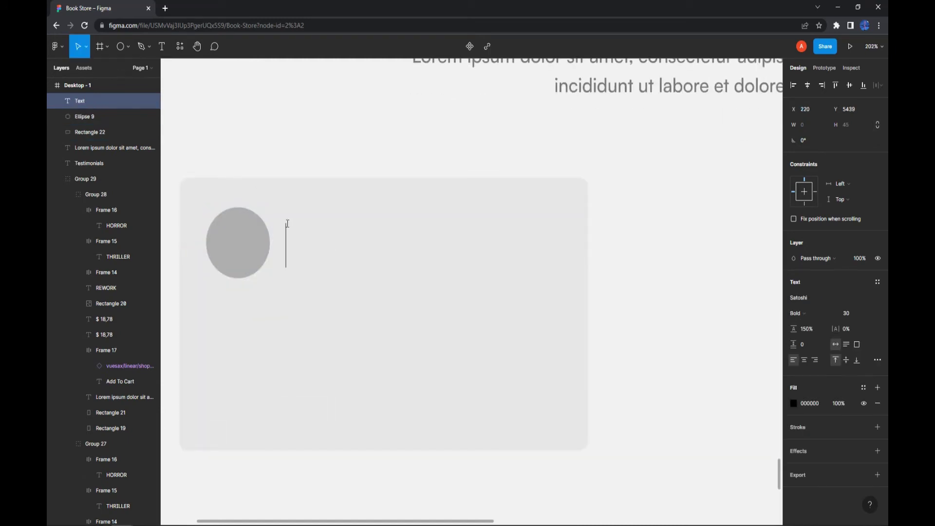
left_click(838, 313)
type("20")
key("Return")
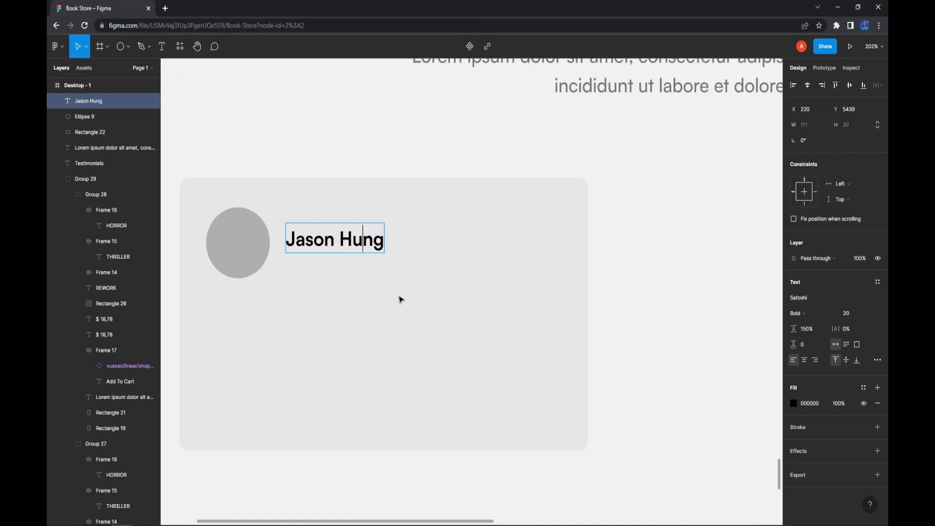
type("a")
key("Escape")
key("Up")
key("Up")
key("Up")
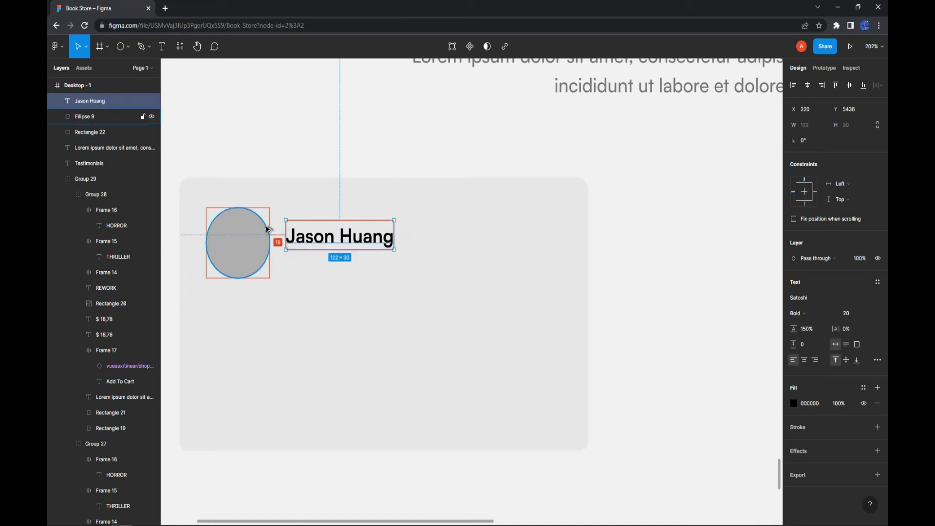
key("Right")
key("Right")
Add a 'Book Lovers' subtitle below the name in Medium weight, coloured grey 989898.
left_click(162, 55)
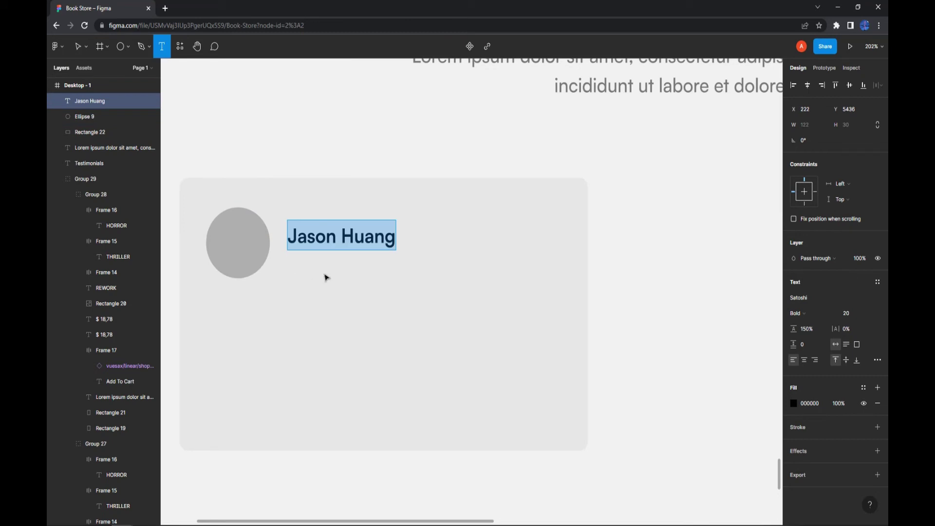
left_click(298, 266)
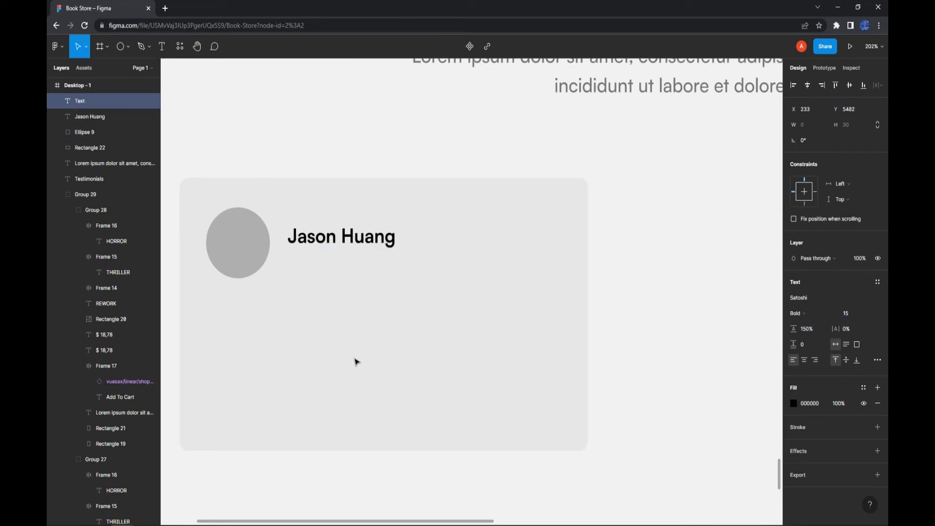
type("s")
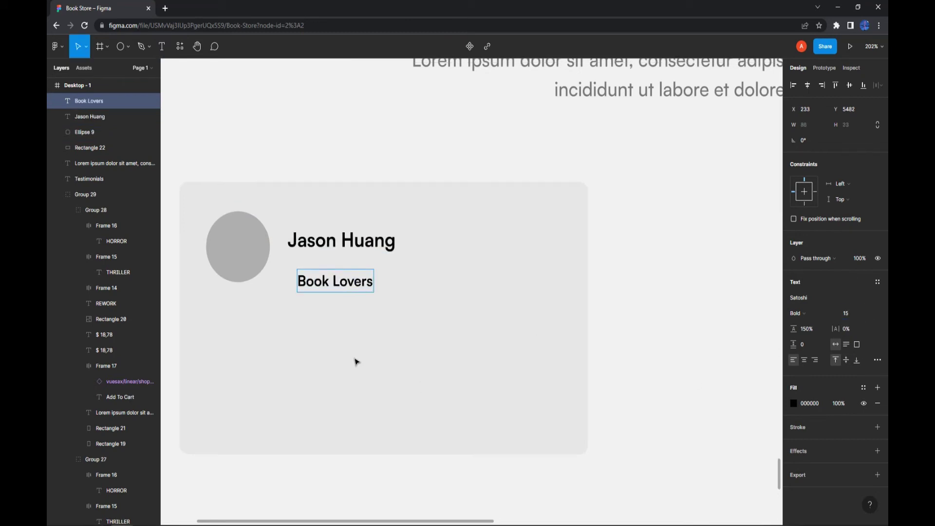
key("Escape")
left_click(800, 313)
left_click(793, 403)
left_click_drag(689, 331, 651, 328)
left_click_drag(329, 283, 316, 274)
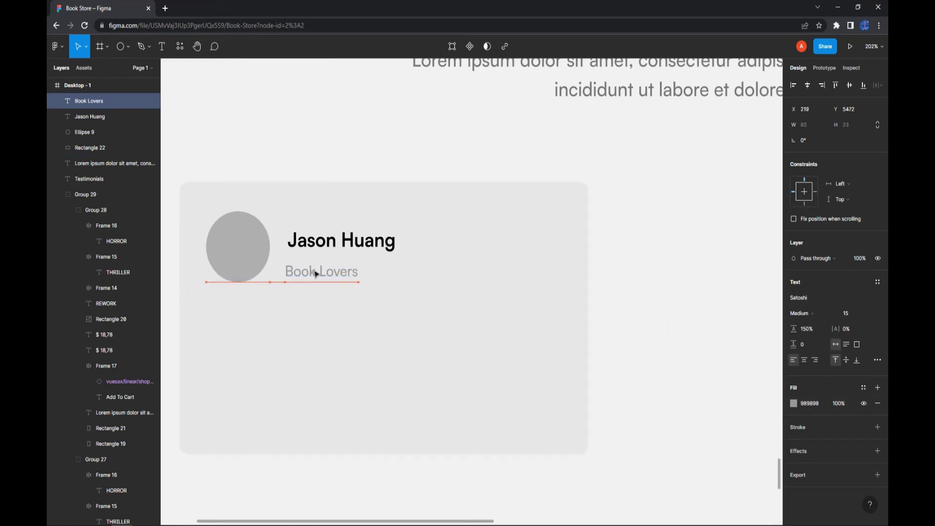
Position the name beside the avatar with Book Lovers directly beneath it.
key("Tab")
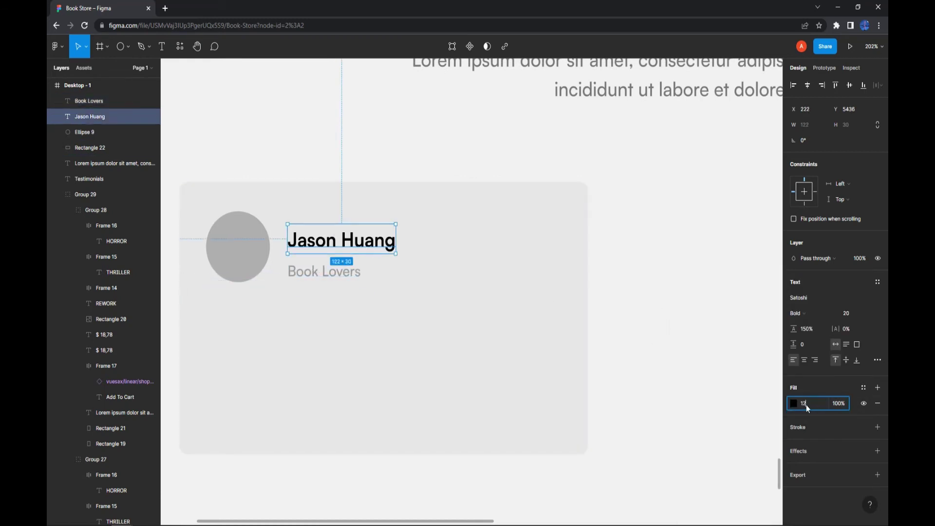
left_click(620, 328)
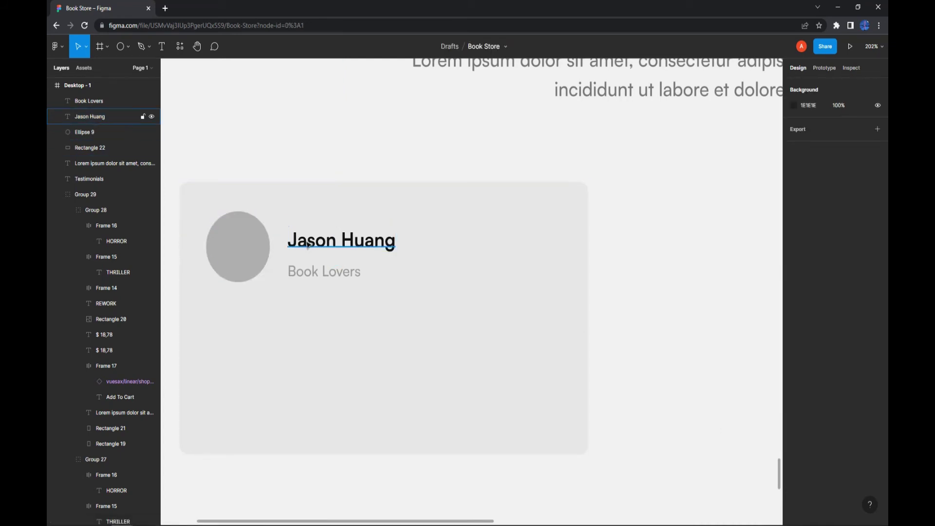
left_click_drag(308, 245, 308, 238)
left_click_drag(309, 271, 309, 266)
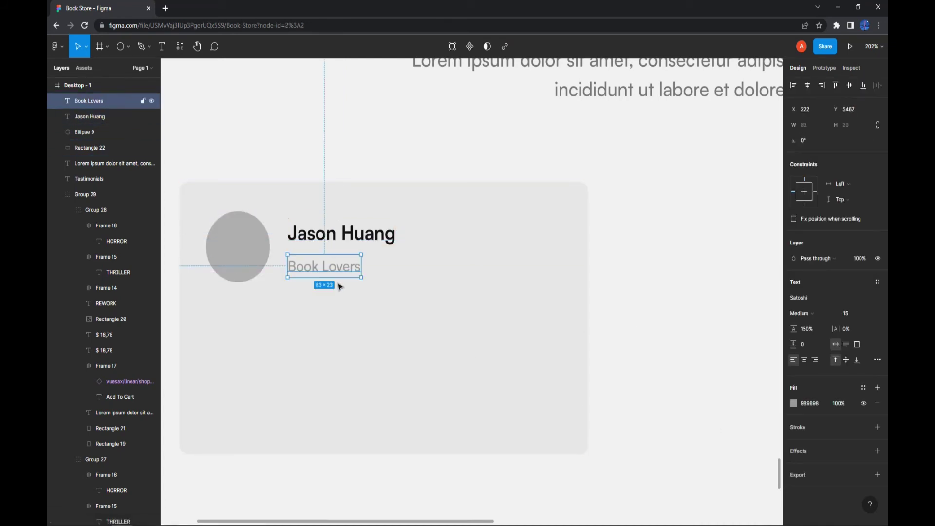
left_click(335, 316)
scroll(340, 325, "right", 4)
scroll(340, 326, "up", 2)
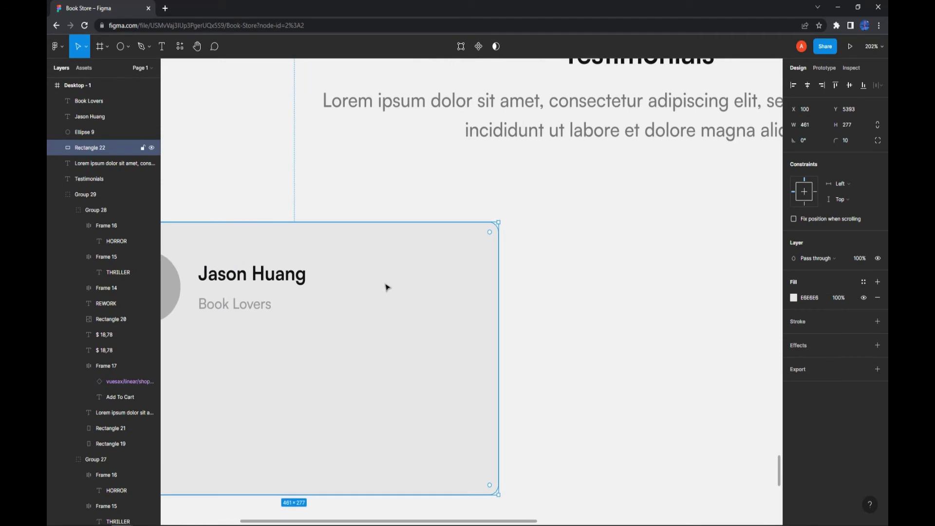
Paste the lime-green star right of the reviewer name and duplicate it into a row of five.
key("ctrl+v")
mouse_move(470, 290)
left_mouse_down()
mouse_move(389, 272)
mouse_move(396, 280)
left_mouse_up()
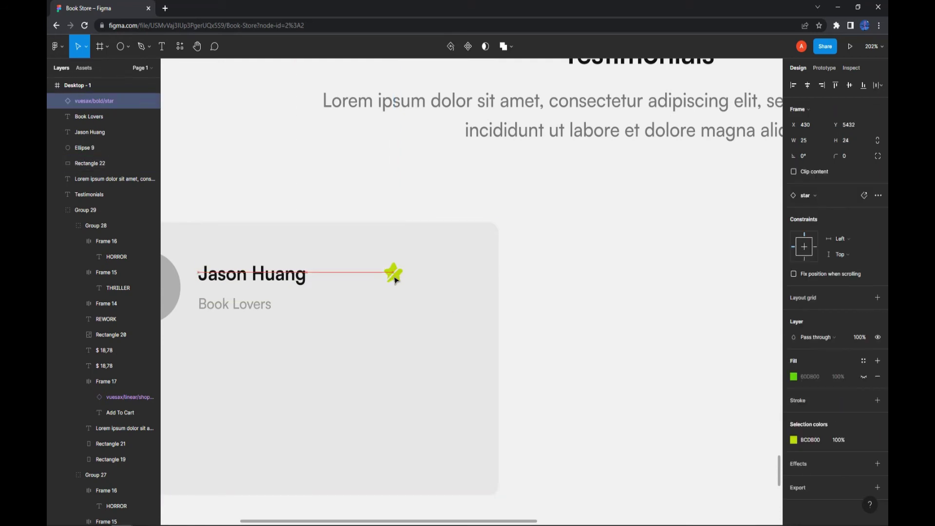
key("ctrl+d")
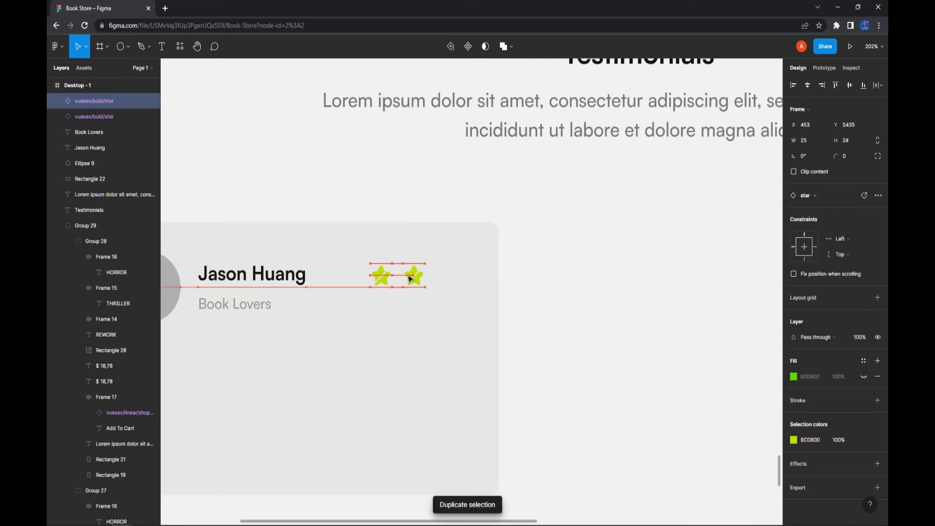
left_click_drag(407, 277, 409, 278)
key("ctrl+d")
key("ctrl+d")
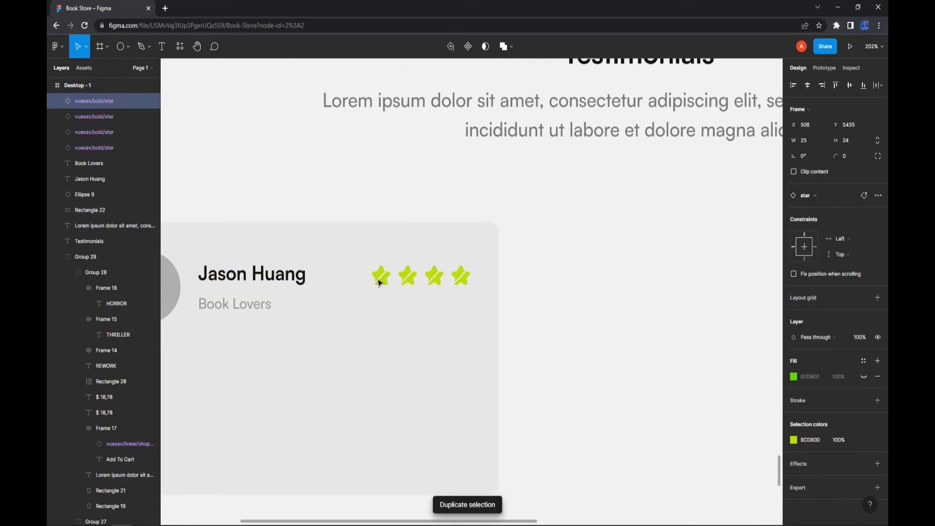
key("ctrl+d")
Select all five stars and nudge them left within the card.
left_click(461, 276, "shift")
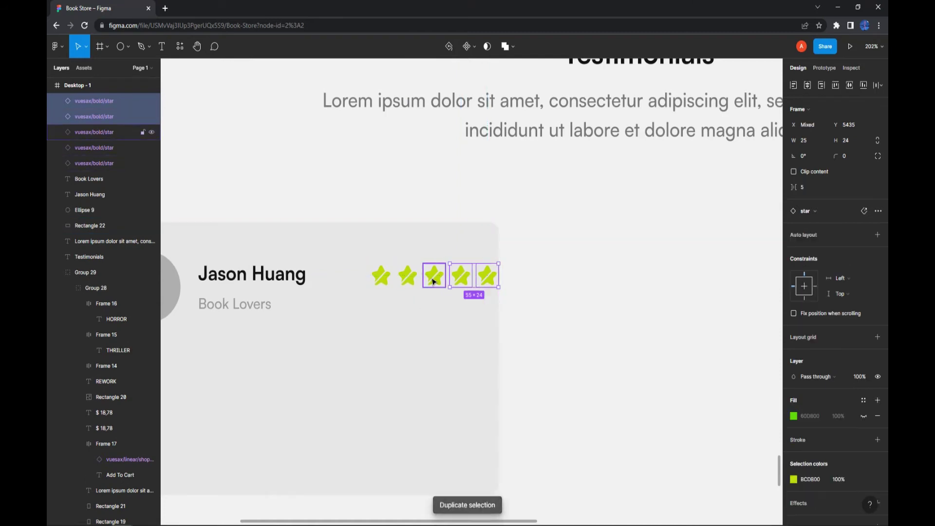
left_click(408, 277, "shift")
left_click(387, 281, "shift")
key("shift+Left")
Nudge the five stars further left.
key("shift+Left")
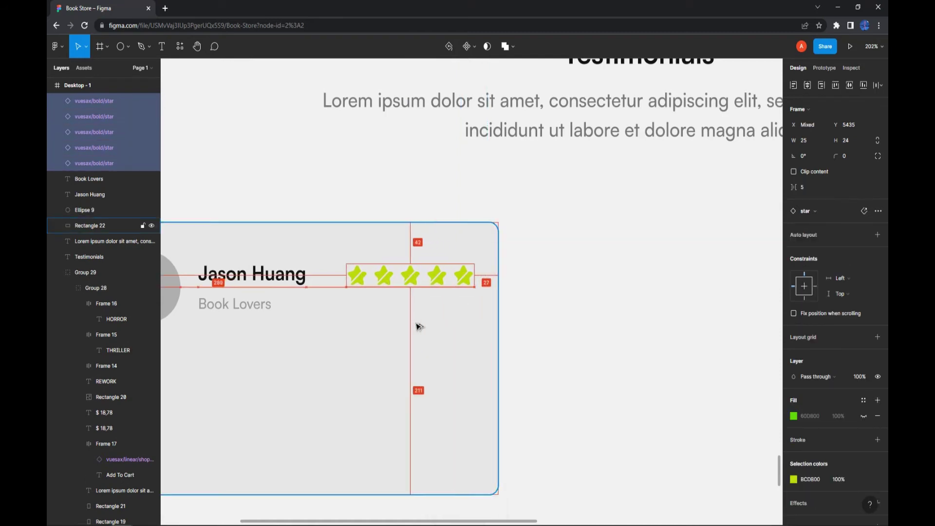
key("shift+Left")
left_click(515, 336)
scroll(529, 307, "down", 3)
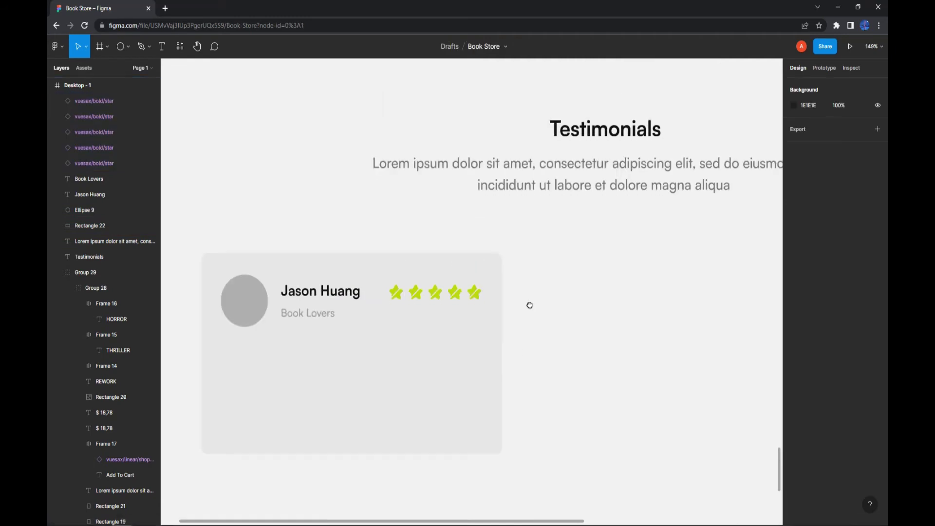
scroll(541, 287, "down", 2)
Copy the Testimonials subtitle paragraph and paste it as a new text layer in the card.
double_click(529, 124)
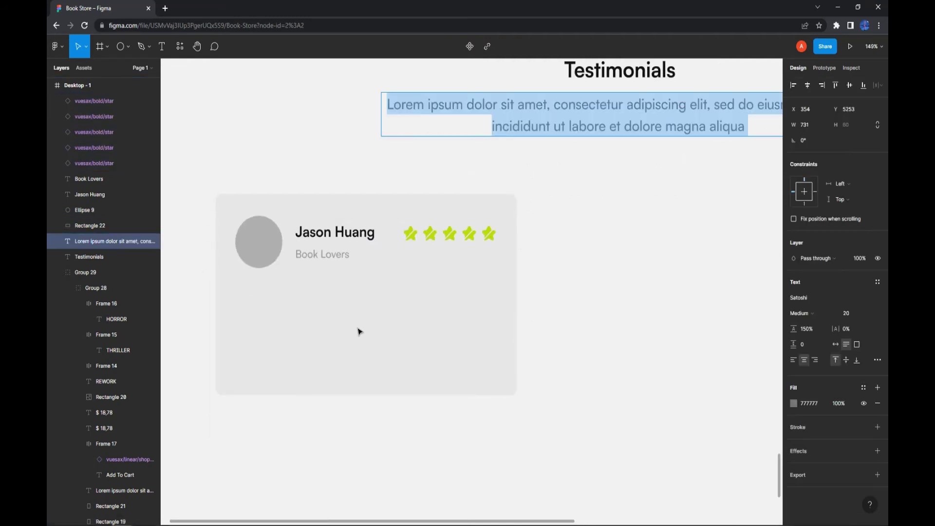
key("ctrl+c")
key("Escape")
key("t")
left_click(259, 290)
key("ctrl+v")
key("Escape")
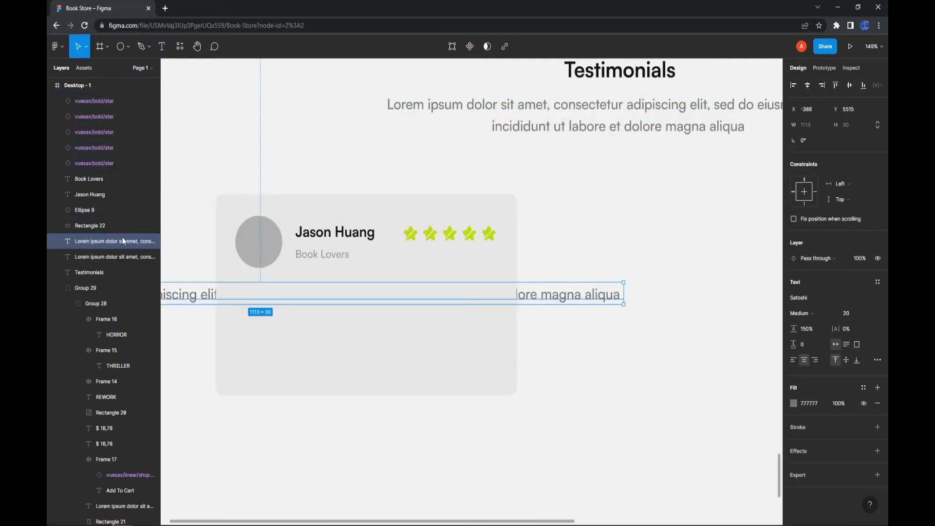
Move the pasted paragraph layer to the top and group the five stars.
left_click_drag(113, 105, 113, 93)
left_click_drag(506, 216, 415, 238)
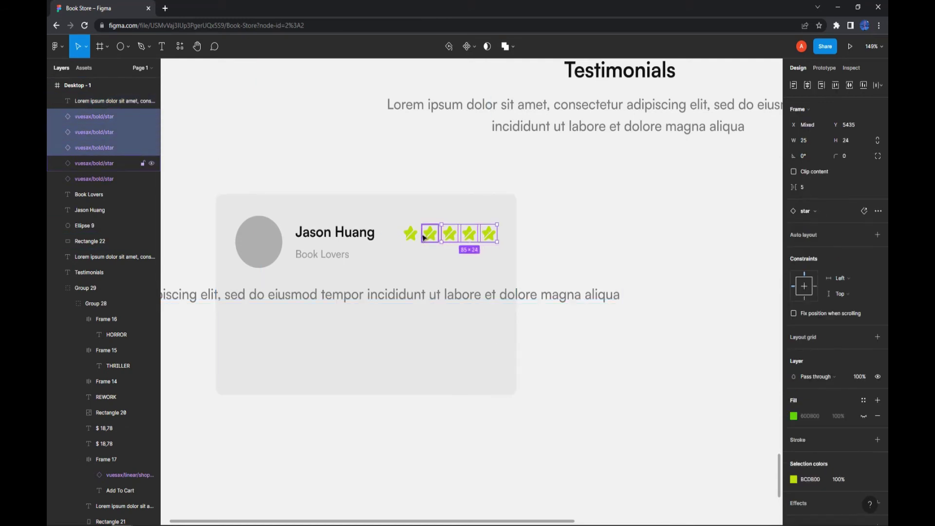
key("ctrl+g")
Set the paragraph to size 15, wrap it, left-align it, and place it below the name.
left_click(426, 215)
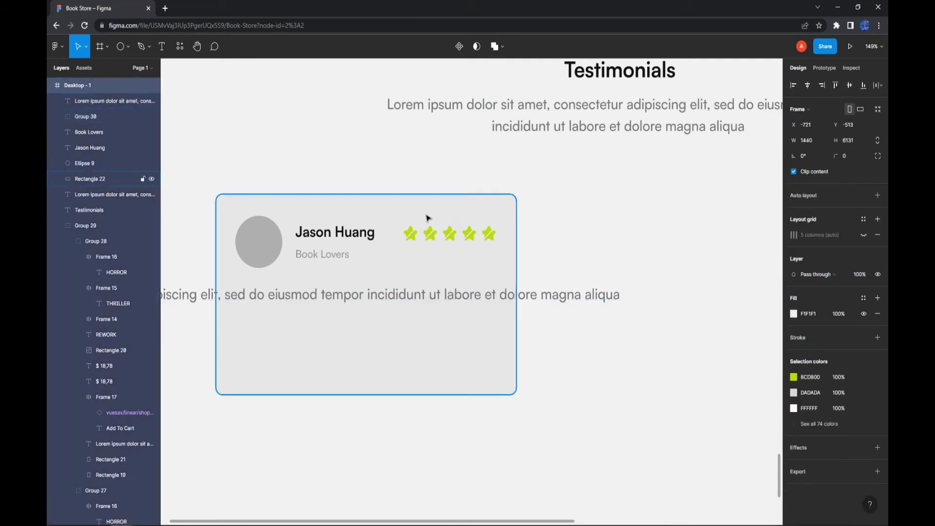
left_click(584, 295)
type("15")
key("Return")
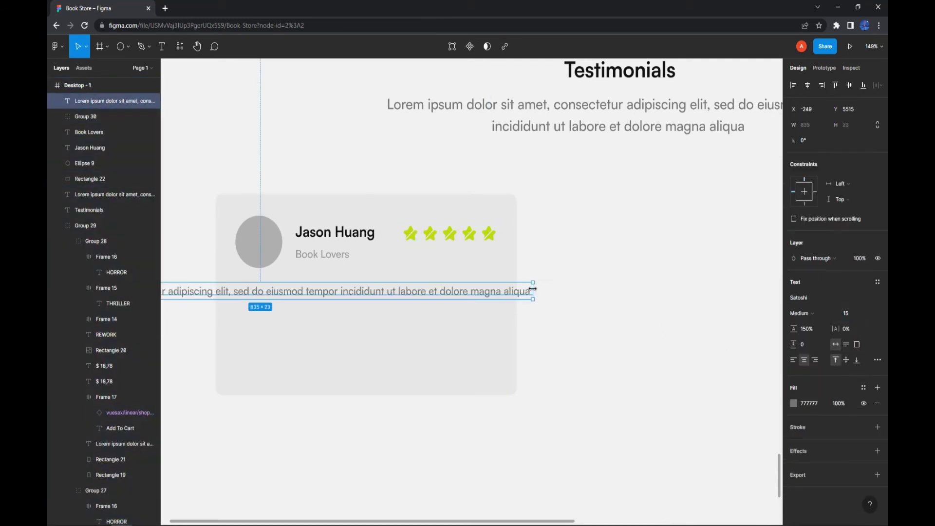
mouse_move(532, 289)
left_mouse_down()
mouse_move(286, 299)
mouse_move(540, 332)
mouse_move(358, 342)
mouse_move(406, 317)
left_mouse_up()
left_click(793, 360)
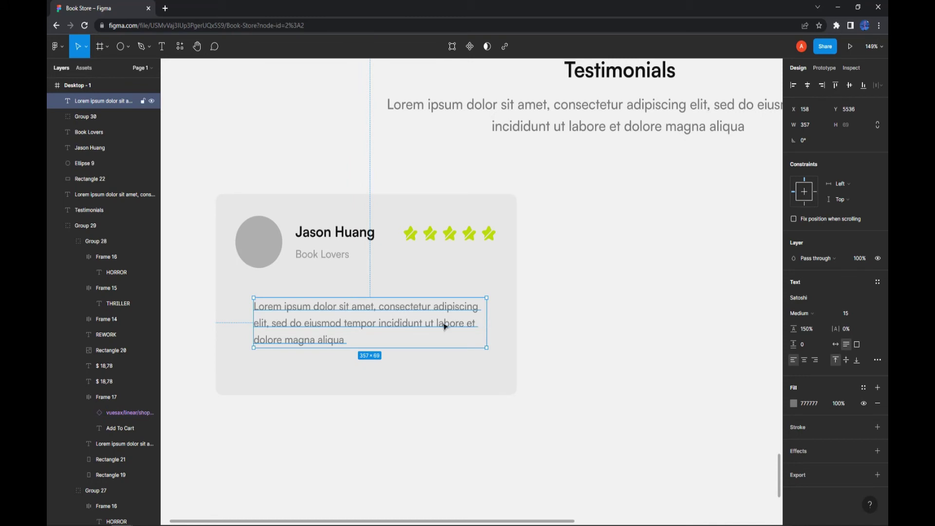
left_click_drag(444, 326, 417, 323)
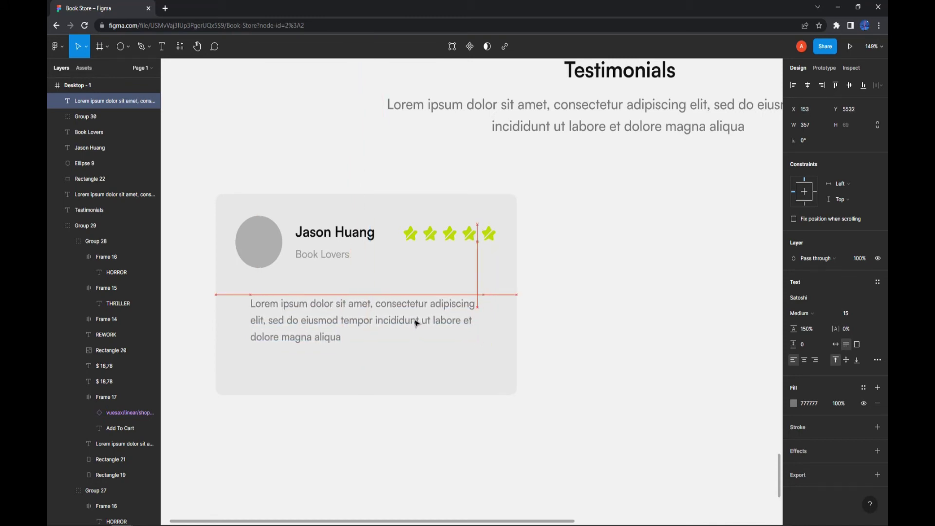
left_click_drag(416, 323, 416, 325)
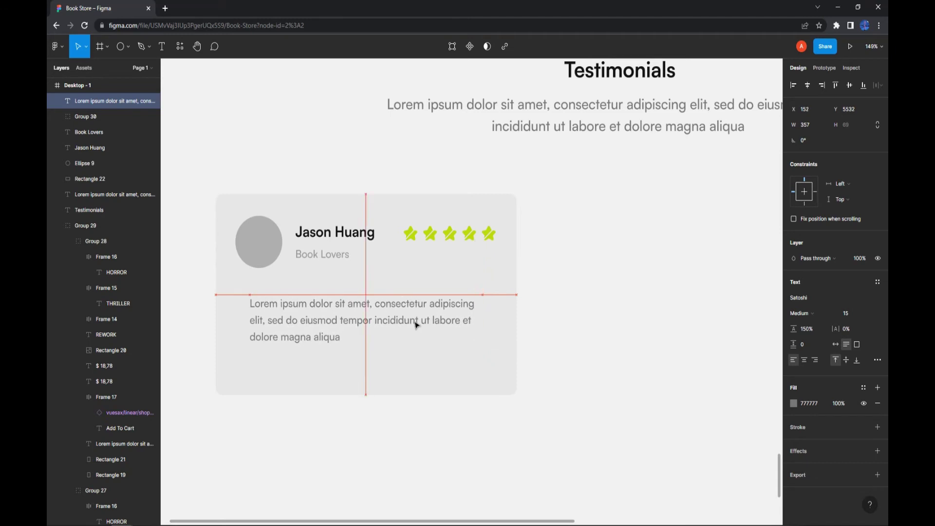
Shorten the testimonial card background to fit its content.
left_click(424, 393)
left_click_drag(424, 393, 413, 379)
left_click(453, 429)
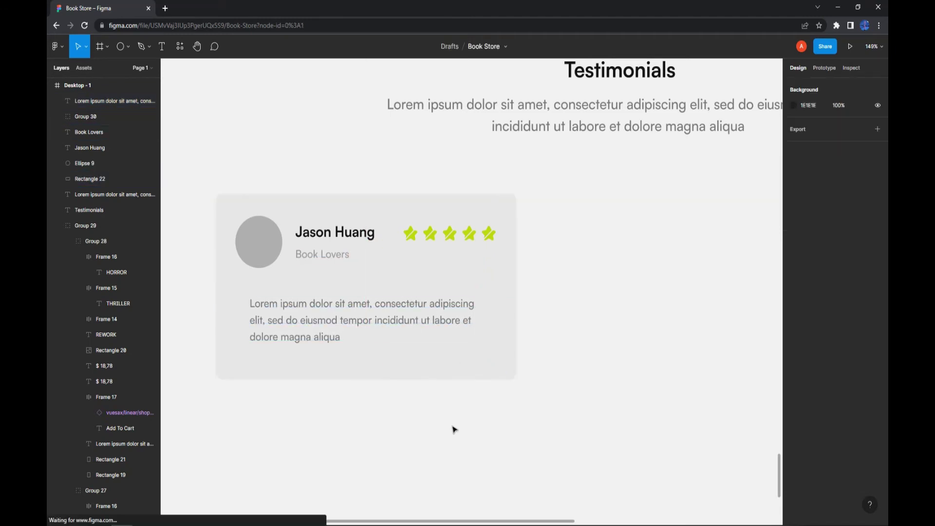
scroll(452, 429, "down", 3)
scroll(553, 338, "right", 2)
scroll(421, 384, "up", 2)
Give the paragraph 156% line height and a lighter grey 9F9F9F colour.
left_click(408, 352)
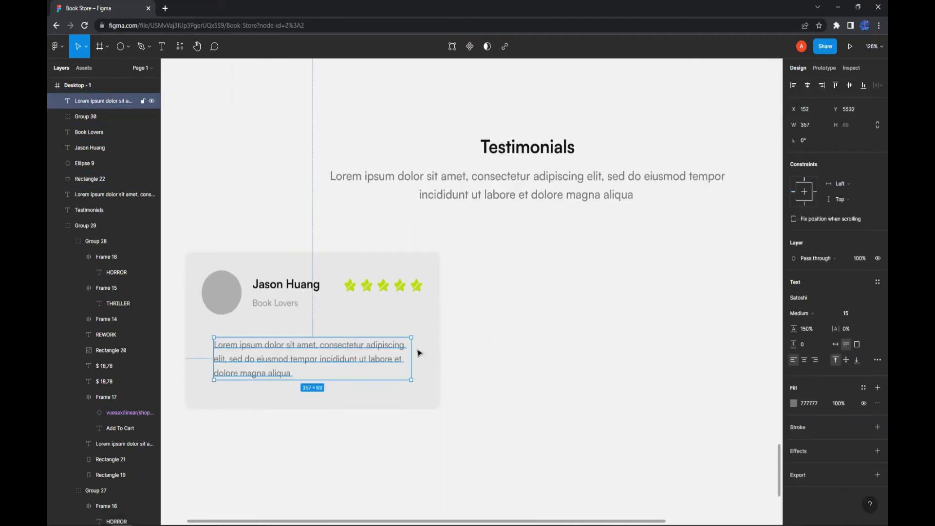
left_click_drag(797, 332, 801, 336)
left_click(793, 403)
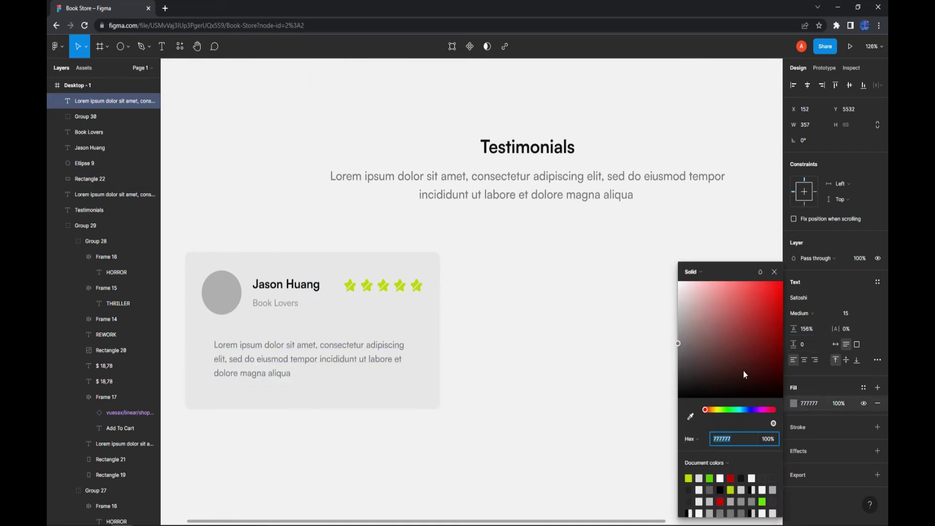
mouse_move(743, 370)
left_mouse_down()
mouse_move(655, 325)
mouse_move(648, 331)
left_mouse_up()
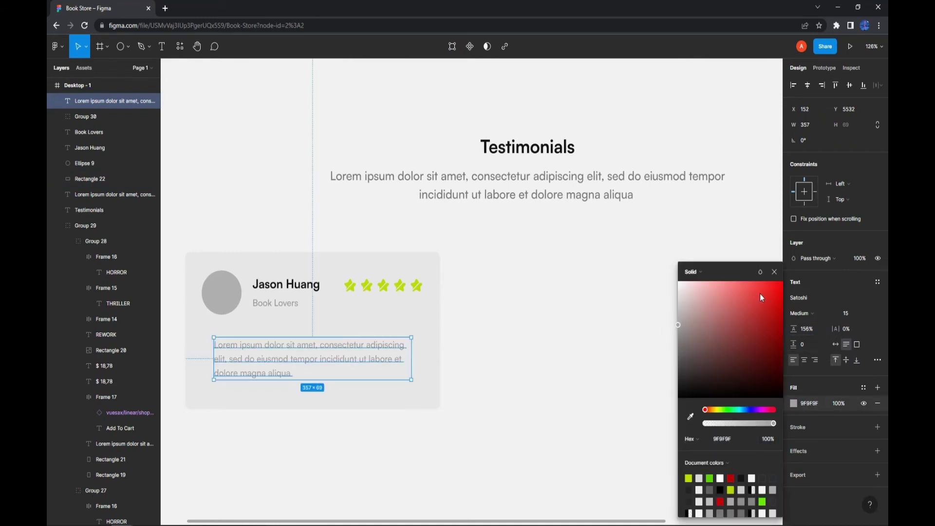
left_click(774, 271)
scroll(505, 369, "down", 5)
scroll(538, 354, "up", 1)
Fill the avatar circle with a photo of a man from the Unsplash plugin.
left_click(314, 312)
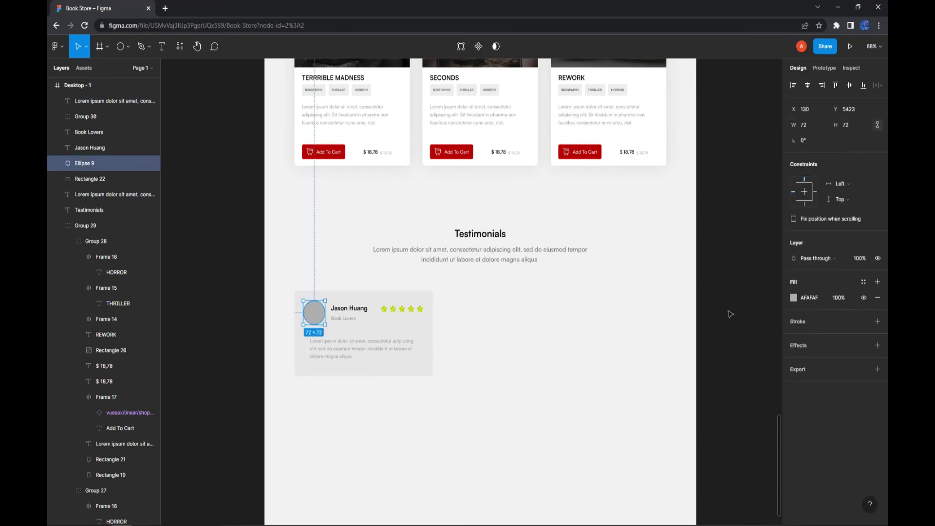
right_click(728, 312)
mouse_move(746, 393)
left_click(662, 252)
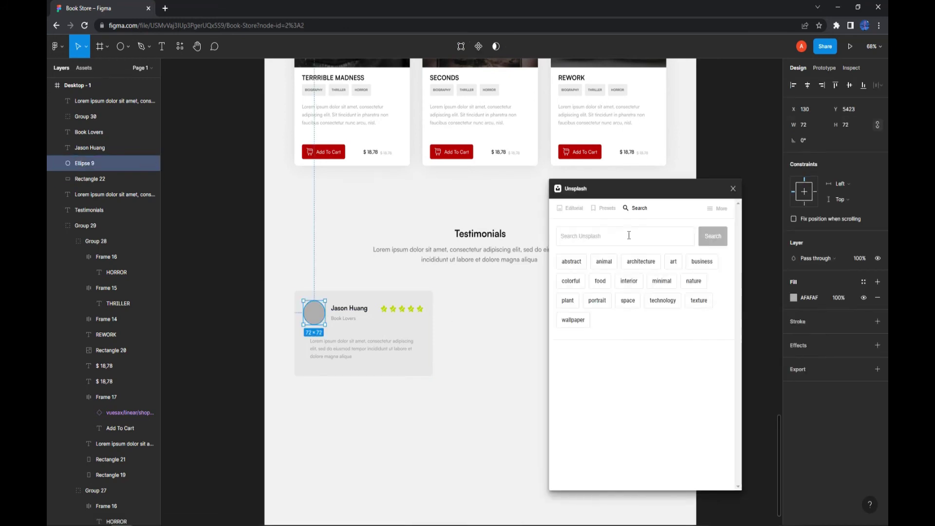
type("man")
key("Return")
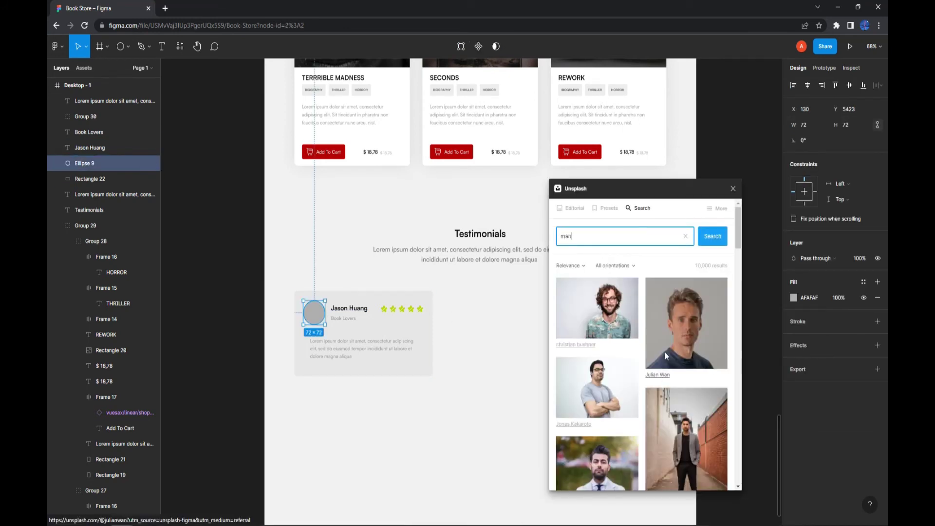
left_click(687, 322)
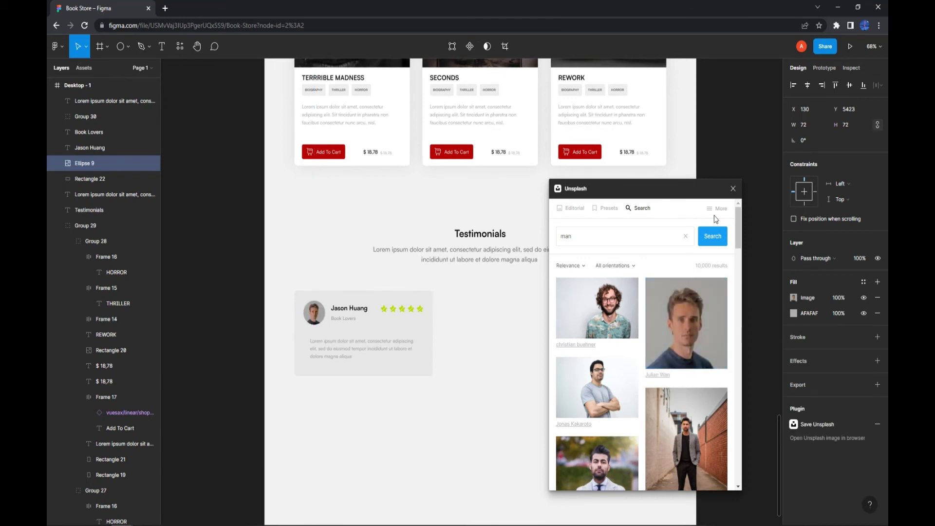
left_click(733, 188)
left_click(506, 421)
scroll(487, 349, "down", 3)
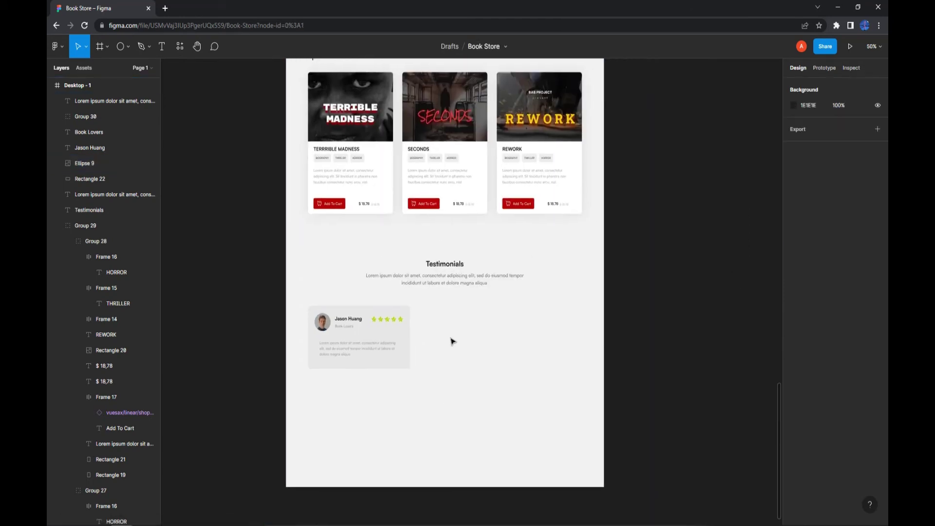
Group the testimonial card, nudge it up, and duplicate it into three side-by-side cards.
mouse_move(433, 301)
left_mouse_down()
mouse_move(354, 395)
mouse_move(308, 392)
left_mouse_up()
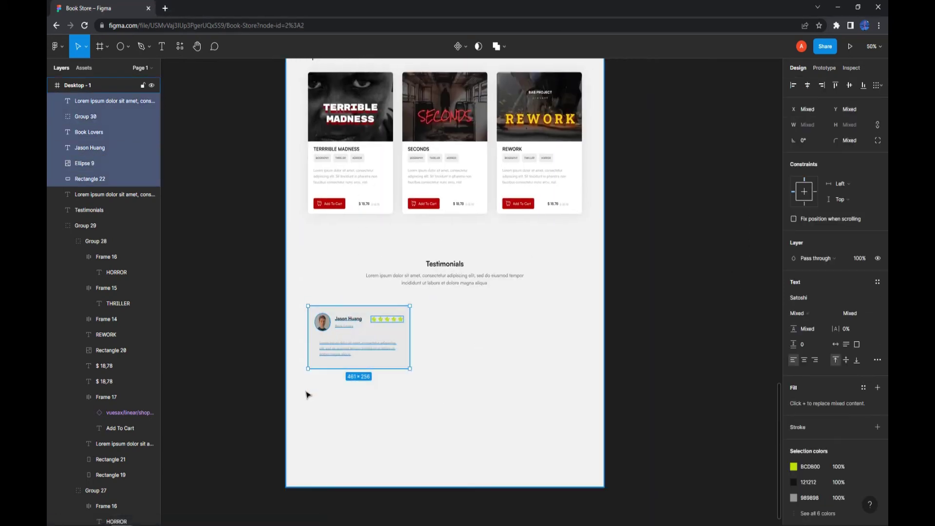
key("ctrl+g")
key("Up")
key("Up")
key("Up")
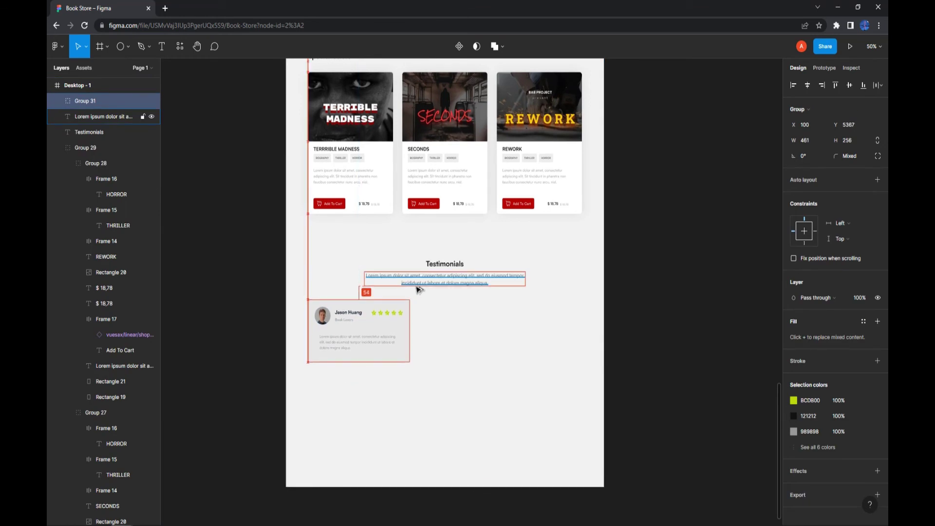
key("ctrl+d")
left_click_drag(347, 325, 457, 325)
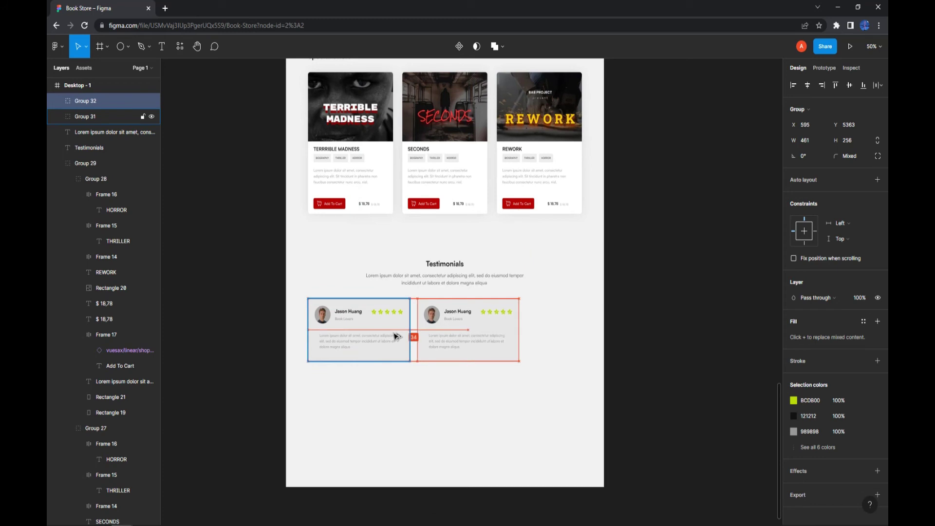
key("ctrl+d")
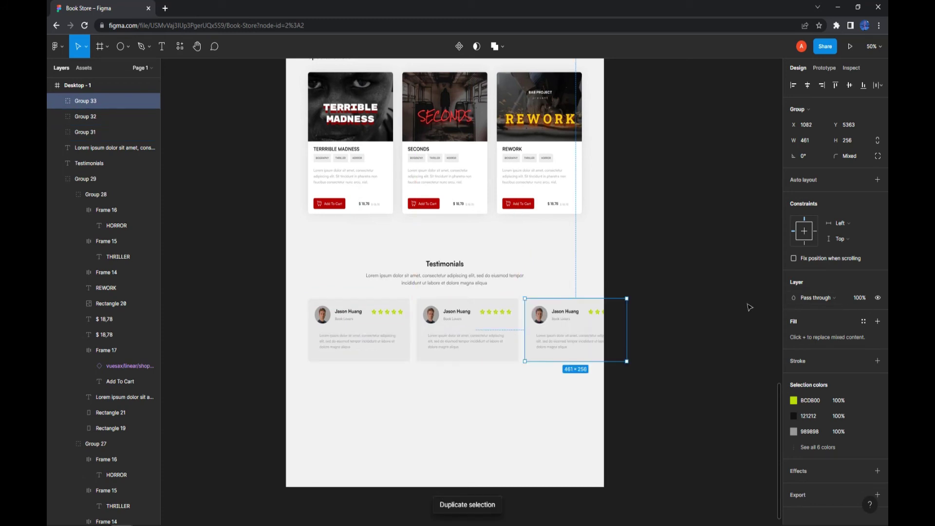
Group all three testimonial cards together.
left_click(750, 307)
scroll(651, 381, "down", 3)
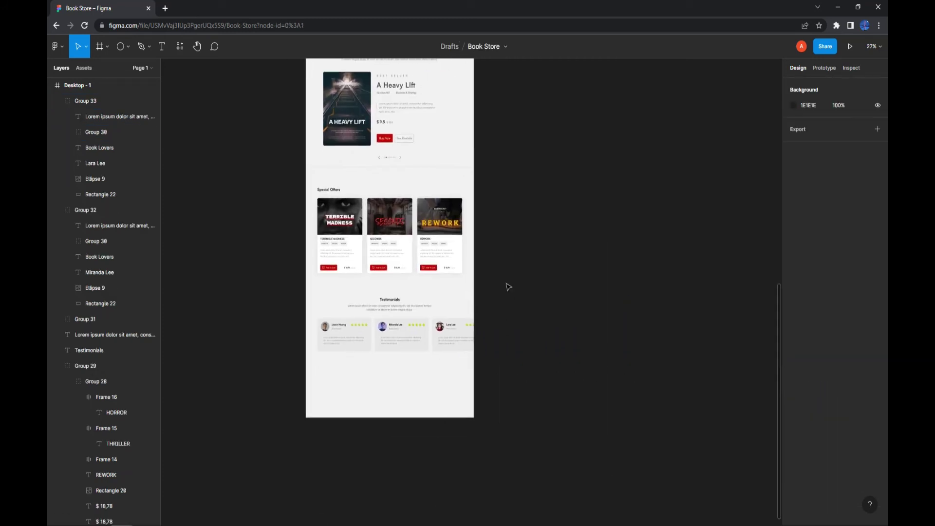
left_click_drag(508, 286, 320, 354)
key("ctrl+g")
key("Escape")
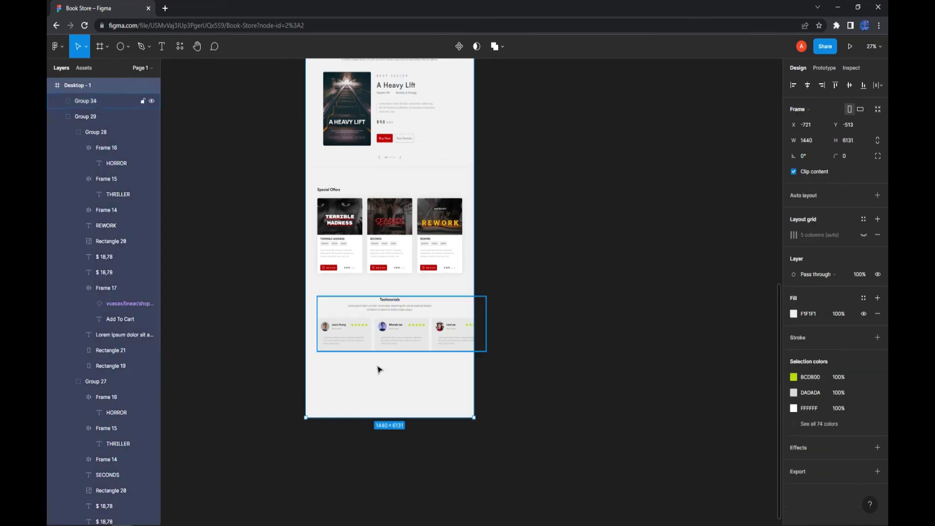
key("Escape")
scroll(390, 386, "up", 3)
Paste the Latest News heading and set its font size to 30.
key("t")
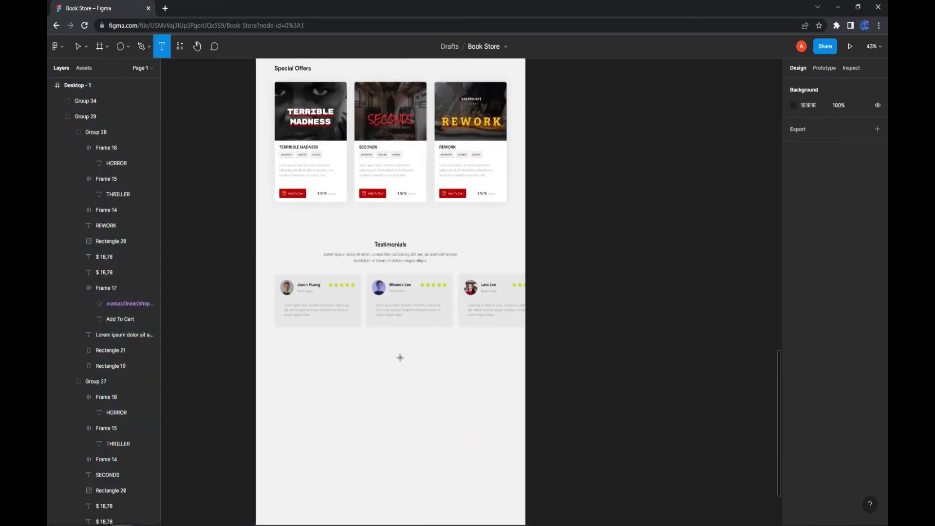
key("ctrl+v")
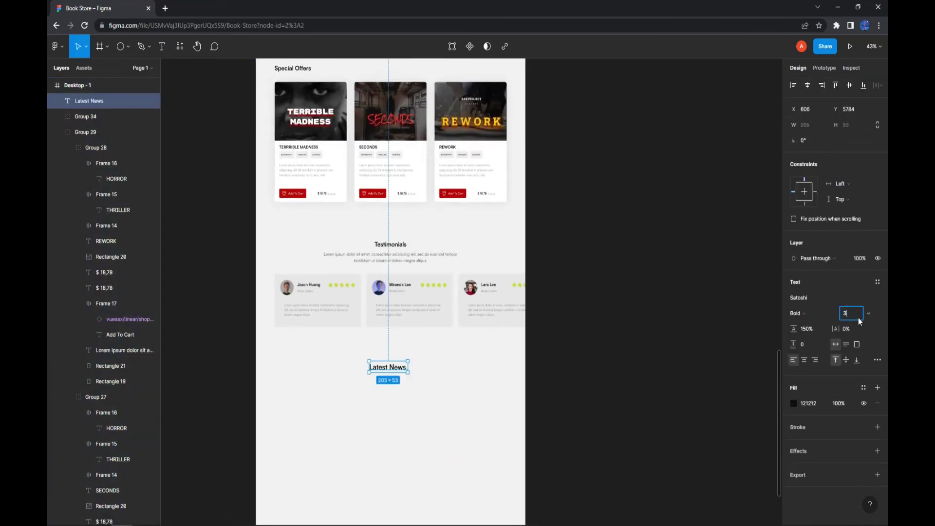
type("0")
key("Return")
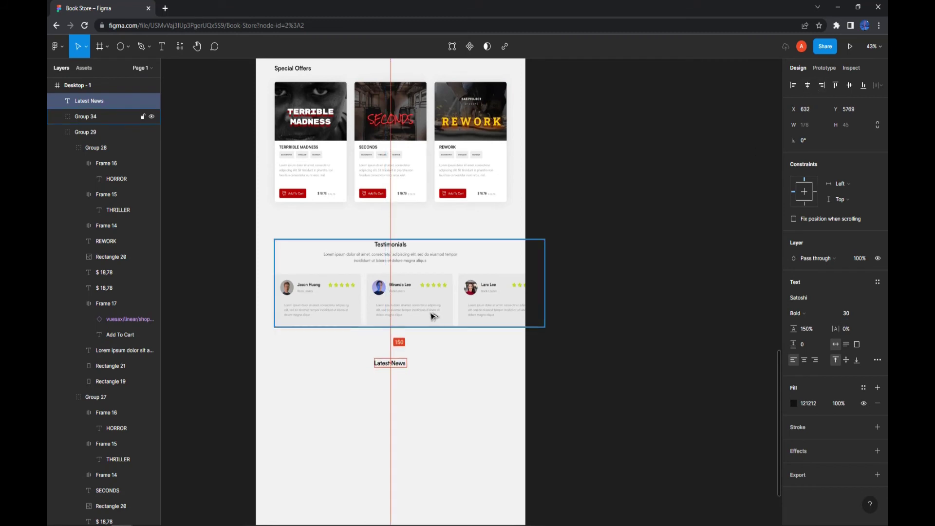
scroll(392, 403, "up", 2)
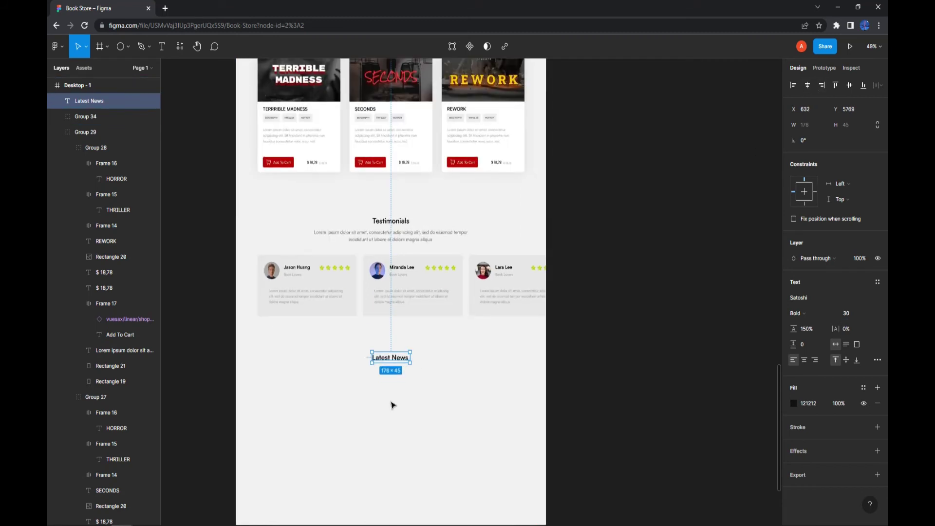
Add the Lorem ipsum subtitle under Latest News, 785 wide, centre-aligned and centred in the frame.
left_click(165, 46)
left_click(363, 372)
key("ctrl+v")
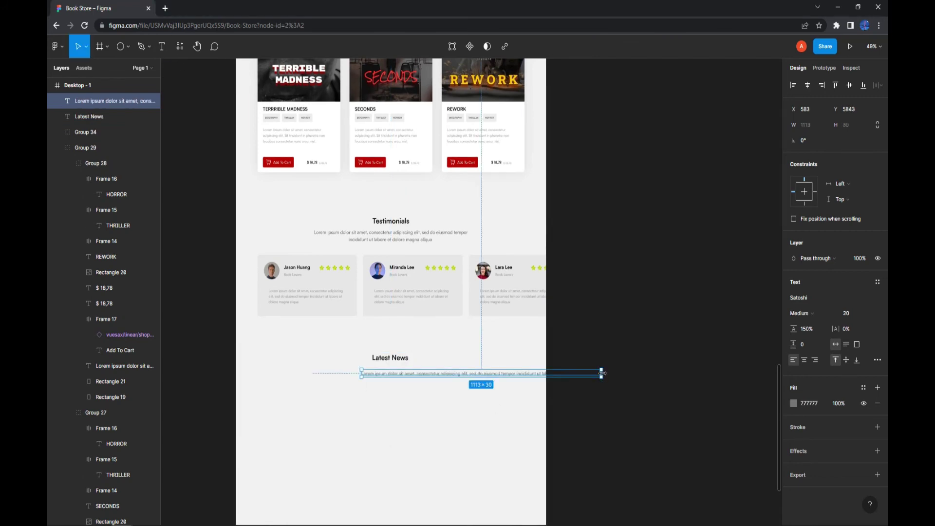
left_click_drag(601, 373, 531, 373)
left_click(804, 359)
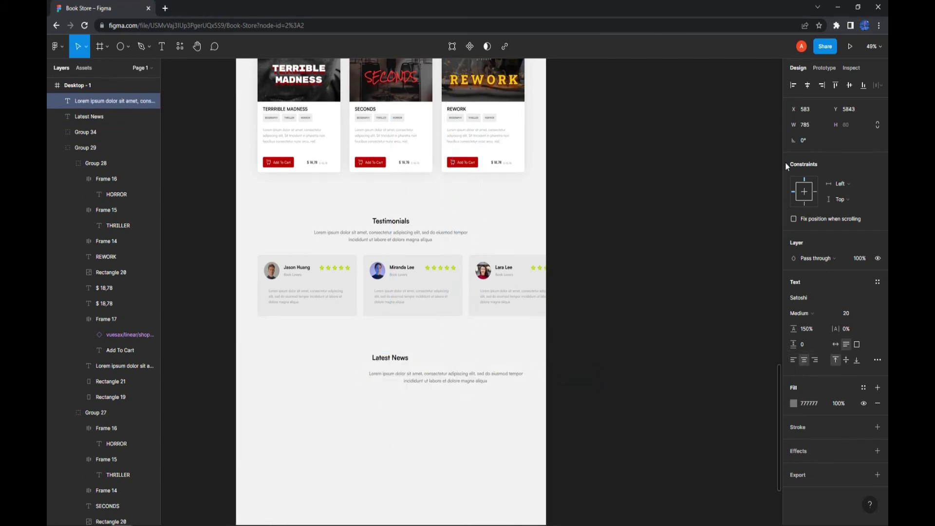
left_click(808, 85)
scroll(401, 417, "up", 4)
key("alt")
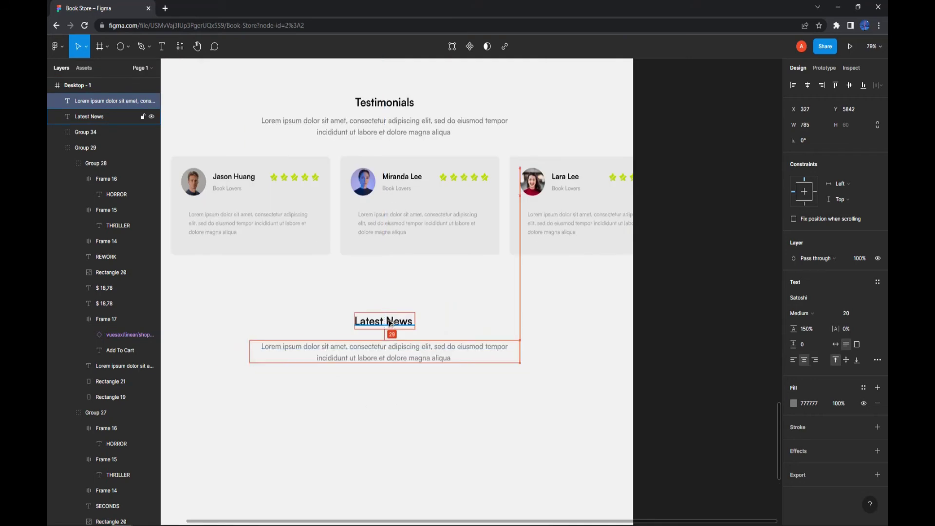
left_click(396, 407)
scroll(400, 368, "down", 2)
Draw a 298×444 rectangle below the subtitle for the first news card.
scroll(400, 368, "down", 2)
left_click(128, 46)
left_click(105, 68)
left_click(262, 331)
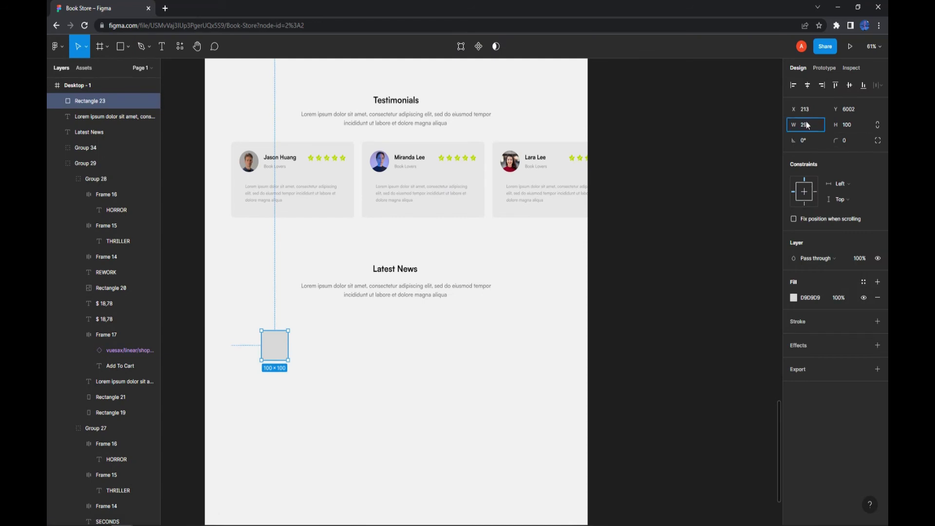
left_click(841, 123)
type("44")
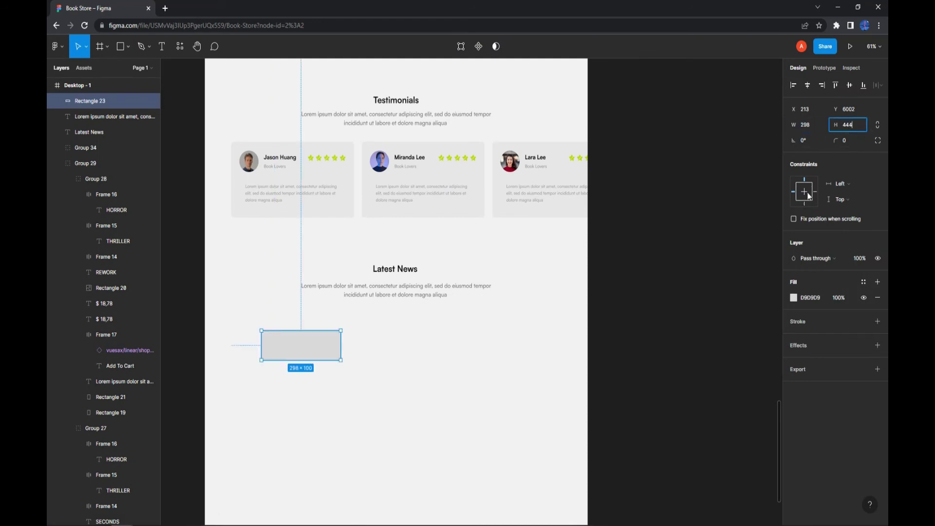
type("4")
key("Return")
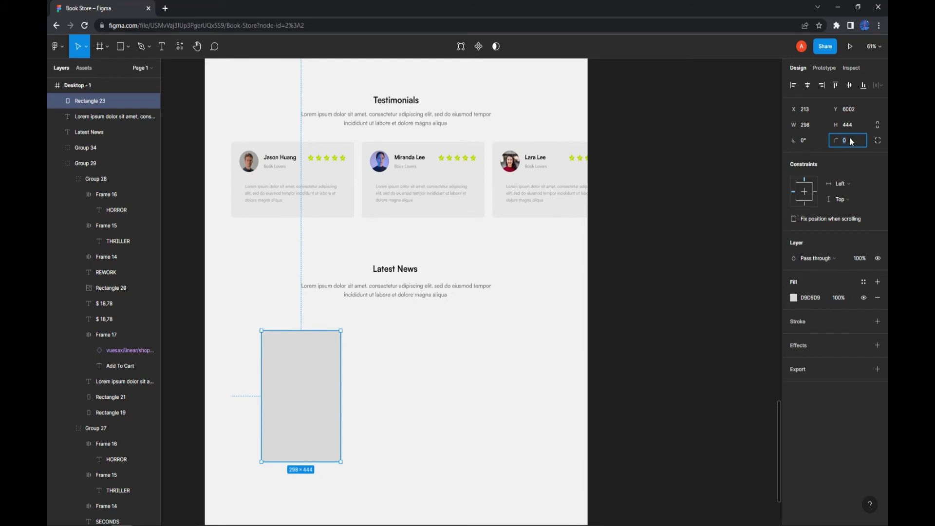
type("10")
scroll(295, 412, "down", 1)
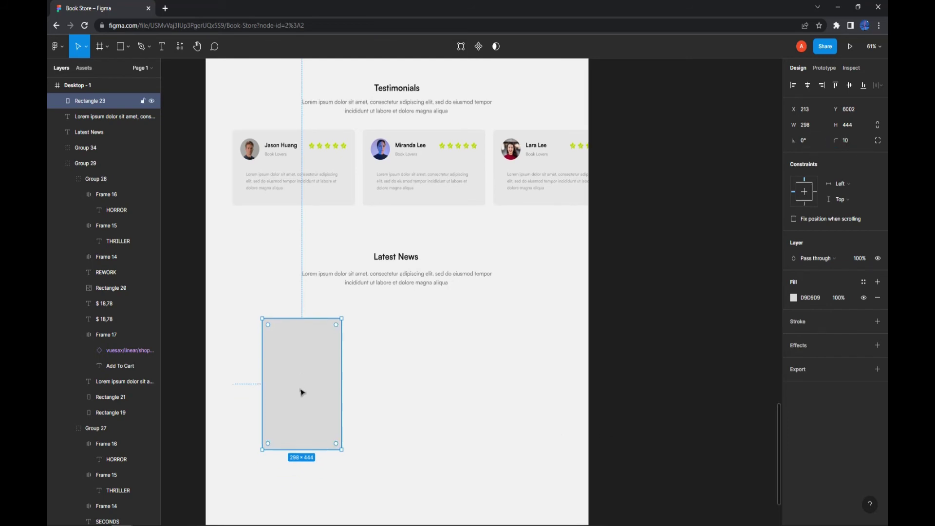
mouse_move(302, 390)
left_mouse_down()
mouse_move(282, 390)
mouse_move(294, 380)
mouse_move(262, 374)
left_mouse_up()
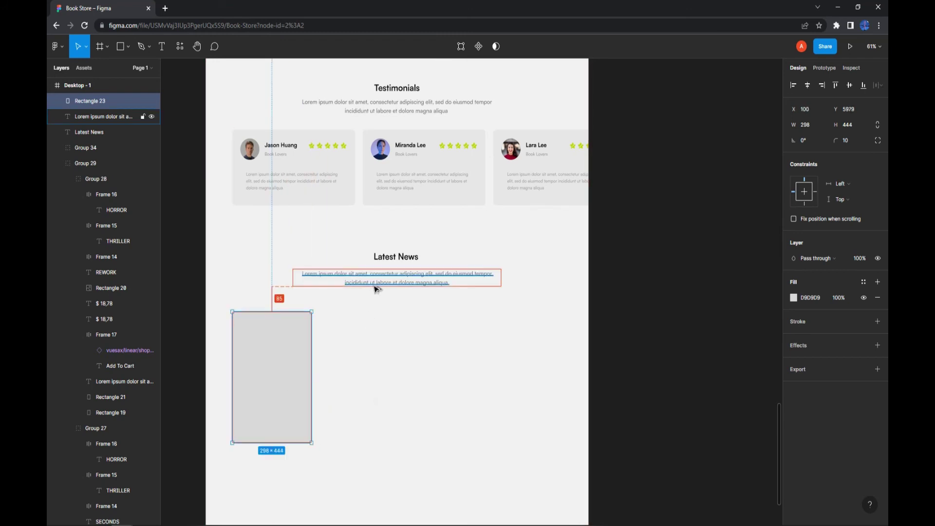
key("Up")
key("Up")
key("Up")
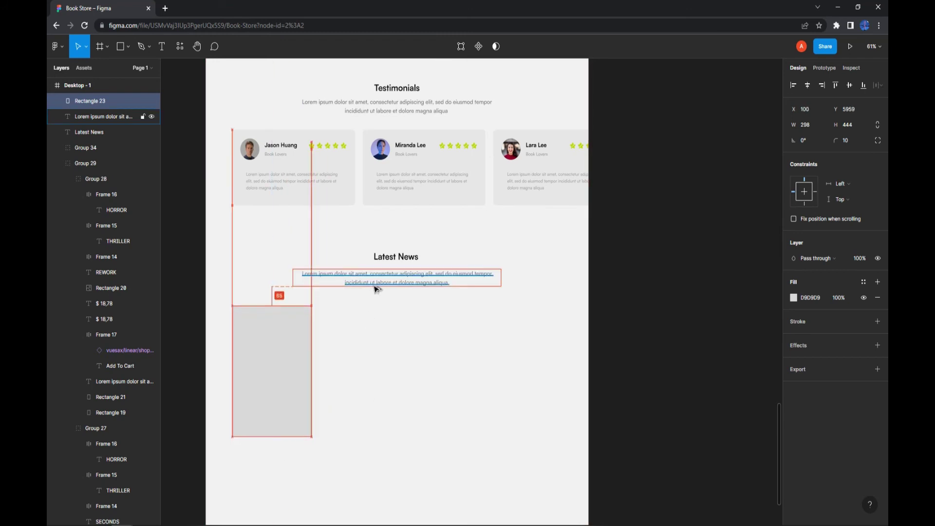
Fill the news card rectangle white.
left_click(793, 298)
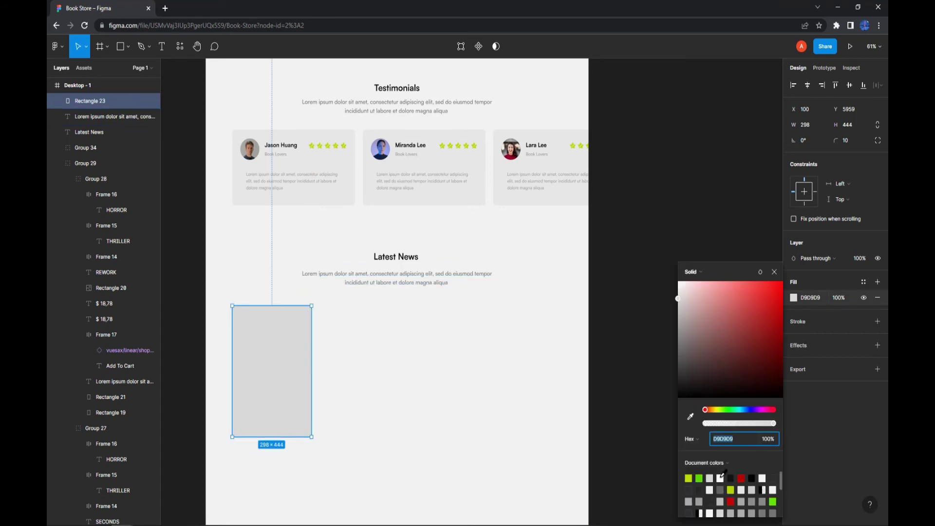
left_click(721, 478)
left_click(775, 281)
scroll(241, 367, "up", 3)
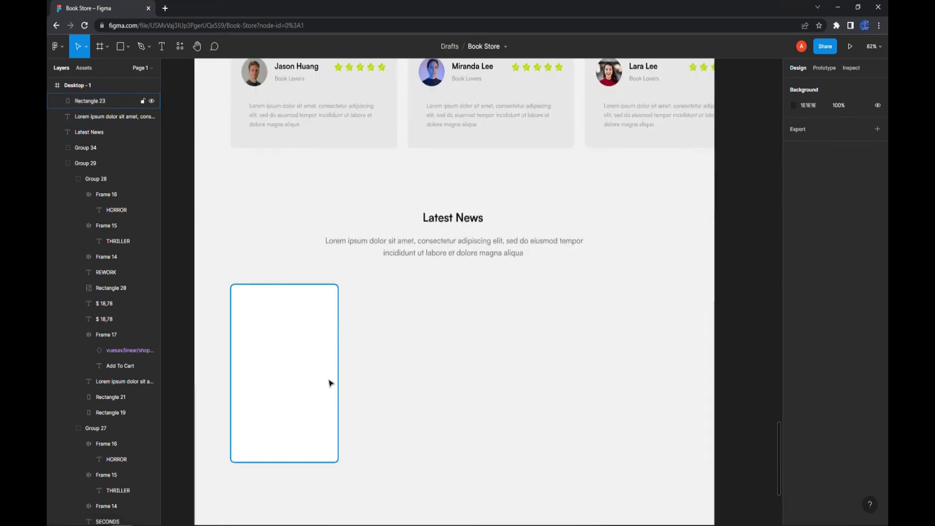
scroll(238, 334, "down", 1)
Duplicate the card and make the copy grey as the image area.
key("ctrl+d")
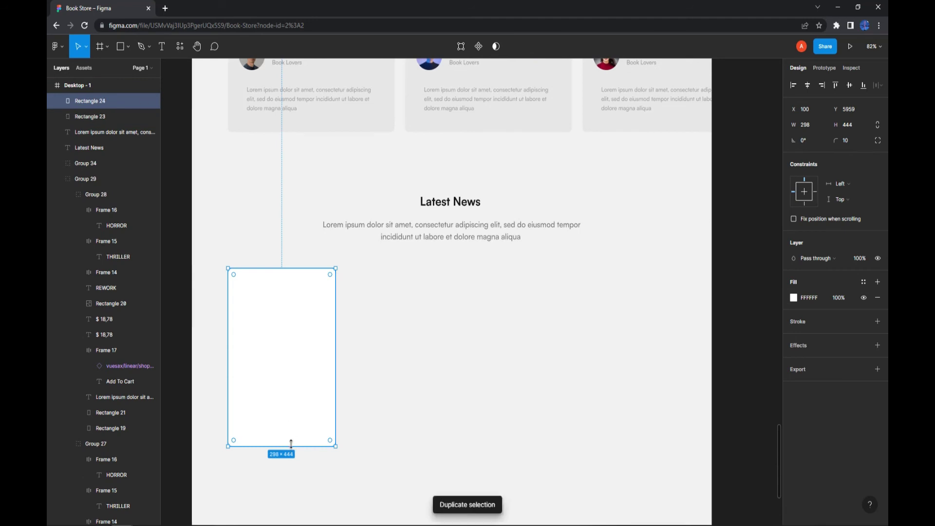
left_click(793, 298)
left_click(670, 312)
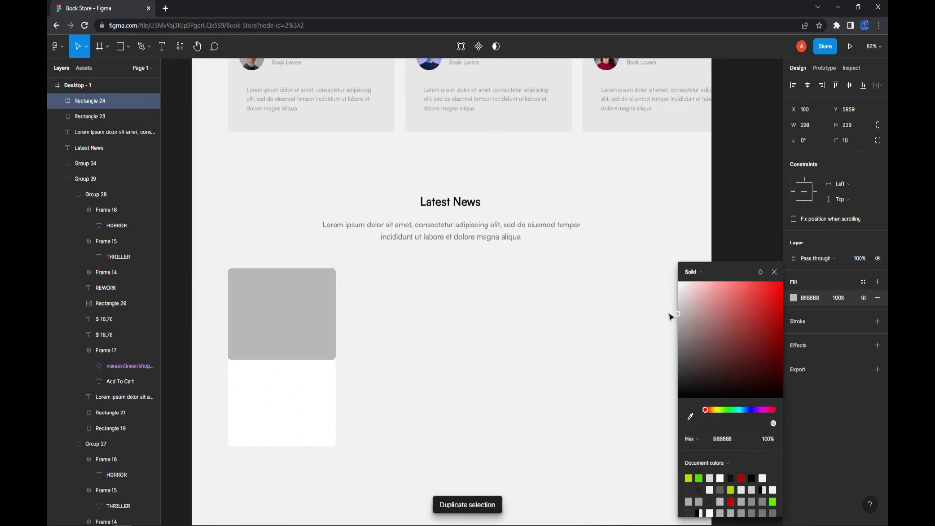
left_click(780, 273)
type("217")
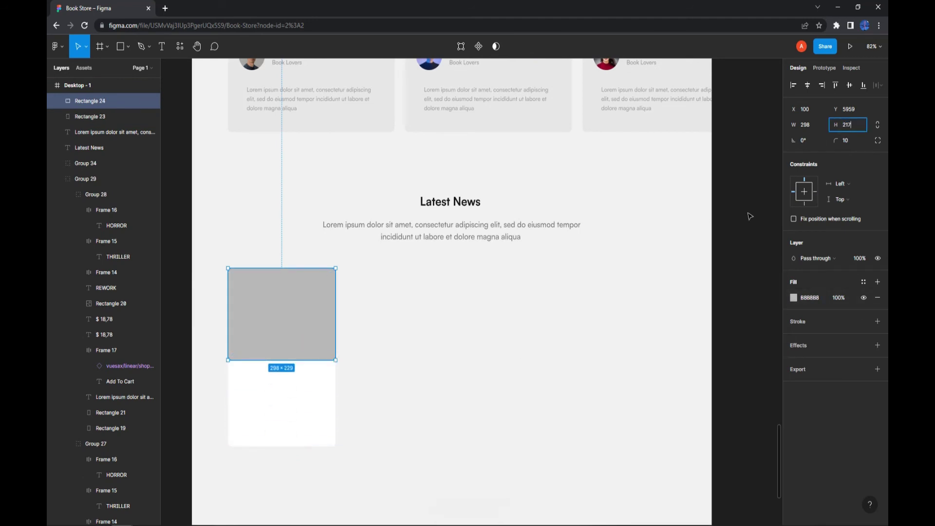
left_click(405, 394)
scroll(317, 394, "up", 3)
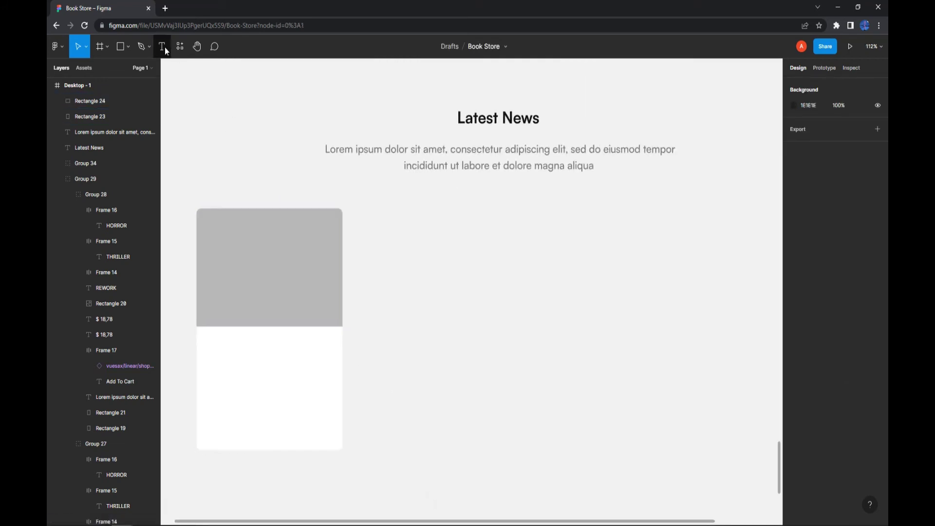
Add the Benefits of reading heading on the card at font size 15.
left_click(210, 337)
type("Benefits of reading : smart, Happy, Intelligent")
key("Escape")
mouse_move(307, 348)
left_mouse_down()
mouse_move(430, 347)
mouse_move(339, 347)
left_mouse_up()
type("15")
key("Return")
Wrap the heading onto two left-aligned lines just below the grey image area.
left_click(423, 382)
left_click(793, 360)
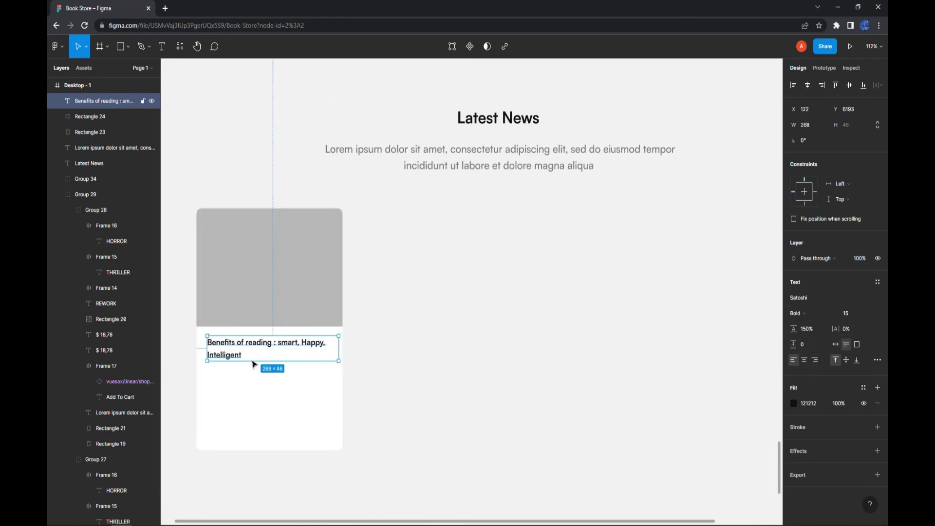
scroll(255, 361, "up", 2)
left_click_drag(251, 340, 251, 337)
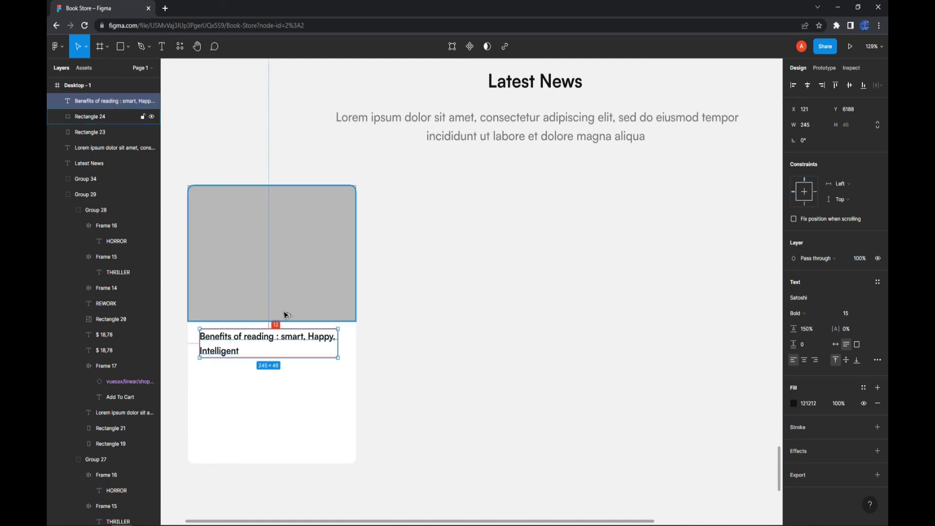
key("Down")
key("Down")
key("Down")
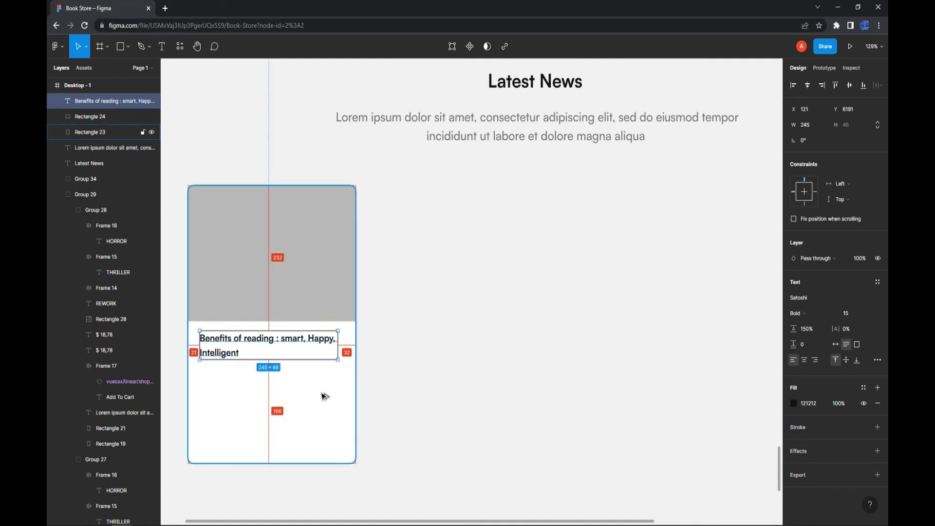
key("Left")
scroll(341, 385, "up", 3)
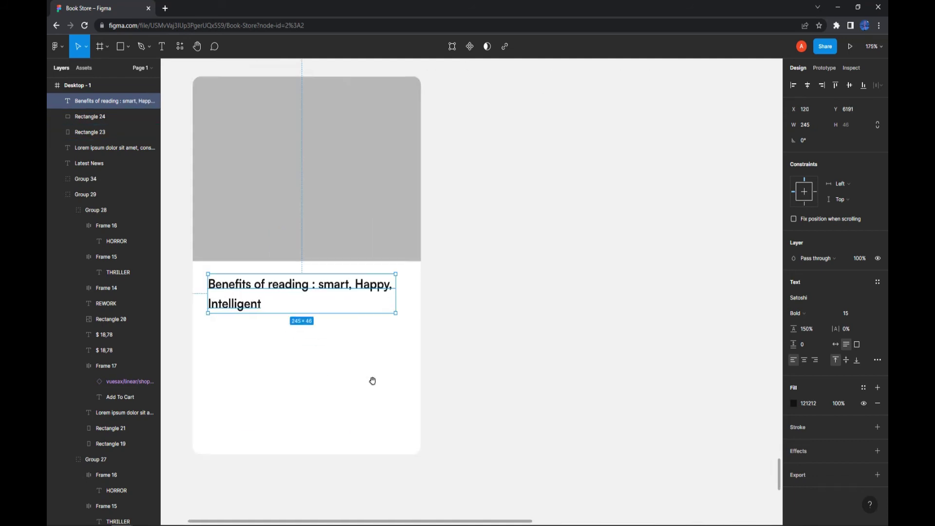
Paste a Lorem ipsum description under the heading and narrow it to fit the card.
left_click(162, 47)
left_click(214, 335)
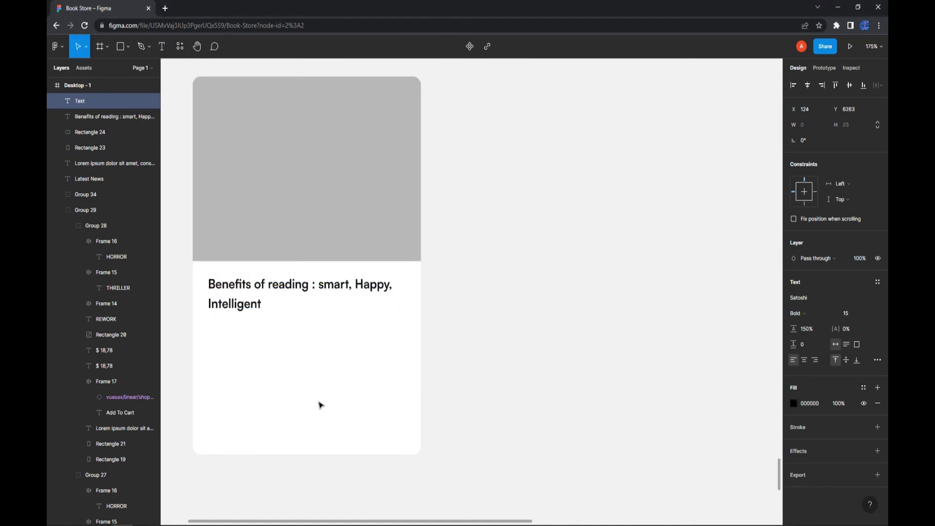
type("Lorem ipsum dolor sit amet, consectetur adipiscing elit. Sit tincidunt in pharetra non faucibus consectetur nunc arcu, nisl.")
key("Escape")
scroll(535, 418, "down", 2)
left_click_drag(561, 415, 481, 400)
mouse_move(671, 351)
left_mouse_down()
mouse_move(360, 373)
mouse_move(351, 359)
left_mouse_up()
Set the description to 13 px with 158% line height, positioned under the heading.
type("13")
key("Return")
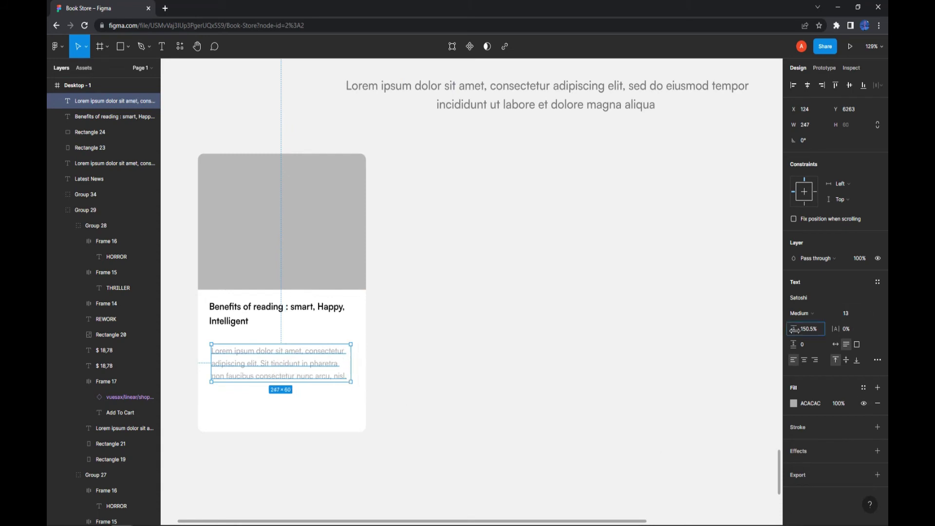
left_click_drag(794, 329, 808, 329)
scroll(253, 396, "up", 3)
left_click_drag(265, 365, 235, 365)
left_click_drag(257, 421, 263, 413)
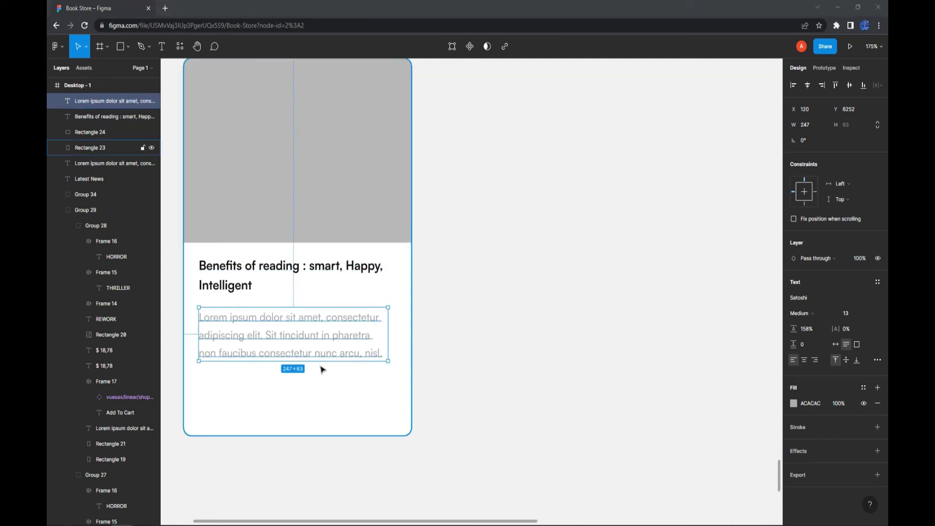
Enlarge the description to 14 px and widen its box to 257.
left_click(846, 314)
key("Up")
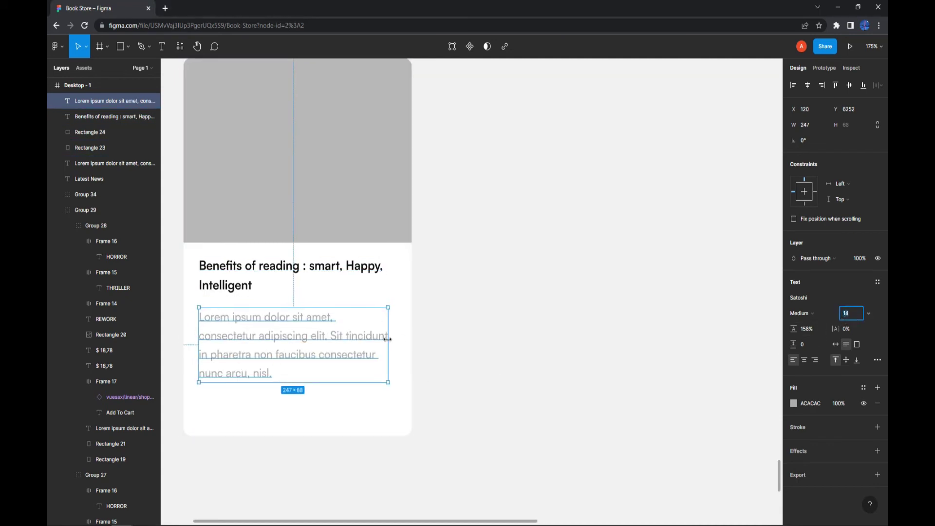
left_click_drag(387, 339, 396, 344)
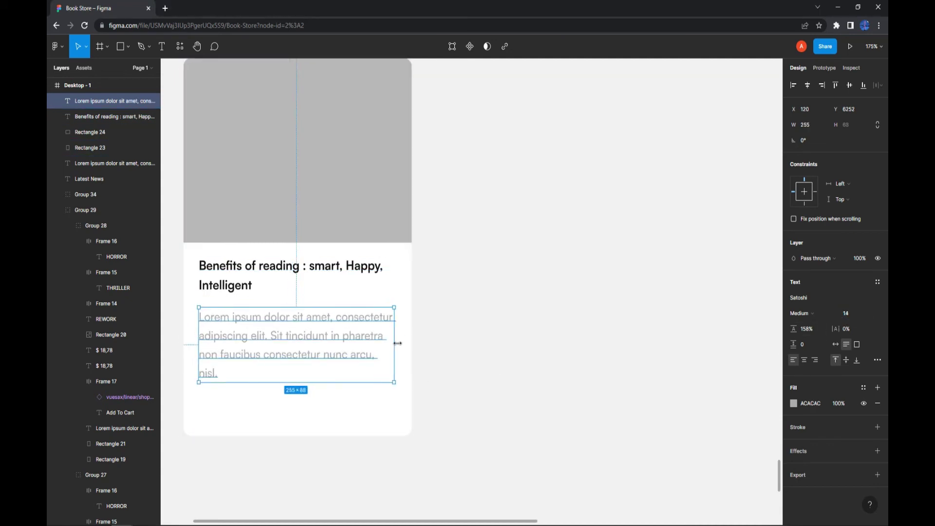
left_click(449, 408)
scroll(258, 384, "up", 3, "ctrl")
scroll(258, 384, "down", 1)
left_click(227, 383)
Paste a calendar icon at the card's bottom-left with the '24 March, 2022' date beside it.
key("ctrl+v")
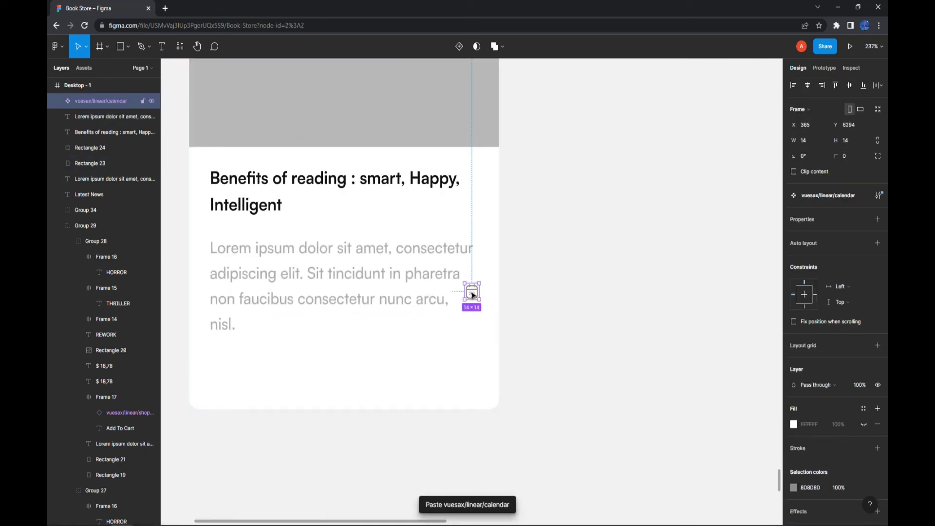
left_click_drag(472, 293, 225, 383)
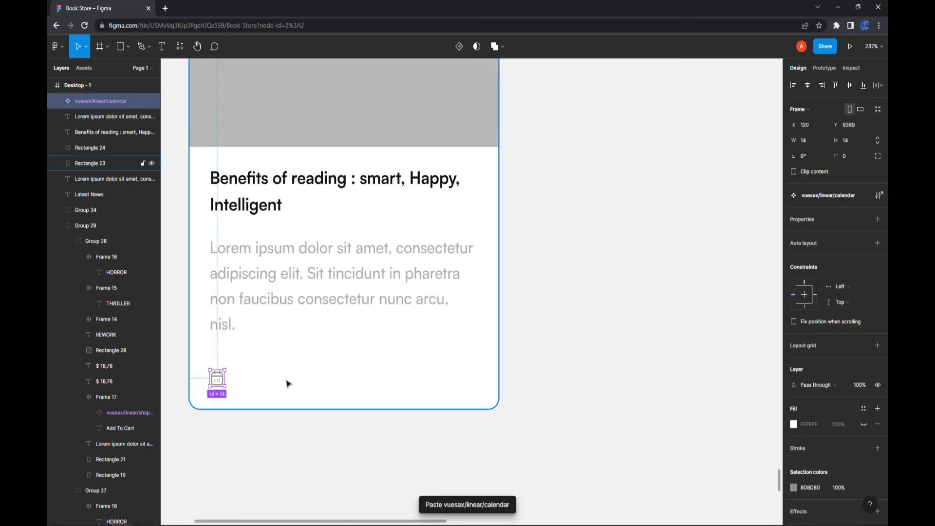
scroll(288, 382, "up", 2, "ctrl")
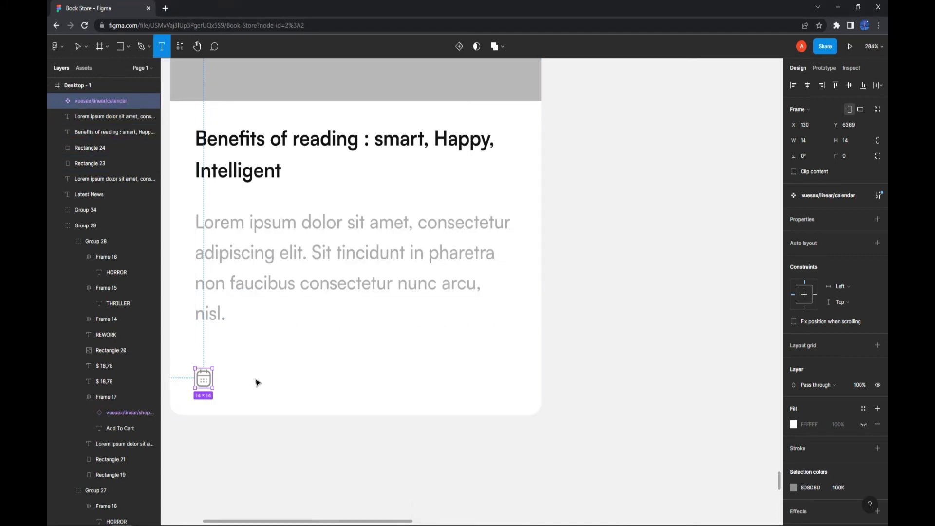
key("ctrl+v")
left_click_drag(259, 397, 258, 389)
Nudge the '24 March, 2022' date text up slightly next to the calendar icon.
left_click(228, 461)
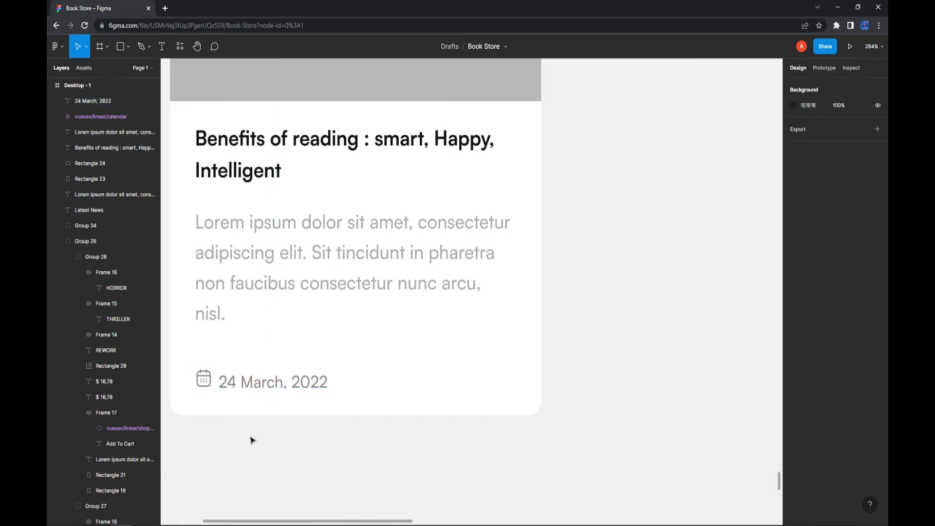
left_click(223, 388)
key("Tab")
left_click(263, 385)
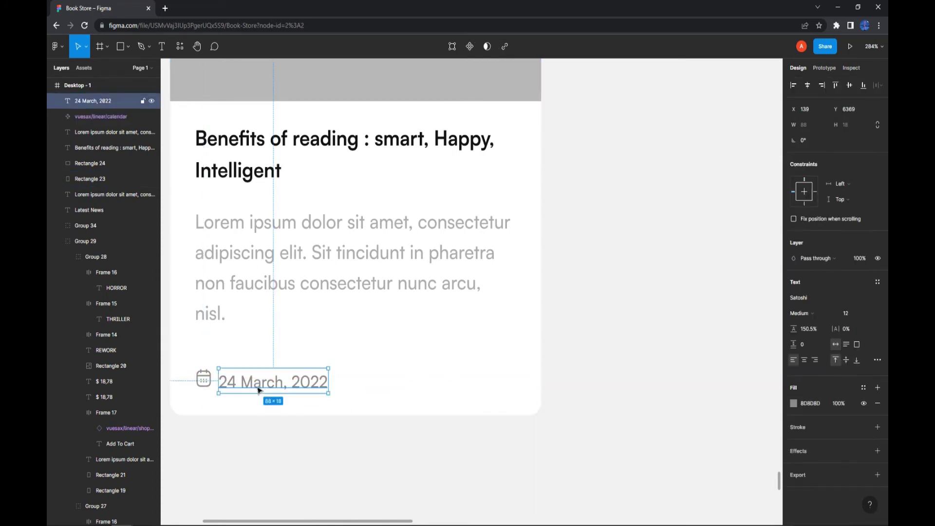
left_click_drag(258, 386, 292, 397)
left_click(331, 414)
left_click(272, 382)
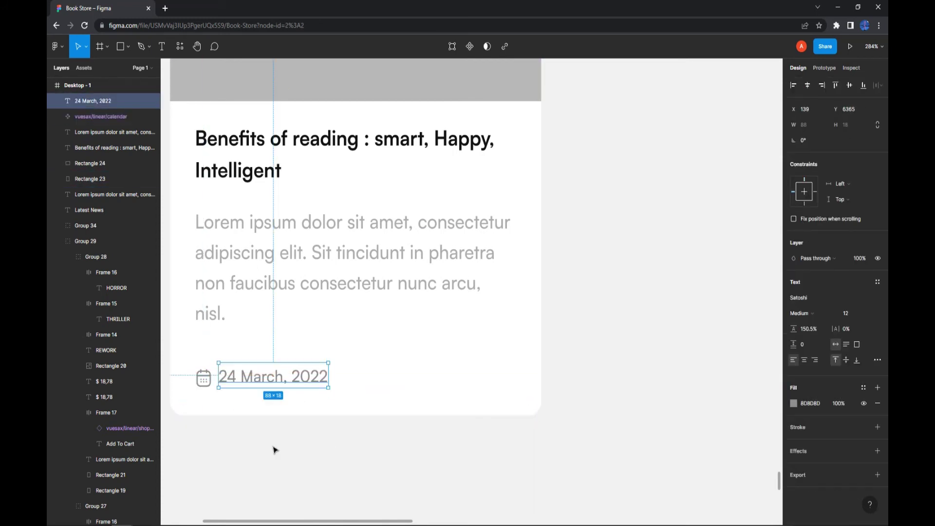
left_click(271, 446)
Shorten the white news card to 298×437 so it fits the date row.
scroll(285, 453, "down", 3, "ctrl")
left_click(304, 421)
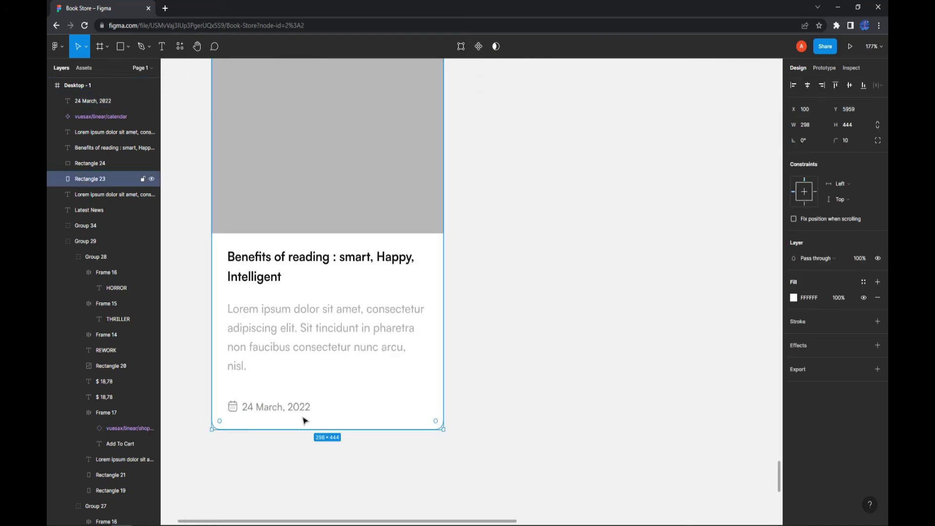
left_click(286, 411)
left_click(233, 406, "shift")
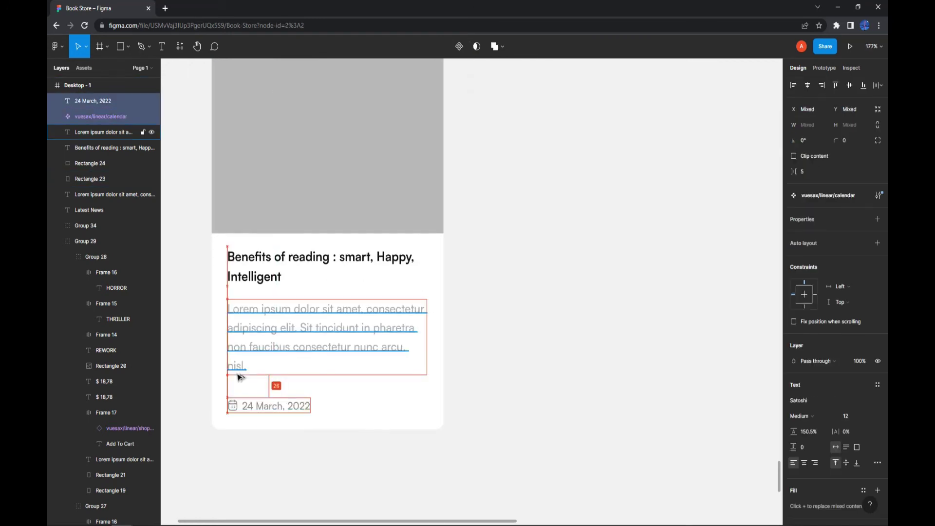
left_click(323, 413)
left_click_drag(323, 429, 324, 419)
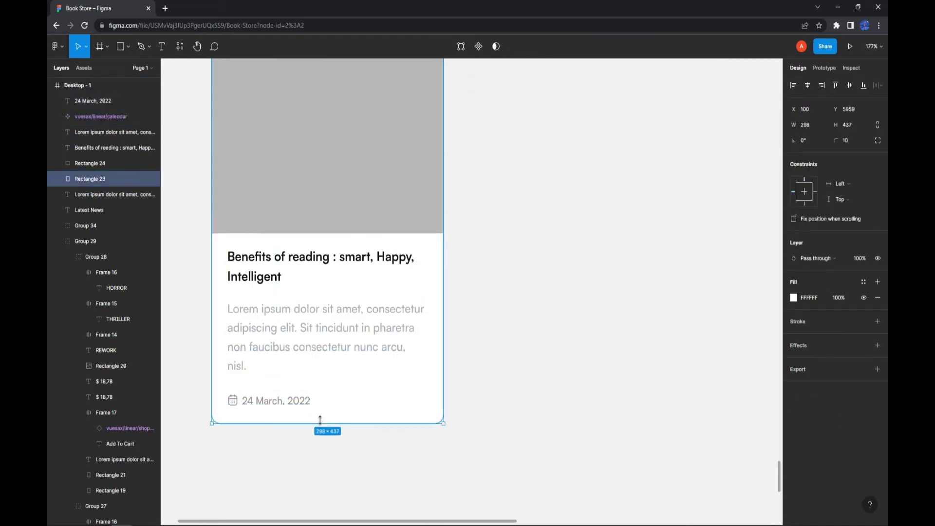
left_click(313, 442)
scroll(333, 417, "down", 5)
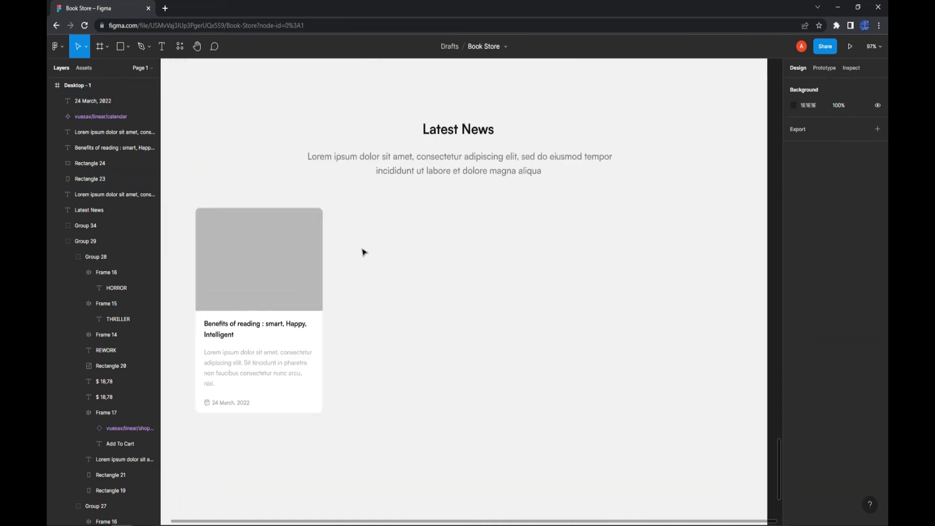
Fill the card's image placeholder with a 'Reading' photo from the Unsplash plugin.
scroll(374, 298, "down", 3)
left_click(244, 307)
right_click(657, 348)
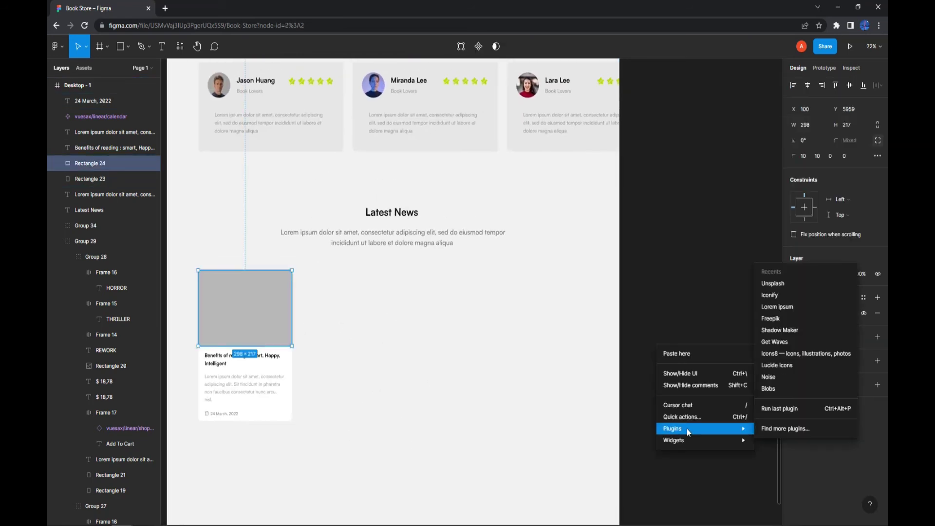
left_click(787, 283)
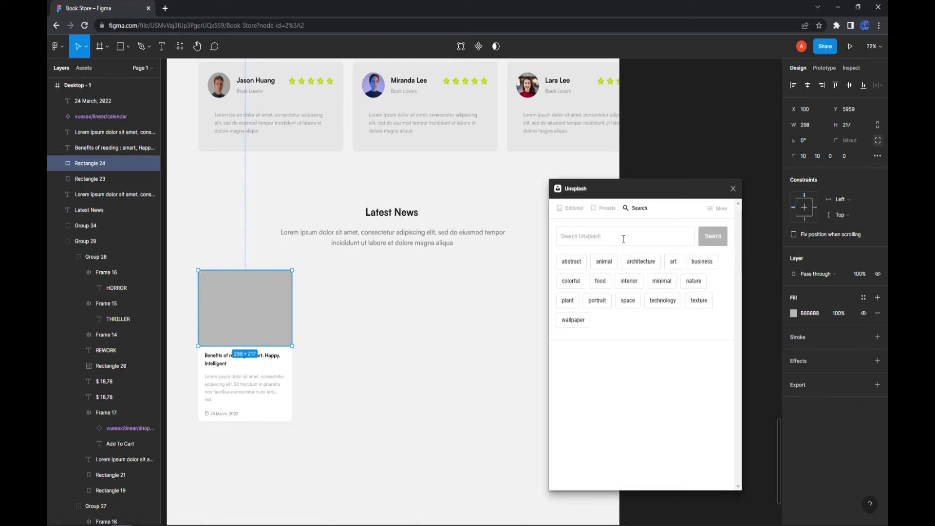
type("Reading")
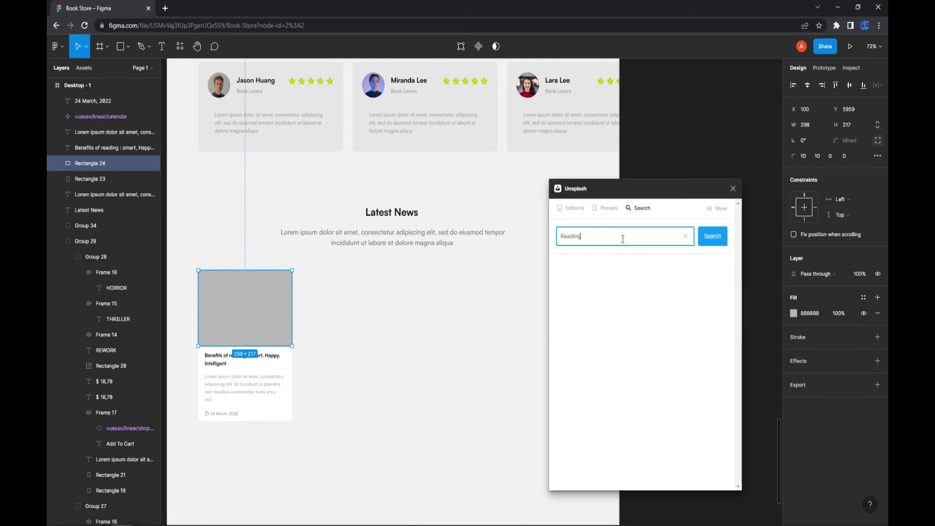
key("Return")
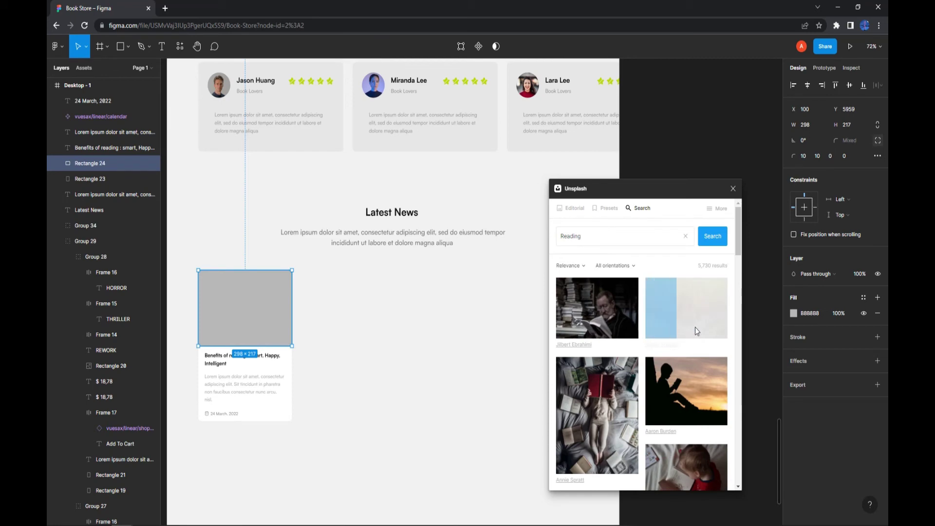
left_click(733, 188)
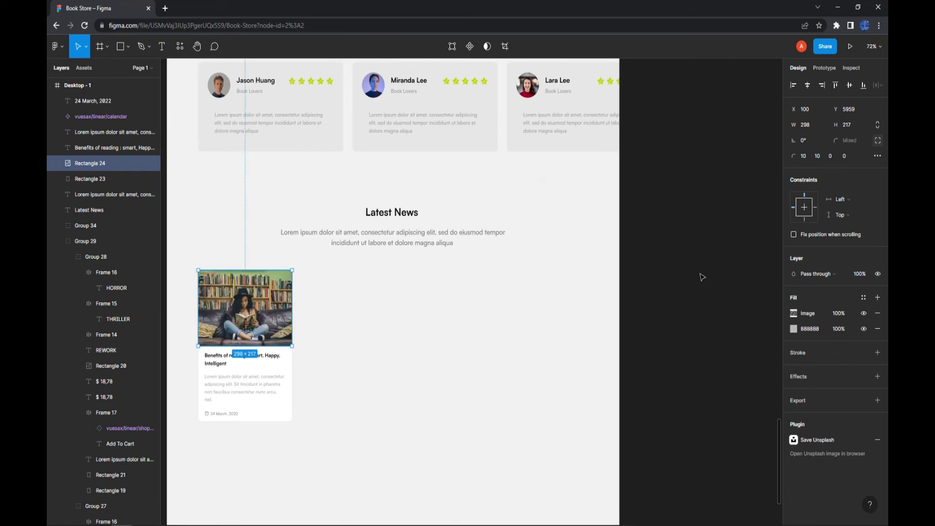
Group the news card's layers and duplicate it into three more cards alongside.
left_click(309, 316)
left_click_drag(310, 316, 192, 455)
key("ctrl+g")
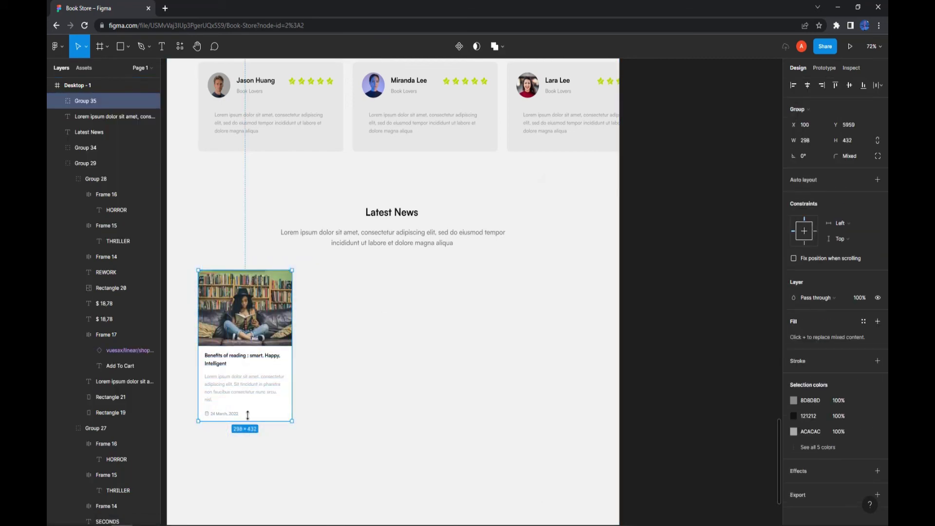
key("ctrl+d")
left_click_drag(227, 384, 326, 381)
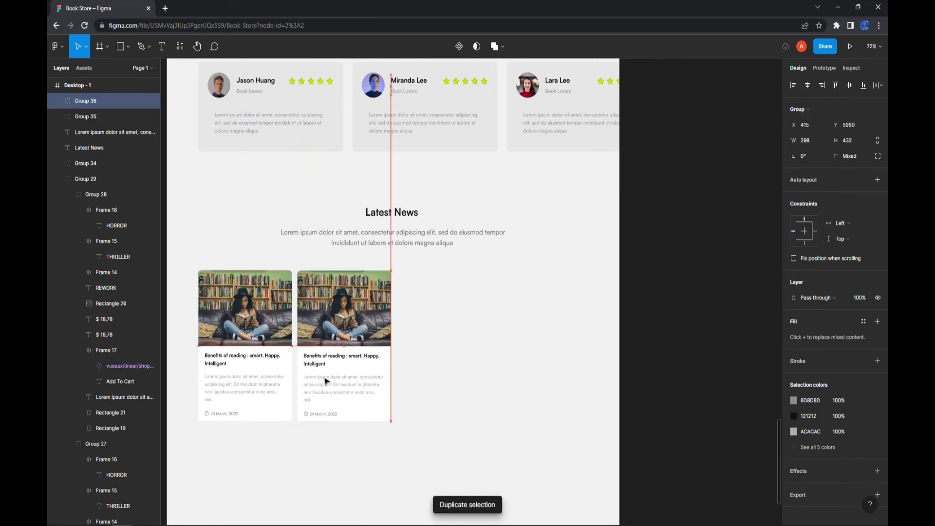
key("ctrl+d")
key("ctrl+d")
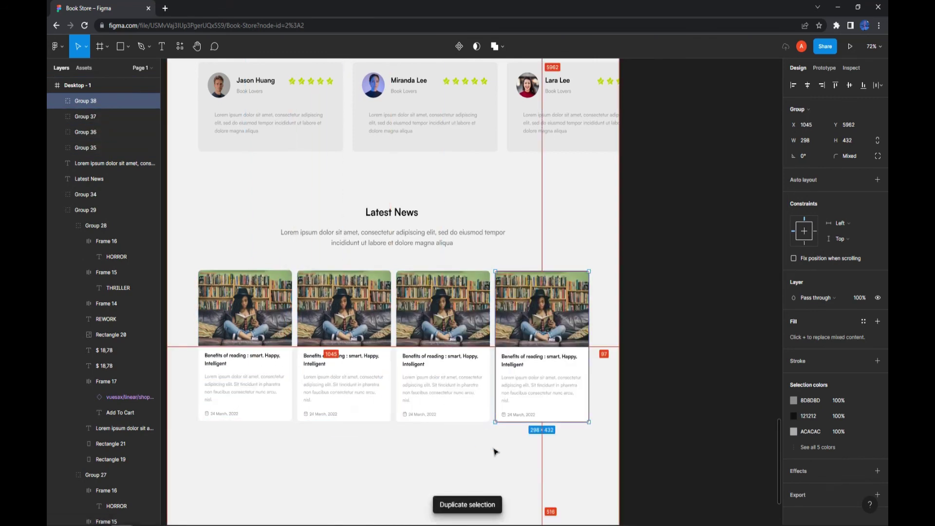
Distribute the four news cards with even horizontal spacing.
mouse_move(536, 444)
left_mouse_down()
mouse_move(531, 476)
mouse_move(273, 409)
left_mouse_up()
left_click(880, 106)
left_click(808, 131)
left_click(719, 334)
Move the four-card Latest News row up slightly.
scroll(585, 371, "down", 3)
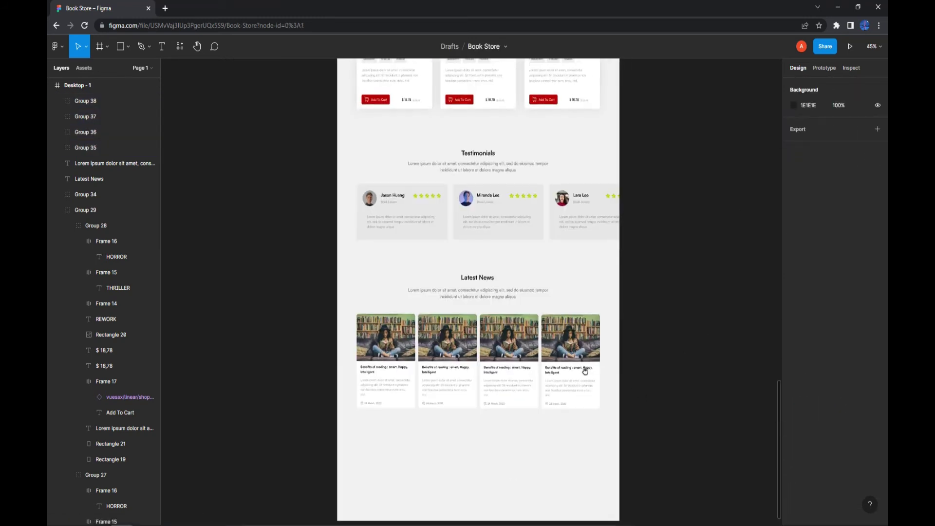
left_click_drag(585, 371, 515, 354)
left_click_drag(519, 287, 285, 340)
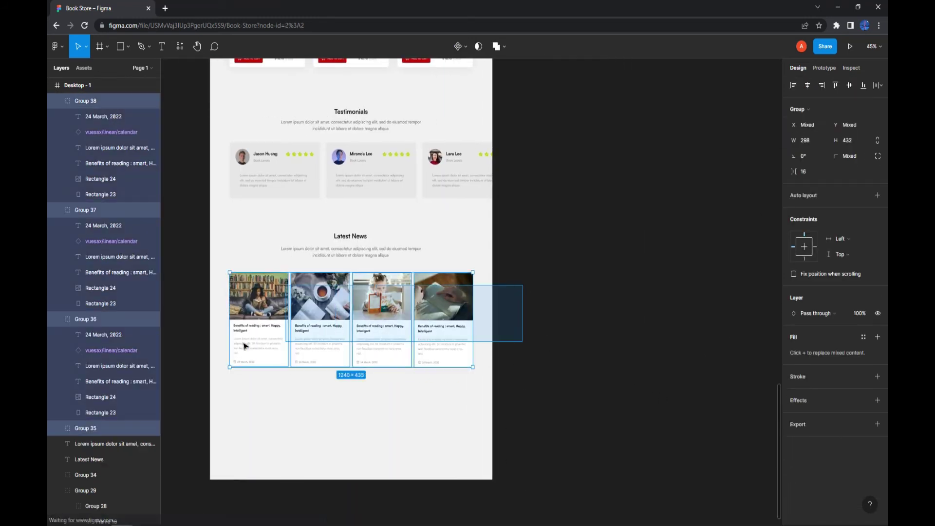
left_click_drag(341, 257, 341, 253)
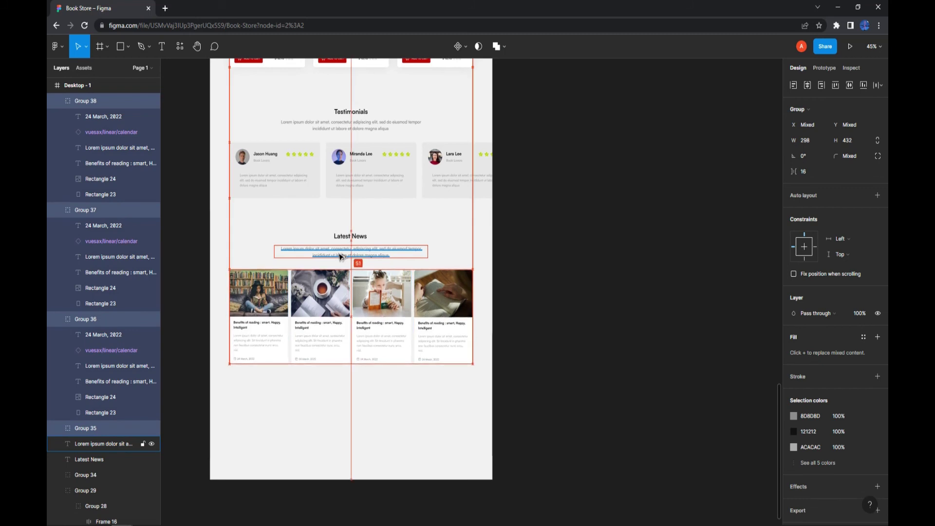
left_click(314, 434)
scroll(314, 433, "up", 3, "ctrl")
scroll(346, 365, "up", 3, "ctrl")
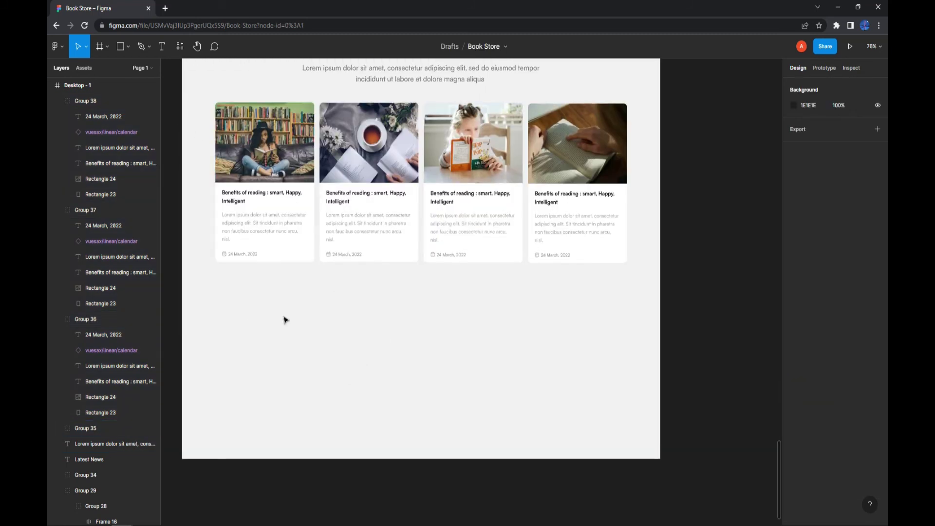
Paste the two-person icon below the news cards and give its box a border stroke.
key("ctrl+v")
left_click_drag(515, 348, 258, 334)
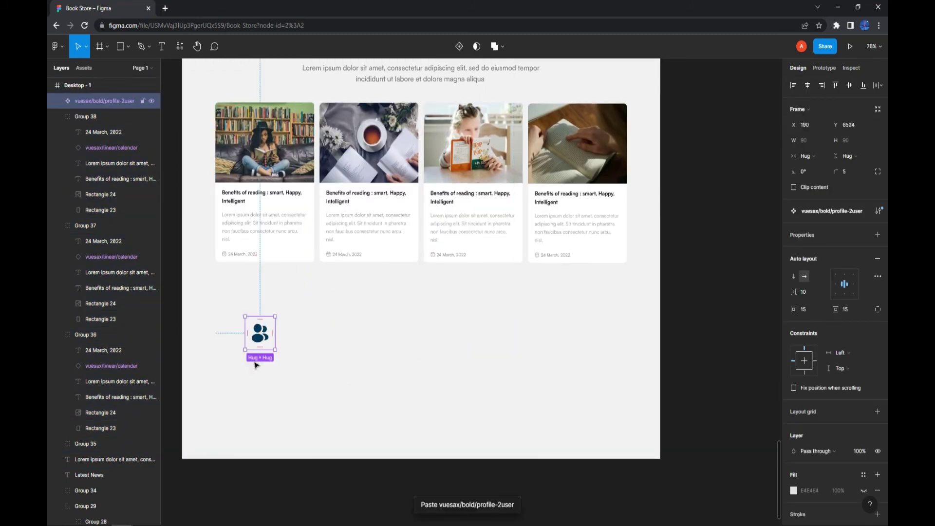
scroll(428, 357, "up", 5, "ctrl")
scroll(865, 440, "down", 2)
left_click(878, 466)
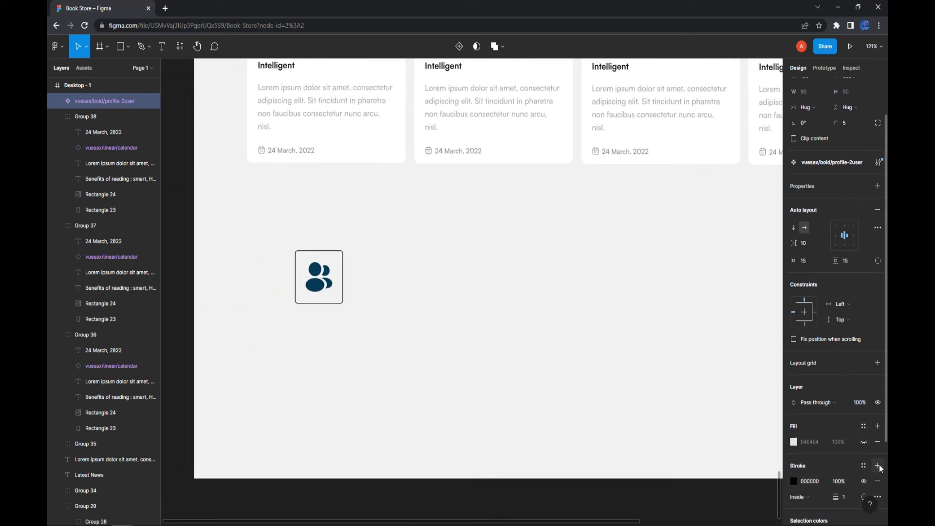
scroll(813, 480, "down", 3)
left_click(811, 426)
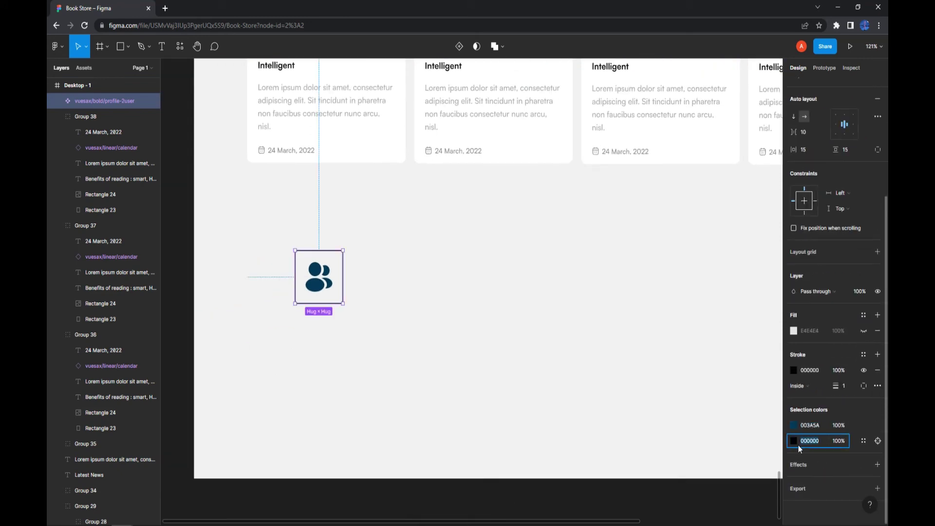
left_click(684, 411)
scroll(300, 315, "up", 2, "ctrl")
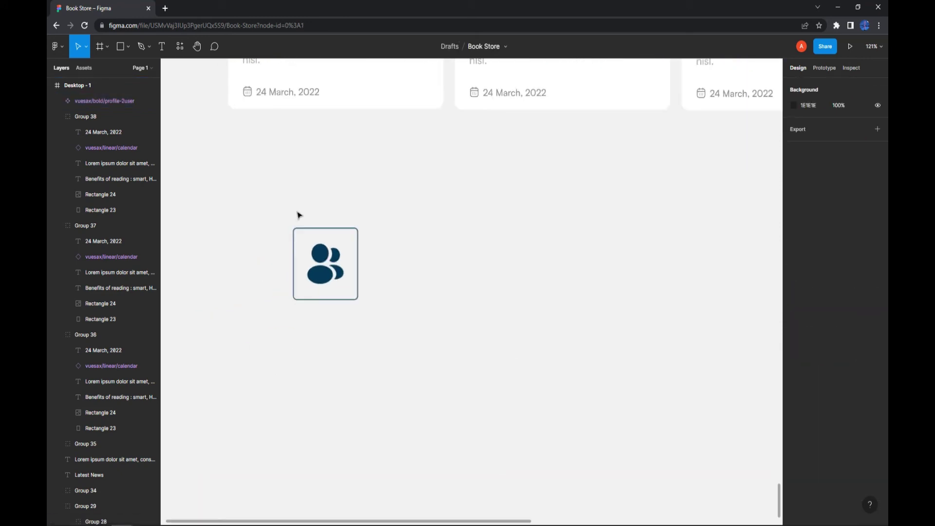
Add a bold size-25 '125,663' figure aligned under the icon.
left_click(301, 322)
type("125,66")
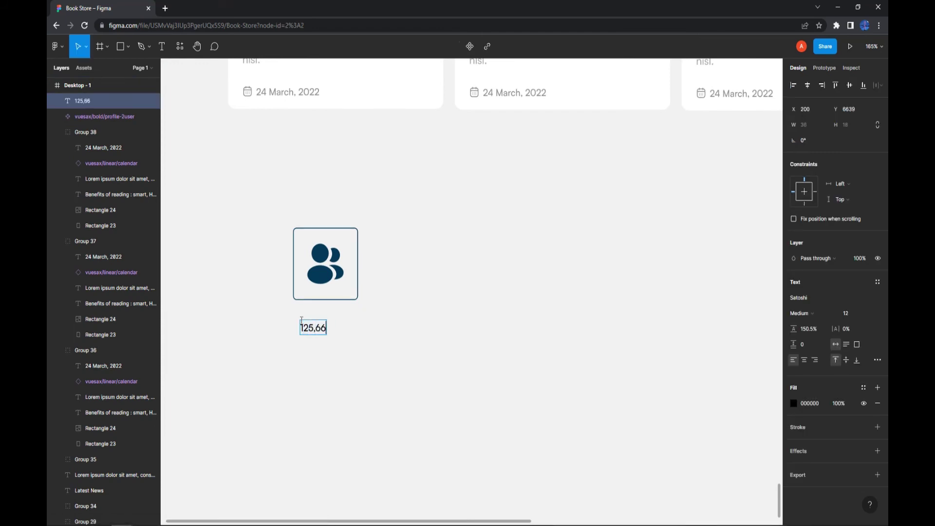
type("20")
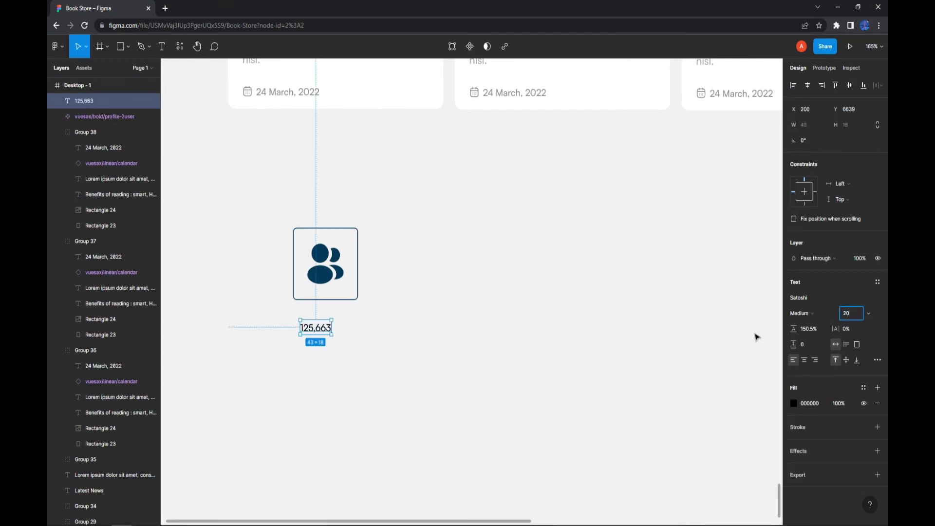
key("Return")
left_click(804, 313)
left_click_drag(336, 329, 336, 334)
type("25")
key("Return")
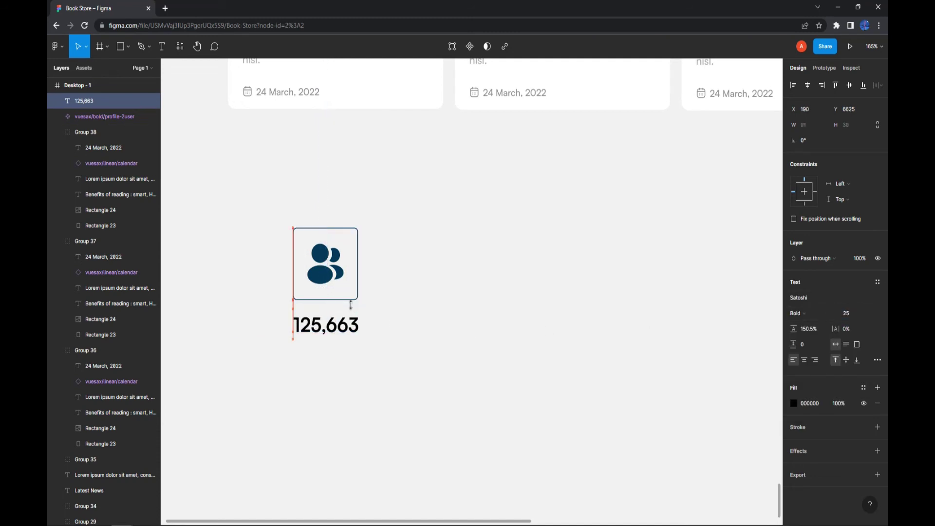
Place a new 'Happy' text label below the number.
scroll(330, 386, "up", 3)
left_click(162, 47)
left_click(290, 343)
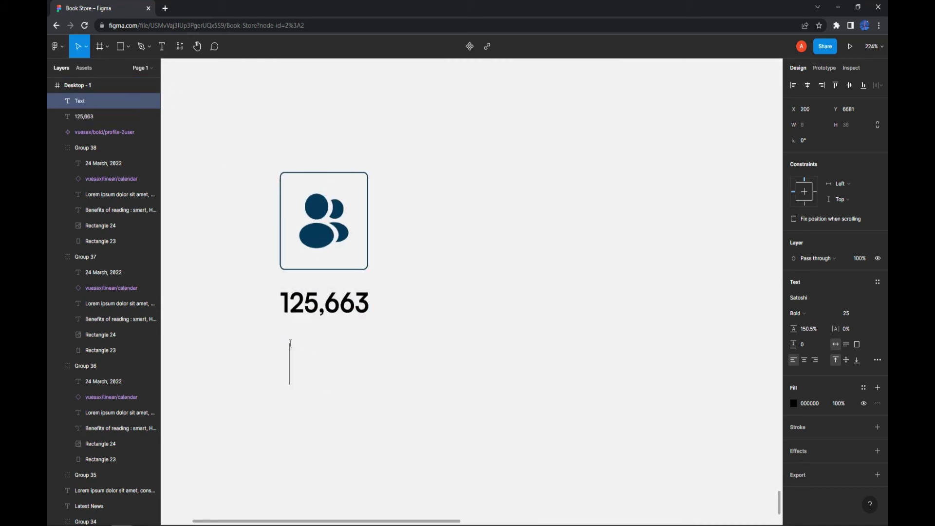
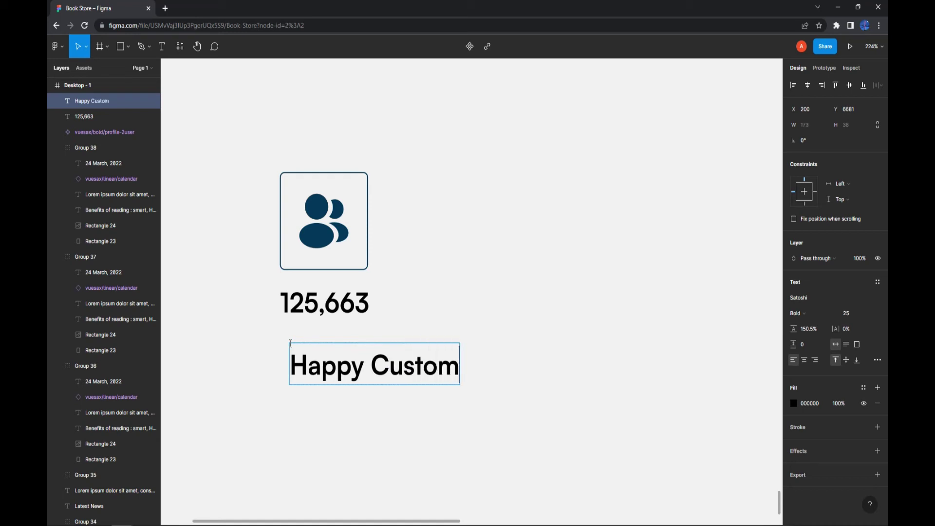
Make the Happy Customer caption Medium 15 with grey 939393 fill, placed under the number.
left_click(801, 314)
left_click(844, 317)
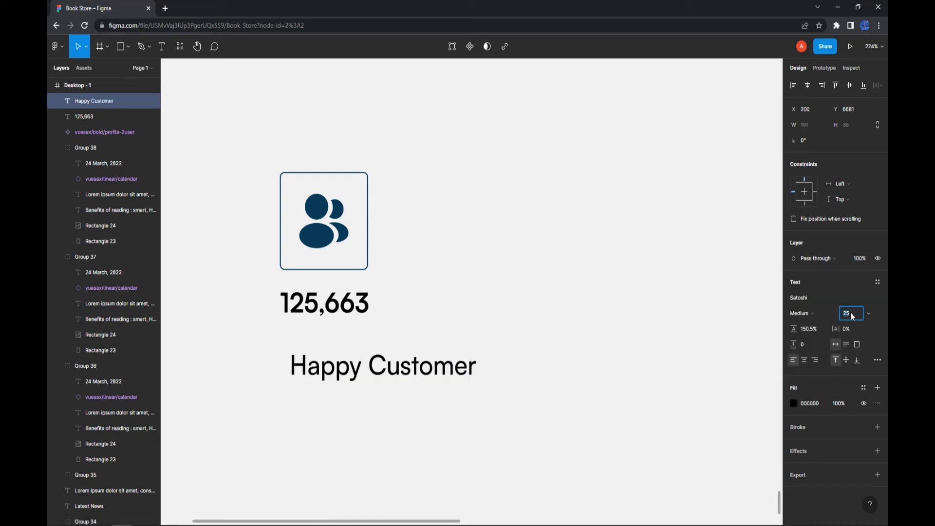
left_click_drag(342, 356, 318, 338)
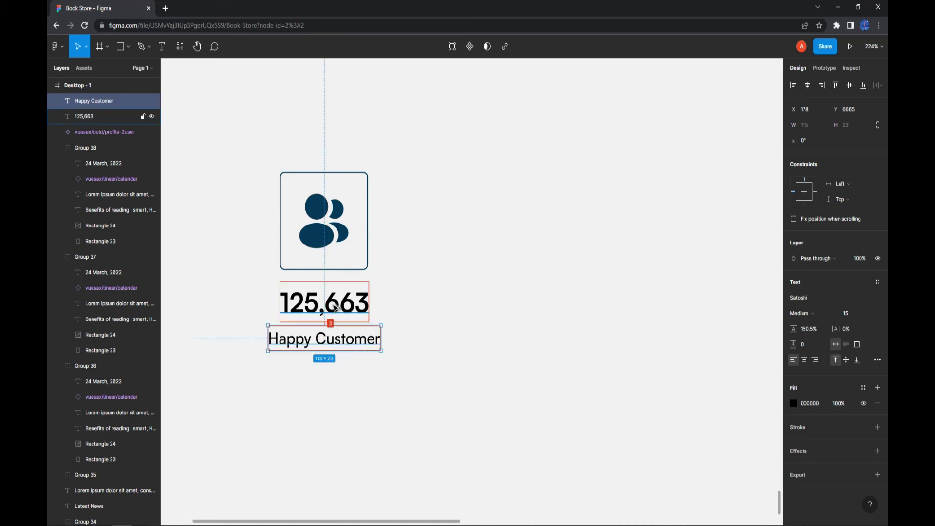
key("Up")
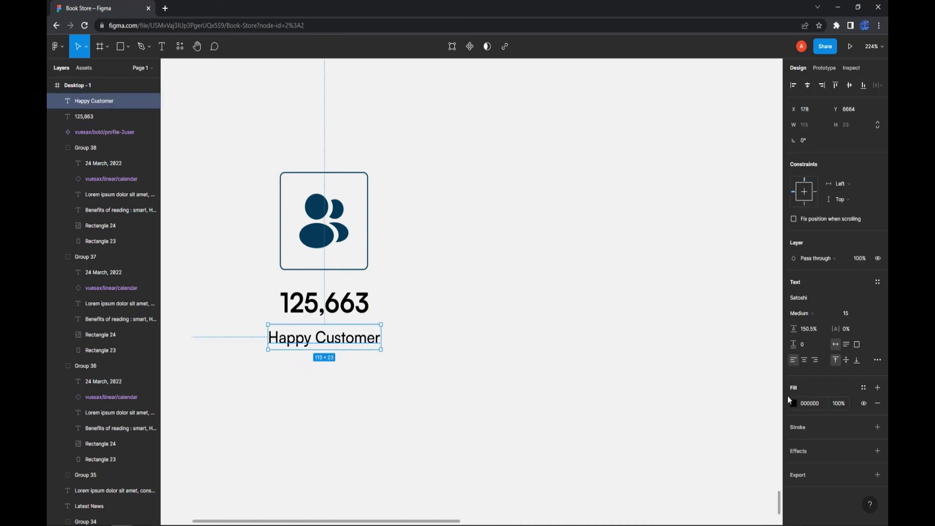
left_click(793, 403)
left_click_drag(692, 336, 659, 334)
Enlarge 125,663 to size 30 and centre it and the caption under the people icon.
left_click(325, 302)
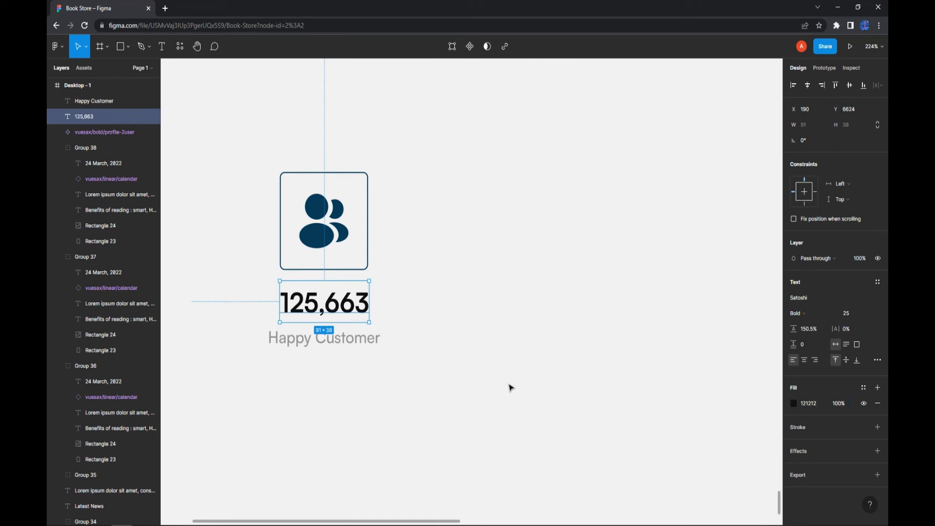
scroll(509, 389, "down", 3)
scroll(399, 380, "down", 3)
left_click(321, 372)
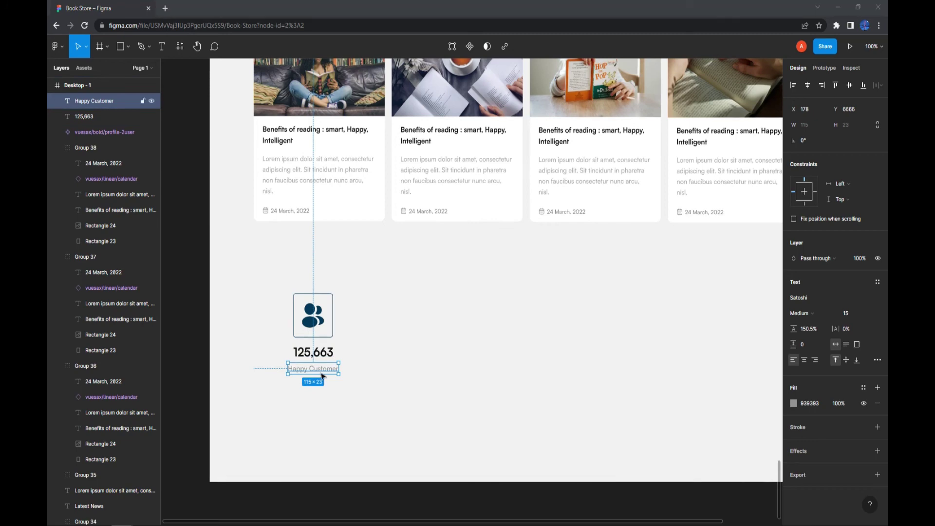
key("Tab")
key("Return")
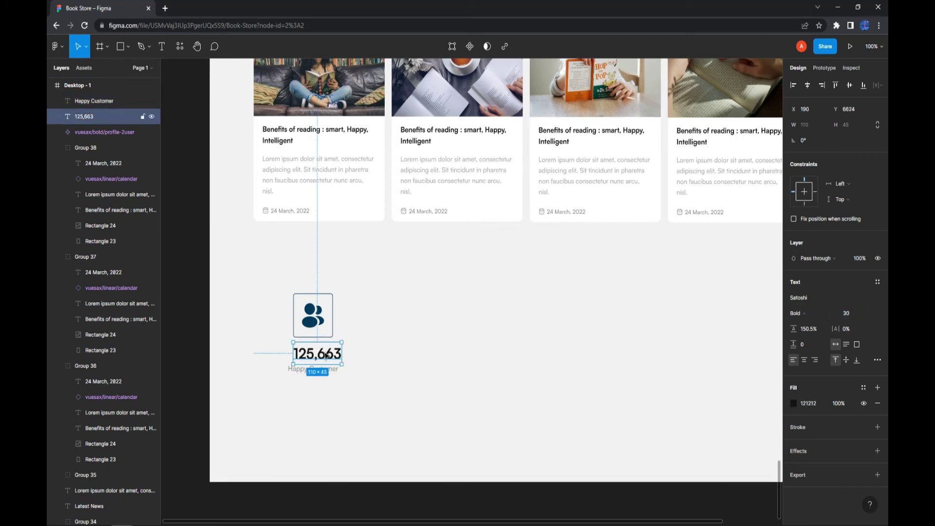
left_click_drag(327, 358, 321, 356)
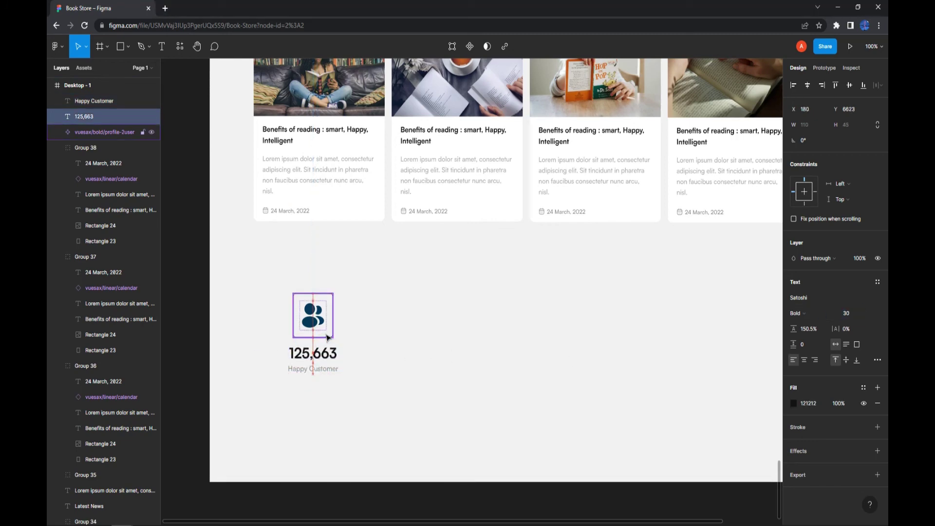
left_click(328, 373)
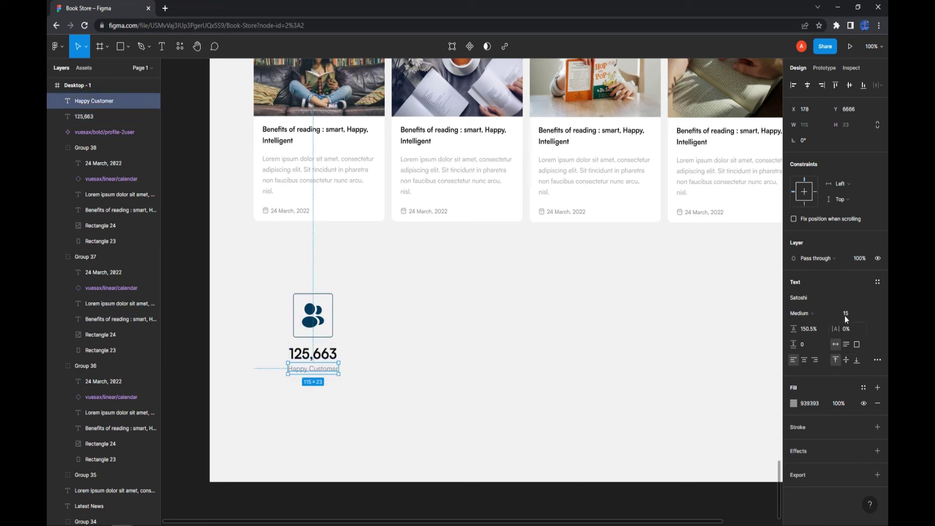
left_click_drag(313, 375, 314, 376)
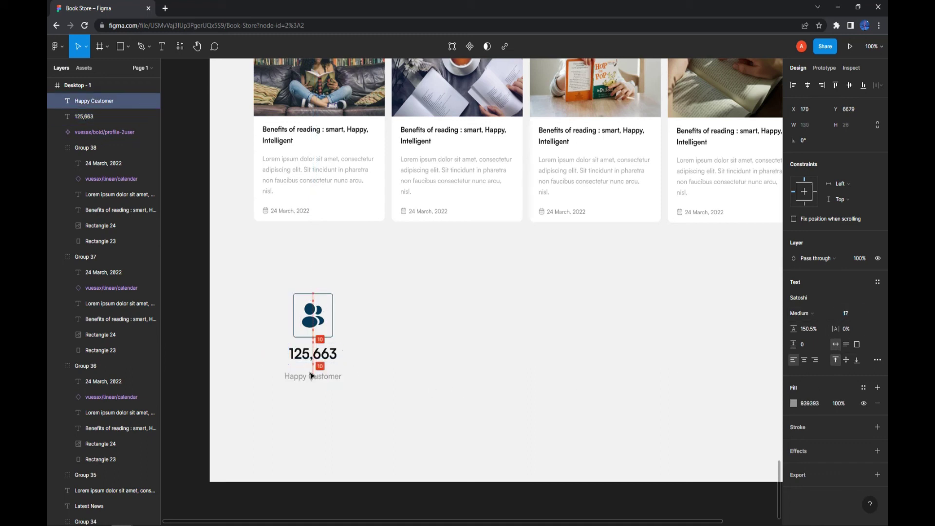
left_click(313, 354)
left_click(382, 376)
scroll(382, 376, "down", 2)
scroll(280, 343, "down", 3)
Group the people icon, 125,663 and Happy Customer into one stat item.
left_click_drag(280, 344, 232, 405)
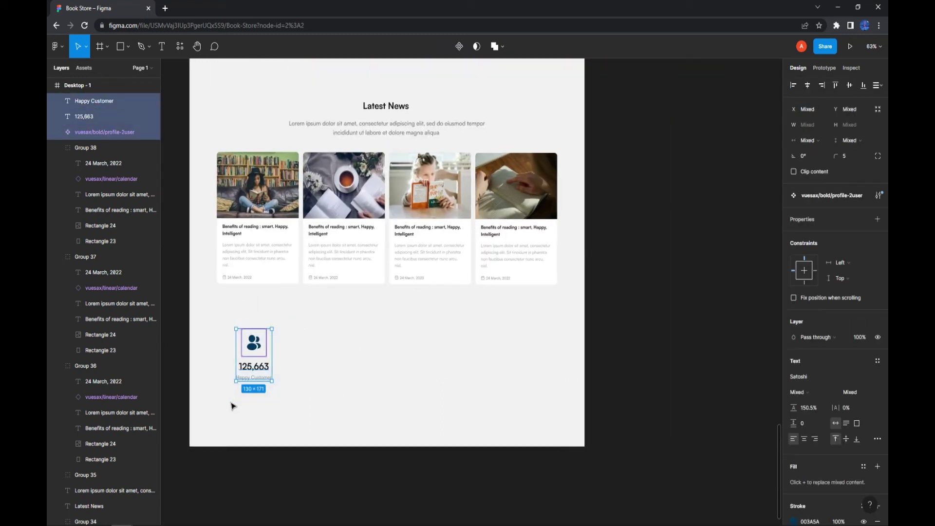
key("ctrl+g")
mouse_move(270, 357)
left_mouse_down()
mouse_move(248, 361)
mouse_move(295, 357)
left_mouse_up()
key("ctrl+z")
Duplicate the stat item into four copies, the last under the final news card.
key("ctrl+d")
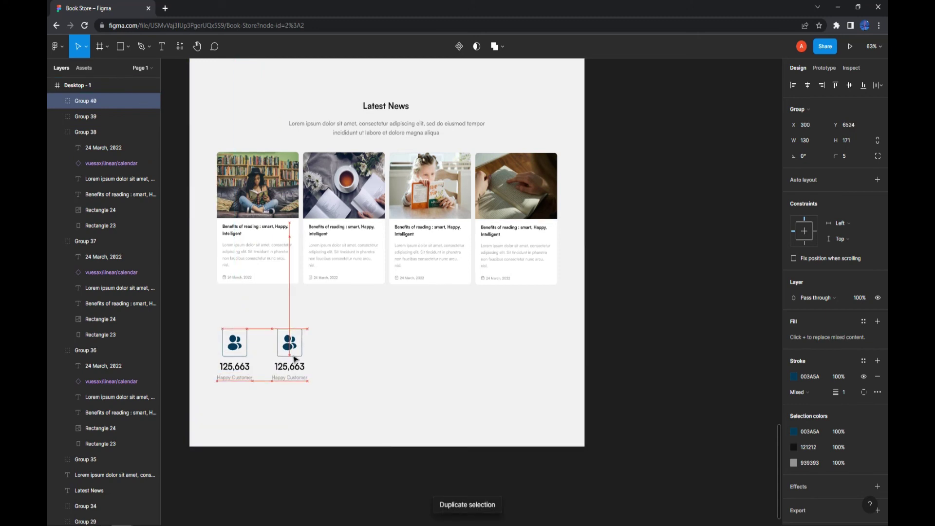
key("ctrl+d")
key("ctrl+d")
left_click_drag(390, 369, 532, 364)
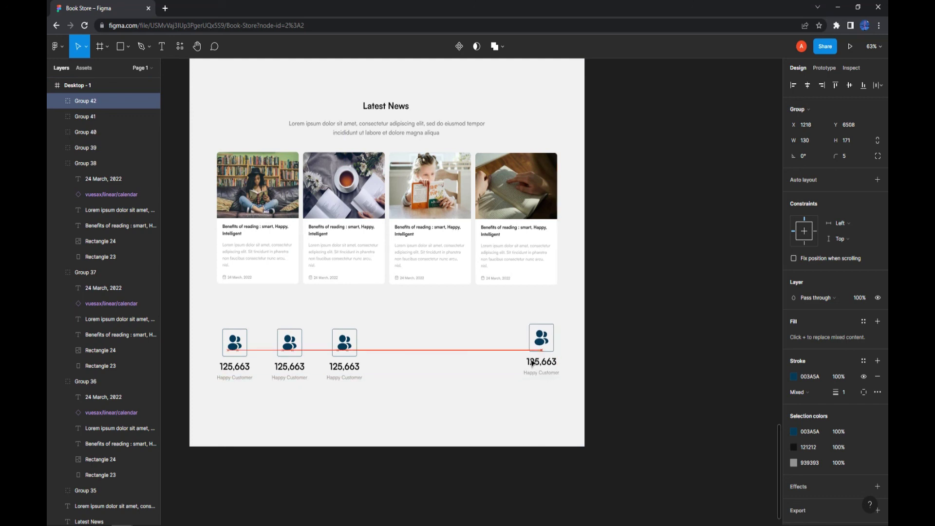
key("ctrl+z")
key("ctrl+z")
key("ctrl+d")
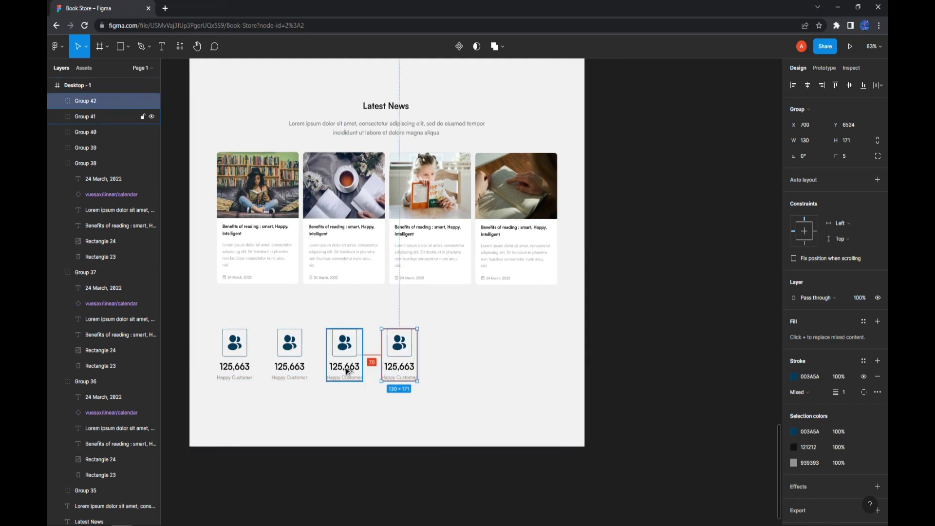
left_click_drag(413, 358, 421, 357)
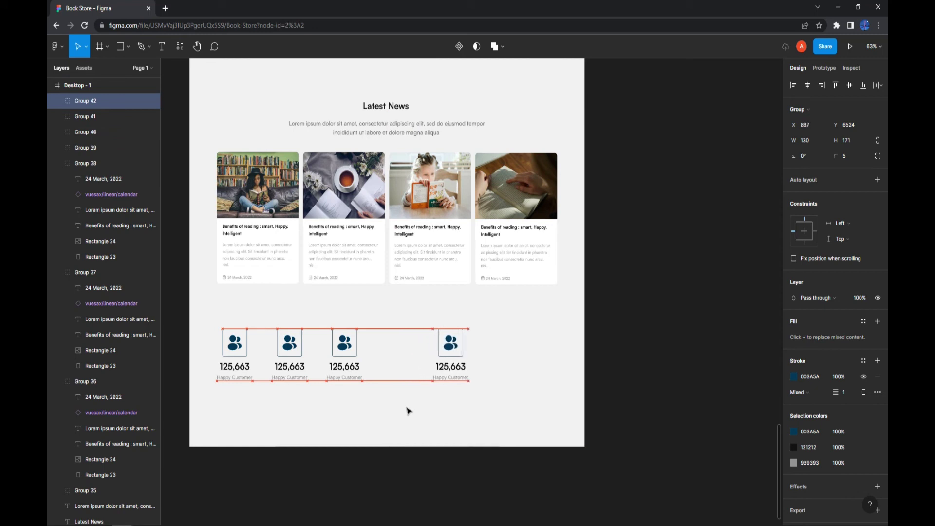
left_click_drag(408, 410, 415, 410)
left_click_drag(454, 373, 539, 374)
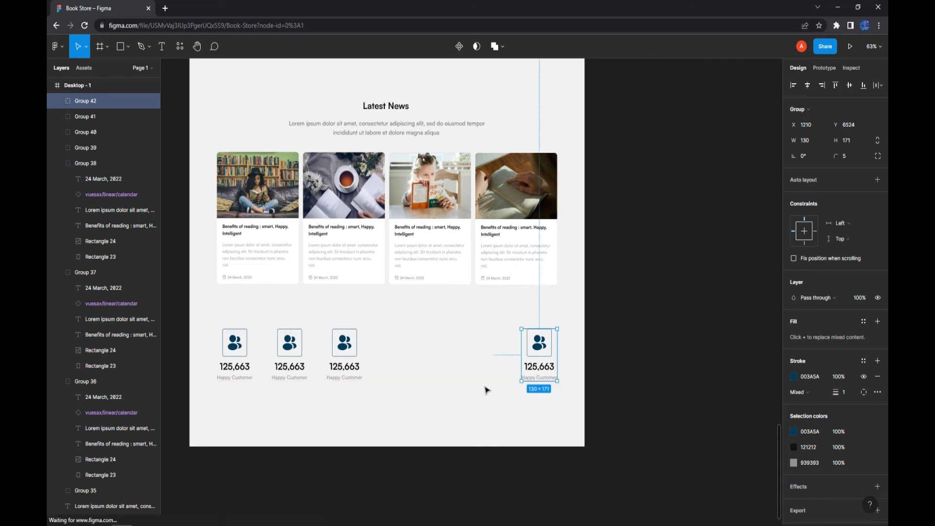
Distribute the four stat items evenly and align the fourth with the cards.
left_click_drag(484, 386, 209, 336)
left_click(880, 85)
left_click(858, 133)
left_click(716, 313)
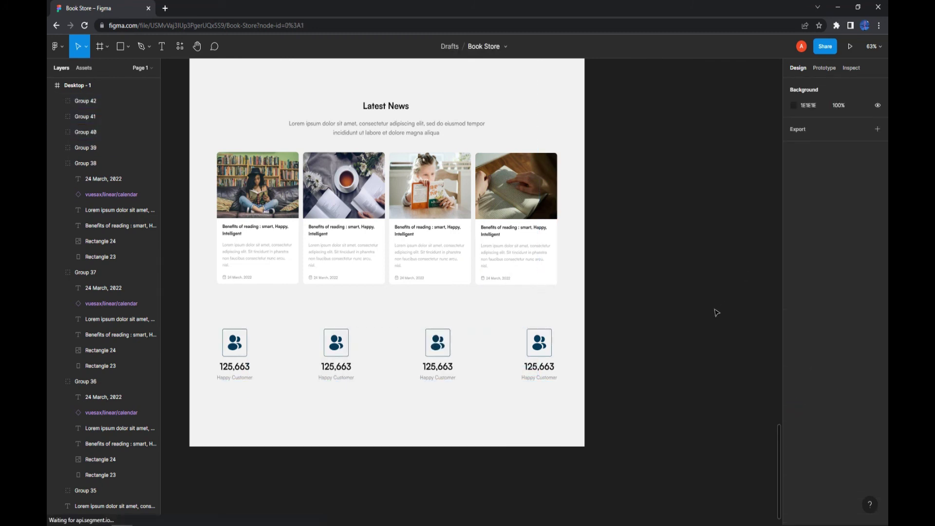
scroll(716, 313, "up", 1, "ctrl")
left_click_drag(528, 358, 523, 362)
Line up the first stat item with the cards and redistribute all four evenly.
left_click(218, 360)
left_click_drag(217, 360, 237, 400)
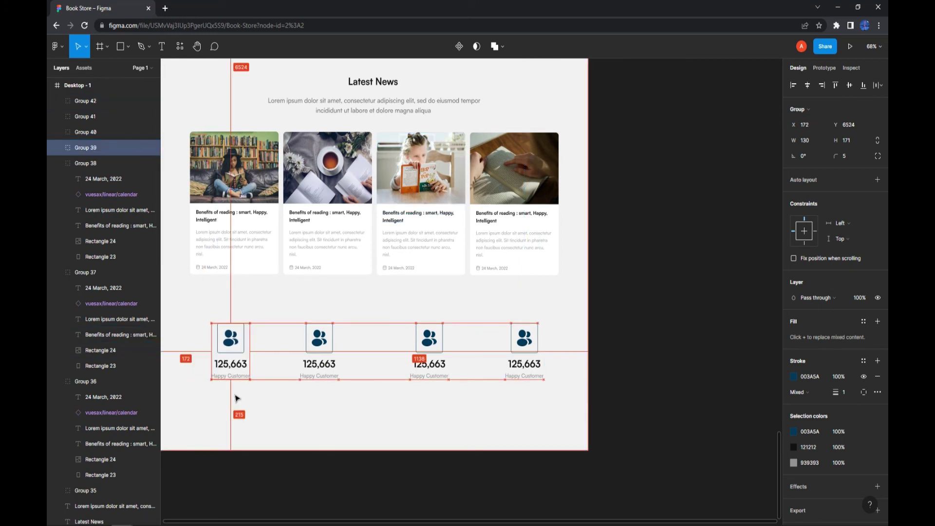
key("shift+Right")
key("shift+Left")
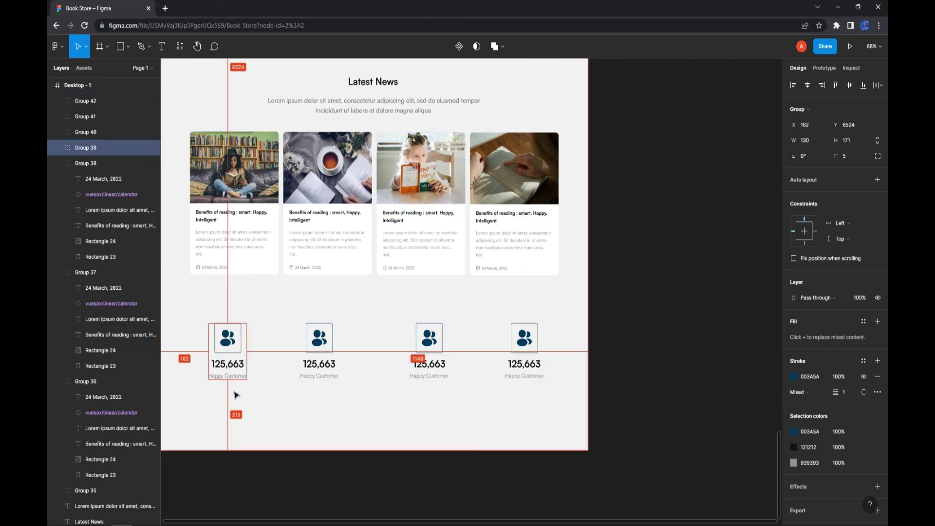
key("Left")
key("Left")
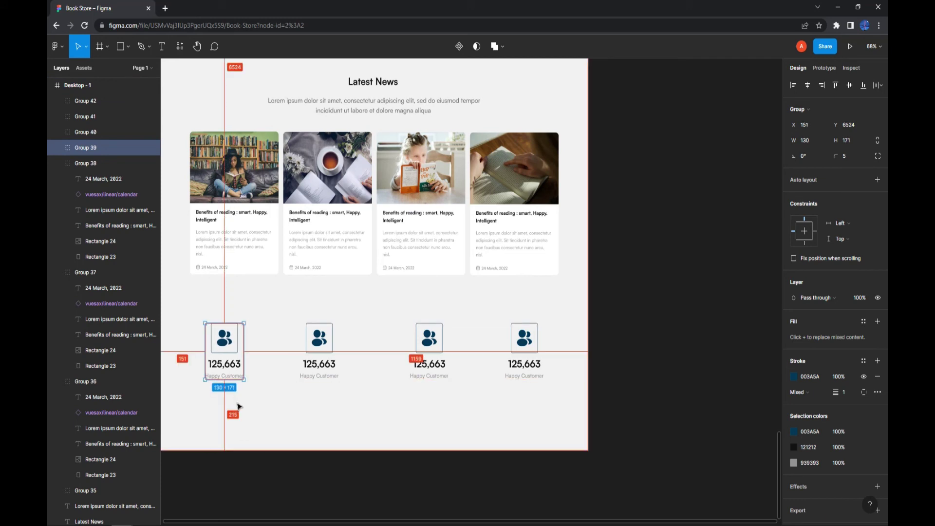
left_click_drag(549, 413, 205, 350)
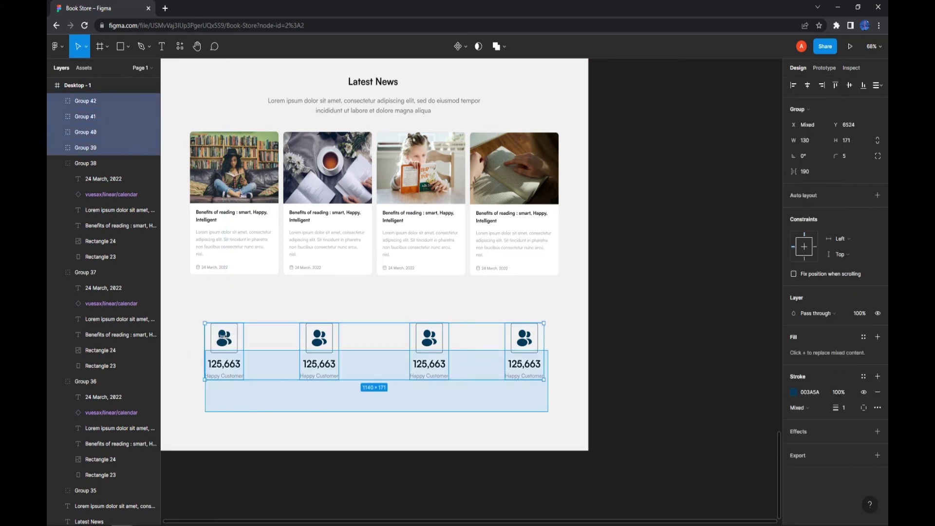
left_click(878, 85)
left_click(827, 125)
left_click(723, 219)
Extend the page frame's bottom edge downward.
scroll(601, 229, "down", 2)
scroll(601, 228, "down", 3)
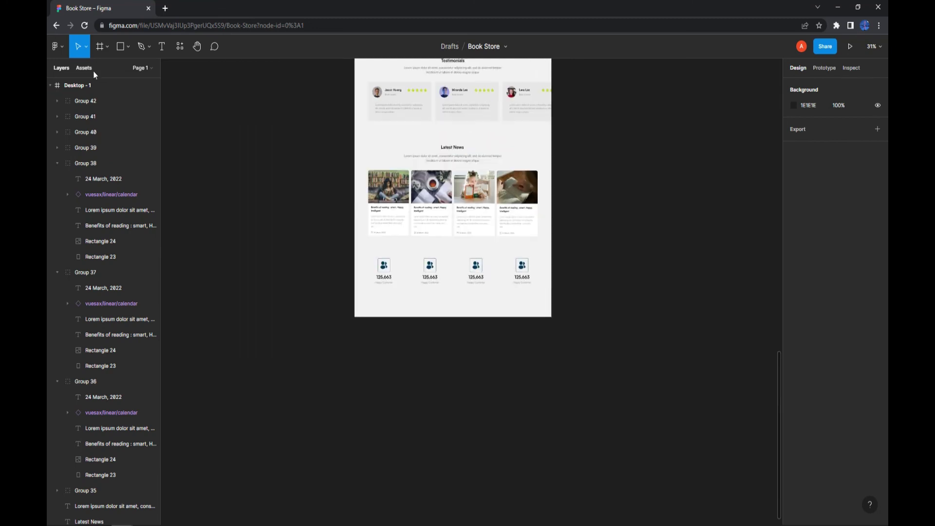
left_click(511, 316)
left_click_drag(513, 321, 520, 421)
Draw a 1440-wide, 312-high grey rectangle band below the stats row.
scroll(467, 317, "up", 2)
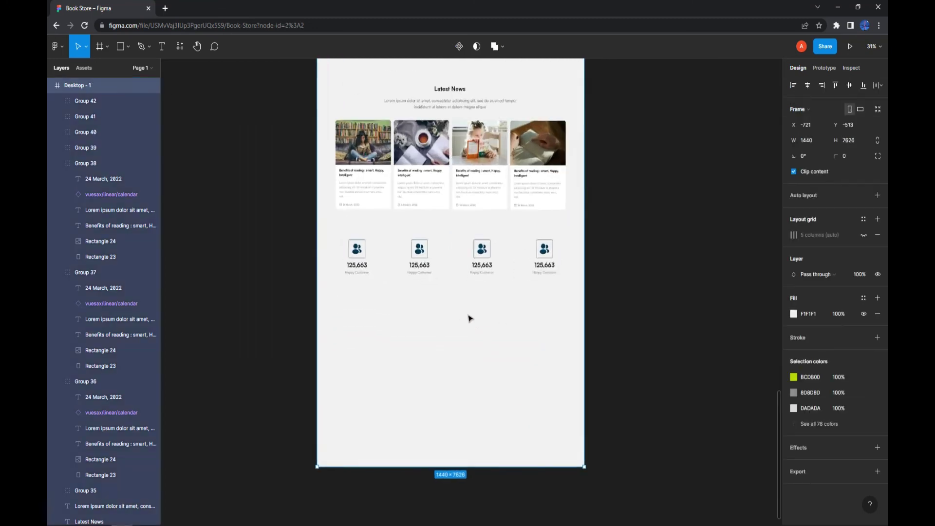
left_click(193, 146)
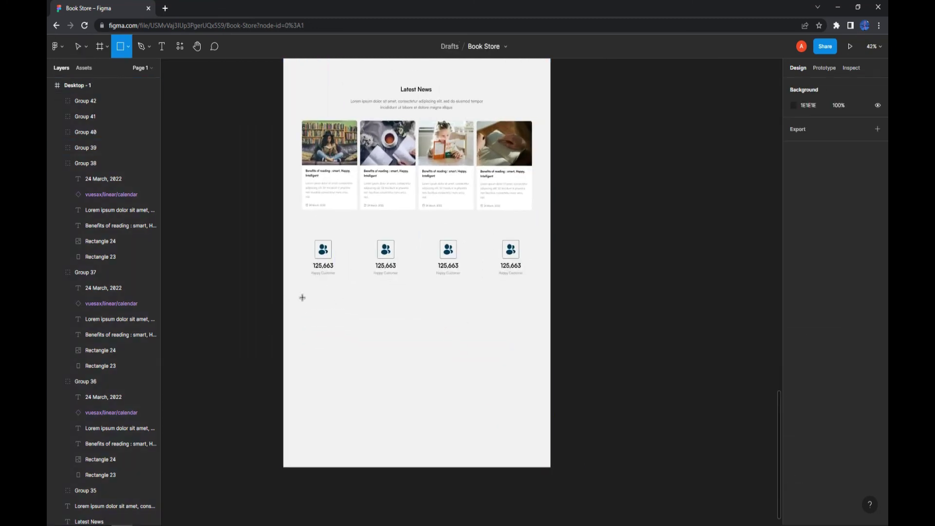
left_click_drag(284, 300, 550, 315)
type("312")
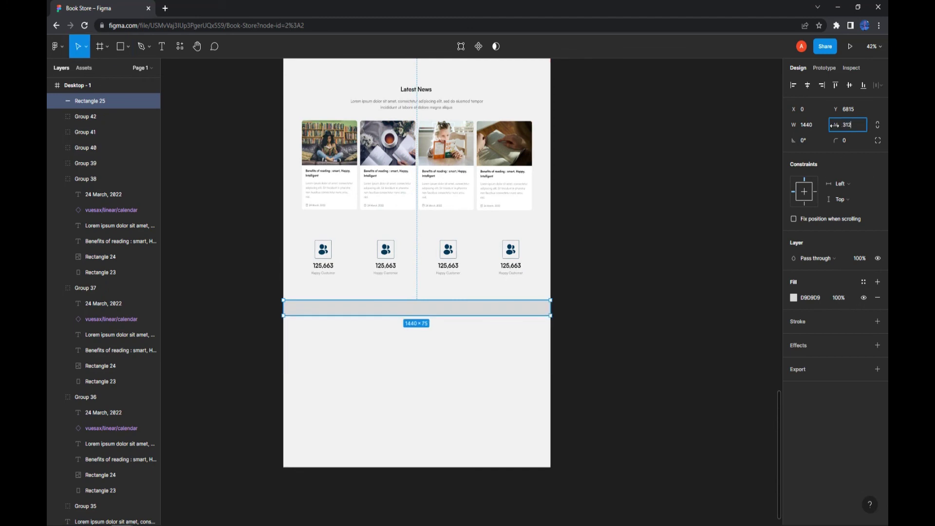
key("Return")
key("Up")
key("Up")
key("Up")
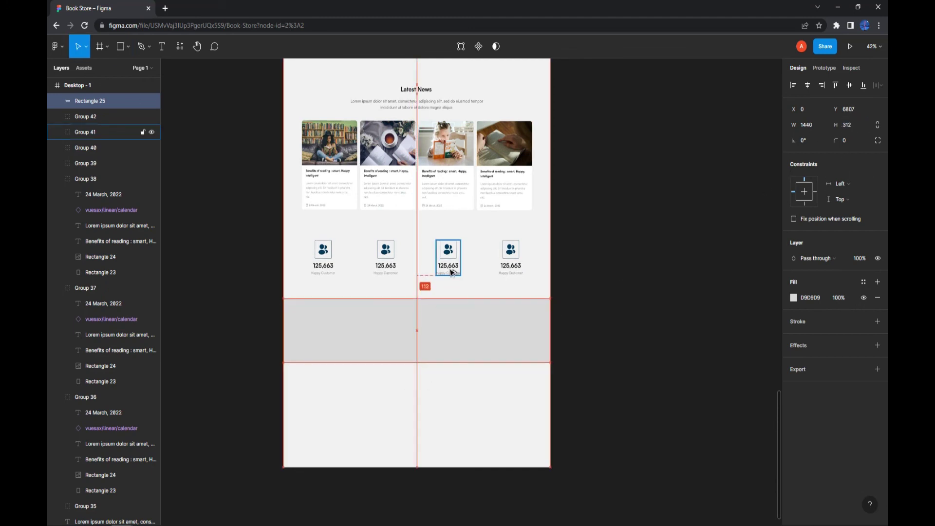
Group the four stat items together and select the empty grey band.
left_click(450, 263)
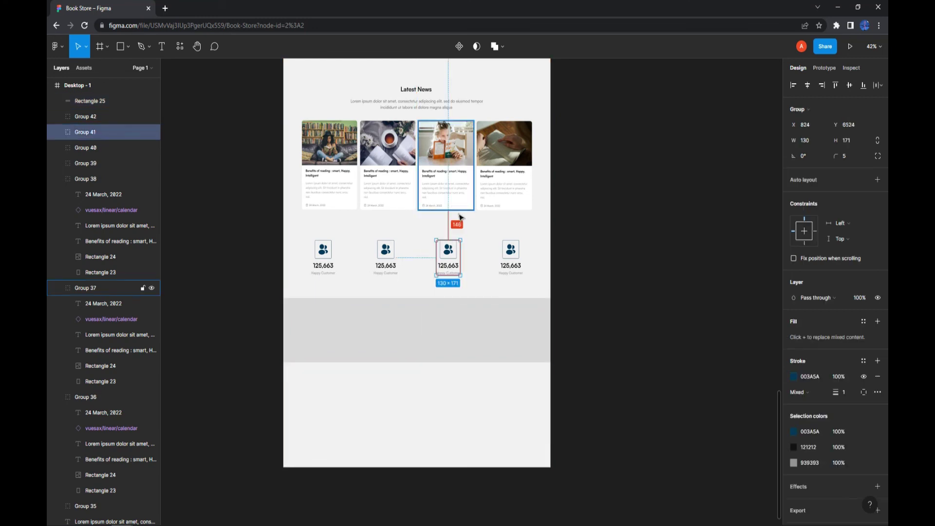
left_click_drag(576, 244, 310, 257)
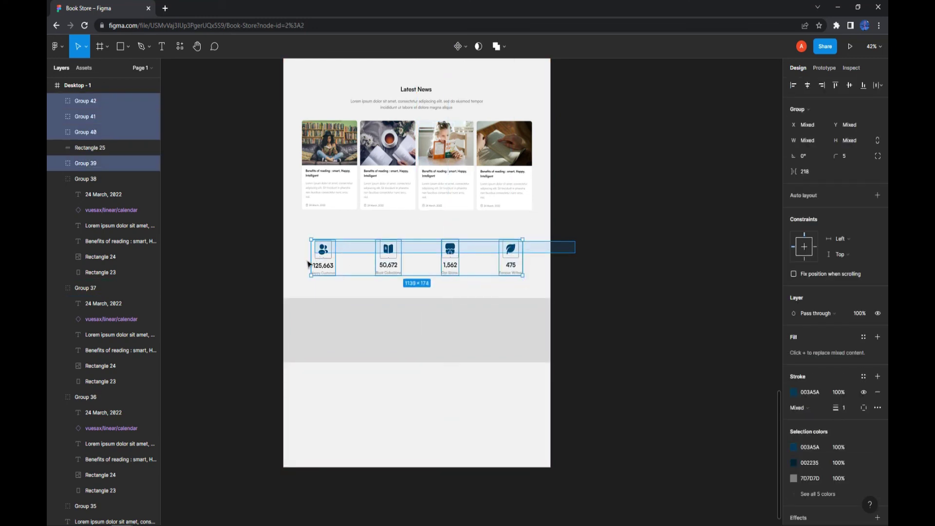
key("ctrl+g")
left_click(402, 313)
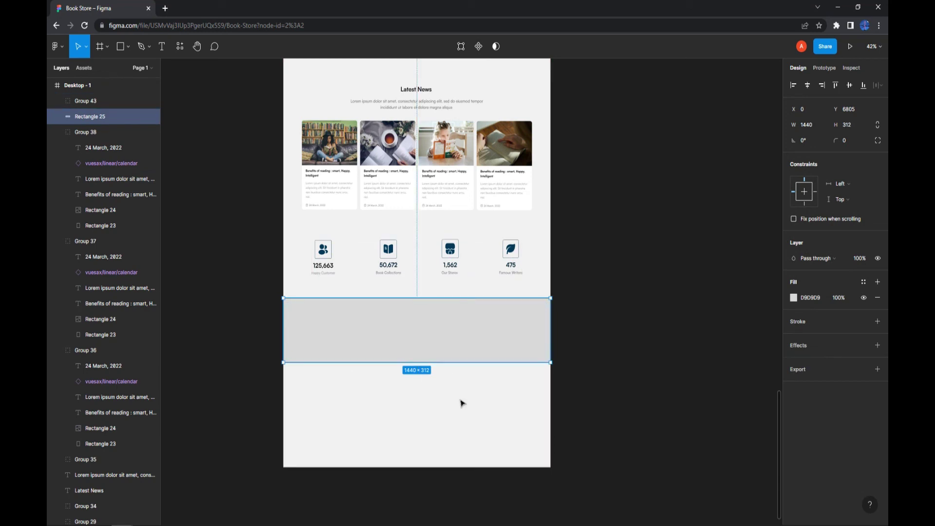
key("Escape")
scroll(453, 385, "up", 2, "ctrl")
left_click_drag(457, 323, 396, 327)
left_click(396, 326)
Fill the banner with the man-reading photo from an Unsplash search for 'Read'.
right_click(584, 292)
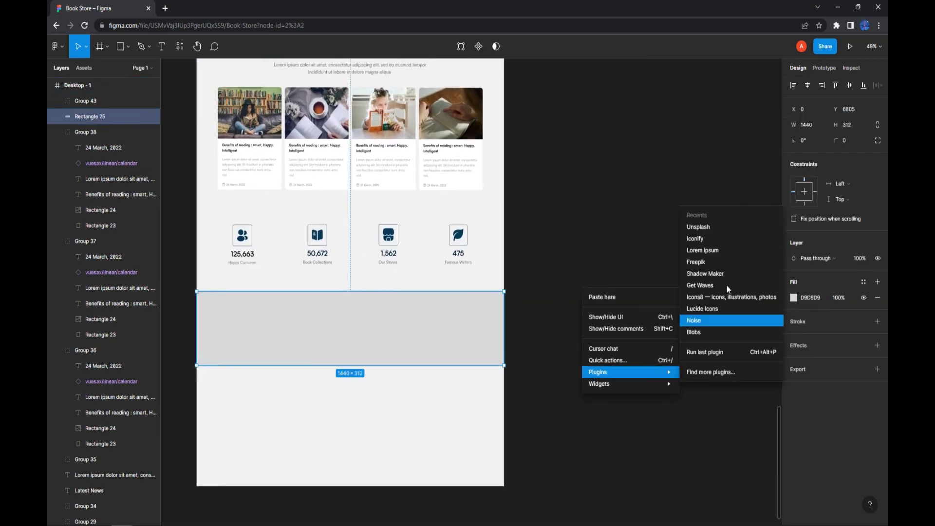
left_click(719, 234)
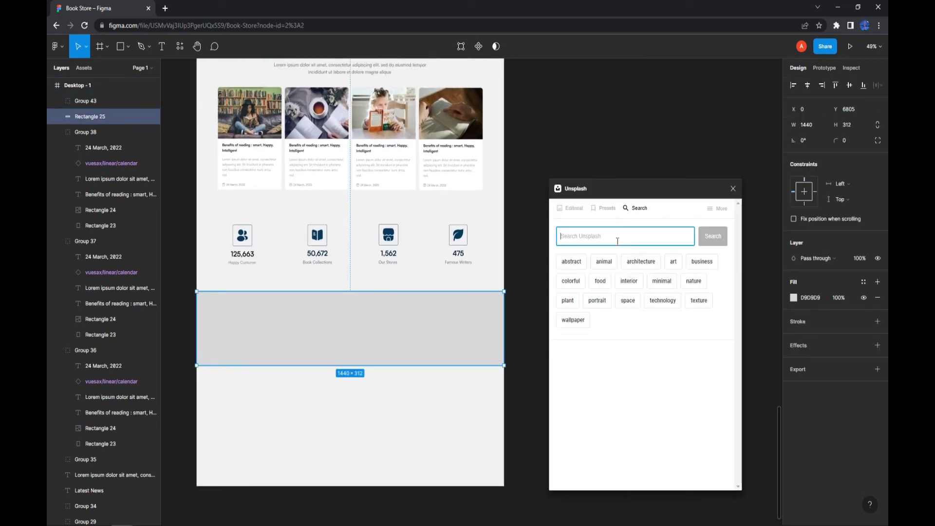
type("Read")
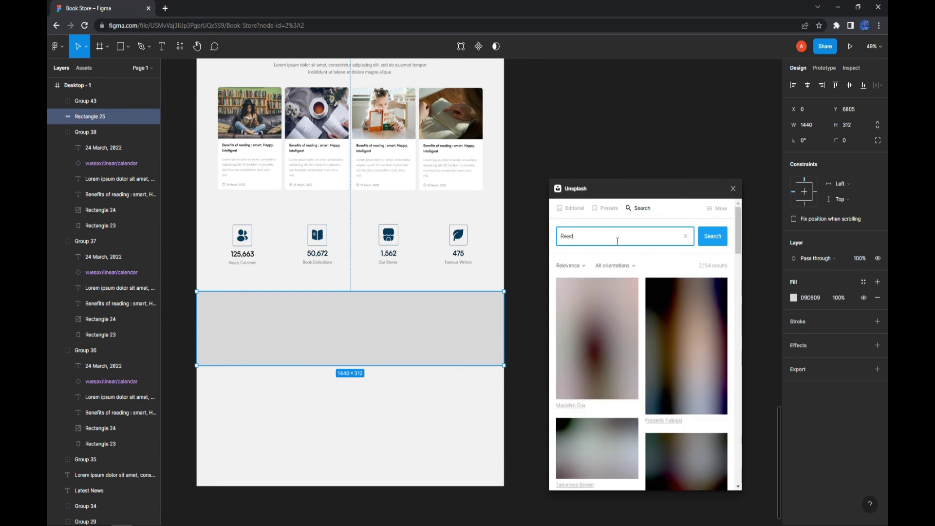
scroll(649, 367, "down", 3)
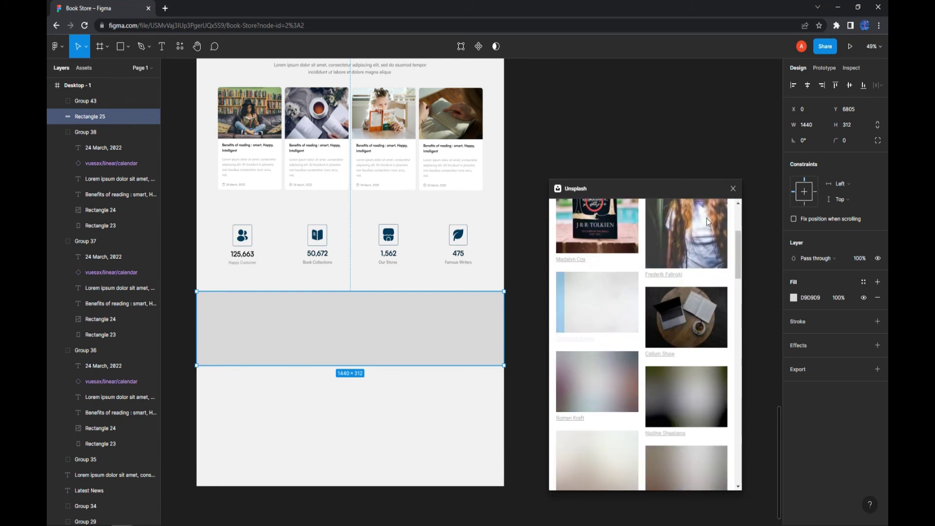
left_click(594, 305)
Set the banner photo to Crop, shift it up, and lower its exposure.
left_click(732, 188)
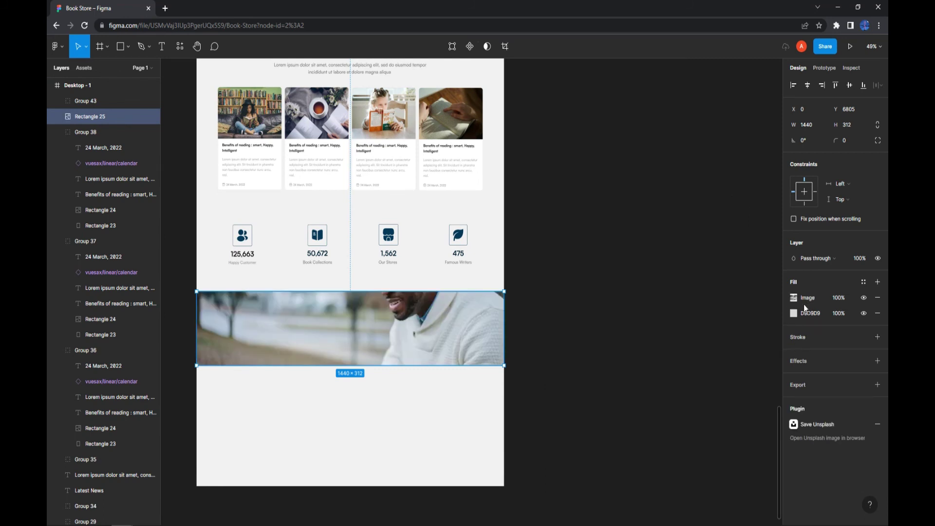
left_click(793, 298)
left_click(688, 314)
left_click(703, 329)
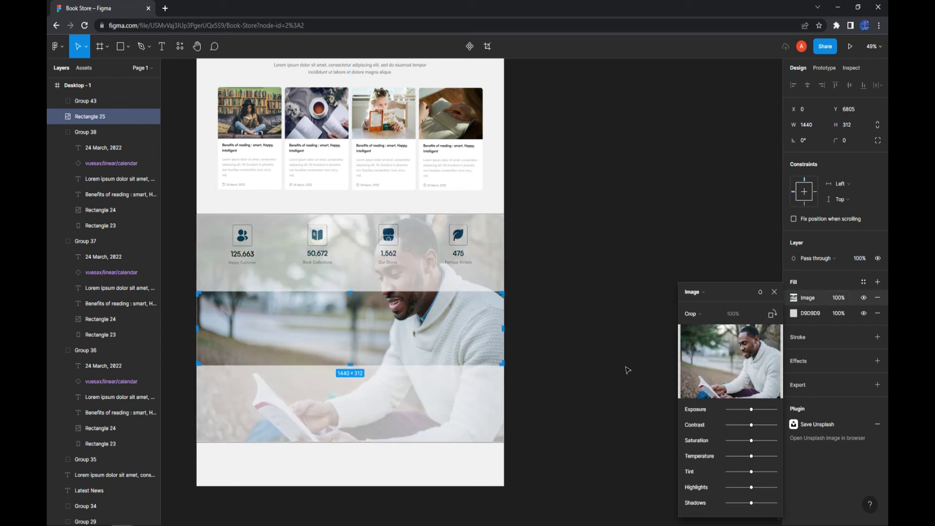
key("shift+Up")
key("shift+Up")
key("shift+Up")
key("shift+Up")
key("shift+Up")
key("shift+Up")
key("shift+Up")
key("shift+Up")
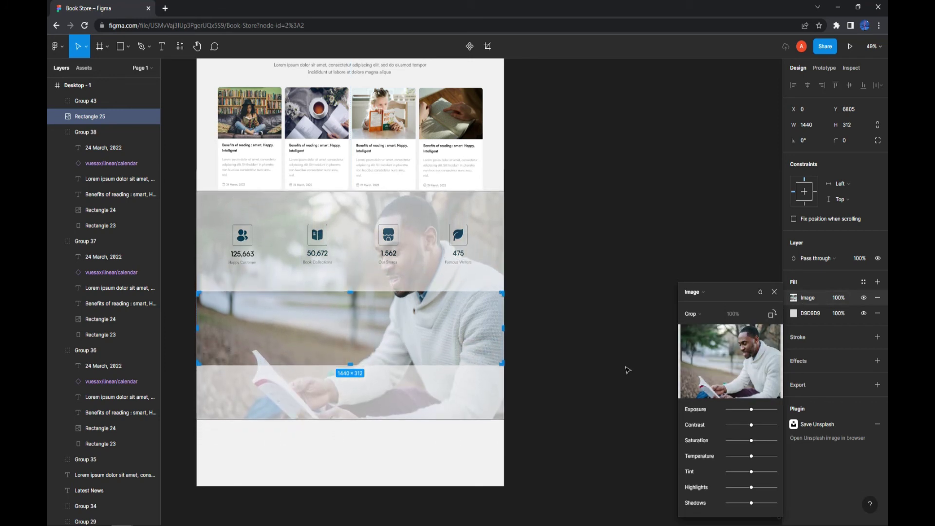
key("shift+Up")
key("shift+Up")
key("shift+Up")
key("shift+Up")
key("shift+Up")
key("shift+Up")
key("shift+Up")
key("shift+Up")
key("shift+Up")
key("shift+Up")
key("shift+Up")
key("shift+Up")
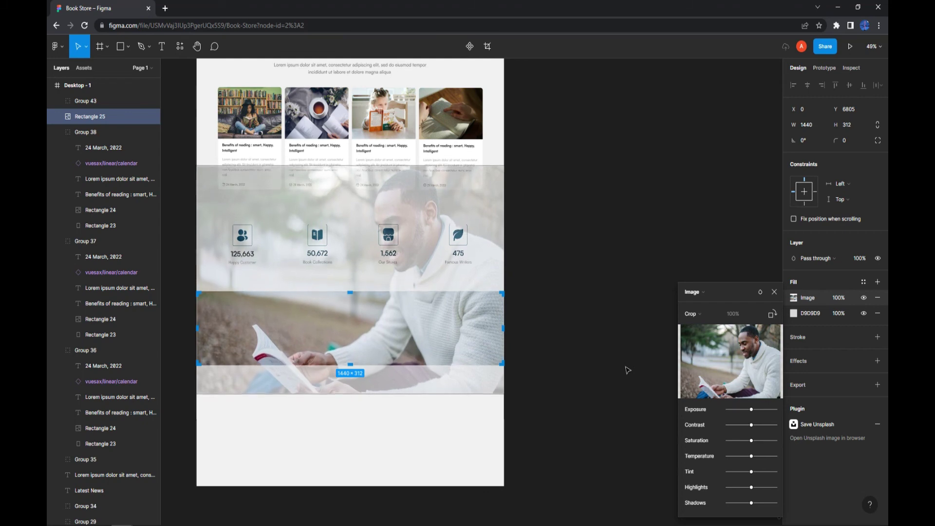
key("shift+Up")
key("shift+Up")
key("shift+Up")
key("shift+Up")
key("shift+Up")
key("shift+Up")
key("shift+Up")
key("shift+Up")
key("shift+Up")
key("shift+Up")
key("shift+Up")
key("shift+Up")
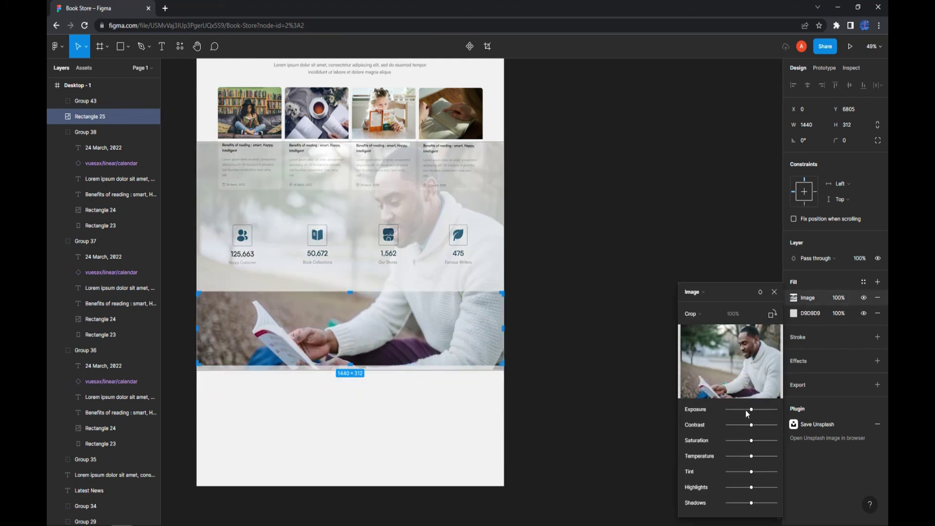
left_click_drag(752, 409, 738, 420)
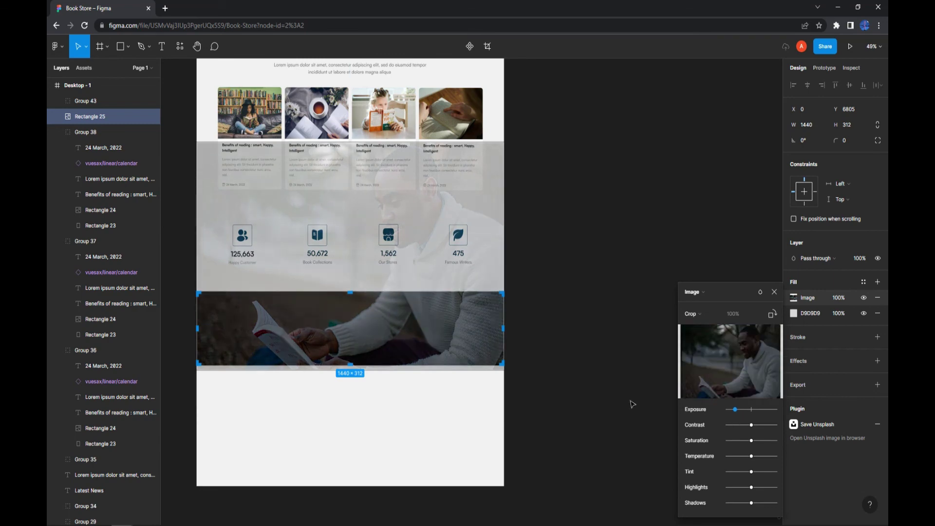
key("Escape")
scroll(279, 360, "up", 3)
Add the heading 'Subscribe our newsletter for newest books updates', wrapped to two lines.
left_click(161, 49)
left_click(204, 303)
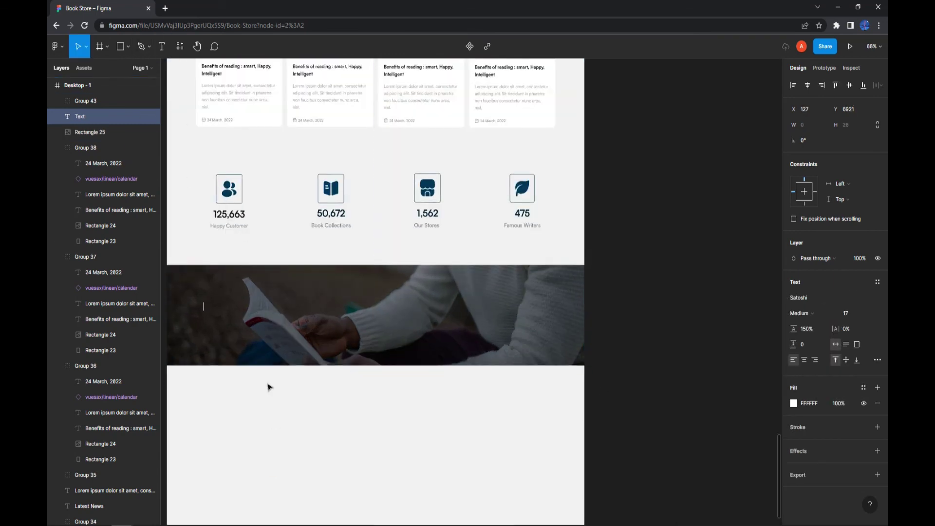
type("Subscribe our newsletter for newest books updates")
key("Escape")
left_click_drag(517, 314, 402, 315)
left_click_drag(342, 319, 334, 311)
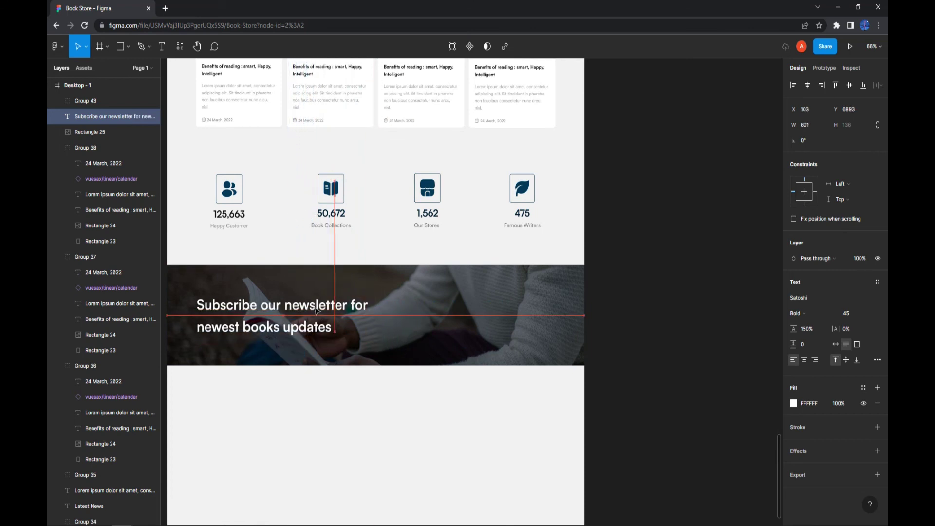
Reopen and close the banner photo's image settings.
left_click(653, 381)
left_click(560, 340)
key("Return")
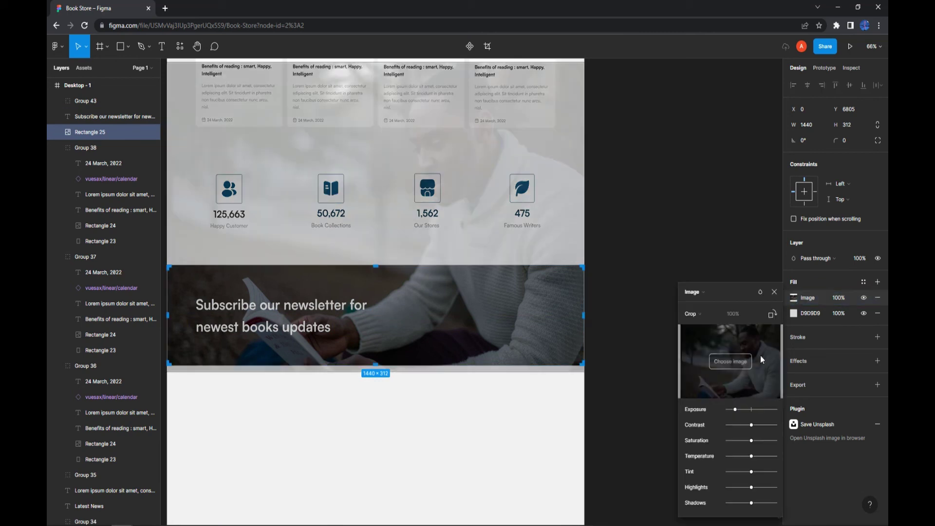
left_click(386, 295)
scroll(389, 292, "up", 3, "ctrl")
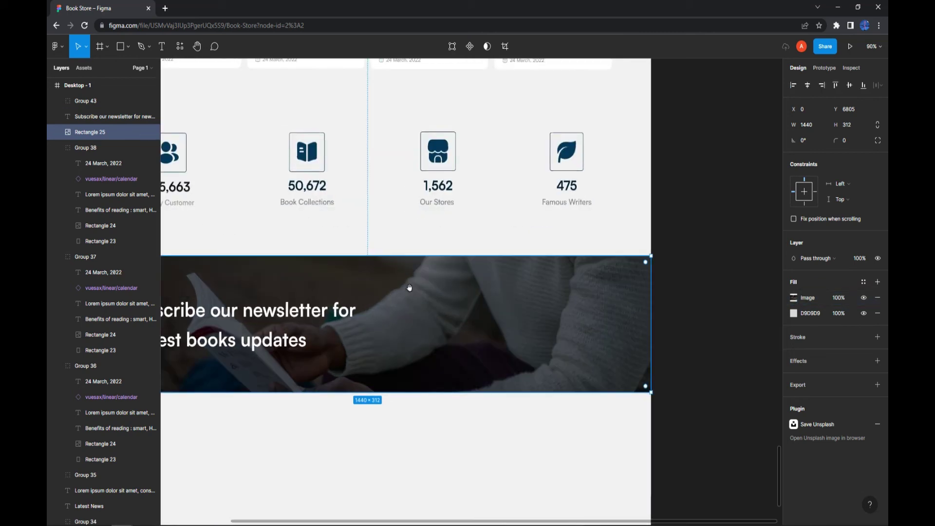
Draw a 427×91 email box with corner radius 5 beside the heading.
mouse_move(337, 305)
left_mouse_down()
mouse_move(336, 317)
mouse_move(495, 346)
left_mouse_up()
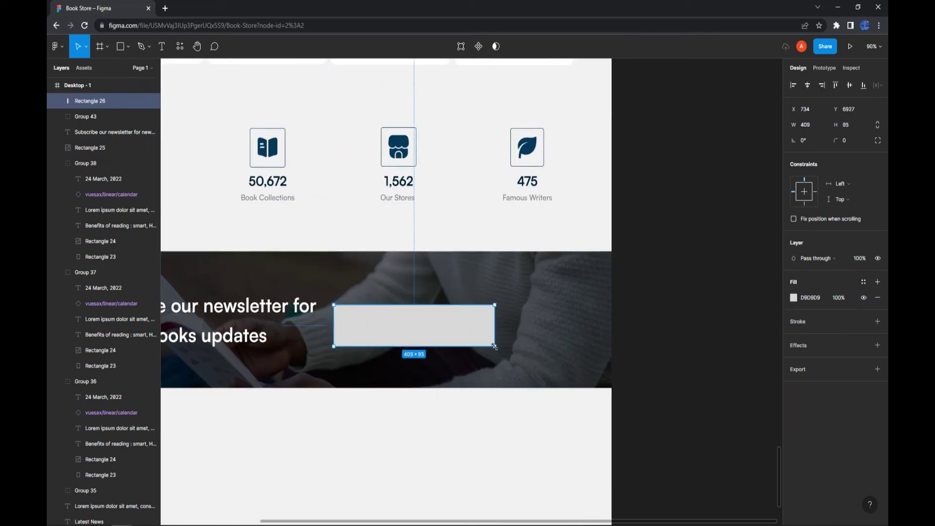
left_click(823, 124)
type("427")
left_click(850, 124)
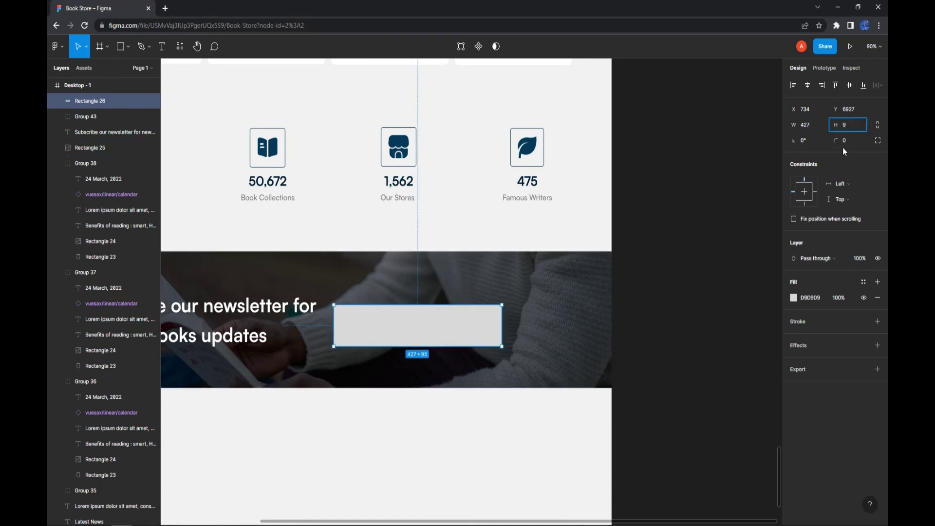
type("1")
key("Return")
type("5")
key("Return")
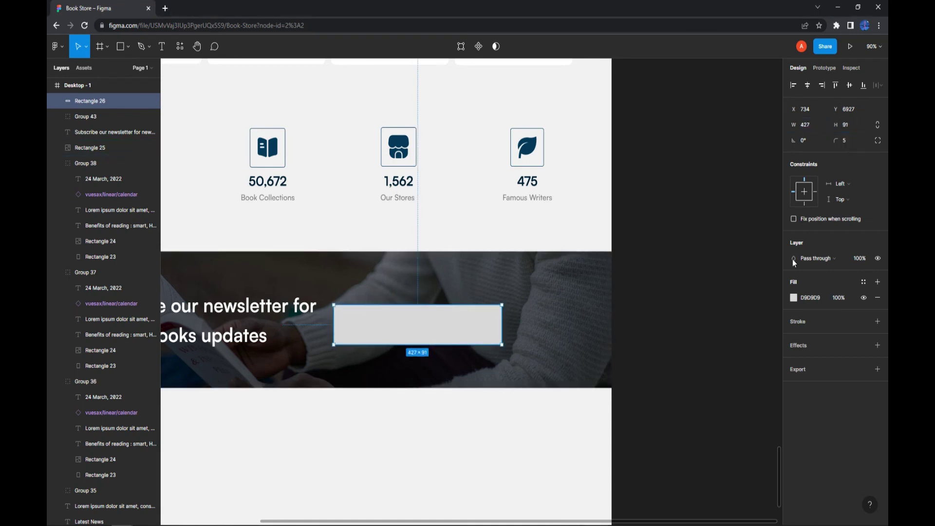
Try an outline stroke on the email box, then revert to a fill without stroke.
left_click(877, 297)
left_click(878, 305)
left_click(793, 321)
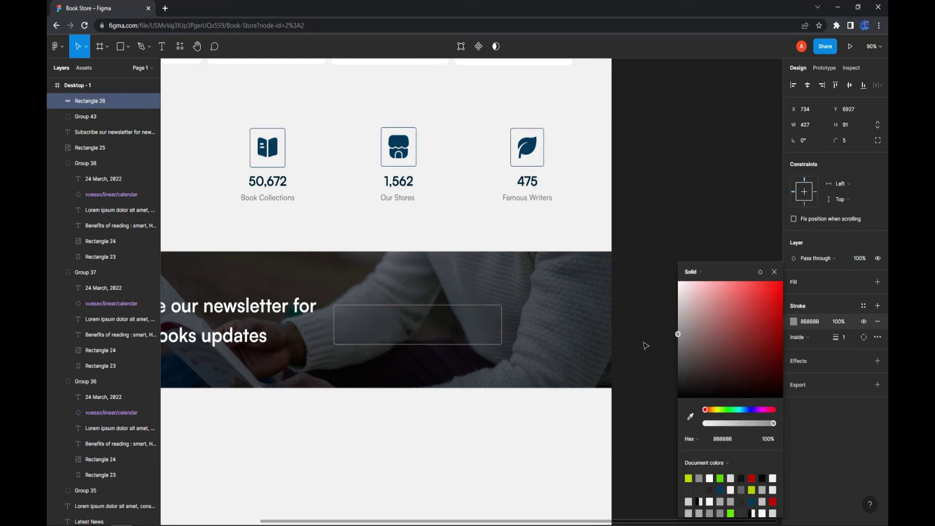
left_click(774, 271)
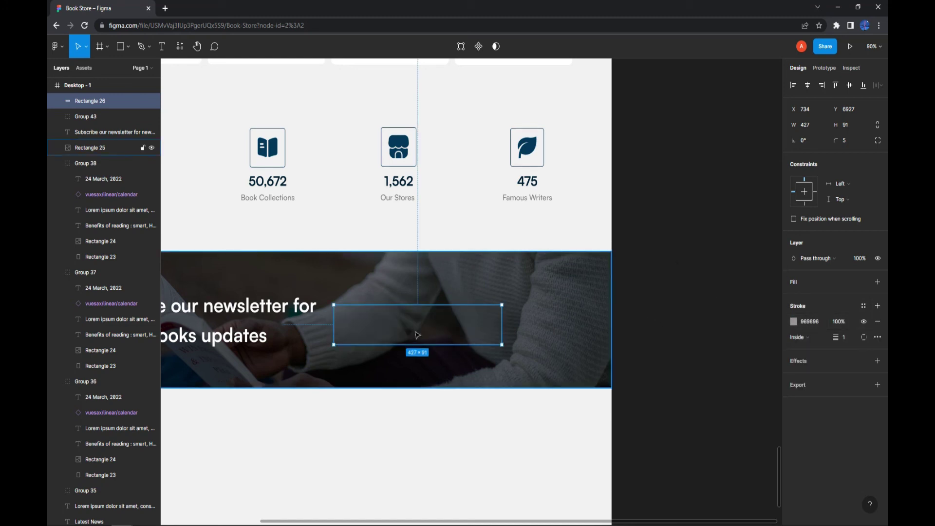
scroll(414, 365, "up", 1)
left_click(878, 281)
left_click(877, 337)
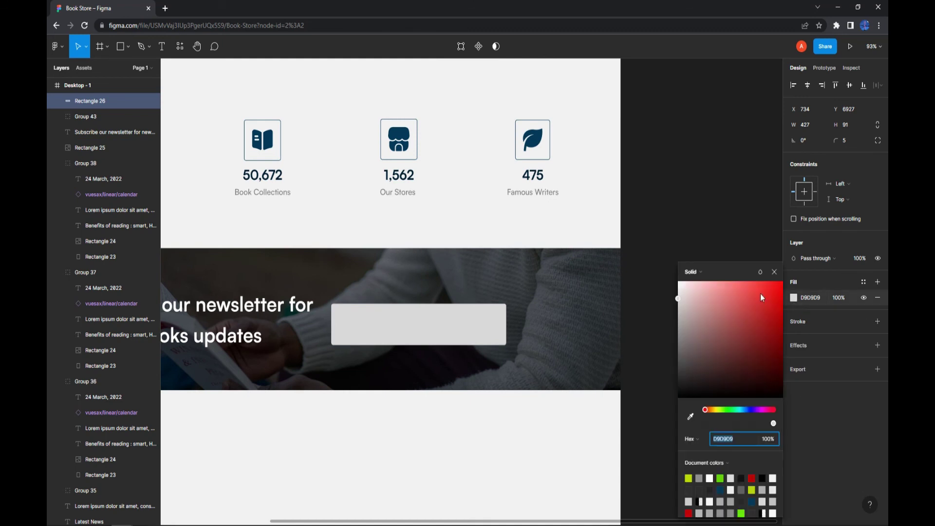
Keep the email box fill light grey D9D9D9 at 100% opacity.
left_click(793, 297)
left_click_drag(679, 299, 669, 330)
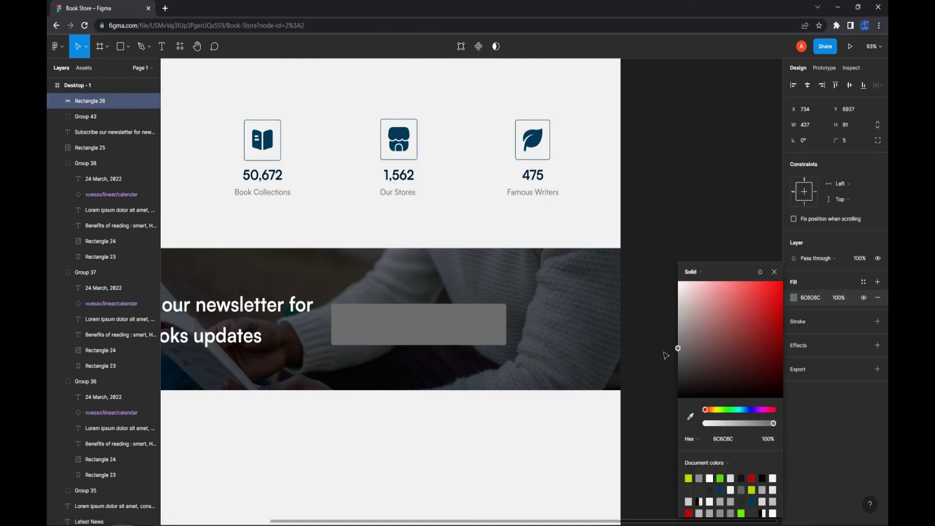
key("ctrl+z")
left_click(774, 271)
left_click(839, 299)
type("50")
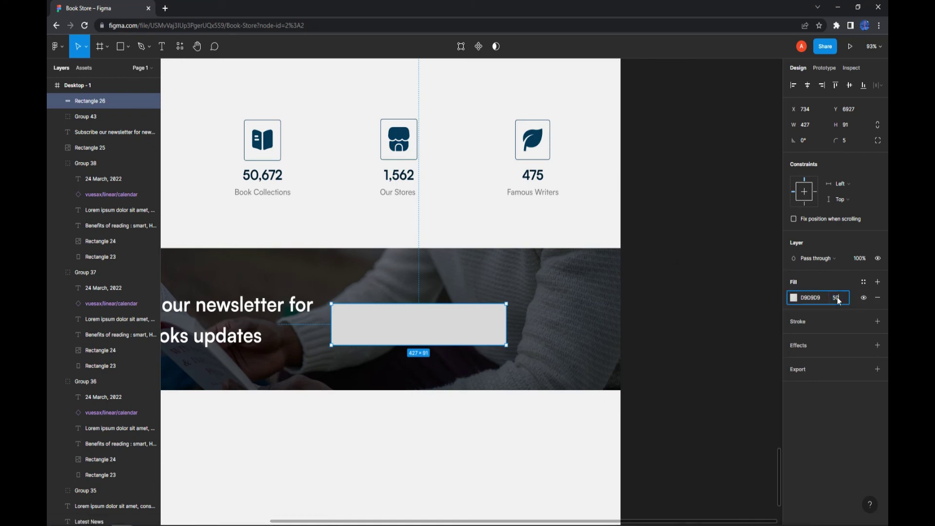
key("Return")
left_click(710, 348)
key("ctrl+z")
left_click(718, 346)
scroll(692, 372, "up", 3)
left_click(491, 359)
scroll(504, 341, "up", 3)
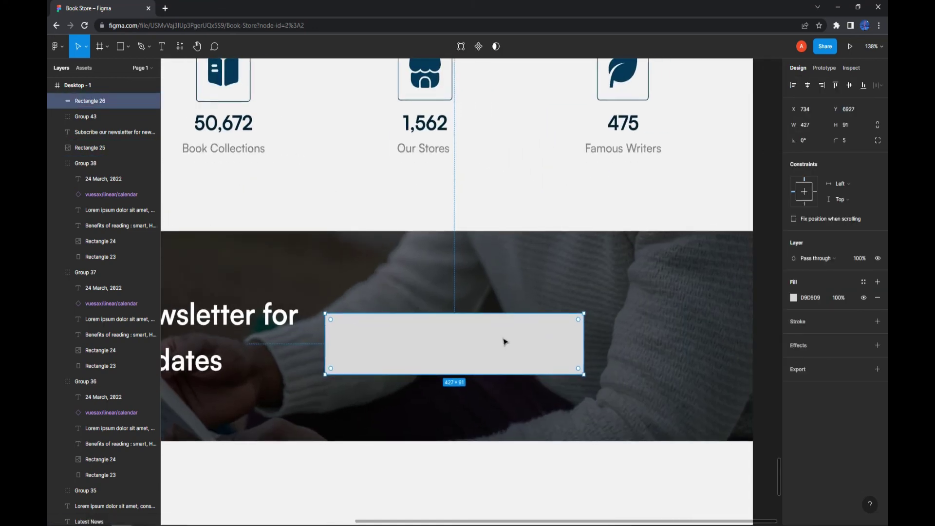
Add Medium 20 'Your Email Address' placeholder in grey 909090 inside the email box.
left_click(162, 46)
left_click(361, 345)
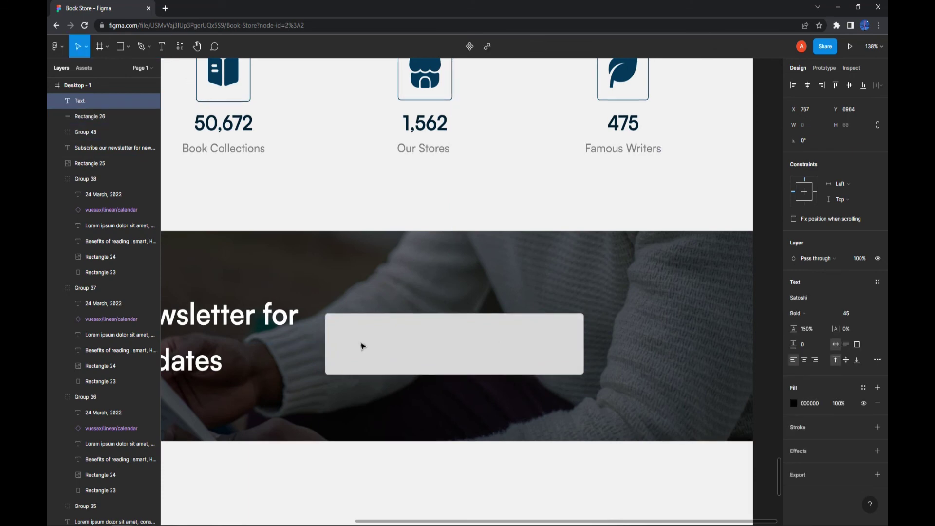
type("Your Email Address")
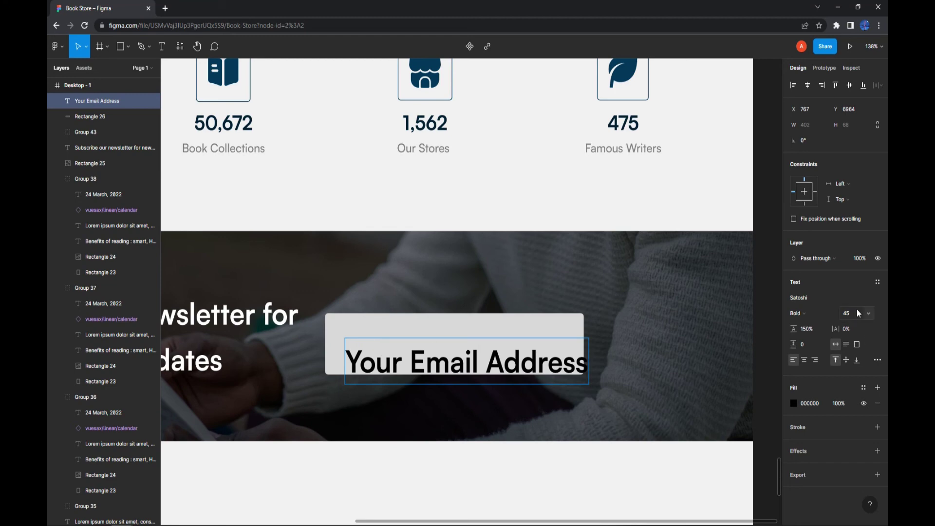
left_click(798, 313)
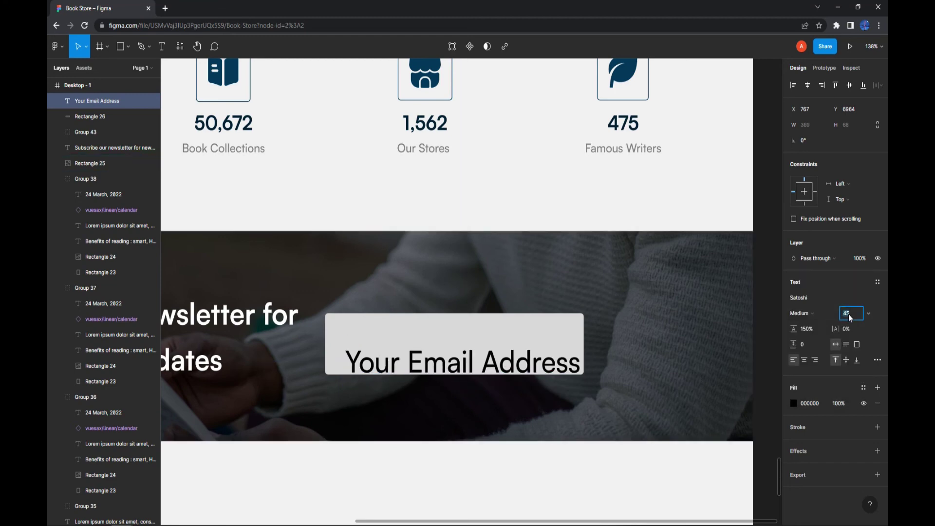
type("20")
key("Return")
left_click_drag(396, 348, 393, 345)
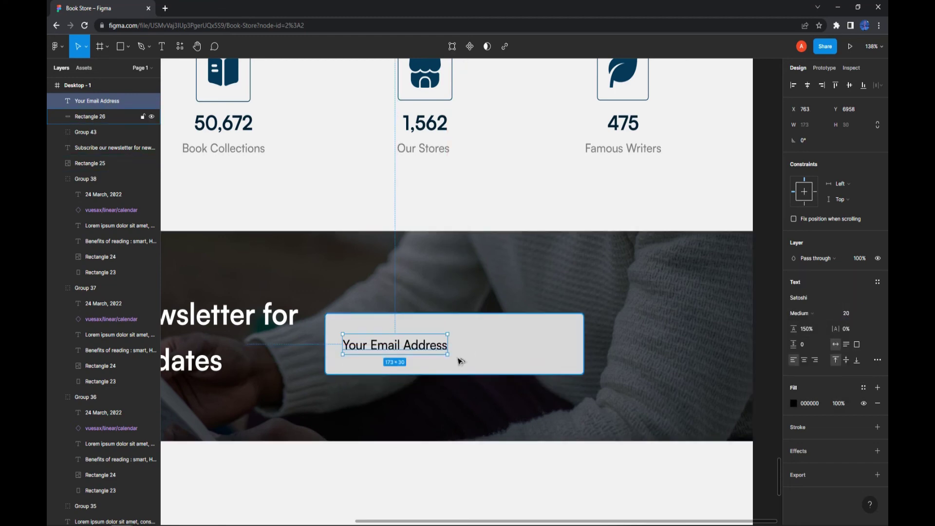
key("Left")
key("Left")
key("Left")
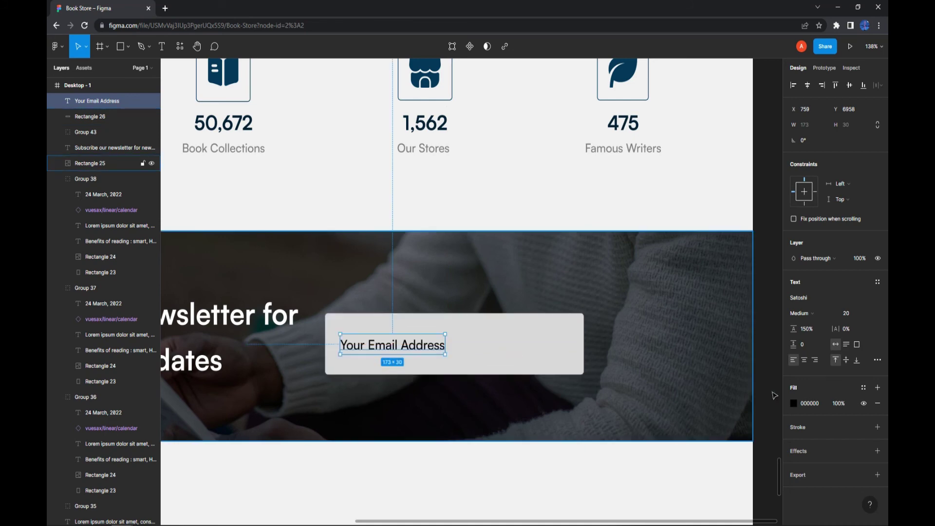
left_click(794, 403)
left_click(699, 478)
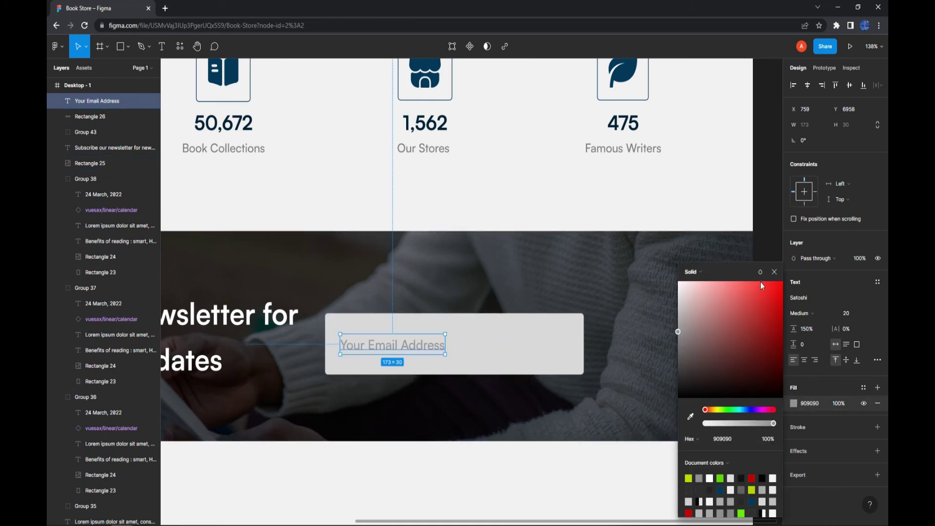
key("Escape")
scroll(643, 348, "right", 3)
left_click(473, 355)
Add a SUBSCRIB text layer right of the email box and wrap it in auto layout.
key("ctrl+d")
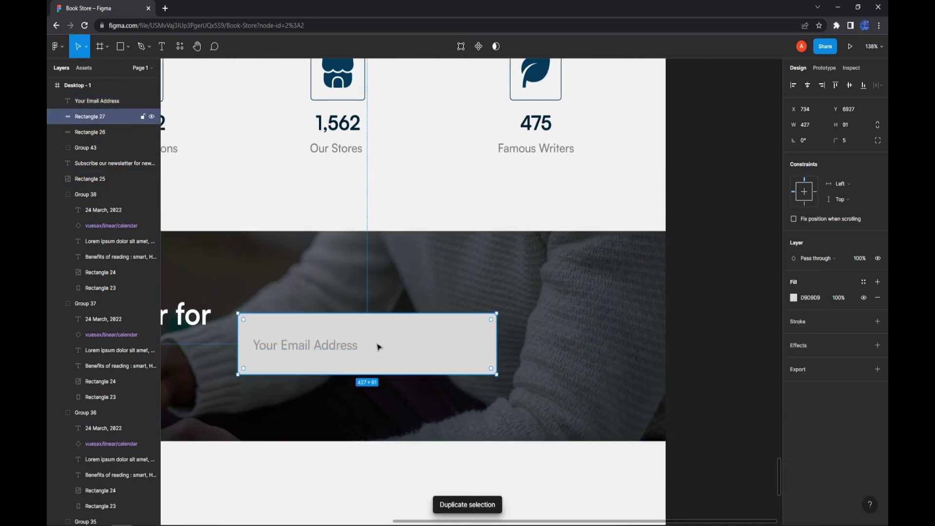
key("Delete")
key("t")
left_click(525, 340)
type("SUBSCRIB")
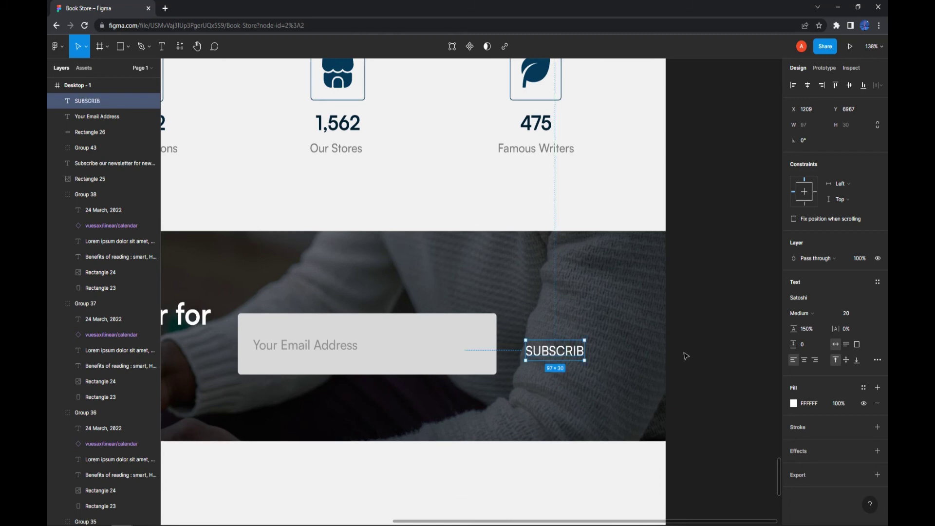
key("shift+a")
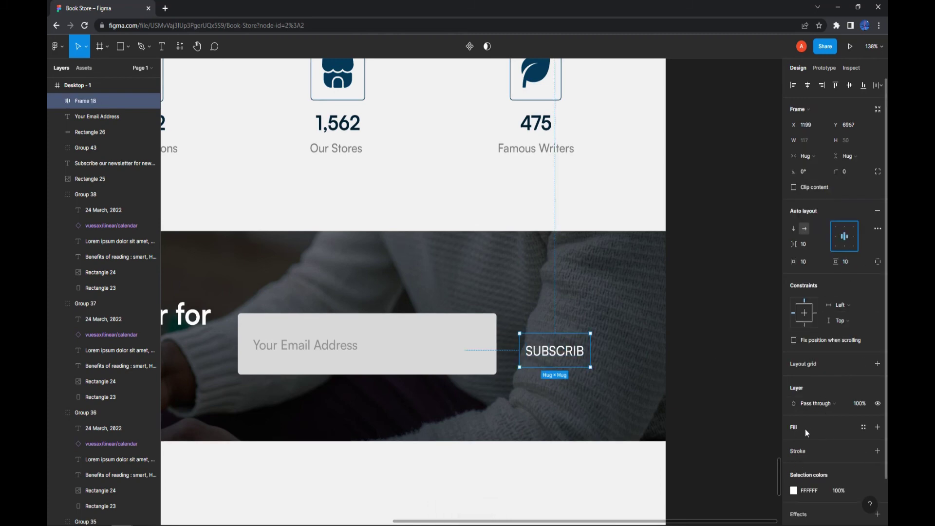
Give the button a red B50000 fill, corner radius 5 and extra vertical padding.
left_click(877, 427)
left_click(793, 442)
left_click(782, 315)
left_click(776, 274)
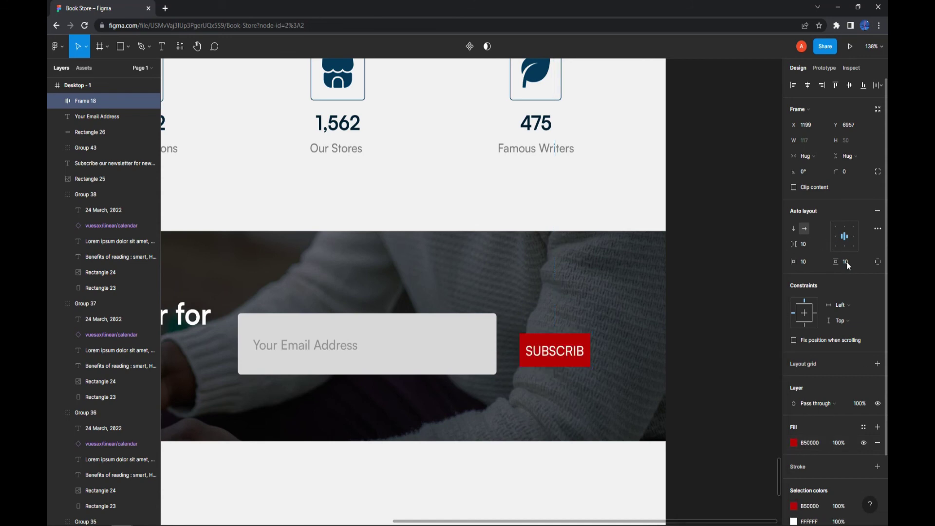
type("5")
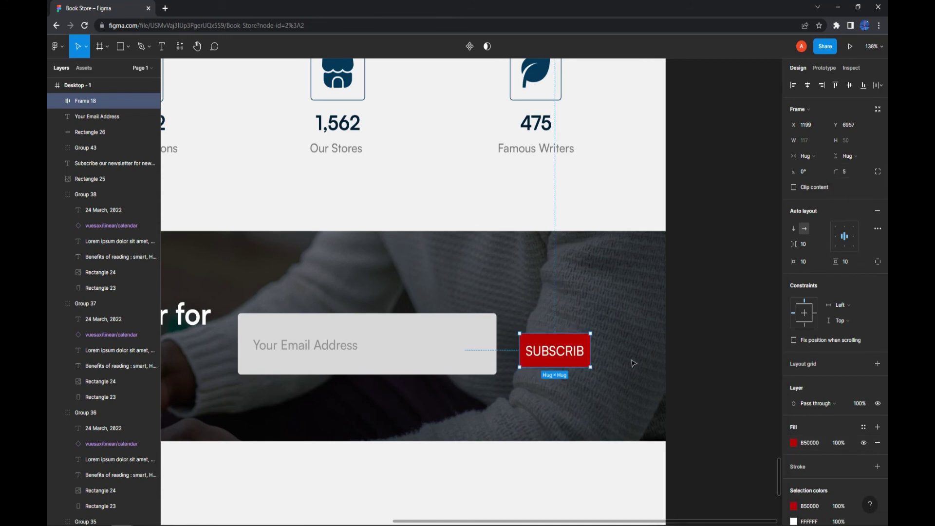
left_click_drag(842, 263, 838, 267)
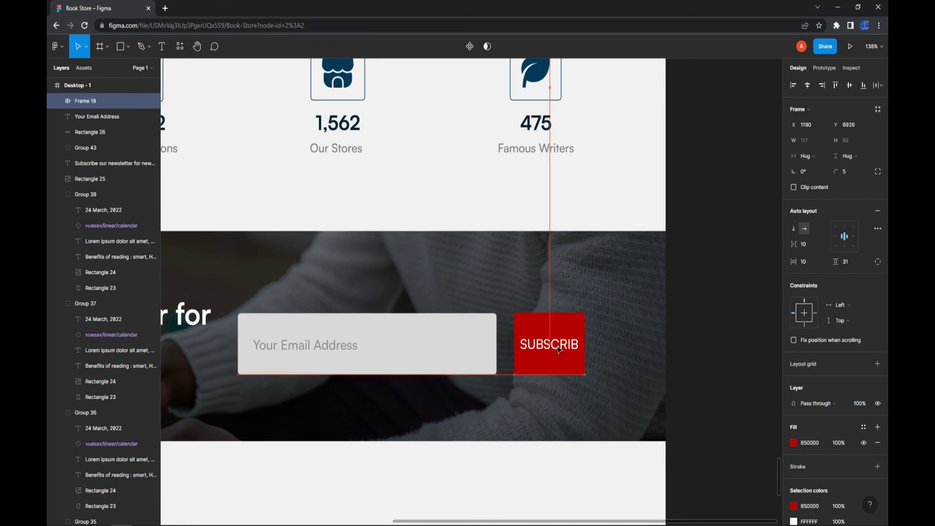
Line the button up beside the email box with vertical padding 26 and horizontal padding 13.
left_click_drag(549, 343, 544, 344)
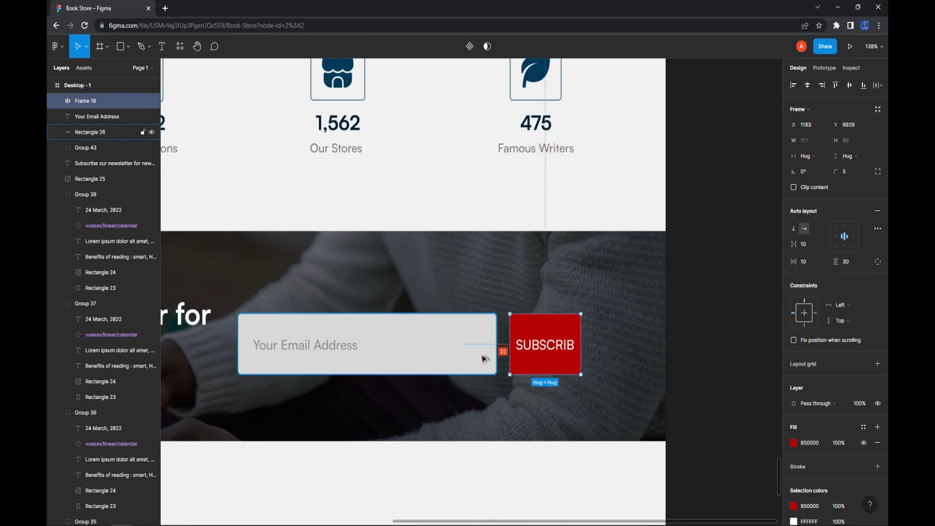
key("Left")
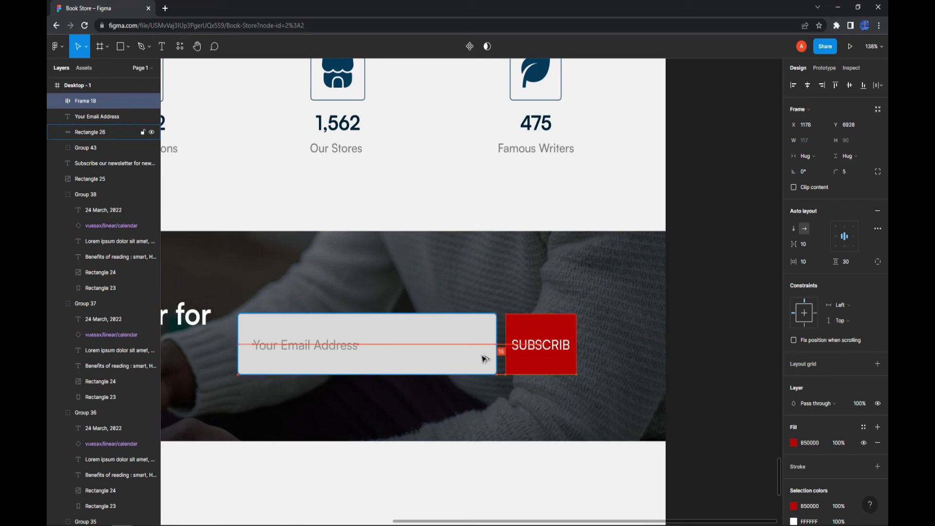
key("Left")
key("Left")
key("Left")
scroll(485, 359, "down", 3)
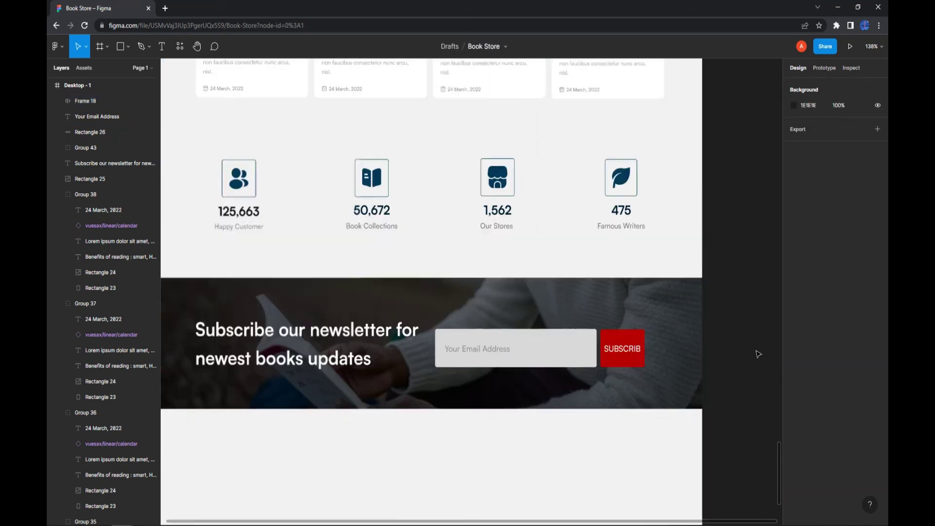
scroll(513, 384, "up", 2)
left_click_drag(836, 265, 834, 267)
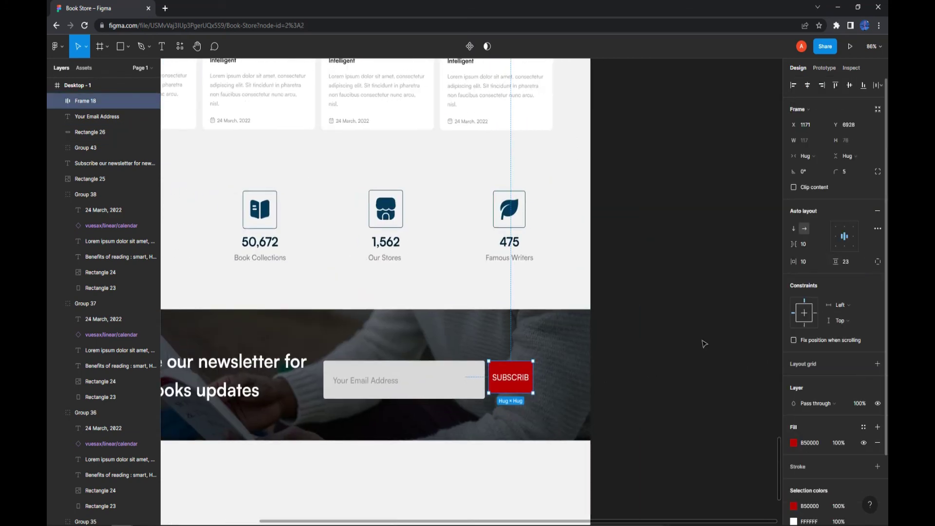
scroll(552, 373, "up", 2)
left_click_drag(502, 378, 500, 383)
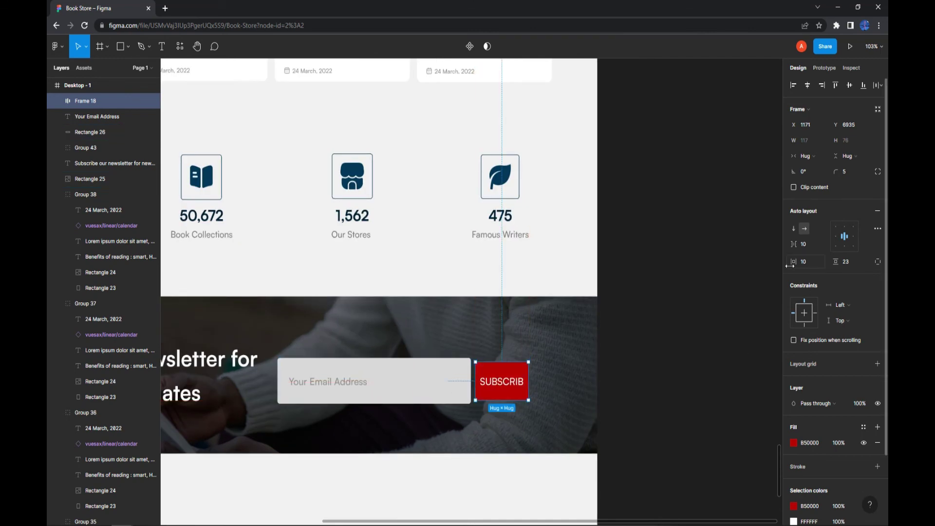
left_click_drag(793, 261, 796, 269)
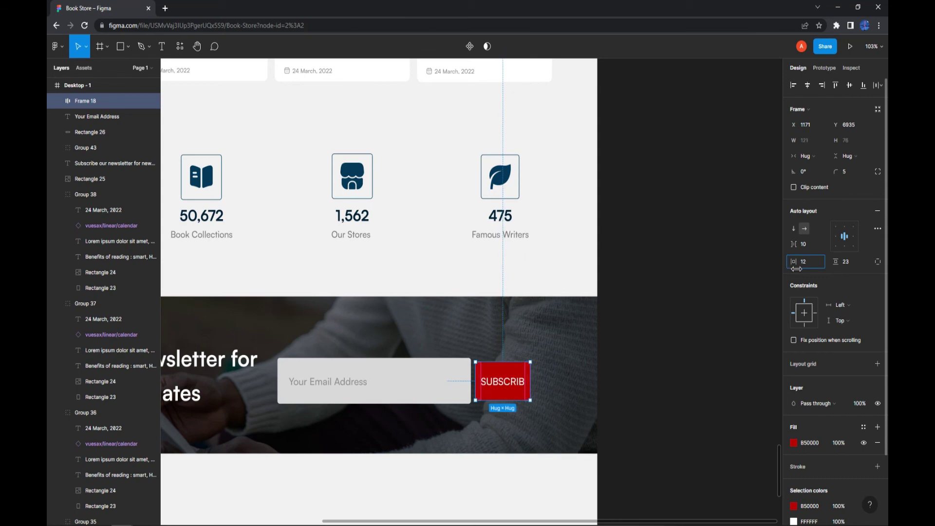
left_click(605, 407)
Select all layers of the newsletter section.
scroll(697, 265, "down", 5, "ctrl")
scroll(710, 294, "down", 5, "ctrl")
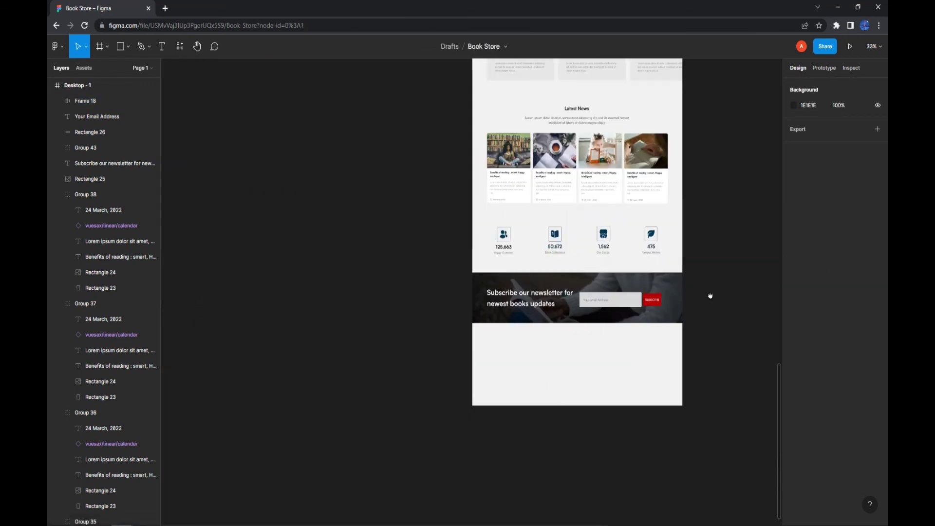
left_click_drag(428, 256, 277, 271)
Group the newsletter section layers and confirm the group in the layers panel.
key("ctrl+g")
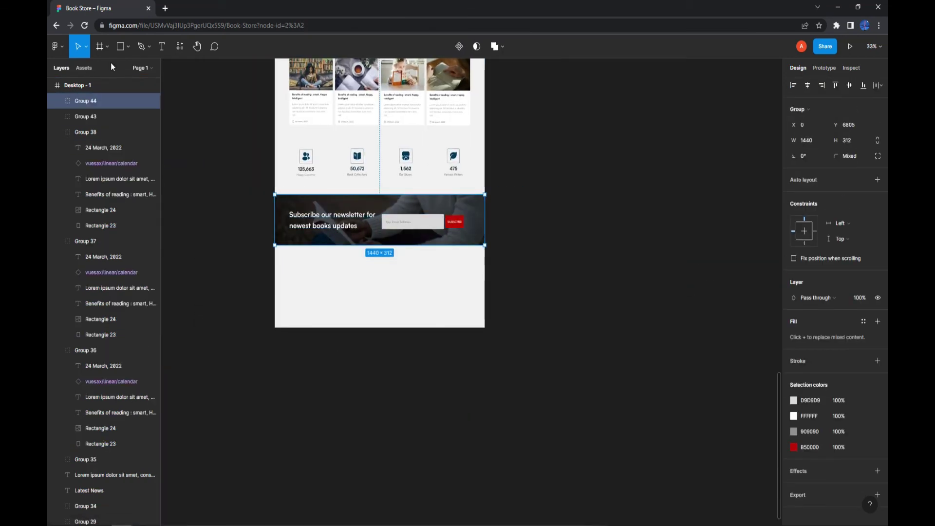
left_click(242, 193)
left_click(100, 47)
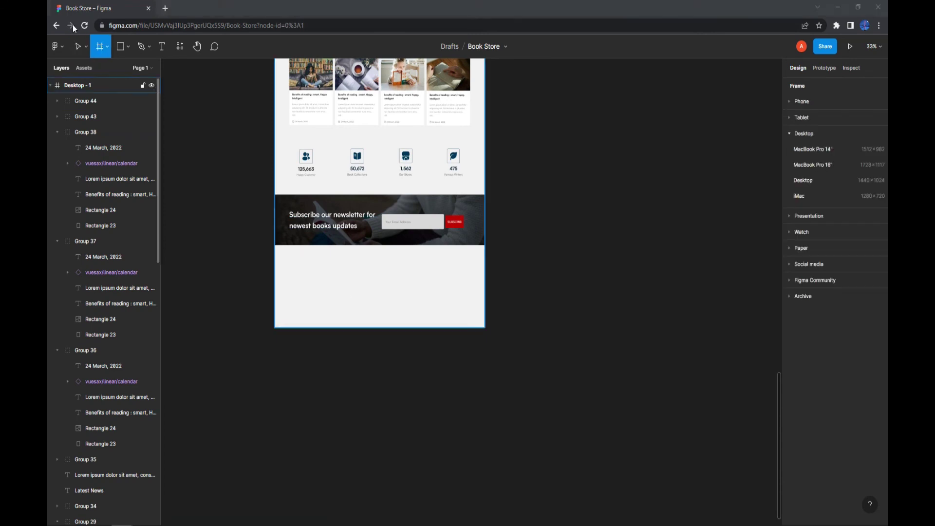
left_click(85, 100)
scroll(355, 284, "up", 3, "ctrl")
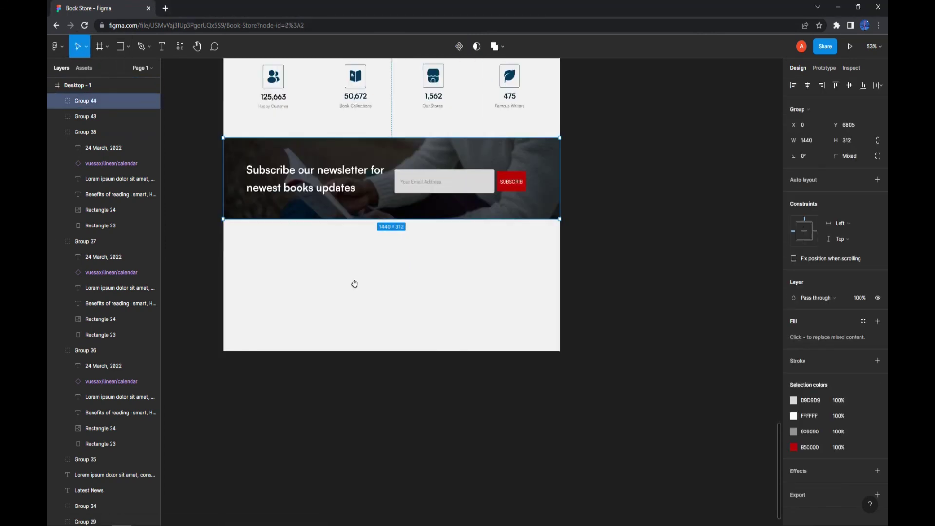
scroll(358, 283, "up", 1, "ctrl")
left_click(258, 234)
Paste the Soudemy logo onto the footer's left side.
key("ctrl+v")
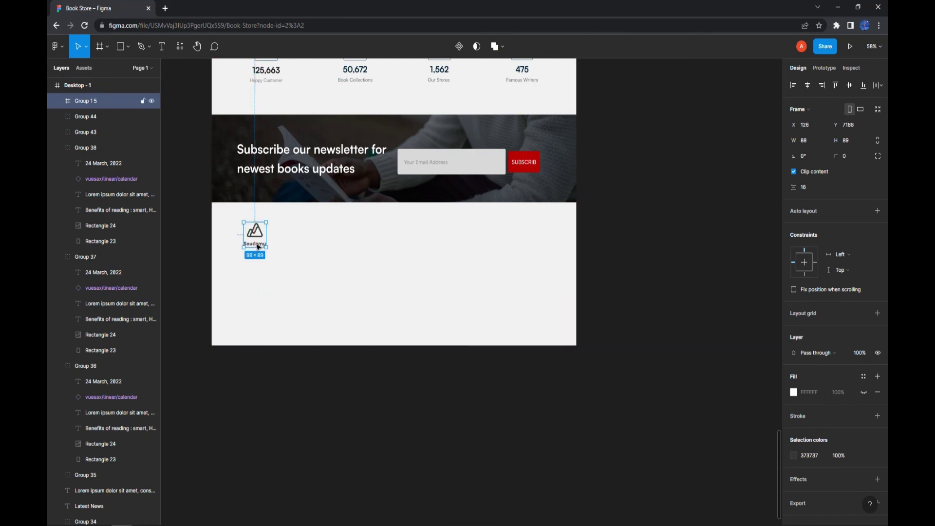
left_click_drag(254, 247, 247, 247)
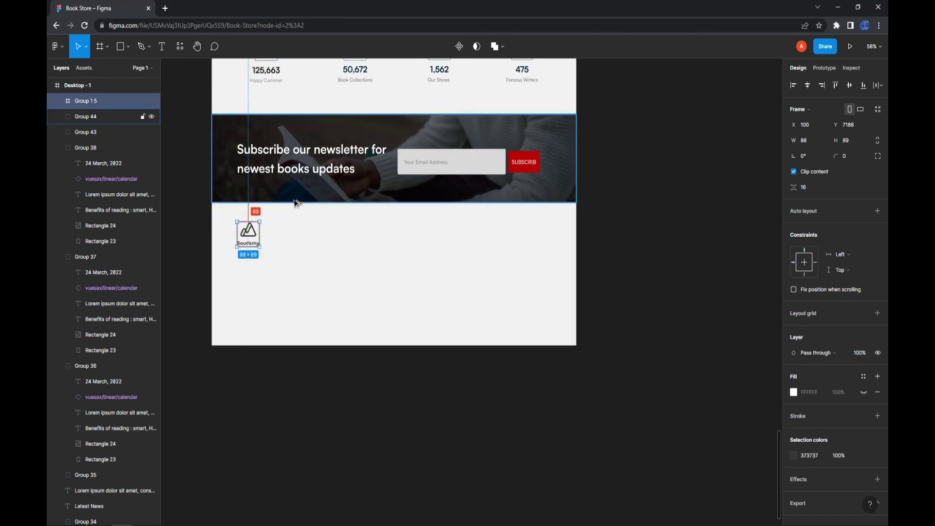
key("Down")
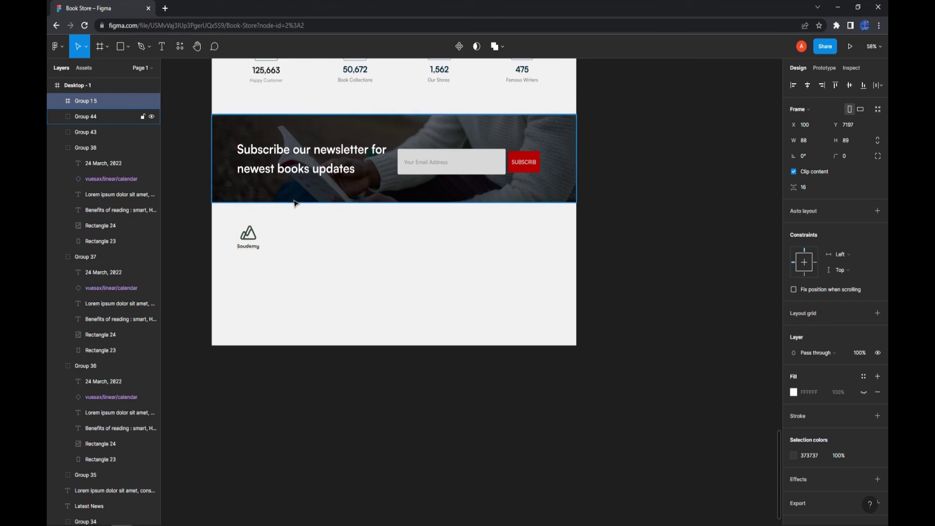
scroll(294, 207, "up", 3)
Add the Bookland description as a fixed-width text box under the logo.
left_click(162, 46)
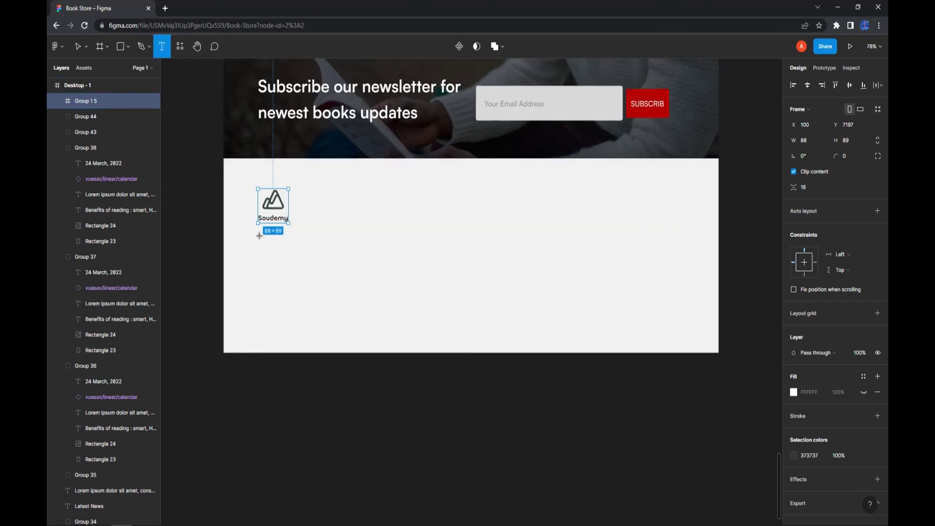
left_click(259, 239)
type("Bookland is a Book Store Ecommerce Website Template by DexignZone lorem ipsum dolor sit")
mouse_move(550, 241)
left_mouse_down()
mouse_move(325, 268)
mouse_move(264, 214)
left_mouse_up()
left_click(493, 292)
scroll(323, 292, "up", 3)
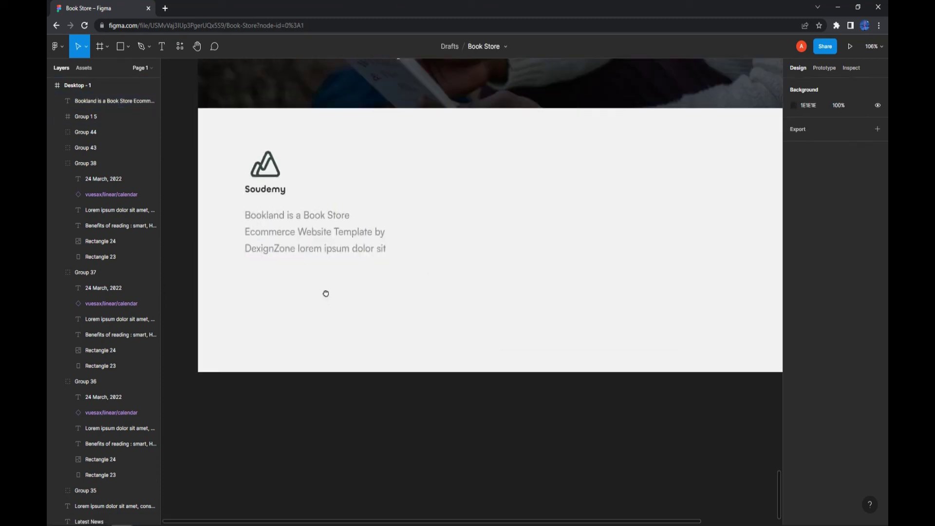
scroll(298, 286, "up", 2)
Place the Facebook, Twitter and Instagram icons just below the description.
key("ctrl+v")
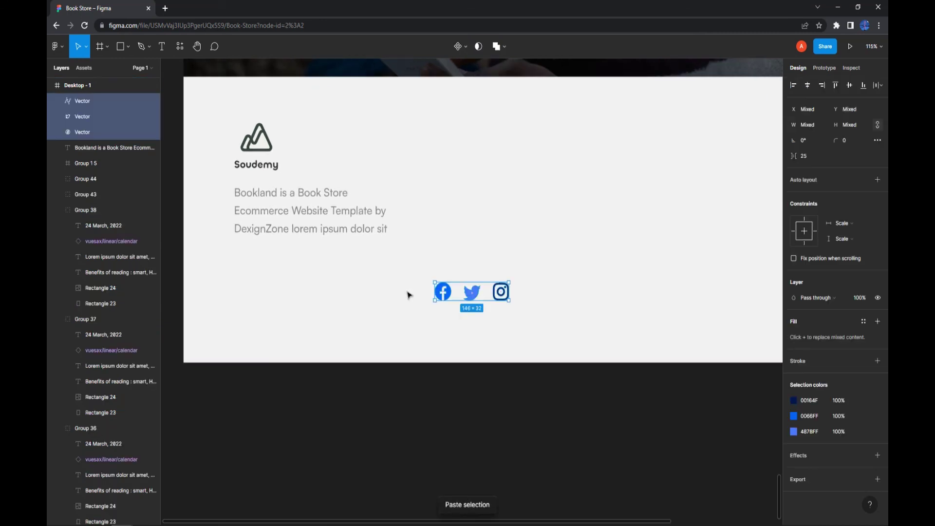
left_click_drag(450, 292, 242, 266)
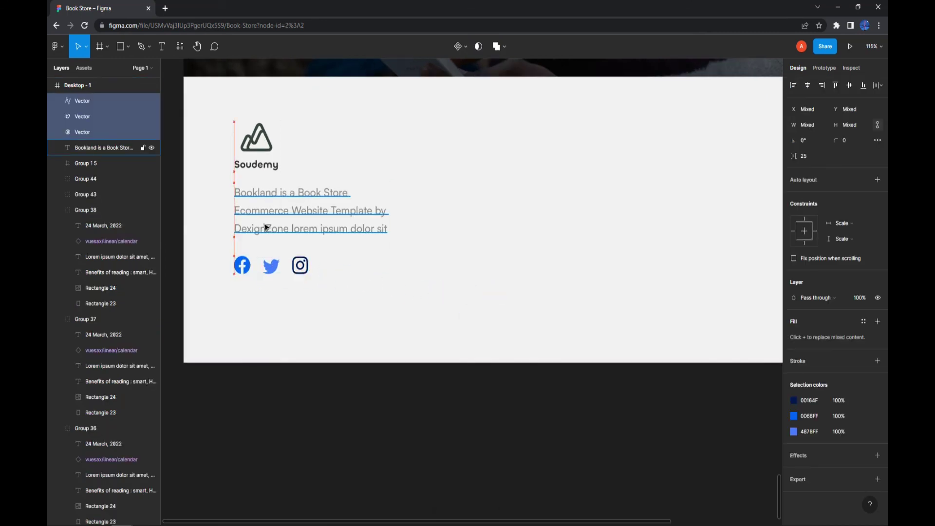
left_click_drag(267, 227, 266, 224)
left_click(341, 283)
scroll(380, 265, "up", 1)
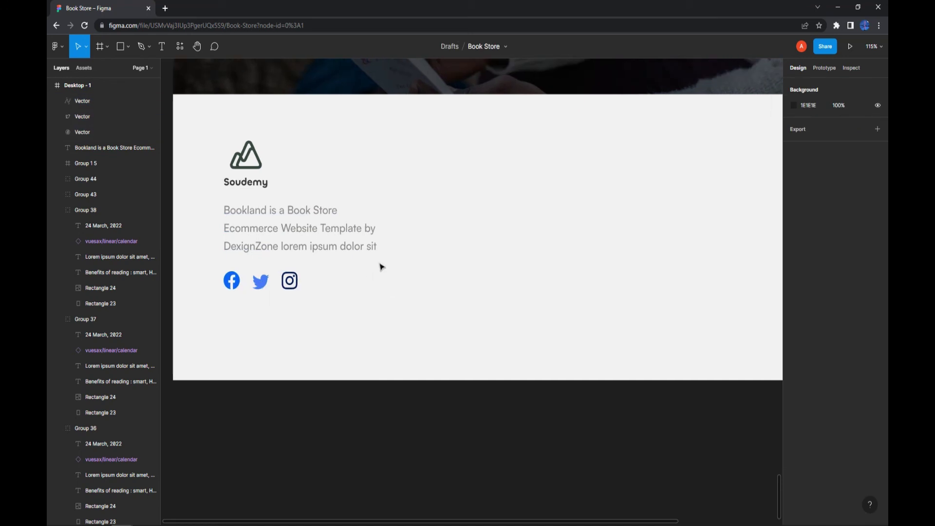
scroll(434, 196, "up", 2)
Add a bold, size 25 'Our Links' heading aligned with the top of the logo.
key("t")
left_click(362, 188)
type("Our Links")
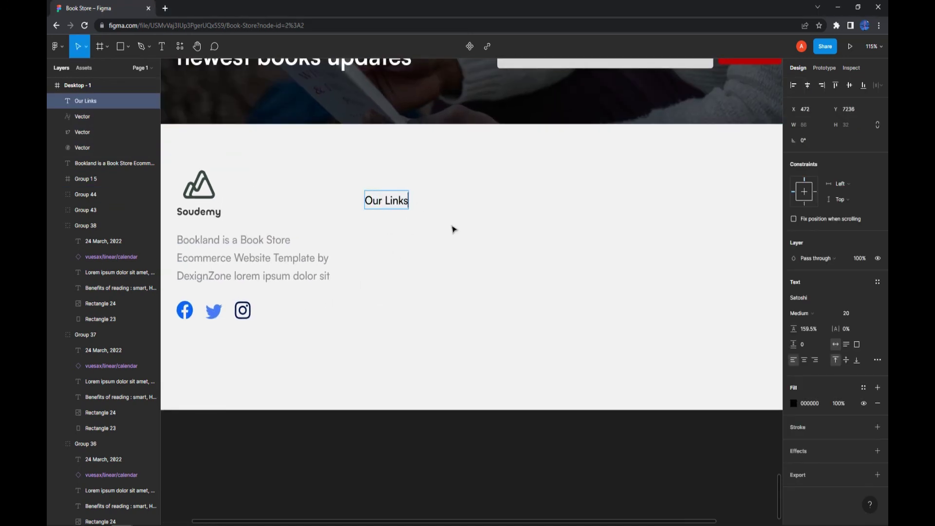
key("Escape")
left_click(801, 313)
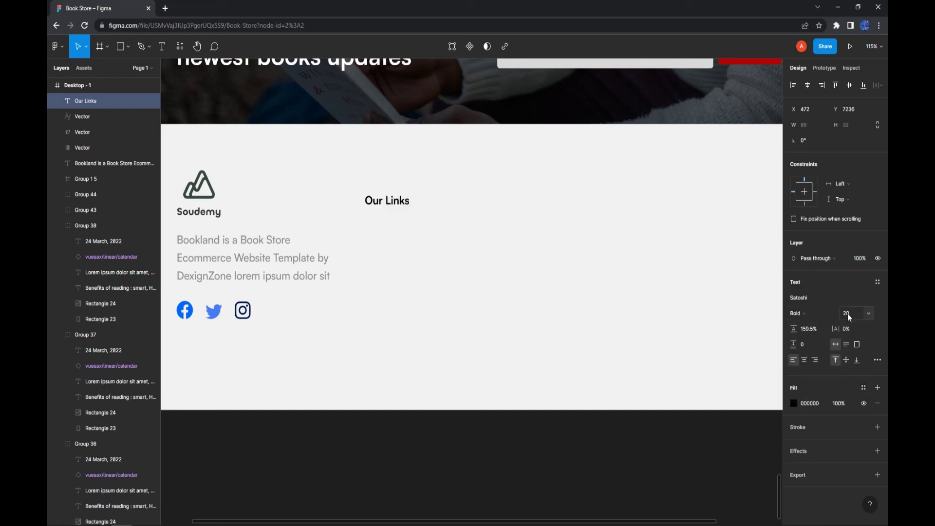
left_click(848, 313)
type("25")
key("Return")
left_click_drag(396, 202, 402, 194)
key("shift+Left")
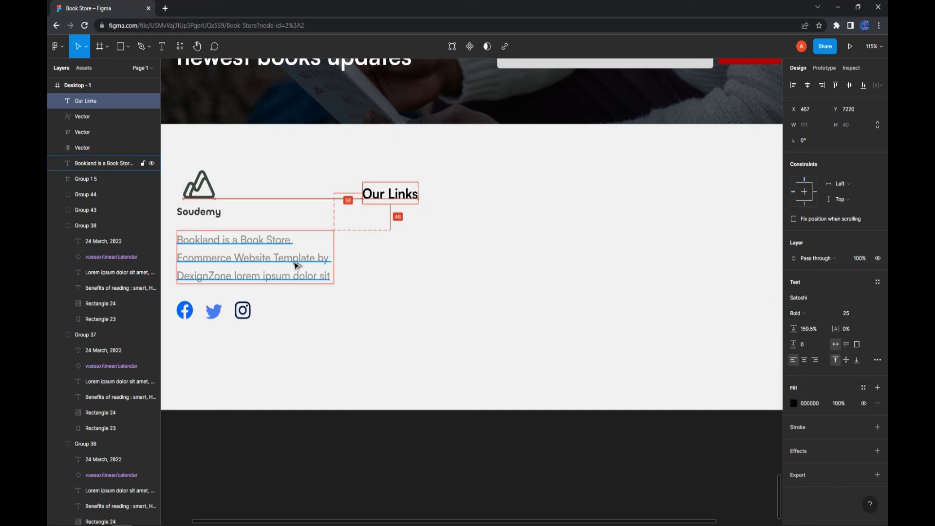
key("Left")
key("Left")
scroll(385, 233, "up", 3, "ctrl")
scroll(386, 232, "up", 3, "ctrl")
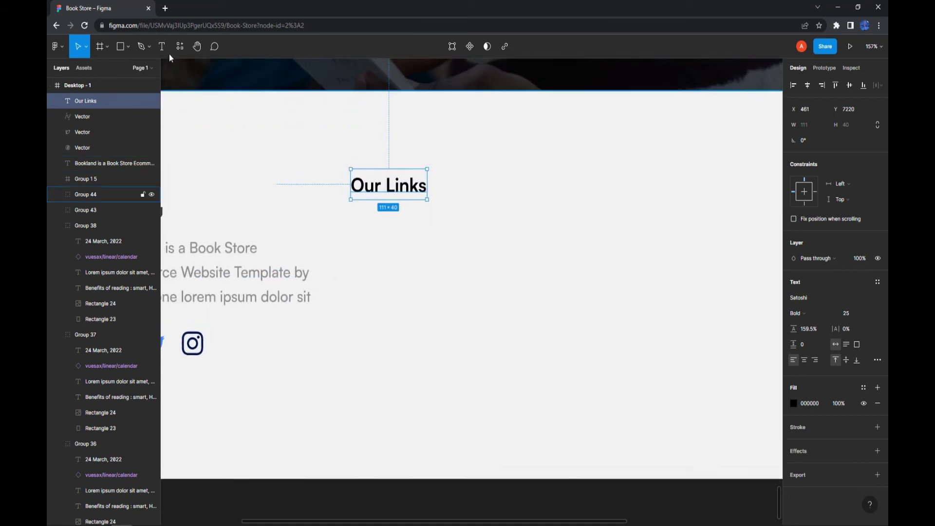
Add a size 20, Medium weight, grey 939393 'About Us' link under the heading.
key("t")
left_click(354, 215)
type("20")
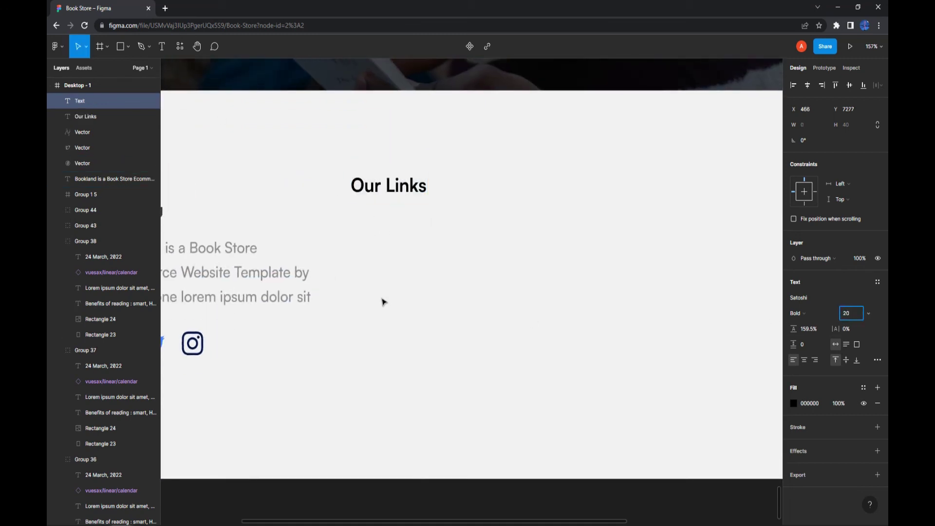
key("Return")
type("About Us")
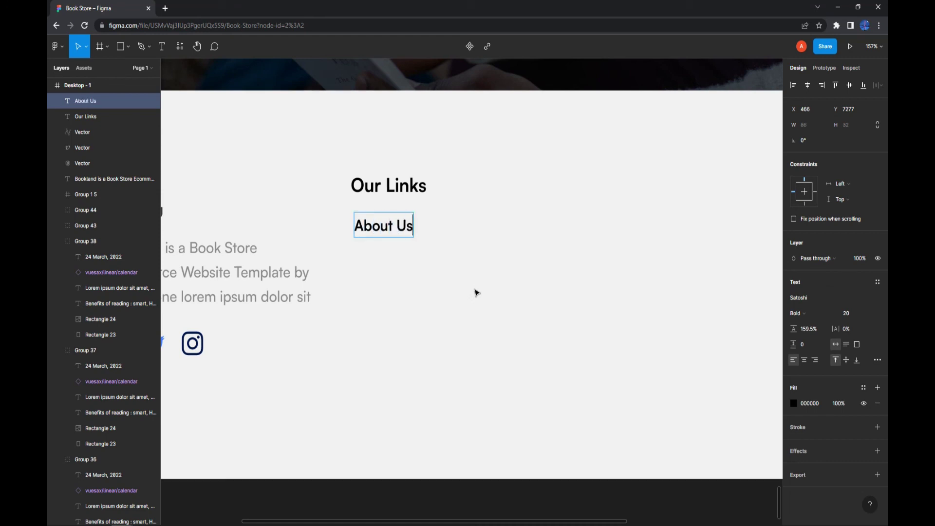
key("Escape")
left_click(808, 317)
left_click(809, 305)
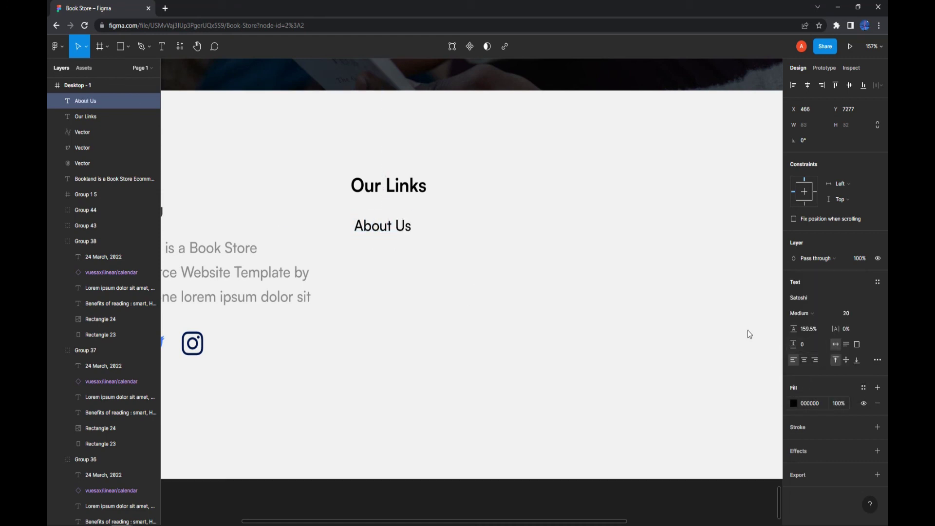
left_click(793, 403)
key("Escape")
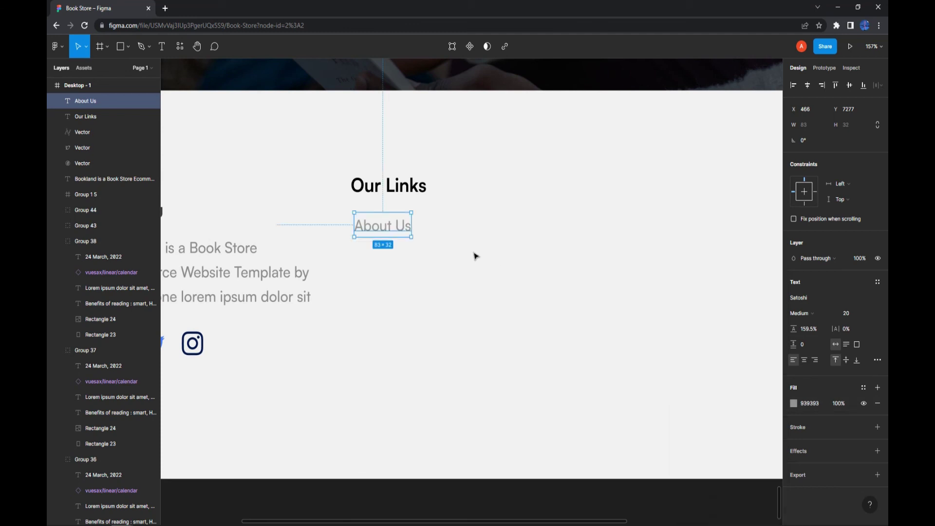
left_click_drag(396, 232, 388, 263)
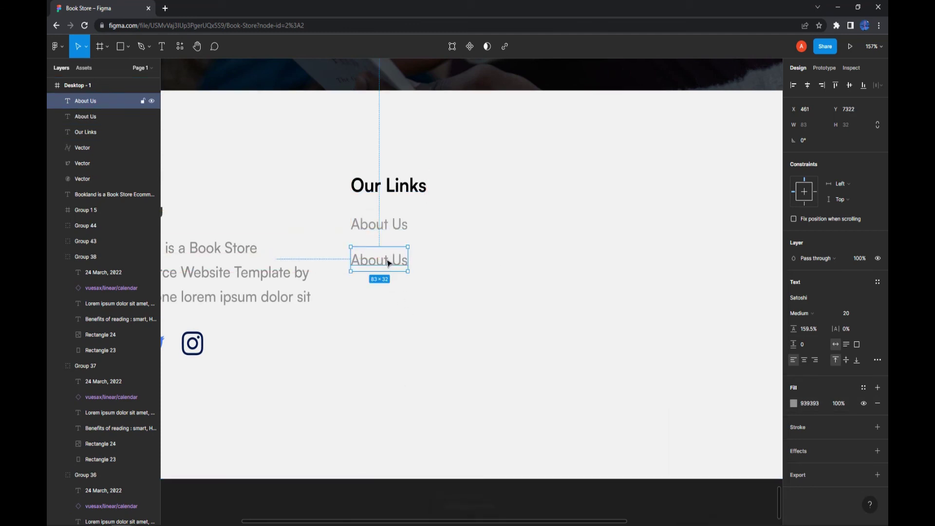
Duplicate About Us into five stacked links and wrap the column in auto layout.
key("ctrl+d")
key("ctrl+d")
key("ctrl+d")
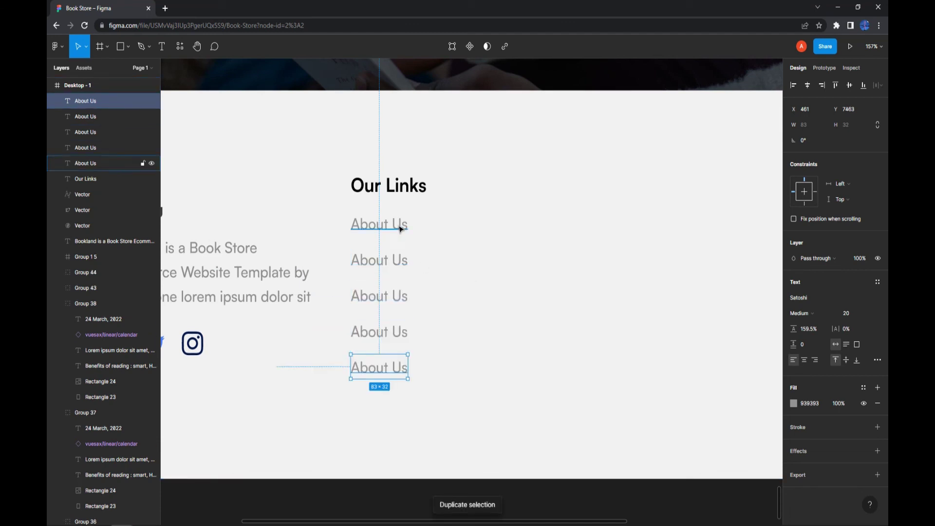
left_click_drag(464, 268, 424, 165)
left_click_drag(373, 397, 372, 396)
key("shift+a")
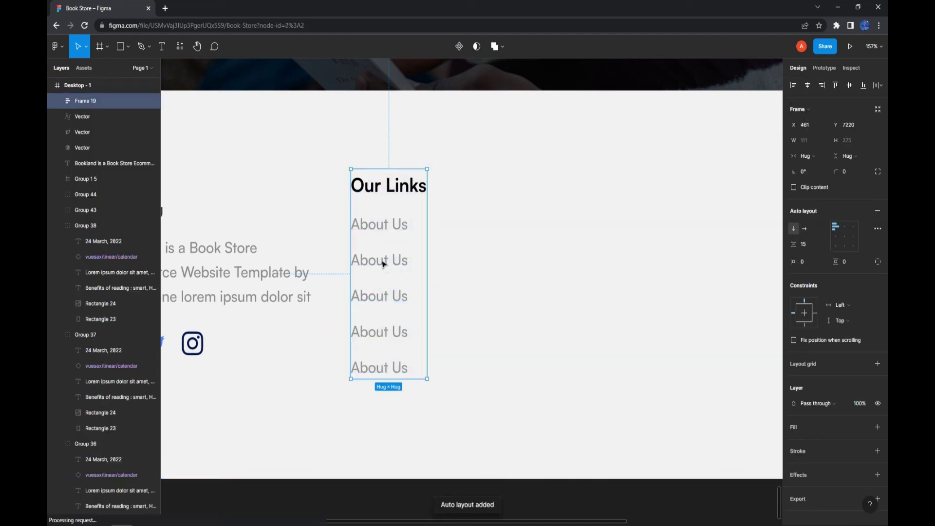
Rename the copies to Contact US, Privacy Policy, Pricing Table and FAQ.
left_click(382, 262)
type("Contac")
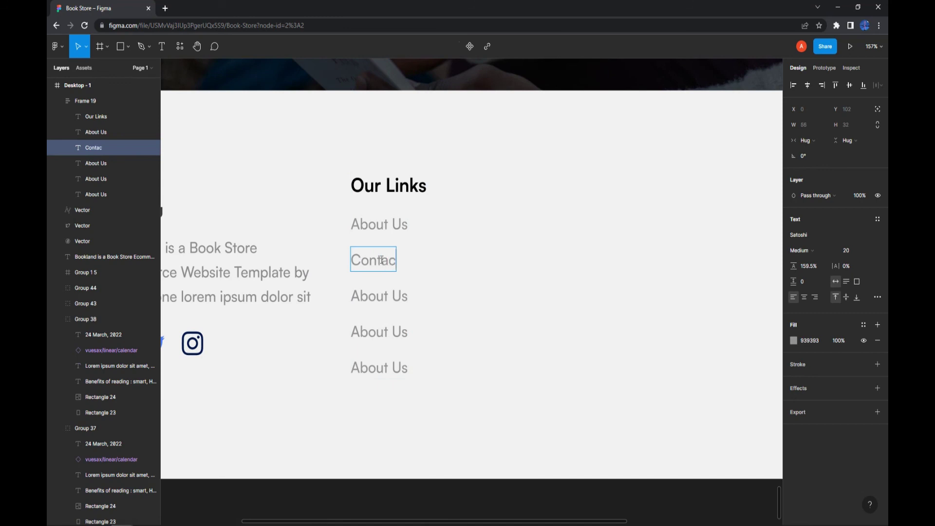
type("t US")
left_click(380, 296)
key("Return")
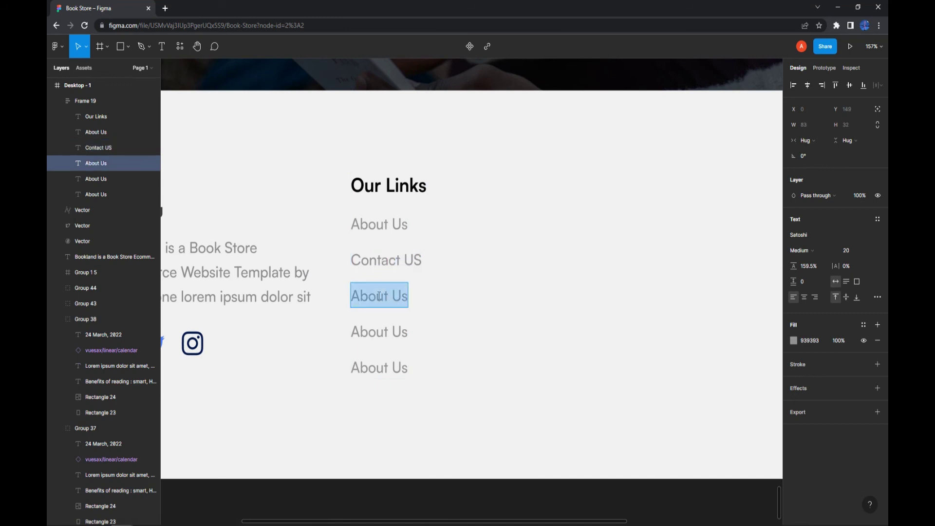
type("Privacy Policy")
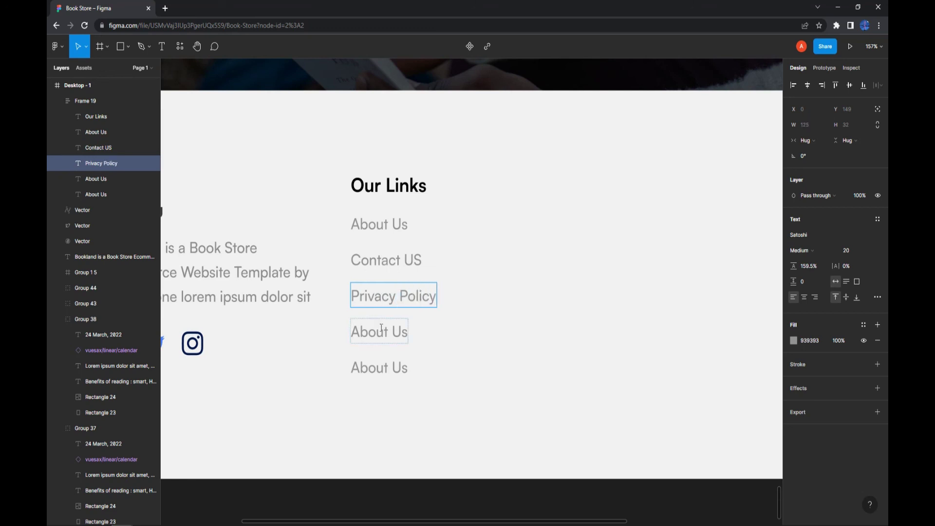
double_click(381, 329)
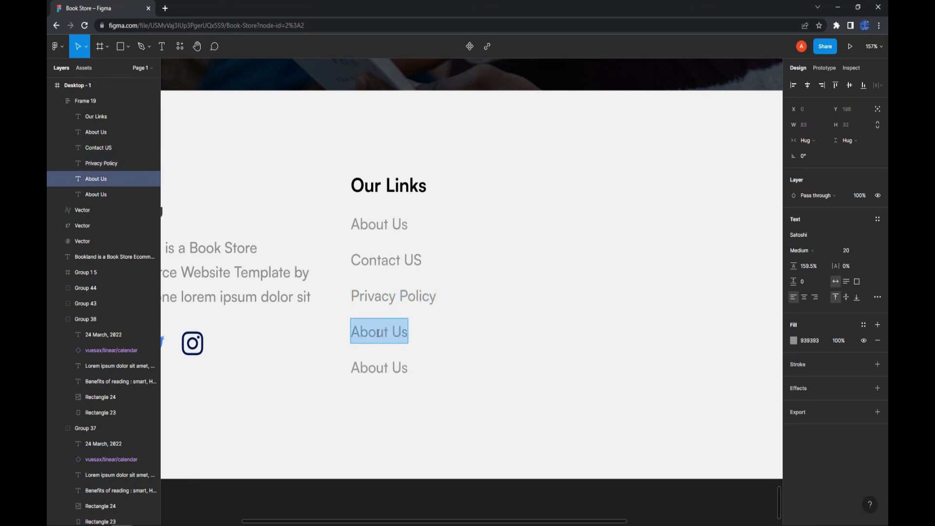
type("Pricing Table")
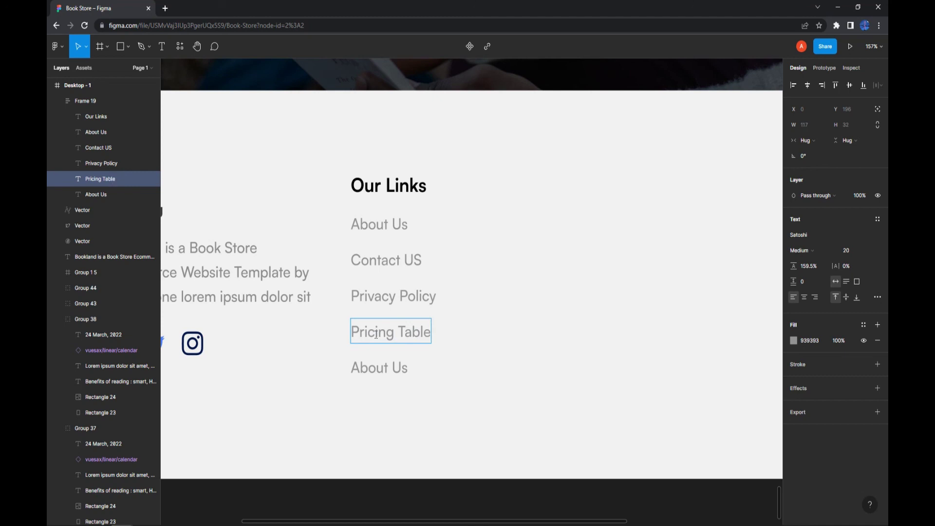
left_click(377, 368)
double_click(377, 367)
type("FAQ")
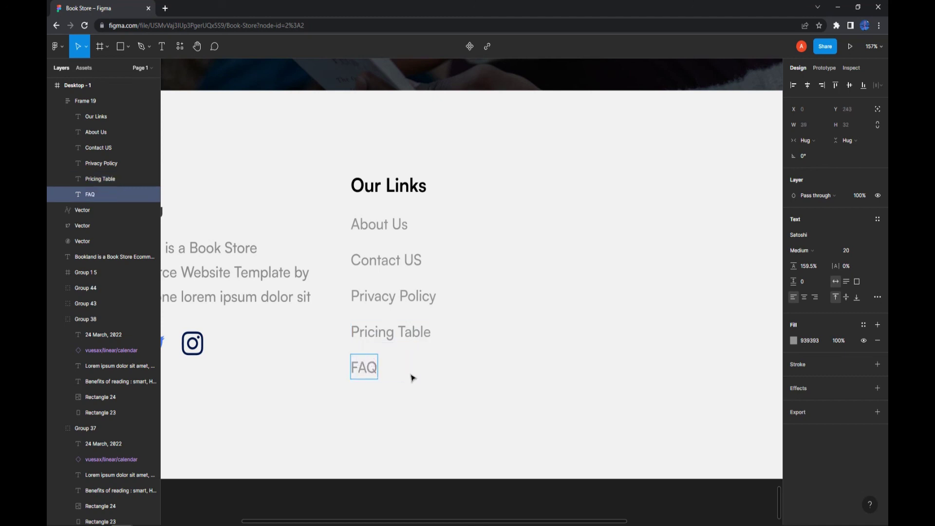
key("Escape")
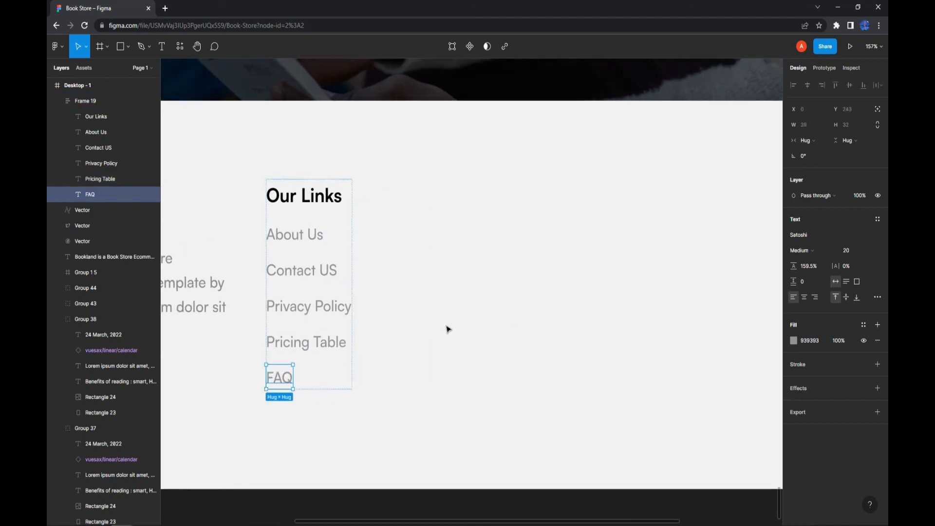
scroll(446, 327, "down", 3)
key("Escape")
Duplicate the Our Links column into additional link columns placed side by side.
key("ctrl+d")
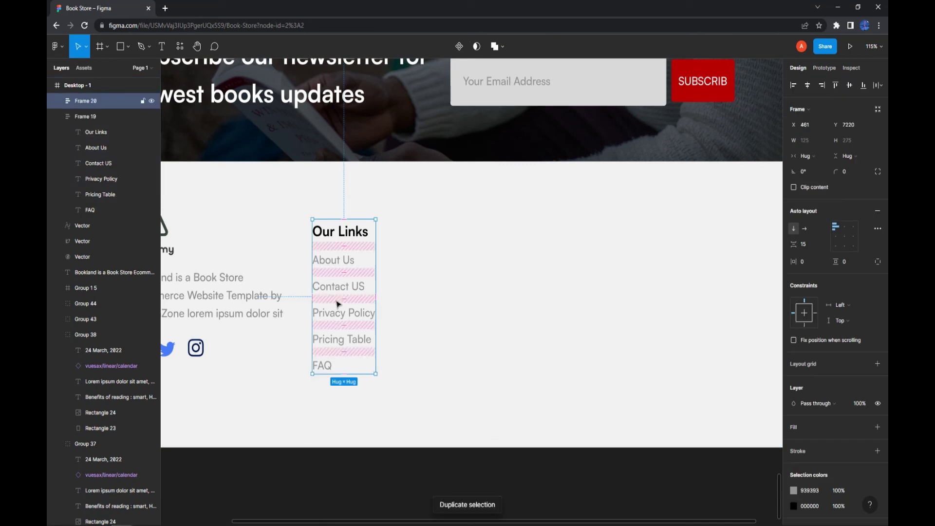
left_click_drag(336, 302, 415, 308)
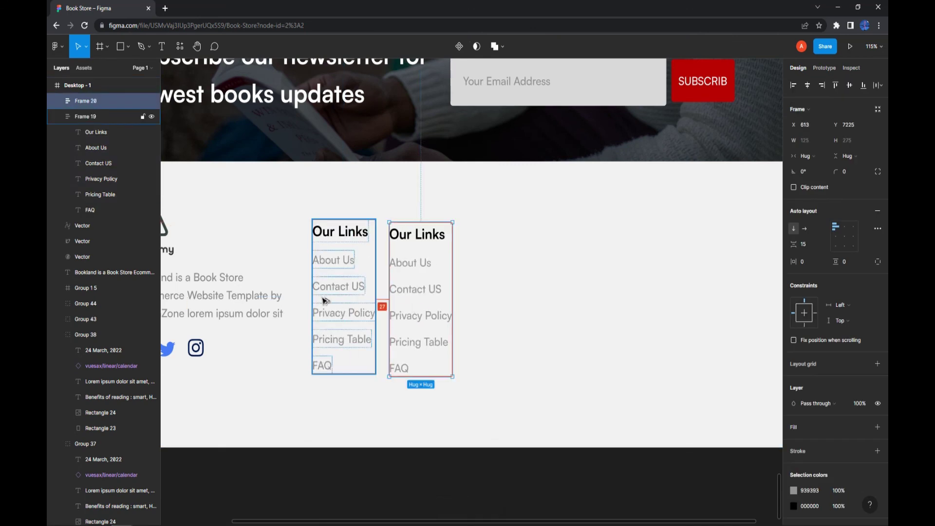
key("Right")
key("Right")
key("Right")
key("Right")
key("Right")
key("Right")
key("Up")
key("Up")
key("Up")
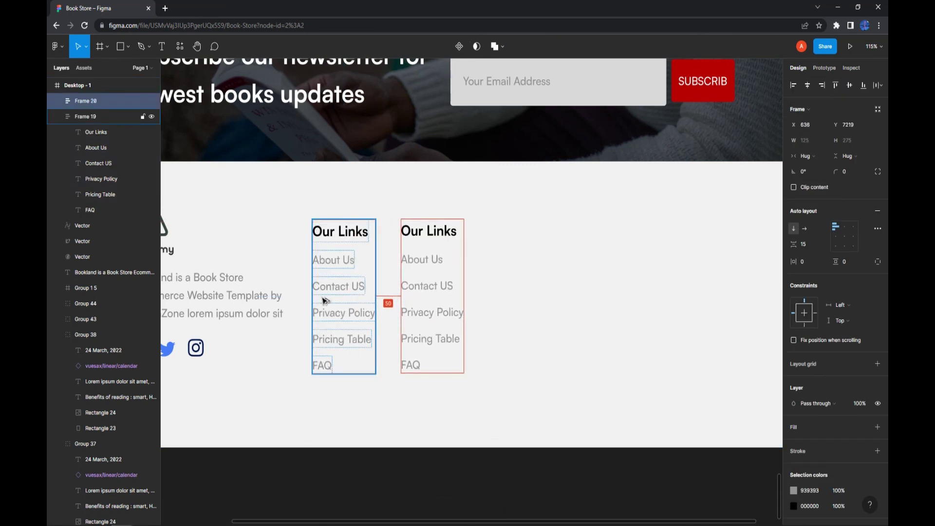
key("Right")
key("Right")
key("Right")
key("Right")
key("Right")
key("Right")
key("Right")
key("Right")
key("Right")
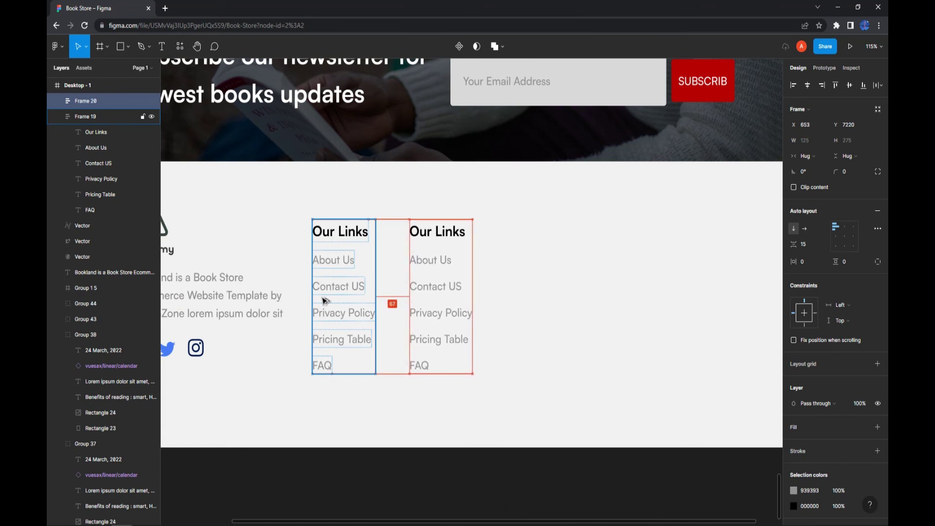
key("Right")
key("Right")
key("Right")
key("ctrl+d")
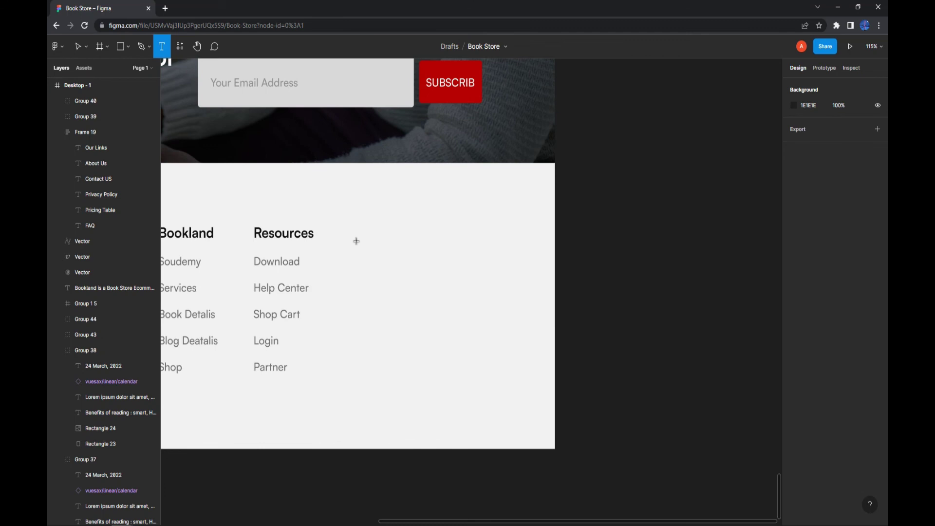
Add a 'Get in Touch With Us' heading aligned beside the Resources heading.
left_click(370, 238)
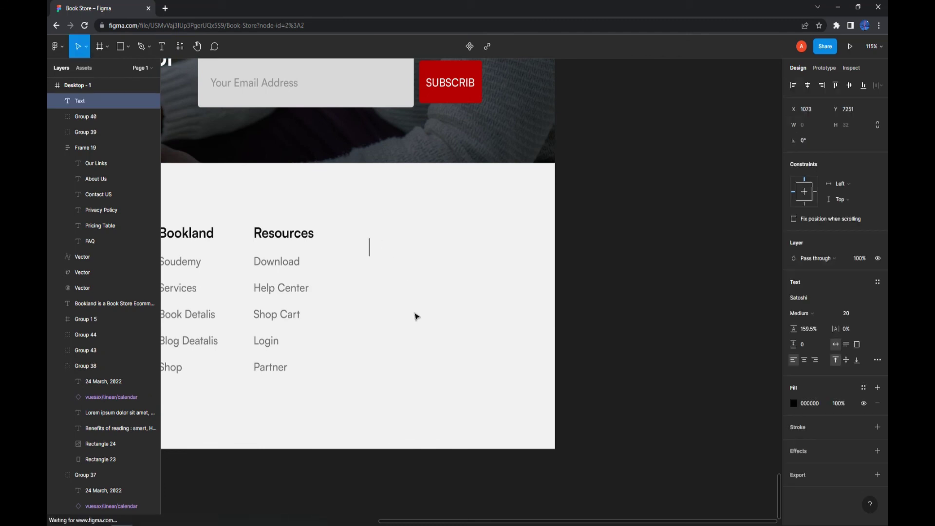
type("Get in Touch With Us")
key("Escape")
left_click_drag(421, 256, 422, 240)
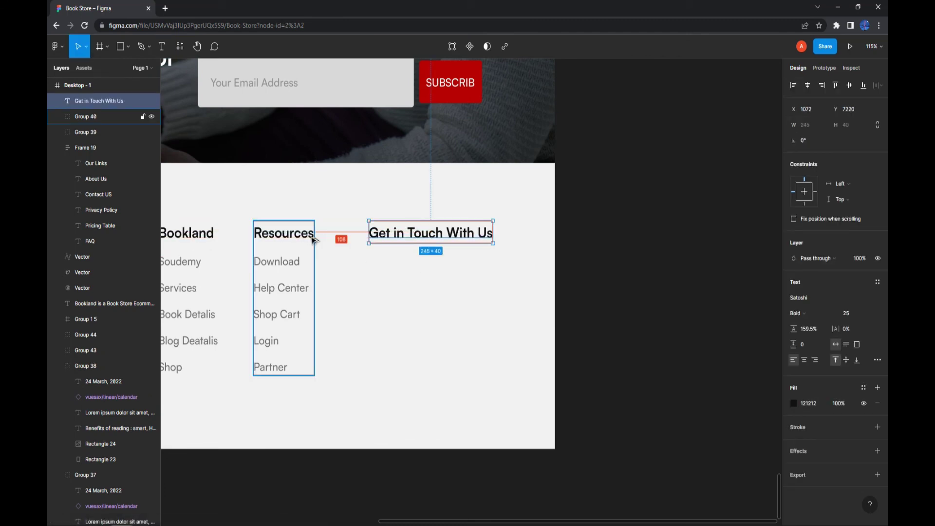
key("Left")
key("Left")
key("Left")
key("Left")
key("Left")
key("Left")
key("Left")
key("Left")
key("Left")
key("Left")
key("Left")
key("Left")
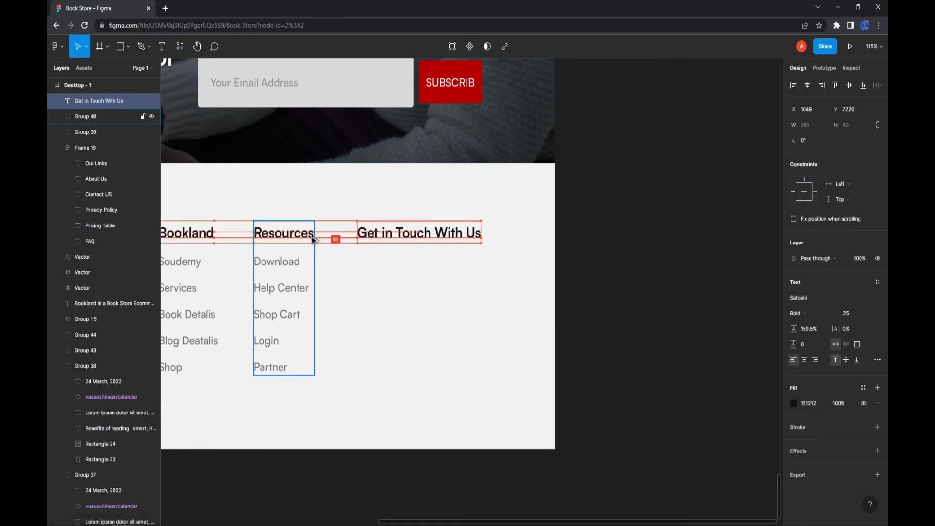
key("Left")
key("Left")
key("Left")
key("Left")
key("Left")
key("Left")
scroll(428, 265, "up", 2)
Paste the location, call and sms icons and stack them under the heading.
key("Escape")
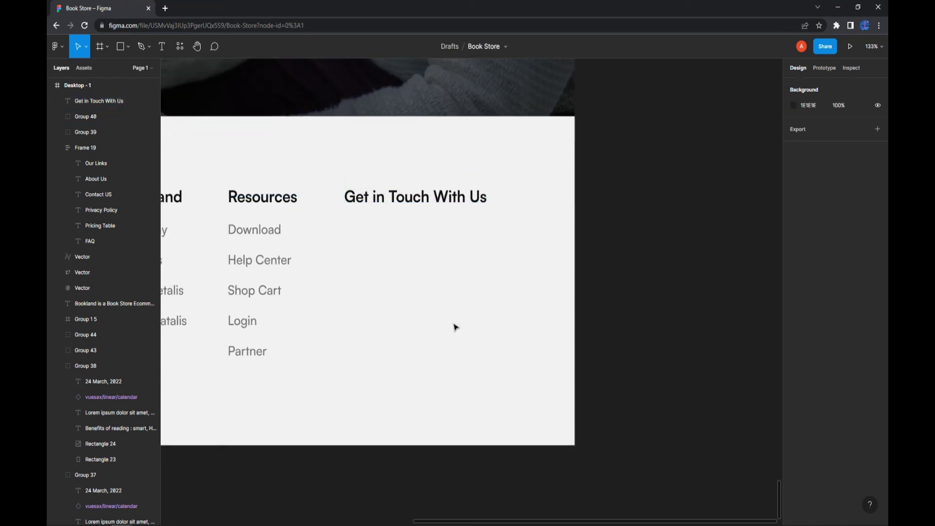
scroll(348, 198, "up", 4)
key("ctrl+v")
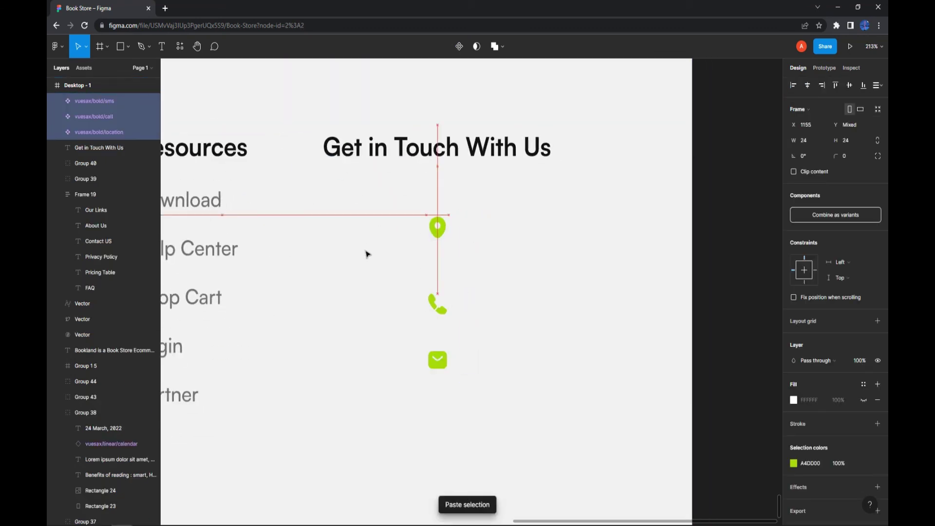
key("shift+Left")
key("shift+Left")
key("shift+Left")
key("shift+Down")
key("shift+Down")
left_click_drag(330, 246, 337, 206)
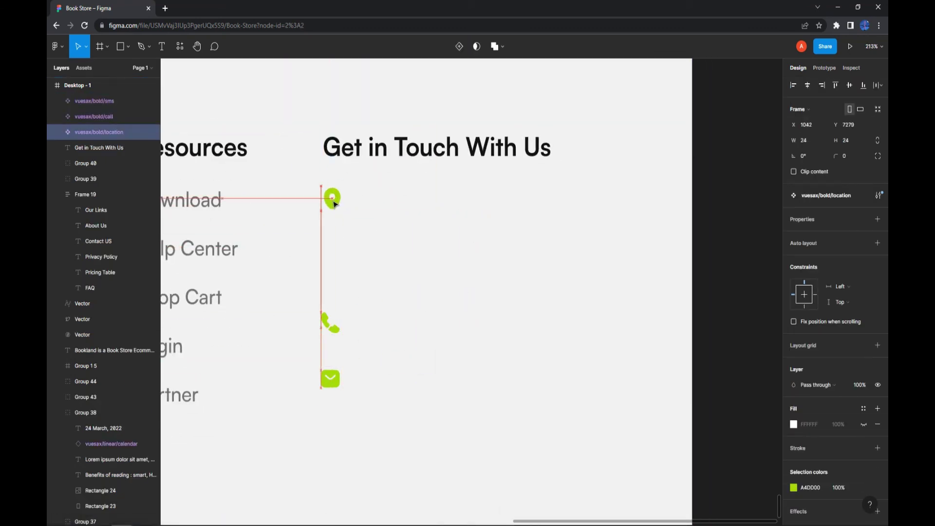
key("Right")
key("Right")
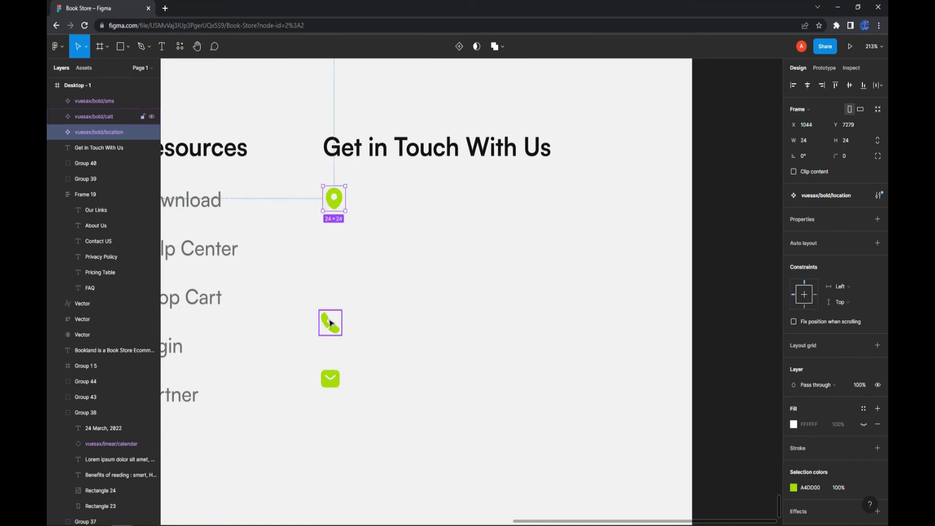
left_click_drag(330, 321, 334, 281)
left_click_drag(333, 376, 337, 371)
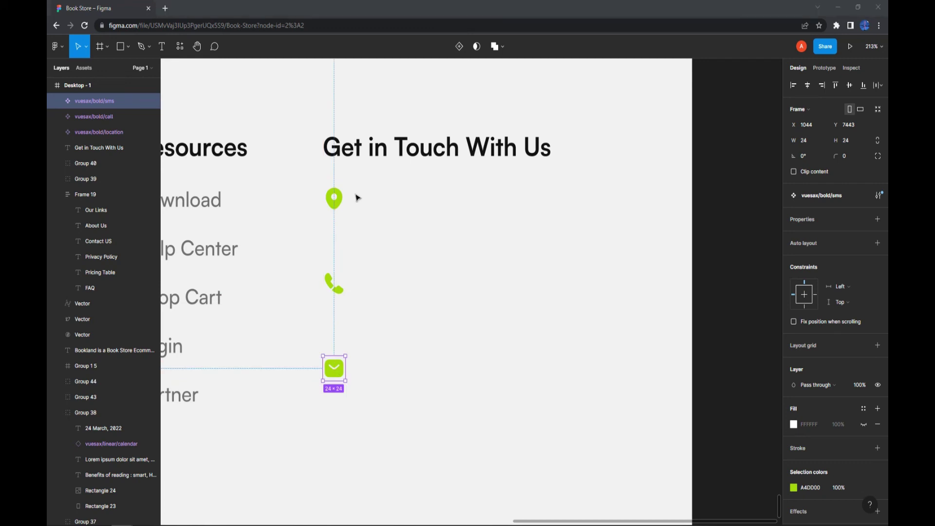
left_click(334, 197)
Place the address beside the location icon, wrapped onto two lines.
key("t")
left_click(376, 193)
key("ctrl+v")
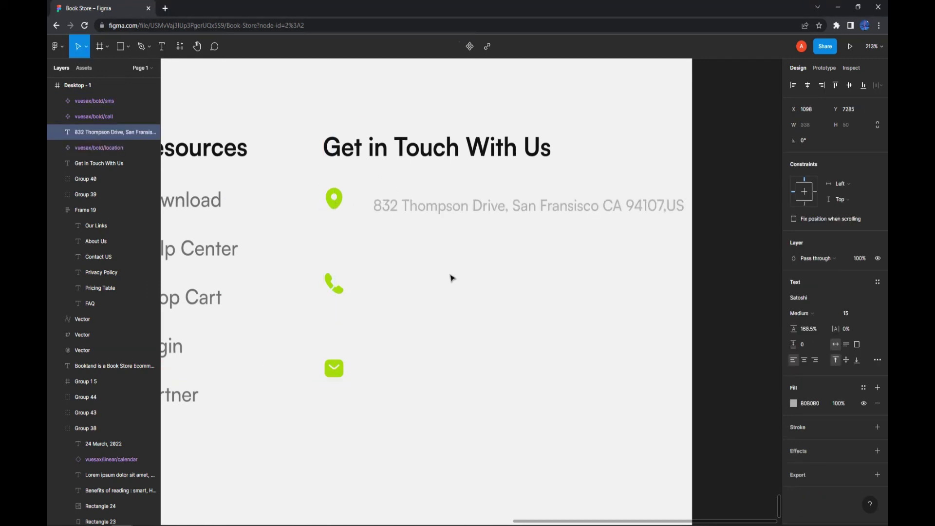
key("Escape")
left_click_drag(689, 226, 539, 226)
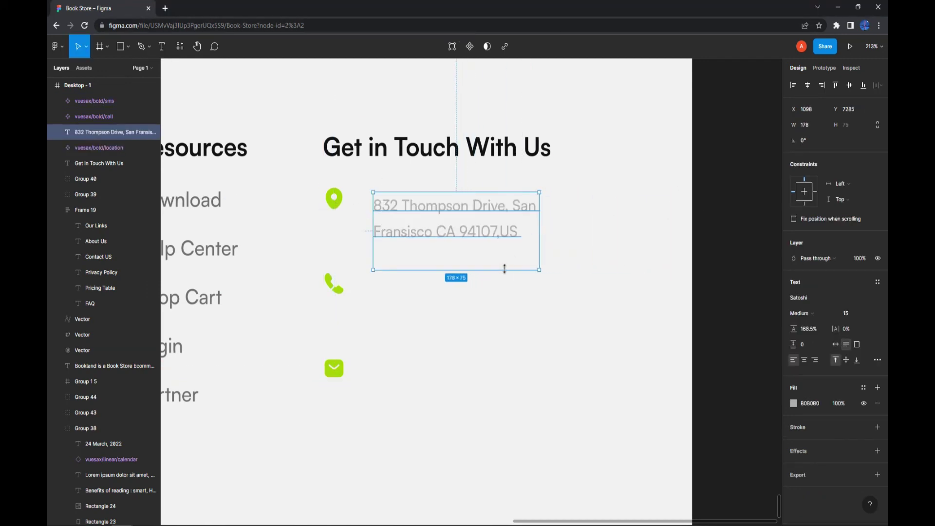
left_click_drag(505, 269, 504, 242)
left_click_drag(405, 214, 387, 205)
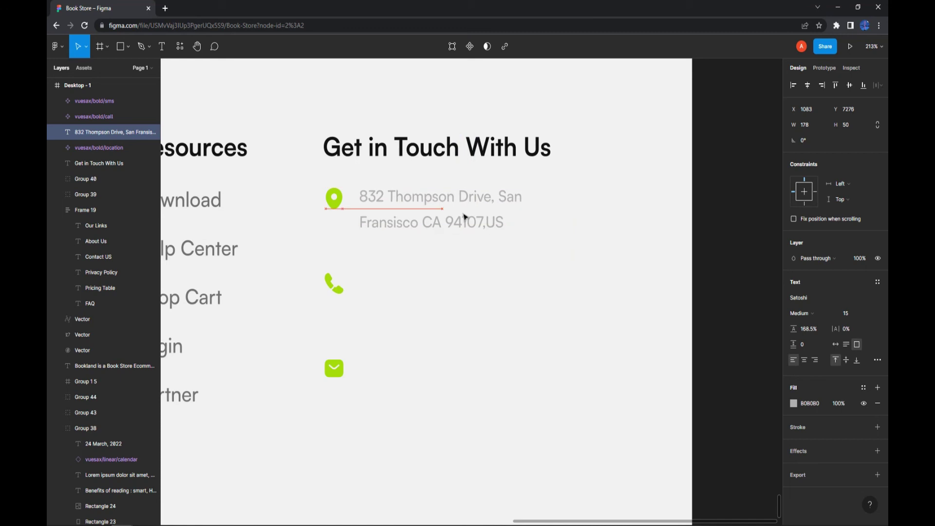
left_click(368, 250)
Add the phone number and email address beside their icons, aligned with the address.
key("t")
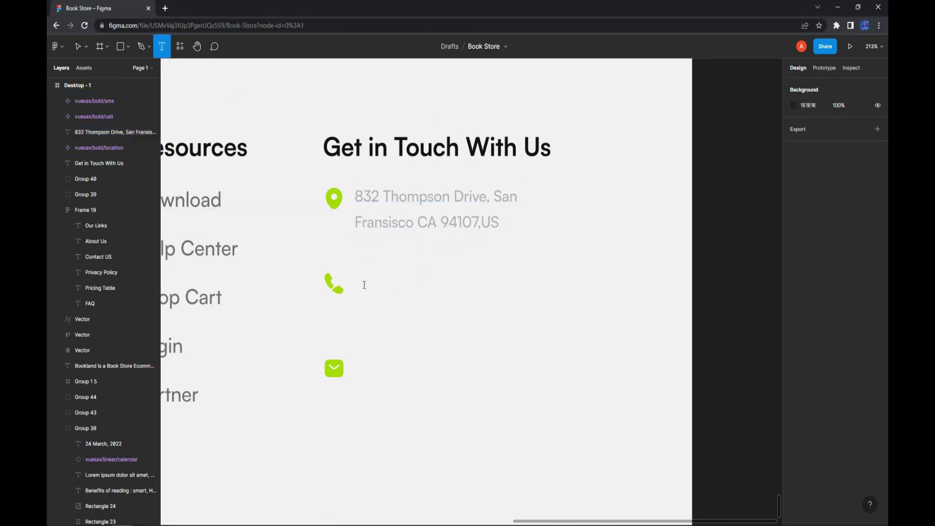
left_click(364, 285)
key("ctrl+v")
key("Escape")
left_click_drag(447, 303, 447, 287)
key("t")
left_click(359, 379)
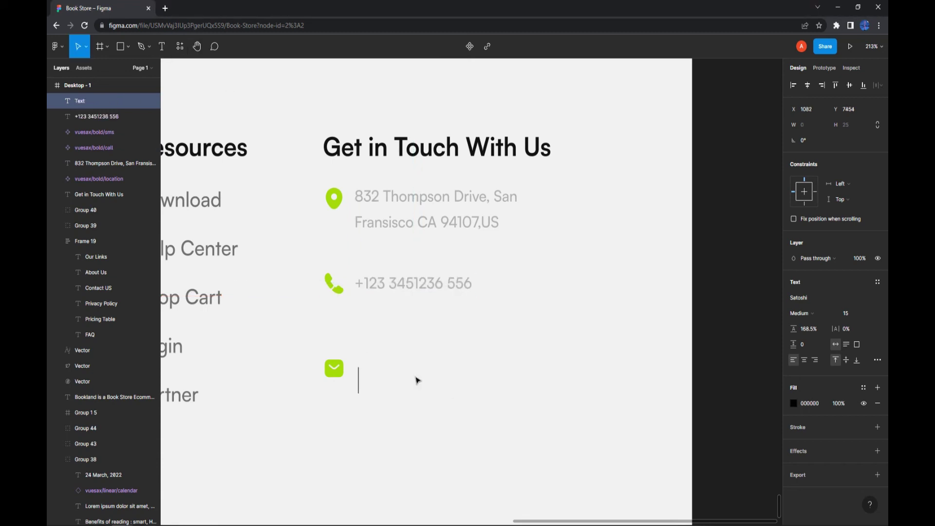
key("ctrl+v")
key("Escape")
left_click_drag(414, 387, 413, 377)
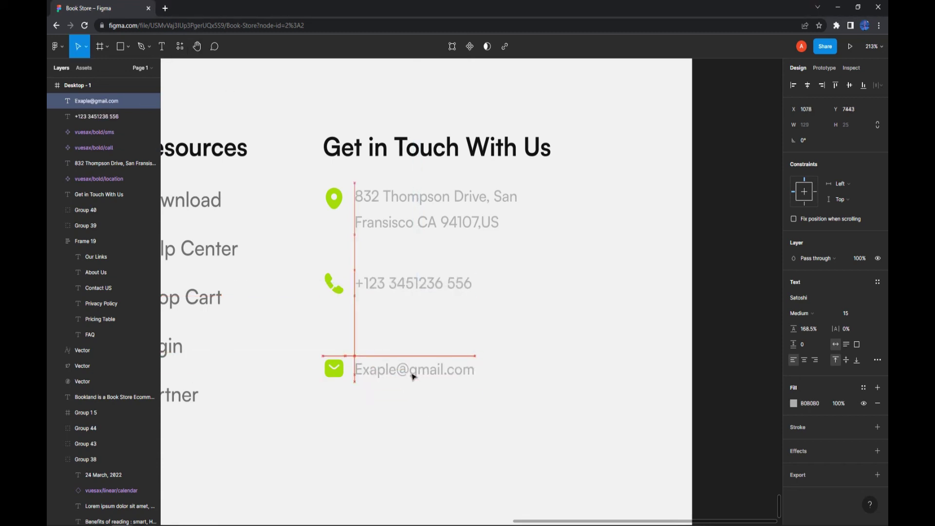
key("Escape")
scroll(422, 418, "down", 5)
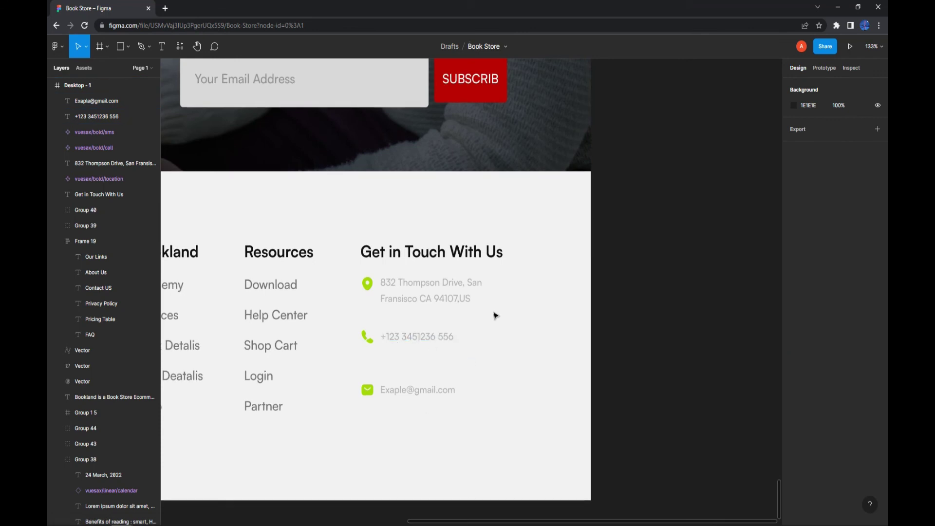
Wrap the address, phone and email icon-and-text pairs each in their own auto-layout row.
left_click_drag(505, 276, 345, 425)
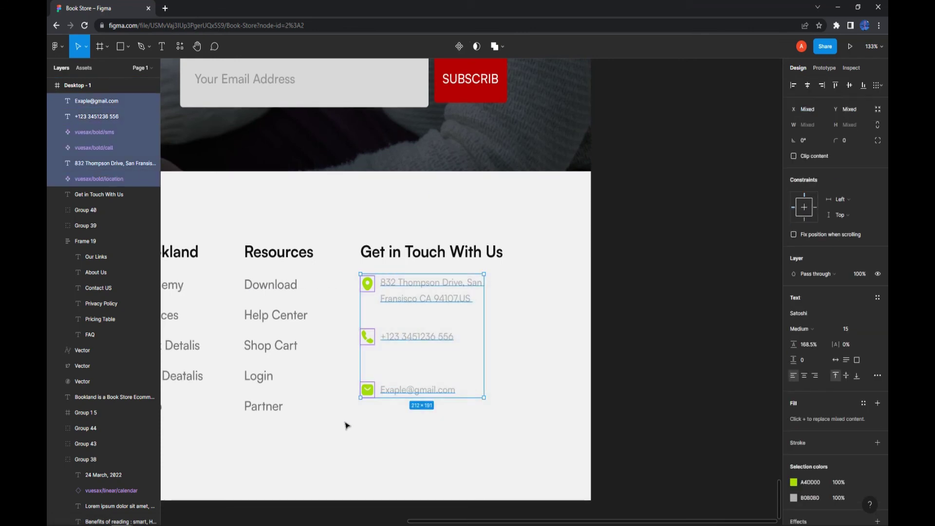
left_click_drag(507, 277, 347, 304)
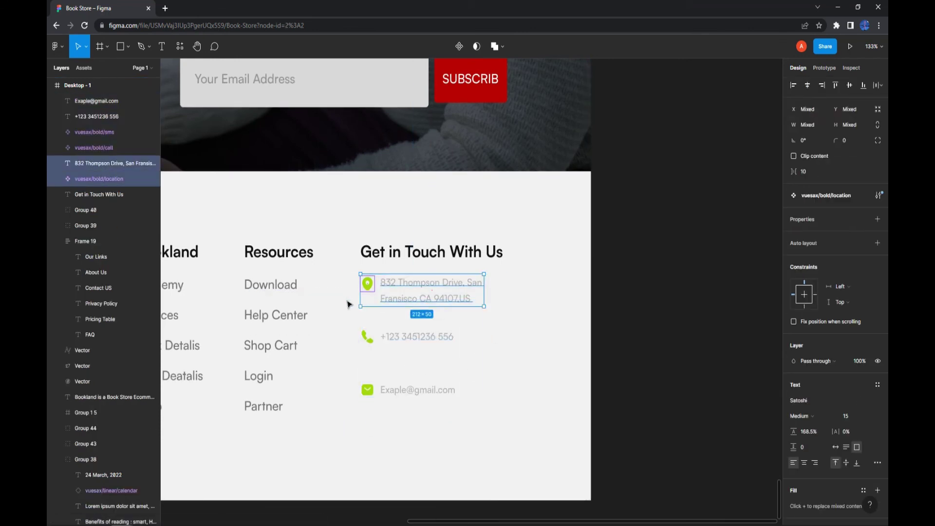
key("shift+a")
left_click_drag(484, 318, 355, 358)
key("shift+a")
left_click_drag(486, 366, 356, 399)
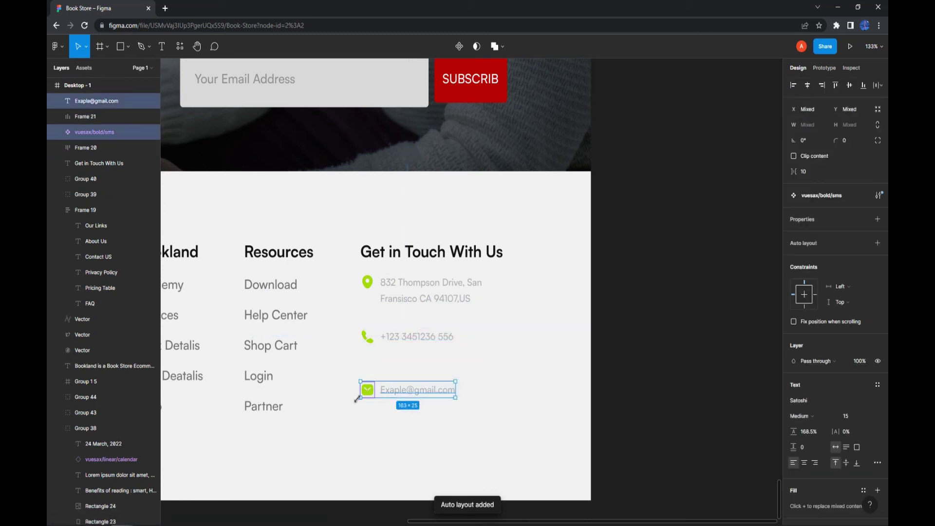
key("shift+a")
Stack the three contact rows in one vertical auto layout spaced 40 apart.
key("Tab")
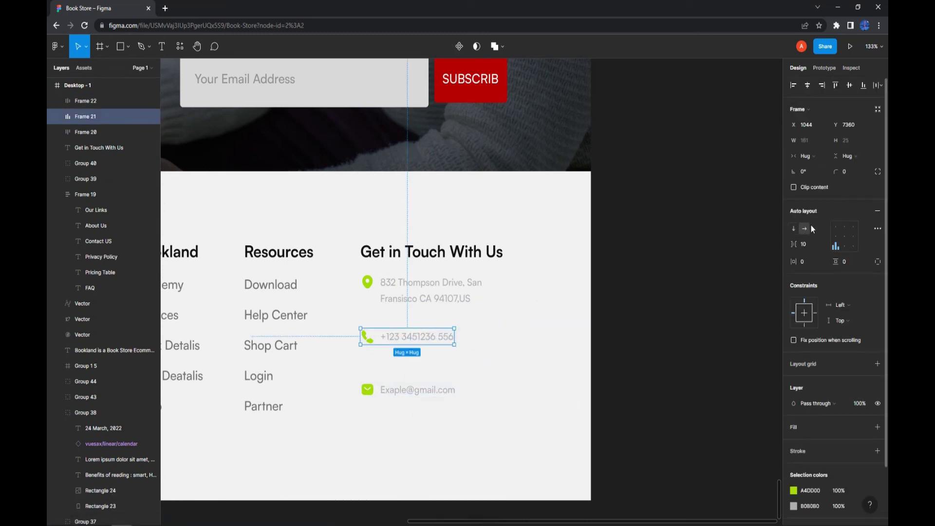
left_click(460, 296)
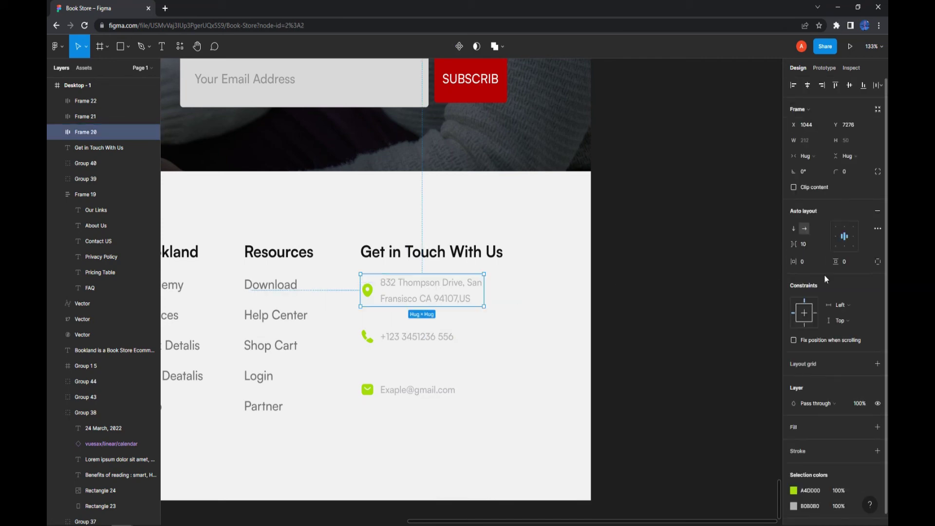
left_click(526, 307)
left_click_drag(531, 291, 413, 411)
key("shift+a")
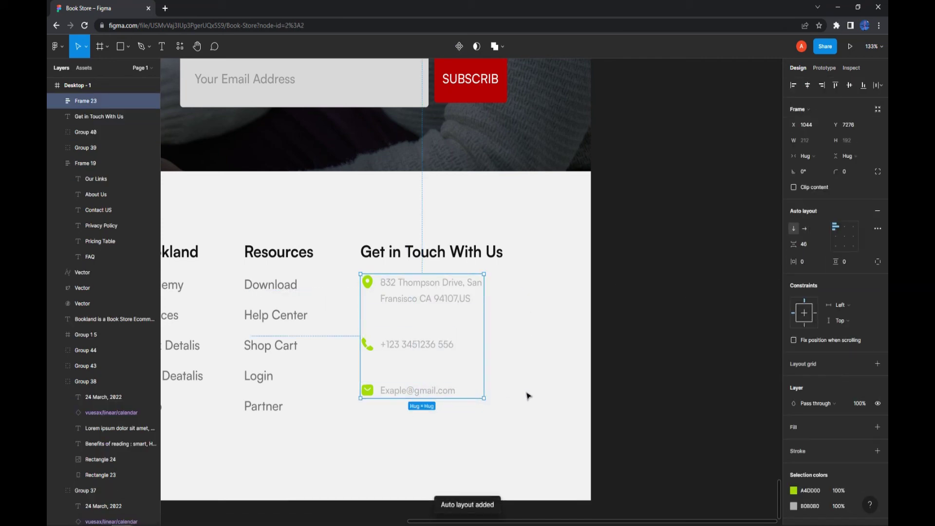
key("Escape")
scroll(531, 385, "down", 3)
scroll(536, 365, "down", 2)
scroll(603, 196, "down", 2)
scroll(610, 341, "up", 5)
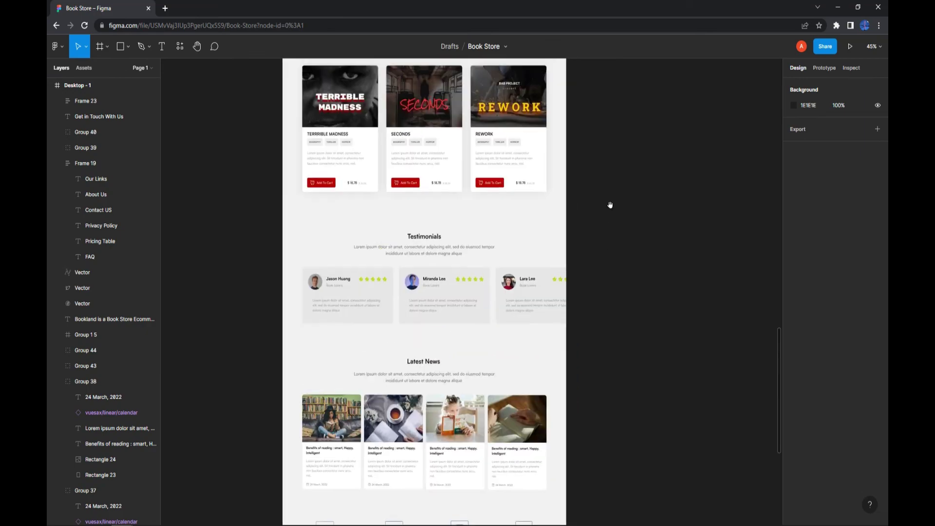
scroll(610, 205, "up", 5)
scroll(591, 334, "up", 5)
scroll(568, 219, "up", 5)
scroll(574, 346, "up", 5)
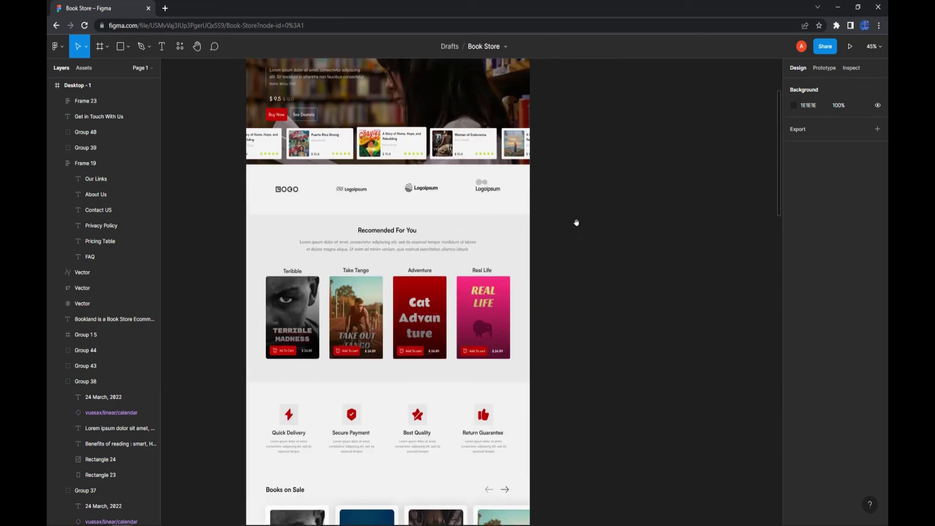
scroll(576, 222, "up", 5)
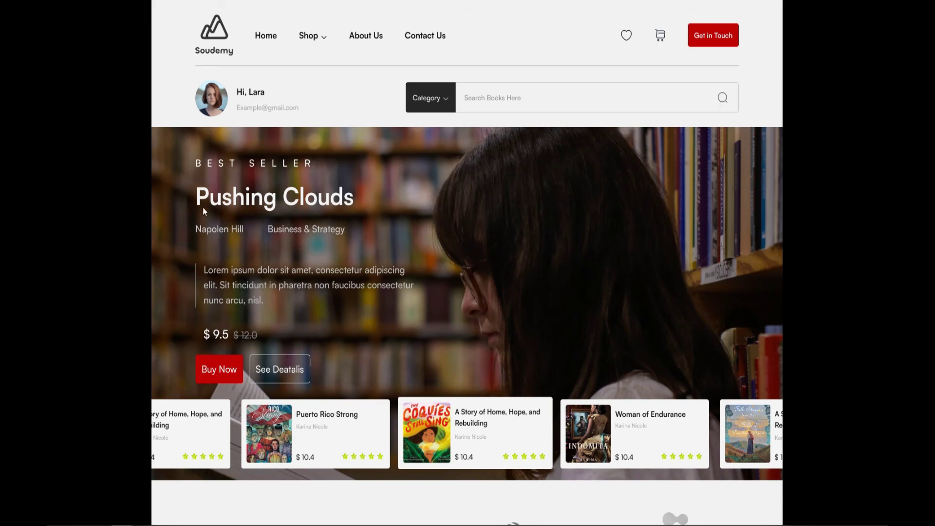
Scroll the Soudemy prototype from the hero past the stats row and newsletter banner to the footer.
scroll(216, 212, "down", 2)
scroll(682, 372, "down", 2)
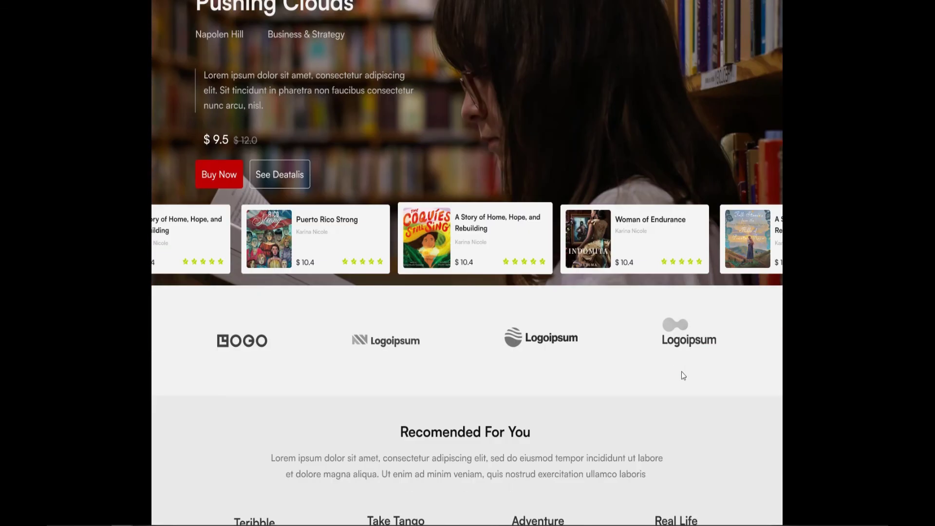
scroll(681, 372, "down", 3)
scroll(321, 224, "down", 2)
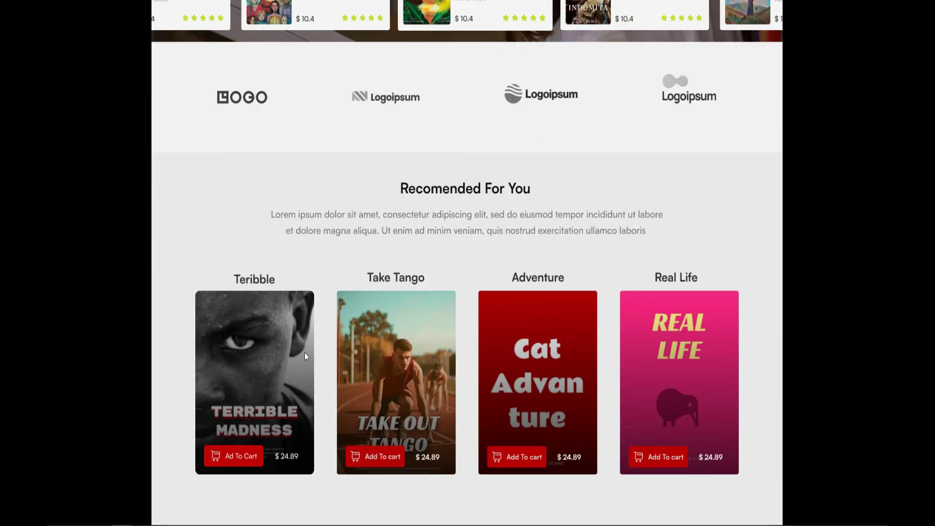
scroll(305, 352, "down", 2)
scroll(308, 332, "down", 1)
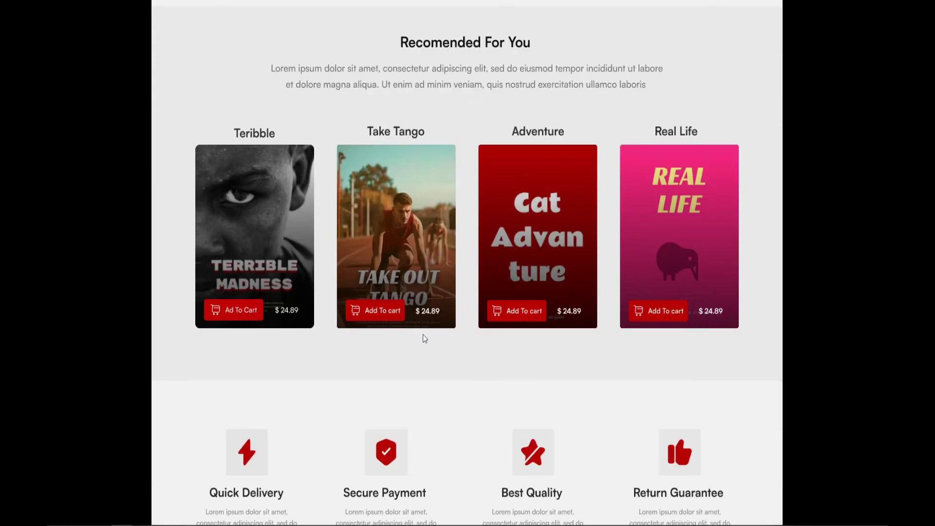
scroll(425, 338, "down", 2)
scroll(232, 303, "down", 5)
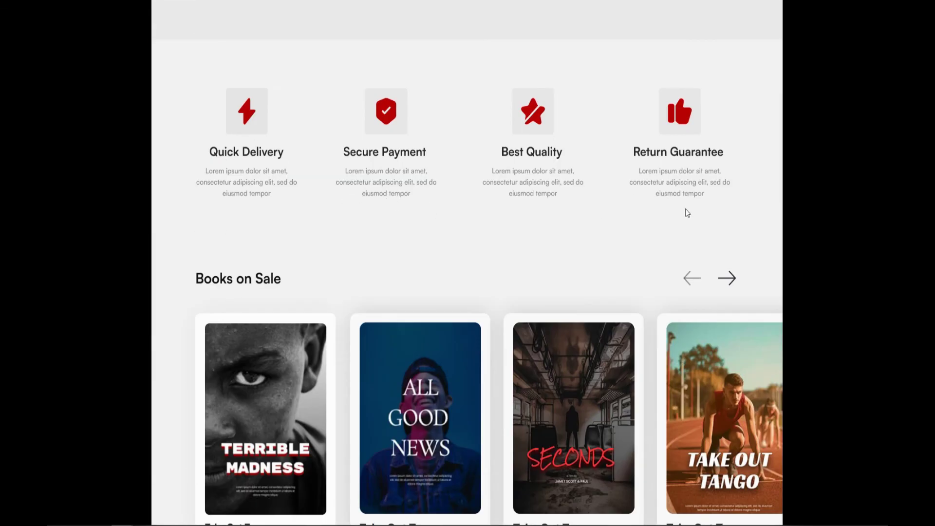
scroll(315, 392, "down", 5)
scroll(265, 346, "down", 1)
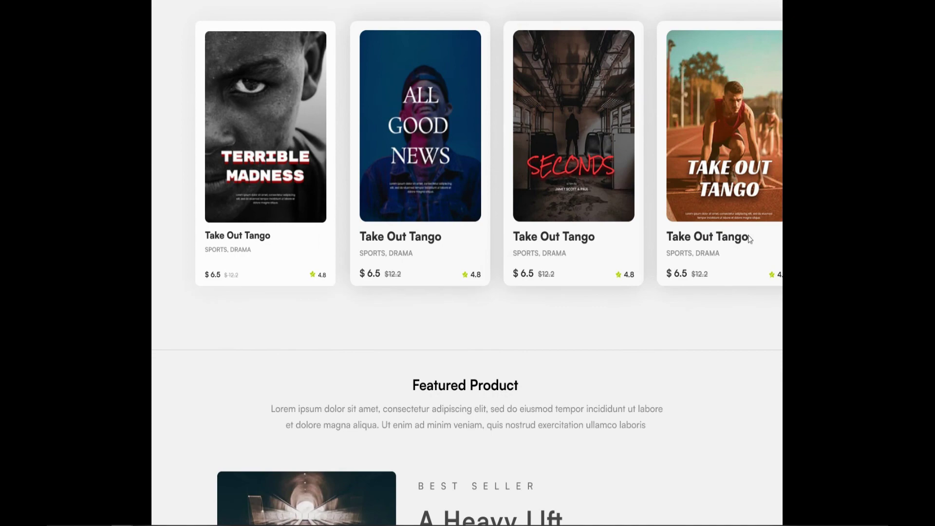
scroll(748, 235, "down", 5)
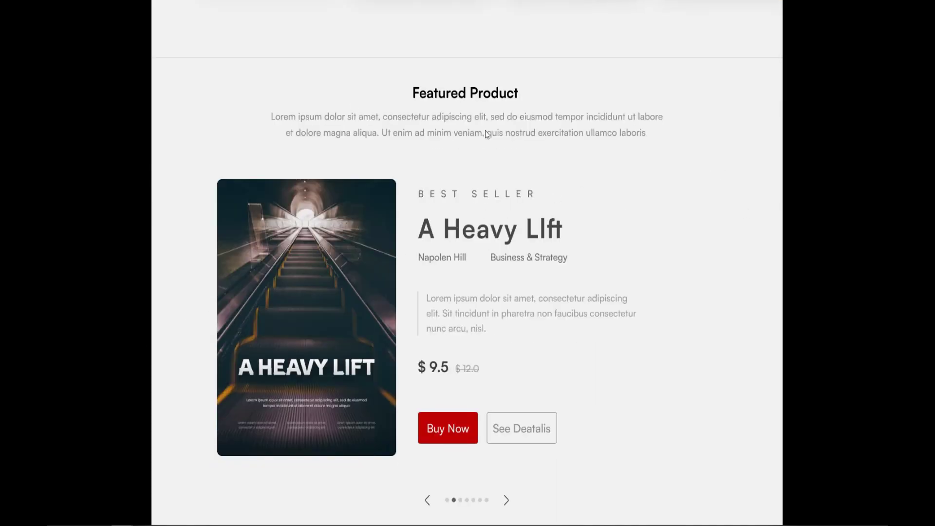
scroll(530, 452, "down", 4)
scroll(523, 424, "down", 3)
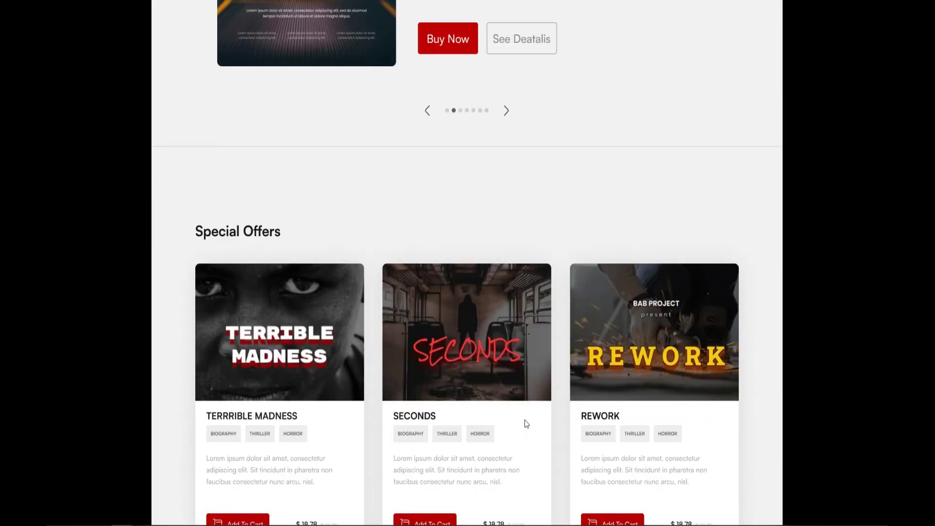
scroll(633, 321, "down", 3)
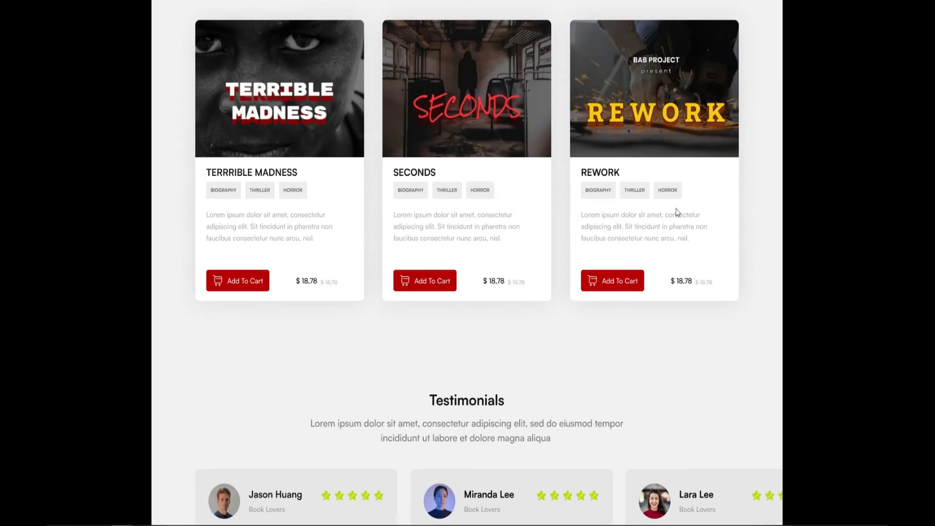
scroll(439, 308, "down", 3)
scroll(495, 126, "down", 2)
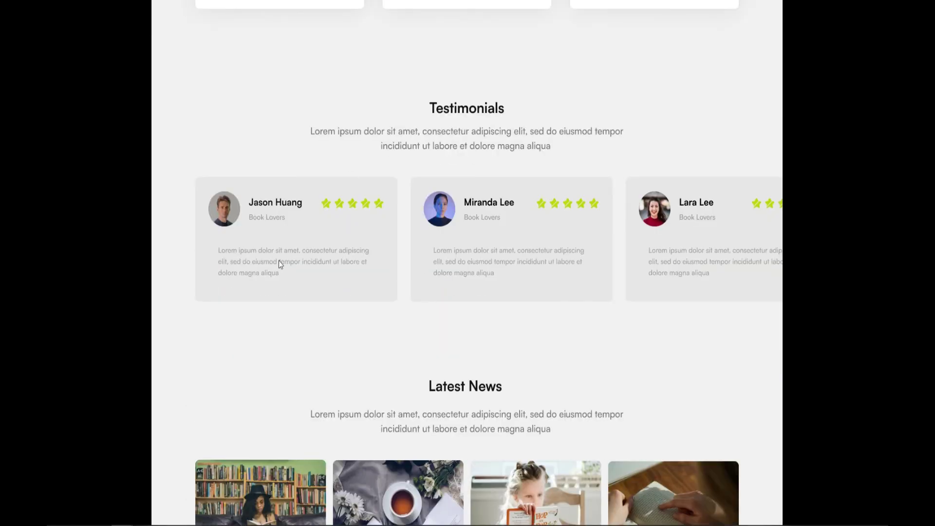
scroll(699, 263, "down", 1)
scroll(699, 263, "down", 3)
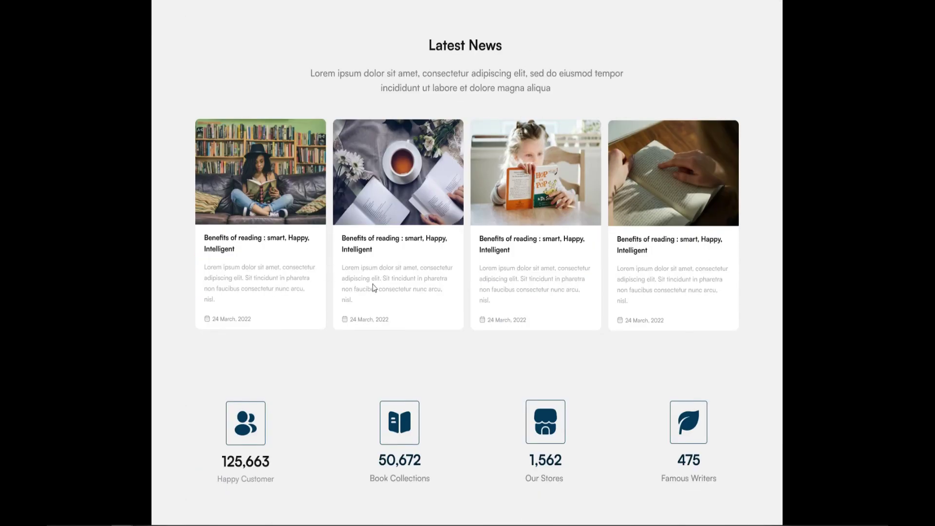
scroll(600, 306, "down", 2)
scroll(600, 306, "down", 2)
scroll(351, 294, "down", 2)
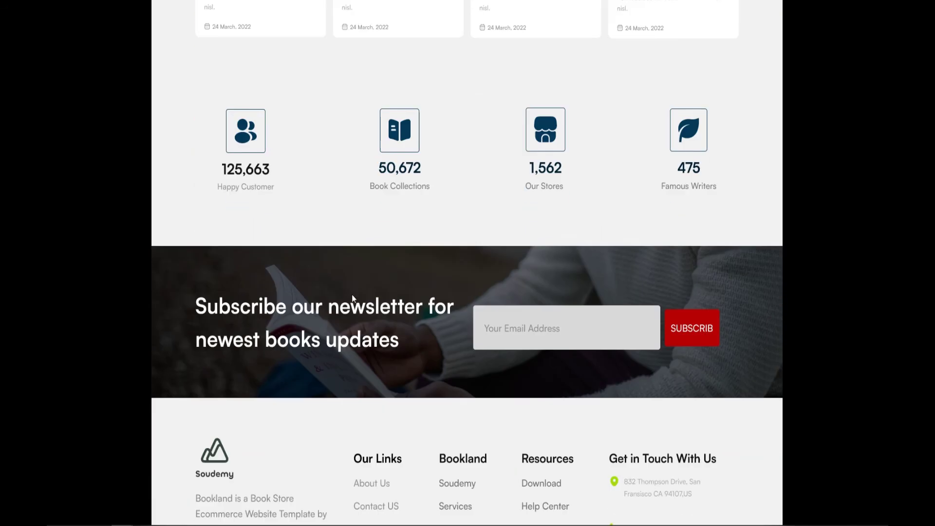
scroll(339, 271, "down", 2)
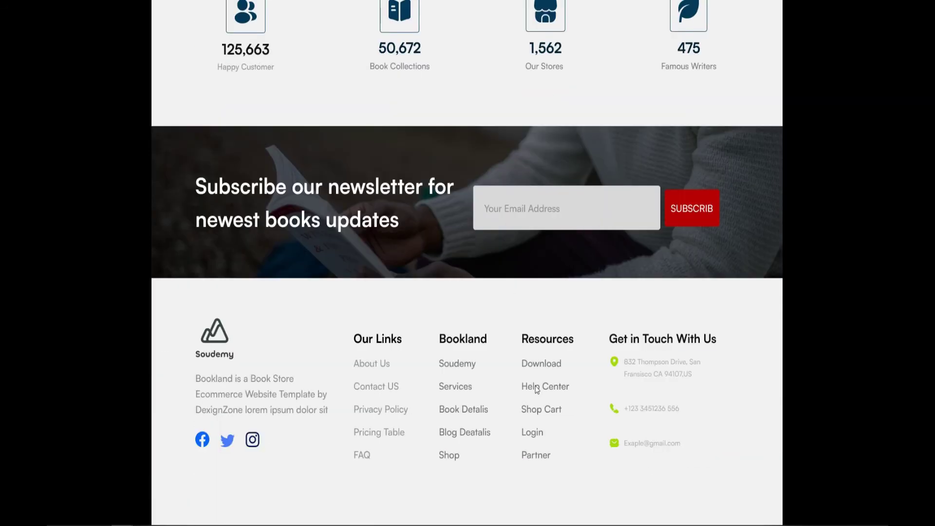